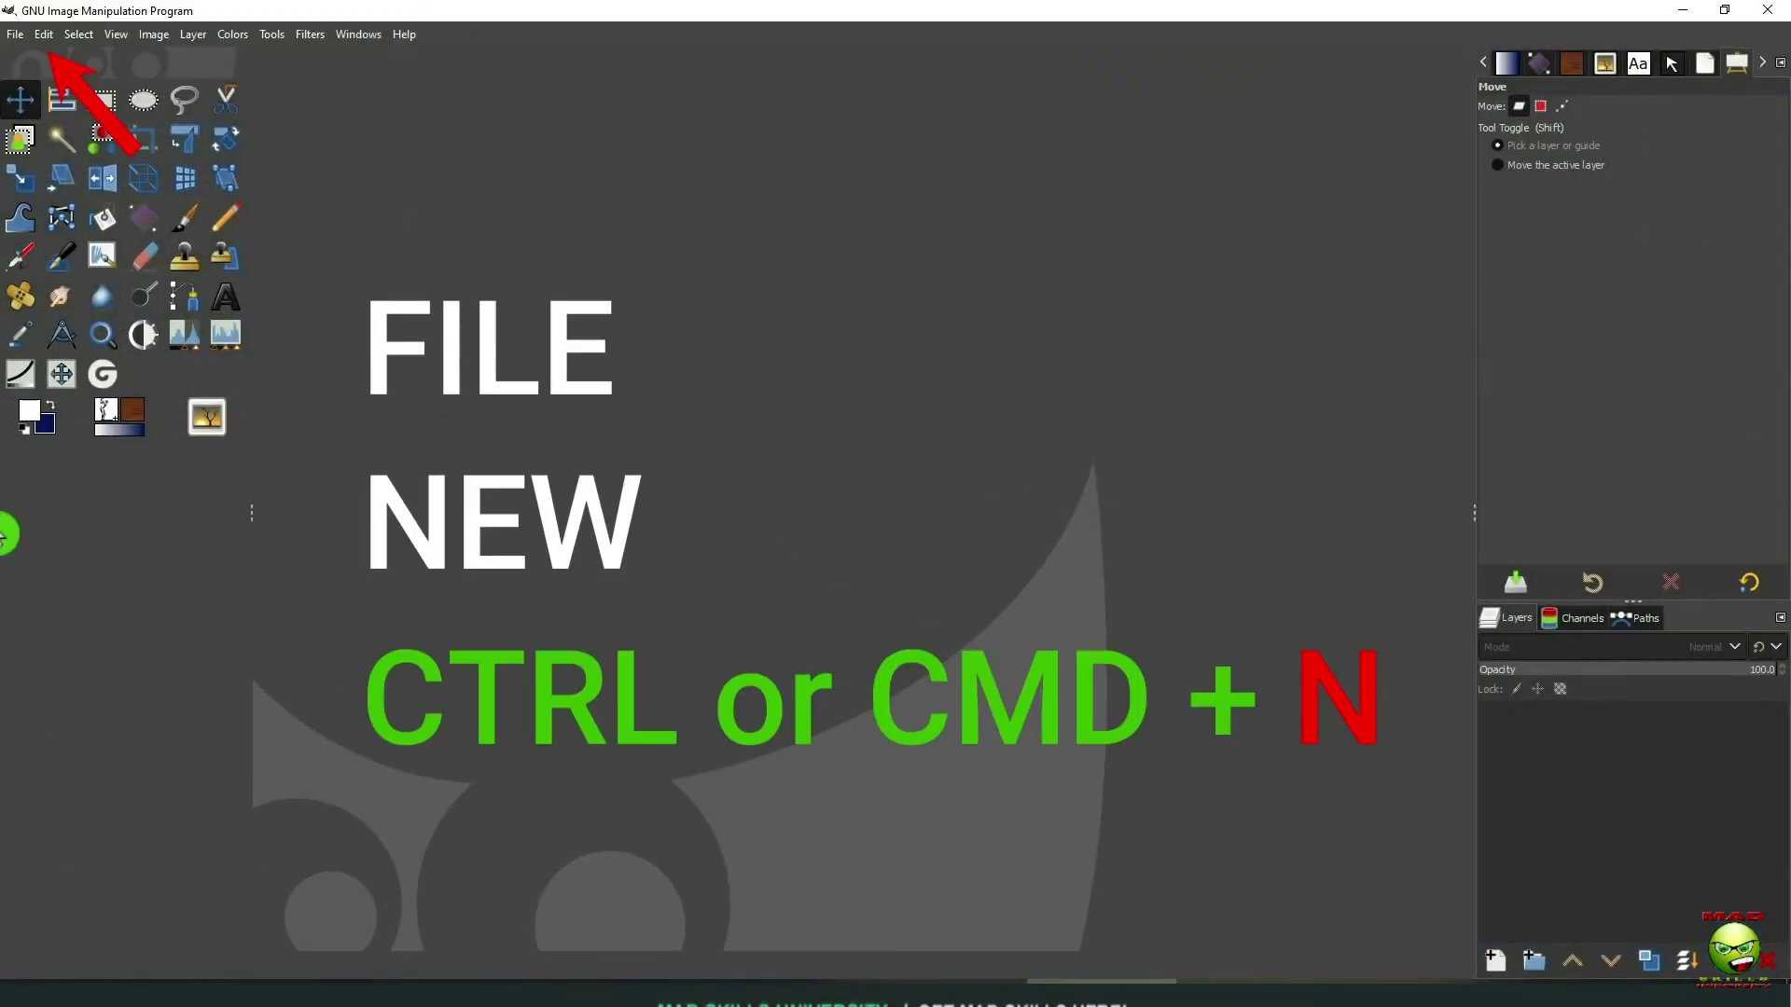
# Create a new 1000 × 1400 px image with a white fill
pyautogui.click(14, 33)
pyautogui.click(196, 66)
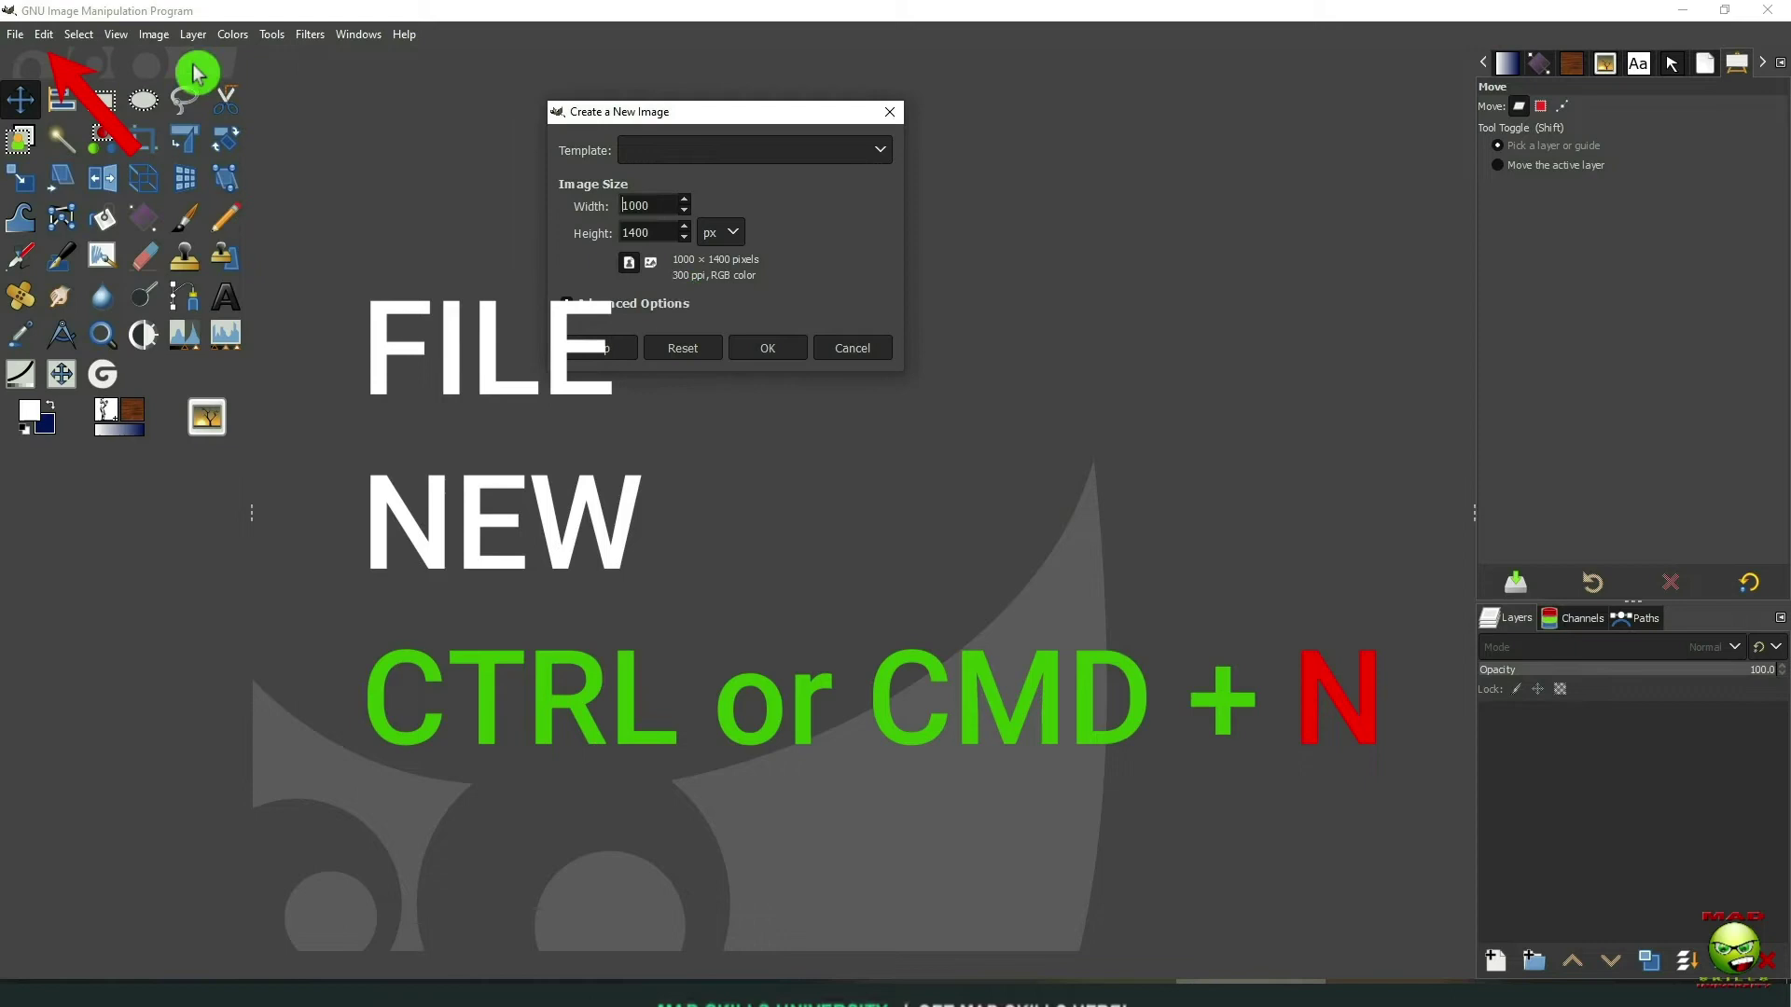
pyautogui.click(650, 306)
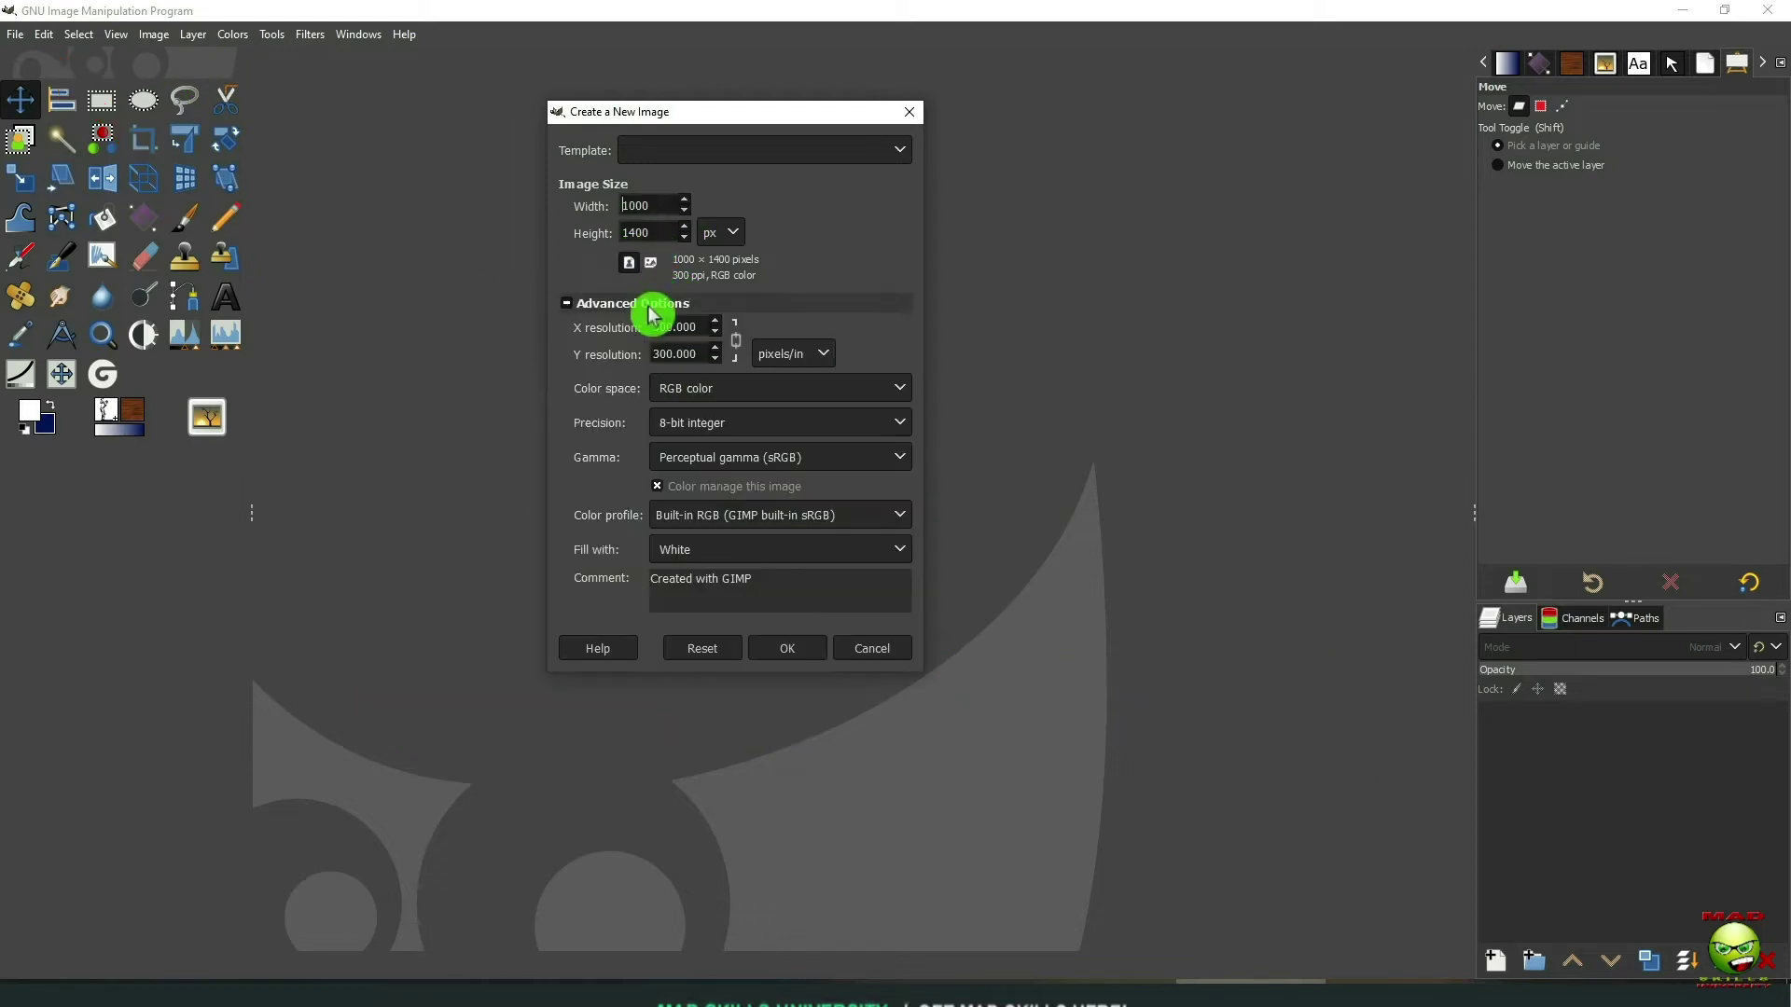
pyautogui.click(786, 650)
pyautogui.click(44, 417)
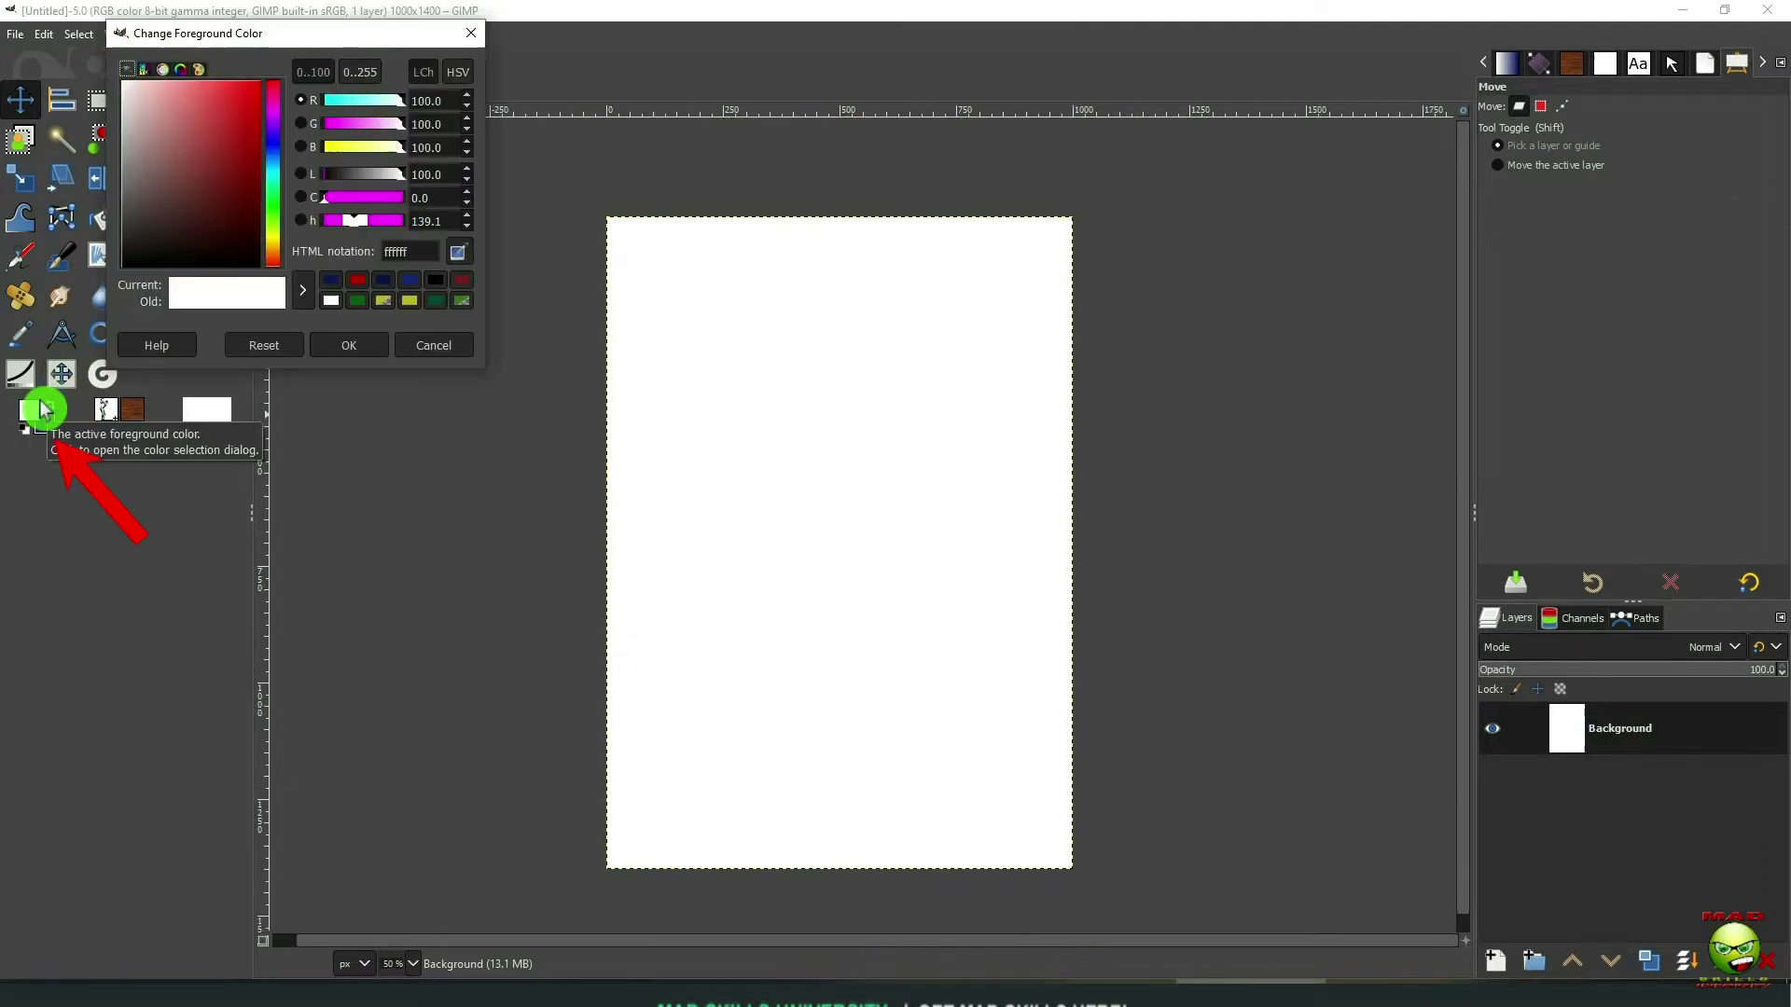
# Set the background colour to dark navy 030e41
pyautogui.click(43, 425)
pyautogui.moveTo(196, 168); pyautogui.dragTo(259, 252)
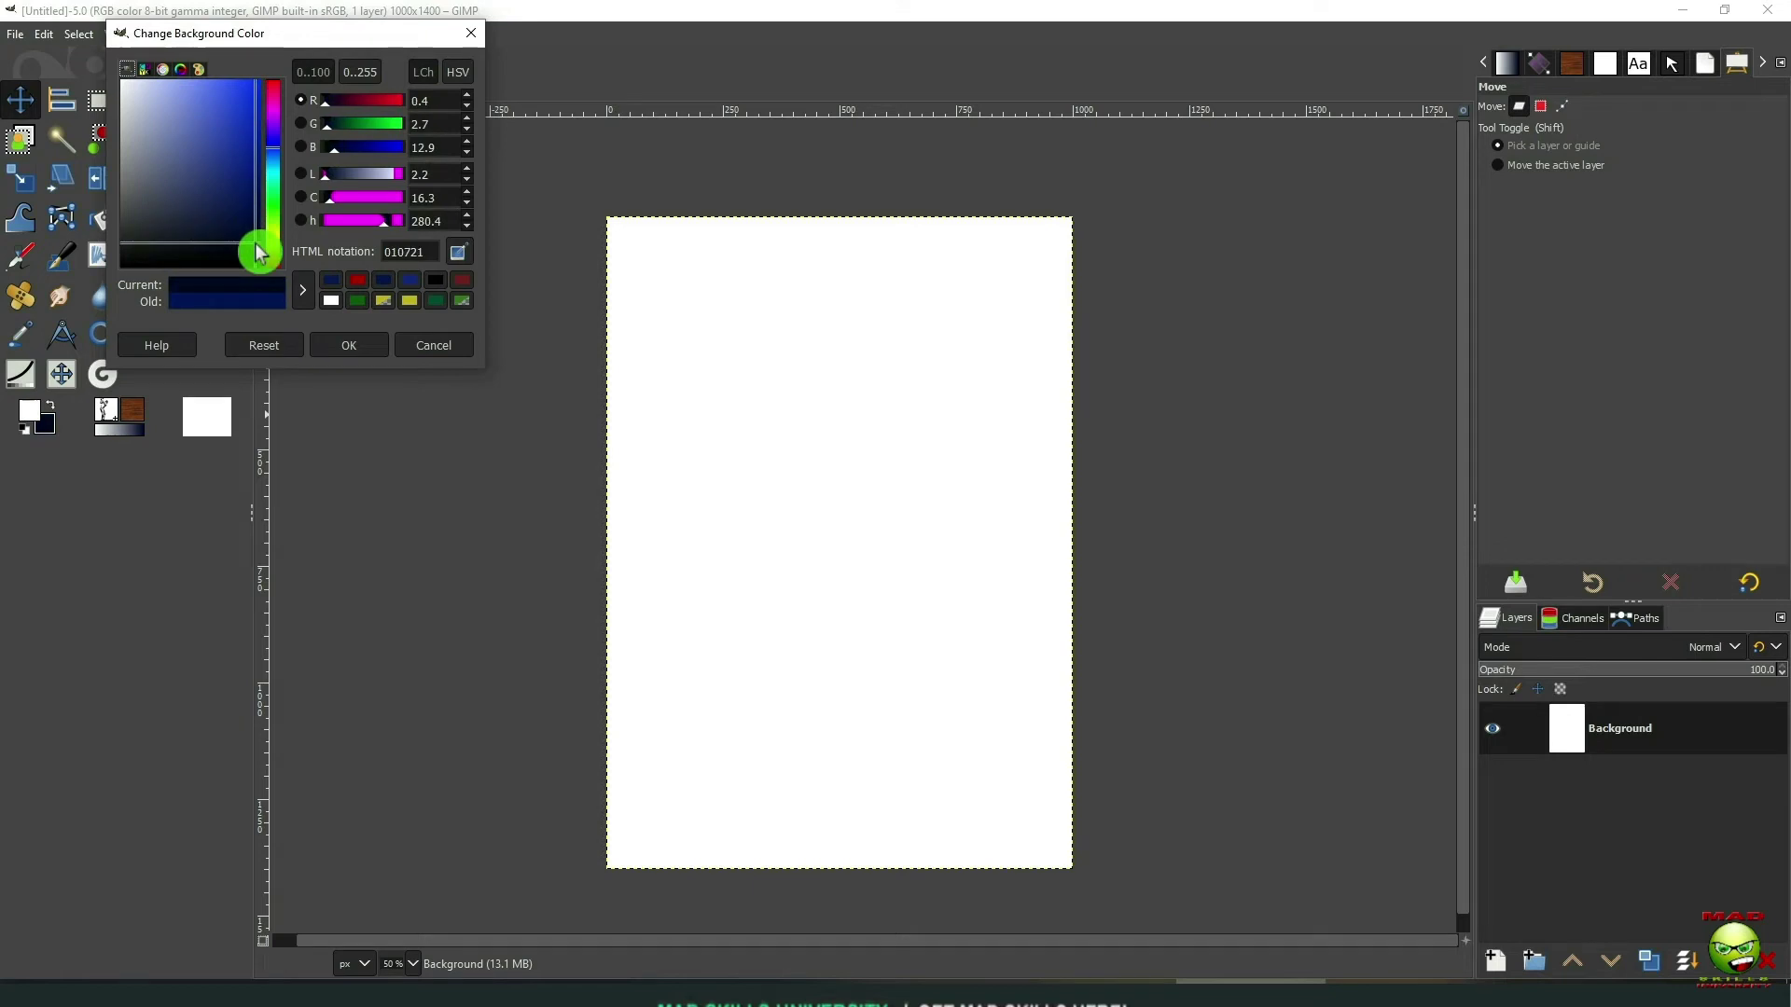
pyautogui.click(386, 346)
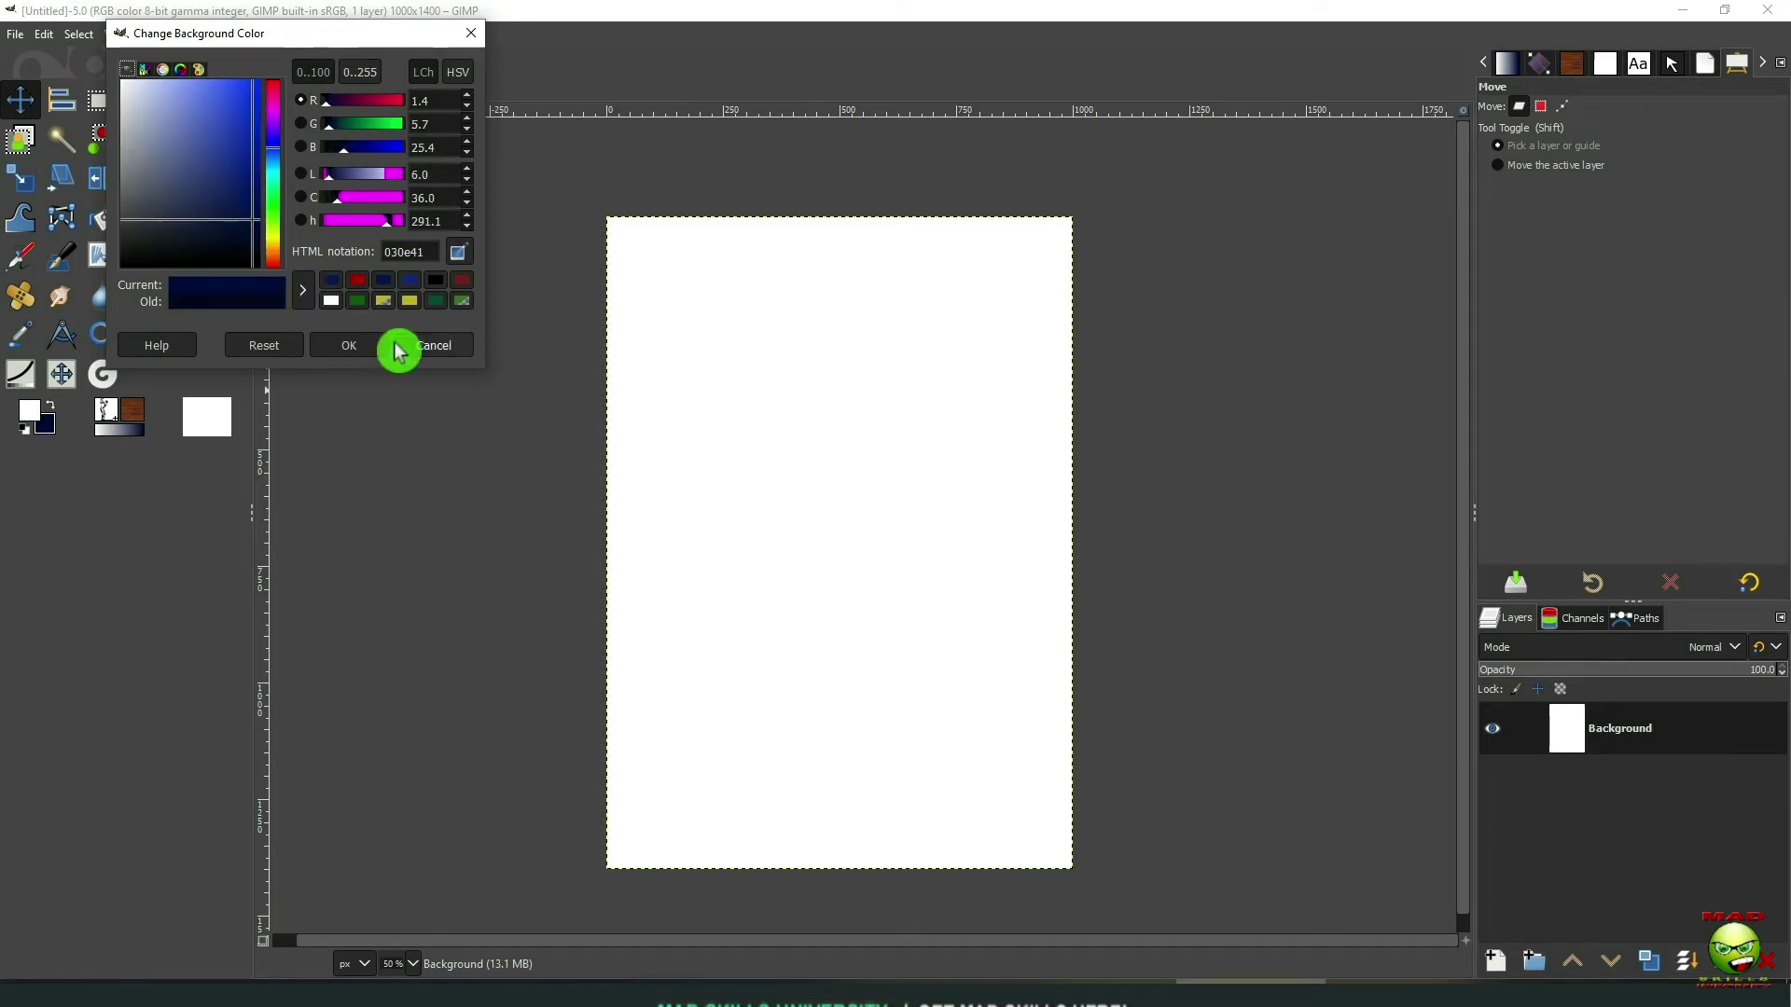
pyautogui.click(173, 223)
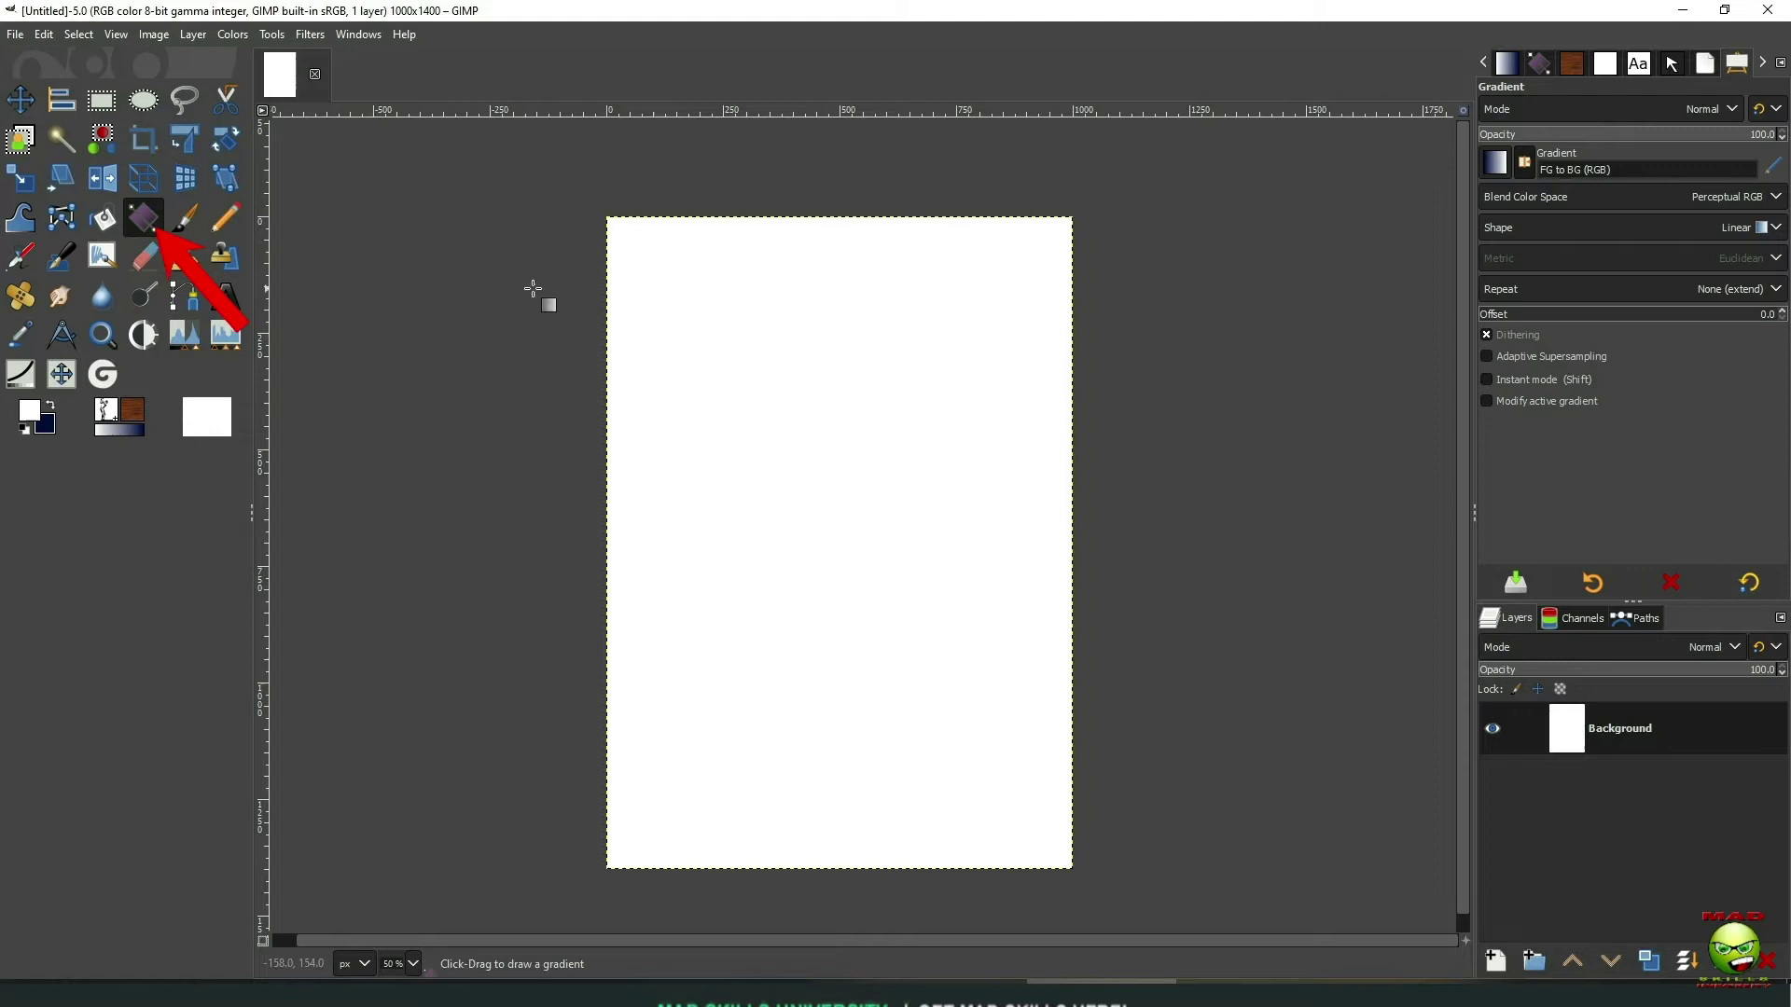
# Draw a top-left to bottom-right white-to-navy gradient using Perceptual RGB blending
pyautogui.moveTo(1081, 891); pyautogui.dragTo(675, 251)
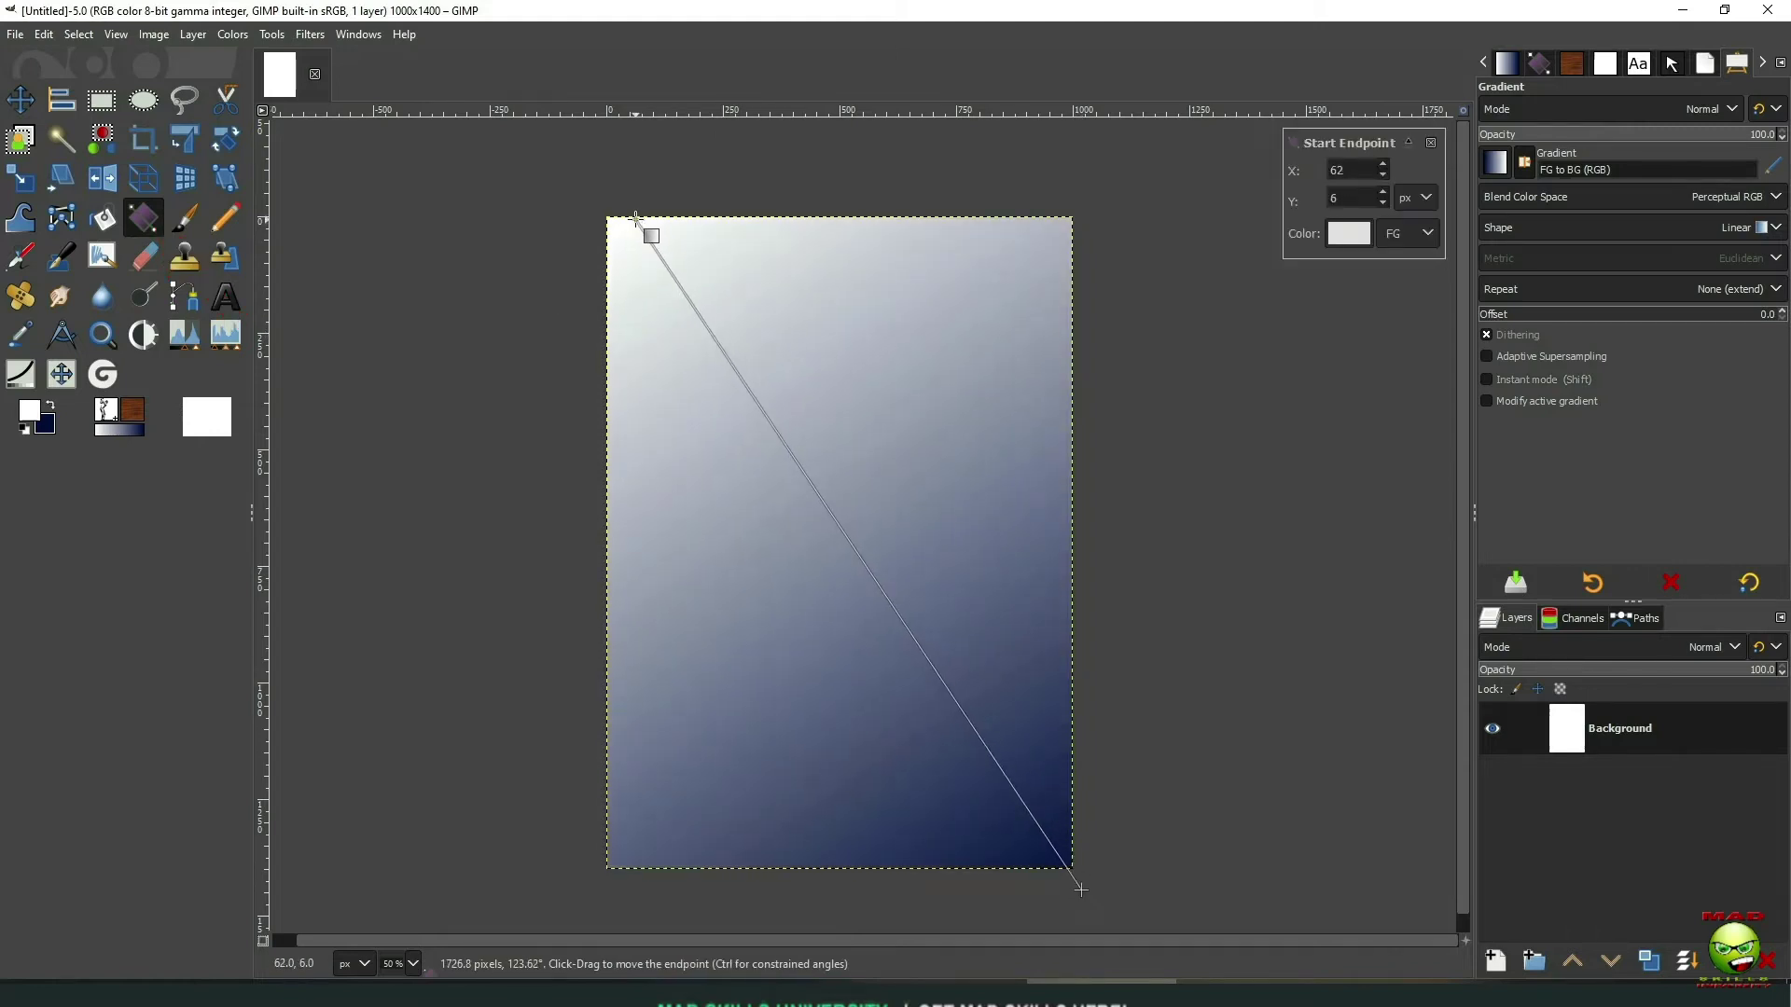
pyautogui.click(156, 461)
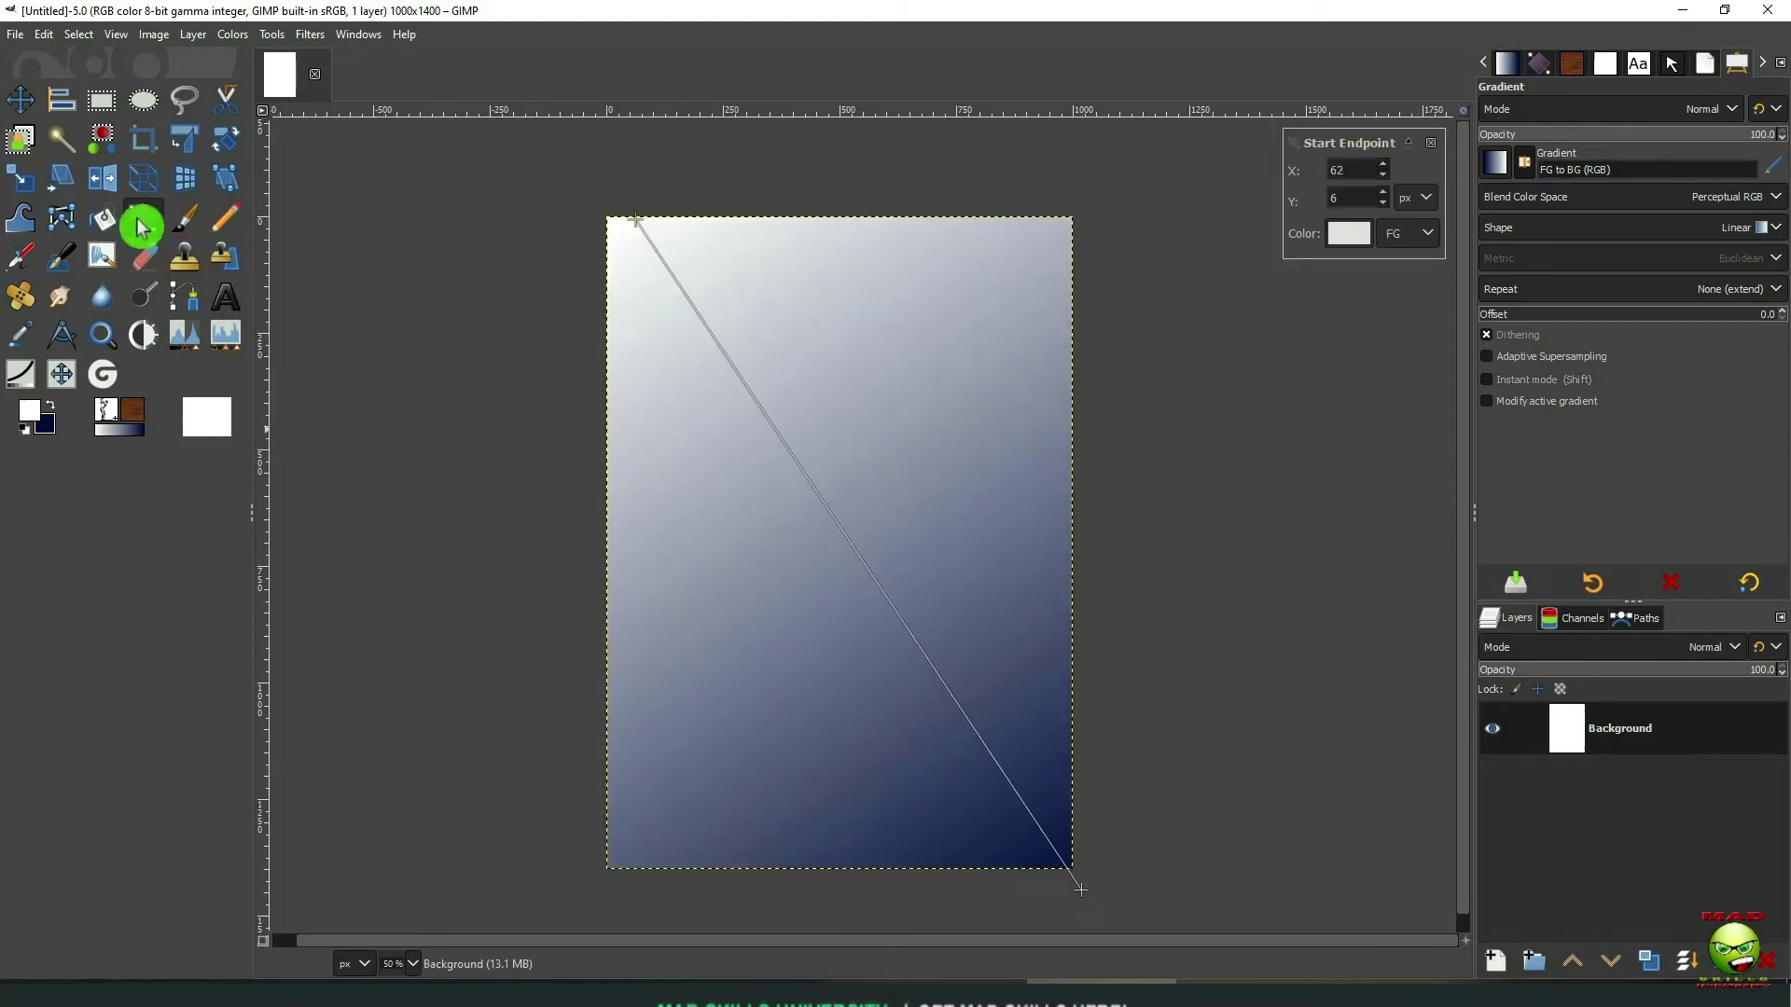
pyautogui.click(1774, 196)
pyautogui.click(1287, 408)
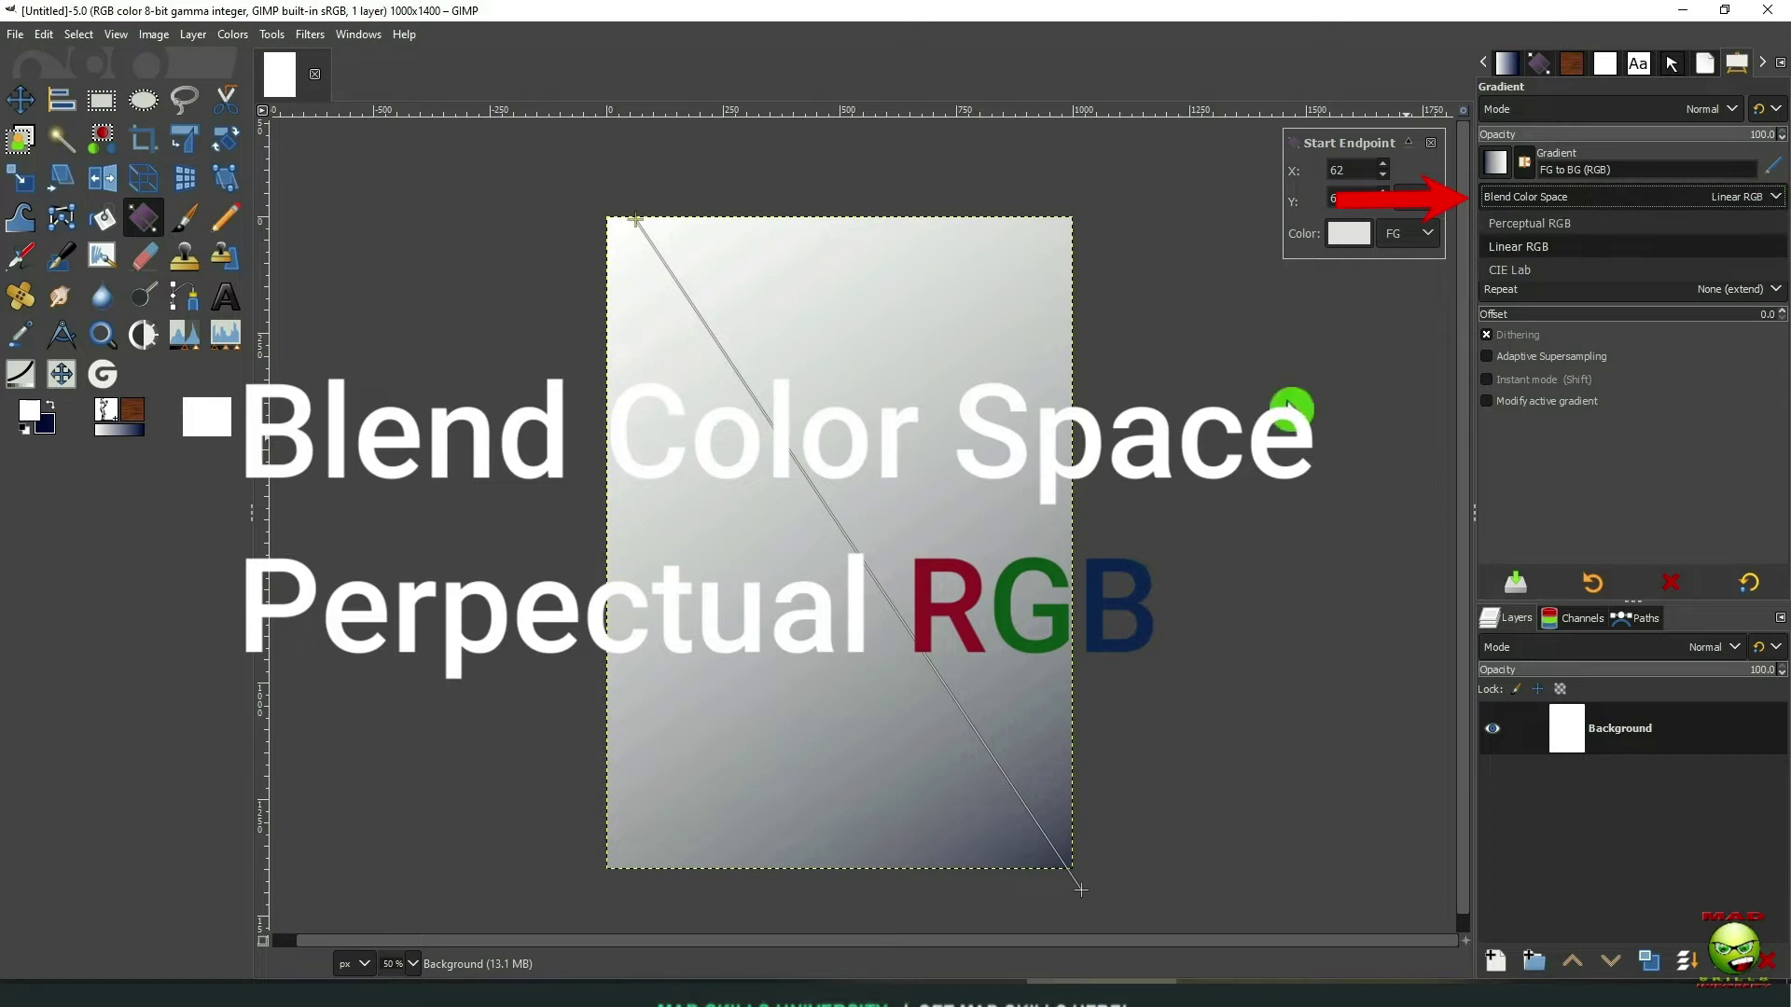
pyautogui.click(1759, 199)
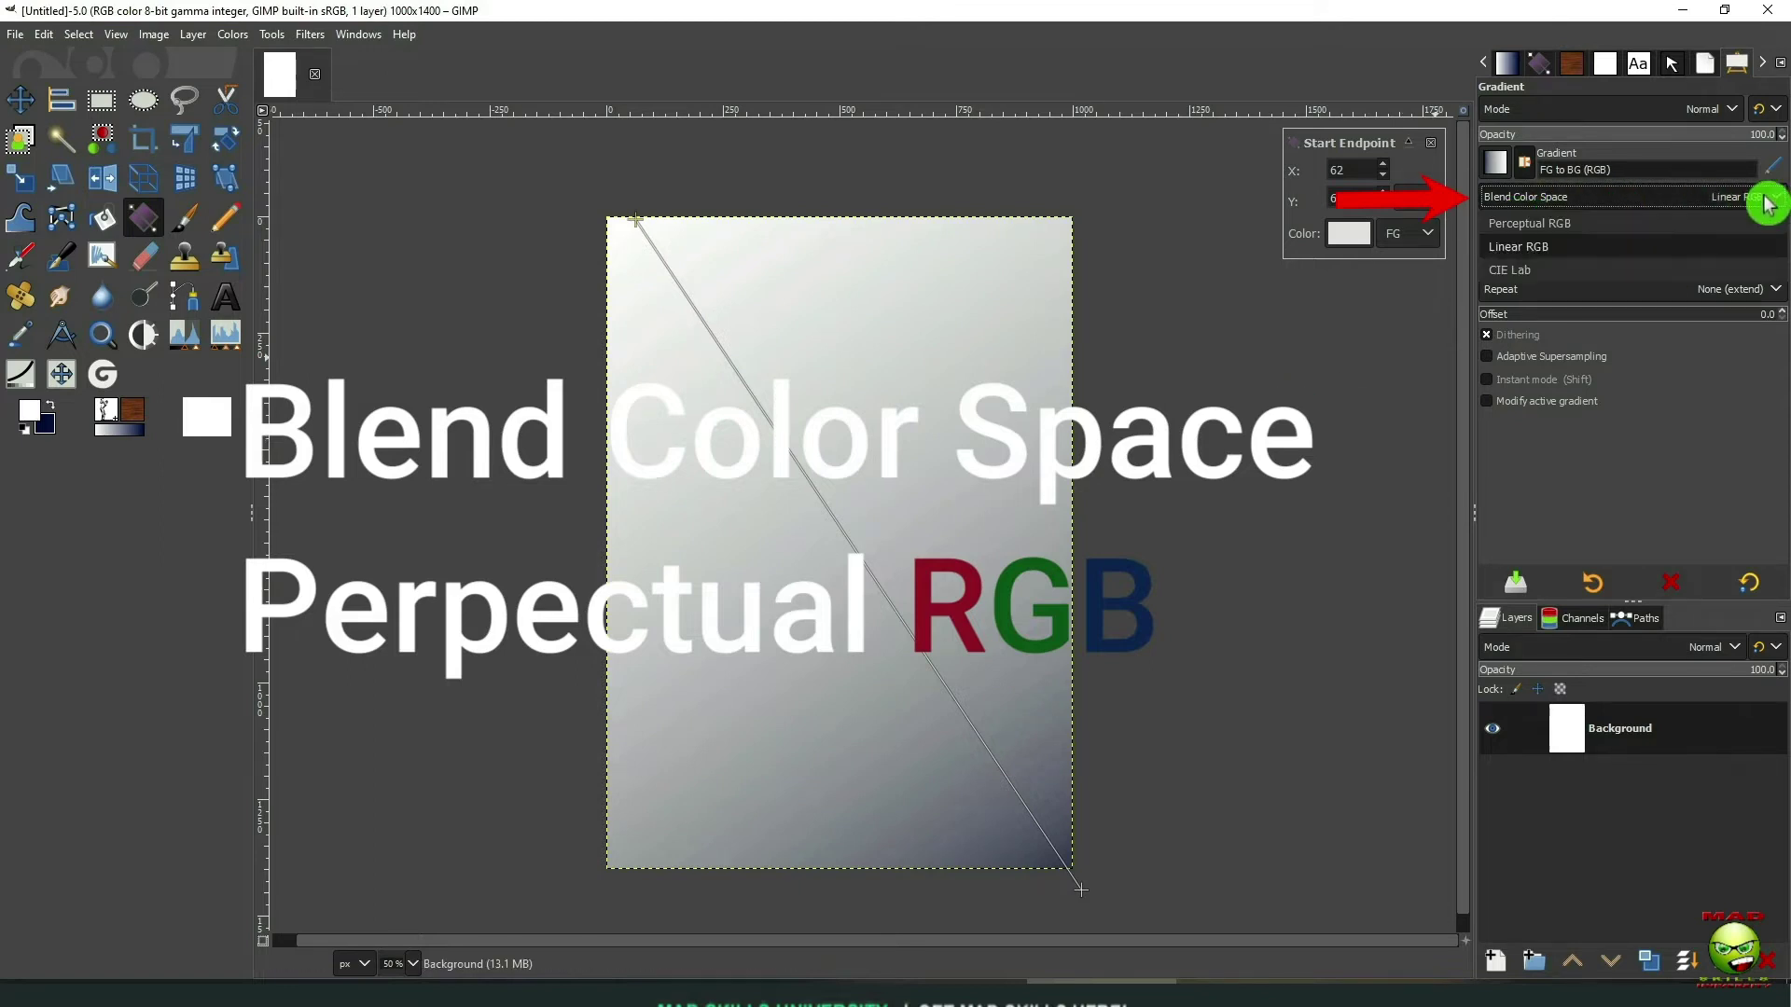
pyautogui.click(1655, 248)
pyautogui.click(1763, 199)
pyautogui.click(1643, 229)
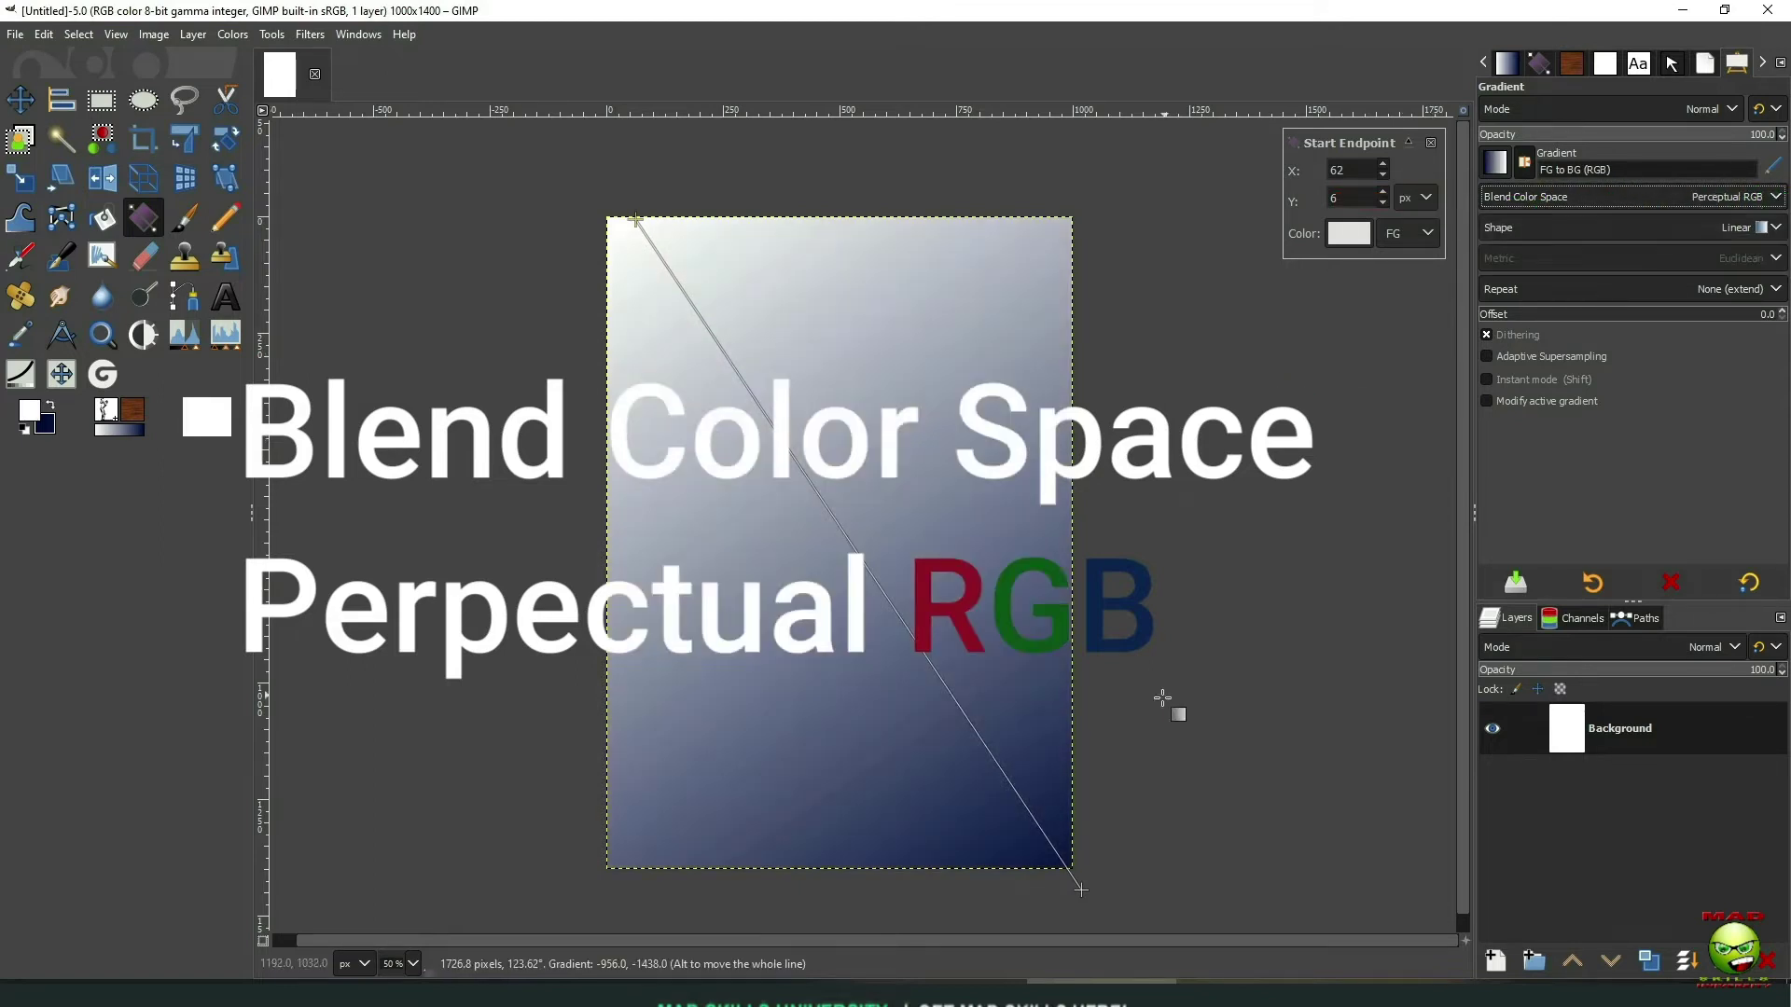
pyautogui.click(19, 99)
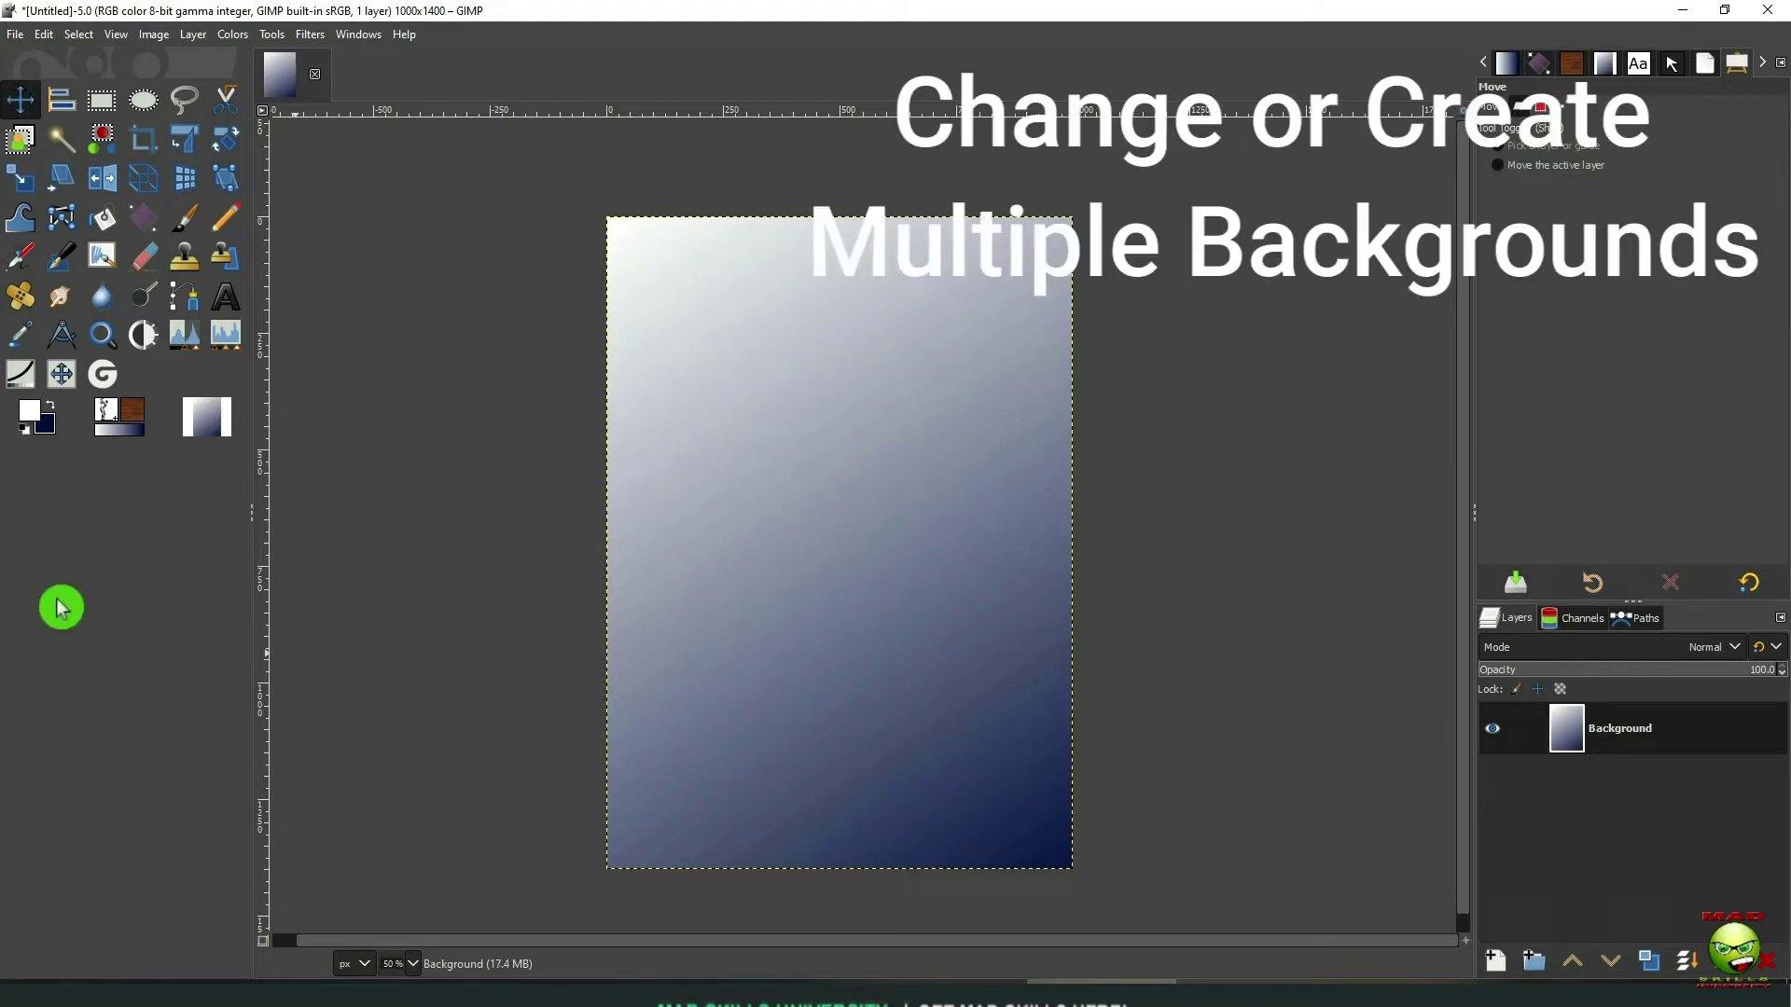
# Set the background colour to green and draw a diagonal white-to-green gradient
pyautogui.click(44, 423)
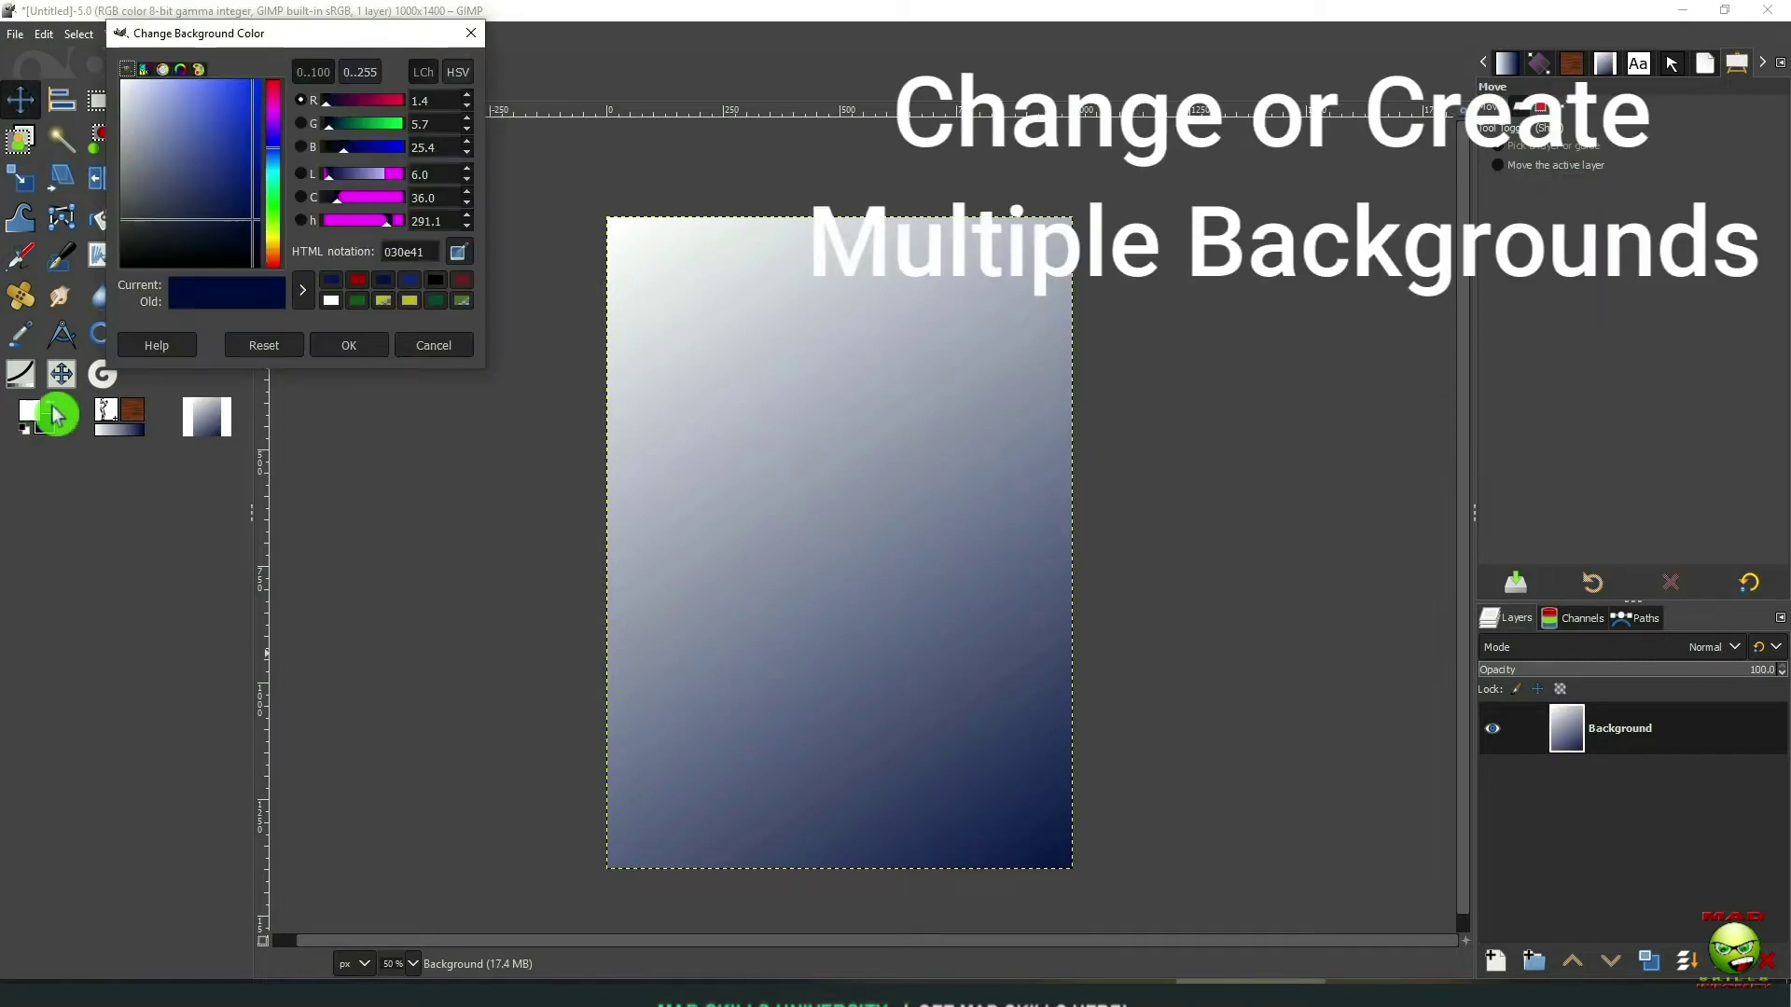
pyautogui.click(273, 200)
pyautogui.click(347, 345)
pyautogui.click(143, 217)
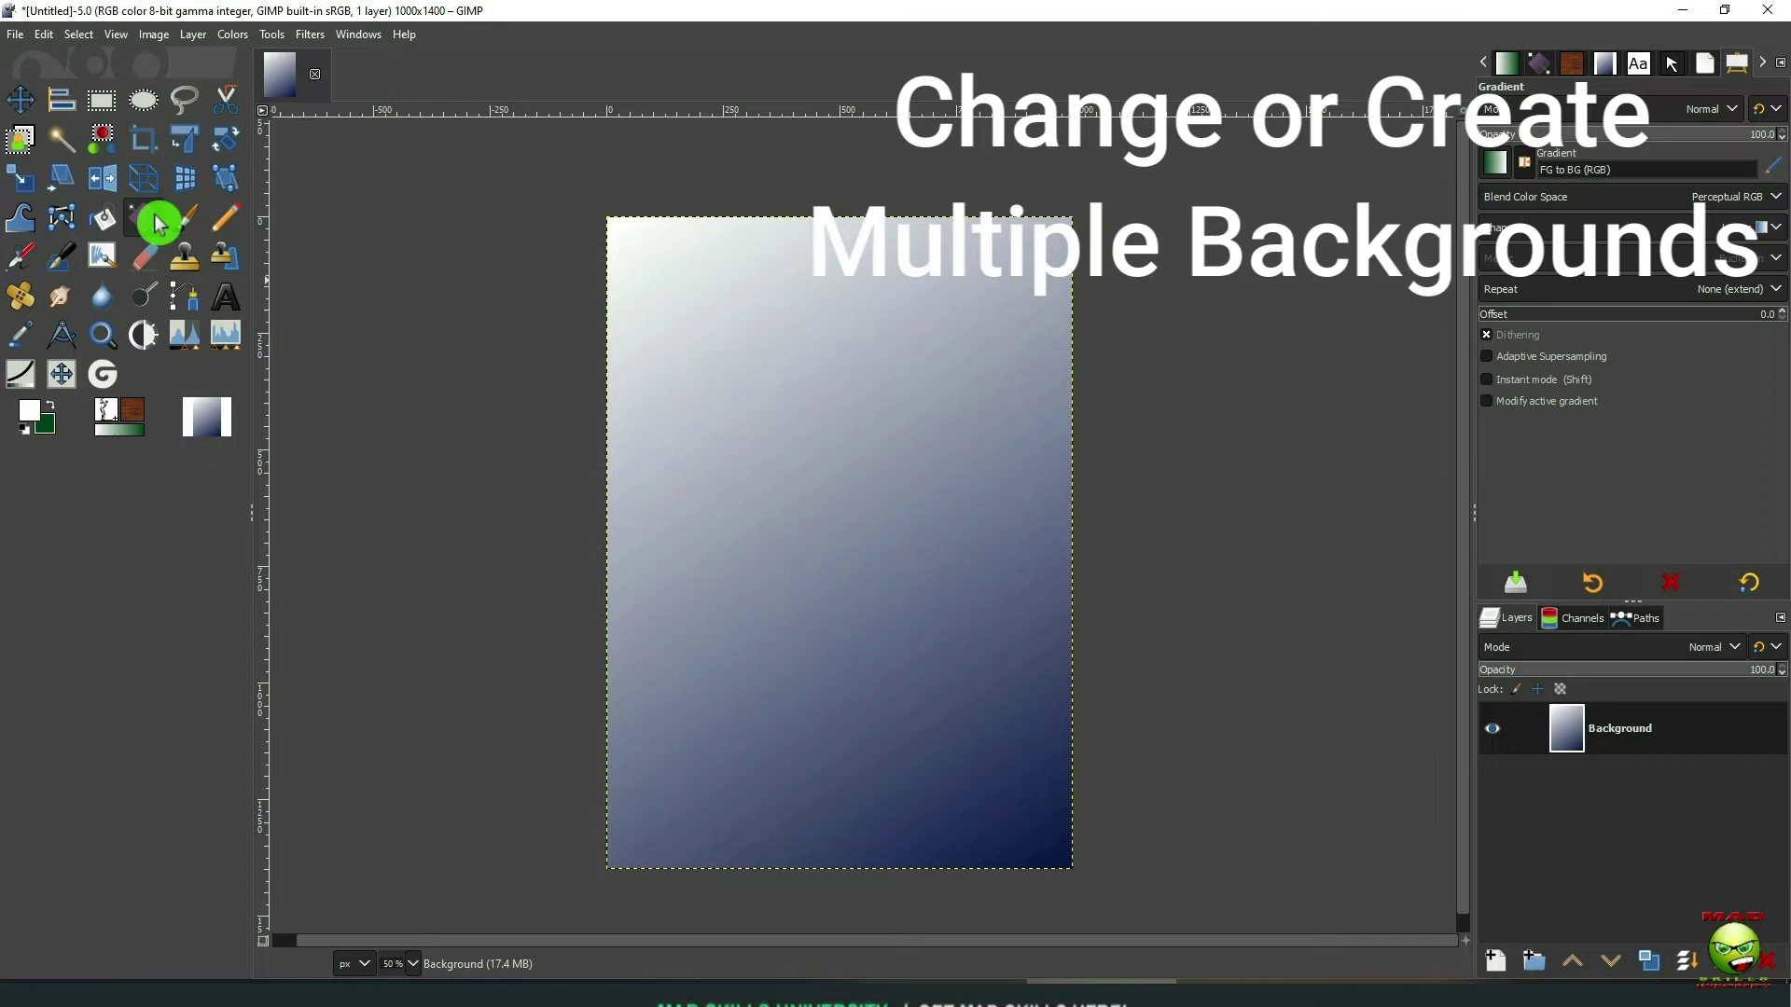
pyautogui.moveTo(637, 224); pyautogui.dragTo(571, 166)
# Adjust the background colour across several picker views, ending on a light magenta
pyautogui.click(44, 425)
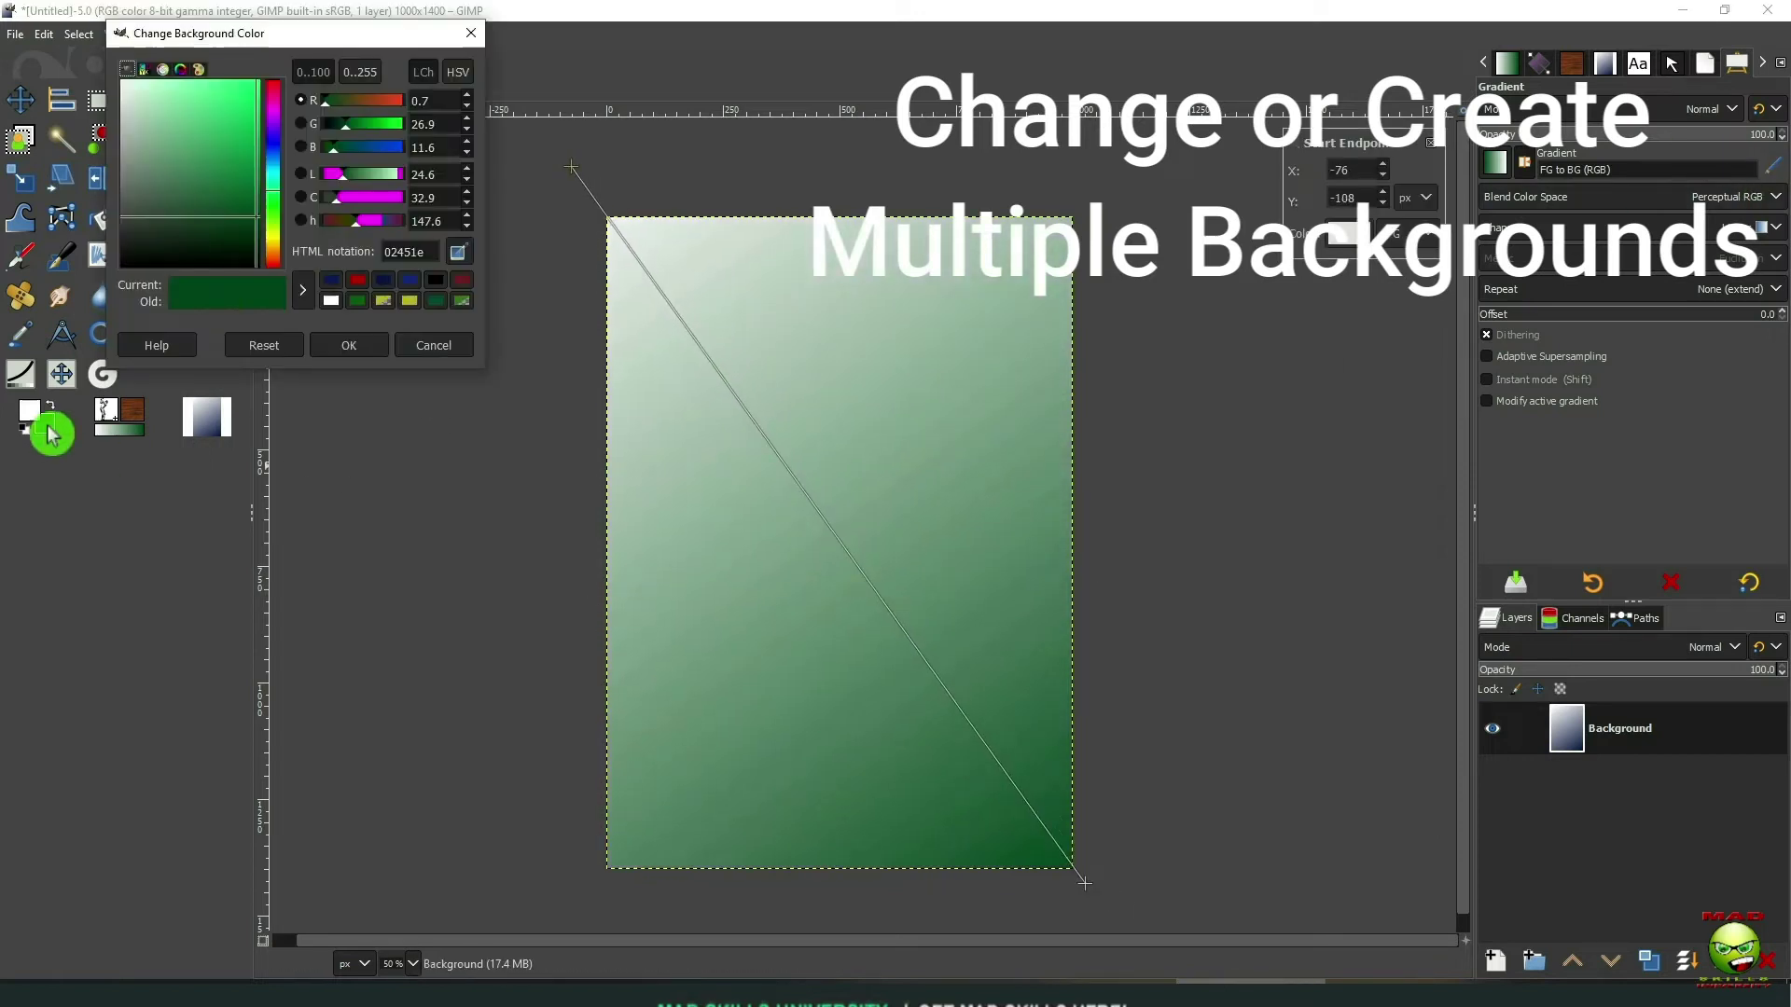
pyautogui.click(376, 198)
pyautogui.click(368, 99)
pyautogui.click(367, 123)
pyautogui.click(162, 69)
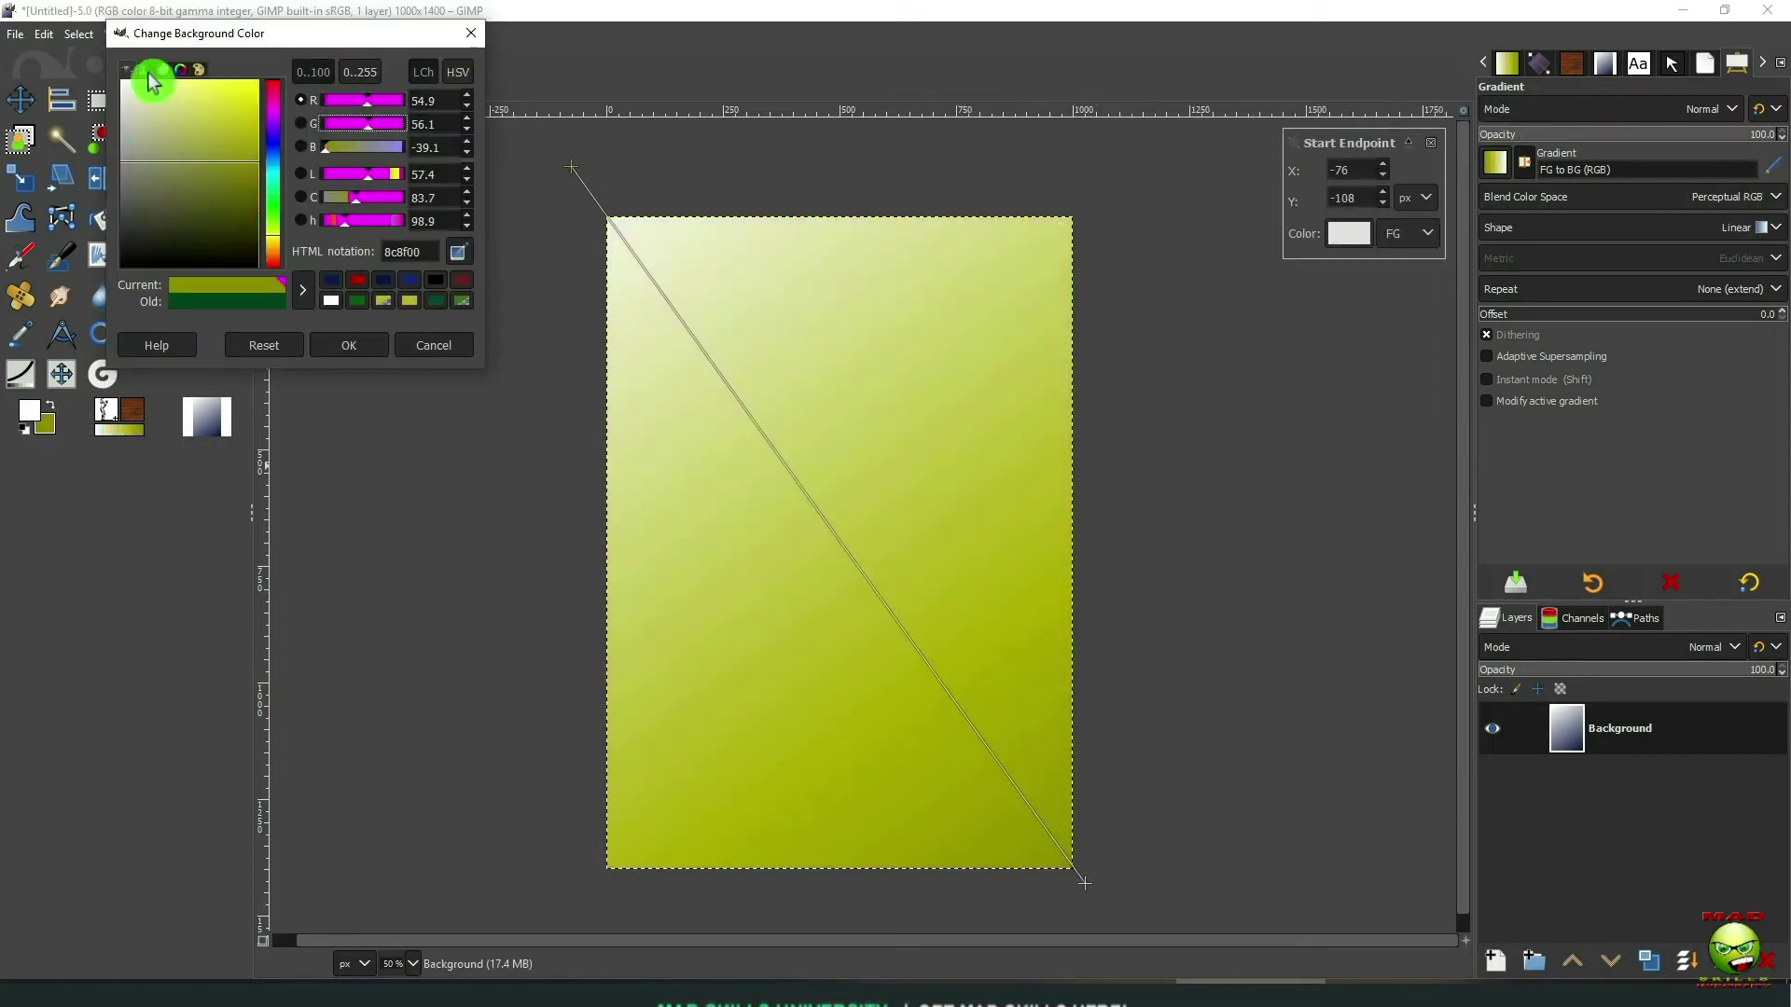
pyautogui.click(216, 160)
pyautogui.click(180, 69)
pyautogui.moveTo(272, 149); pyautogui.dragTo(240, 246)
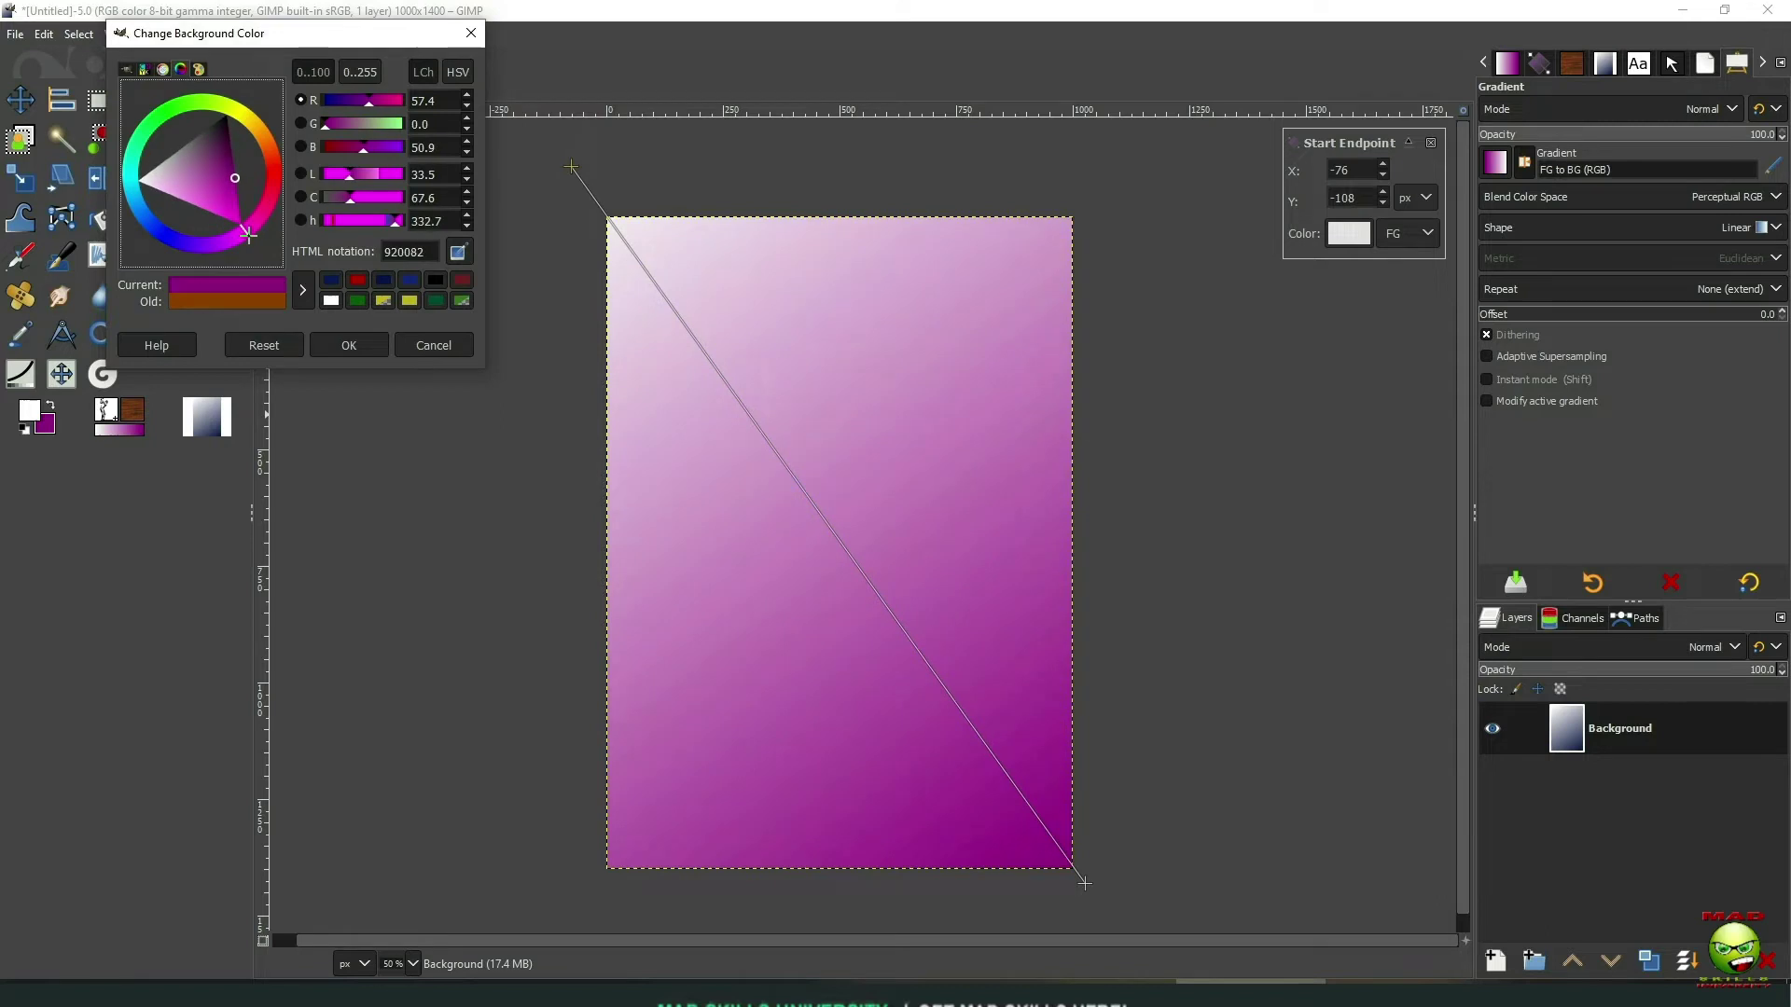
pyautogui.click(354, 175)
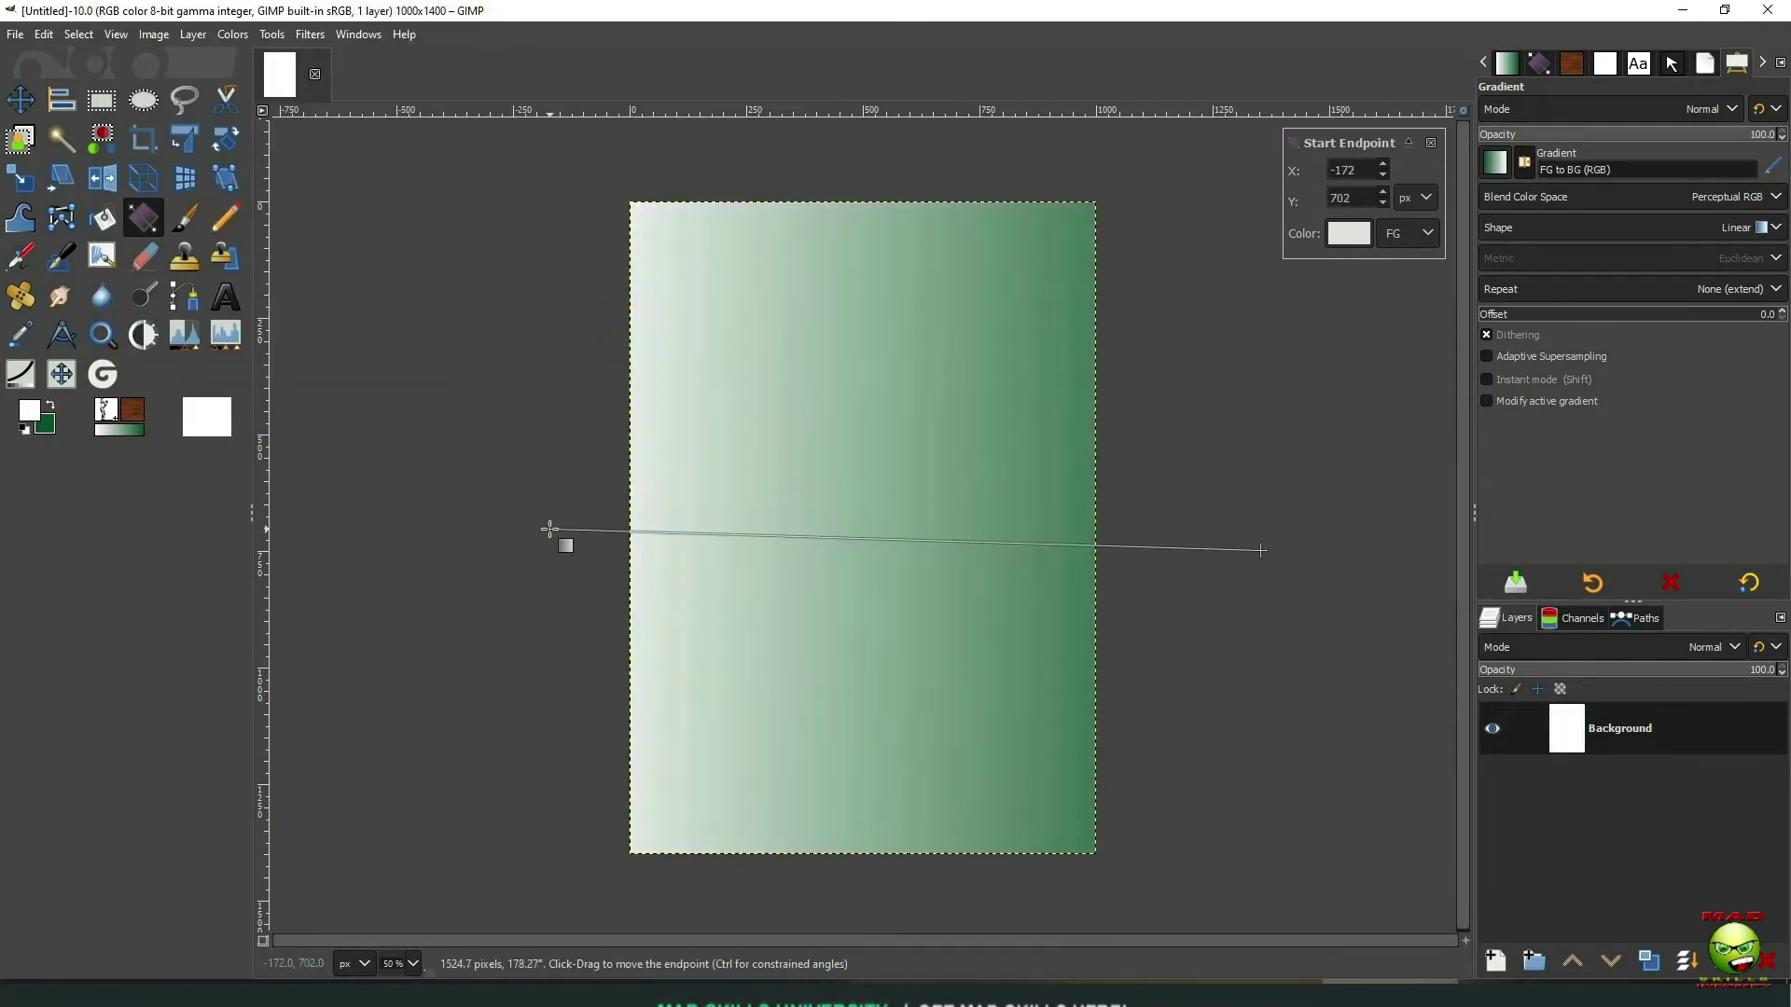
# Redraw the gradient, then make the background purple and the foreground magenta-purple
pyautogui.moveTo(550, 529); pyautogui.dragTo(480, 644)
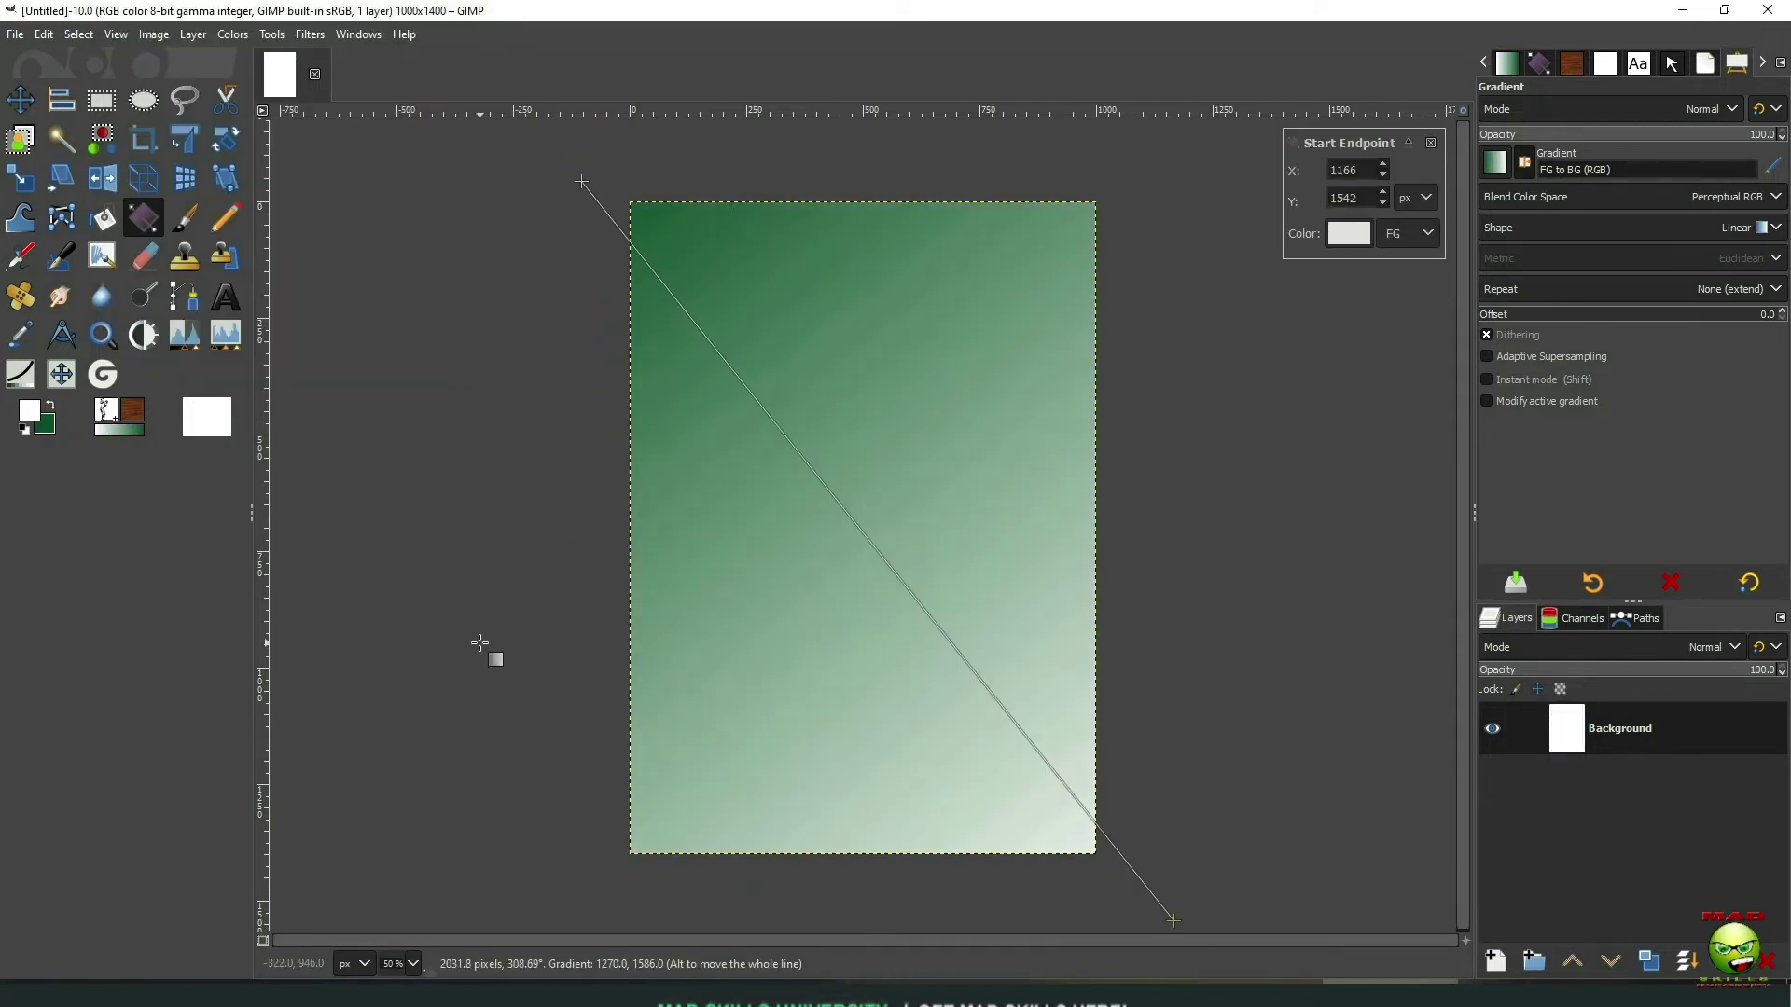
pyautogui.click(44, 423)
pyautogui.click(181, 69)
pyautogui.click(233, 252)
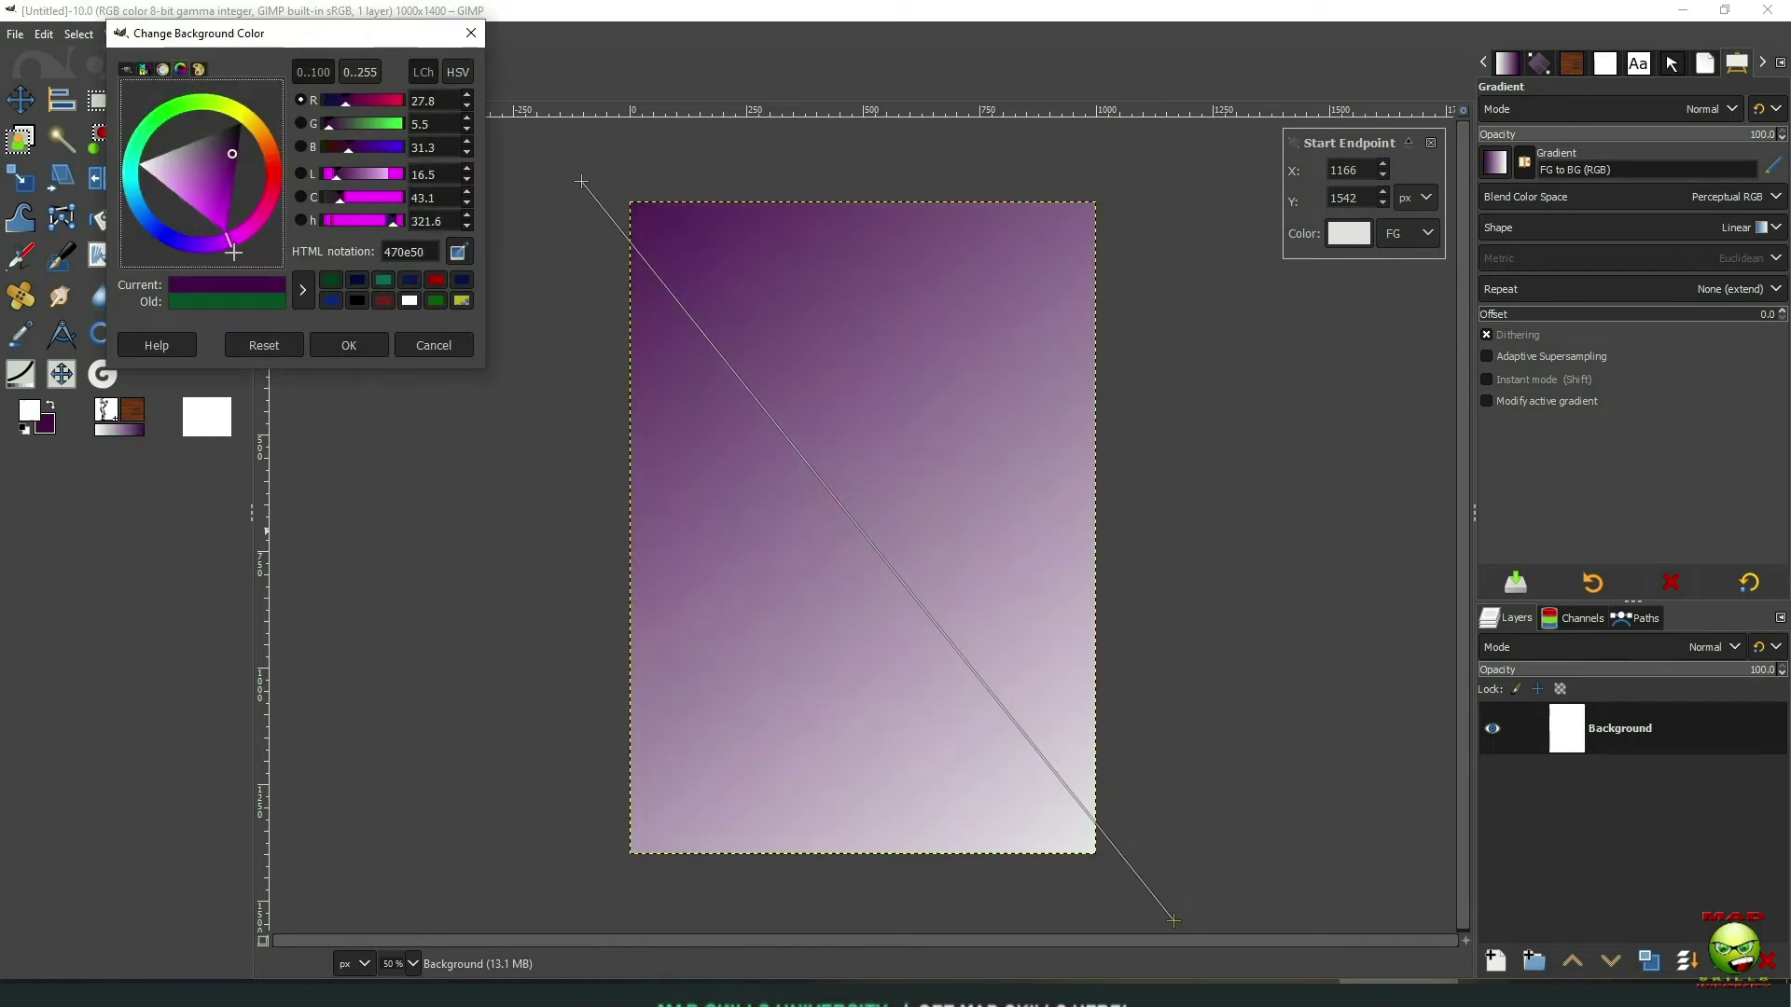
pyautogui.click(29, 410)
pyautogui.moveTo(239, 239); pyautogui.dragTo(224, 244)
pyautogui.click(1651, 459)
# Re-aim the gradient from blue top-left to olive 46500e bottom-right and apply it
pyautogui.click(37, 423)
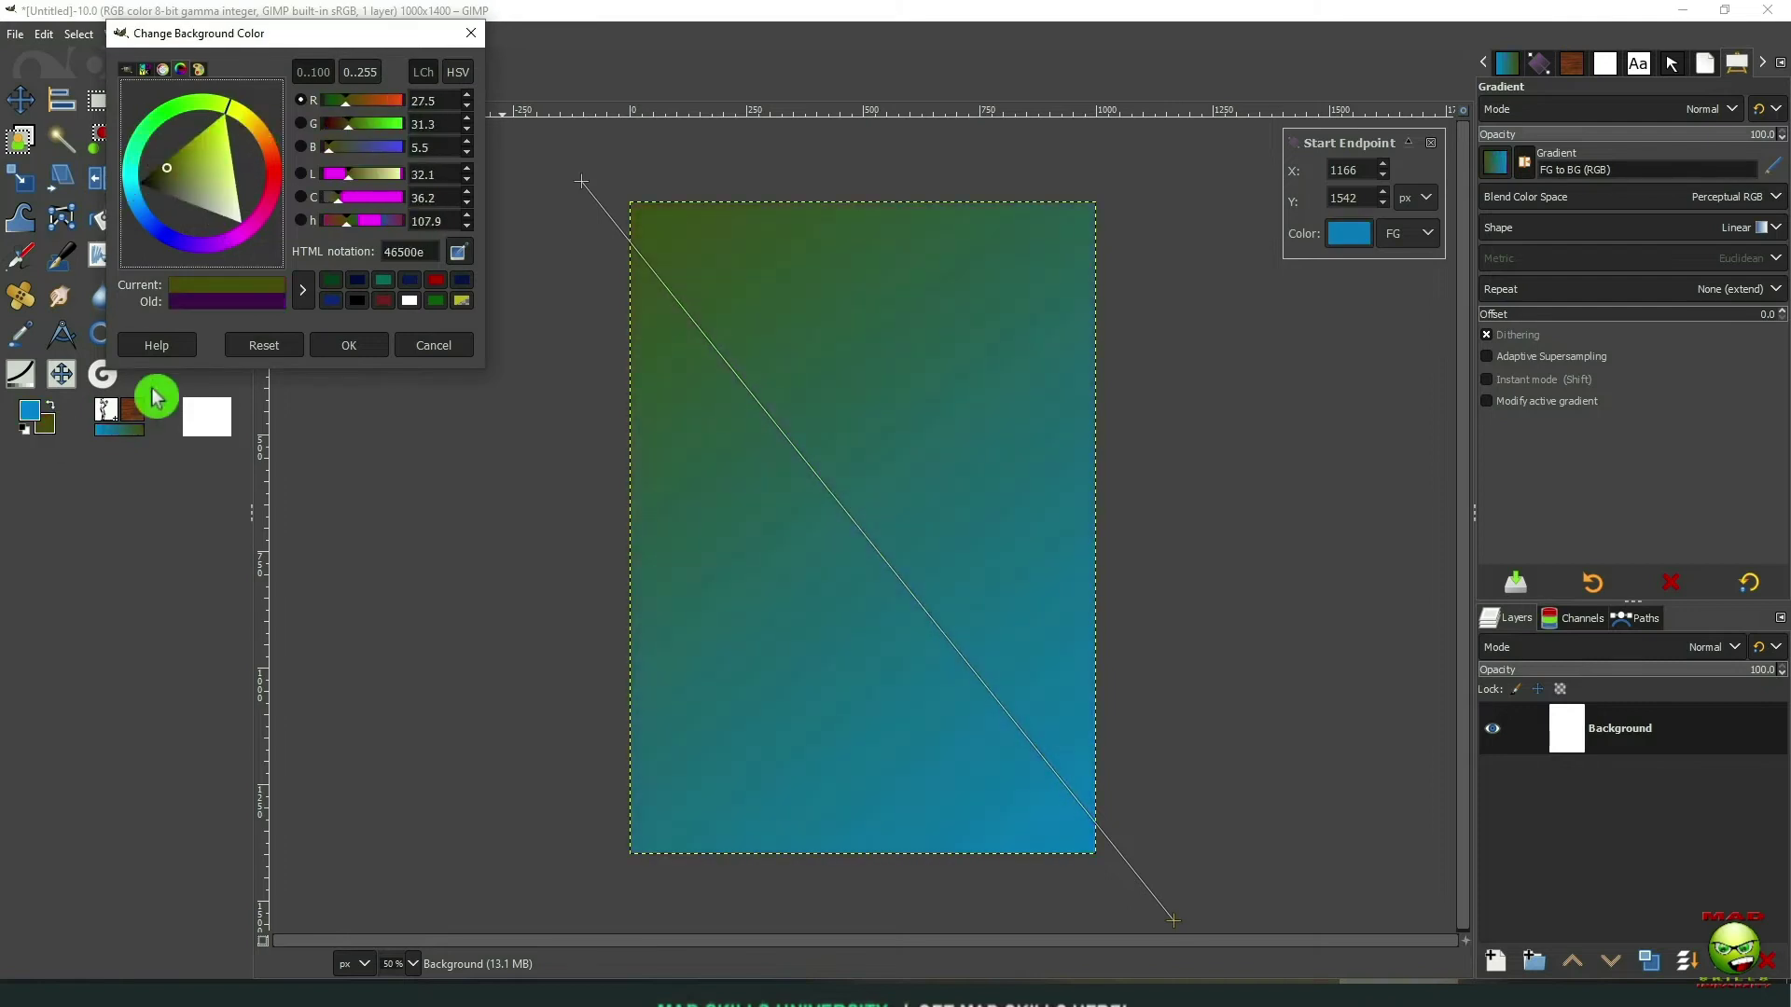
pyautogui.moveTo(581, 181); pyautogui.dragTo(546, 883)
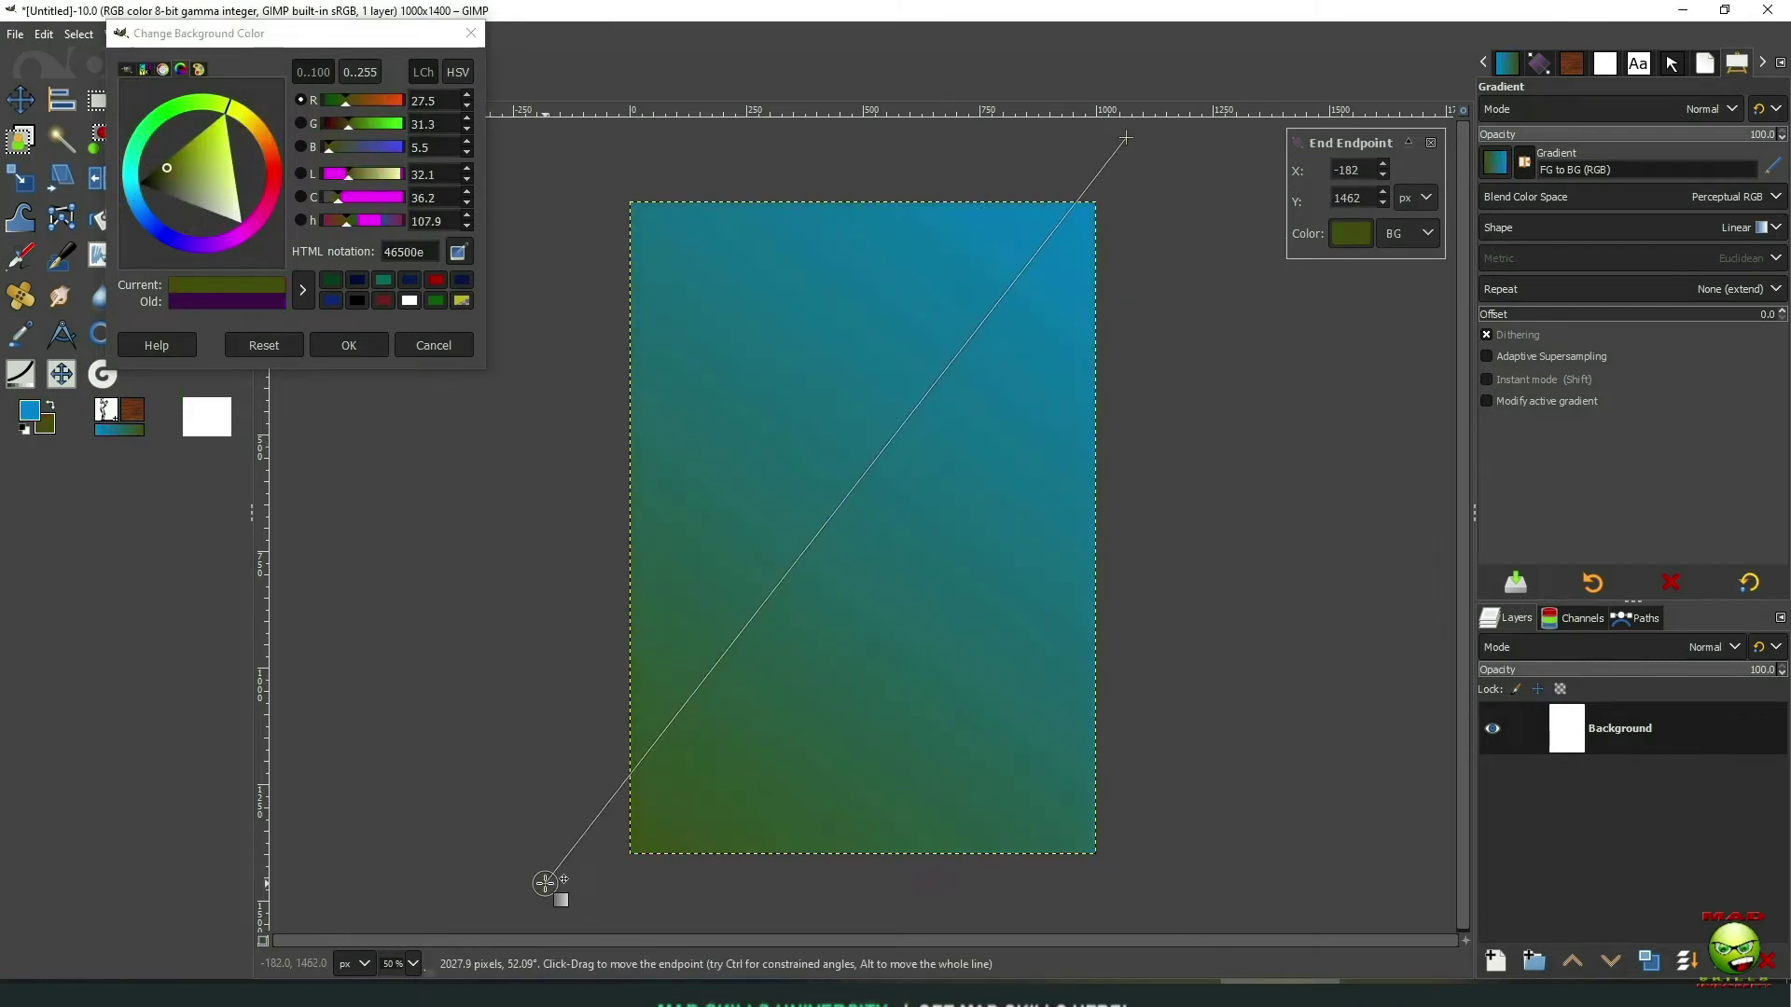
pyautogui.moveTo(1125, 138); pyautogui.dragTo(1240, 712)
pyautogui.moveTo(378, 34); pyautogui.dragTo(284, 56)
pyautogui.moveTo(512, 500); pyautogui.dragTo(568, 167)
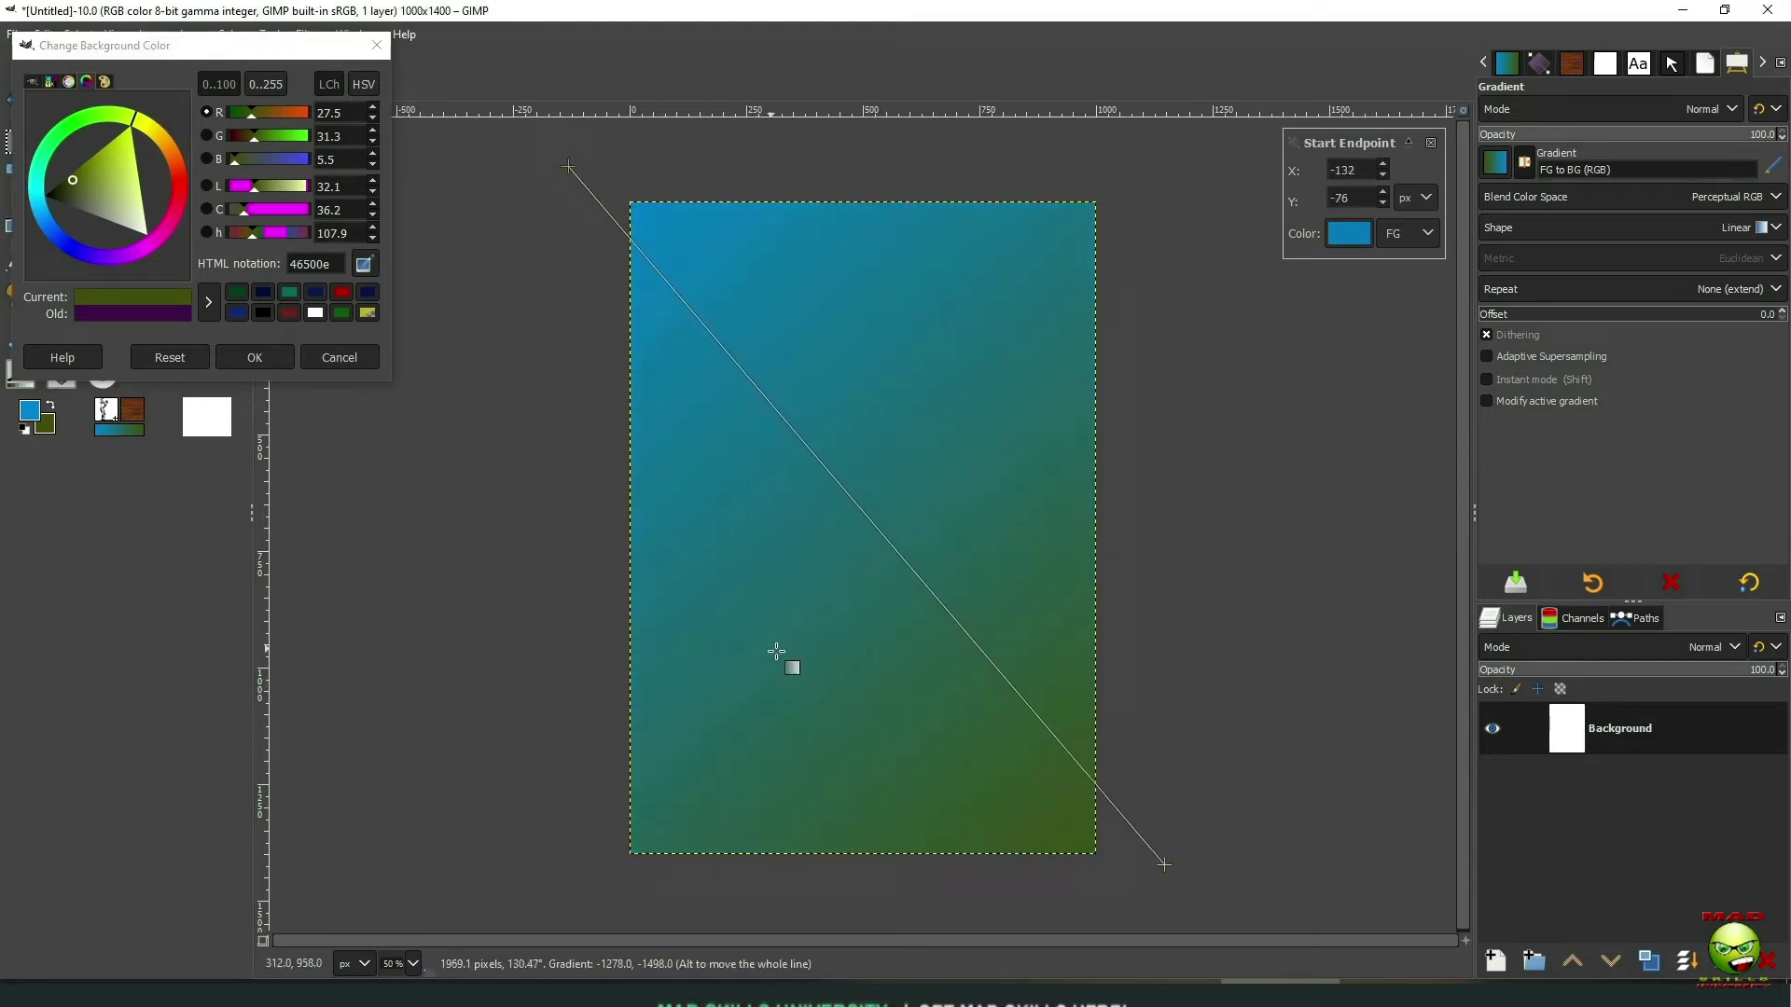
pyautogui.press('Return')
pyautogui.press('m')
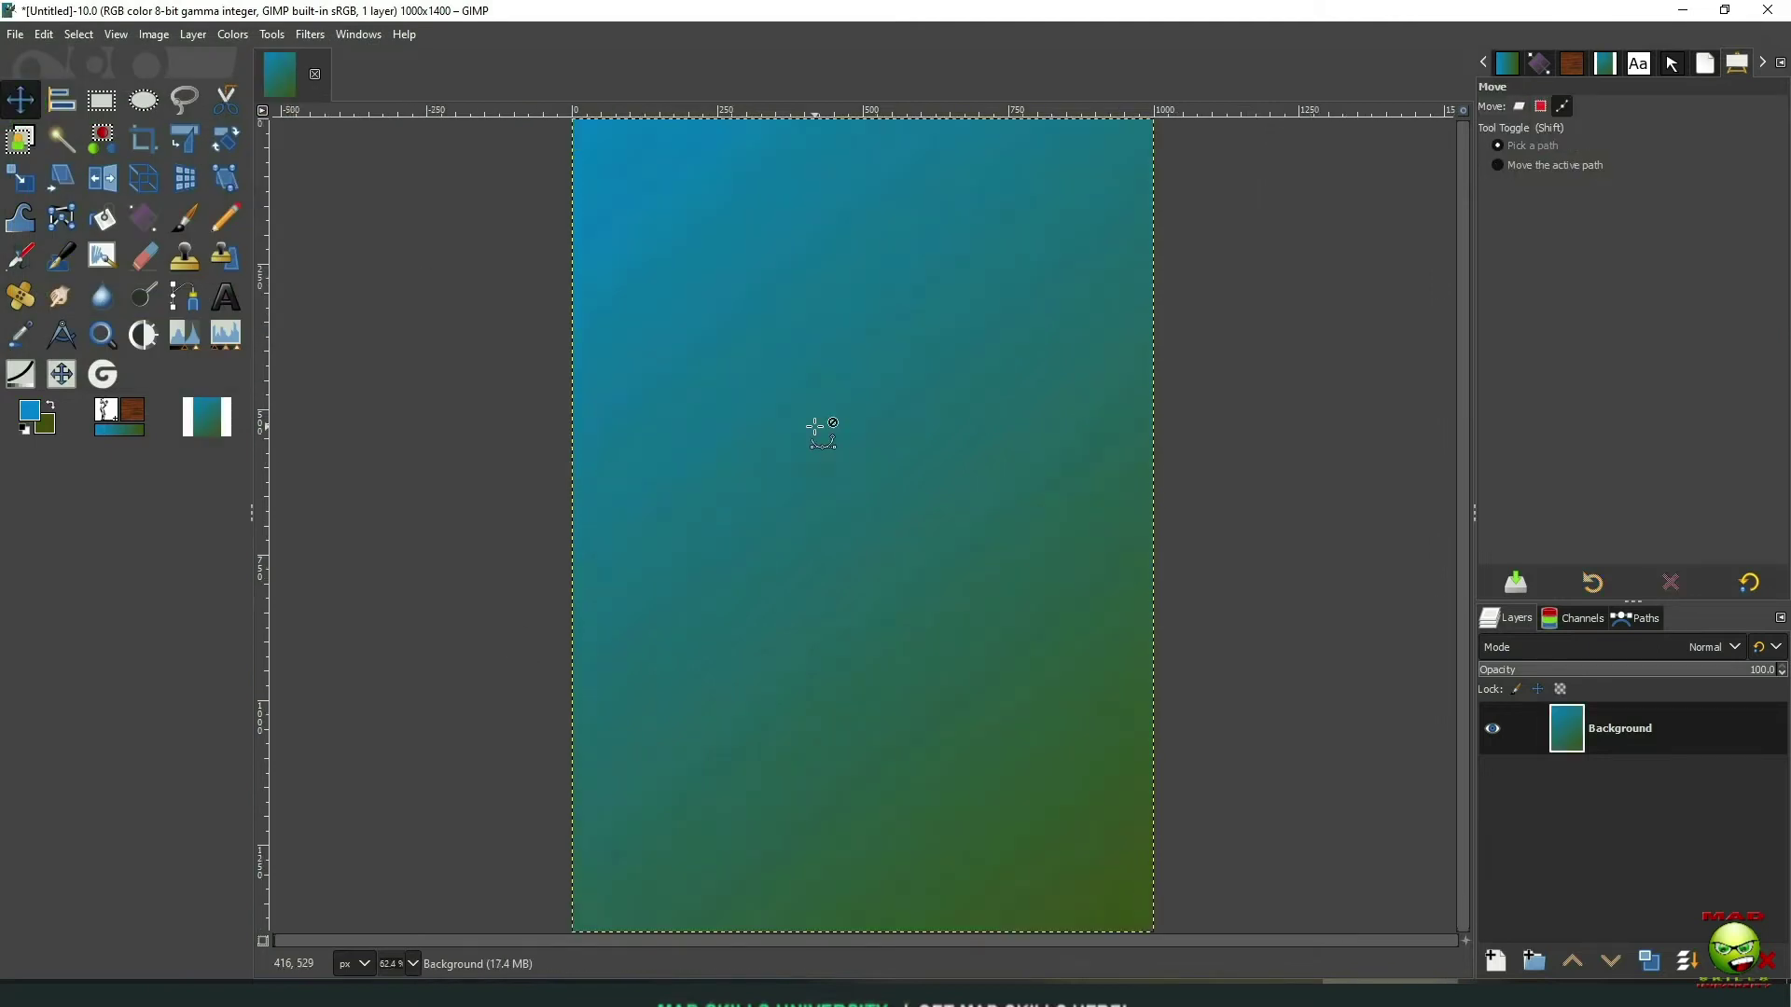
pyautogui.moveTo(822, 431)
pyautogui.mouseDown()
pyautogui.moveTo(587, 451)
pyautogui.moveTo(829, 454)
pyautogui.mouseUp()
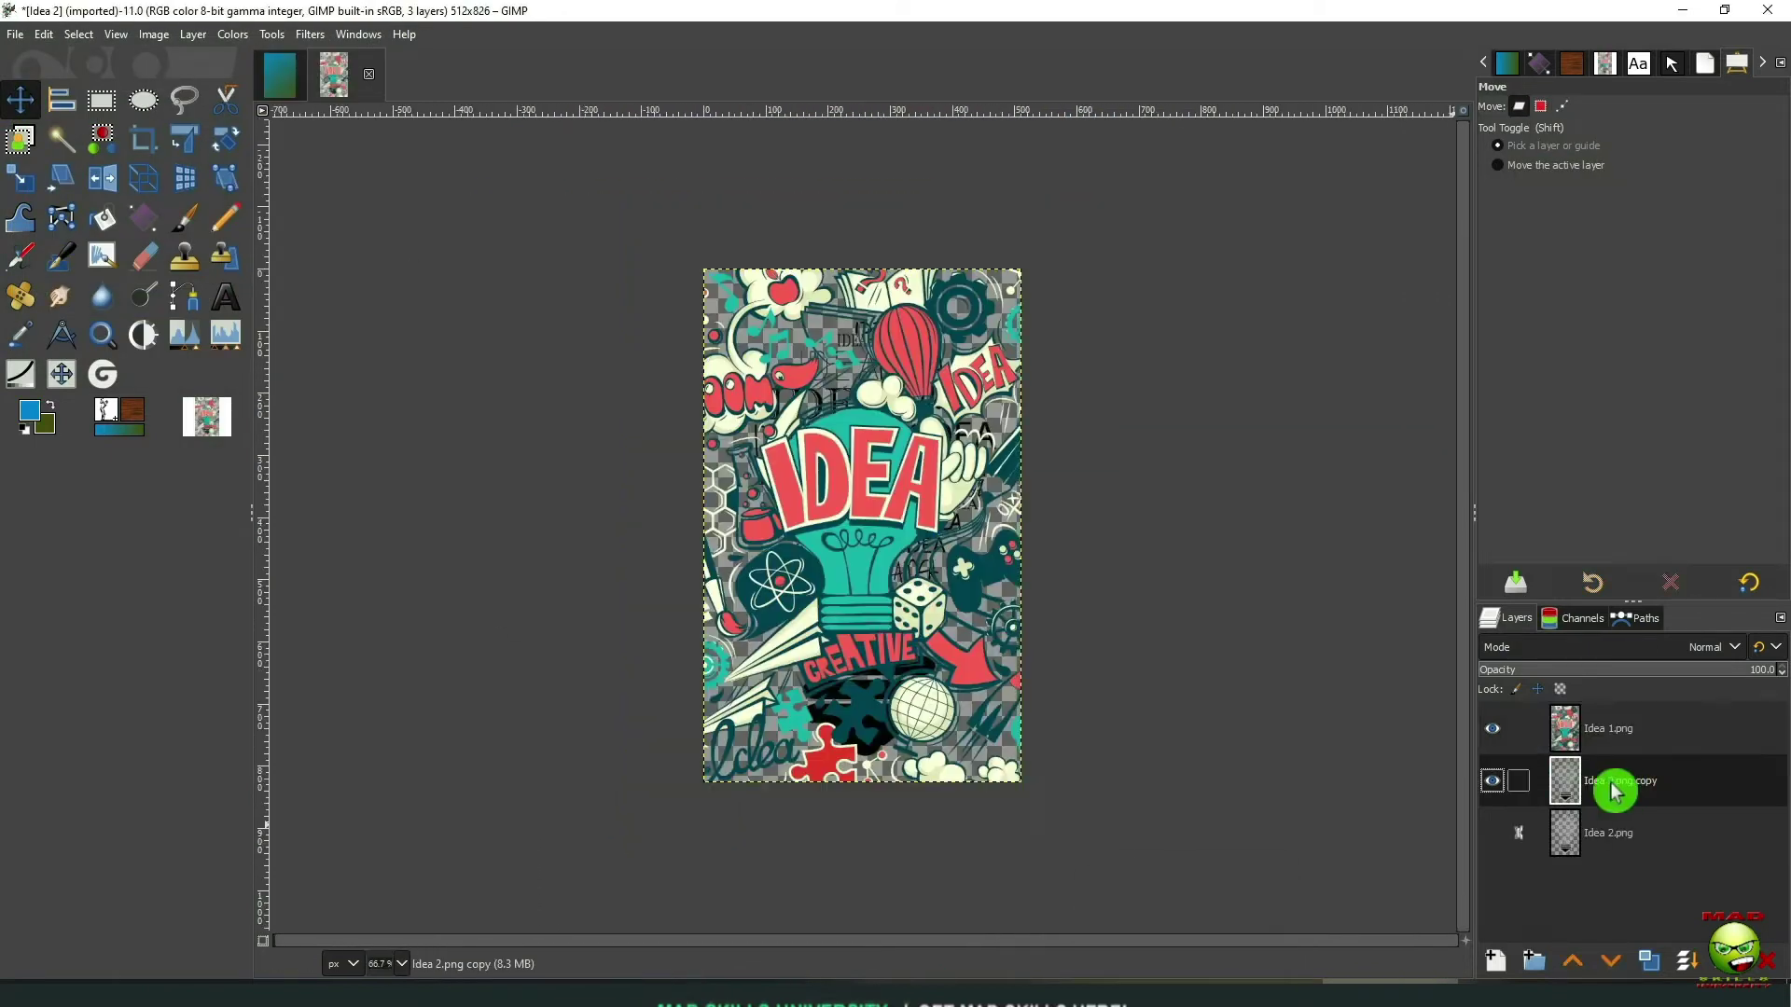
# Bring the Idea 1.png doodle into the flyer as a layer in the top-left corner
pyautogui.click(1523, 747)
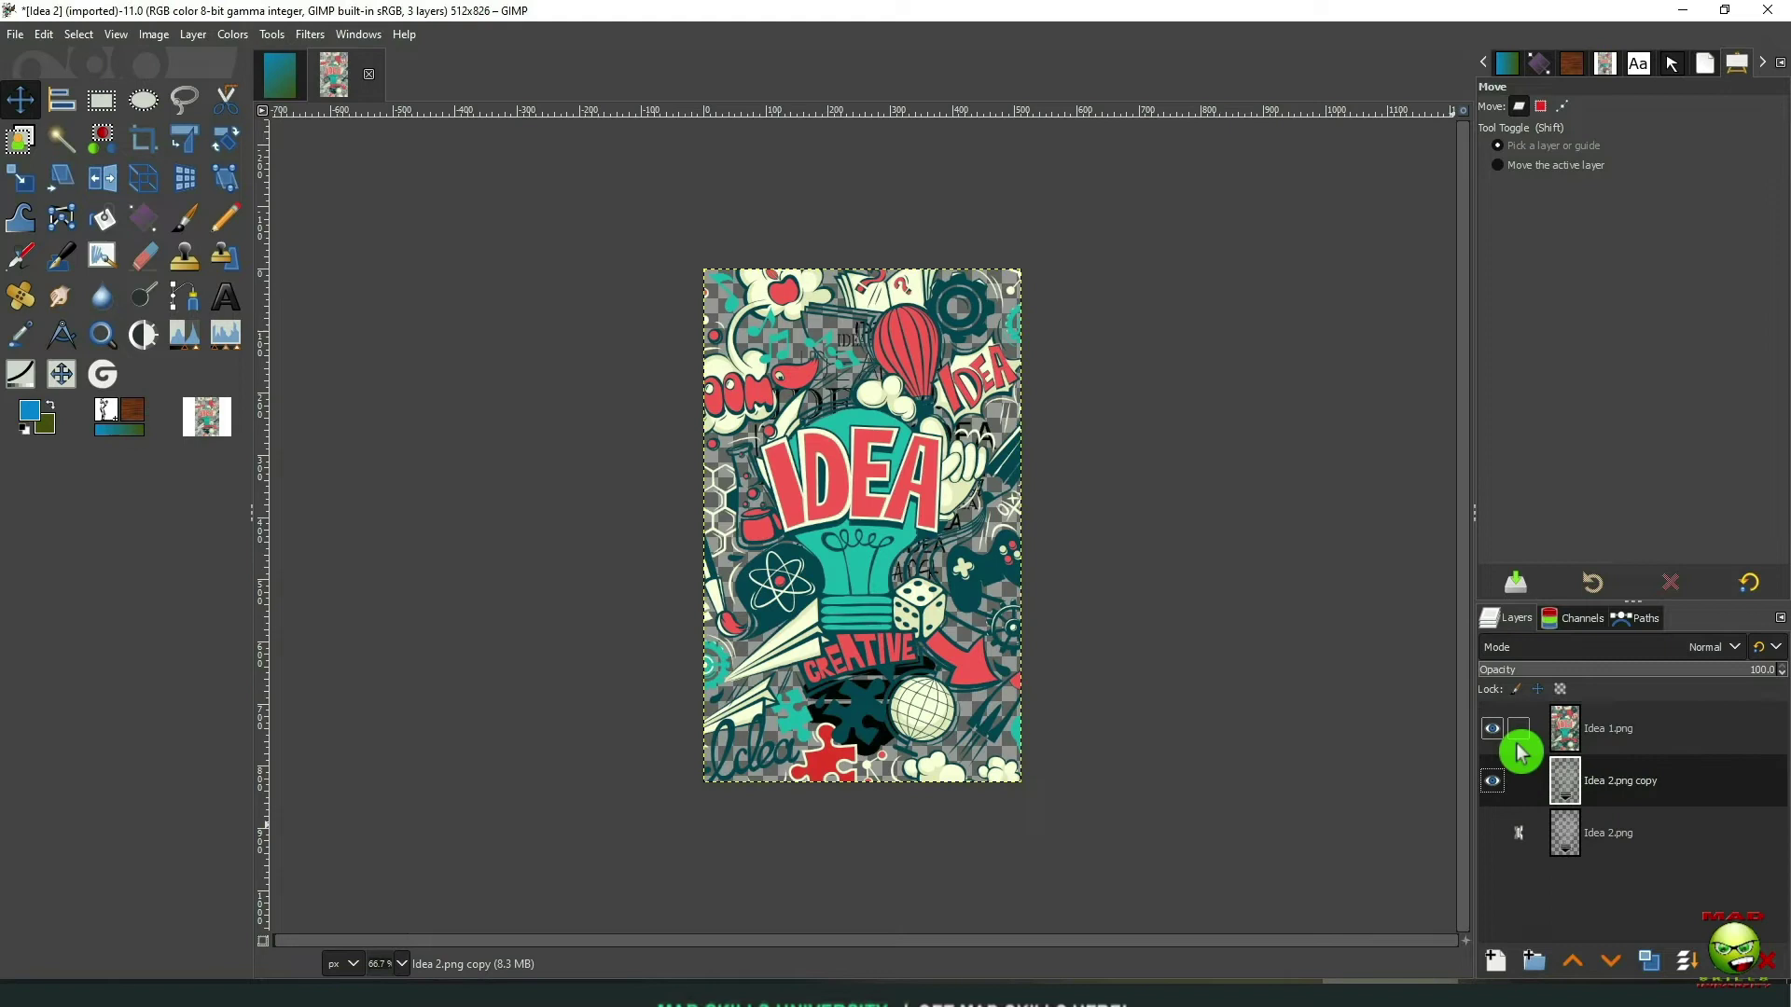
pyautogui.click(1610, 795)
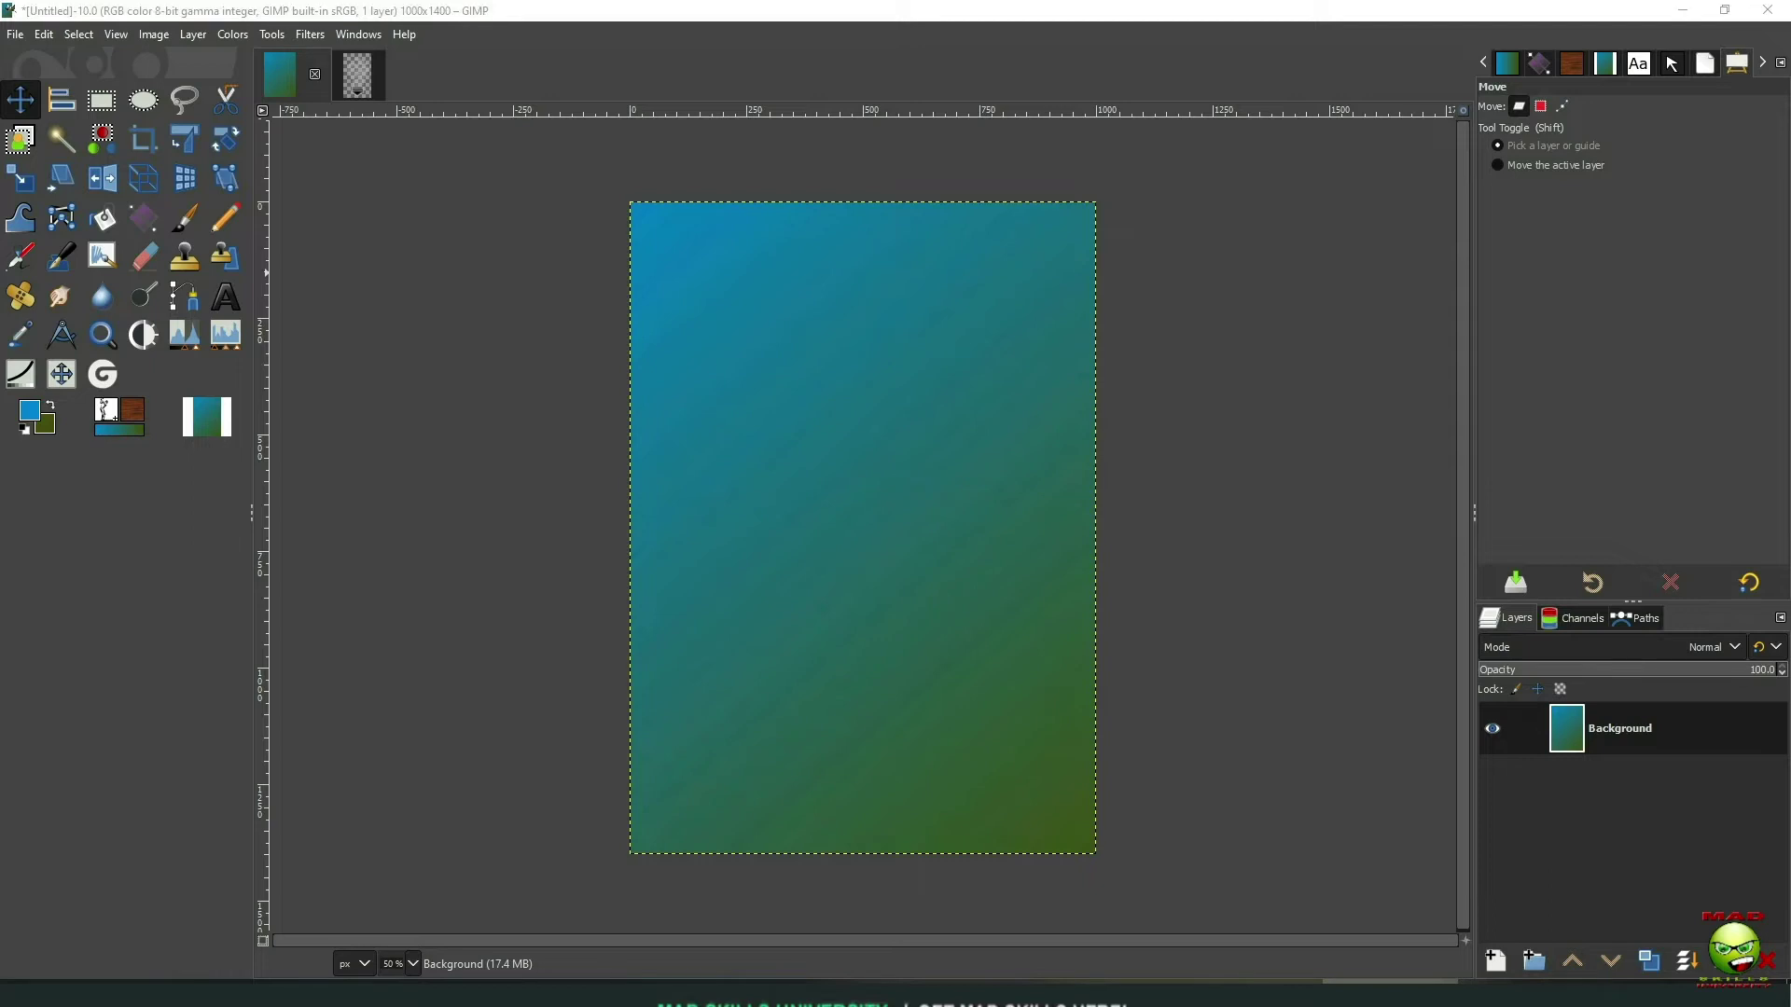
pyautogui.moveTo(945, 333)
pyautogui.mouseDown()
pyautogui.moveTo(841, 371)
pyautogui.moveTo(841, 403)
pyautogui.moveTo(759, 384)
pyautogui.moveTo(725, 320)
pyautogui.mouseUp()
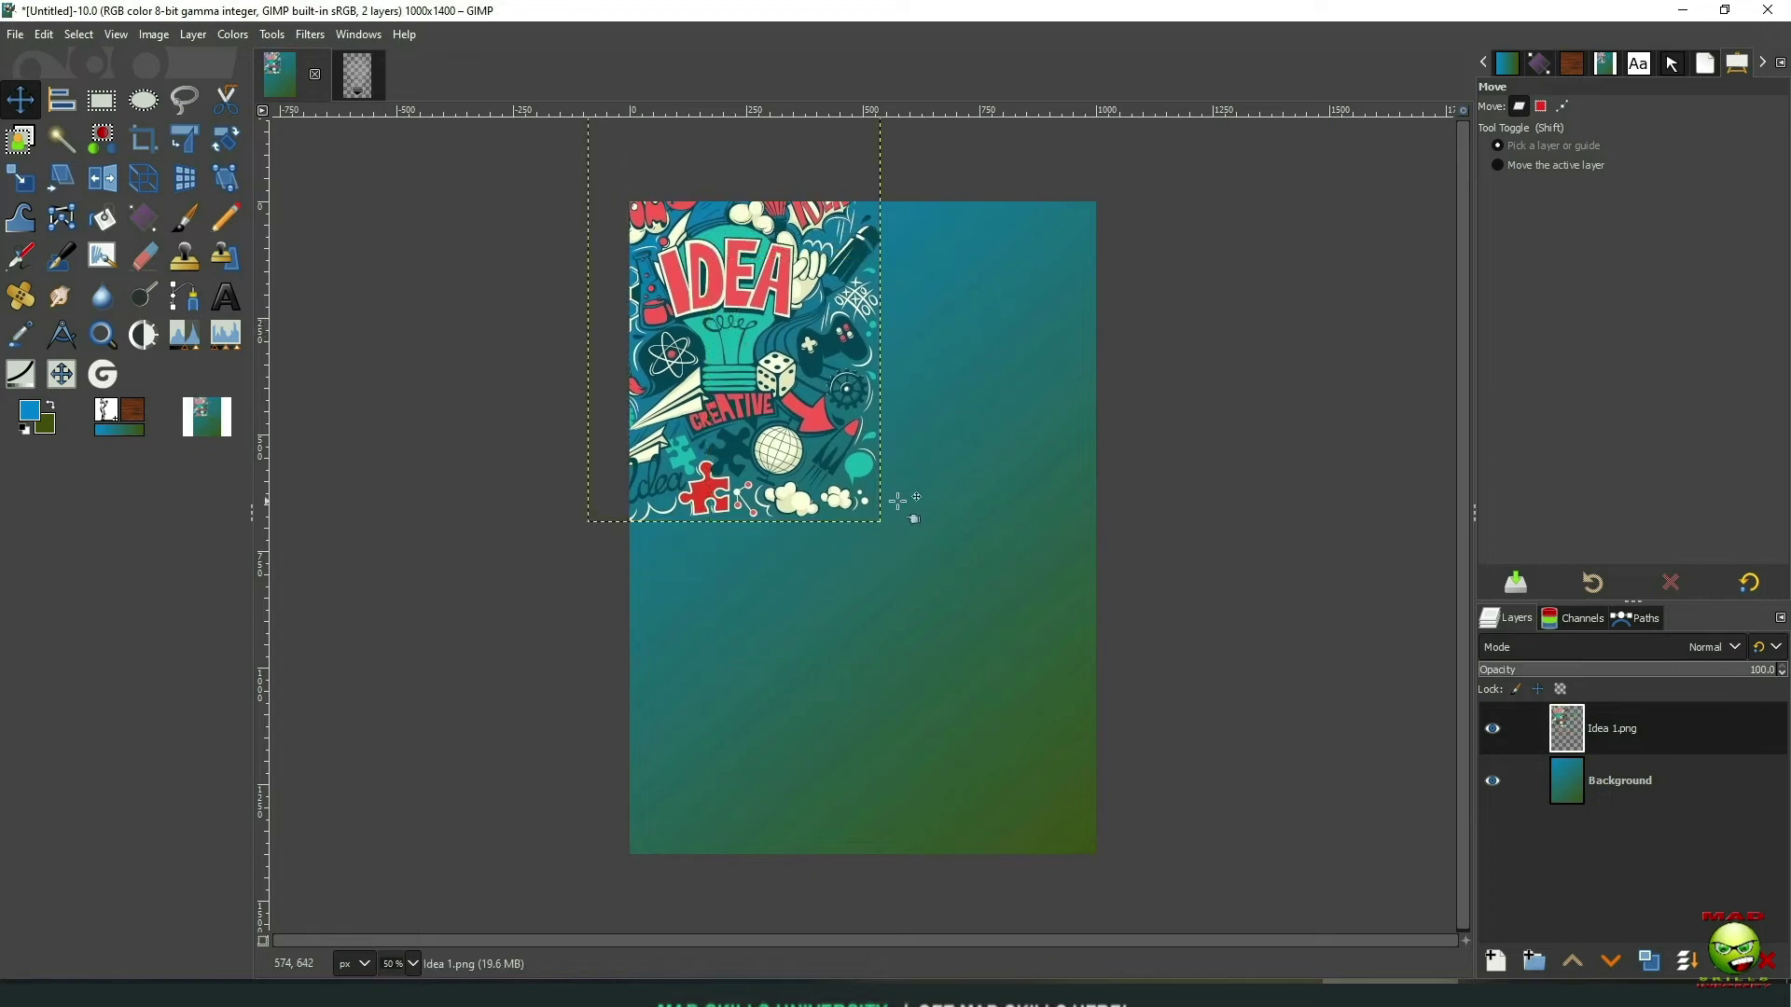
pyautogui.moveTo(665, 435); pyautogui.dragTo(639, 389)
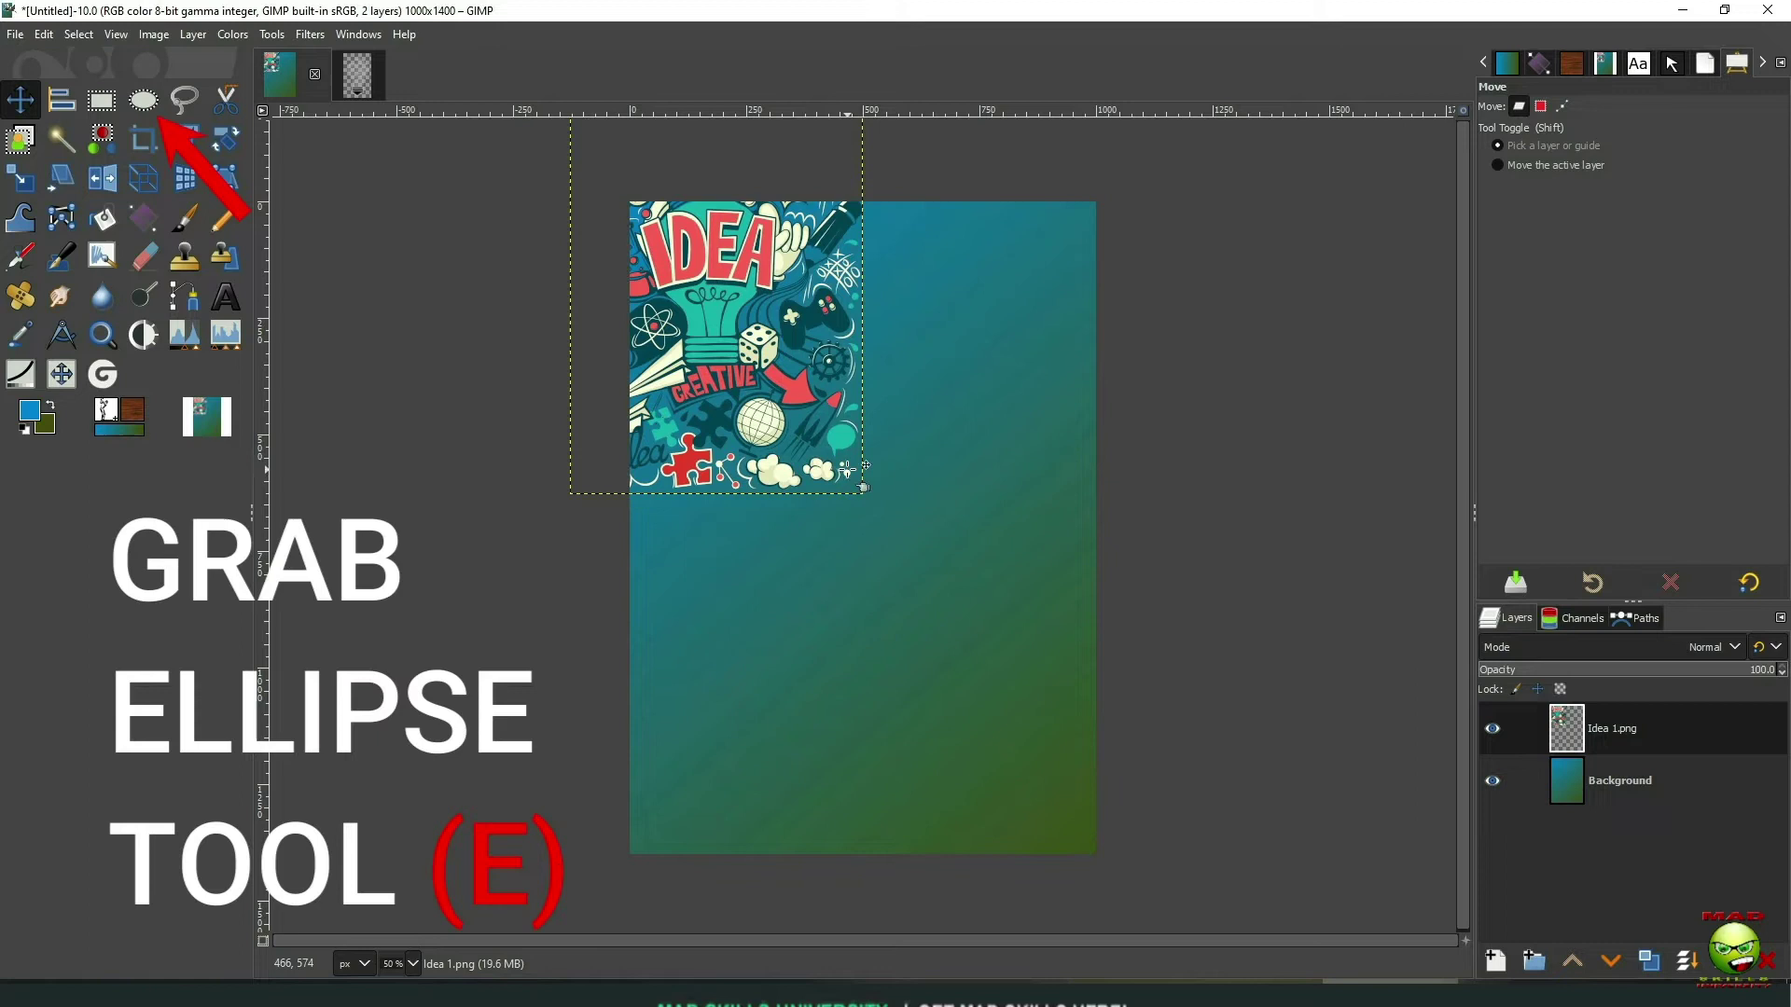
# Draw a circular selection over the Idea collage and invert it to select the outside
pyautogui.click(138, 118)
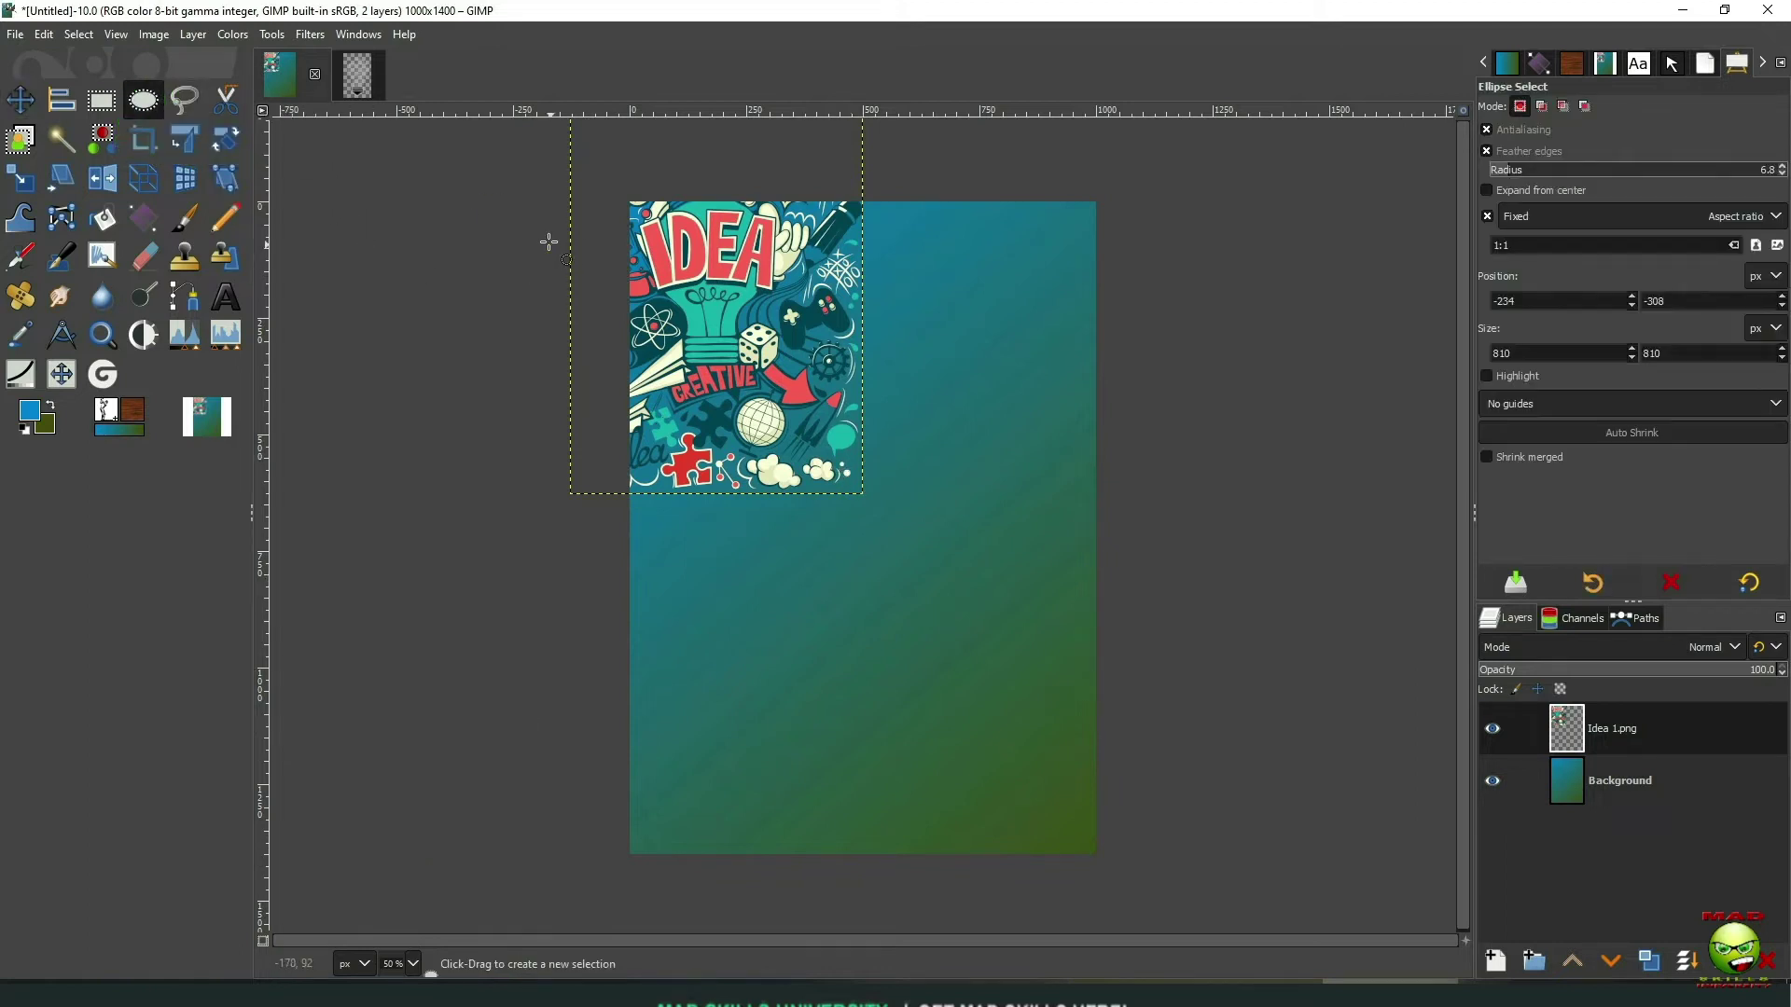
pyautogui.moveTo(483, 239); pyautogui.dragTo(819, 494)
pyautogui.moveTo(579, 467); pyautogui.dragTo(616, 330)
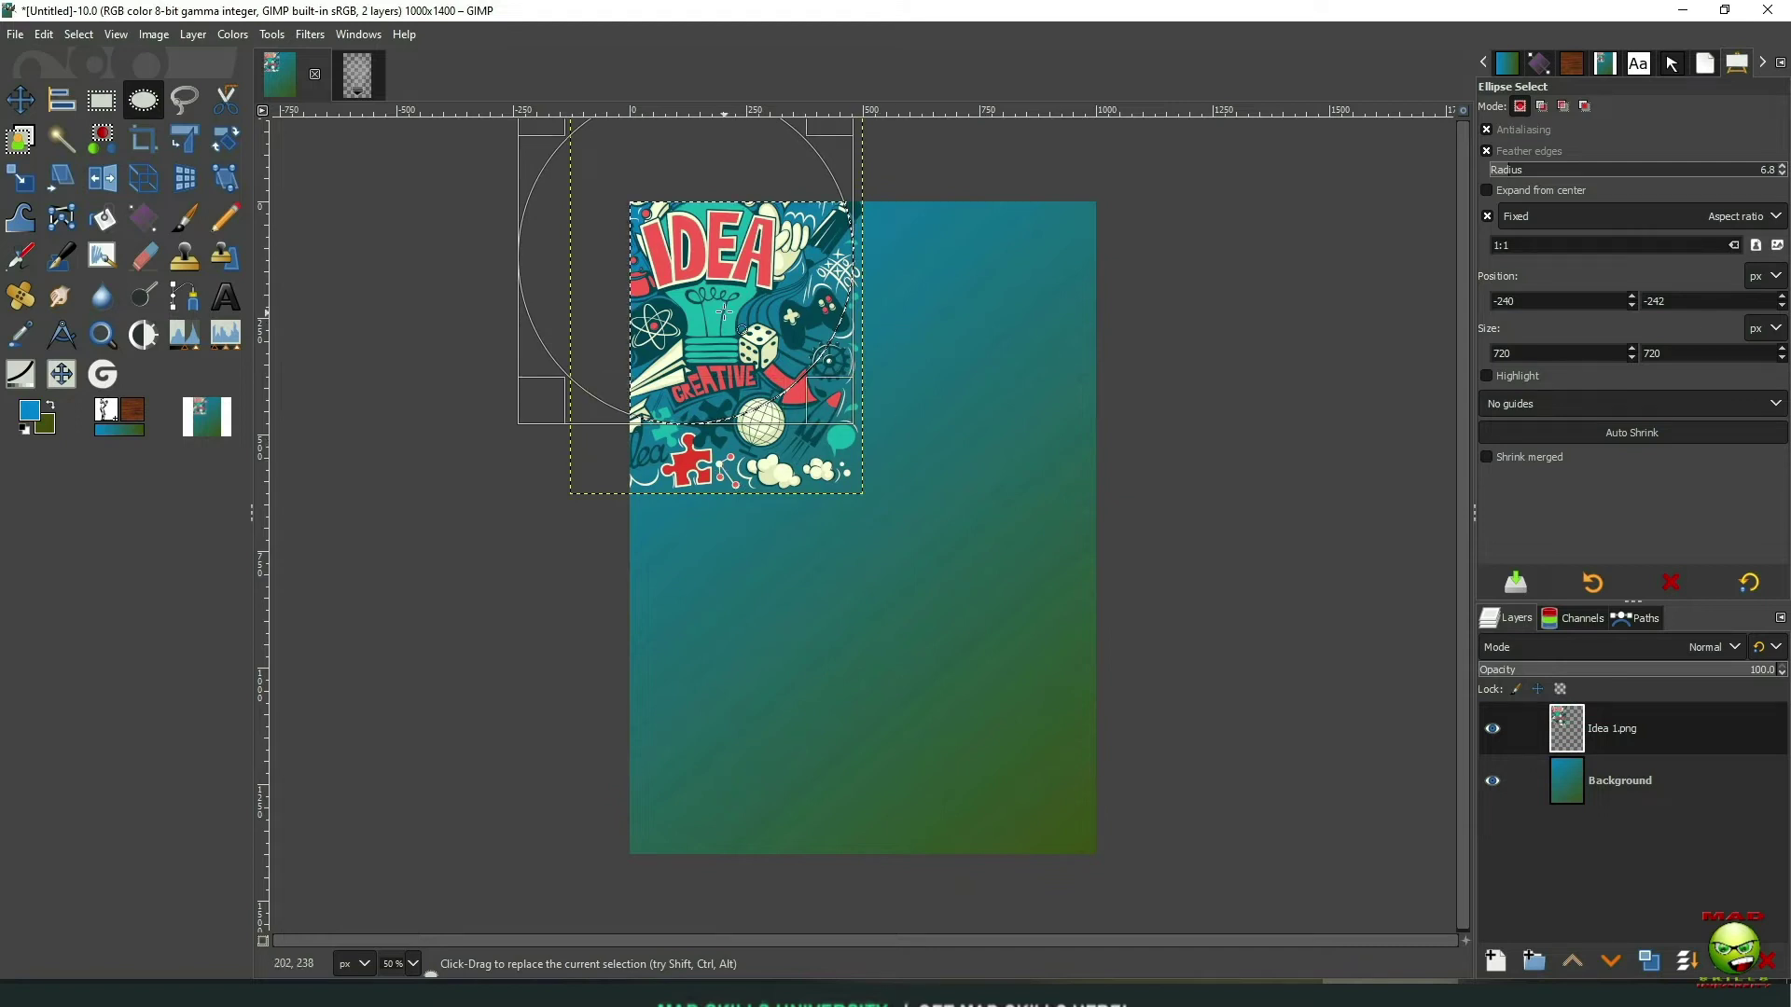
pyautogui.moveTo(580, 171); pyautogui.dragTo(800, 396)
pyautogui.moveTo(733, 344); pyautogui.dragTo(737, 338)
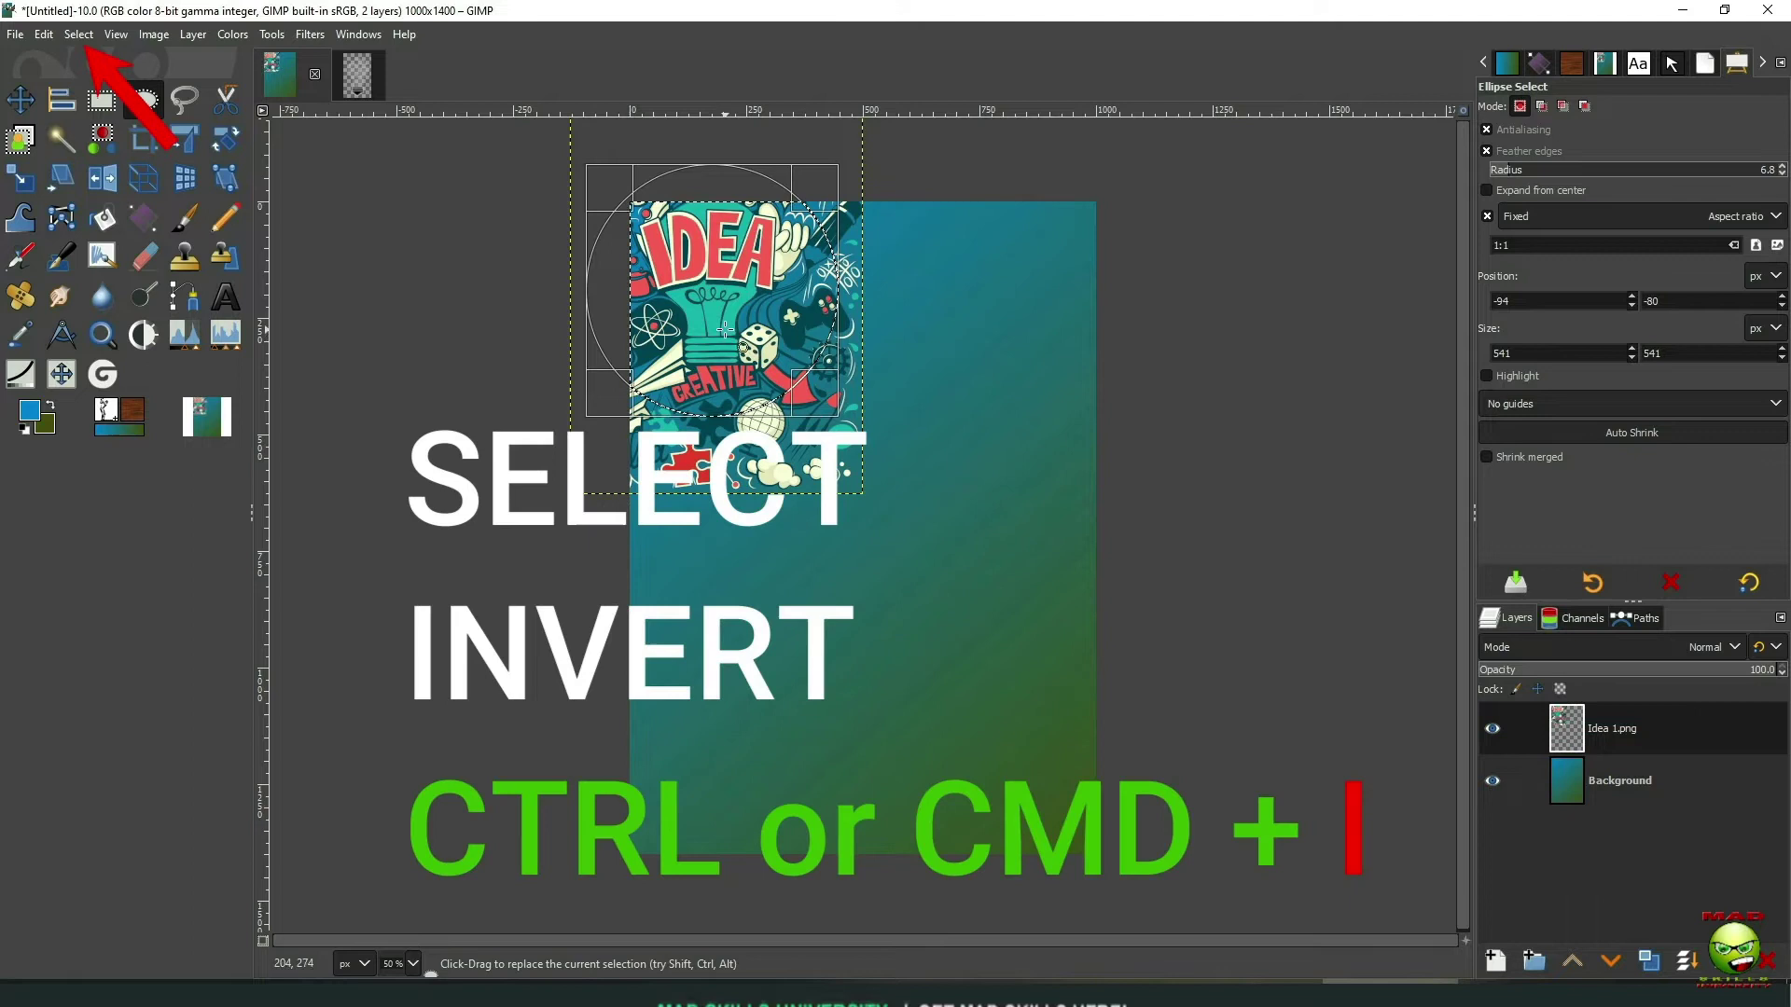
pyautogui.click(78, 34)
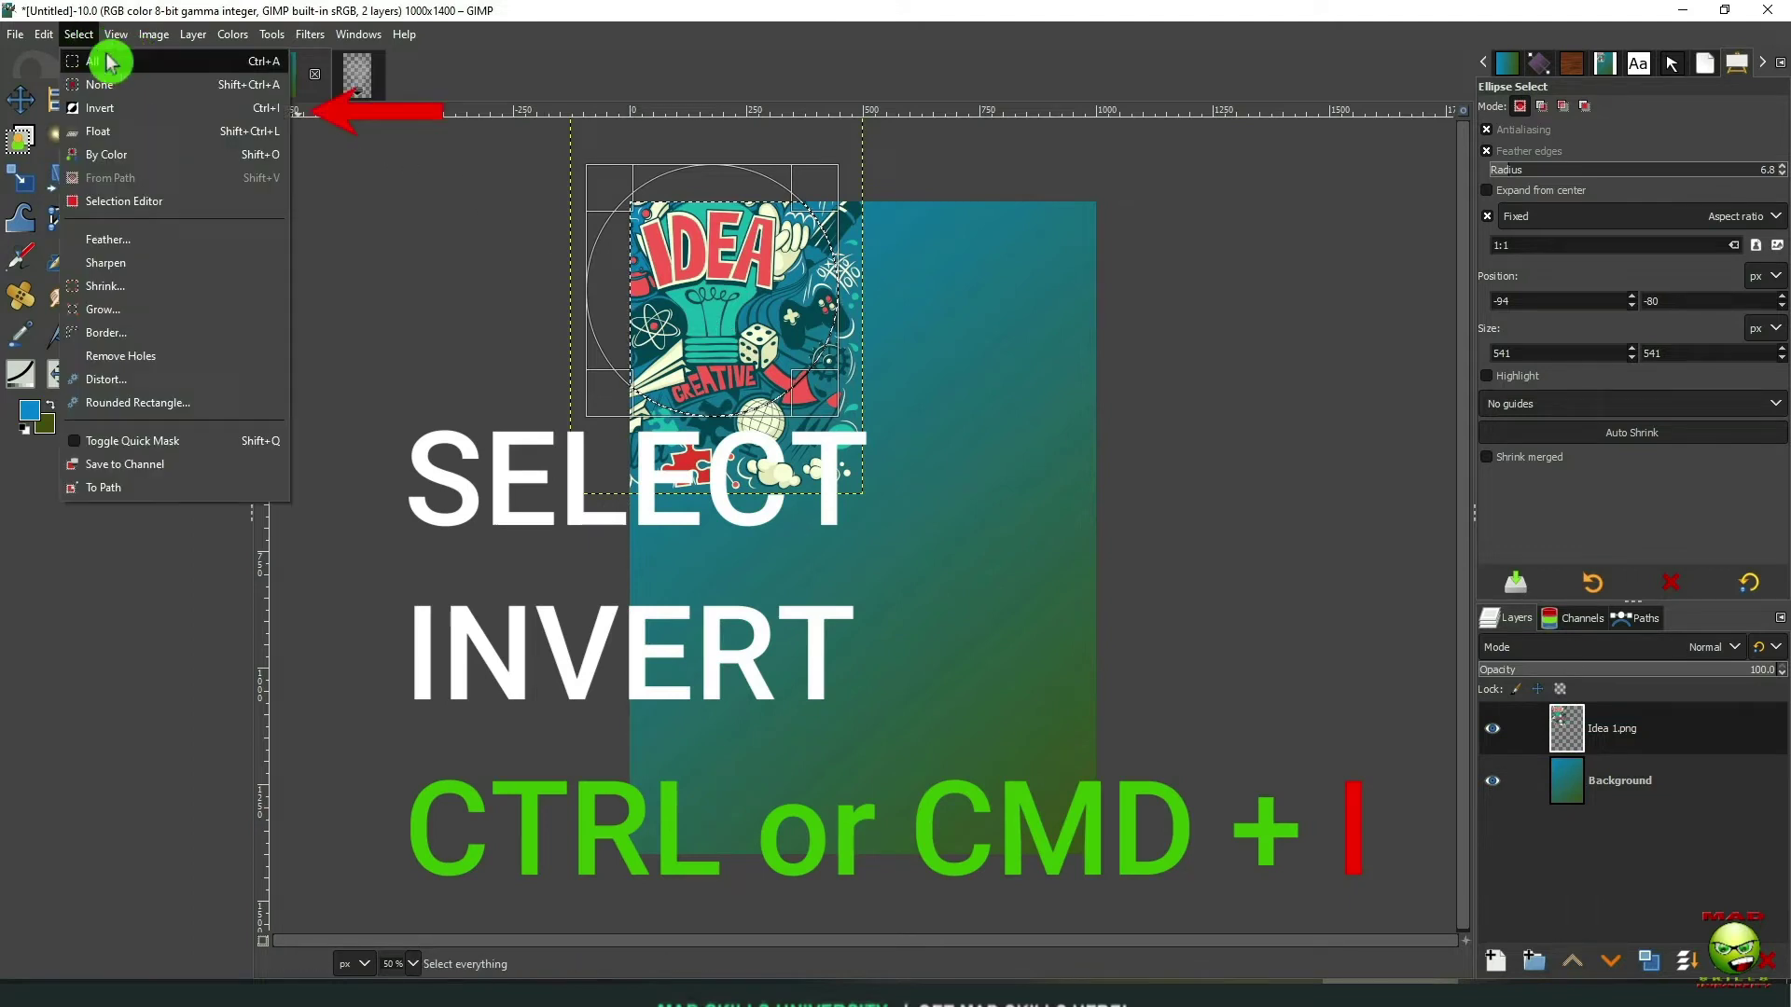
pyautogui.click(131, 110)
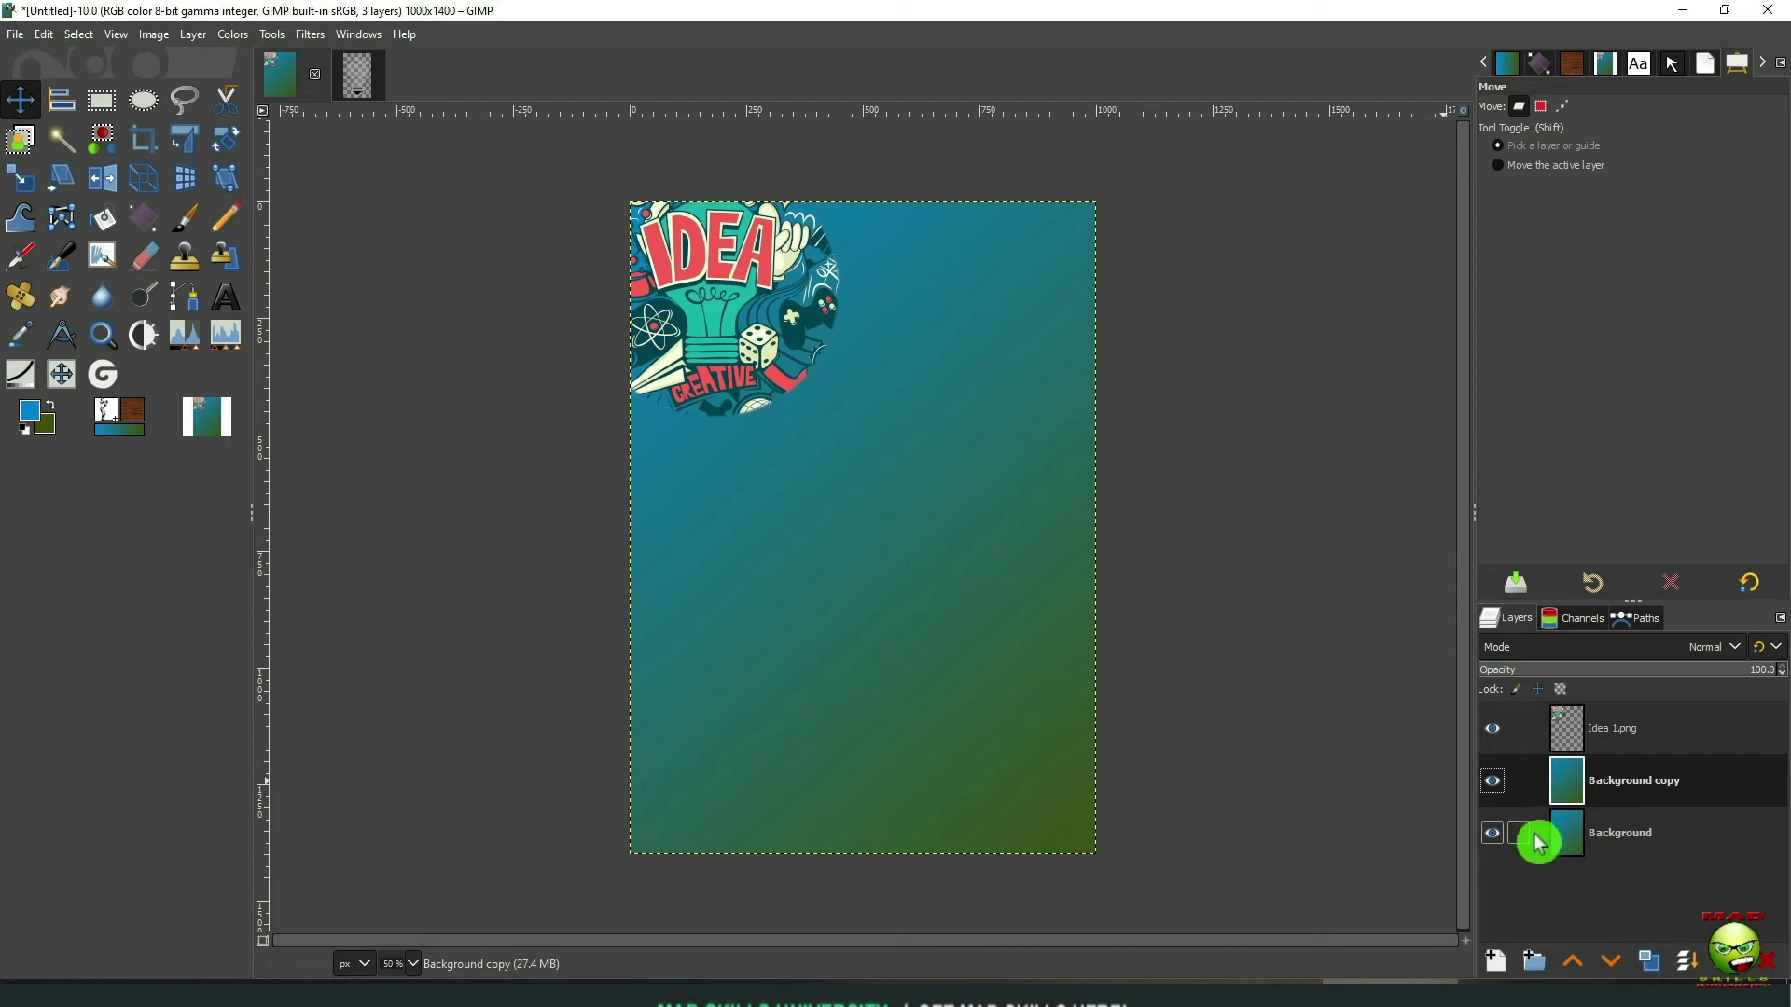
# Hide the original Background layer and make the background copy active
pyautogui.click(1534, 835)
pyautogui.click(1495, 833)
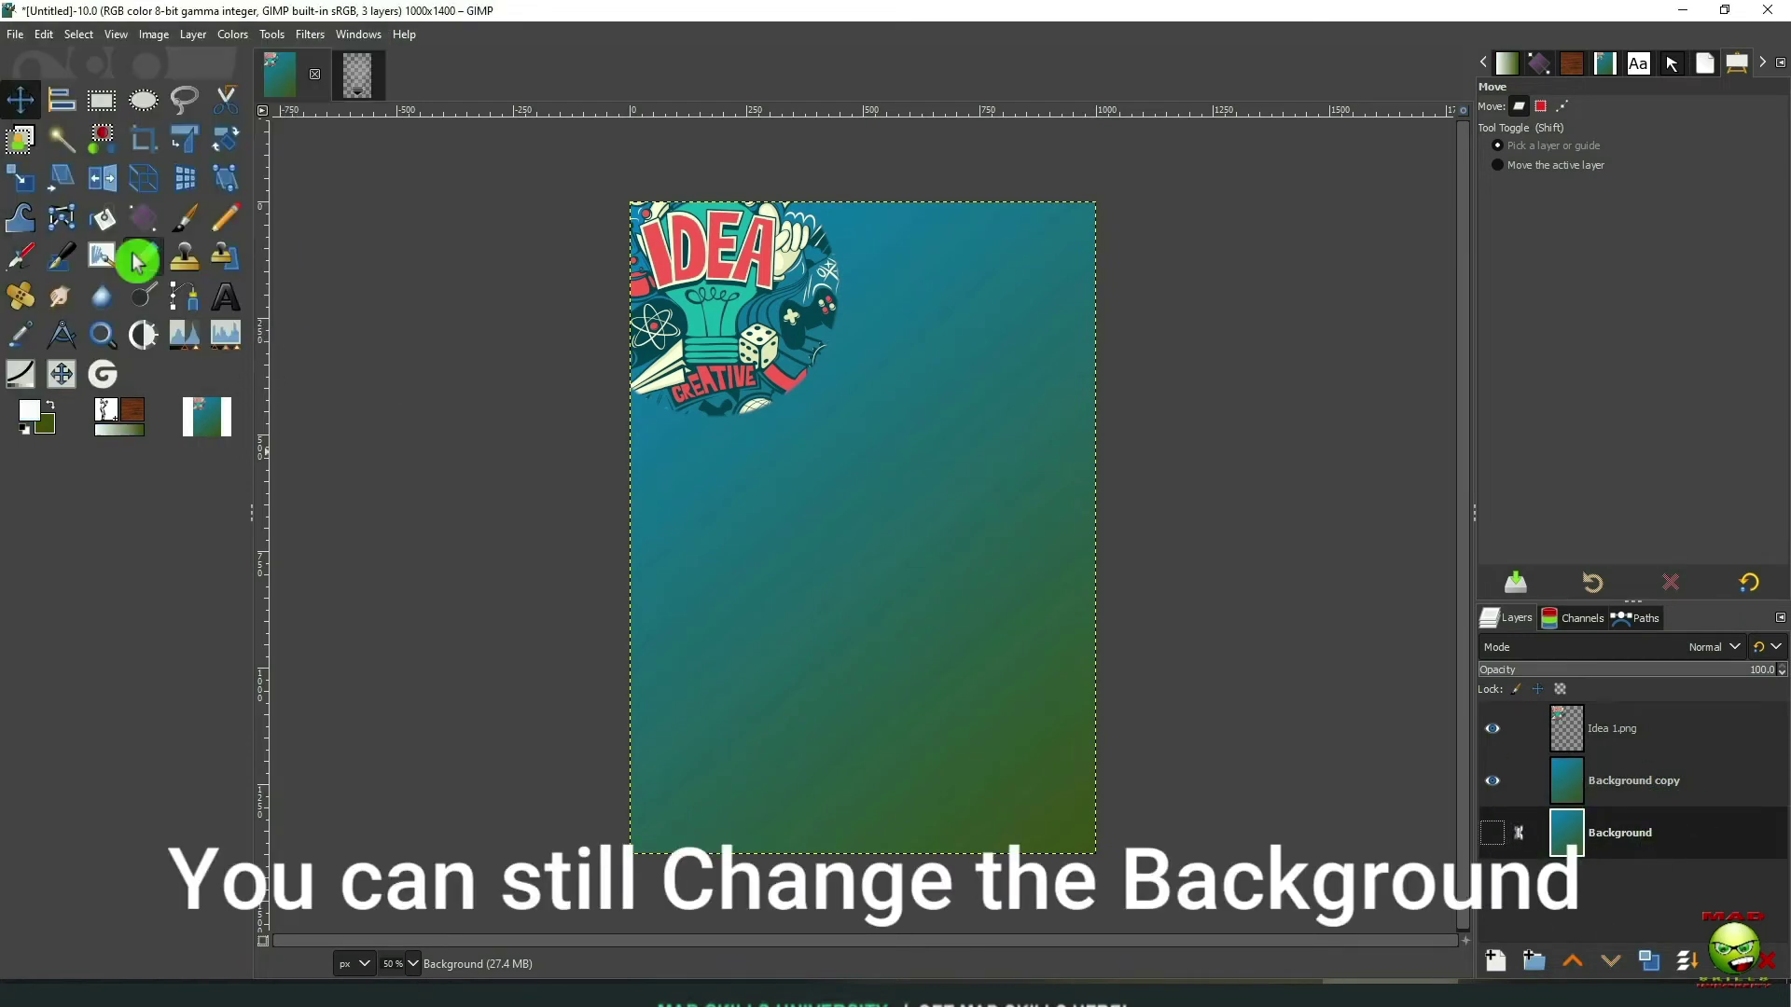
pyautogui.click(138, 261)
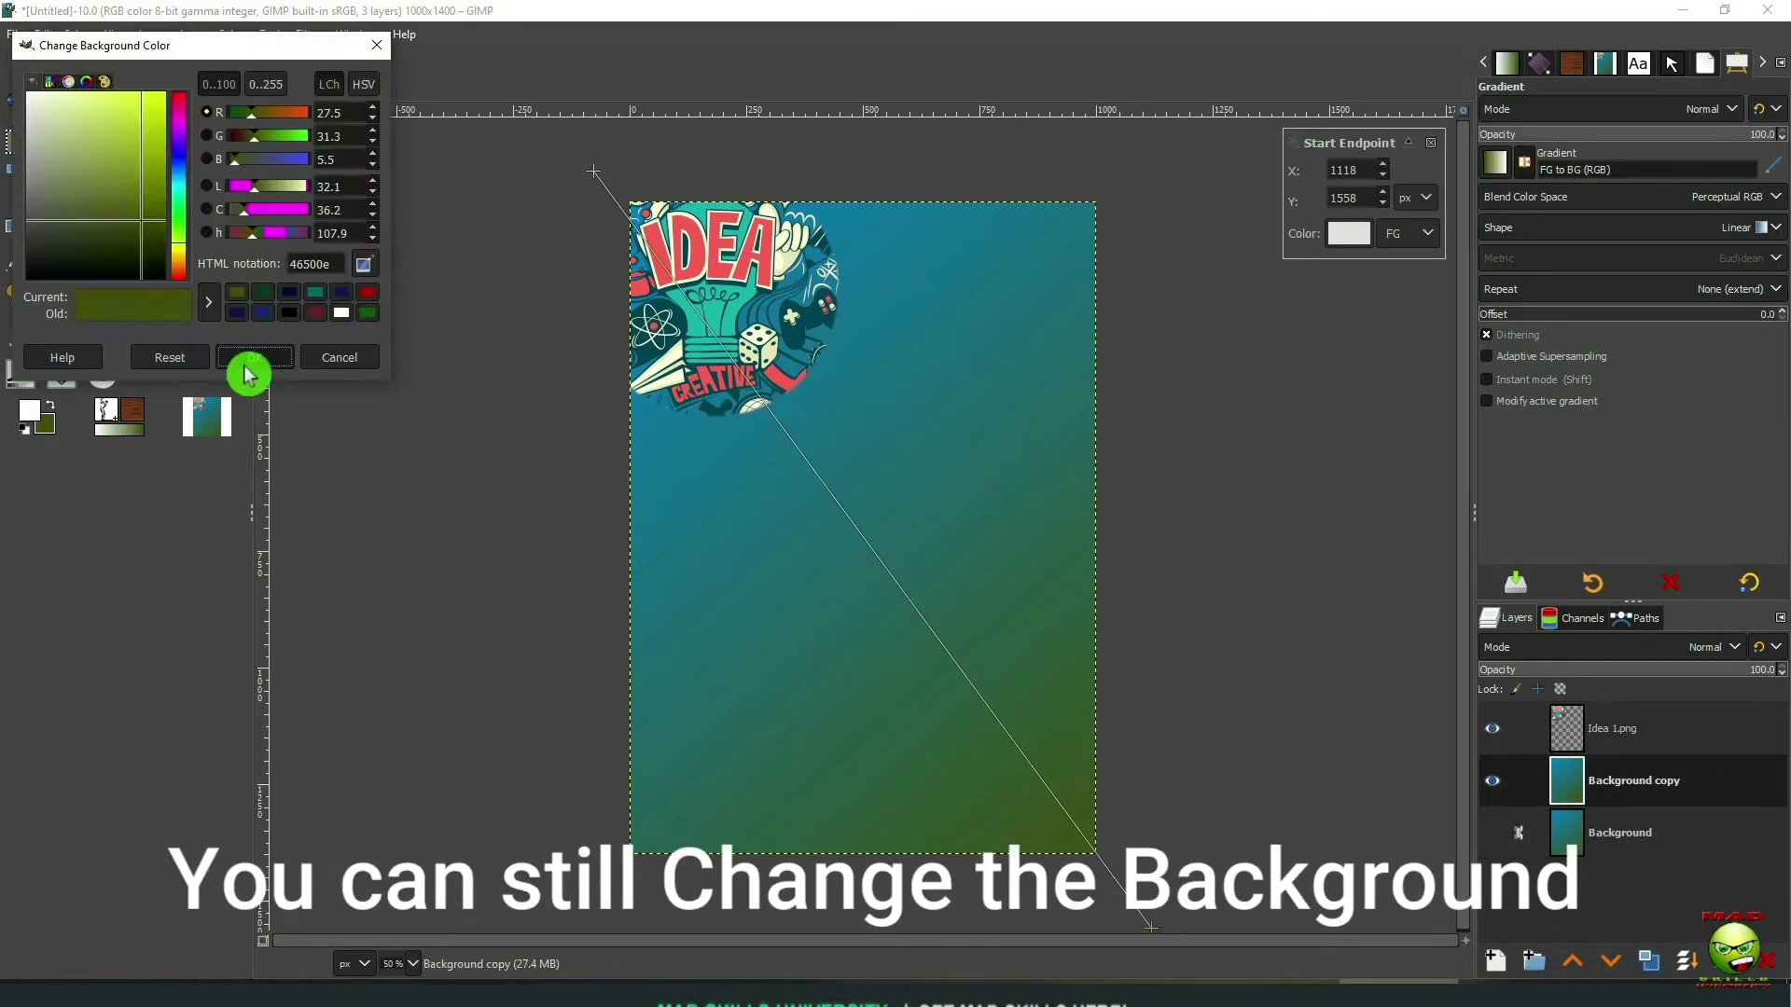
pyautogui.click(255, 357)
# Fill the background copy with a diagonal gradient from white to teal 085451
pyautogui.click(1630, 780)
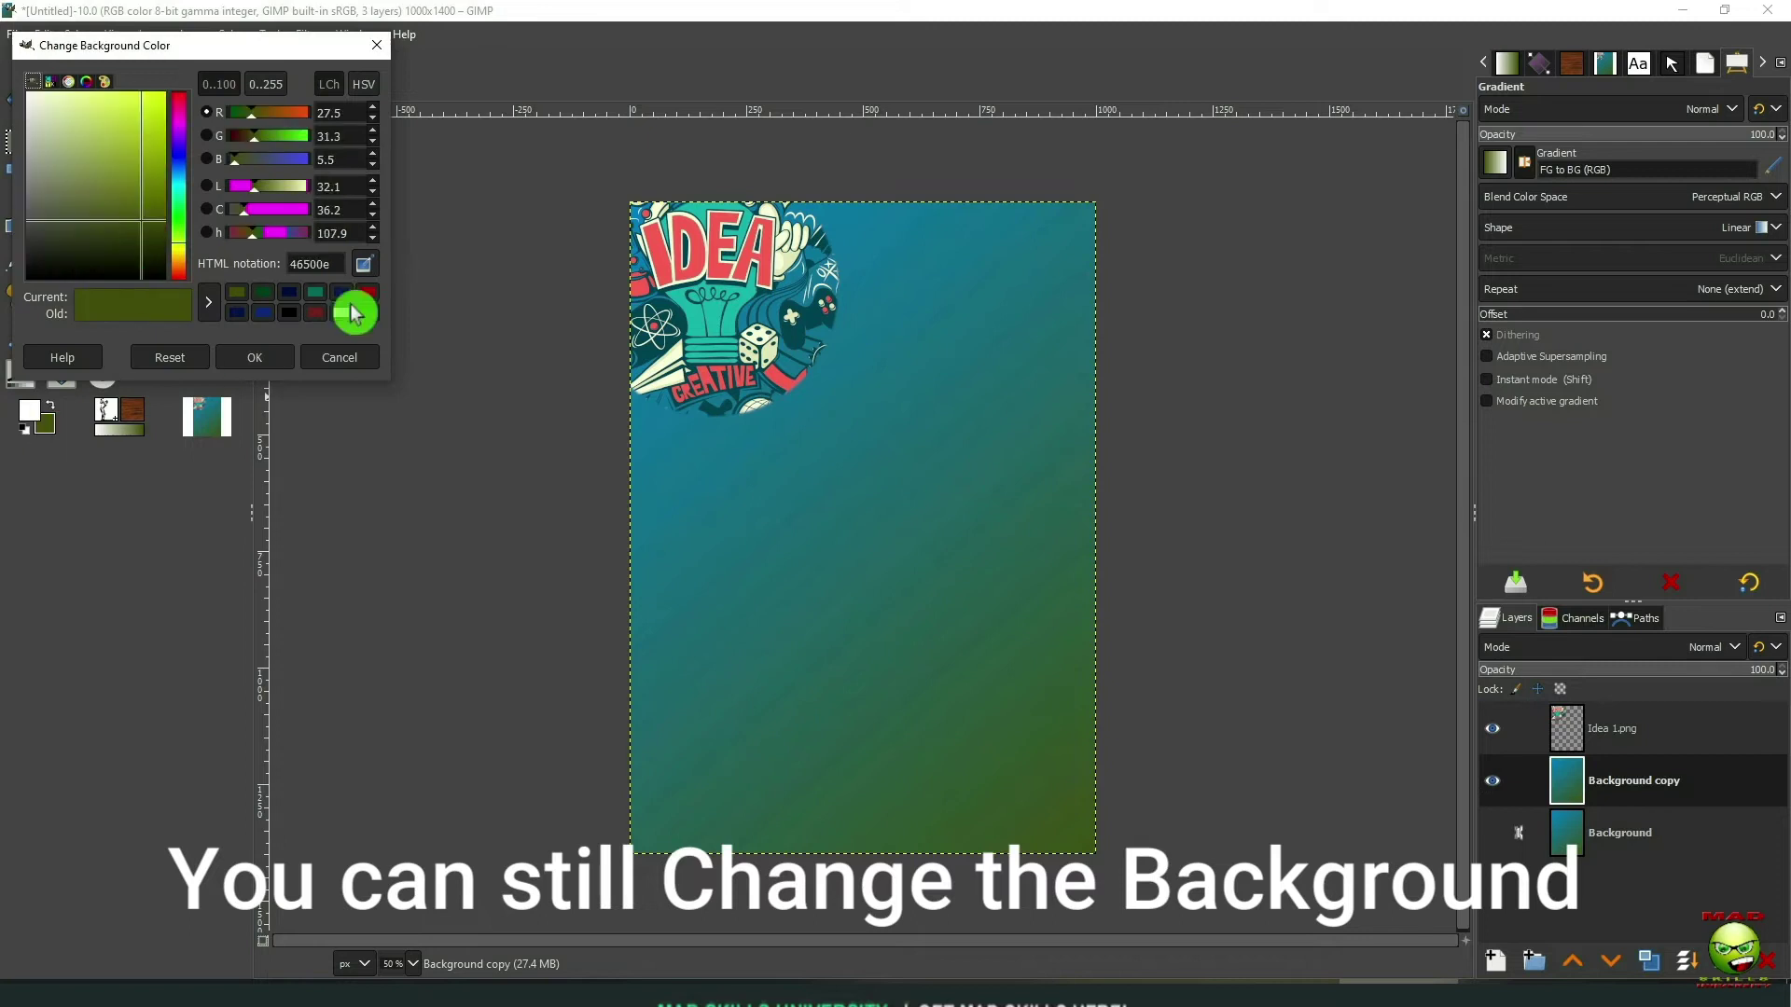
pyautogui.click(247, 360)
pyautogui.moveTo(652, 212); pyautogui.dragTo(544, 90)
pyautogui.click(43, 424)
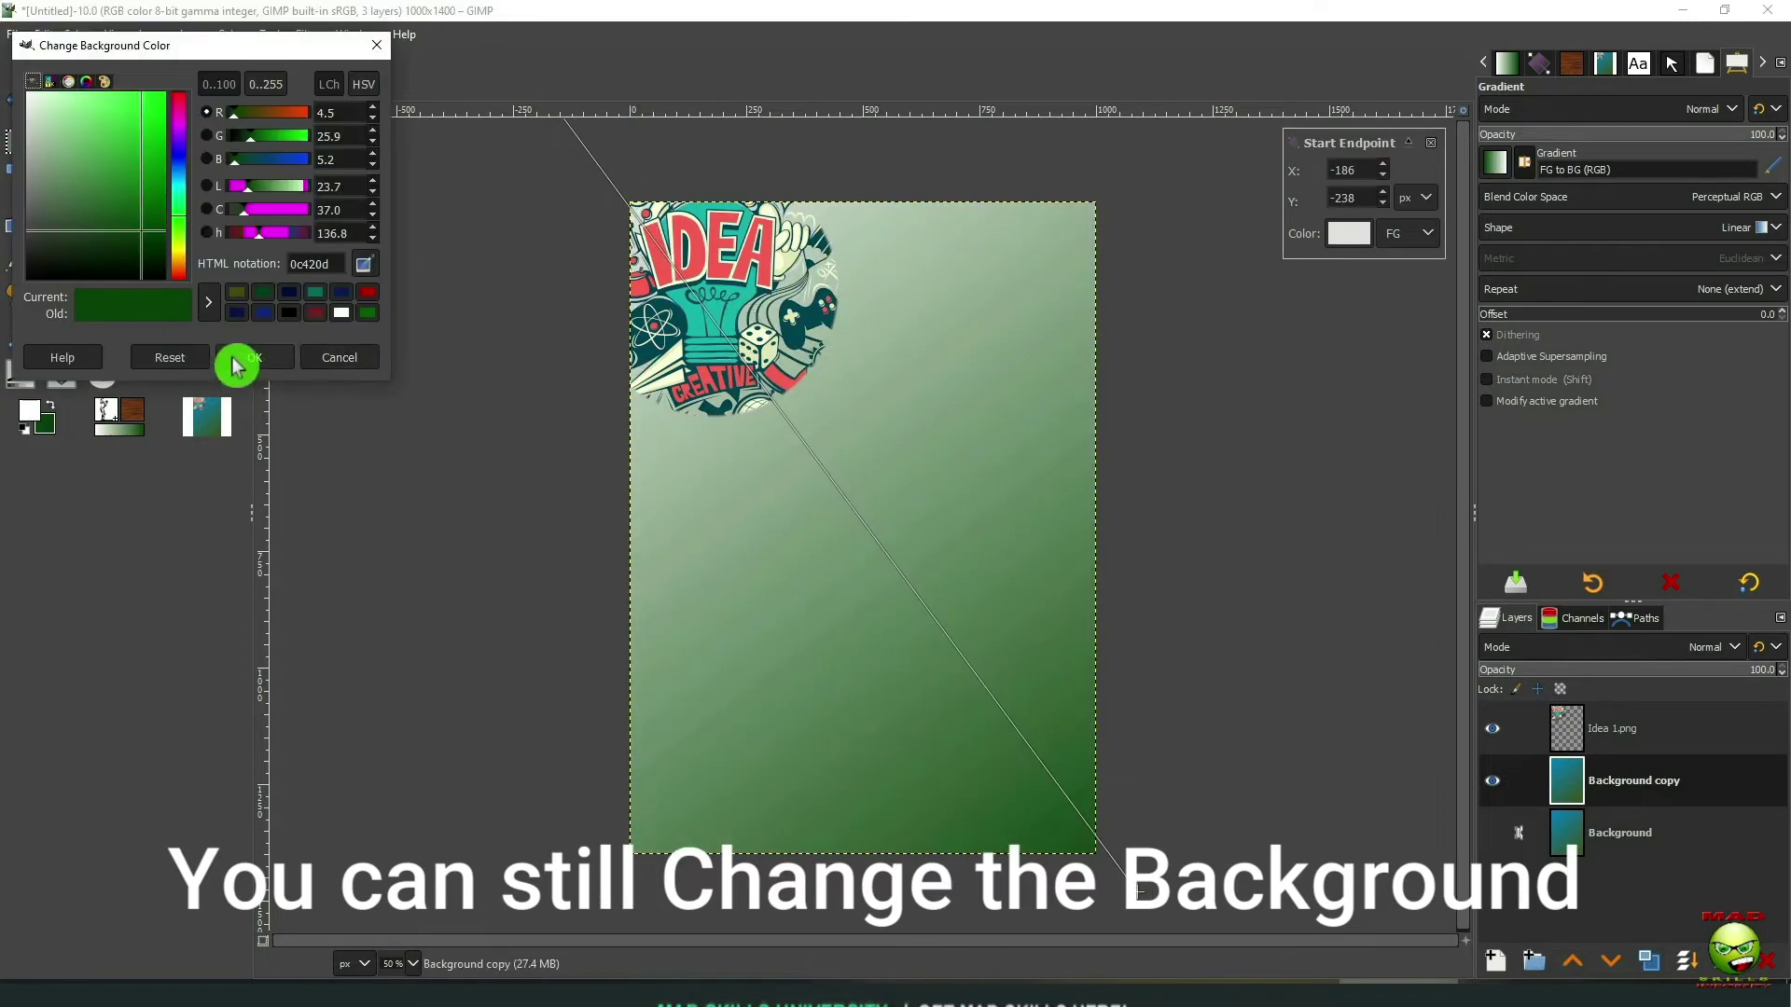
pyautogui.click(177, 179)
pyautogui.moveTo(140, 186); pyautogui.dragTo(156, 227)
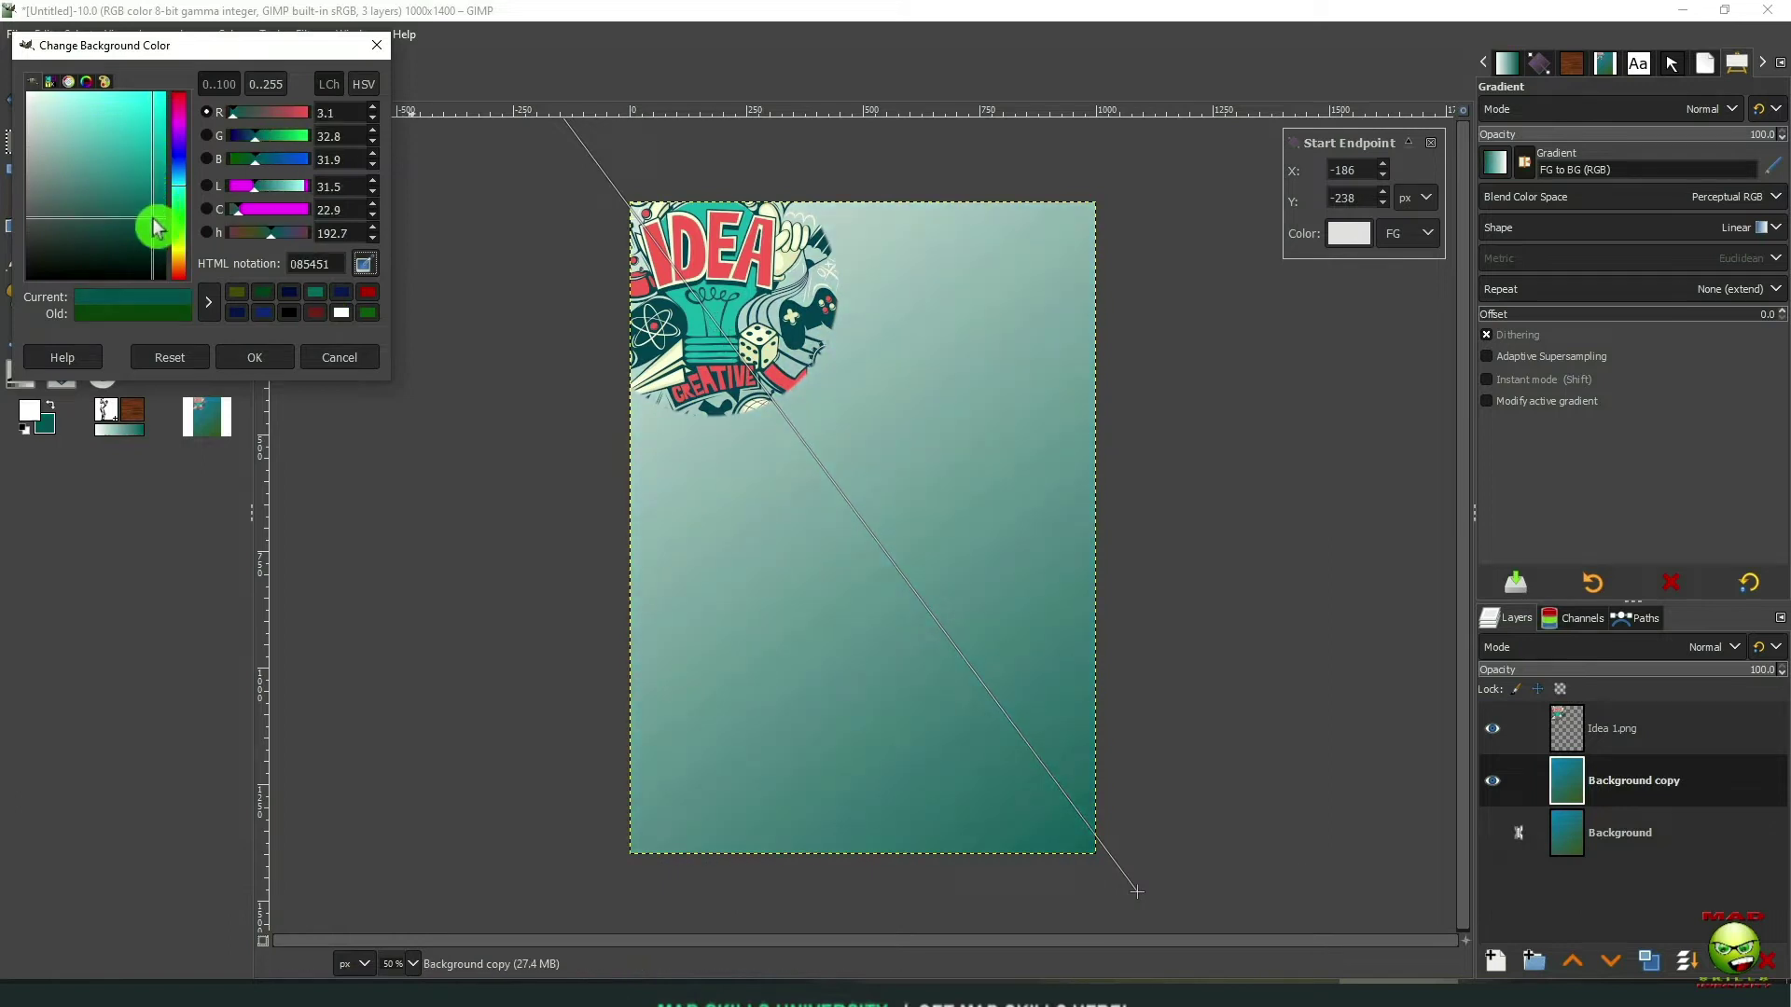
pyautogui.click(253, 357)
# Add a white '19' in Roboto Bold at 100 px near the top right
pyautogui.click(227, 298)
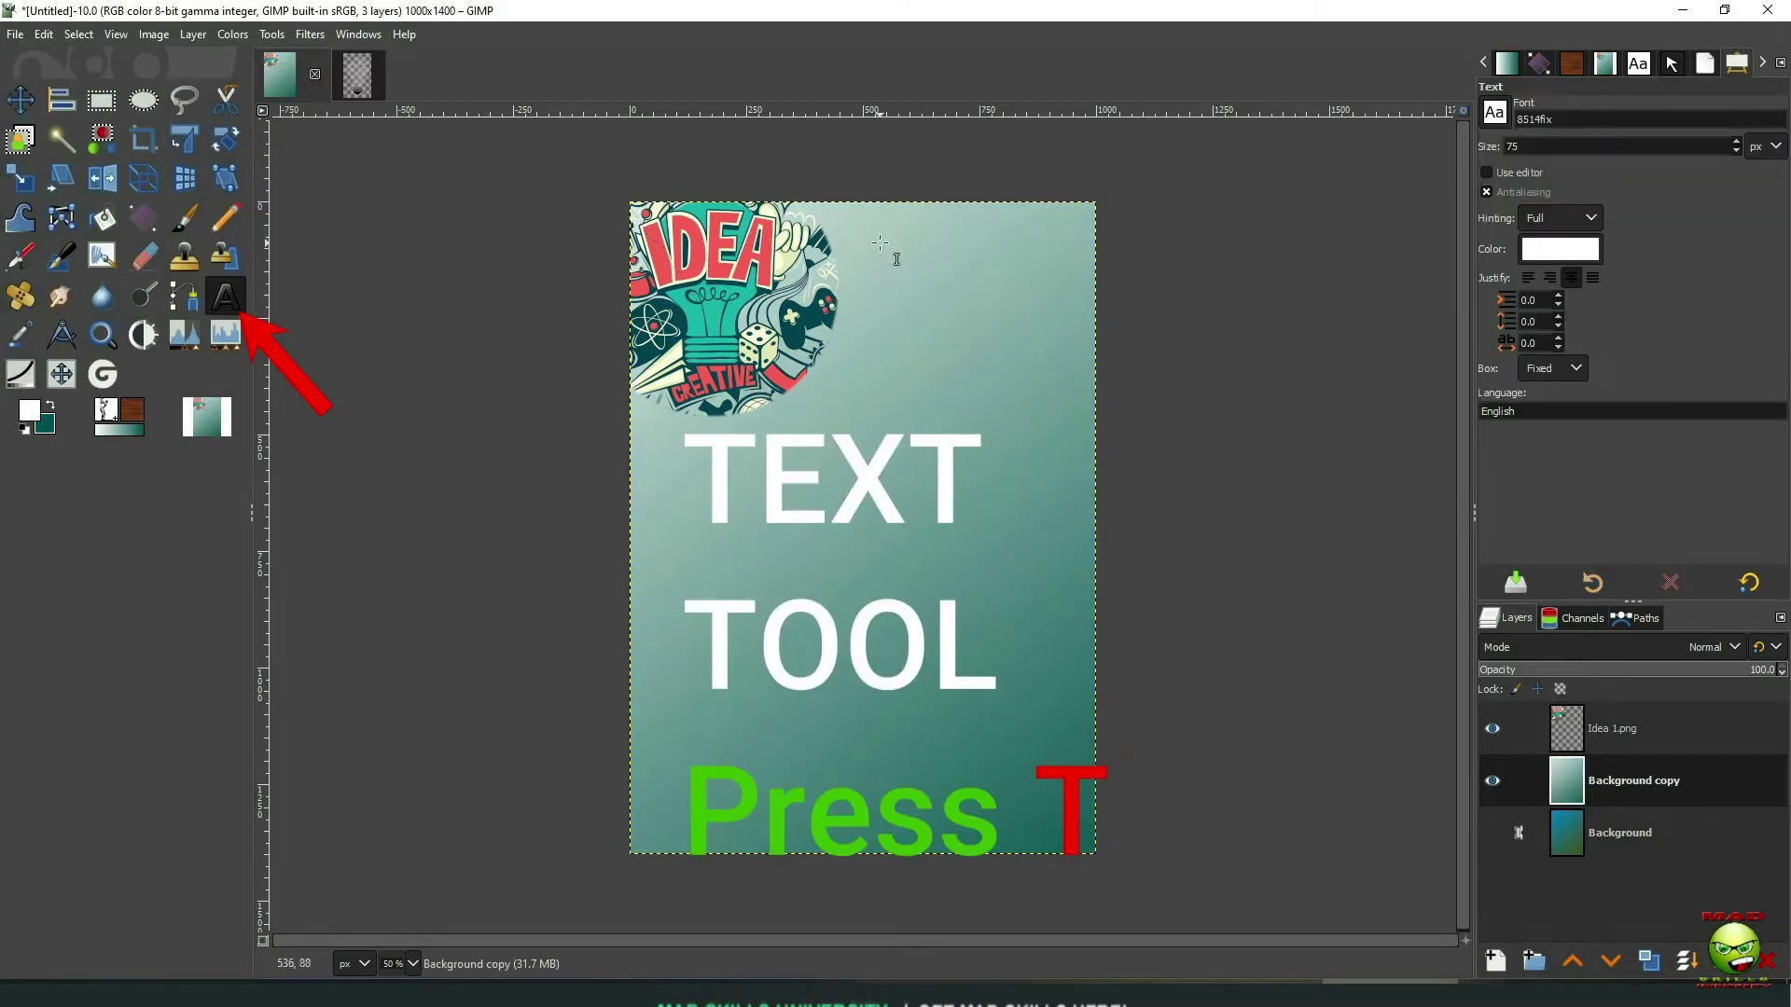
pyautogui.moveTo(880, 243); pyautogui.dragTo(1058, 294)
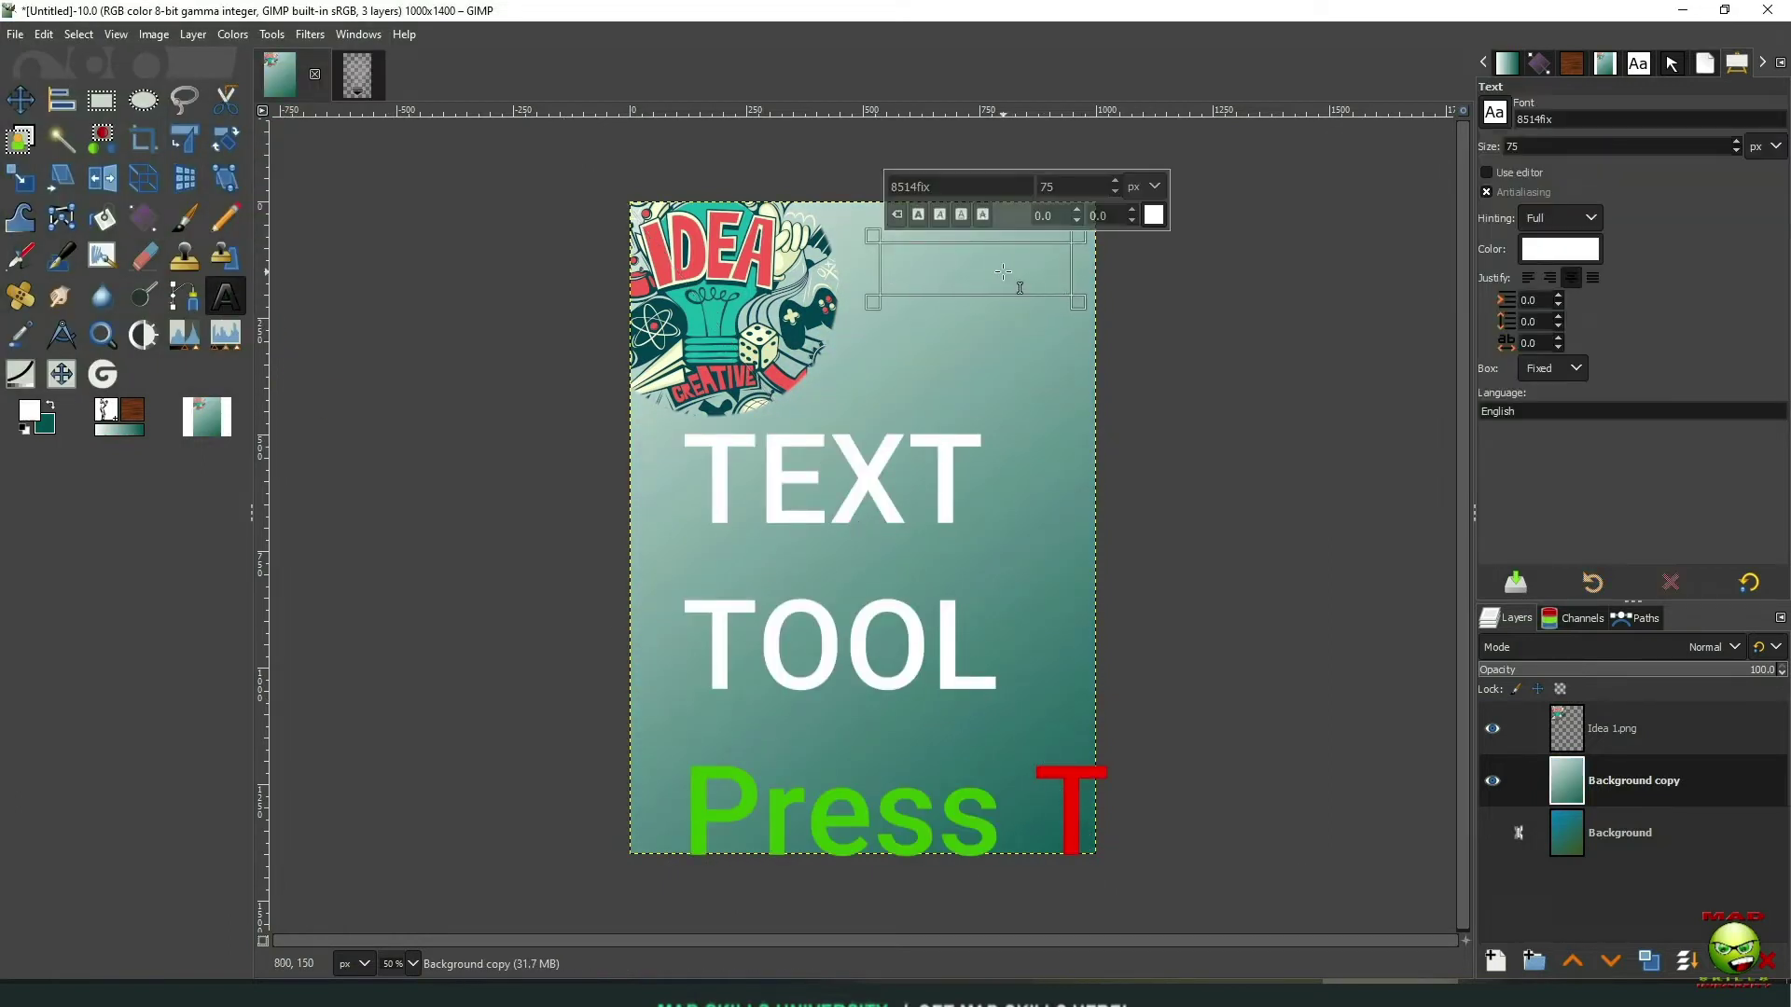
pyautogui.write('19')
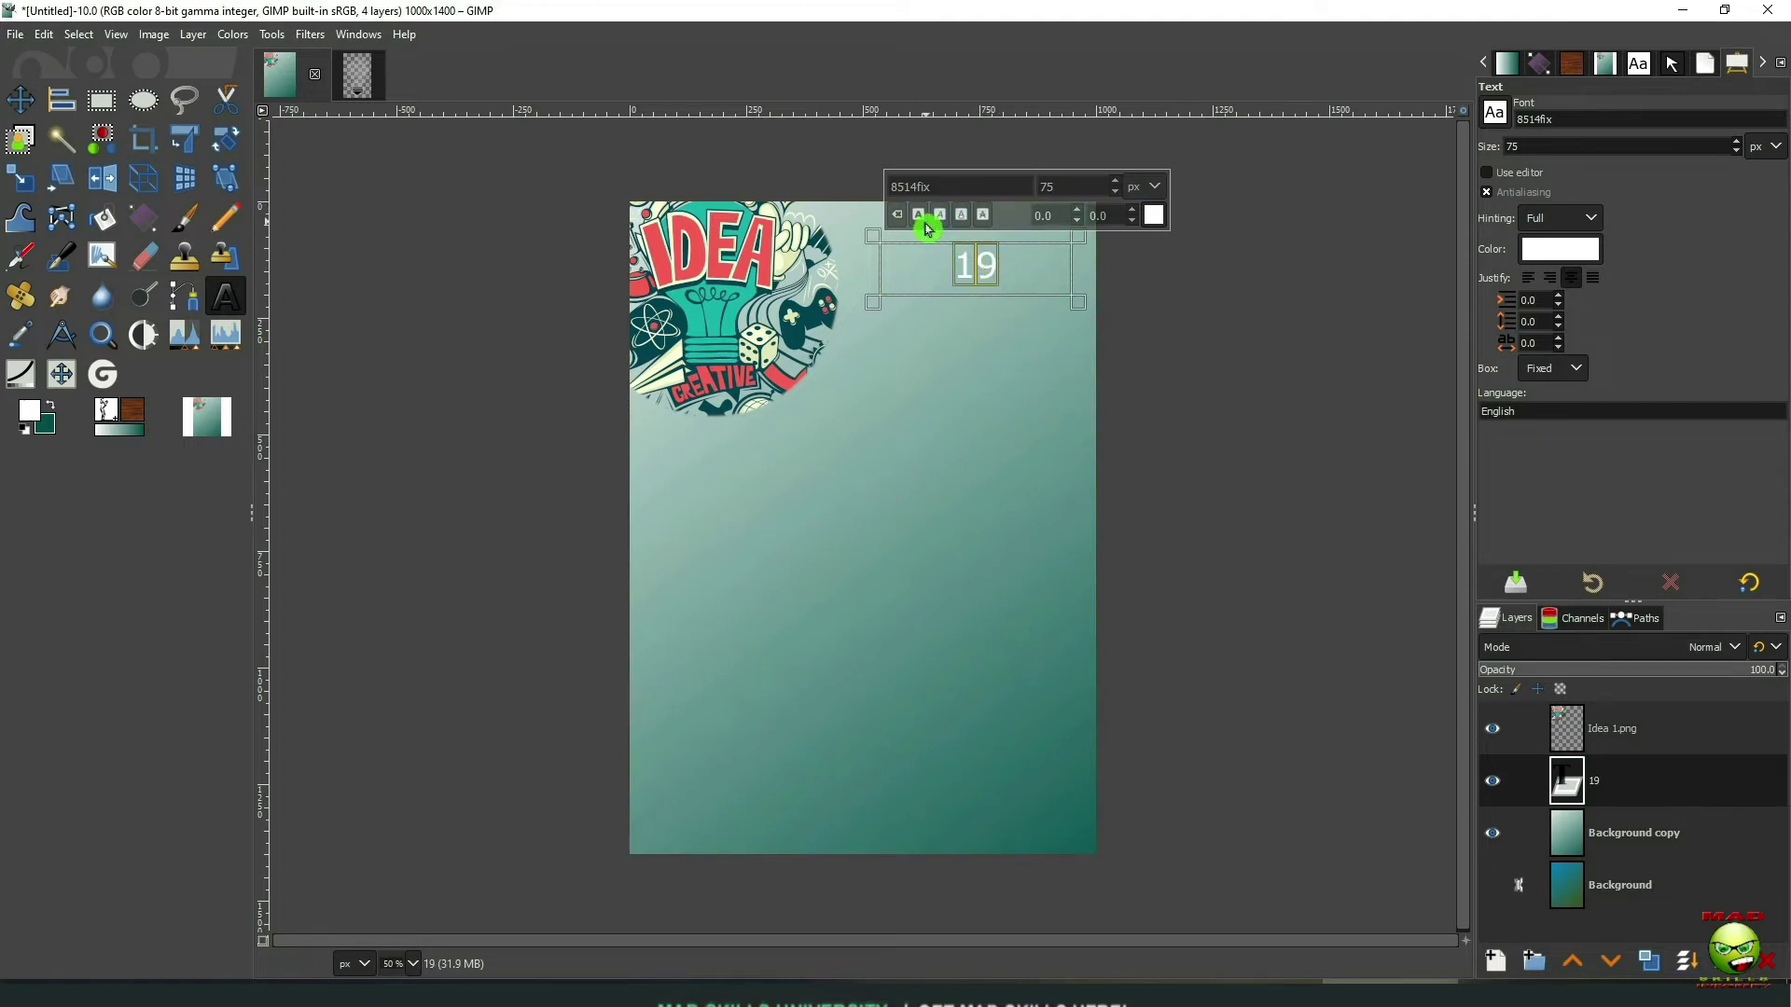
pyautogui.tripleClick(923, 187)
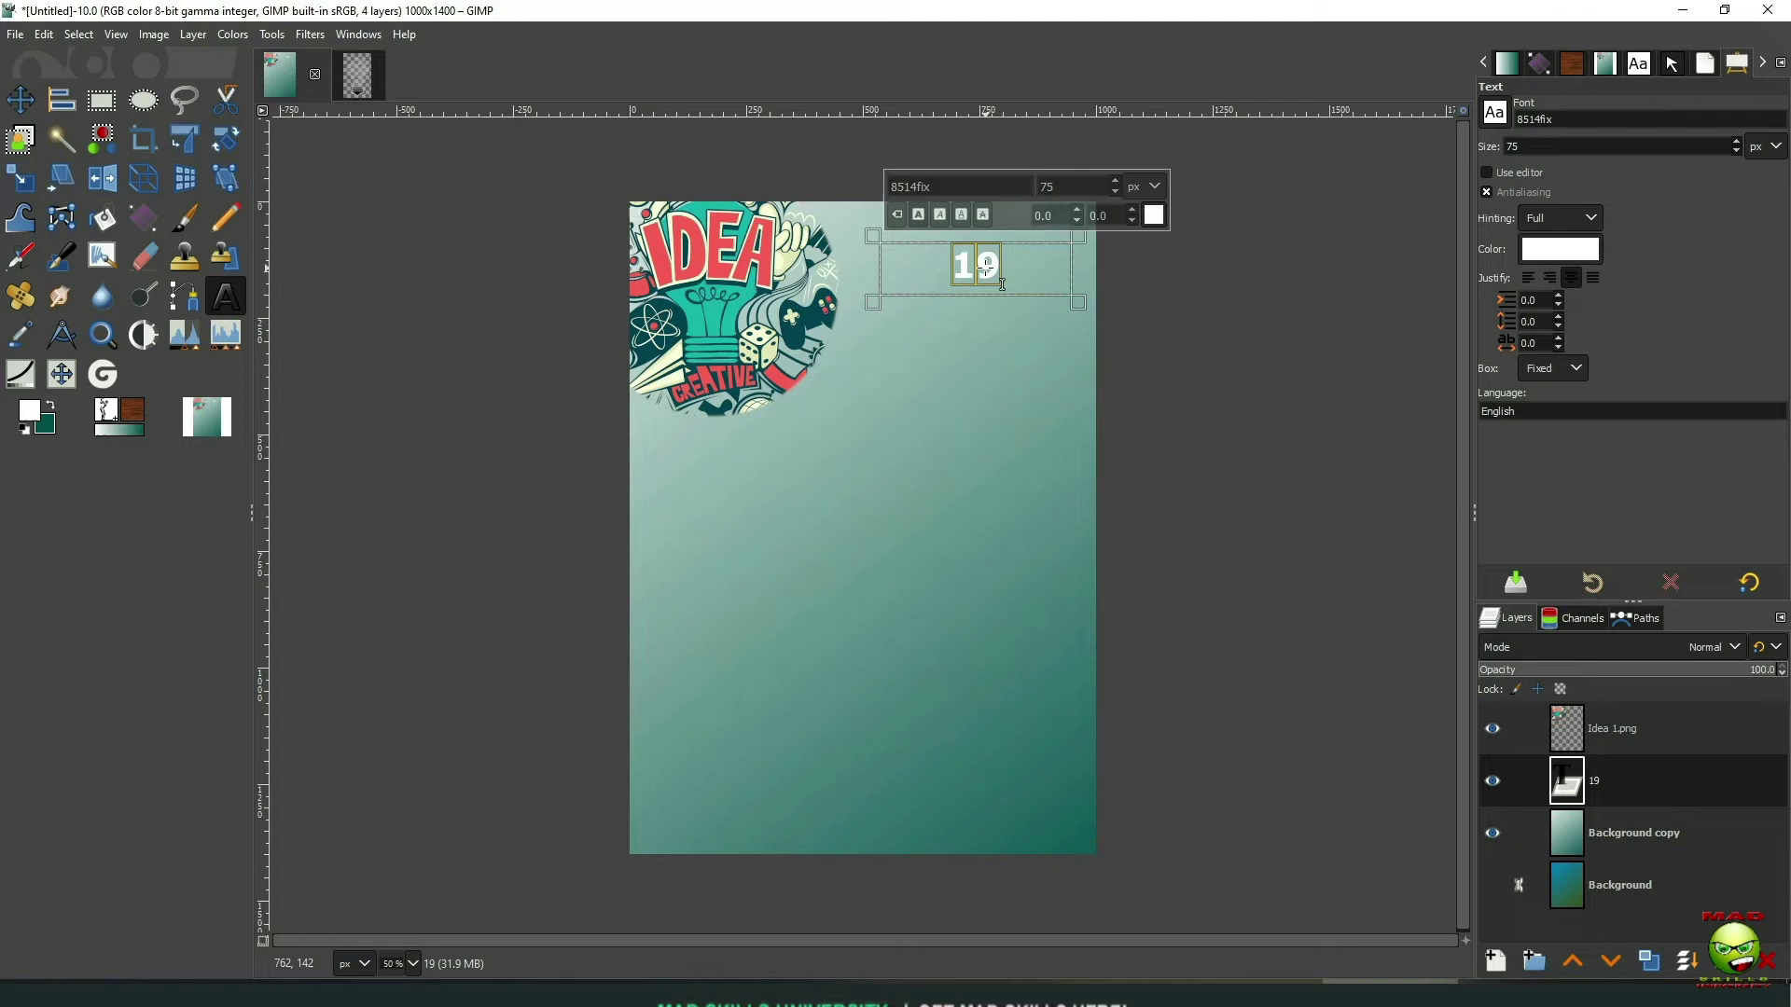
pyautogui.write('roboto')
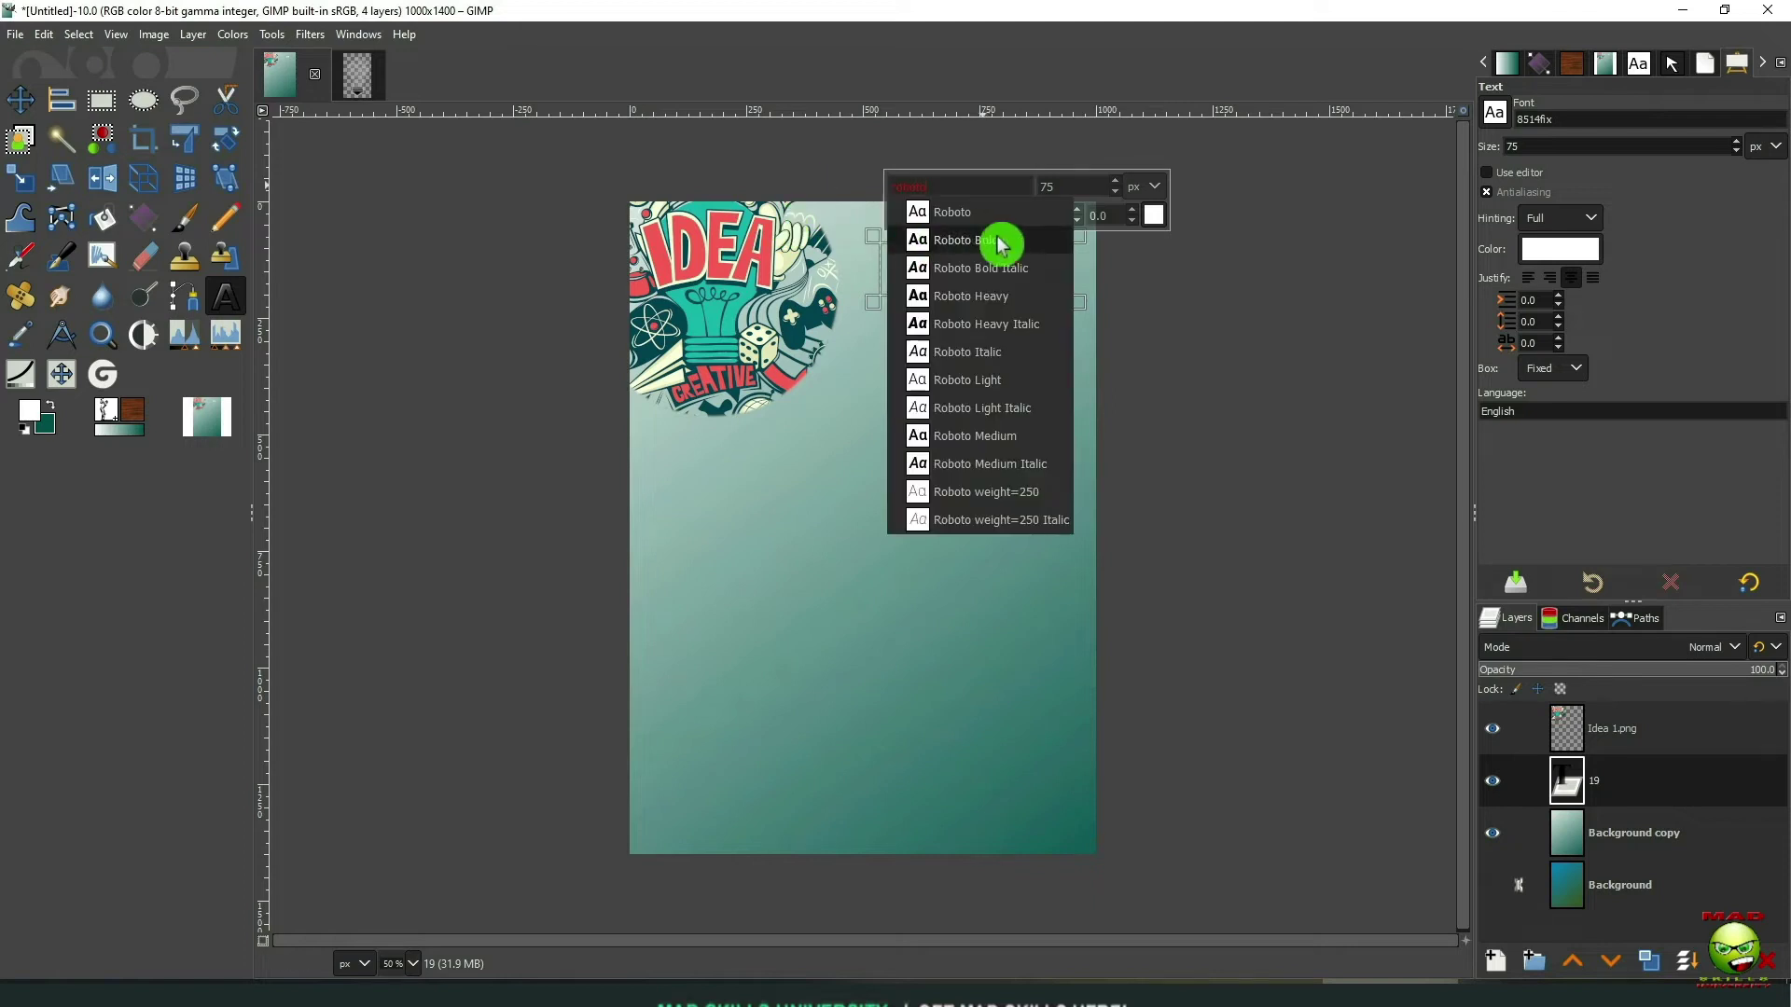
pyautogui.click(1037, 243)
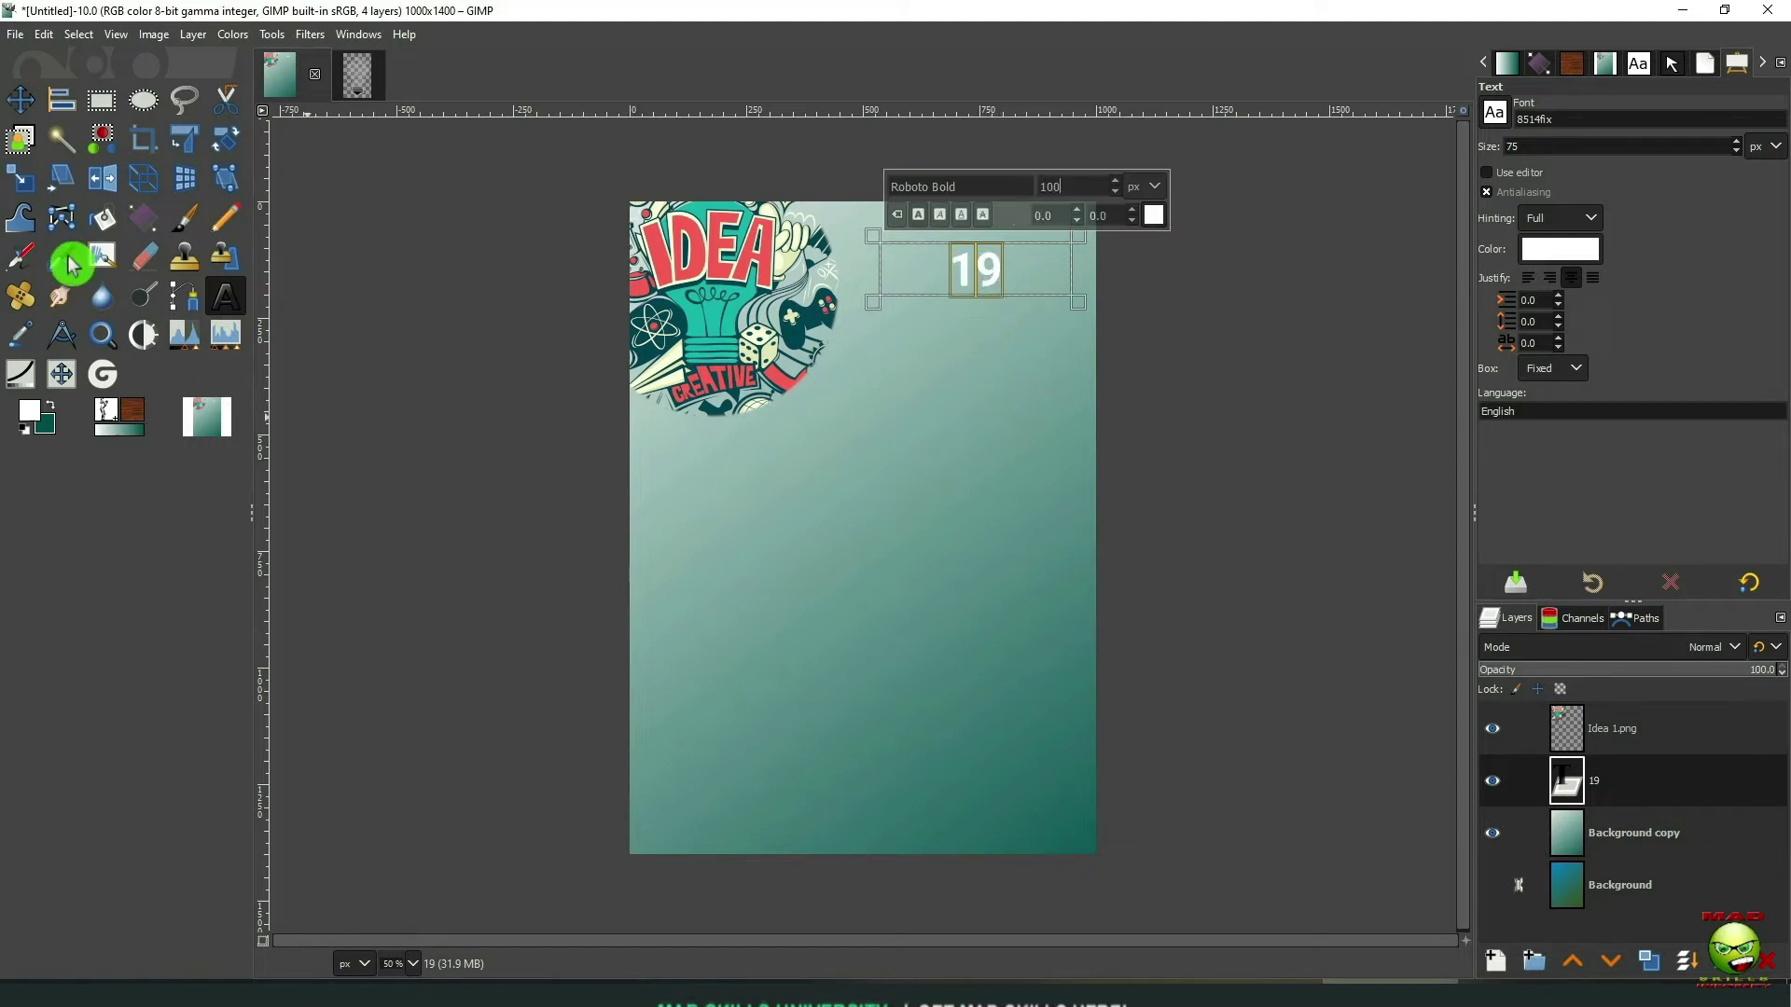
pyautogui.press('m')
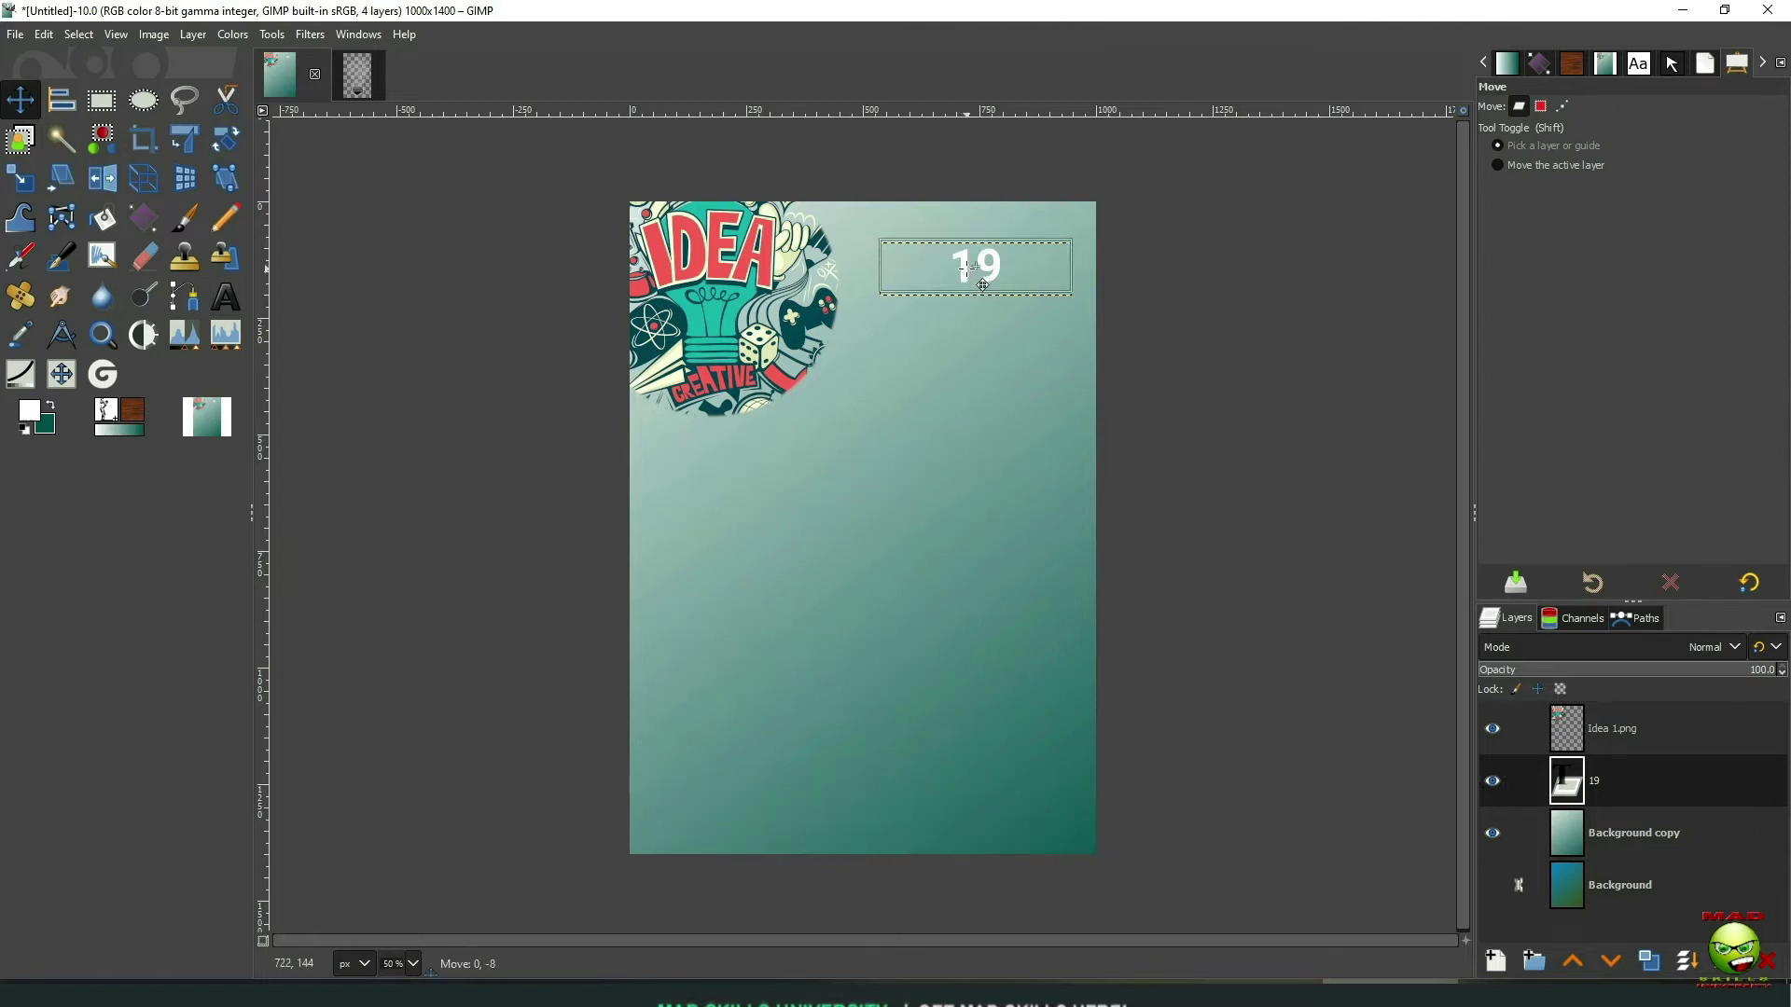
pyautogui.moveTo(887, 290); pyautogui.dragTo(887, 274)
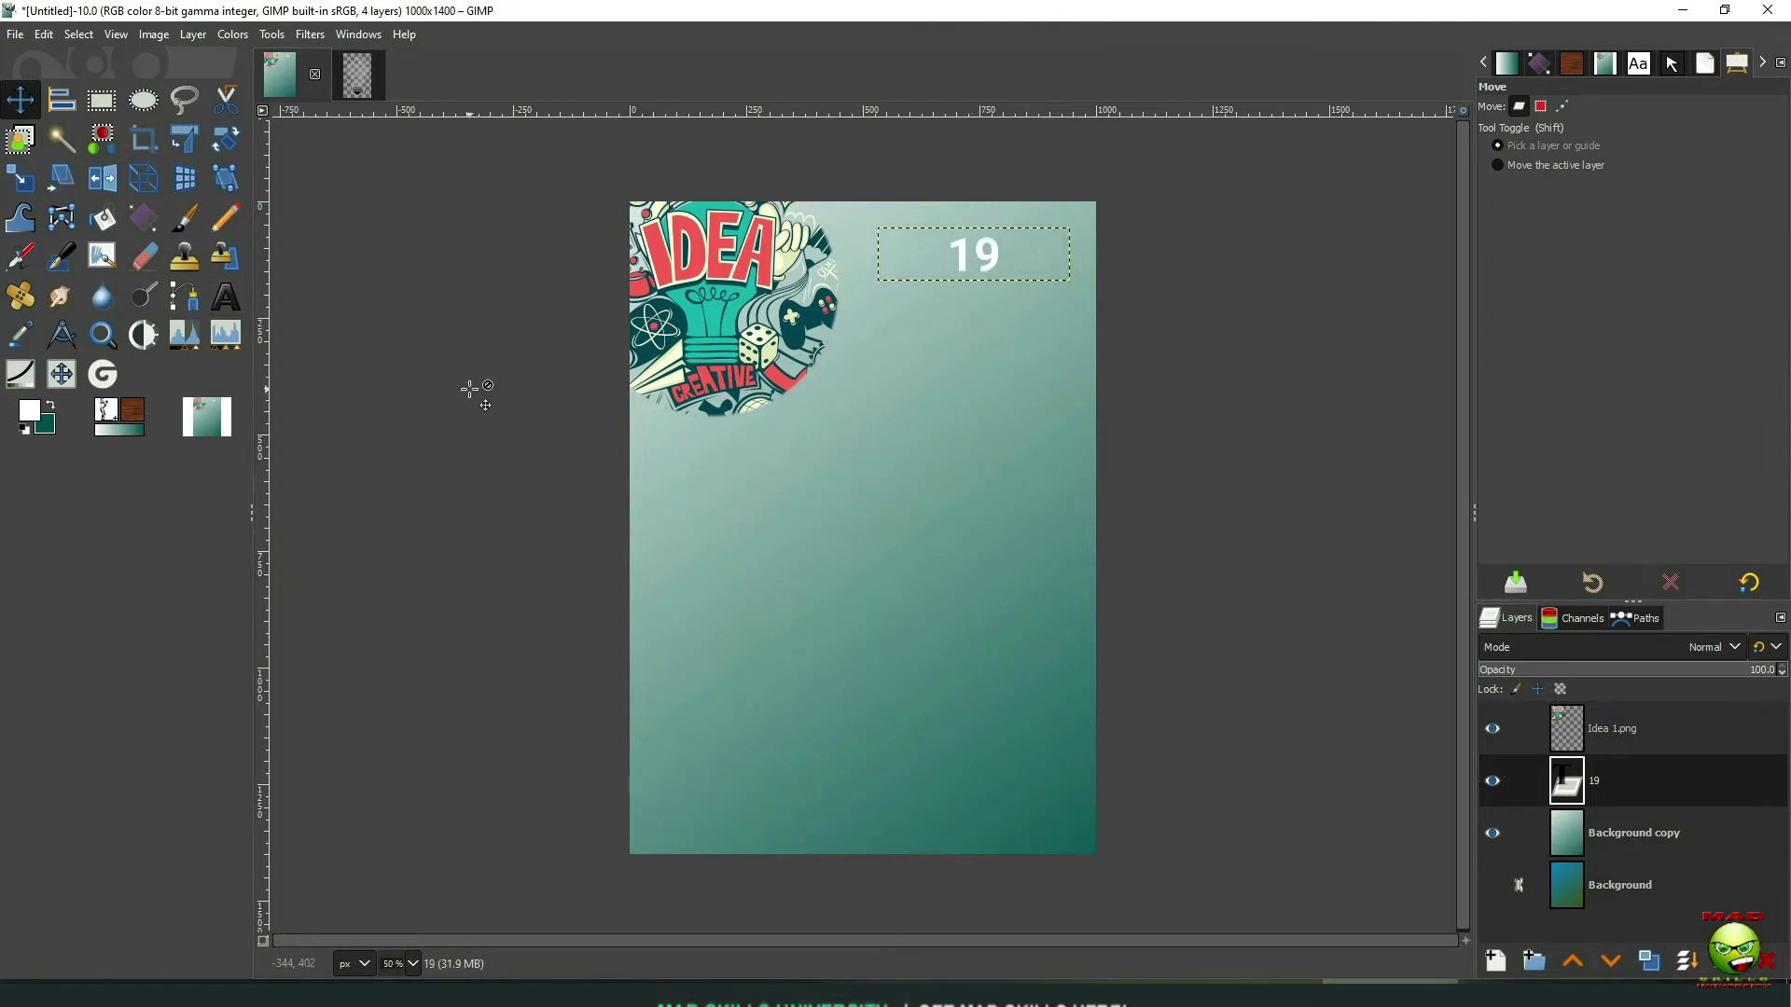
# Add 'SEPTEMBER' in 33 px white text directly beneath the 19
pyautogui.press('t')
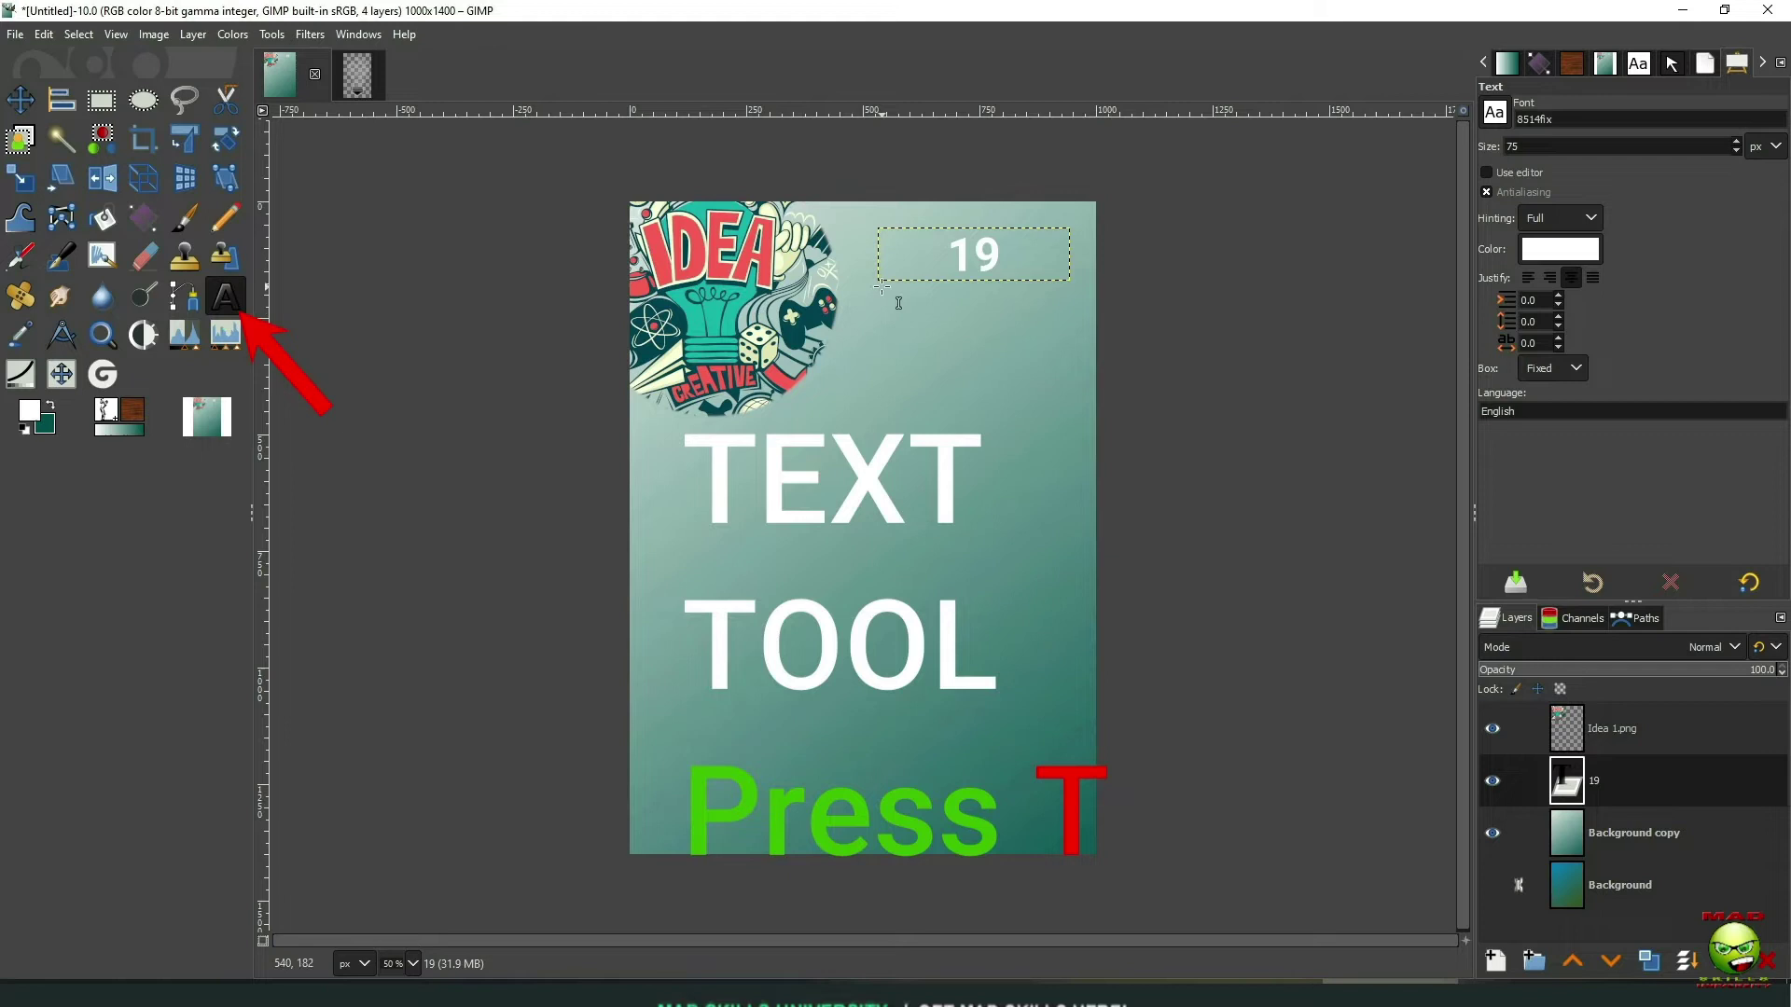
pyautogui.moveTo(882, 287); pyautogui.dragTo(1068, 305)
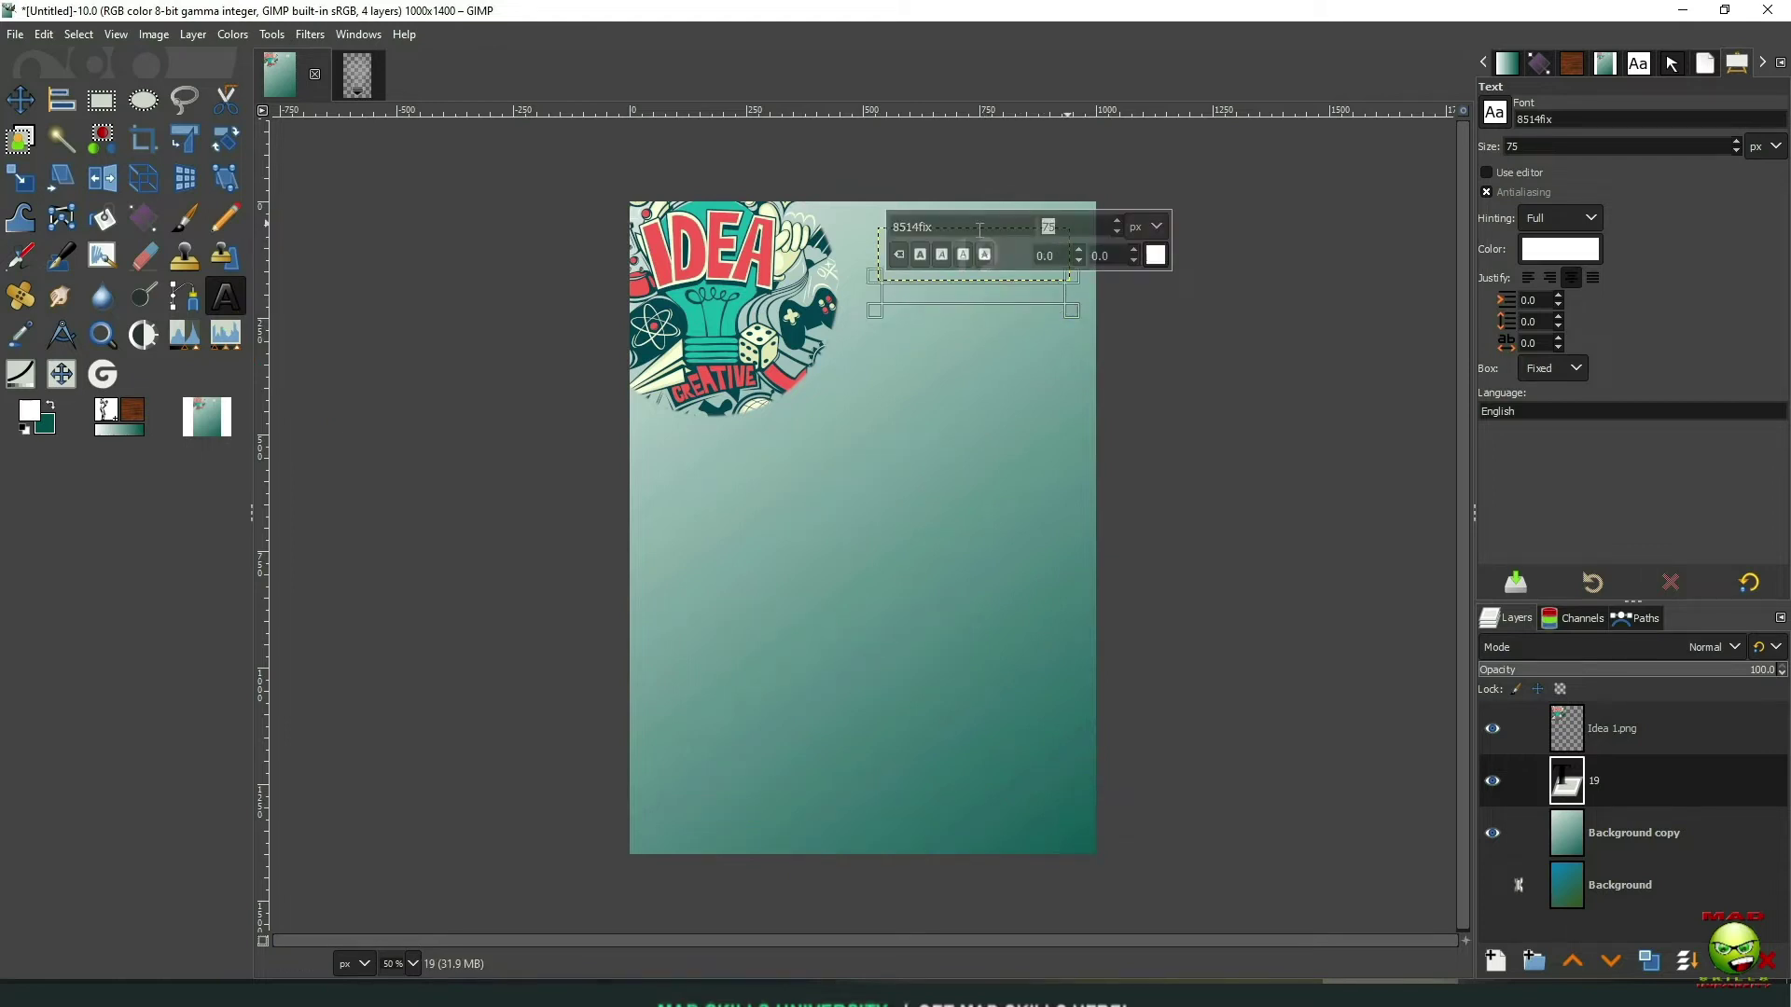
pyautogui.write('SEPTEMBER')
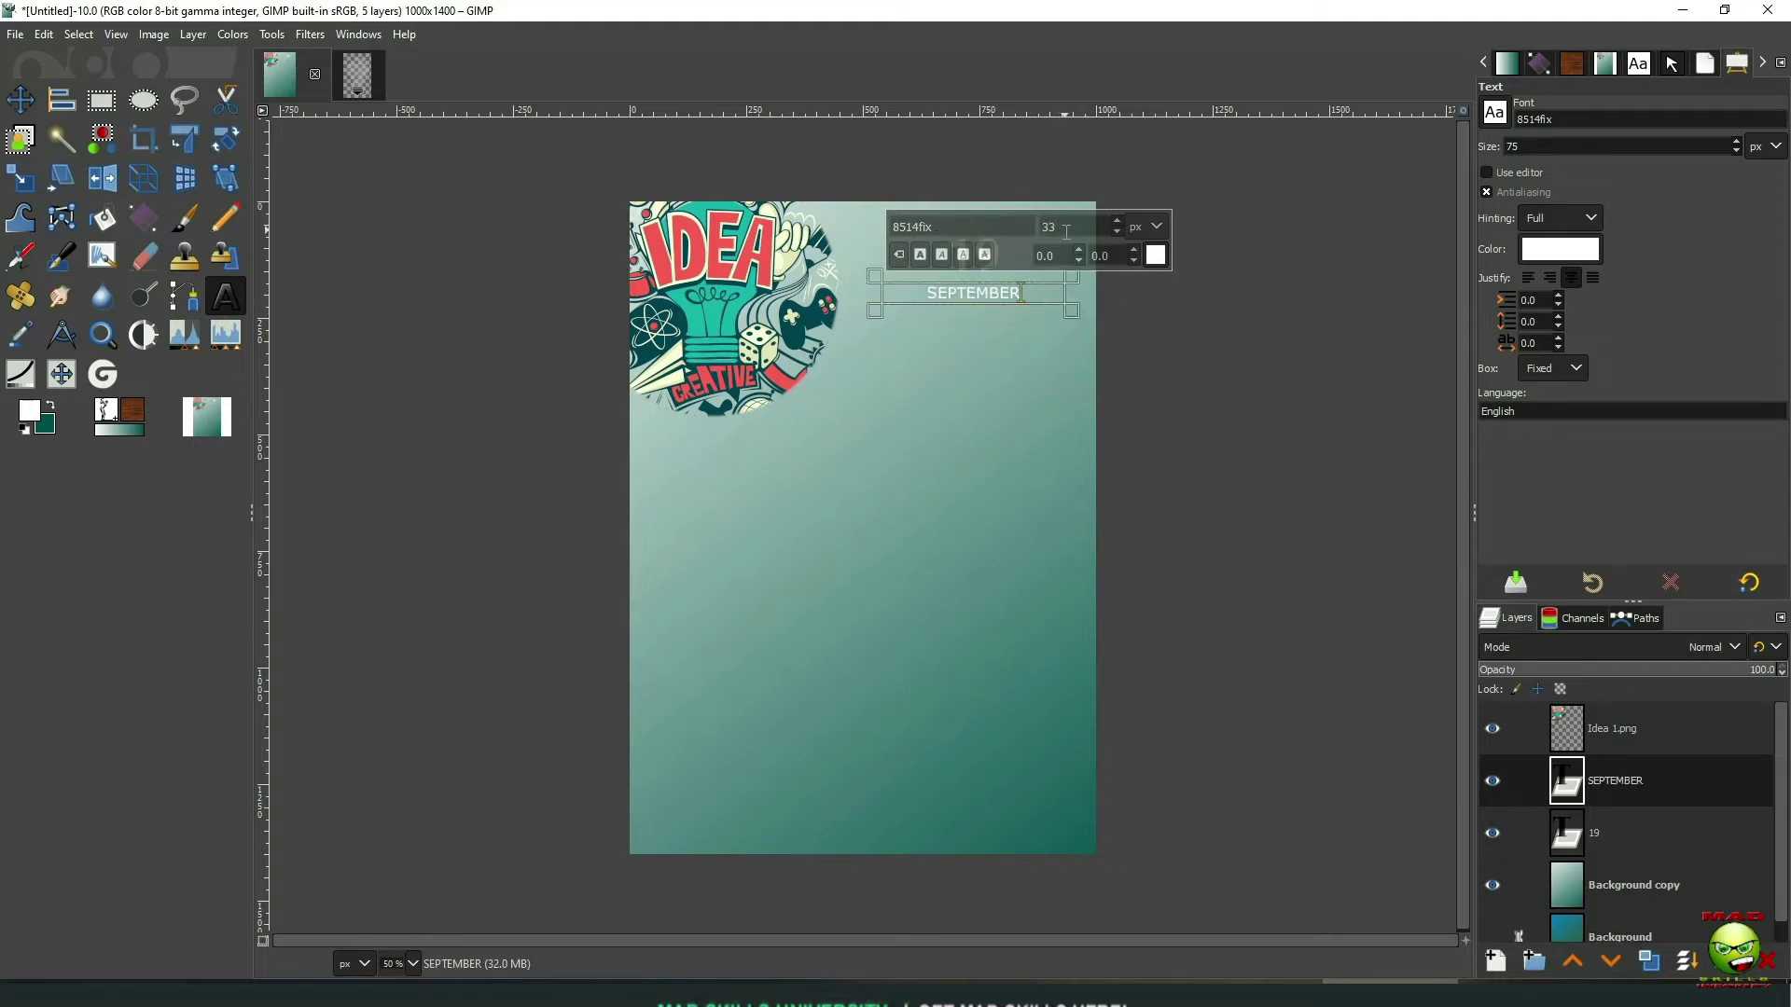
pyautogui.write('m')
pyautogui.click(1028, 539)
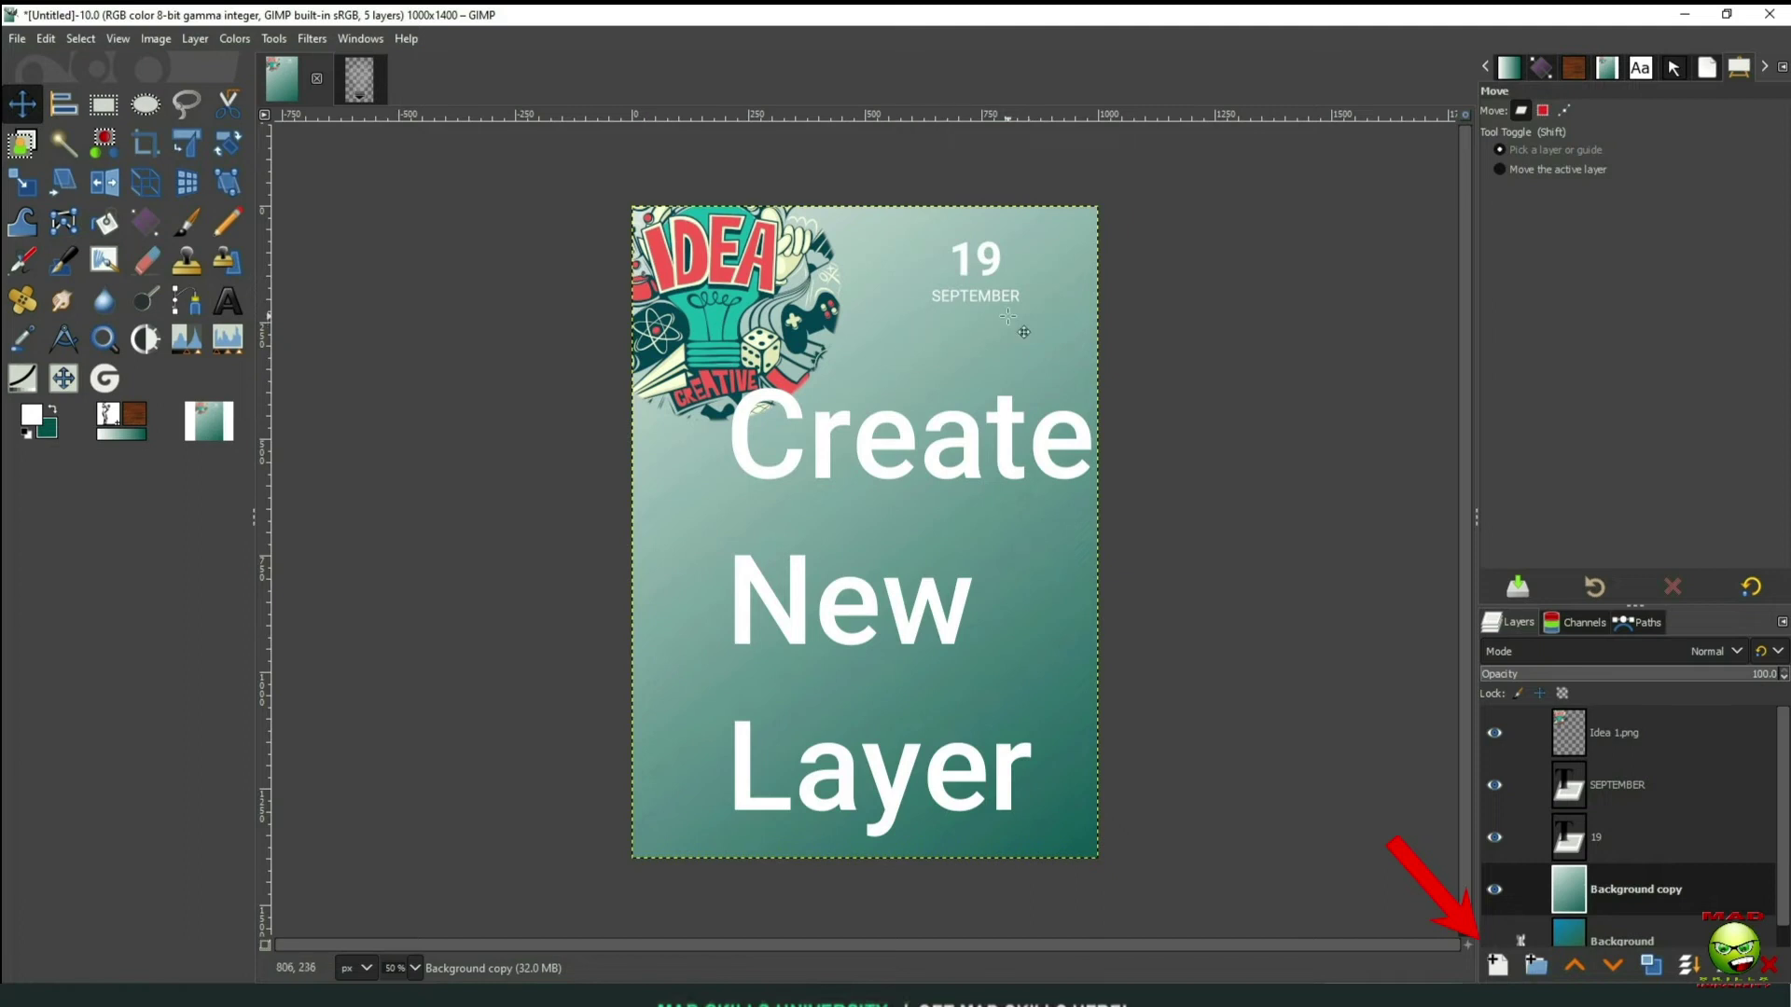
# Create a new layer named SLine and select a thin strip under SEPTEMBER
pyautogui.click(1497, 966)
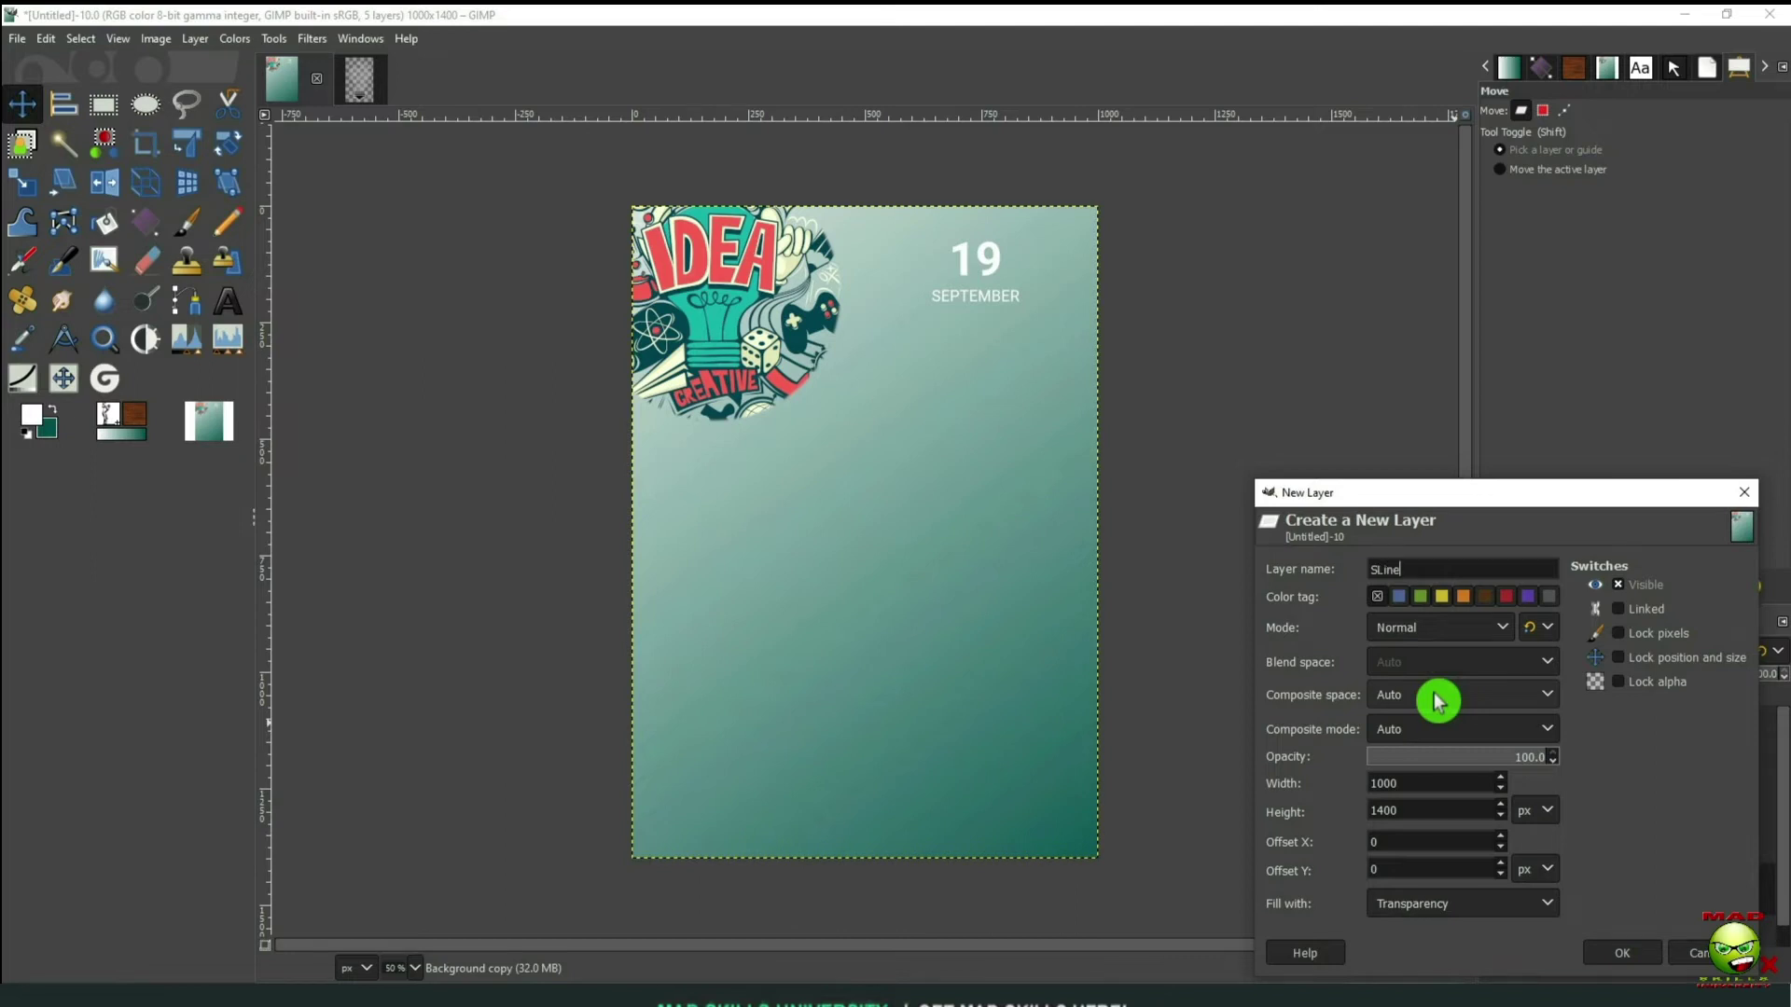
pyautogui.click(1639, 956)
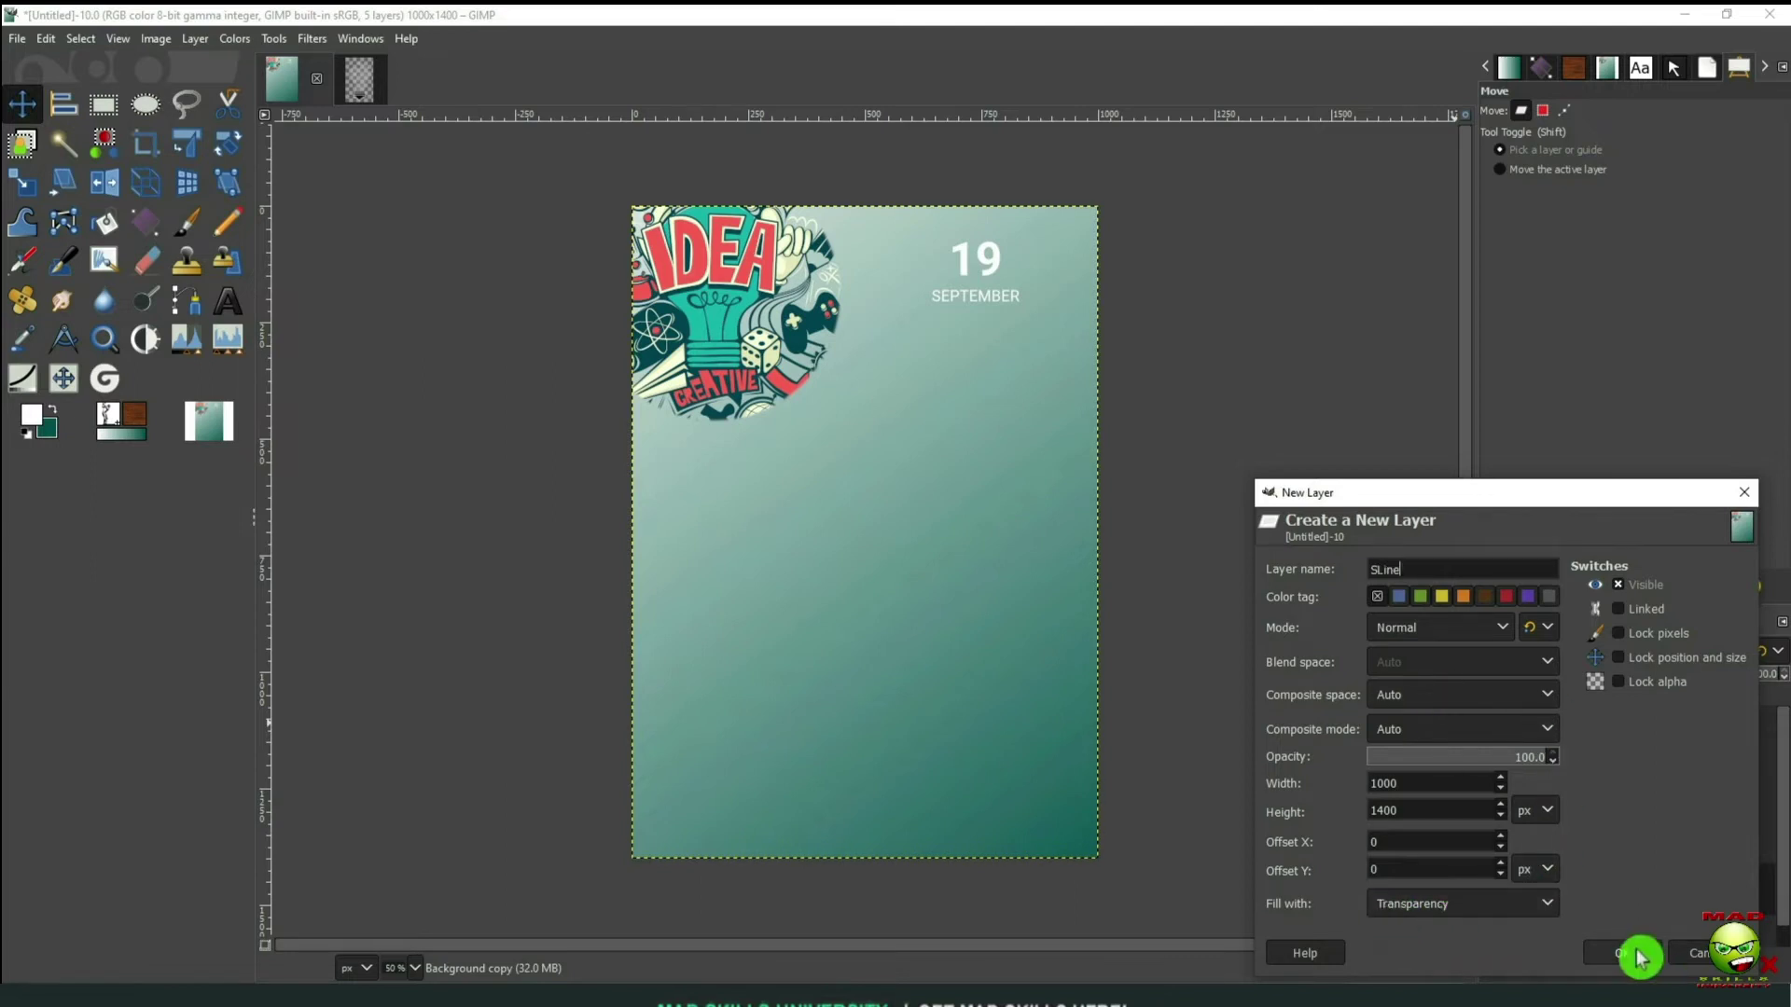
pyautogui.click(106, 109)
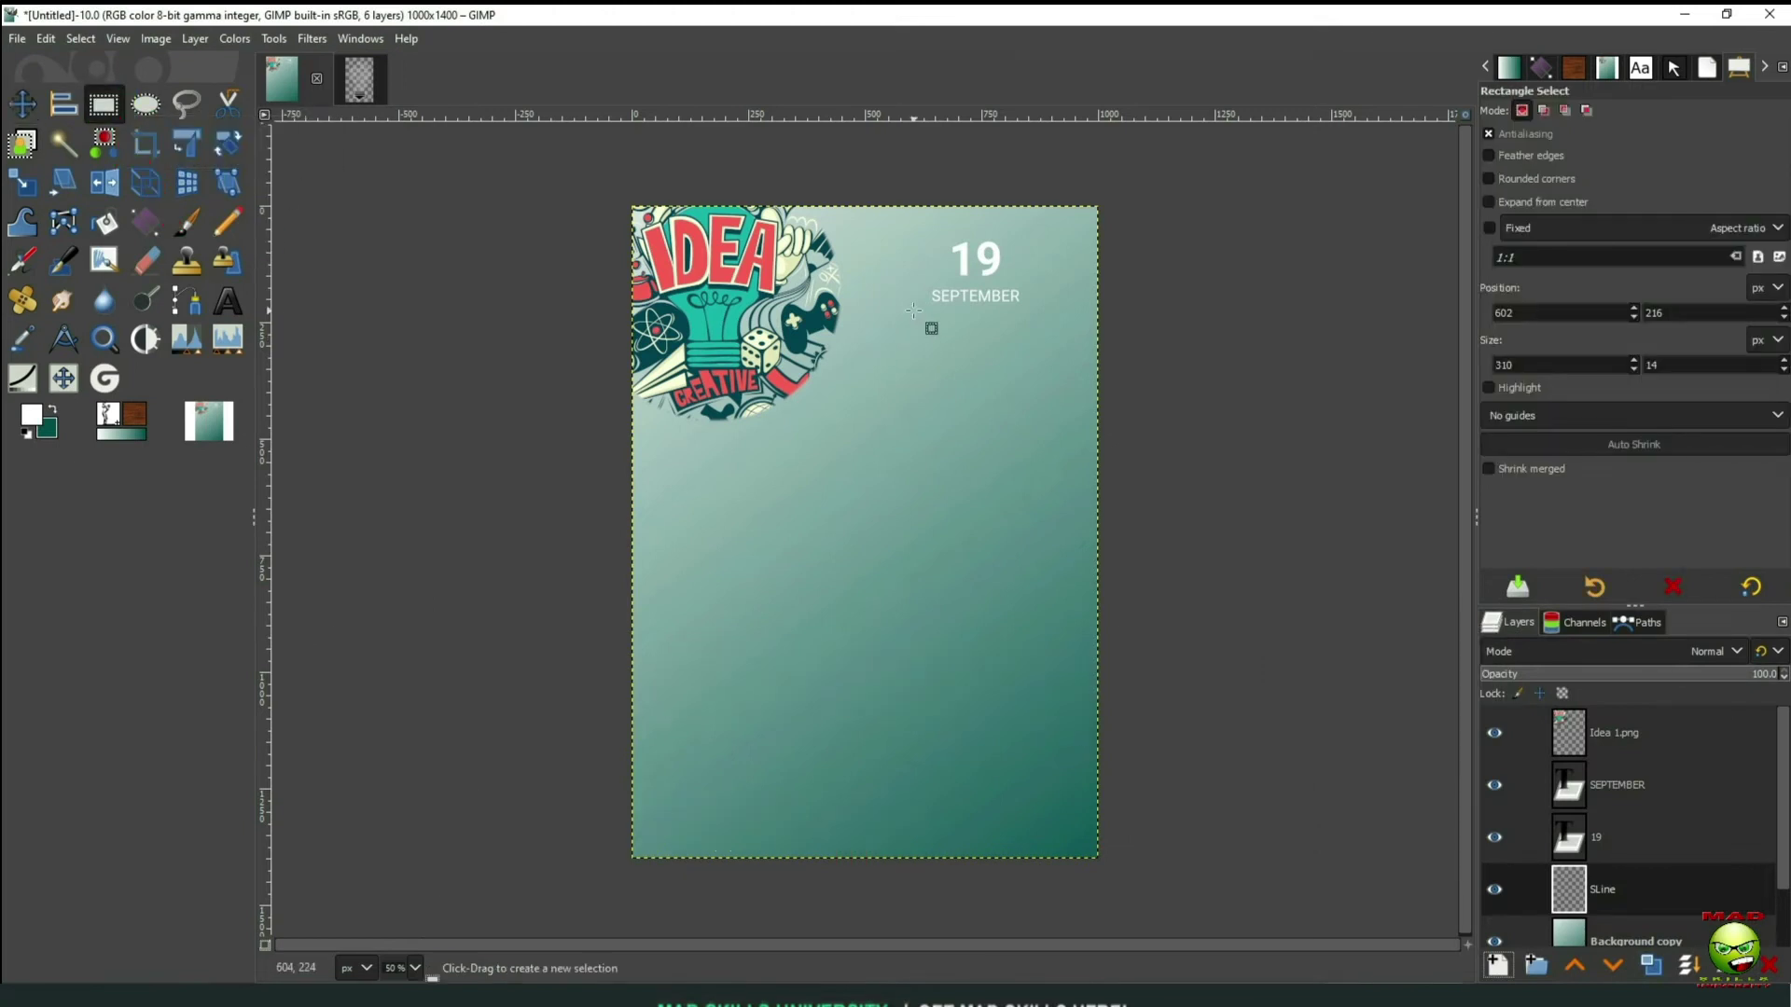
pyautogui.moveTo(920, 304); pyautogui.dragTo(981, 315)
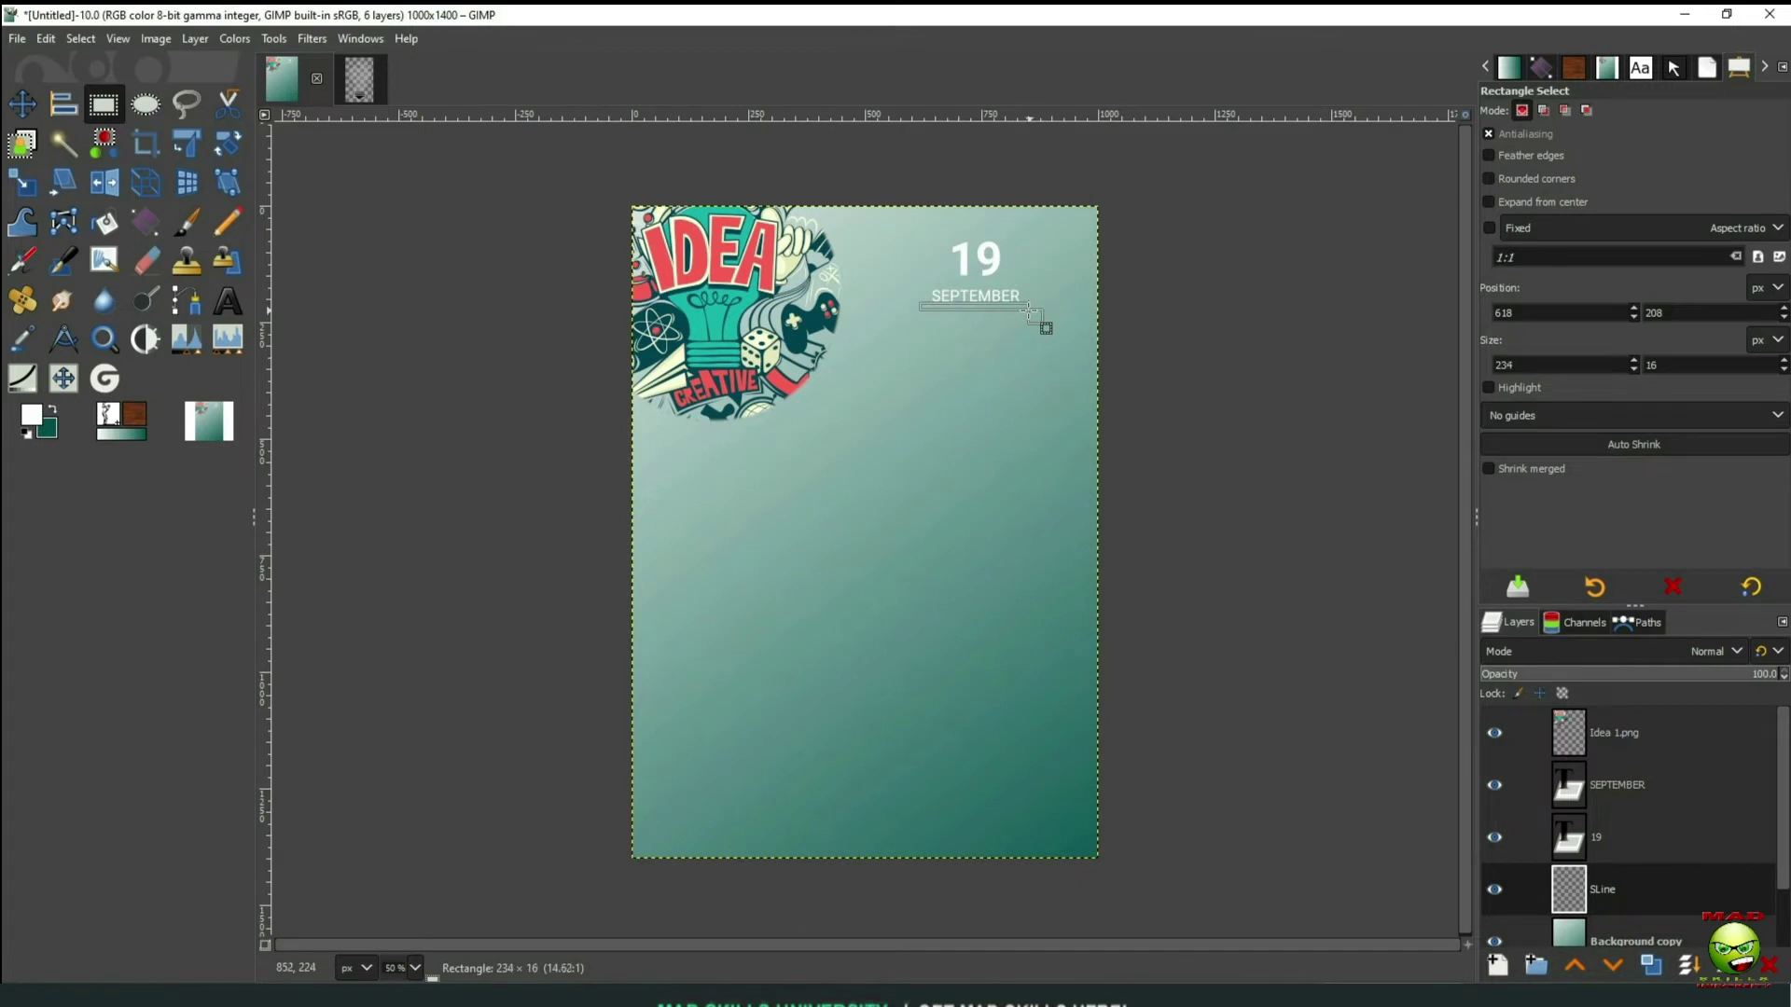
pyautogui.moveTo(1028, 309); pyautogui.dragTo(1029, 310)
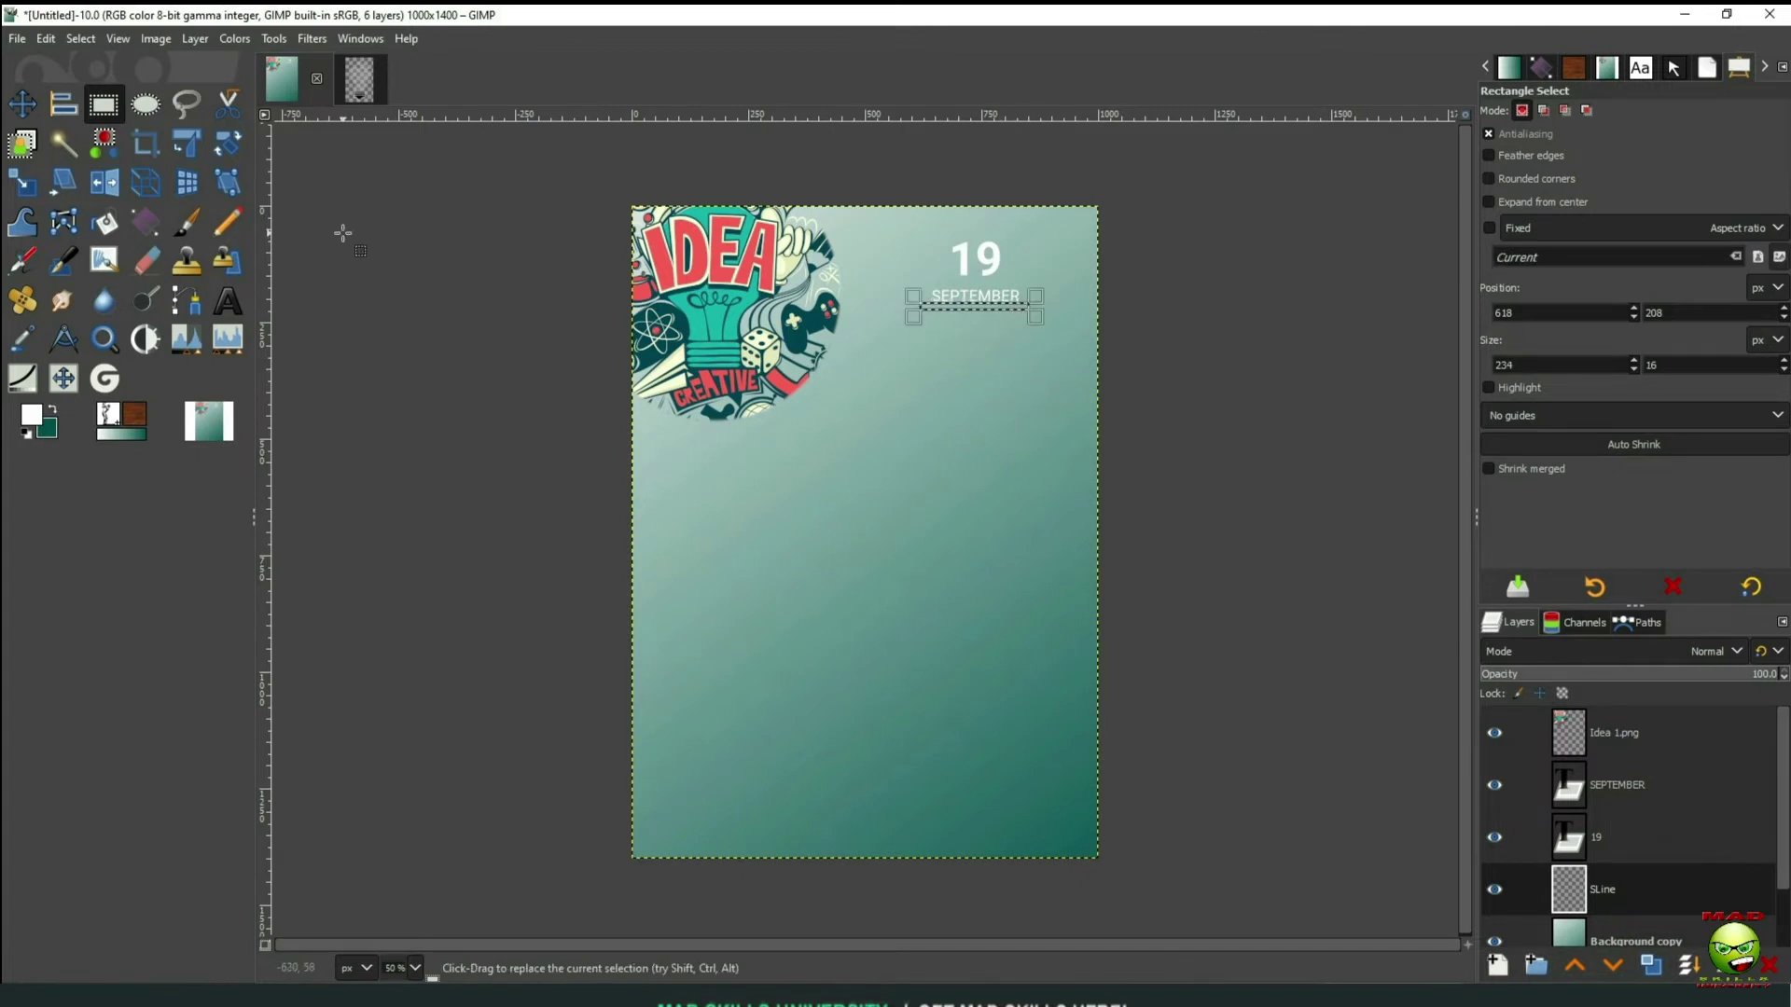
# Fill the strip with the background colour, lower its opacity, and nudge it into place
pyautogui.click(46, 38)
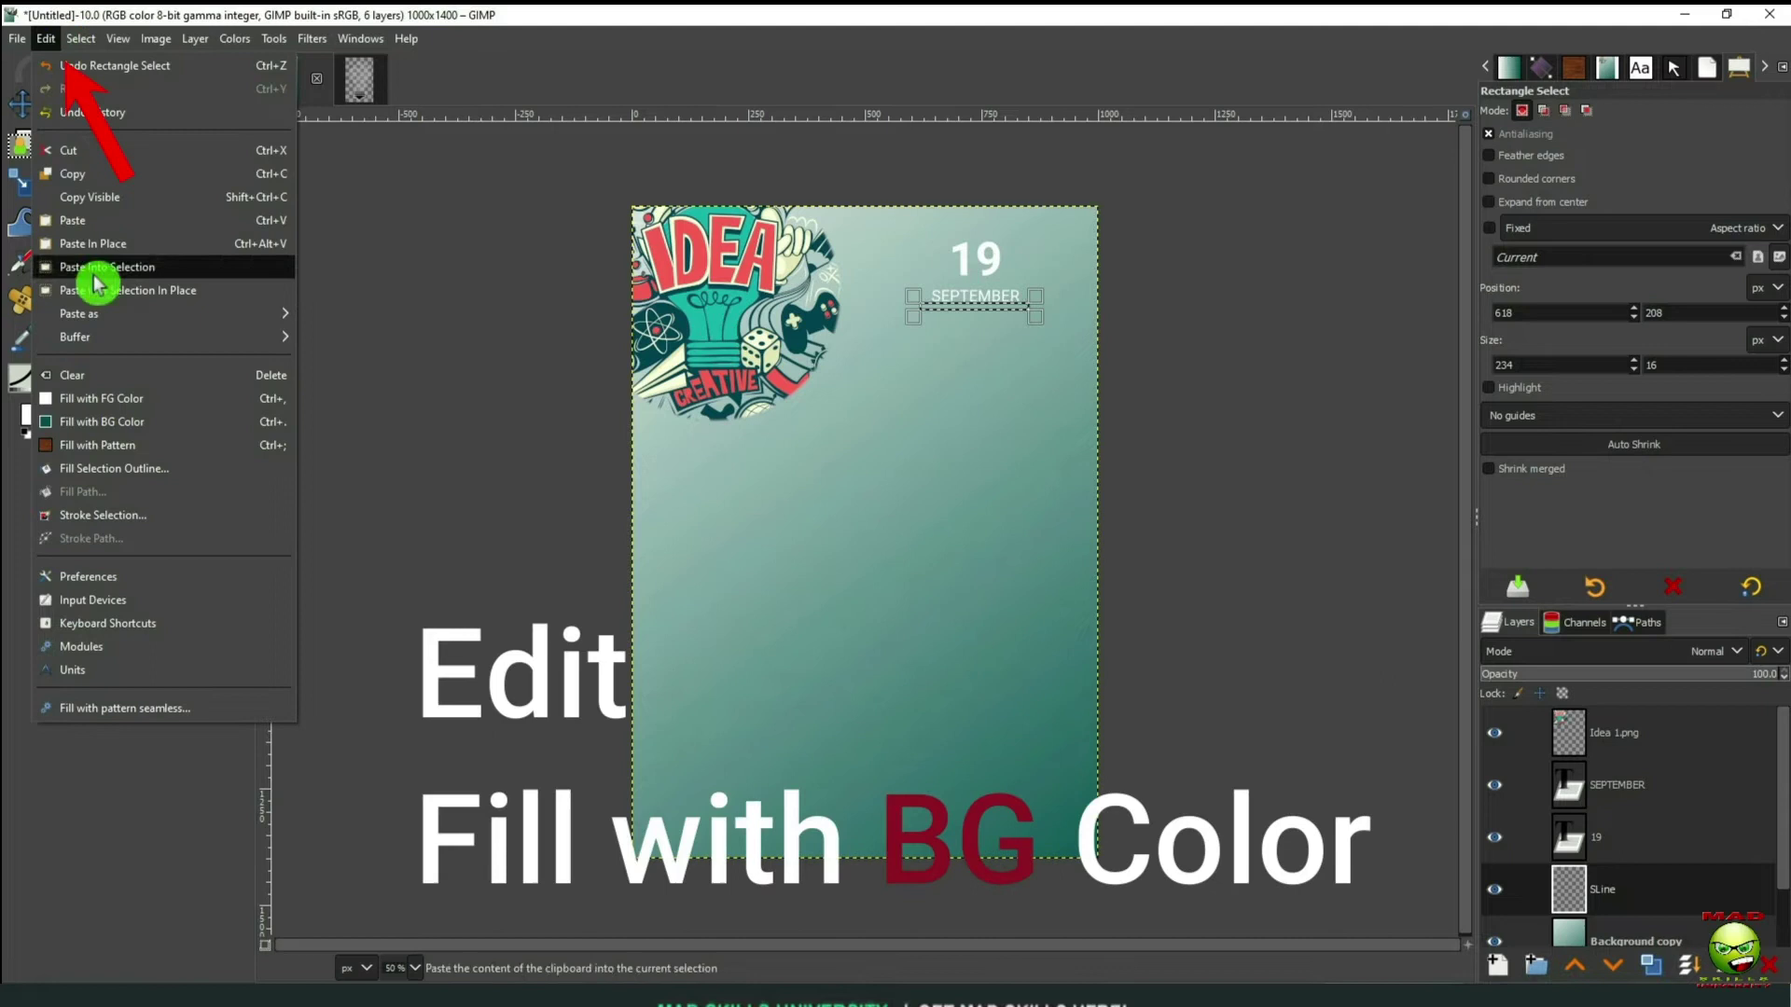
pyautogui.click(172, 430)
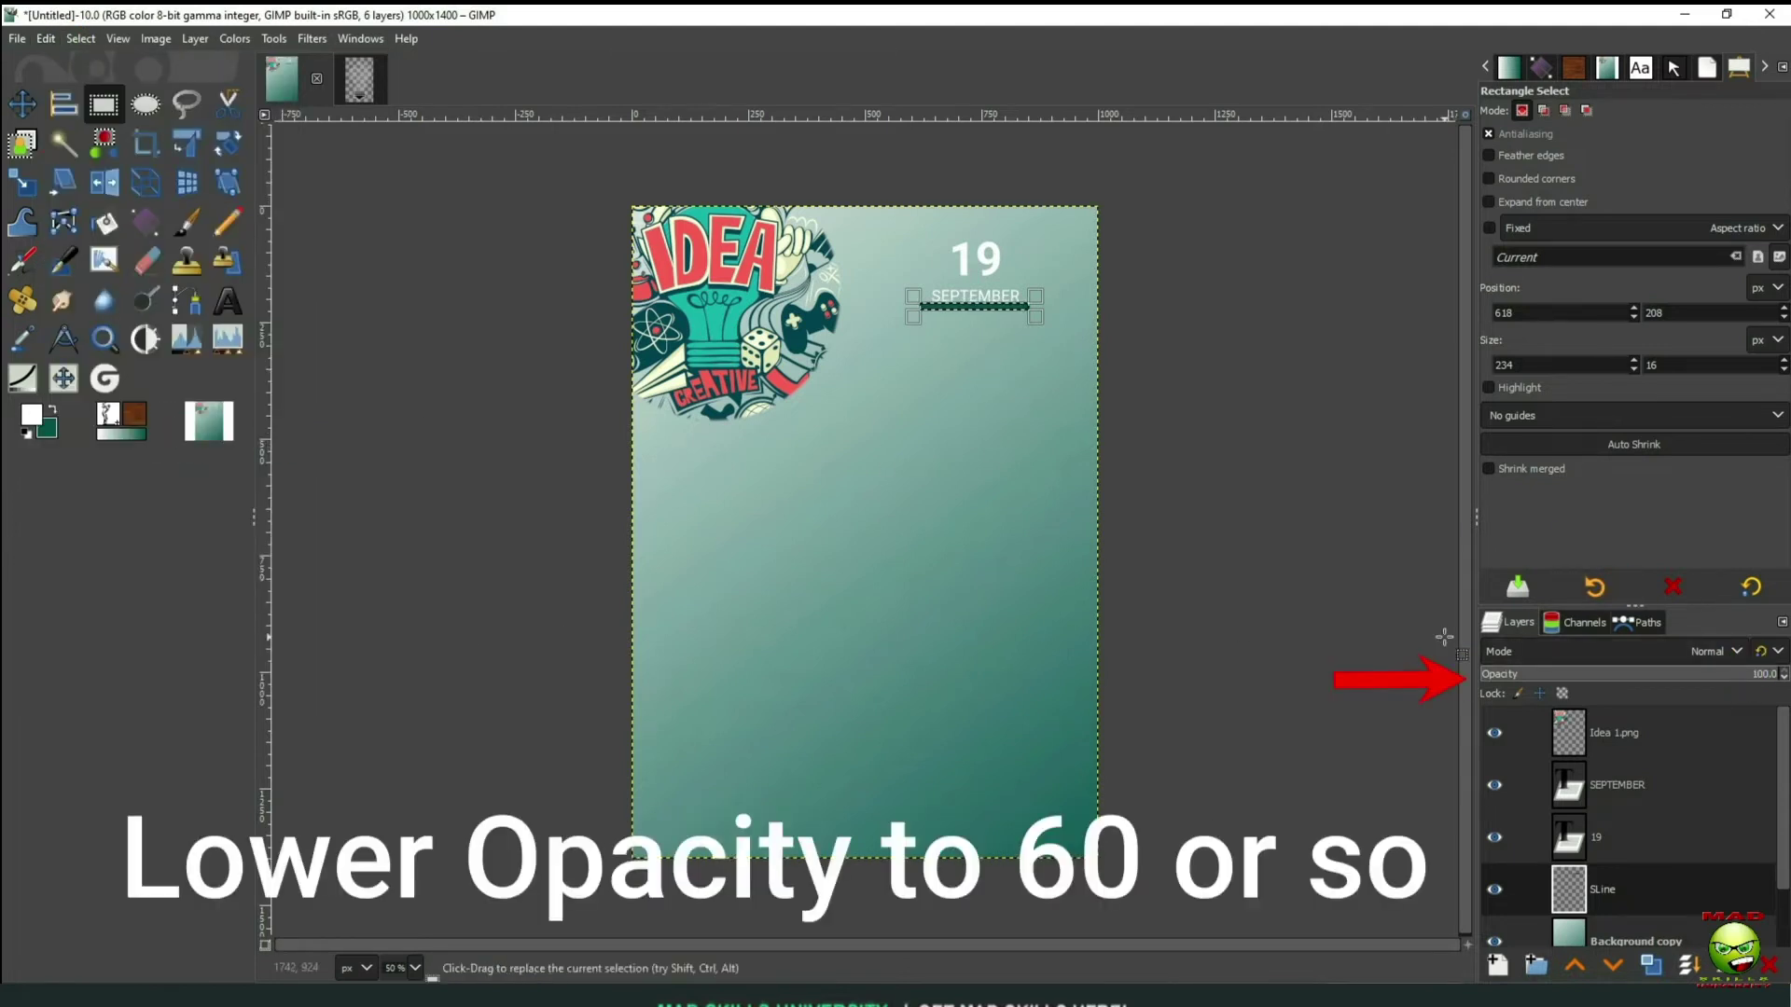
pyautogui.click(1703, 673)
pyautogui.press('m')
pyautogui.moveTo(995, 311); pyautogui.dragTo(1000, 317)
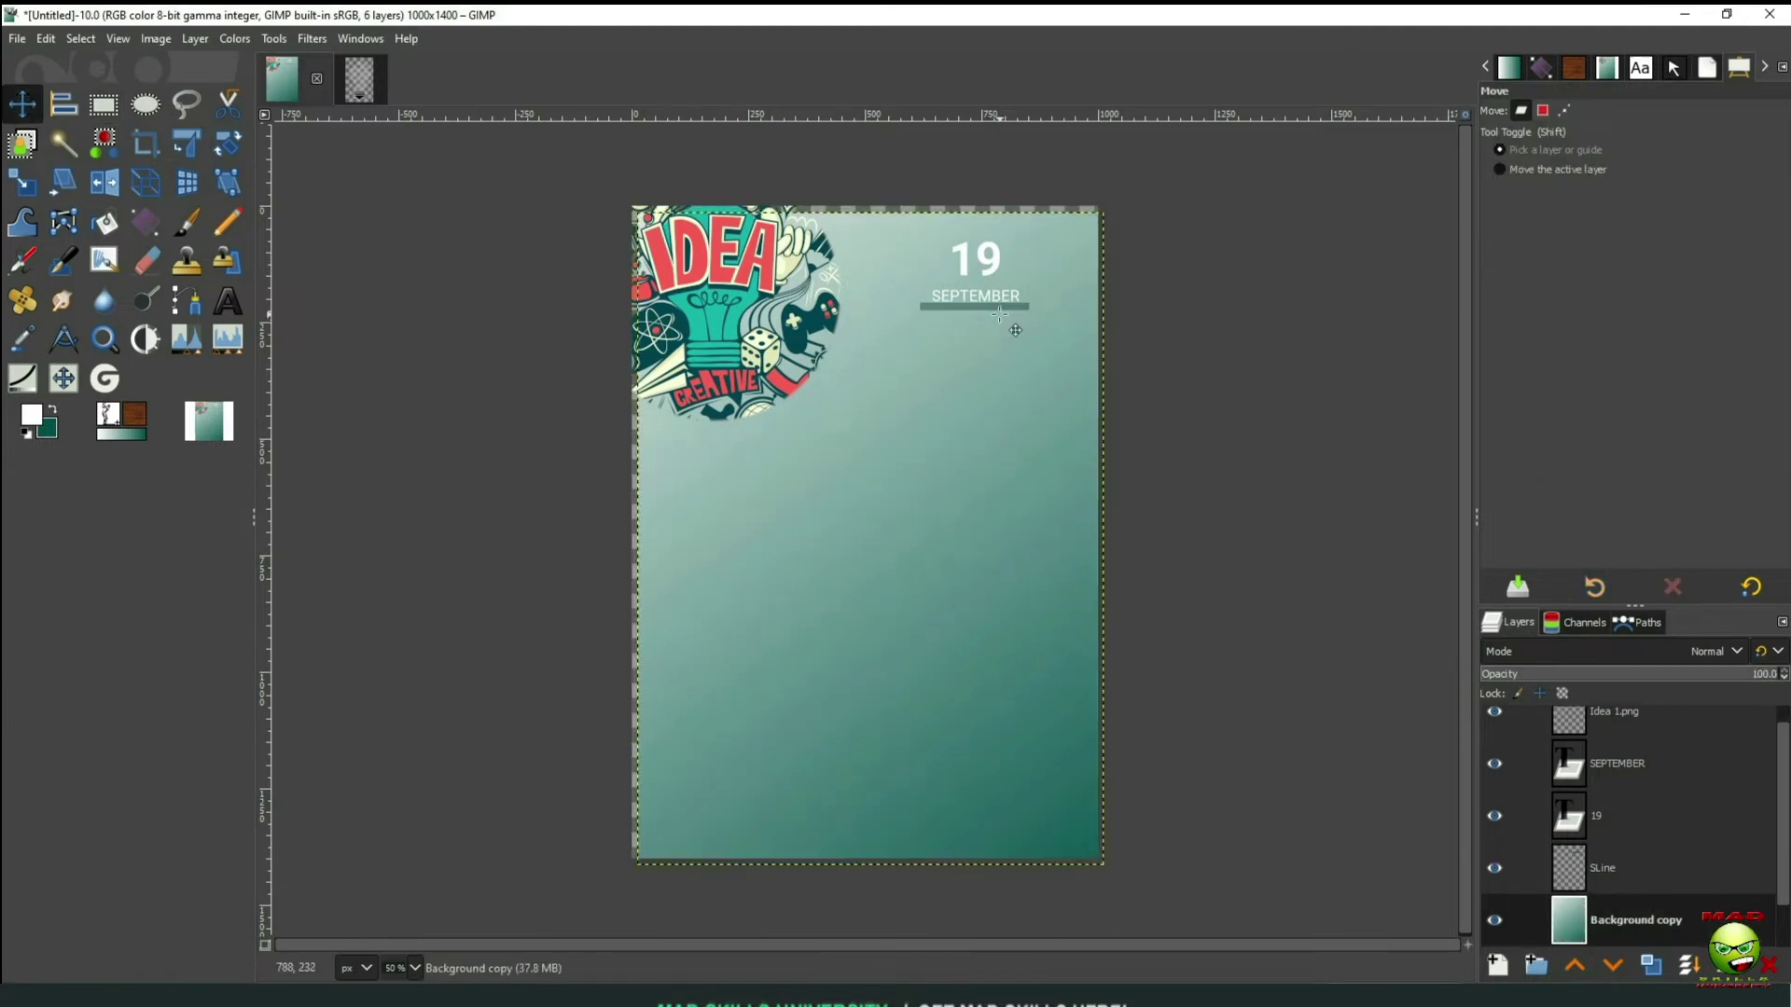
pyautogui.moveTo(999, 314); pyautogui.dragTo(1003, 320)
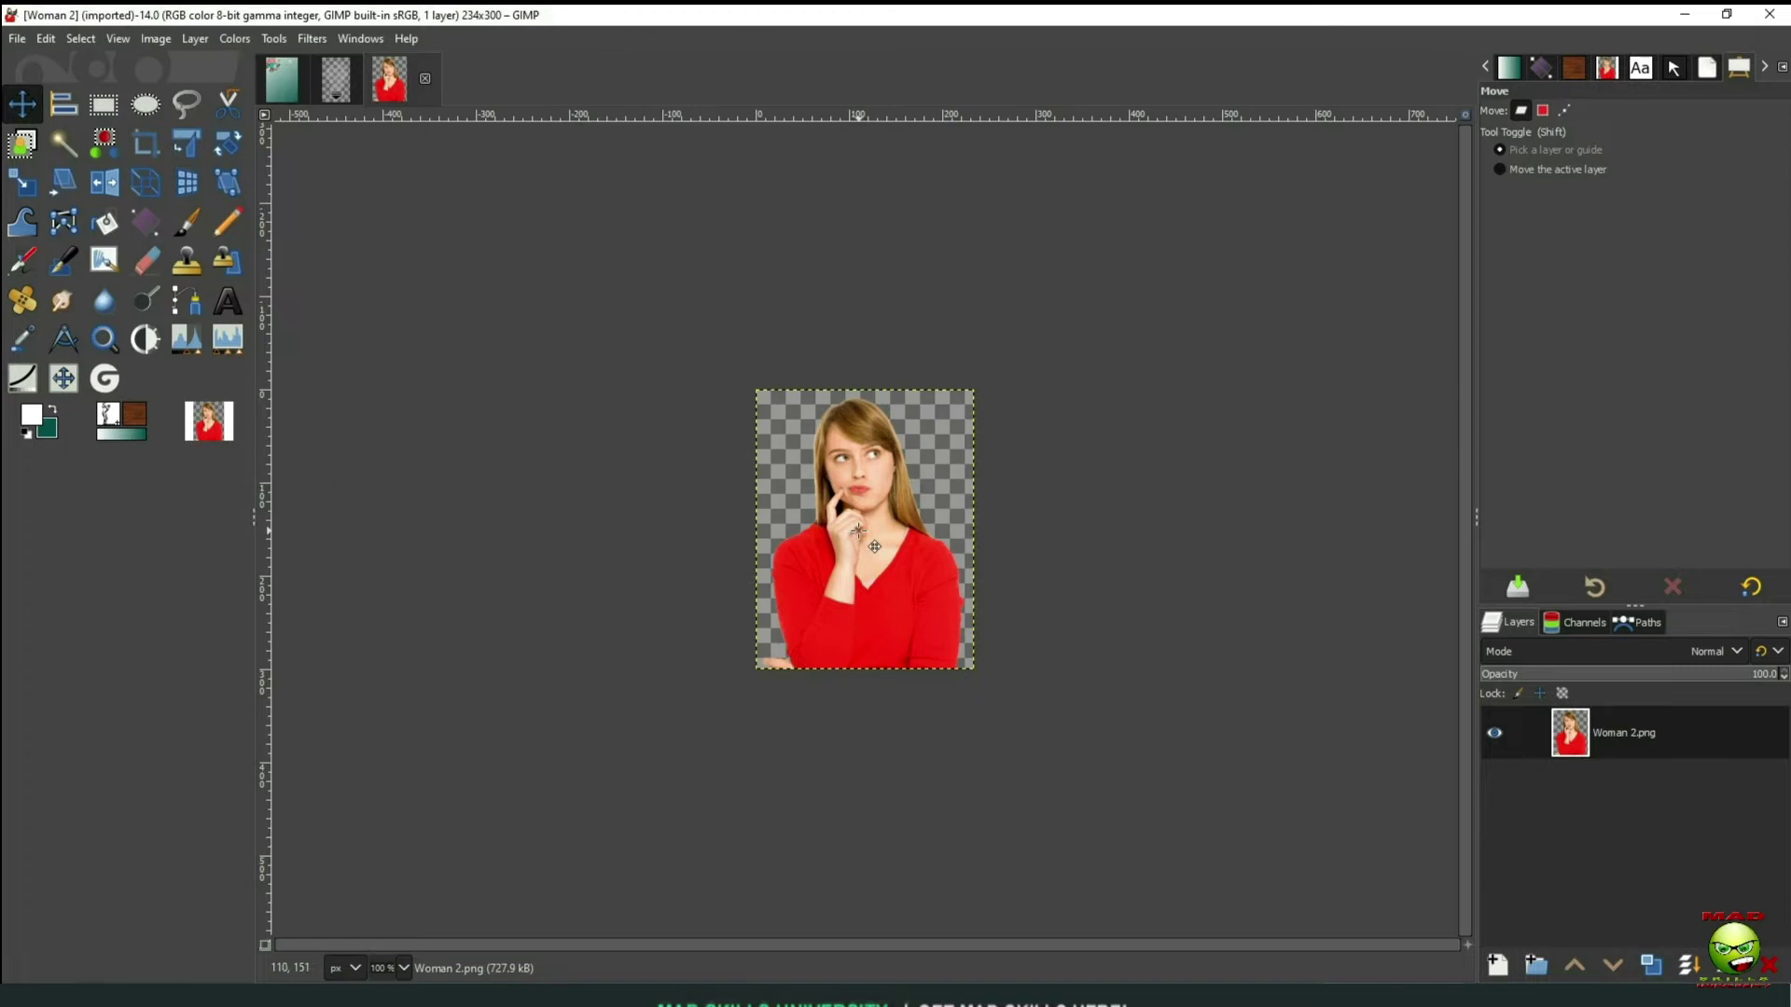
# Flip the Woman 2 photo horizontally and drag it onto the flyer as its own layer
pyautogui.moveTo(874, 546); pyautogui.dragTo(652, 308)
pyautogui.hotkey('ctrl', 'z')
pyautogui.hotkey('shift', 's')
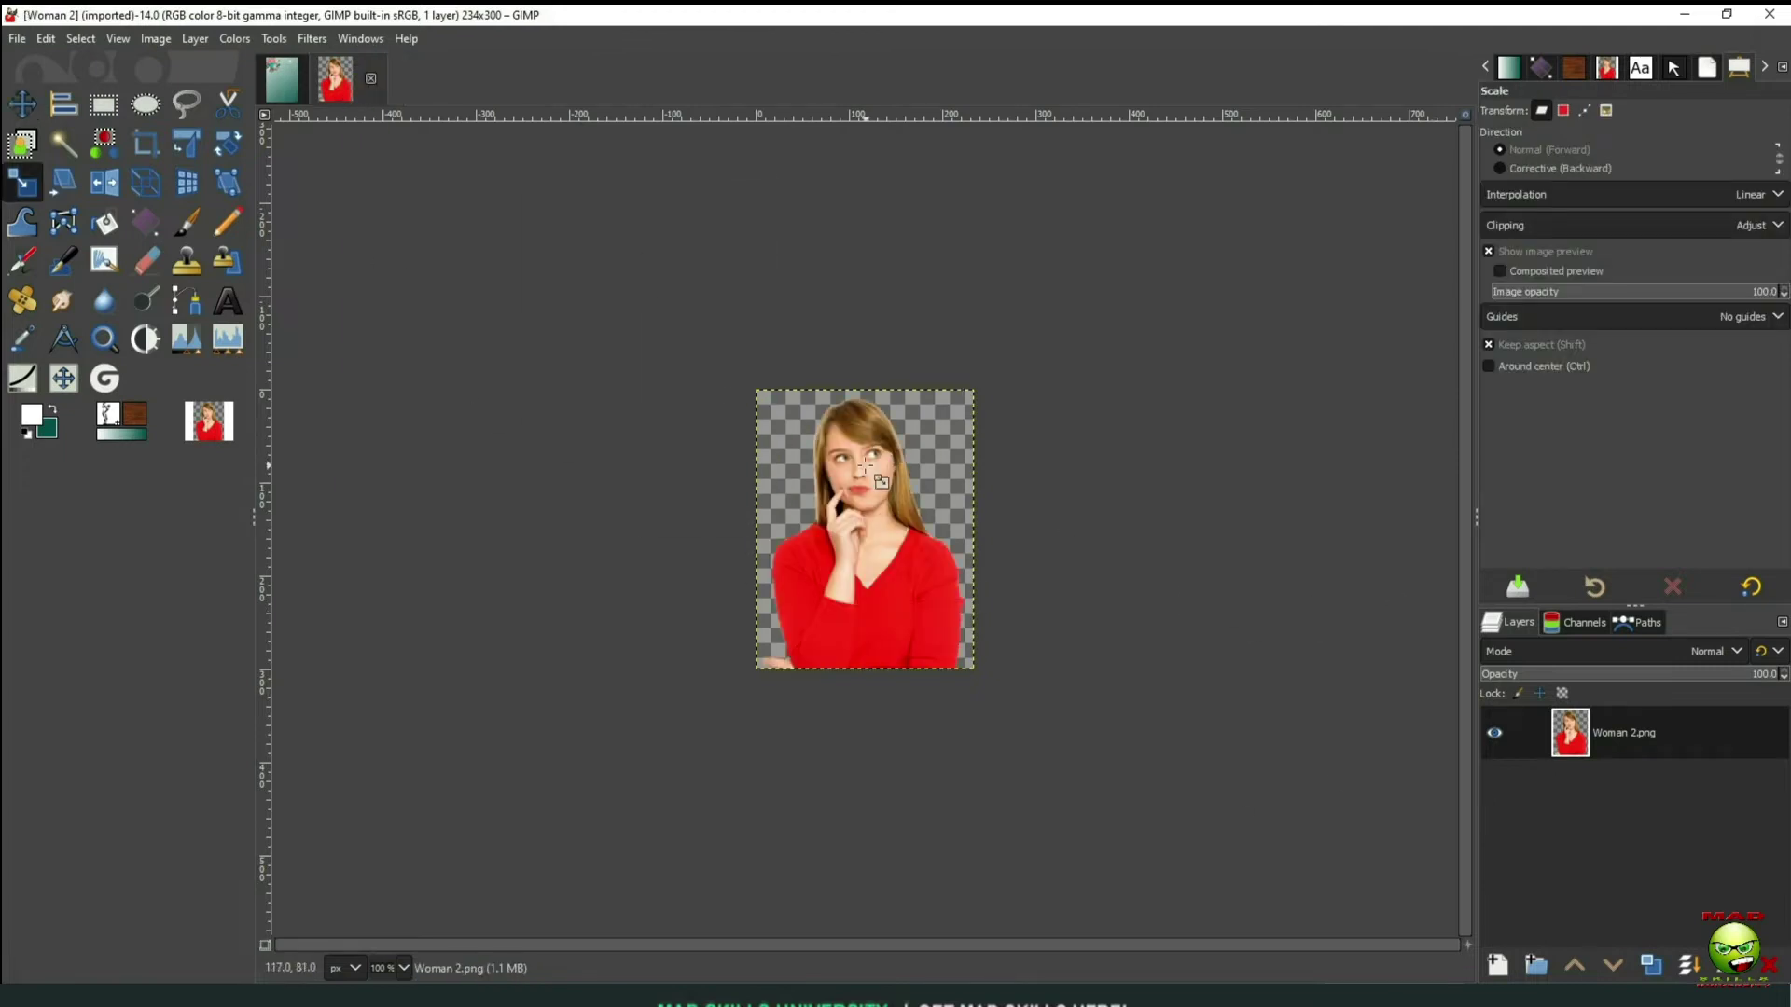
pyautogui.click(154, 40)
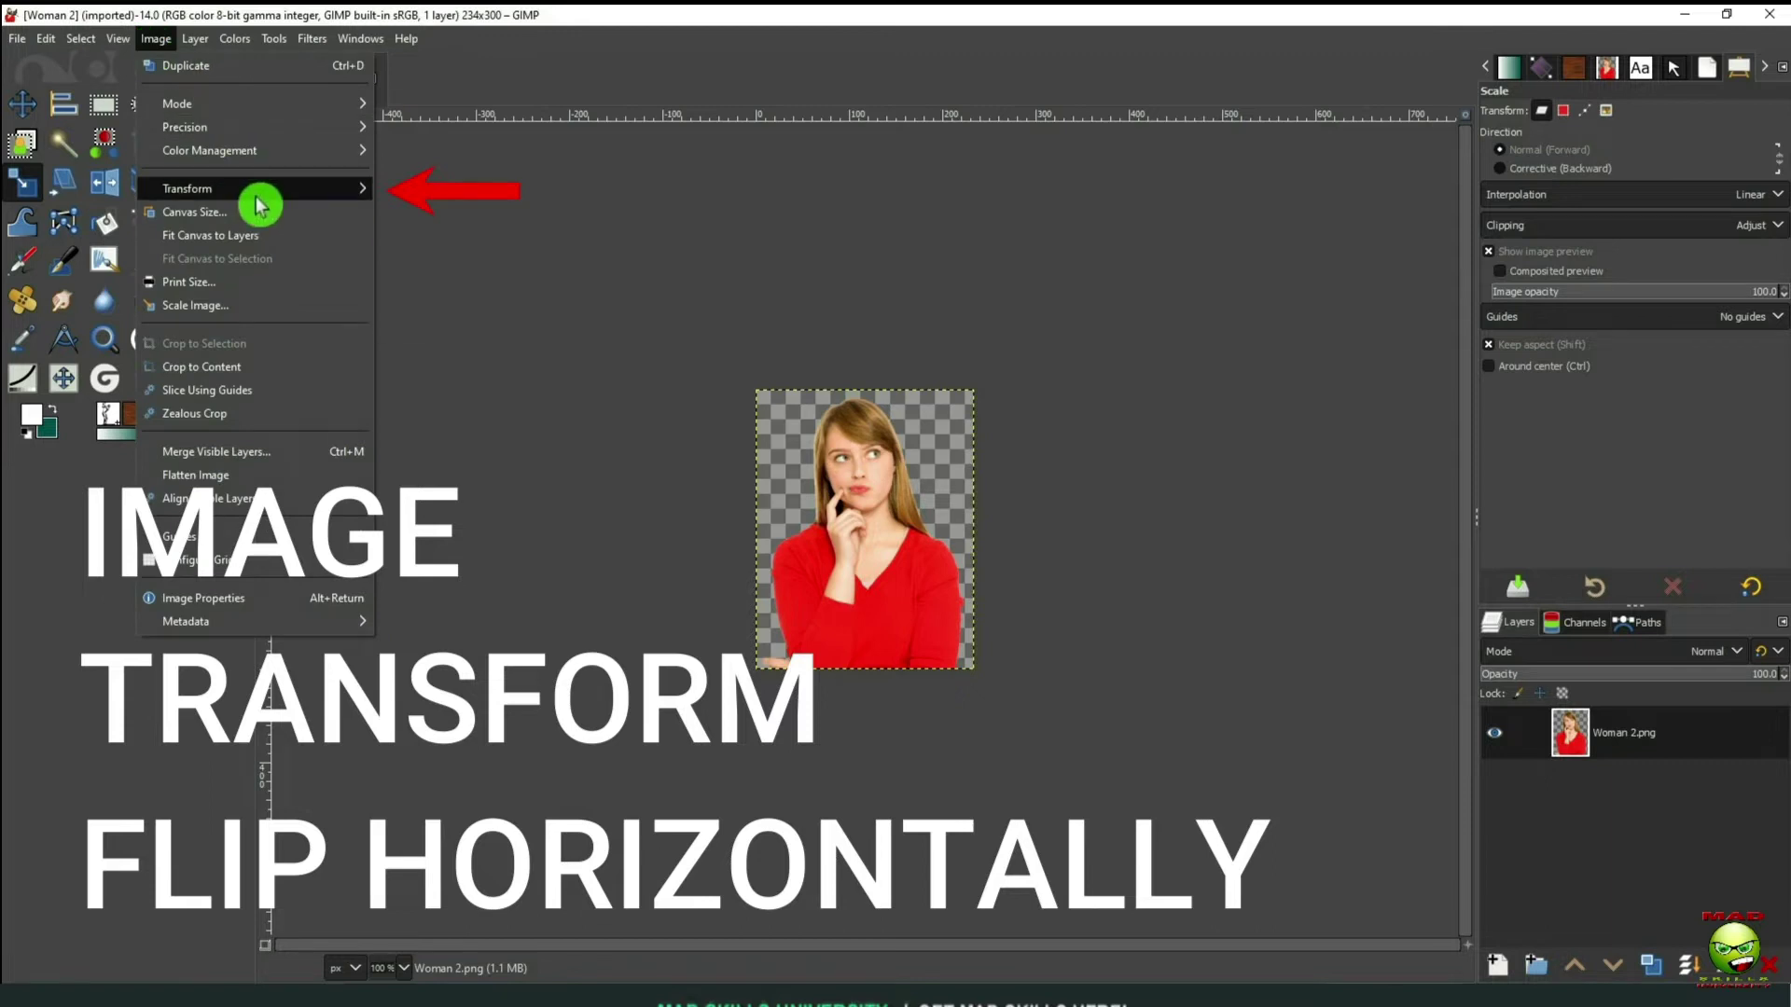
pyautogui.moveTo(267, 194)
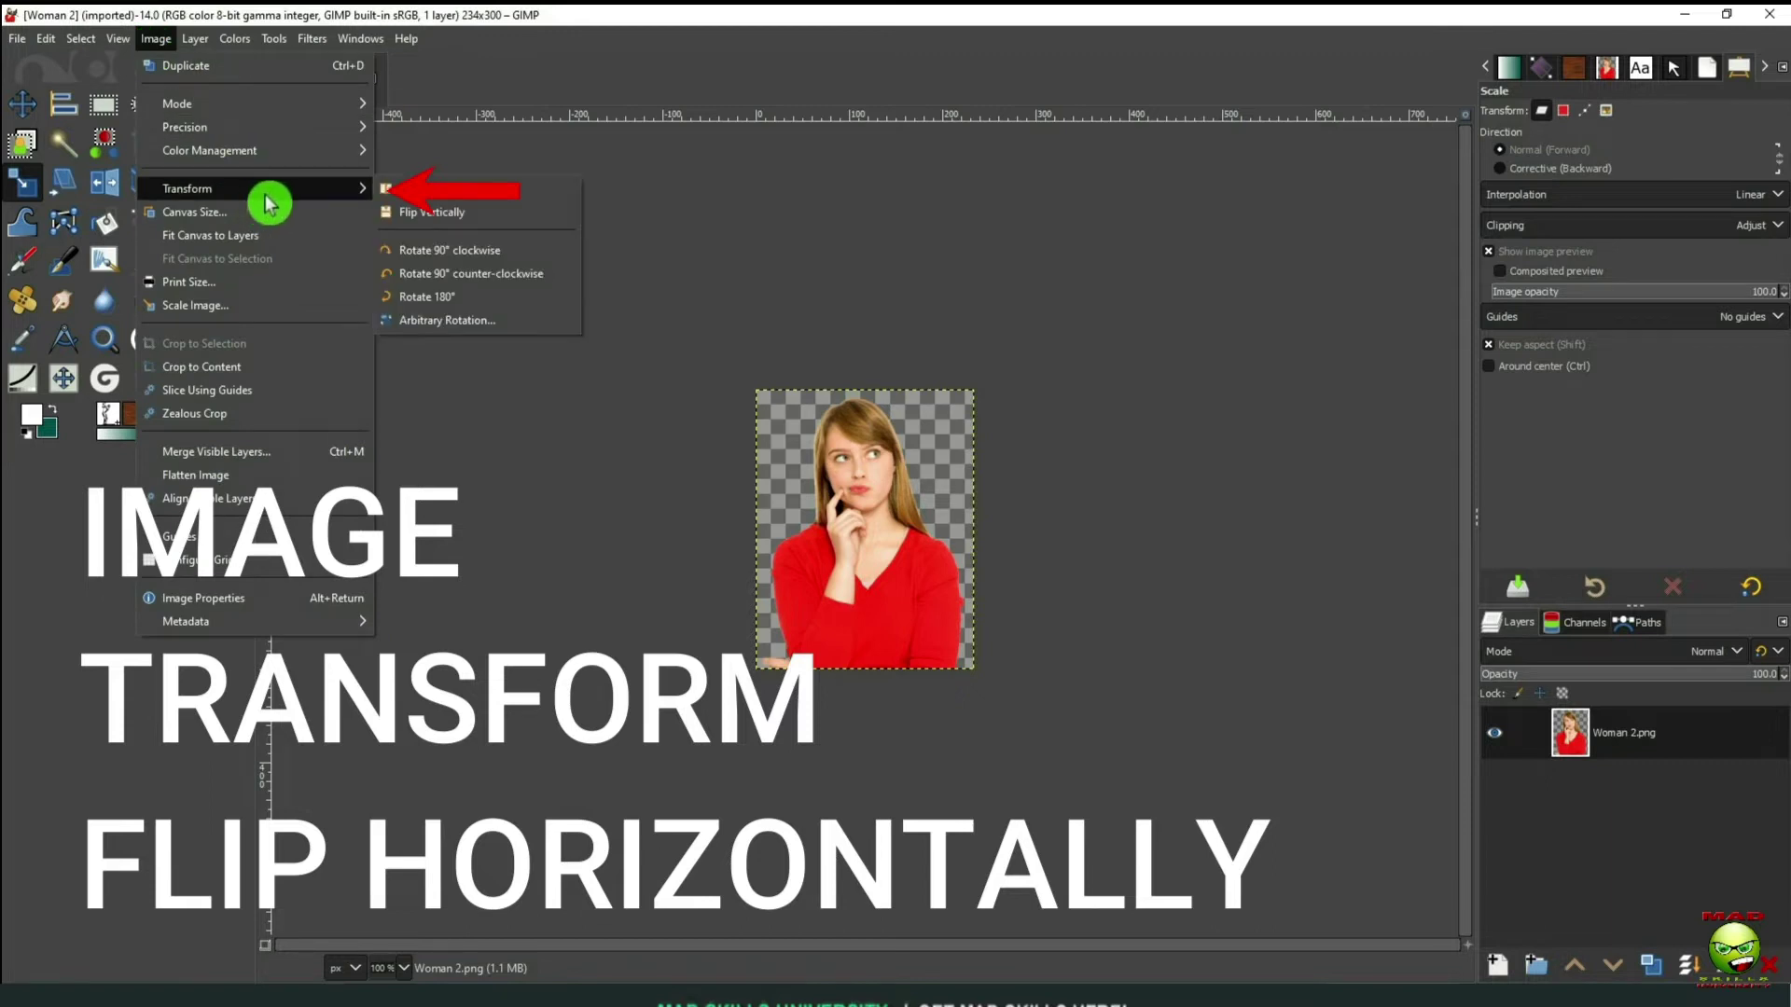
pyautogui.click(535, 189)
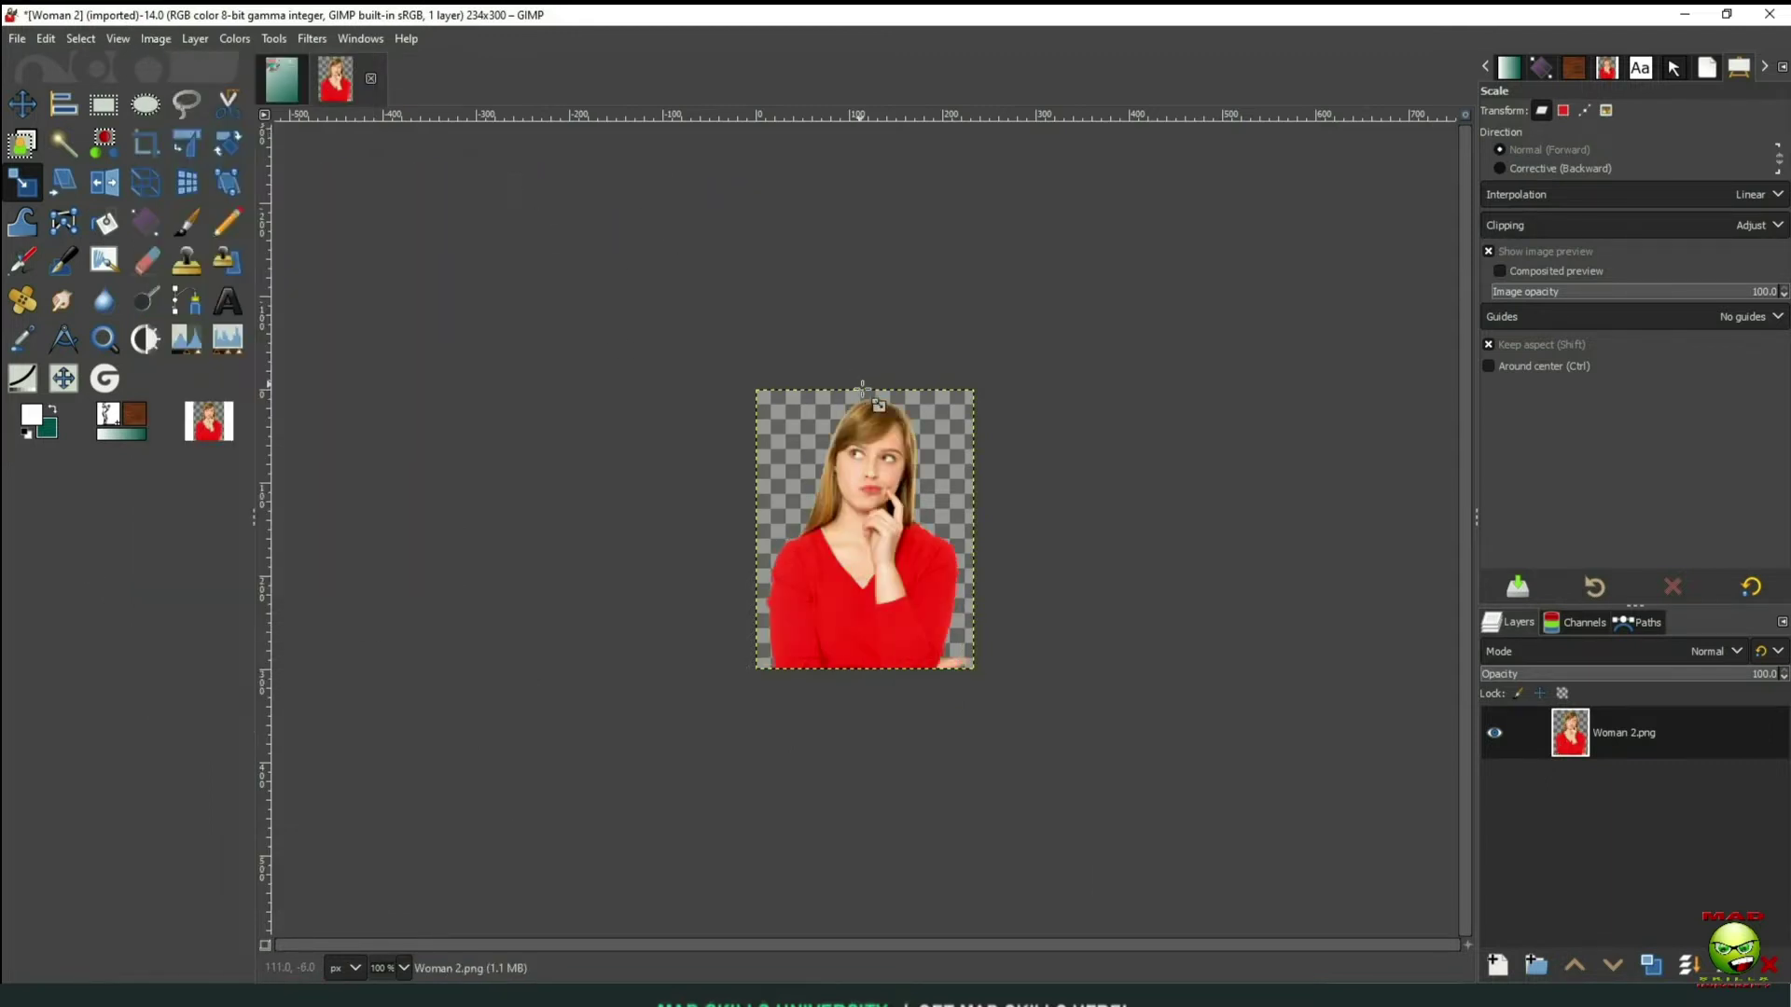
pyautogui.moveTo(1679, 740); pyautogui.dragTo(692, 463)
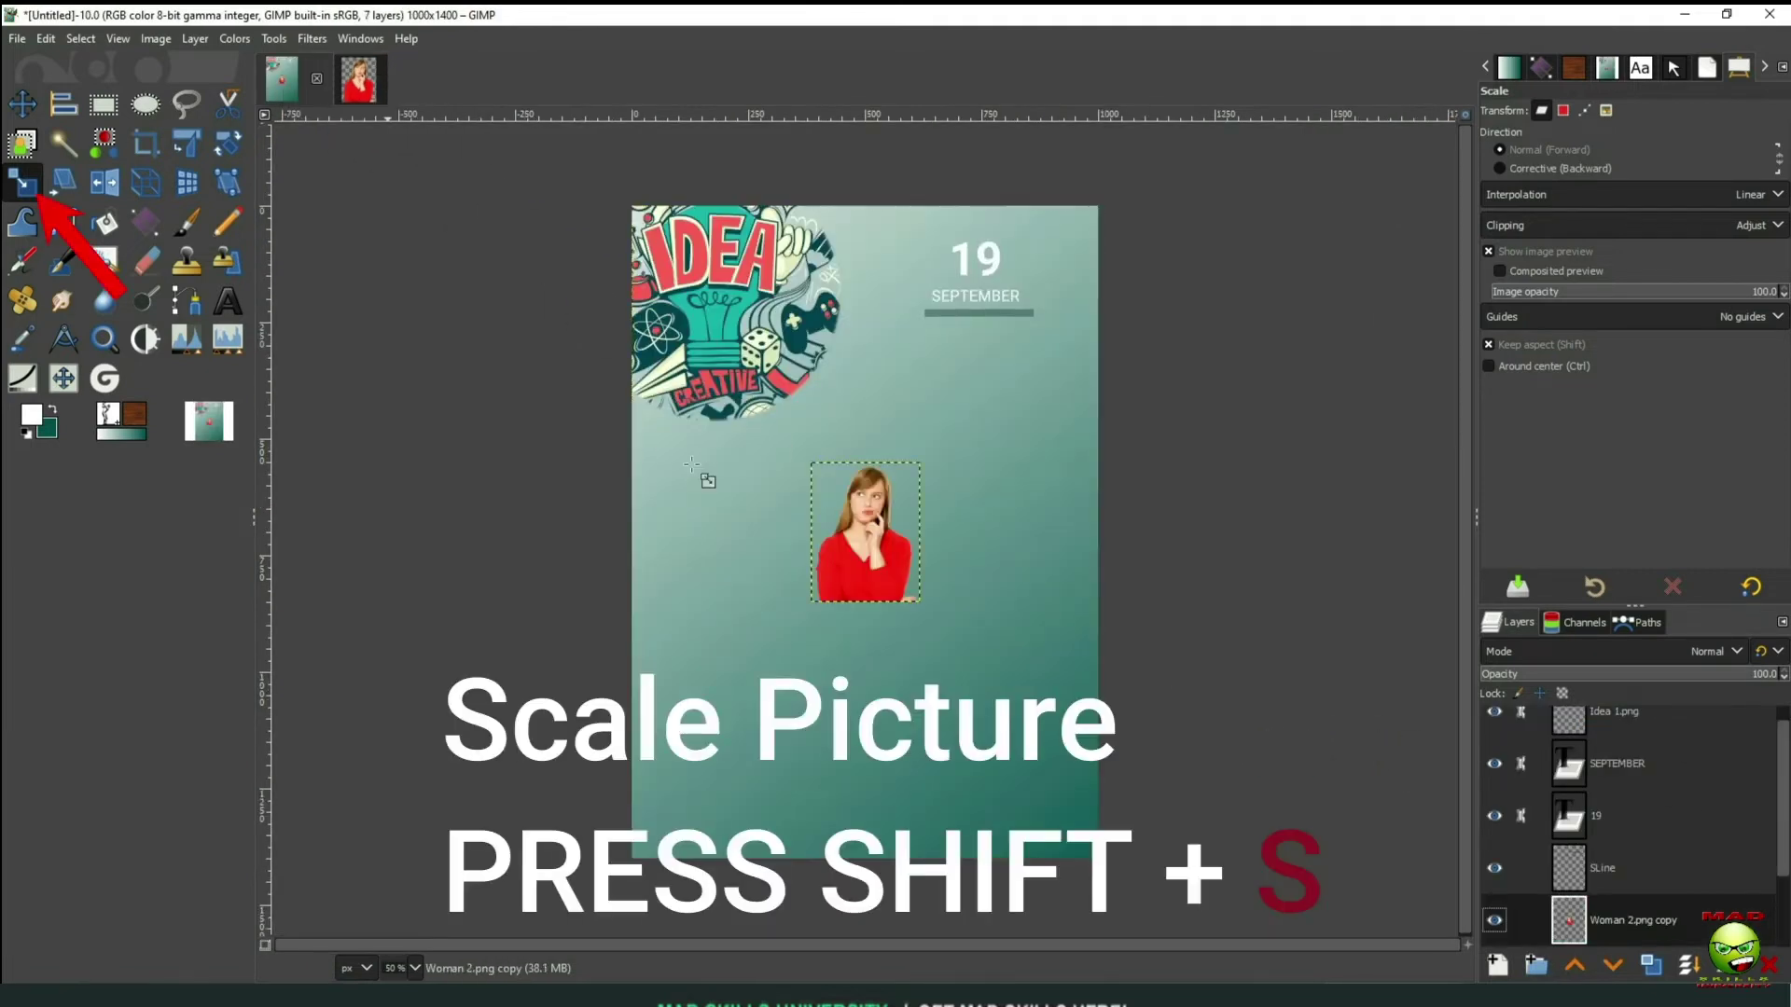
# Scale the woman photo up in the flyer's lower right and show the Background layer
pyautogui.click(866, 577)
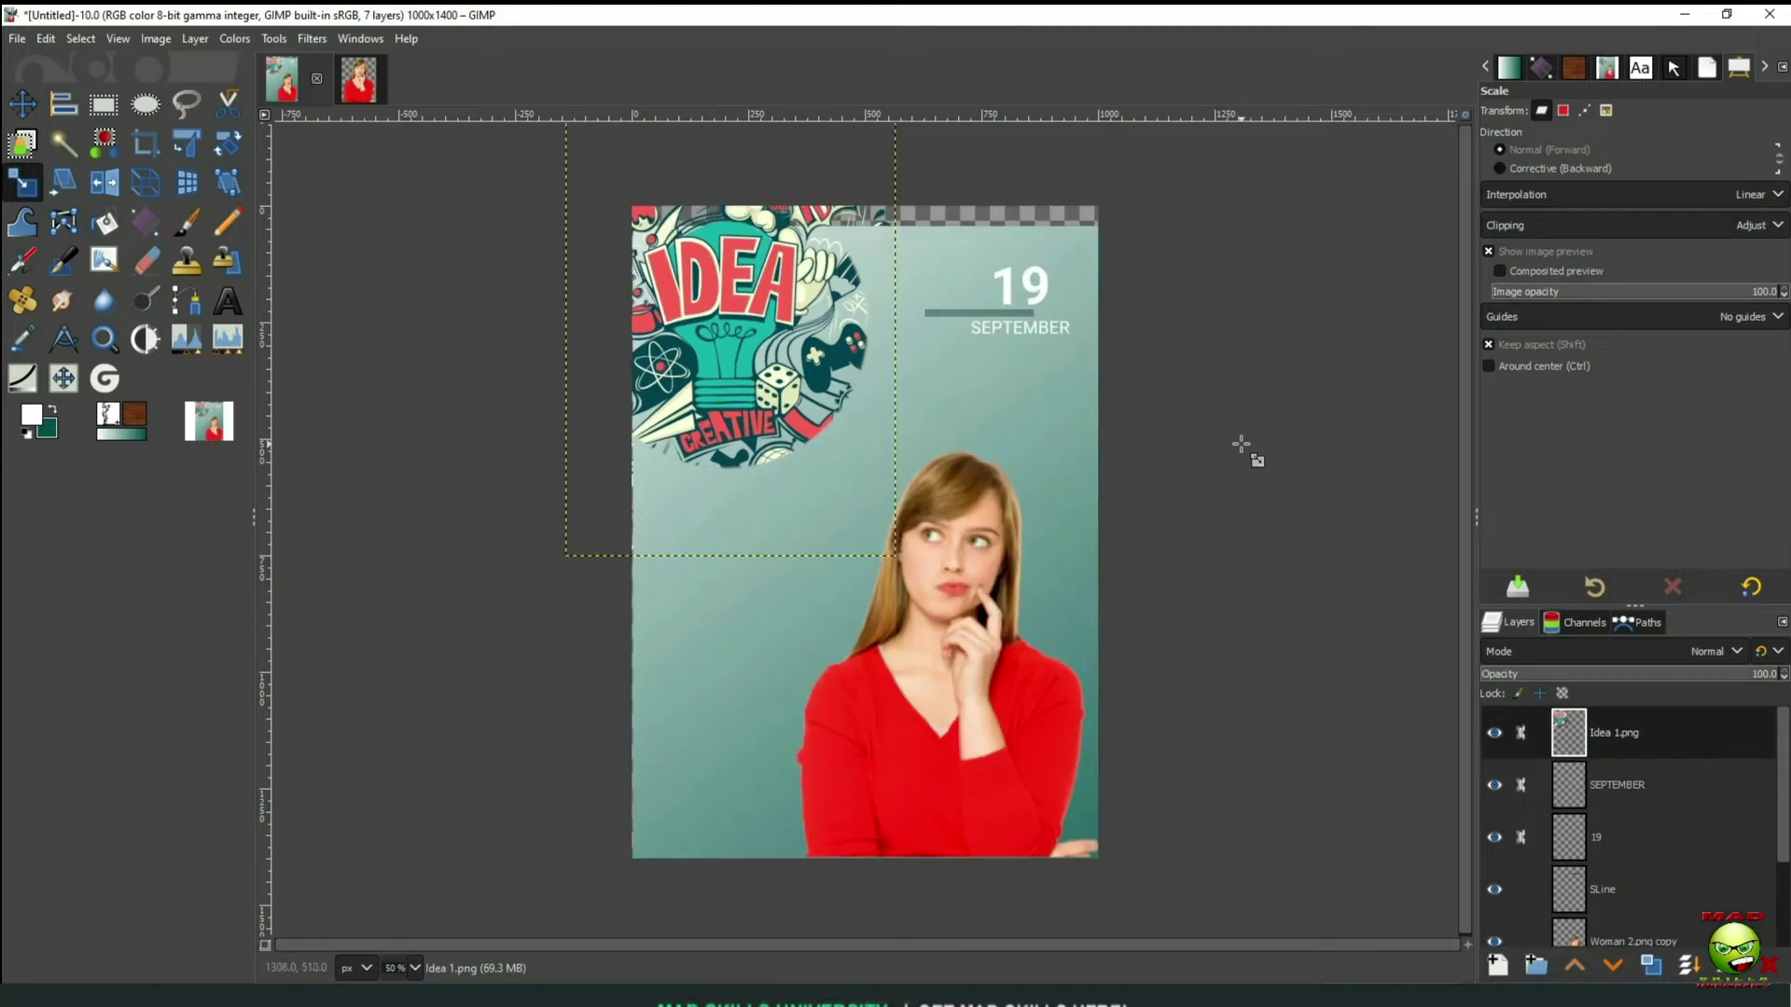
pyautogui.moveTo(1241, 446); pyautogui.dragTo(1234, 425)
pyautogui.scroll(-3, 1737, 835)
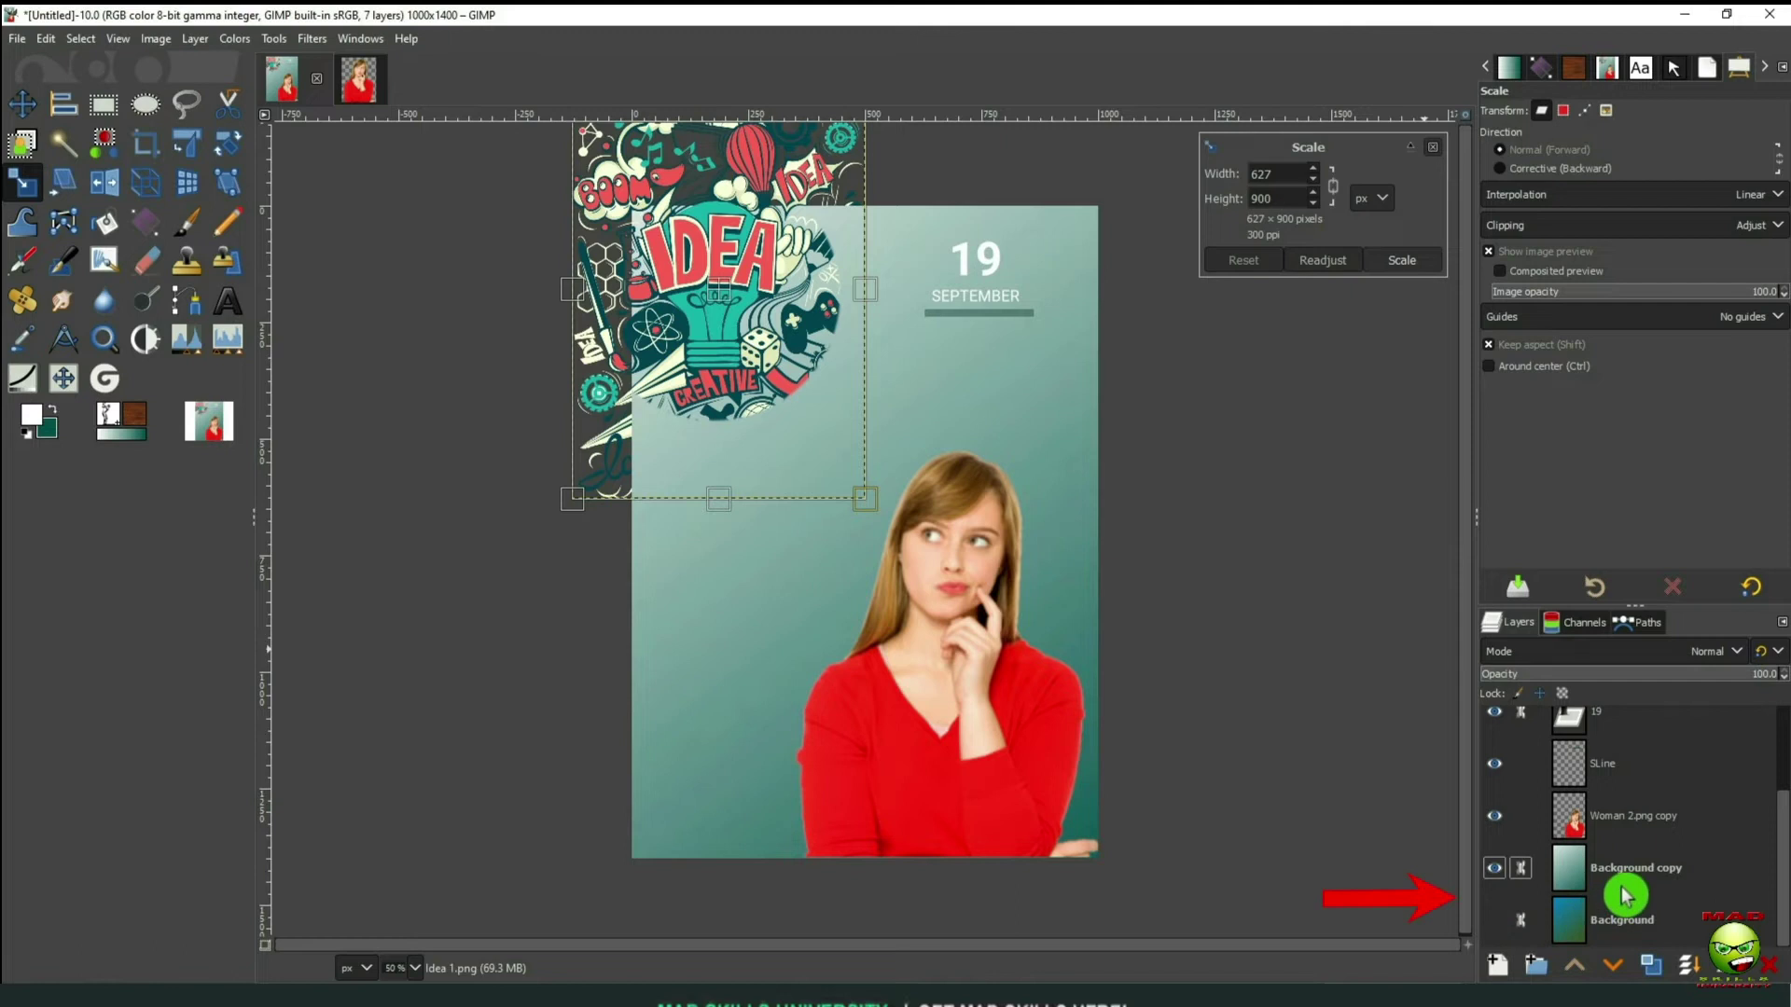
pyautogui.click(1495, 921)
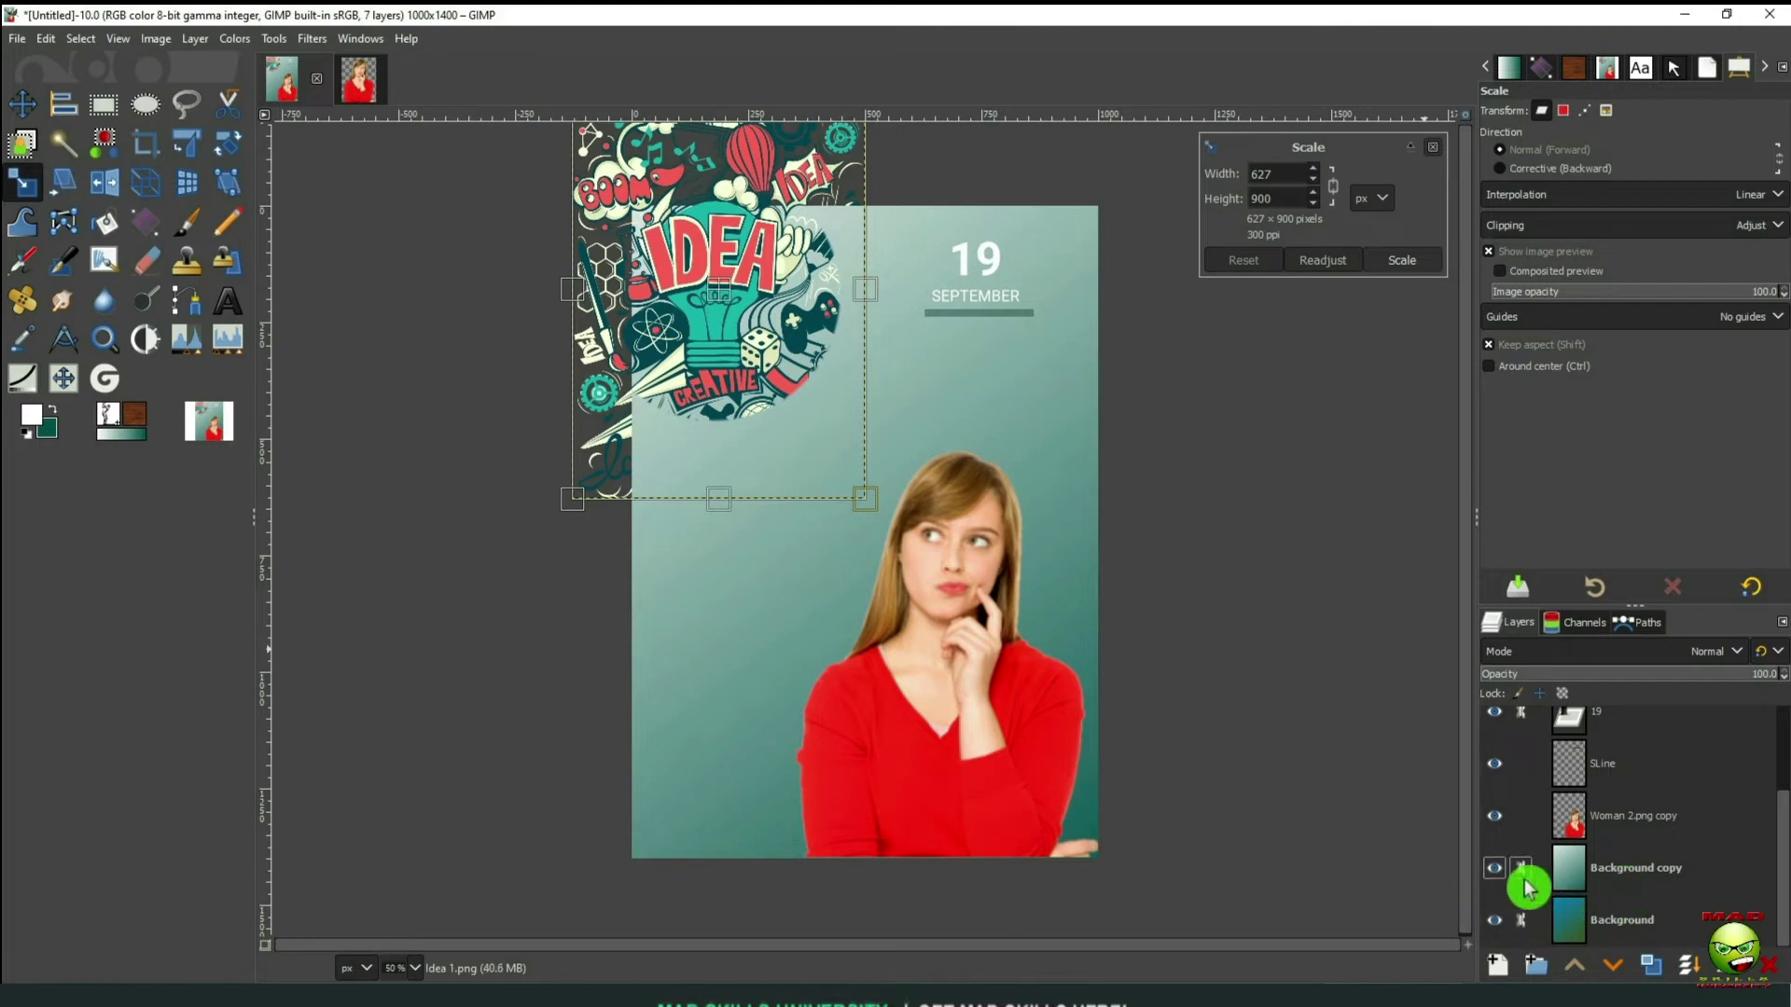
pyautogui.scroll(3, 1585, 839)
# Enlarge the Idea 1.png collage to 753 × 1080 px and hide the lighter Background copy layer
pyautogui.click(1495, 732)
pyautogui.click(883, 522)
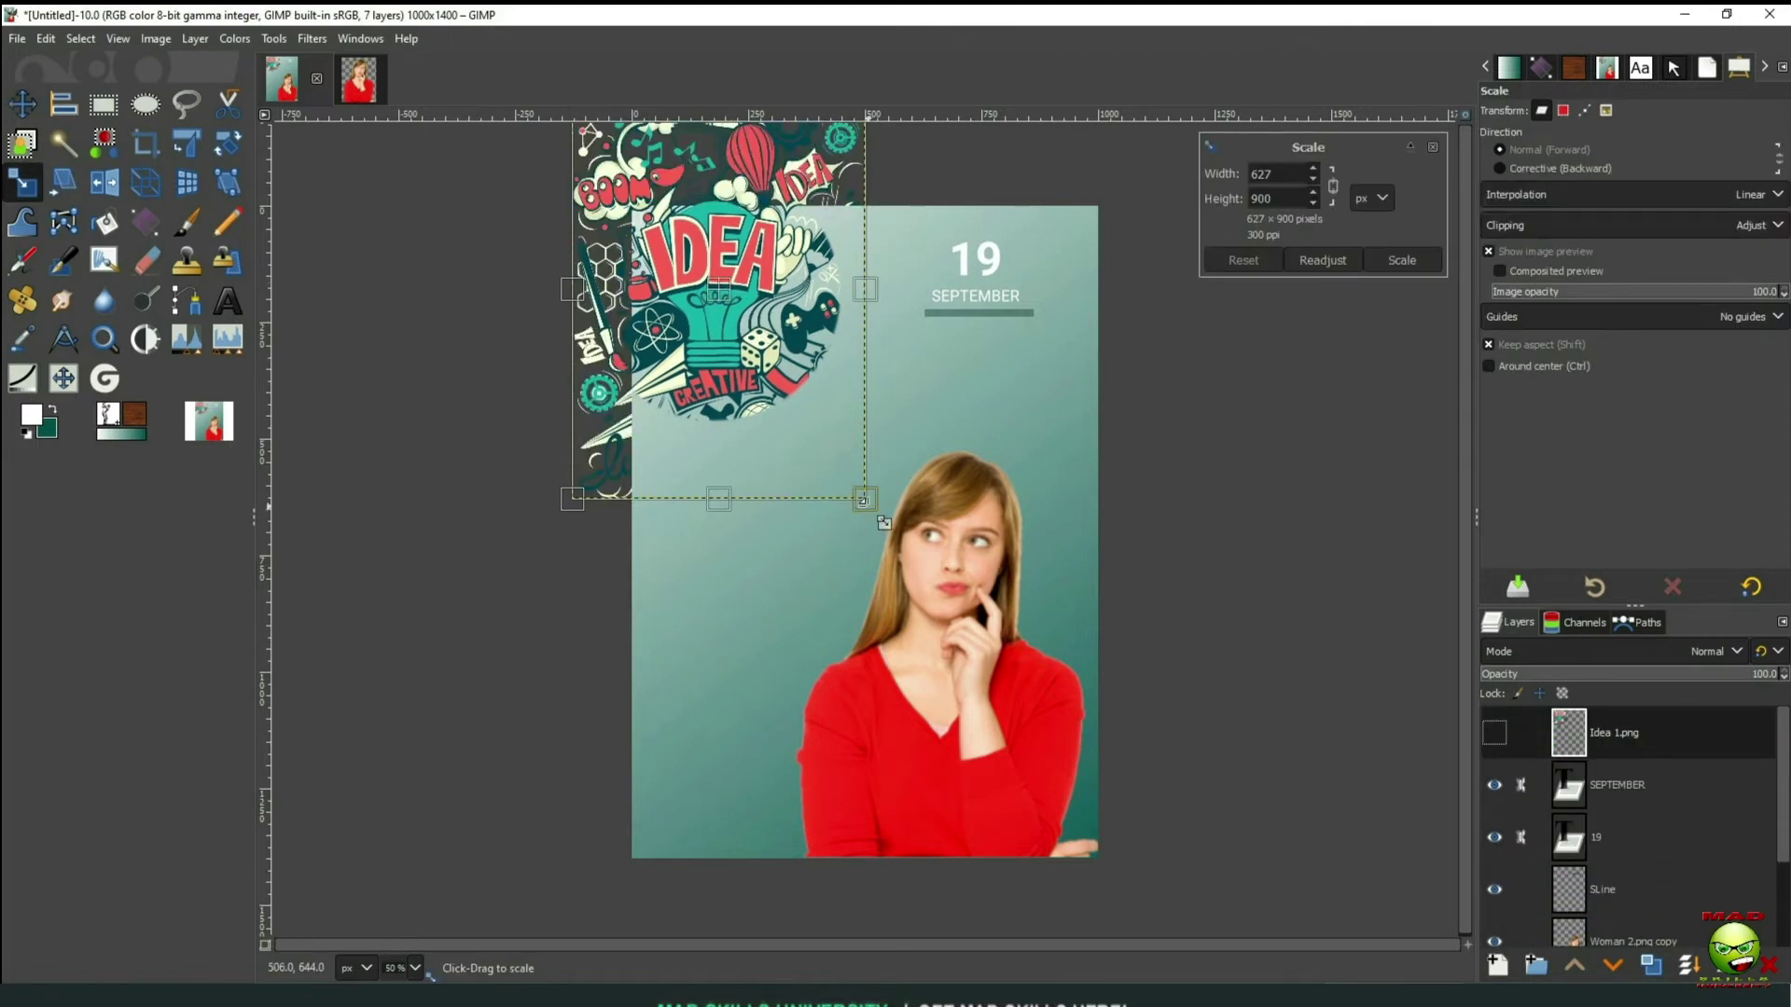
pyautogui.moveTo(883, 523); pyautogui.dragTo(944, 602)
pyautogui.click(1402, 260)
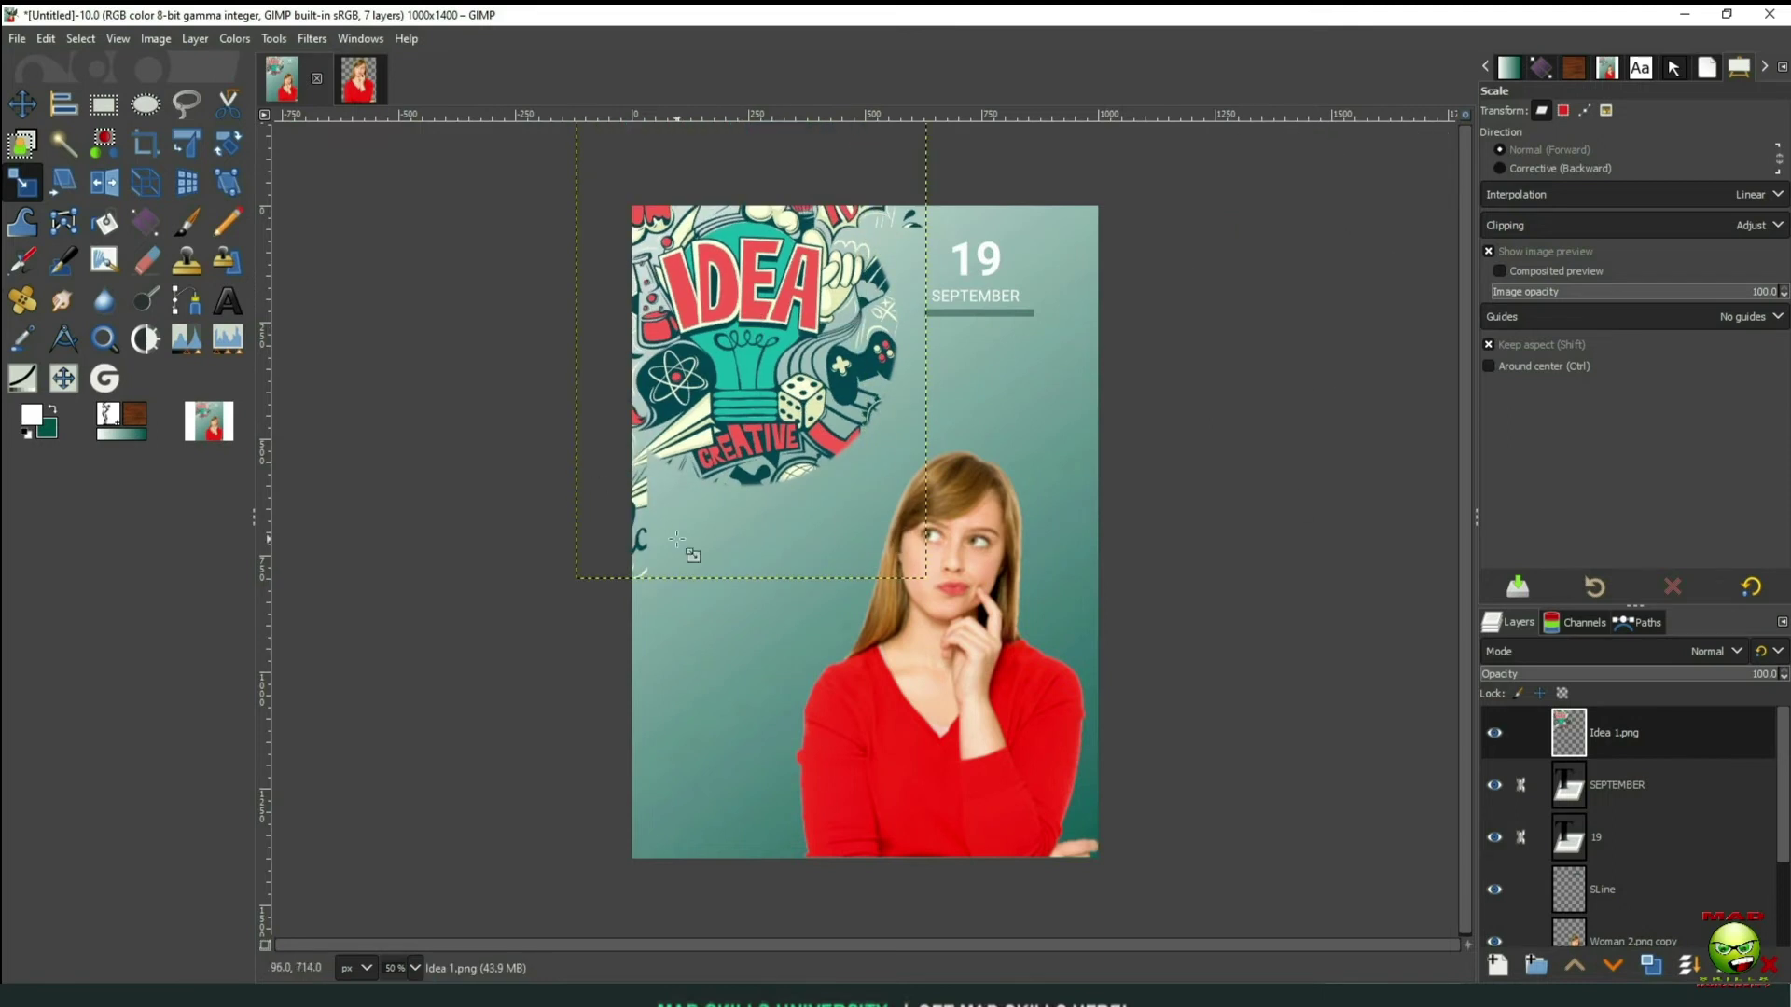
pyautogui.click(775, 403)
pyautogui.moveTo(774, 347); pyautogui.dragTo(760, 340)
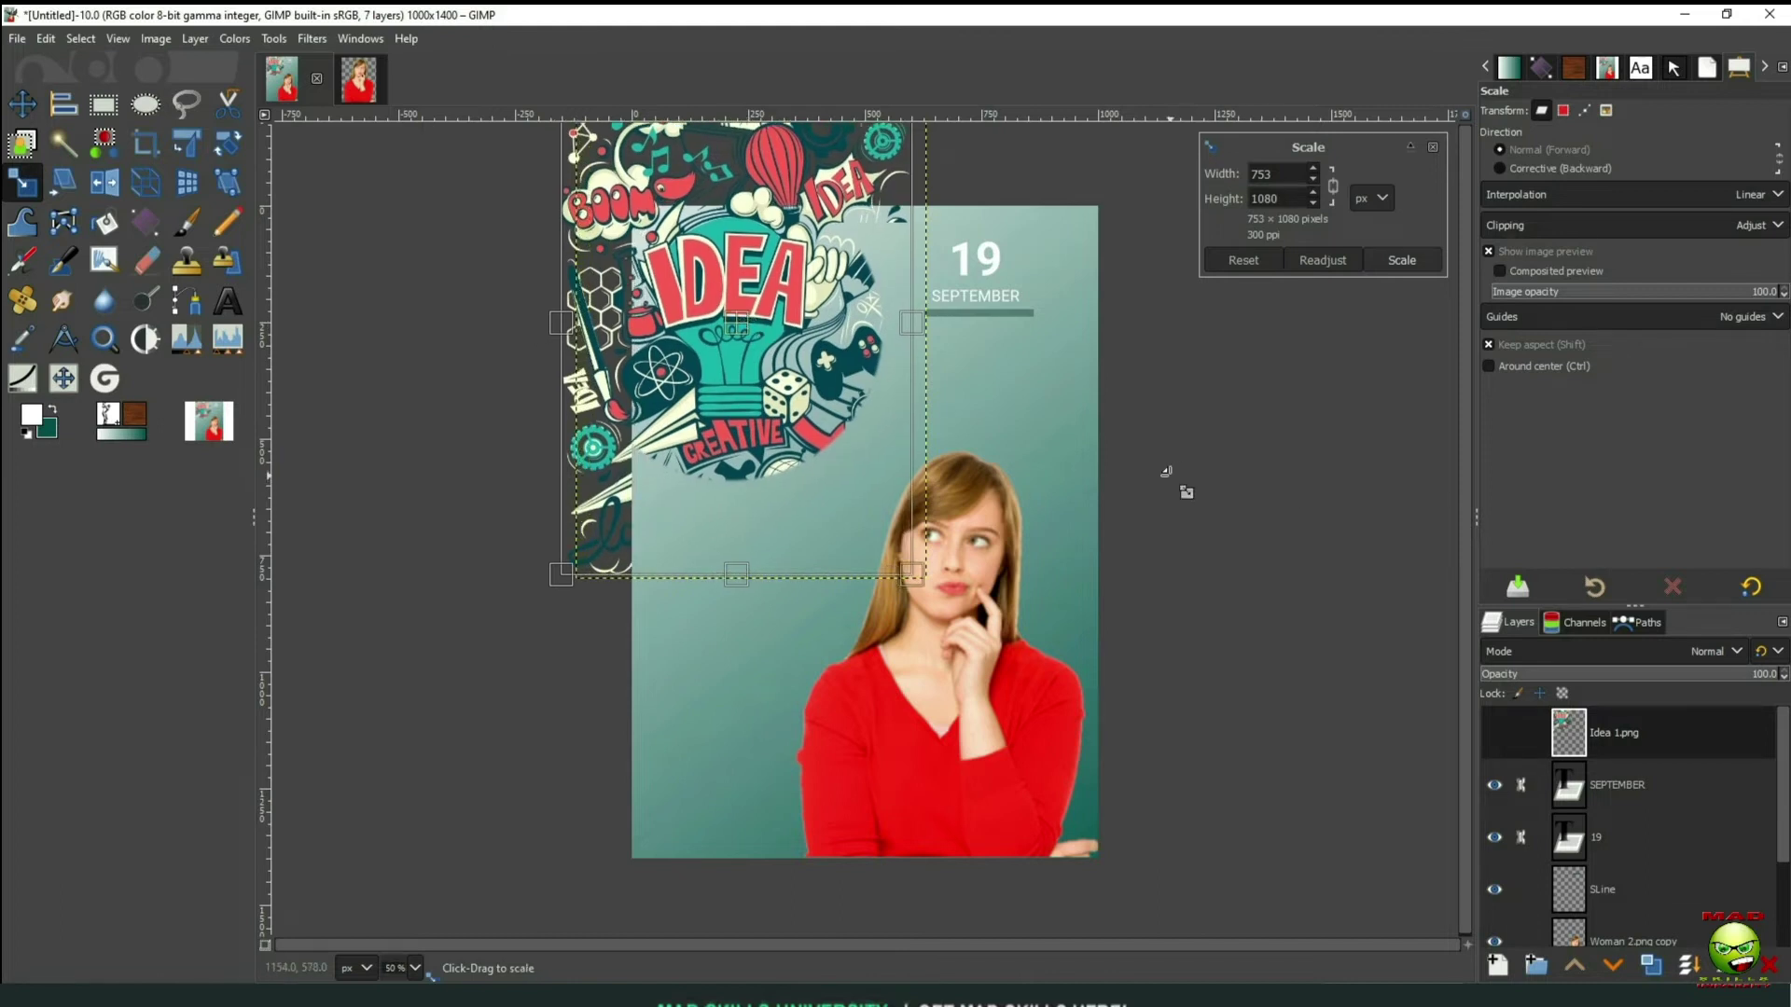
pyautogui.press('Escape')
pyautogui.scroll(-3, 1717, 849)
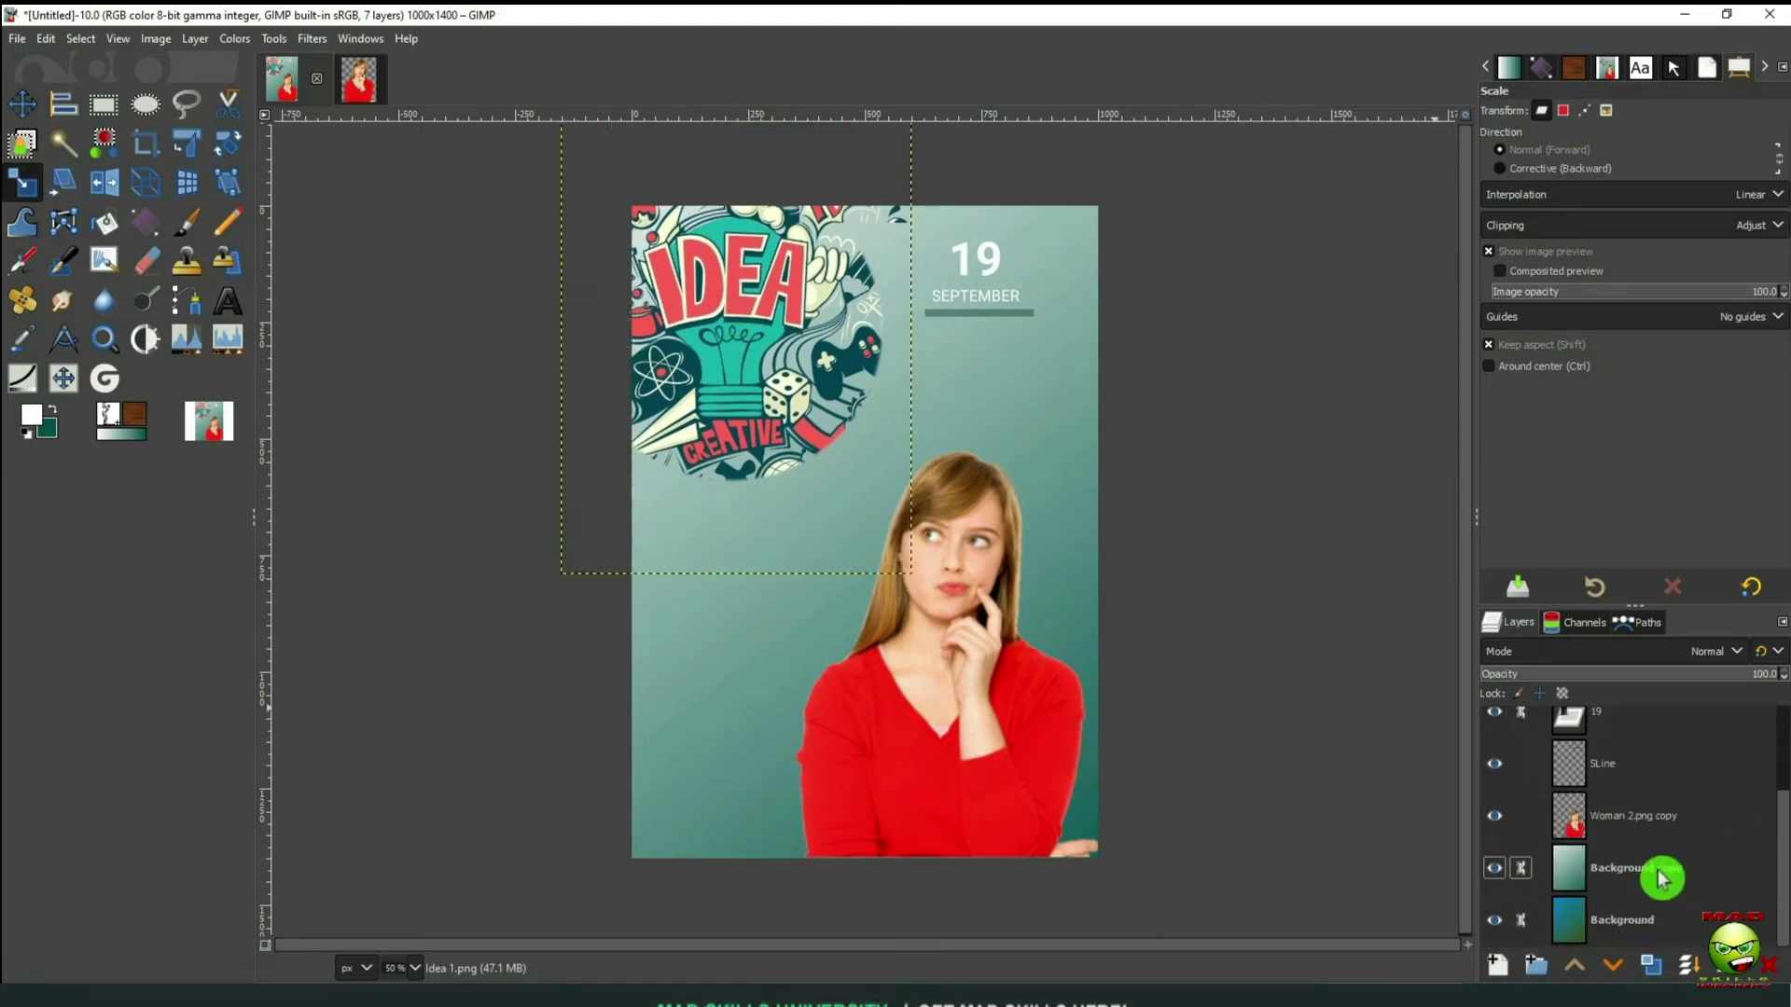
pyautogui.click(1528, 875)
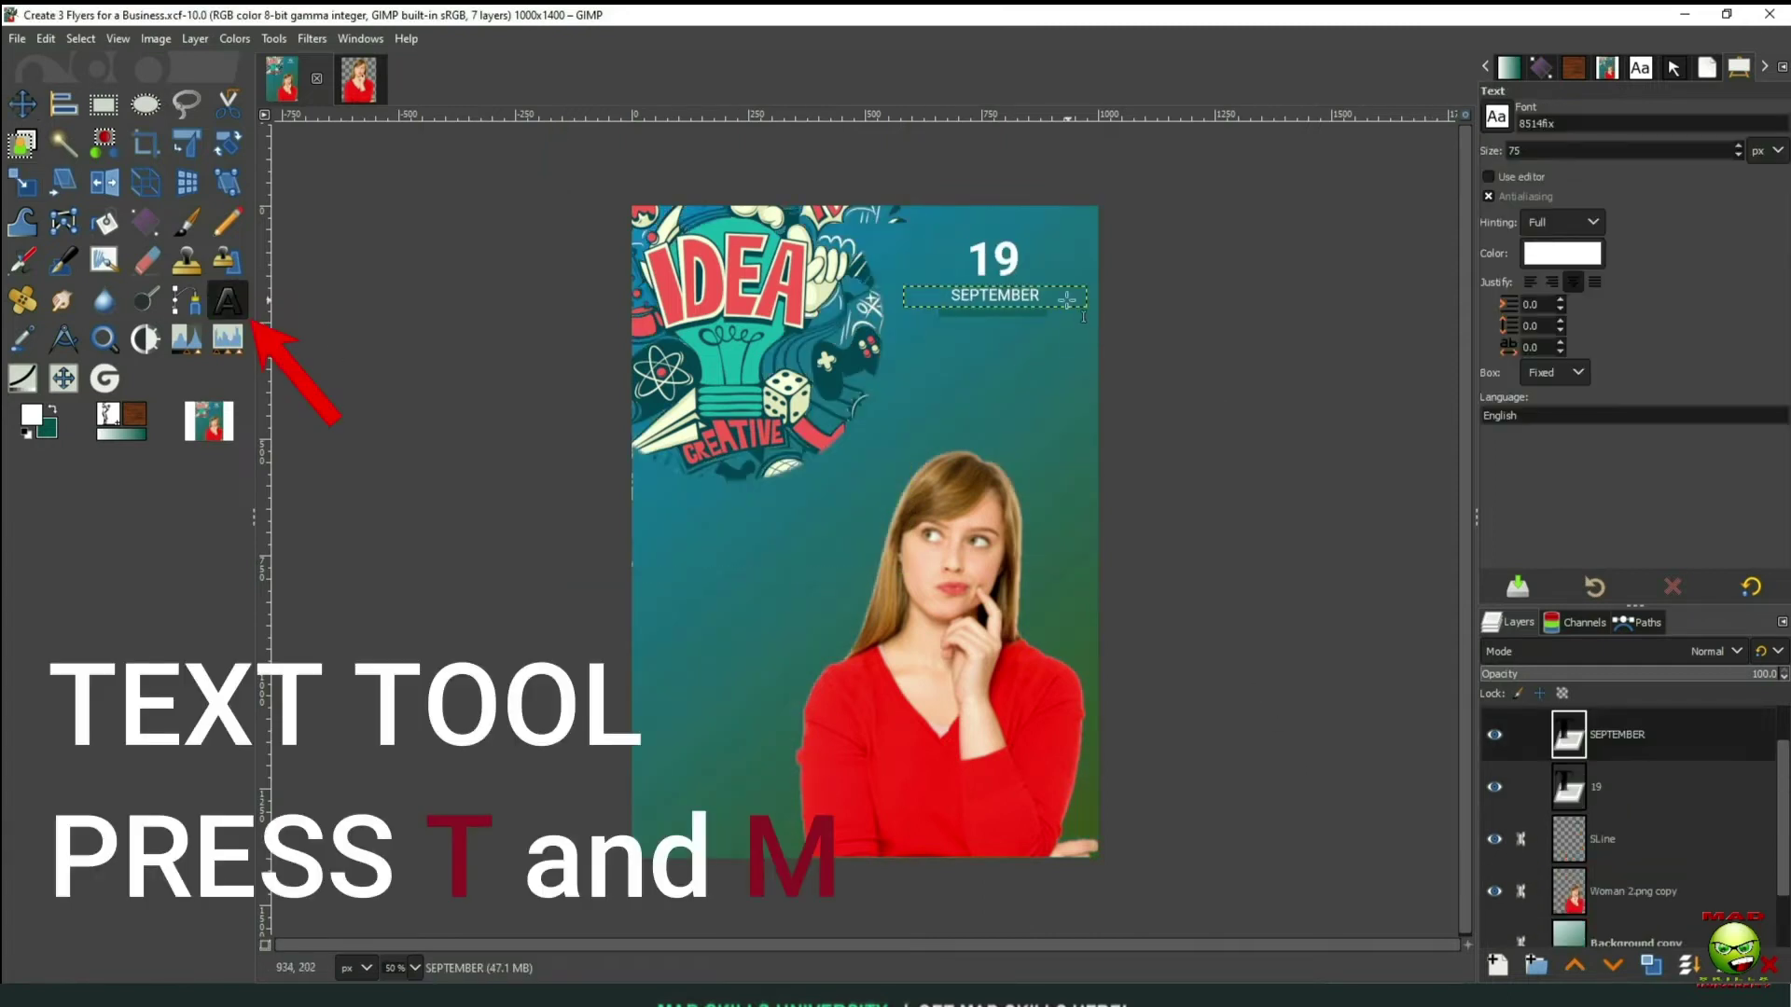
# Set the SEPTEMBER text to size 50 and the 19 to size 125
pyautogui.click(1078, 315)
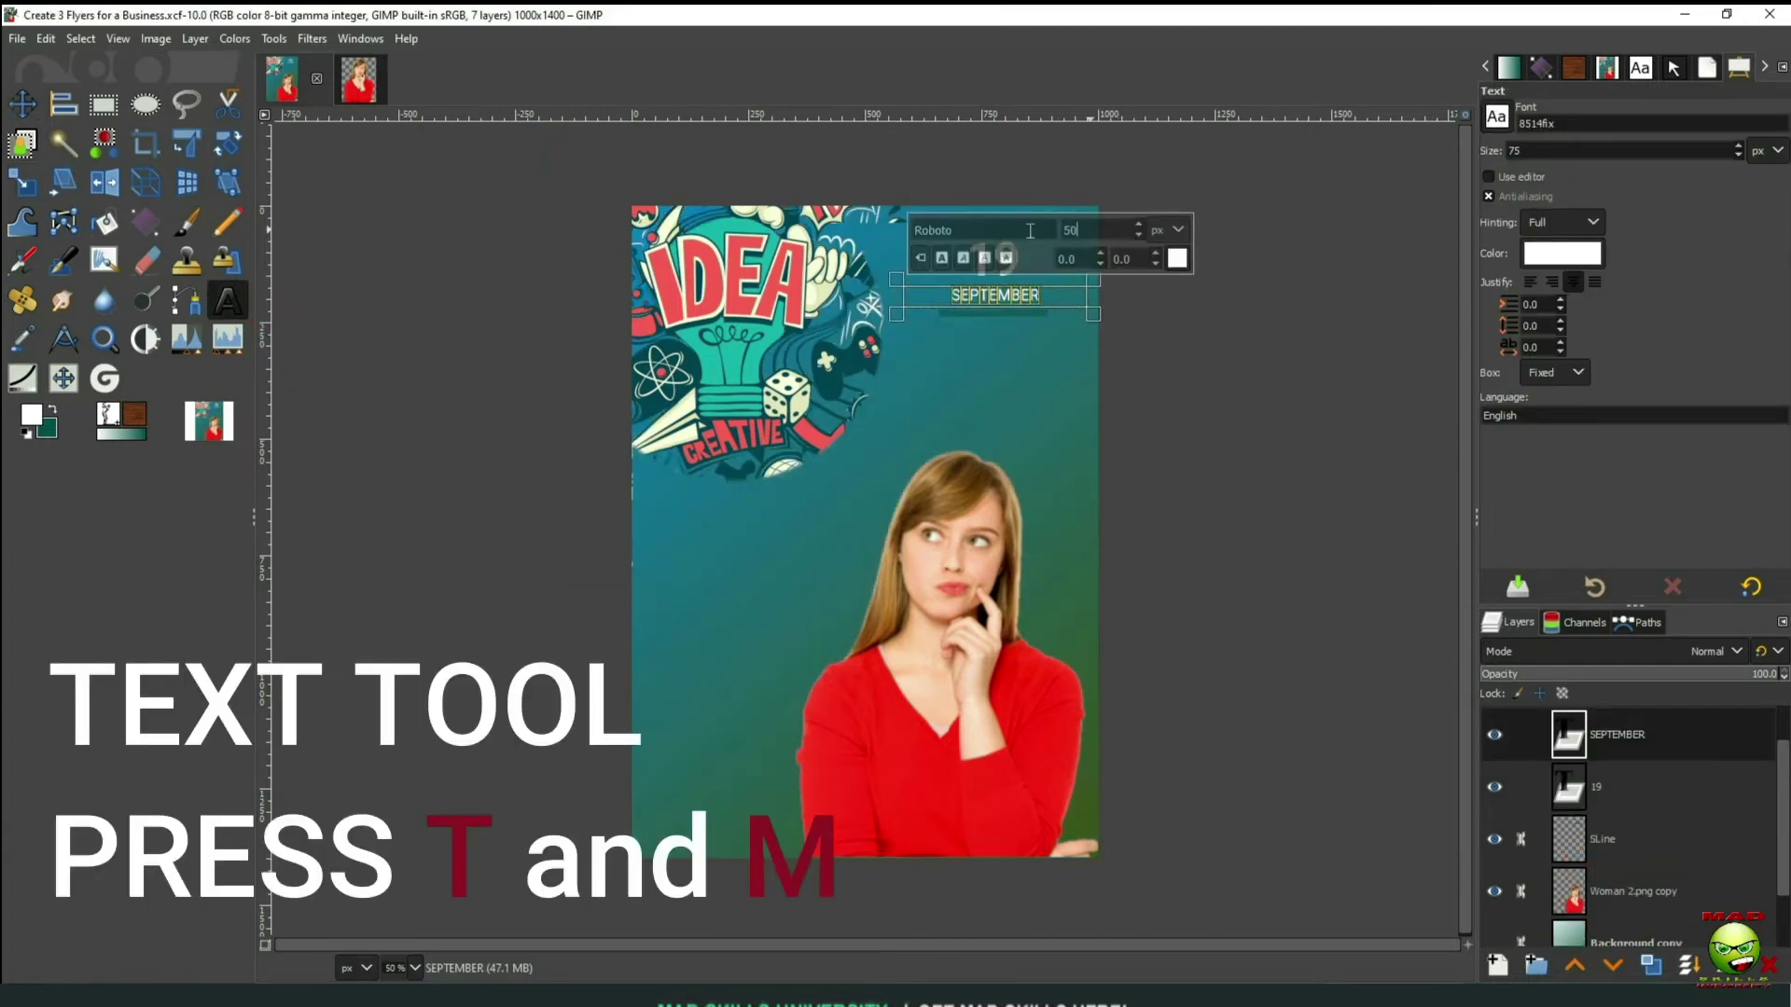
pyautogui.press('Return')
pyautogui.click(1084, 401)
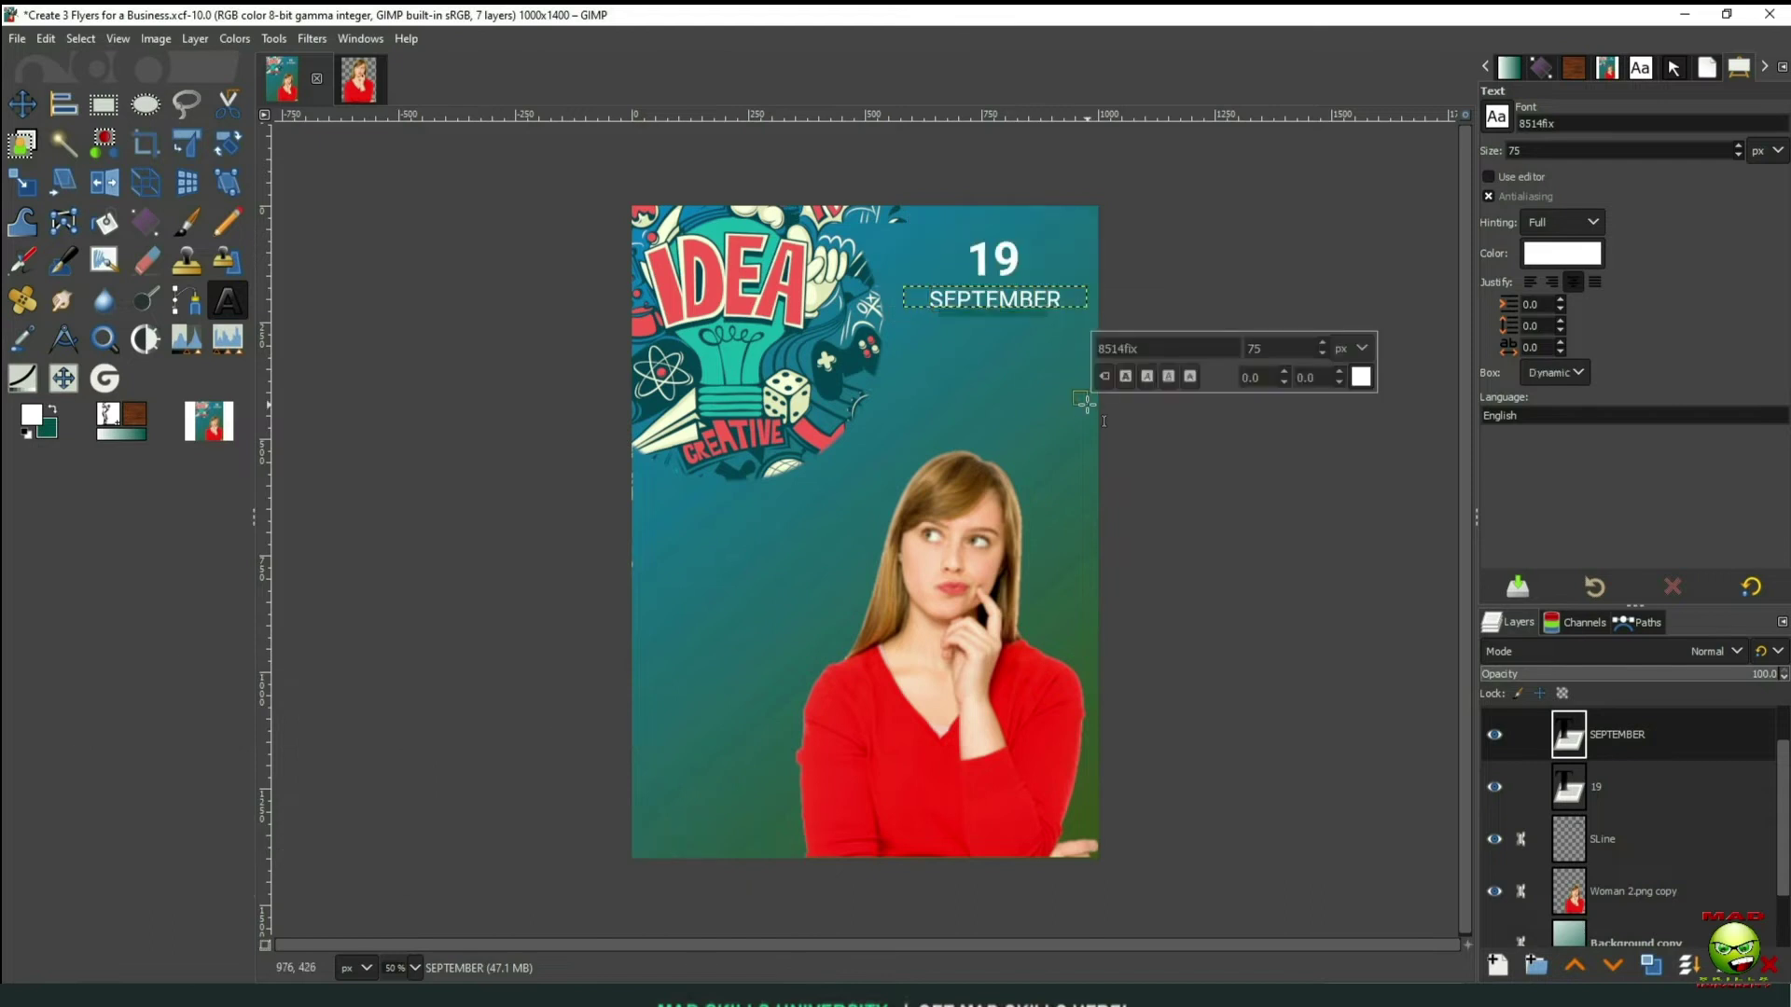
pyautogui.click(1034, 278)
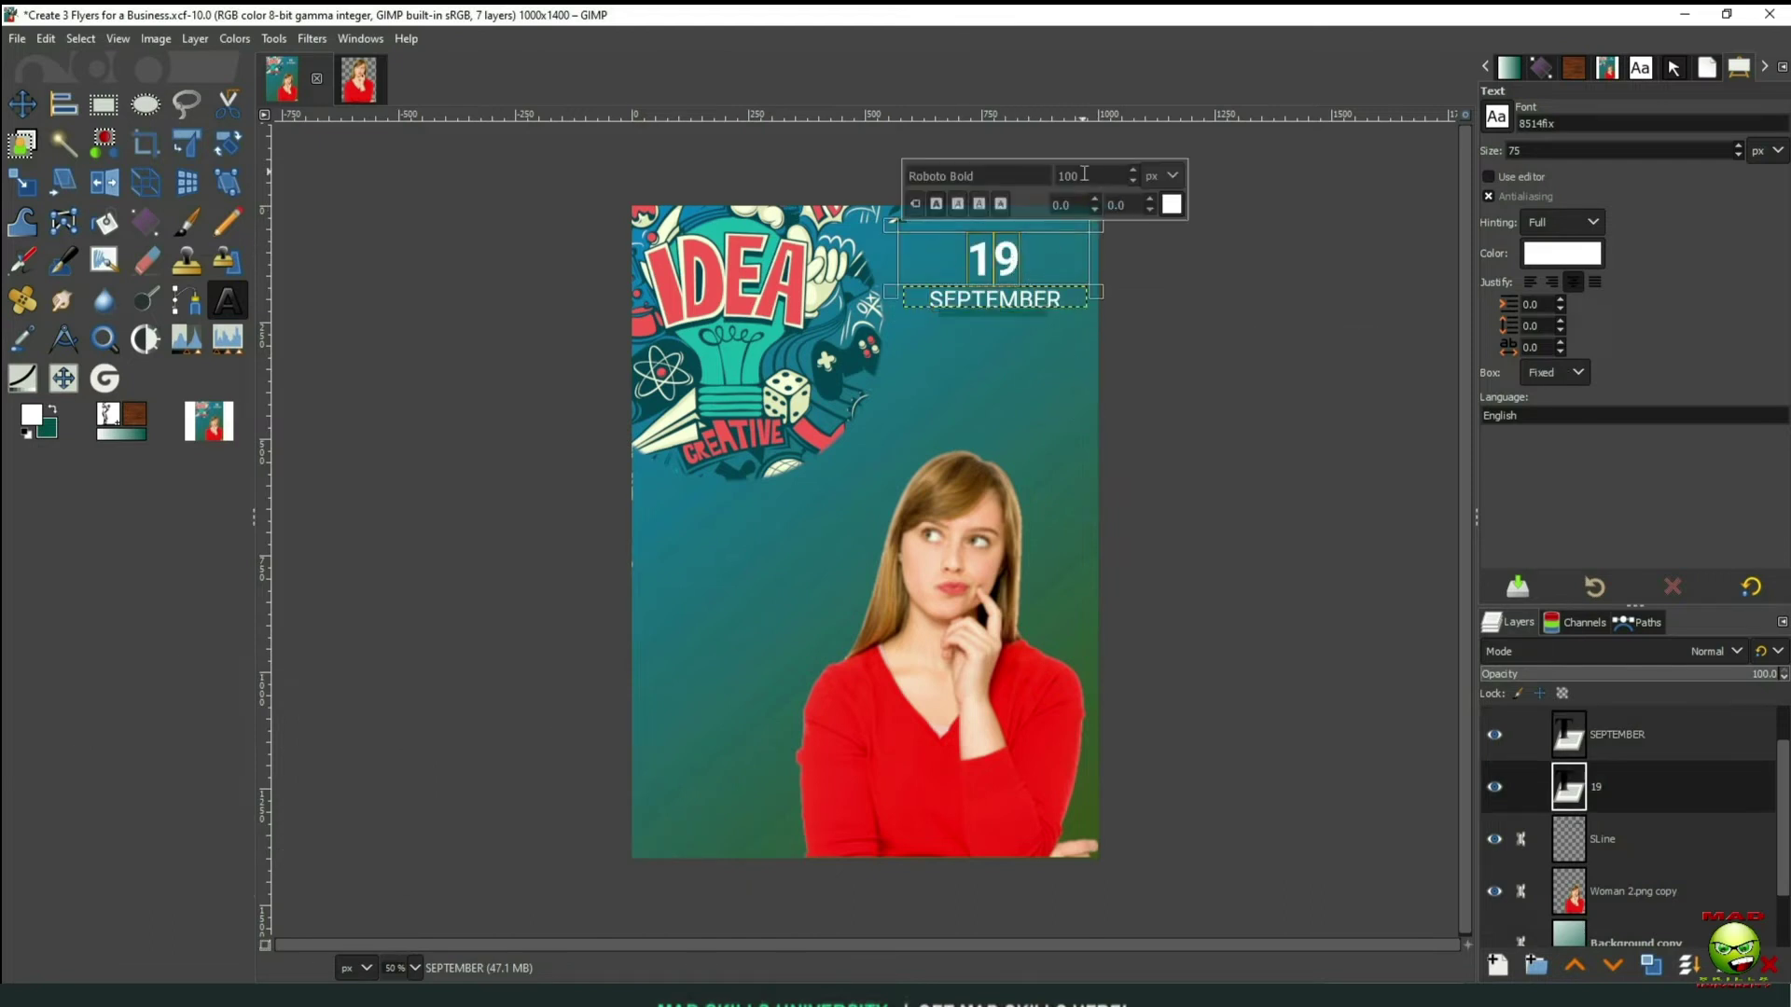
pyautogui.write('125')
pyautogui.press('Return')
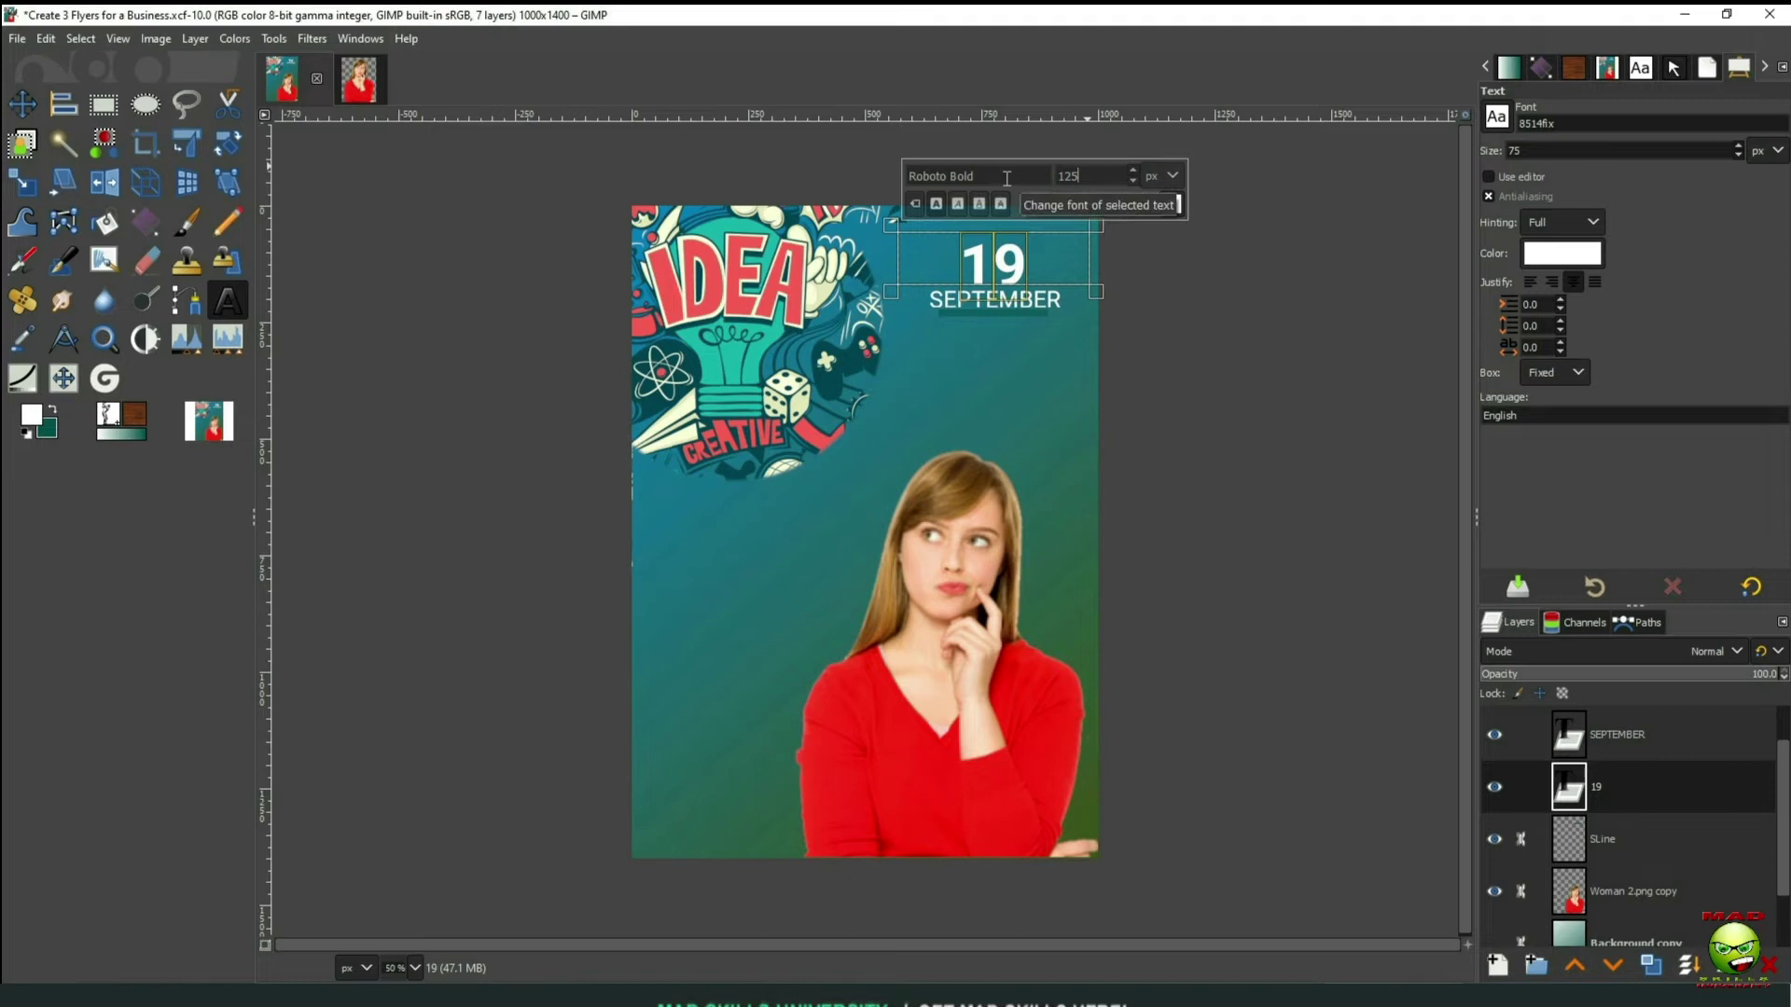
# Nudge the 19 slightly higher above SEPTEMBER with the Move tool
pyautogui.click(23, 103)
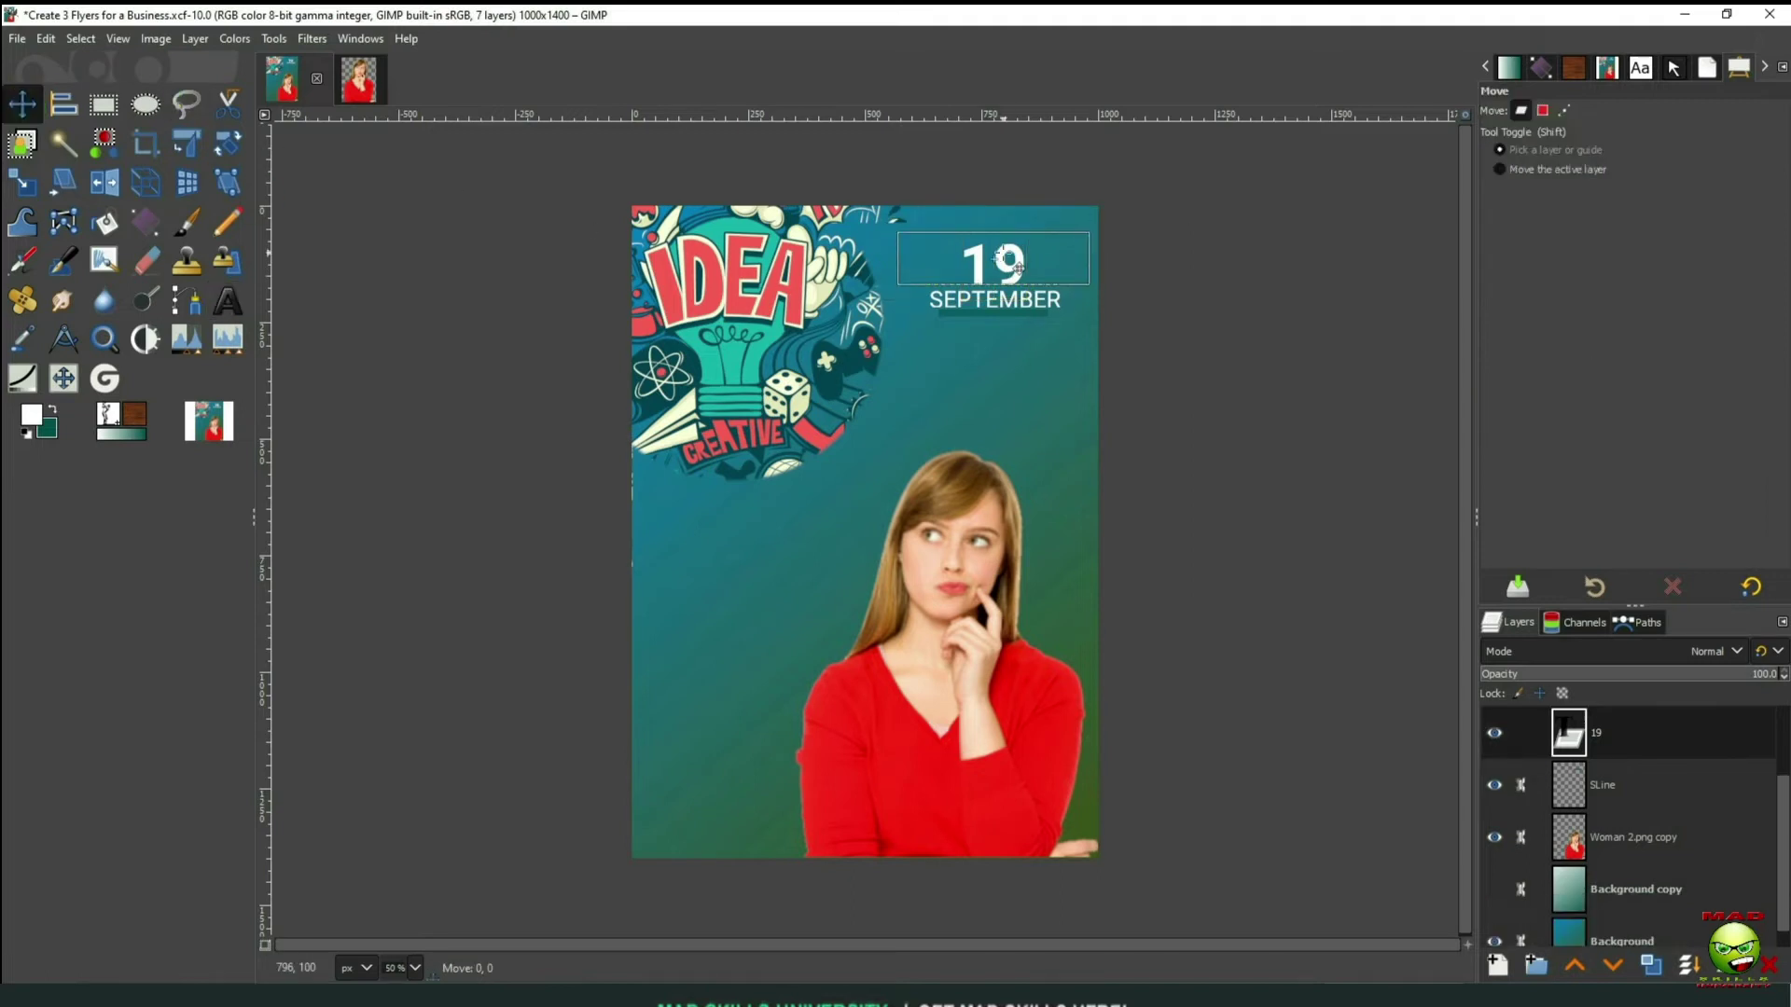
pyautogui.moveTo(1012, 265); pyautogui.dragTo(1012, 256)
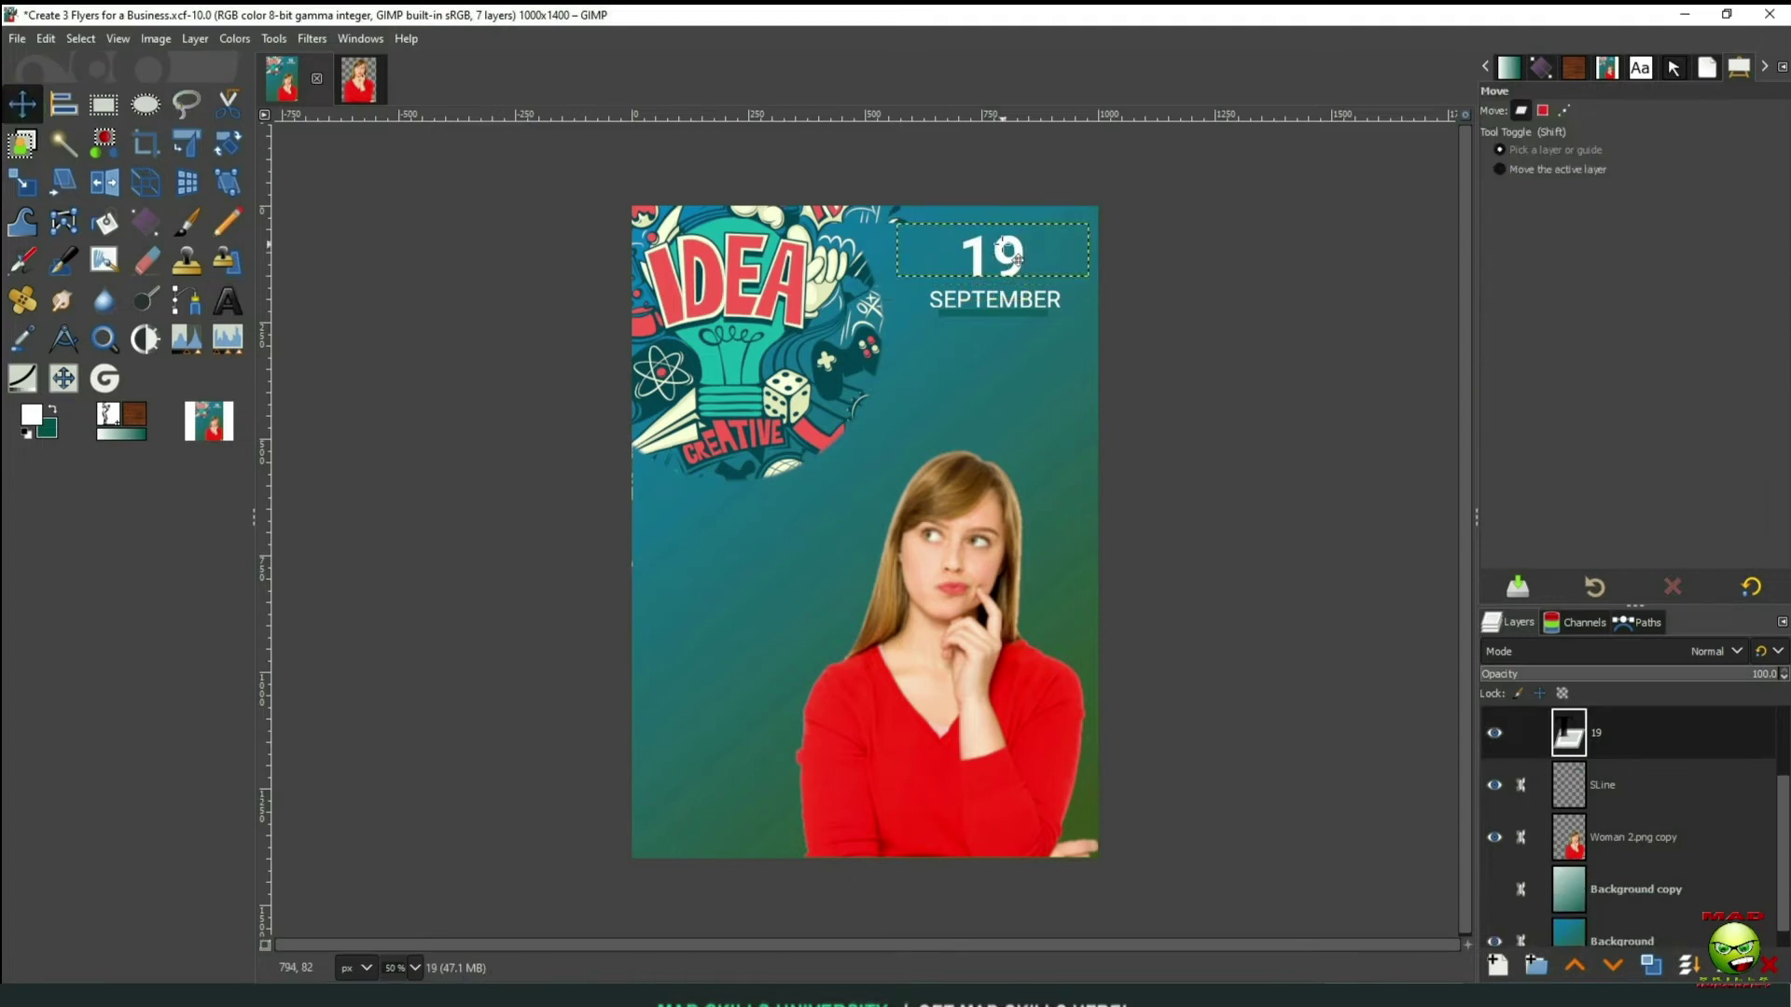
pyautogui.press('t')
pyautogui.click(1623, 939)
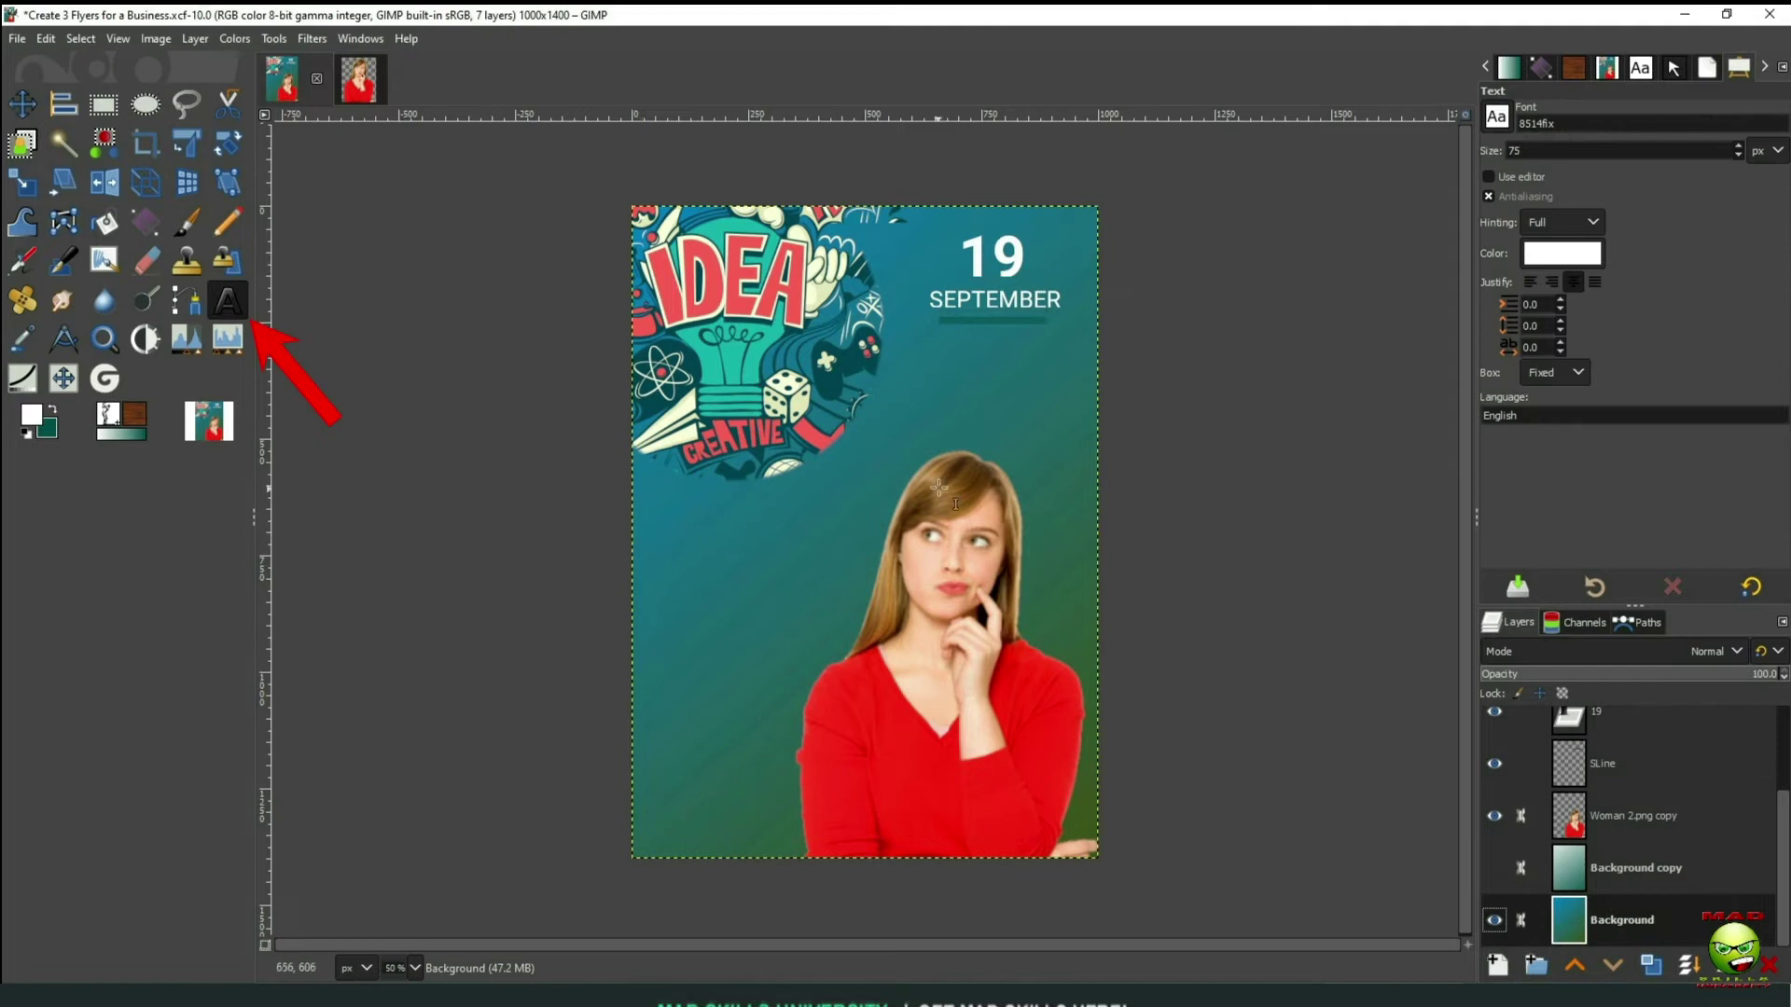
# Draw a text box below the date and type the START A BUSINESS heading
pyautogui.moveTo(901, 346); pyautogui.dragTo(1089, 385)
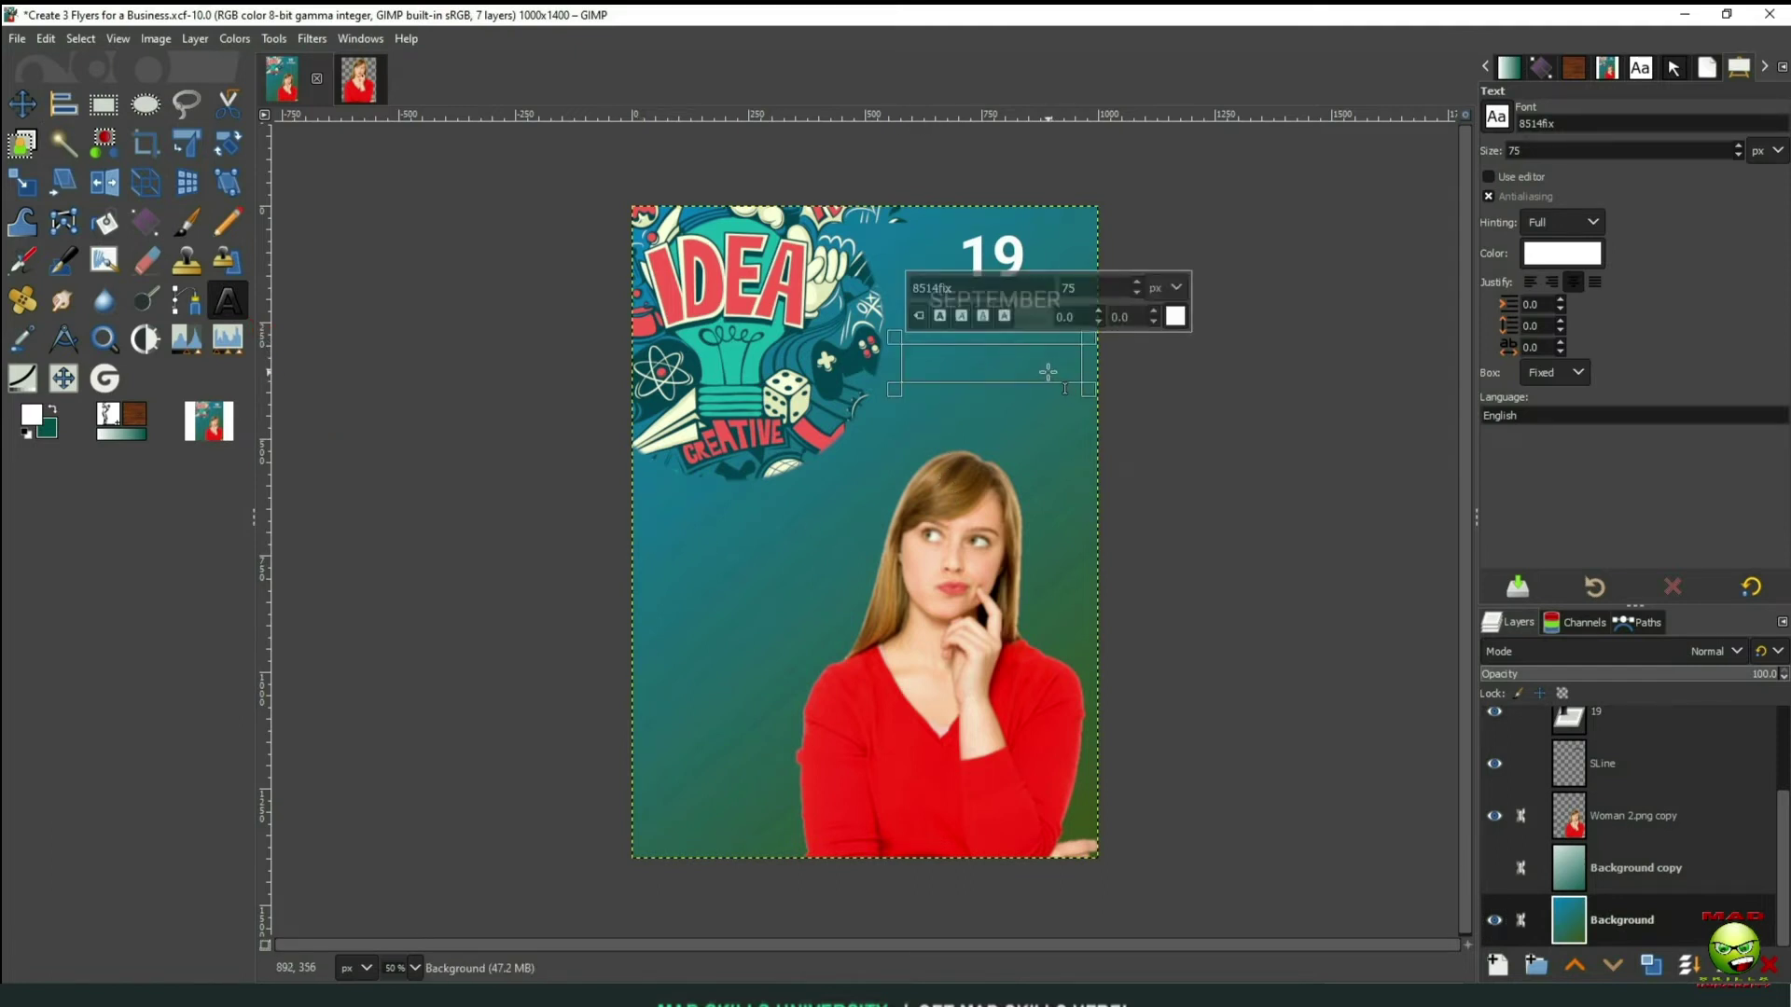
pyautogui.write('START A')
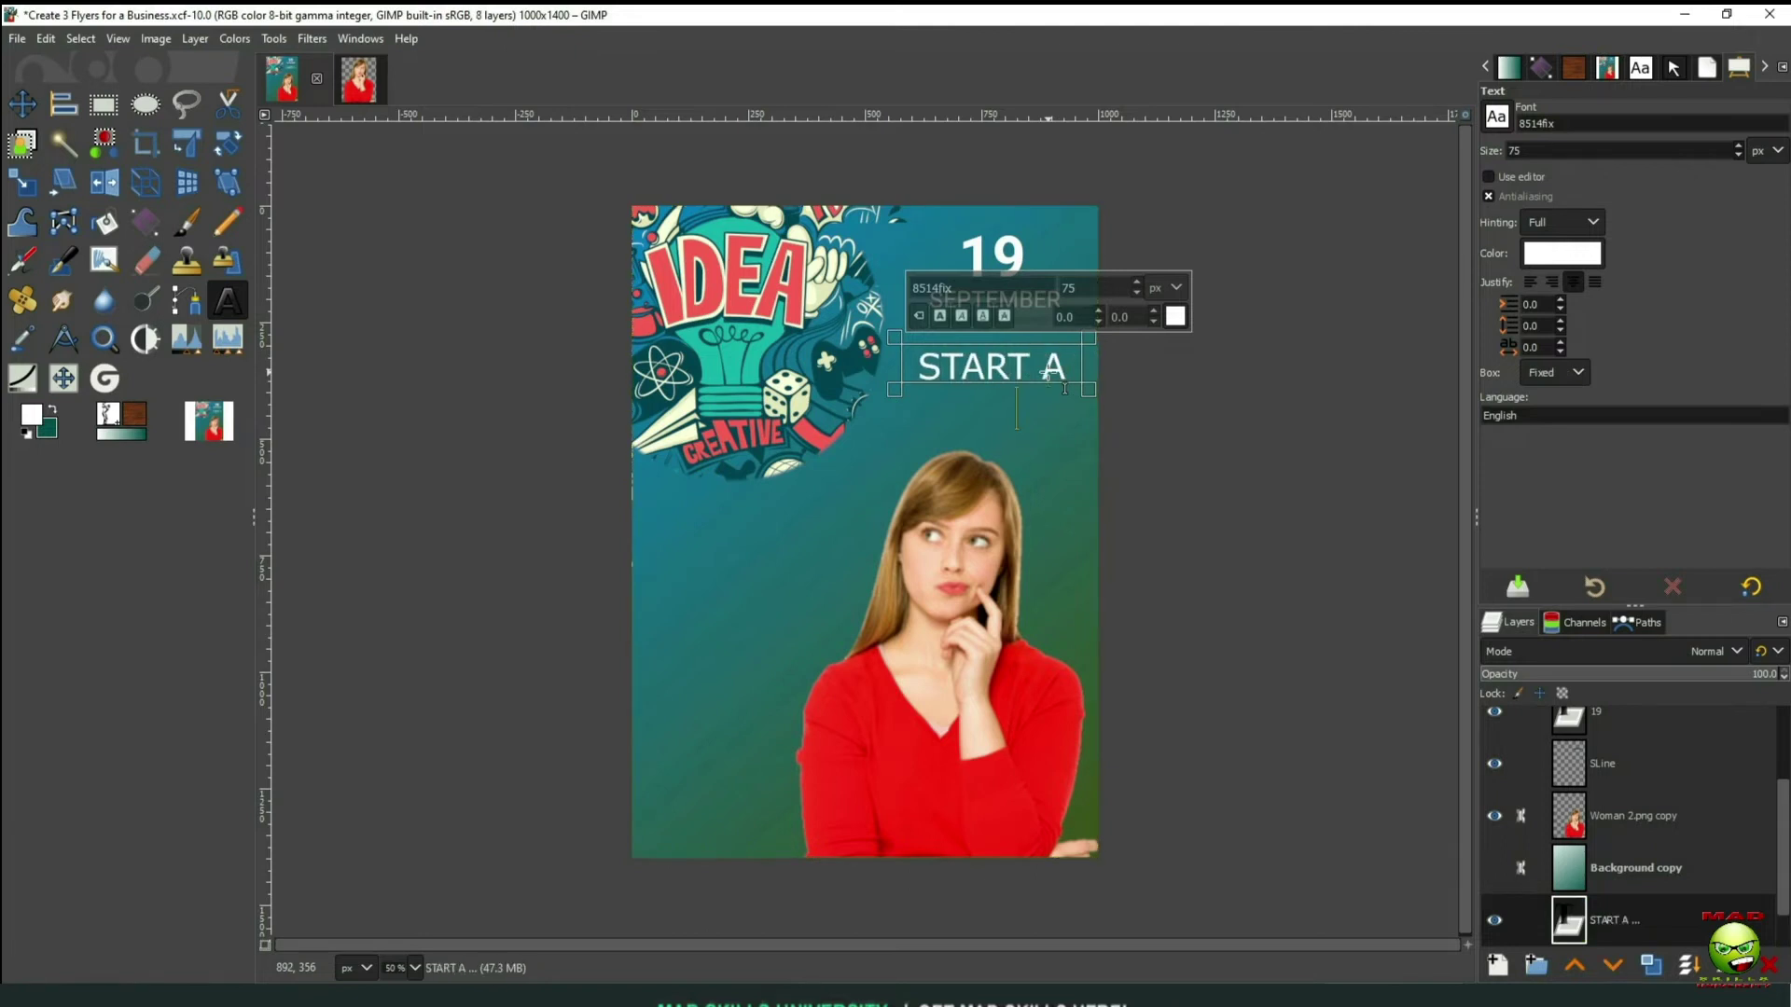
pyautogui.moveTo(1107, 408); pyautogui.dragTo(1115, 472)
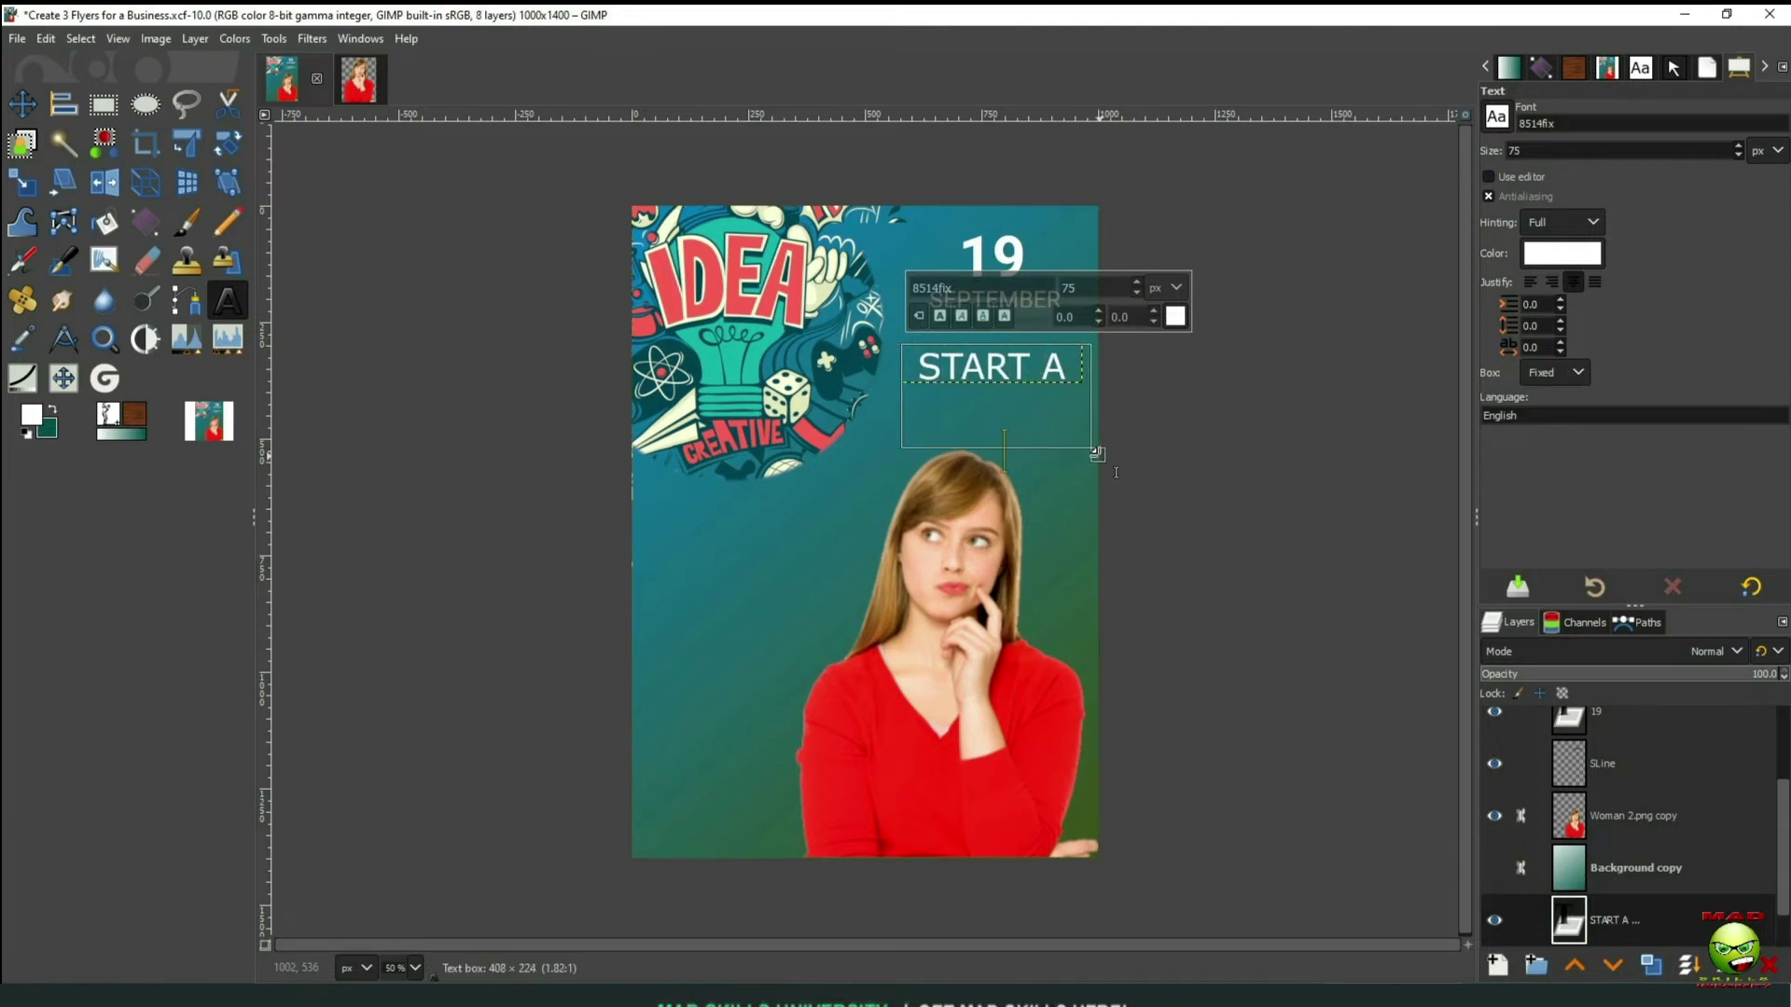
pyautogui.write('BUSINESSm')
pyautogui.hotkey('shift', 'ctrl', 'j')
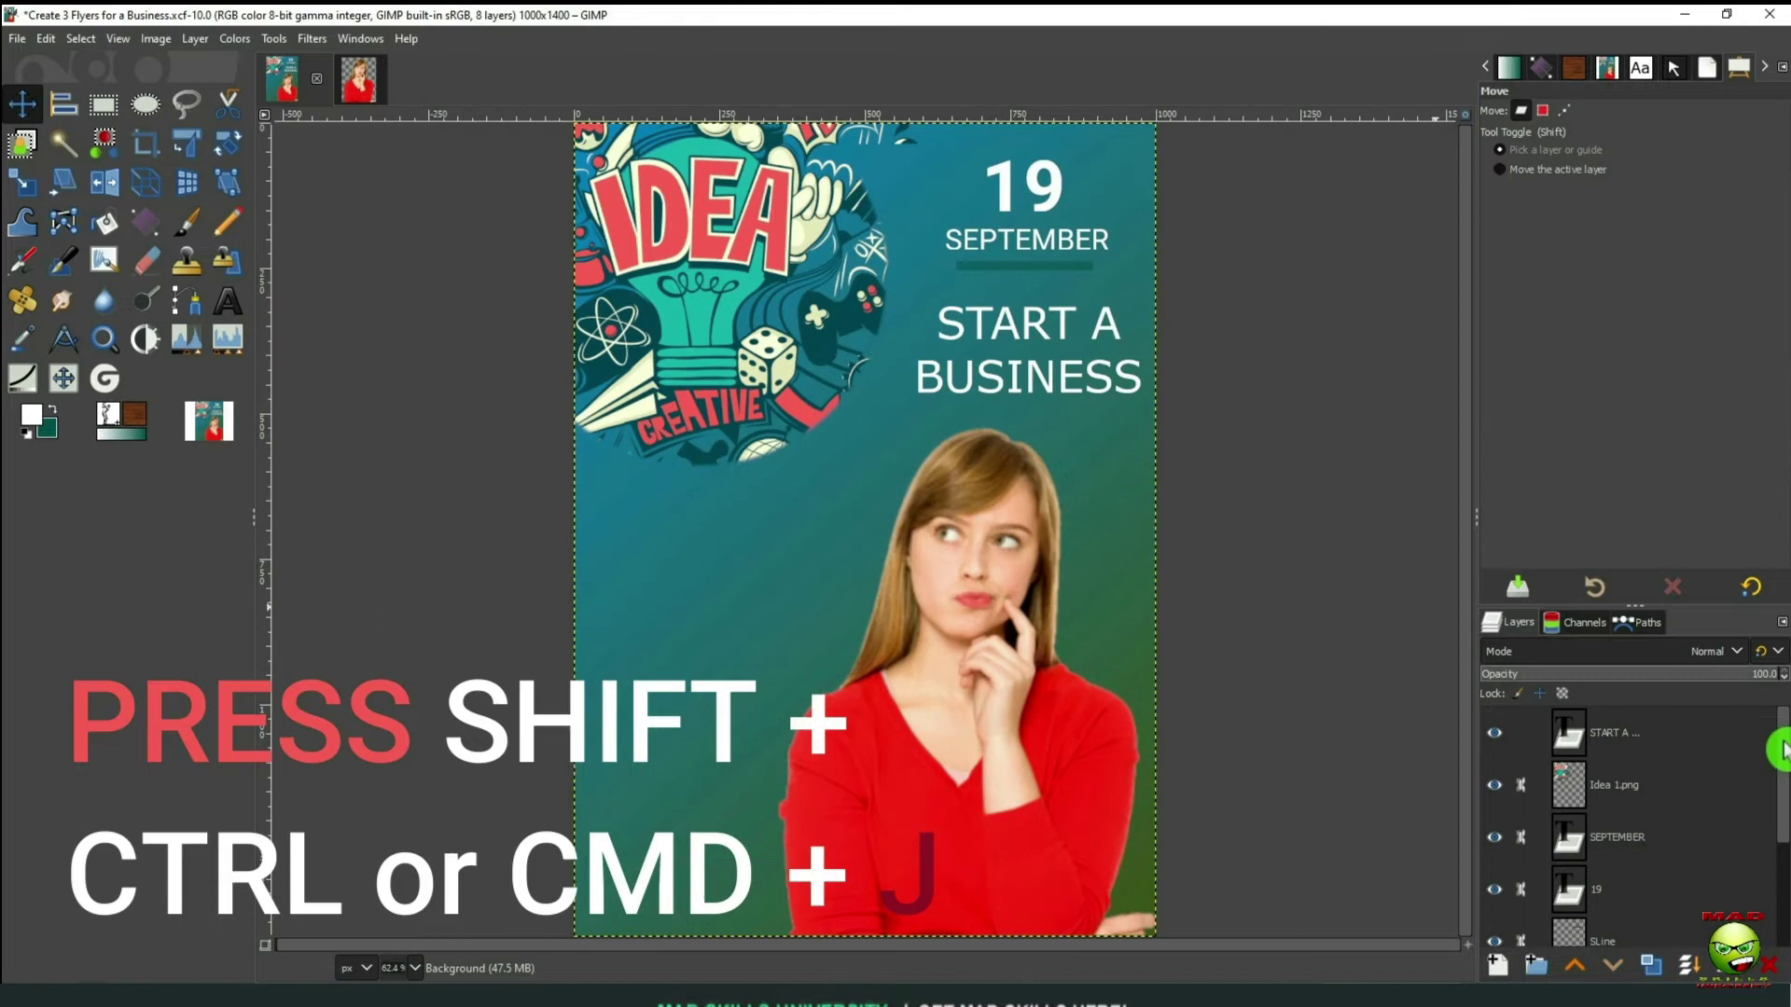
# Reopen the START A BUSINESS layer for editing and adjust its text box width
pyautogui.click(1672, 734)
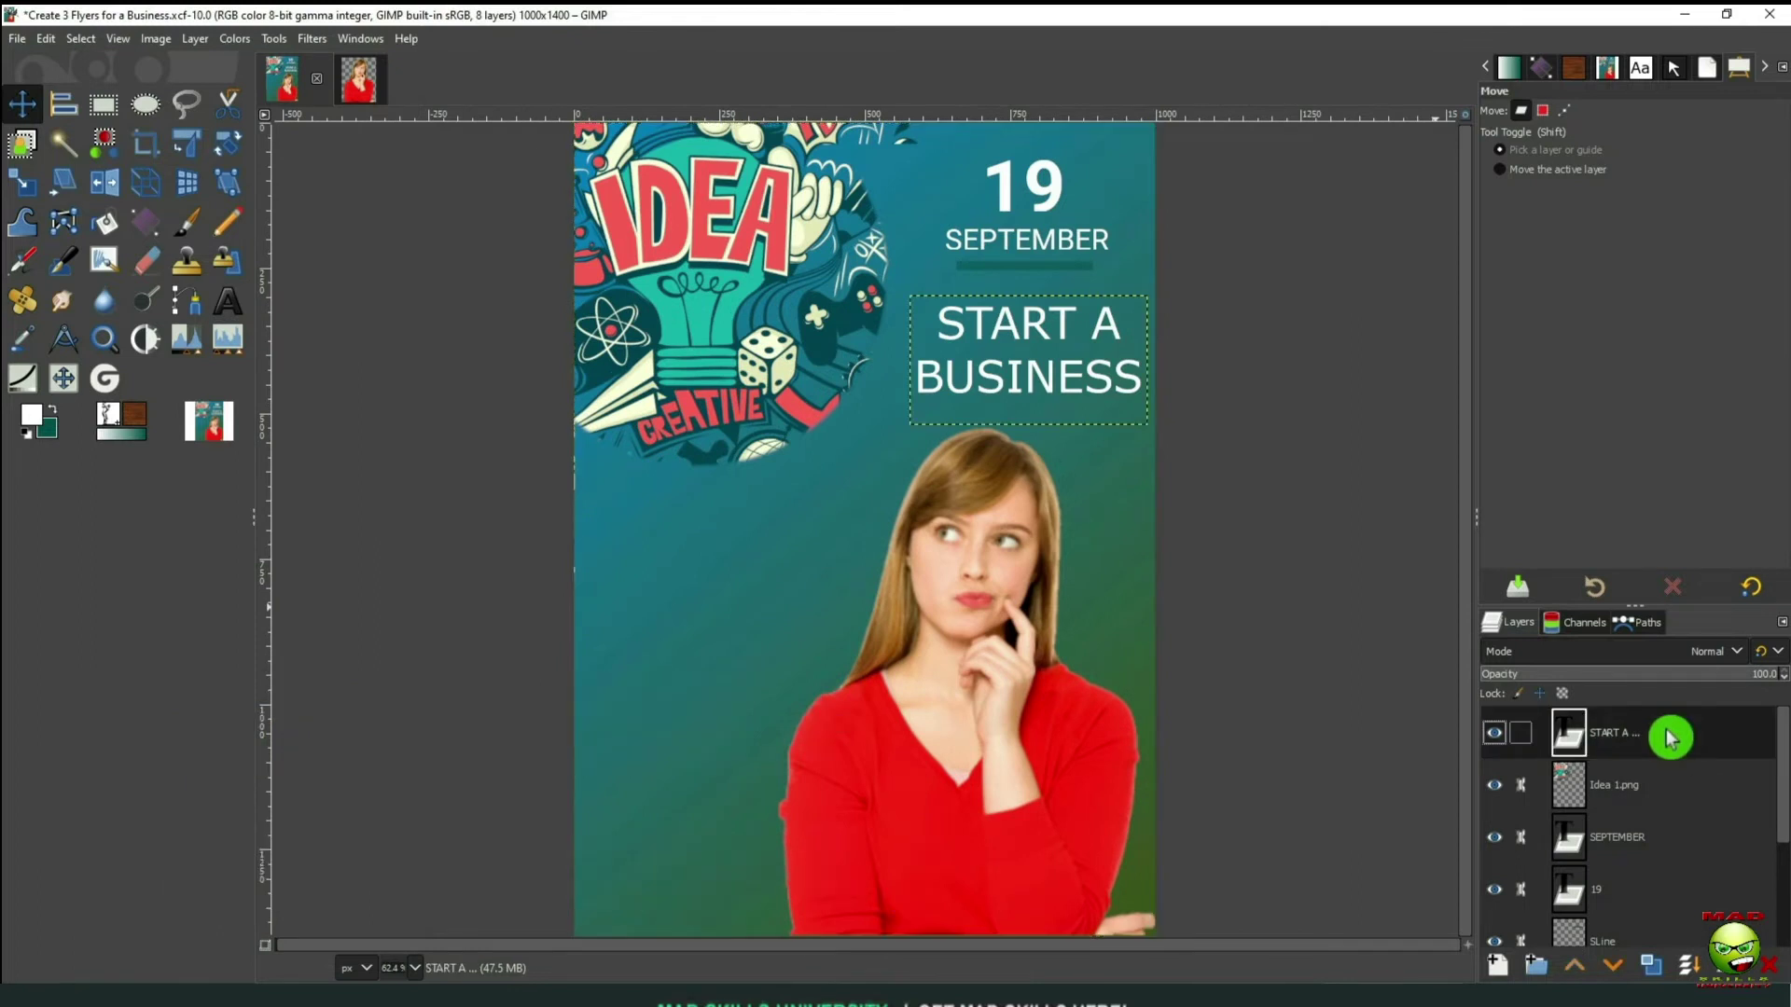
pyautogui.doubleClick(1574, 741)
pyautogui.moveTo(907, 292); pyautogui.dragTo(898, 292)
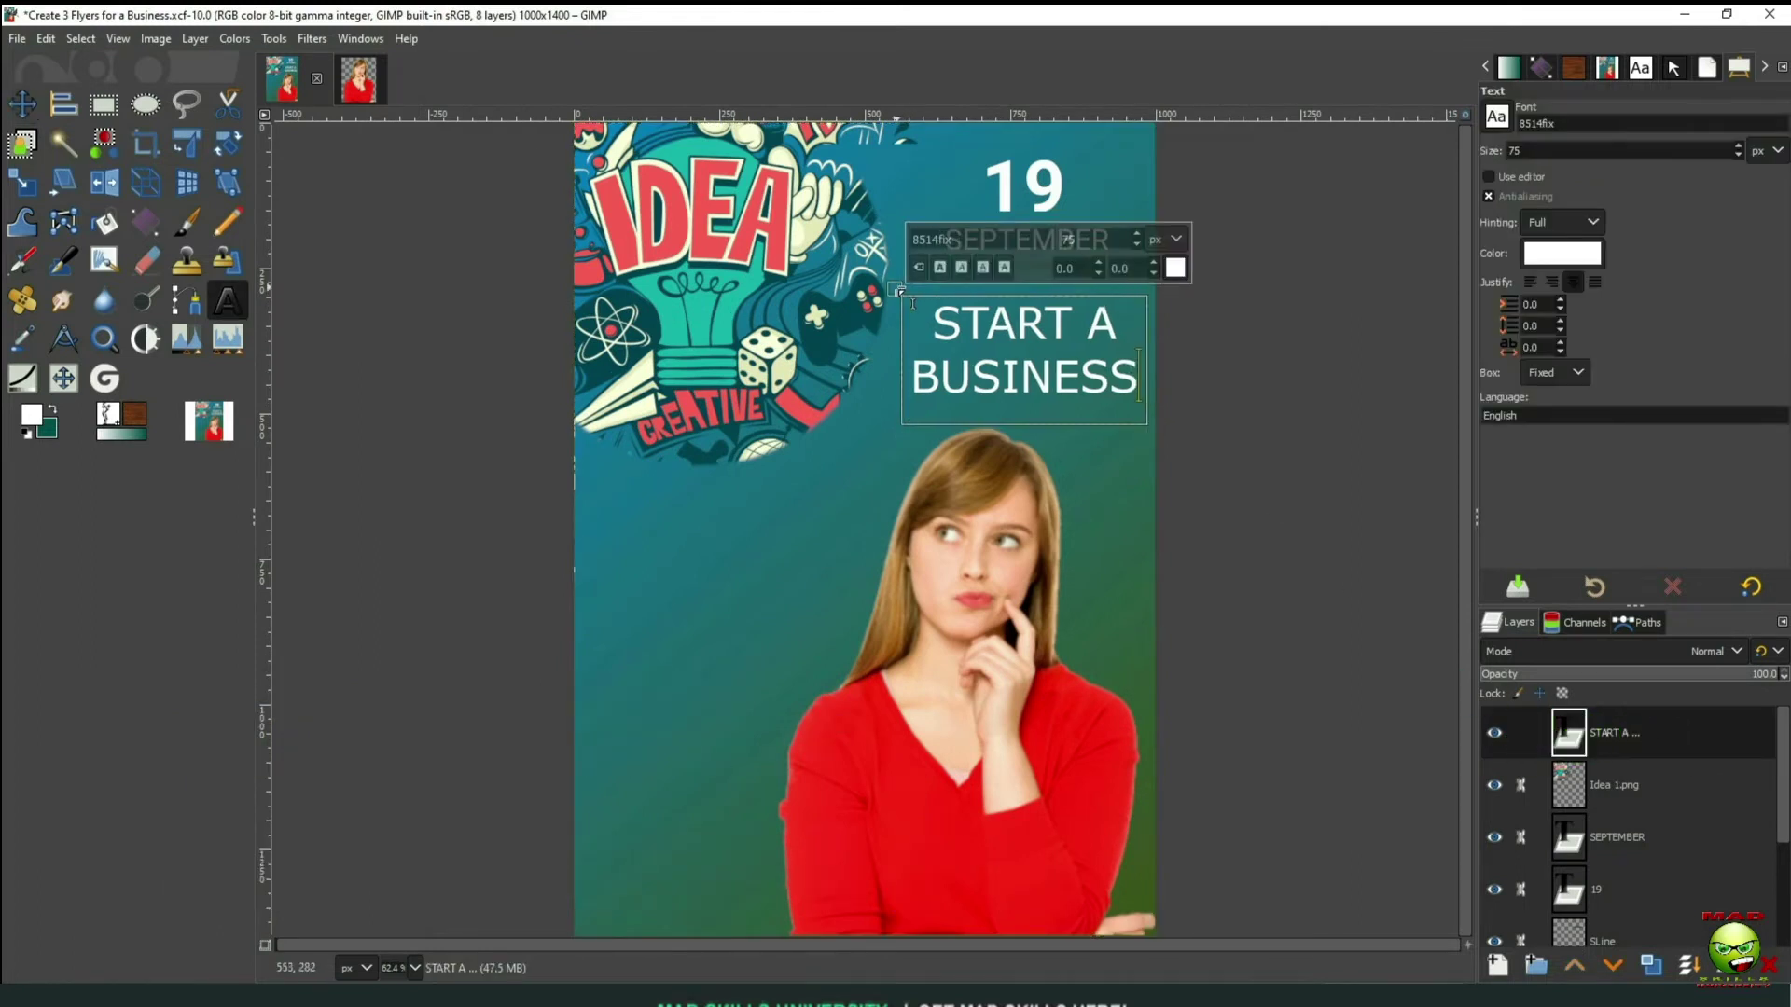
pyautogui.moveTo(1166, 293); pyautogui.dragTo(1156, 293)
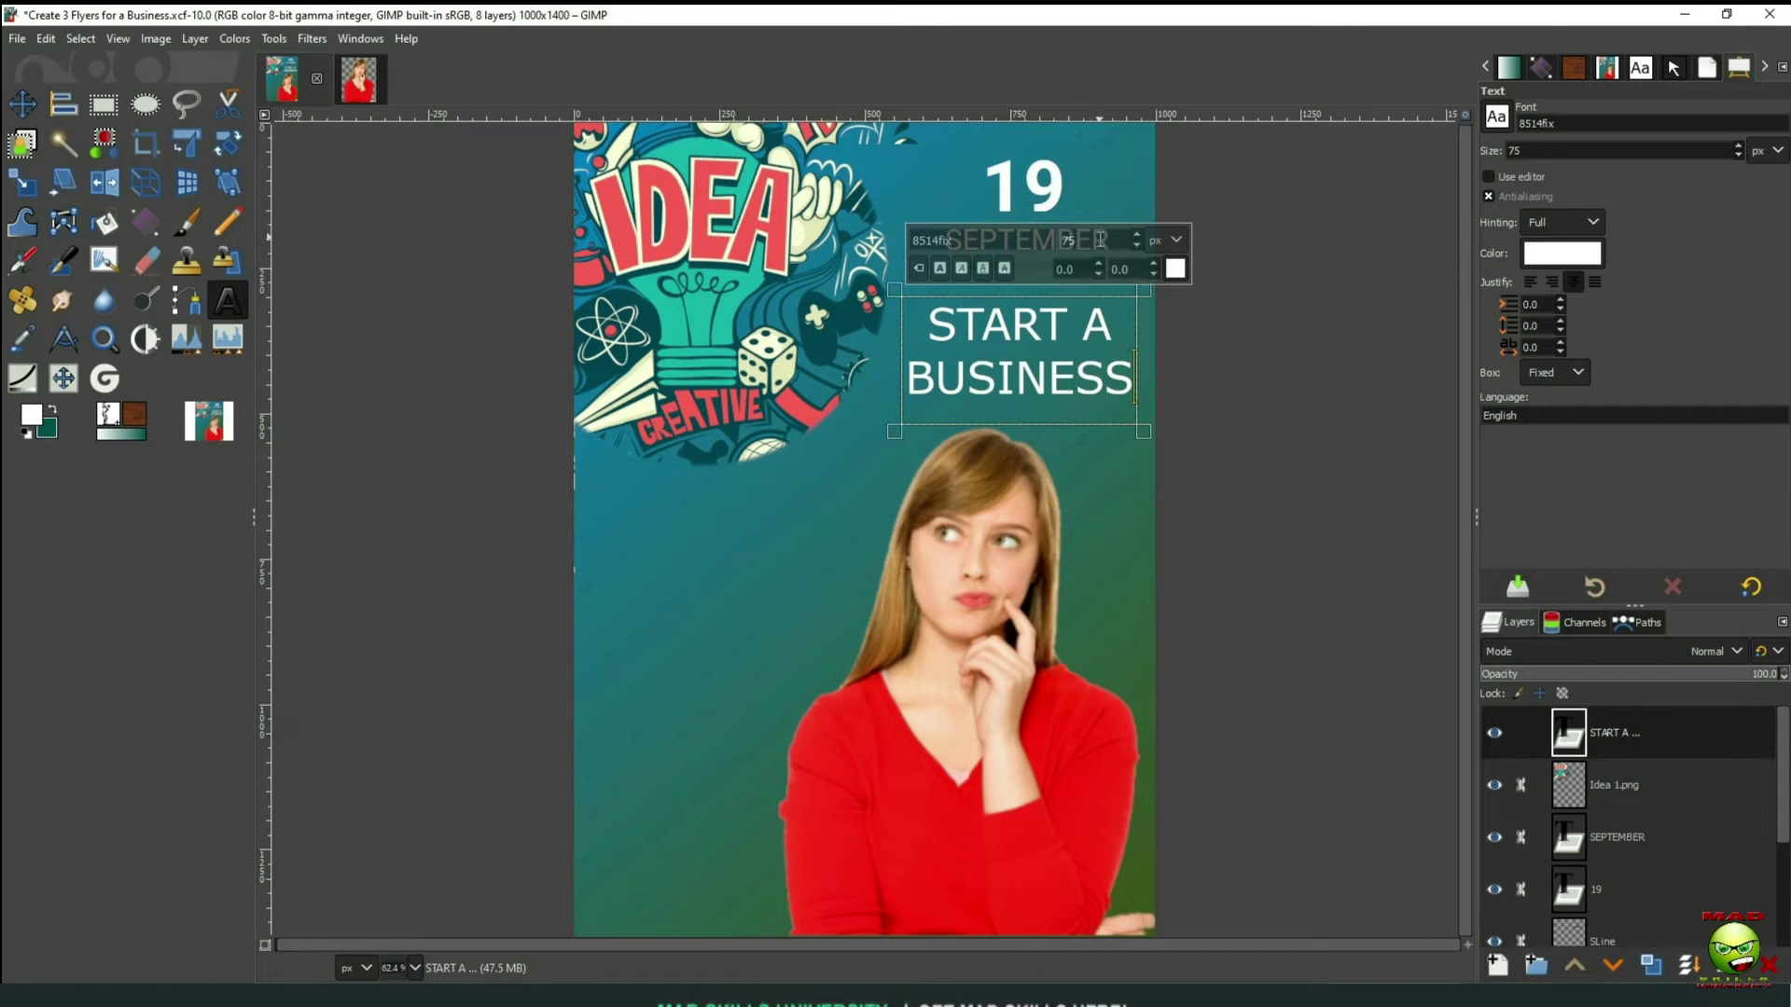
pyautogui.click(887, 244)
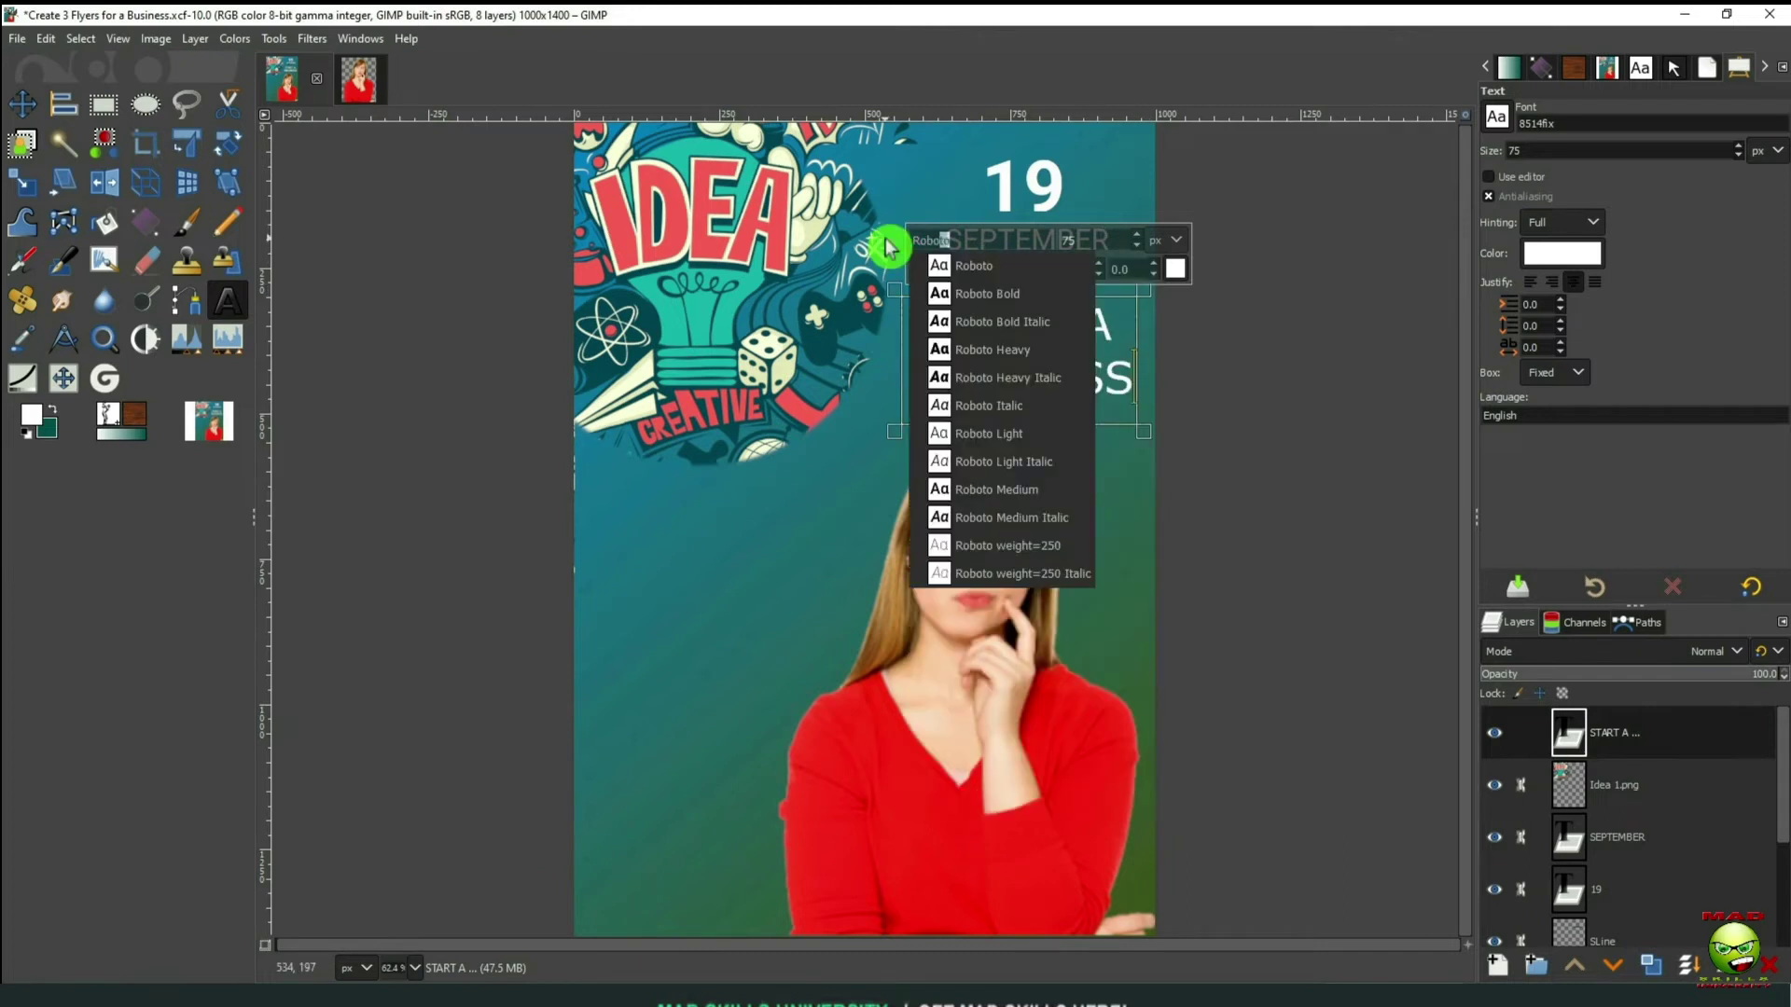
pyautogui.click(974, 371)
# Set the heading to Roboto Bold size 90 and widen the box so BUSINESS fits
pyautogui.hotkey('ctrl', 'a')
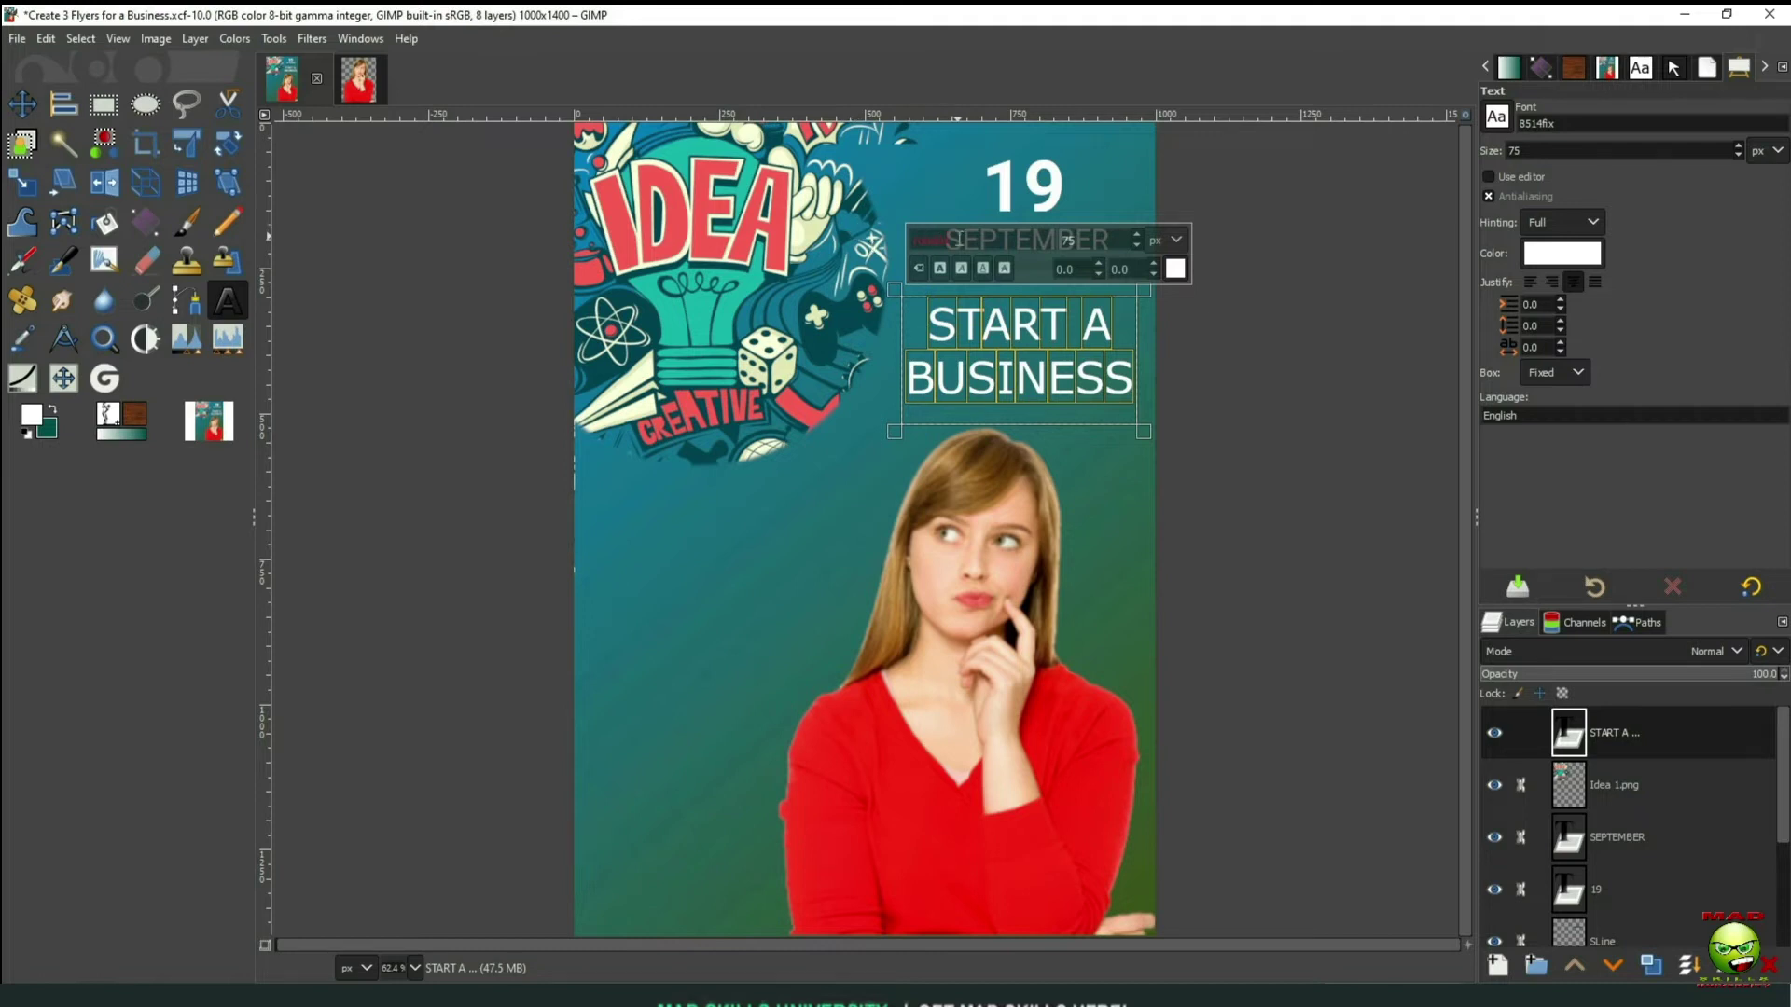
pyautogui.click(992, 259)
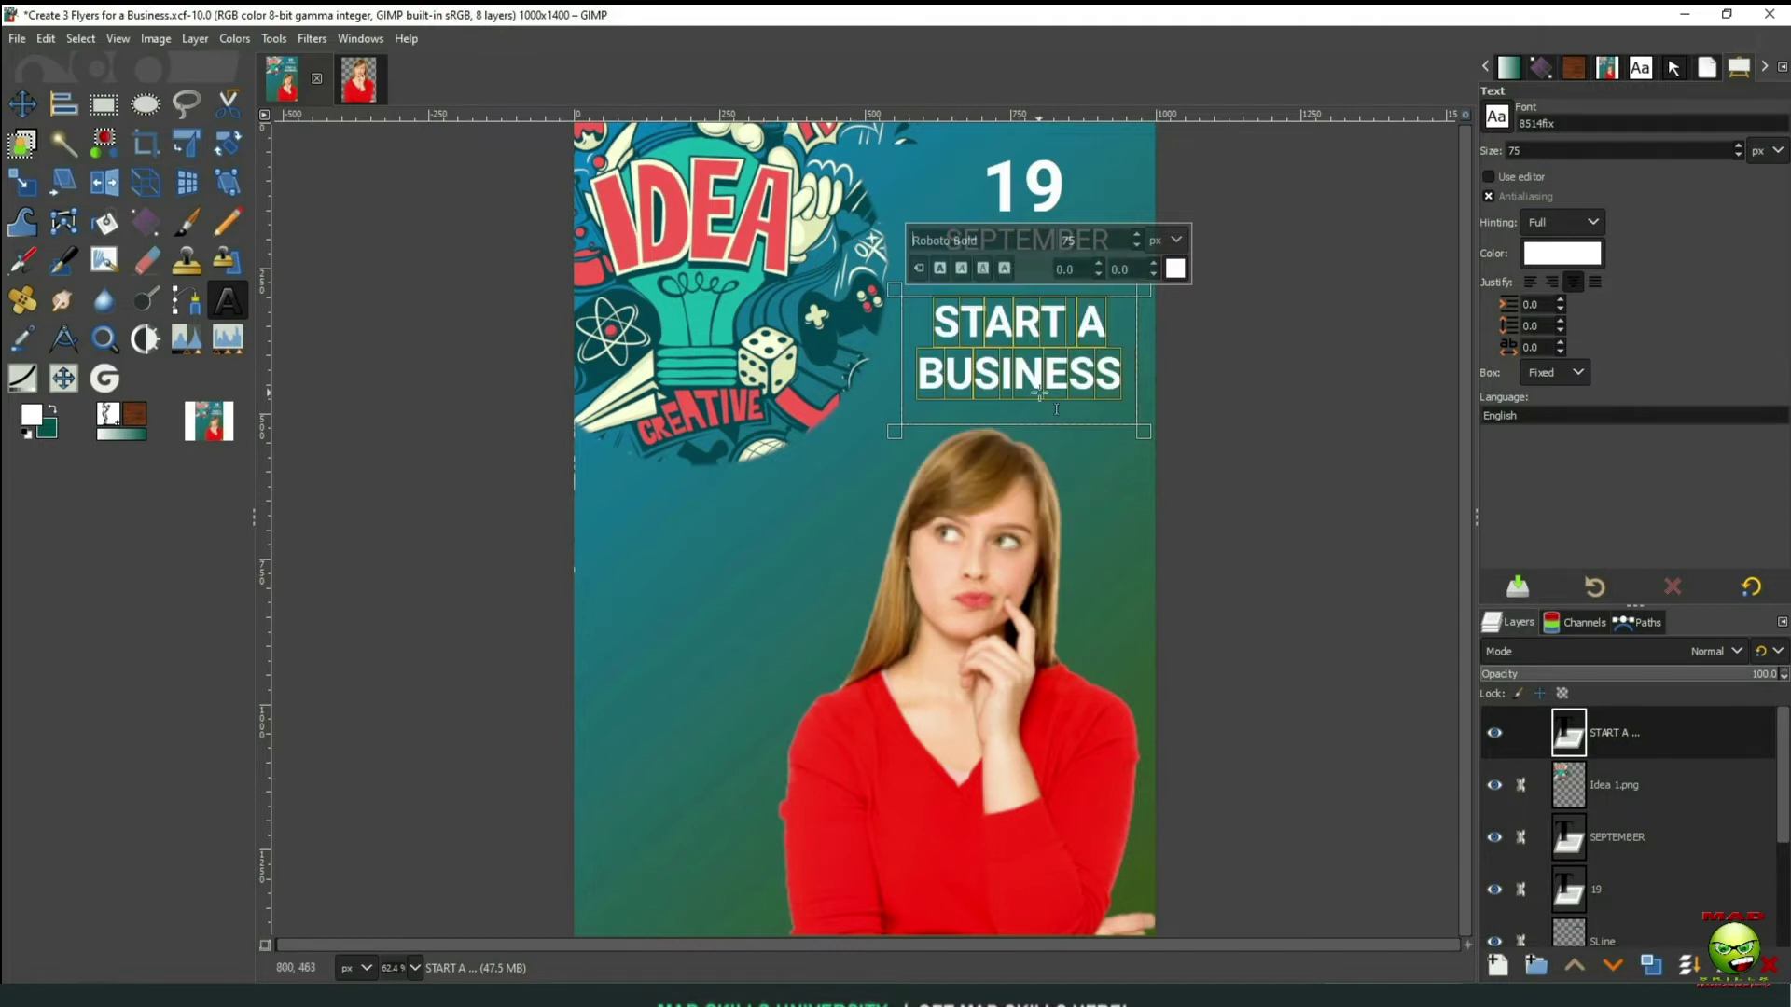
pyautogui.write('0')
pyautogui.doubleClick(1049, 239)
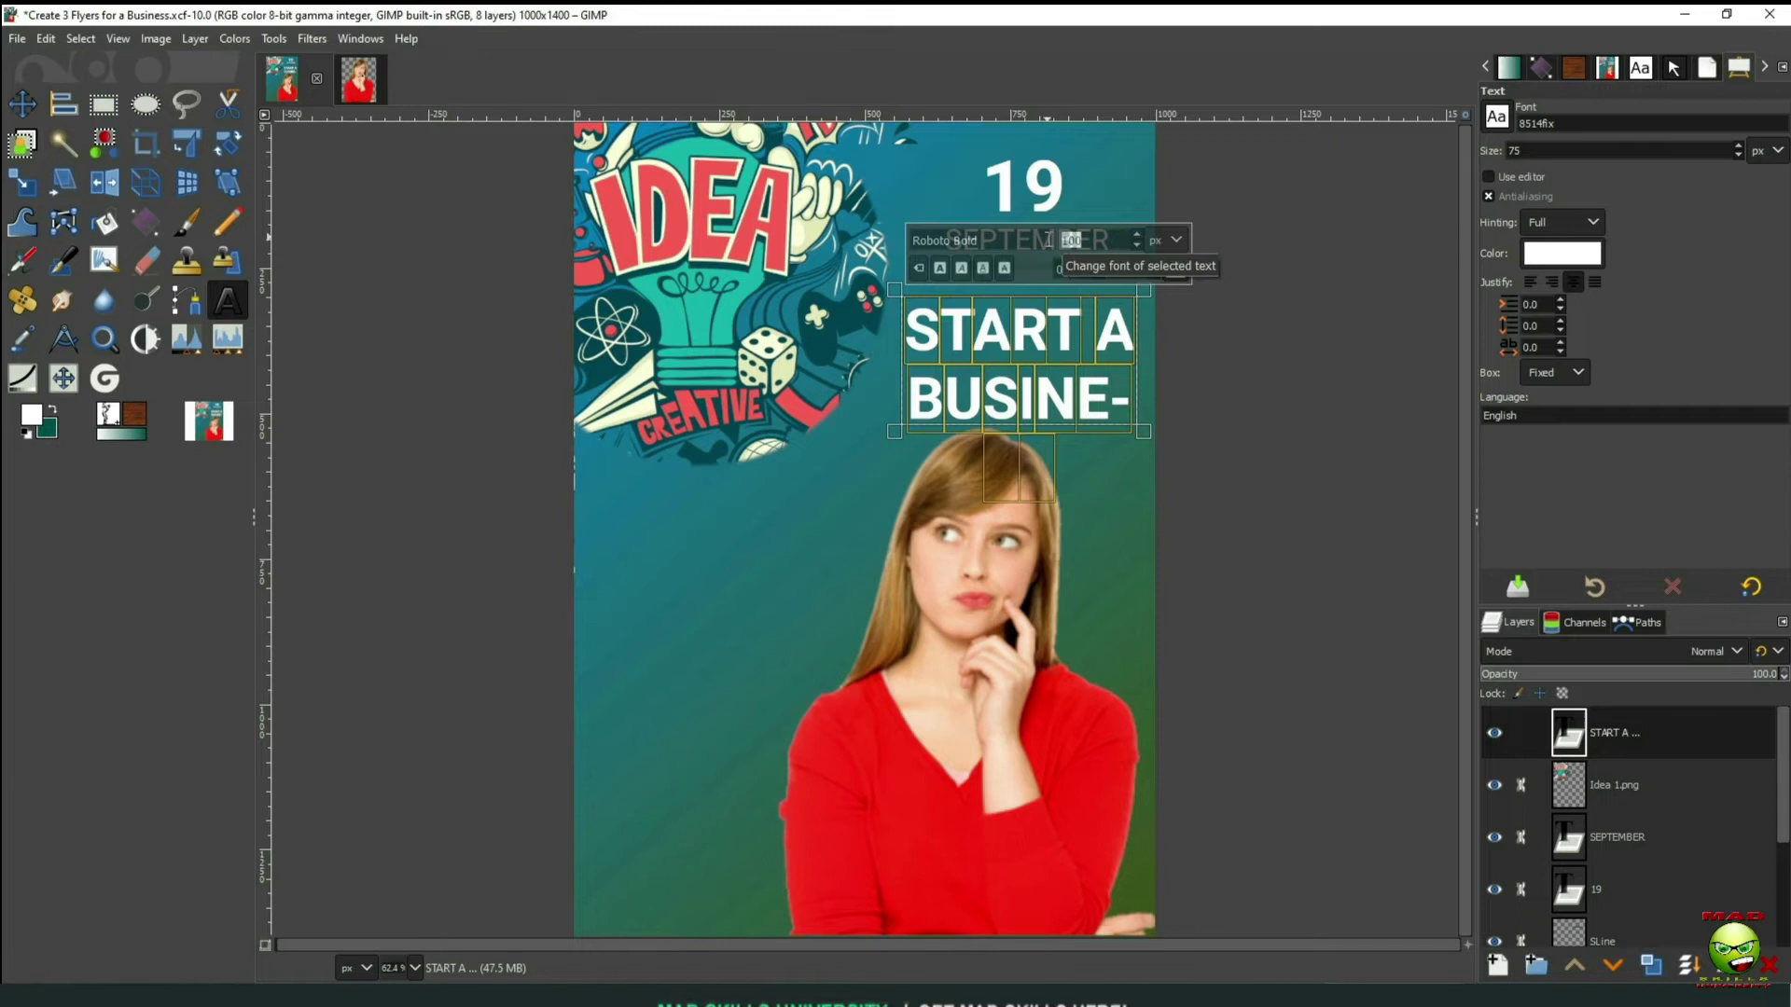
pyautogui.write('90')
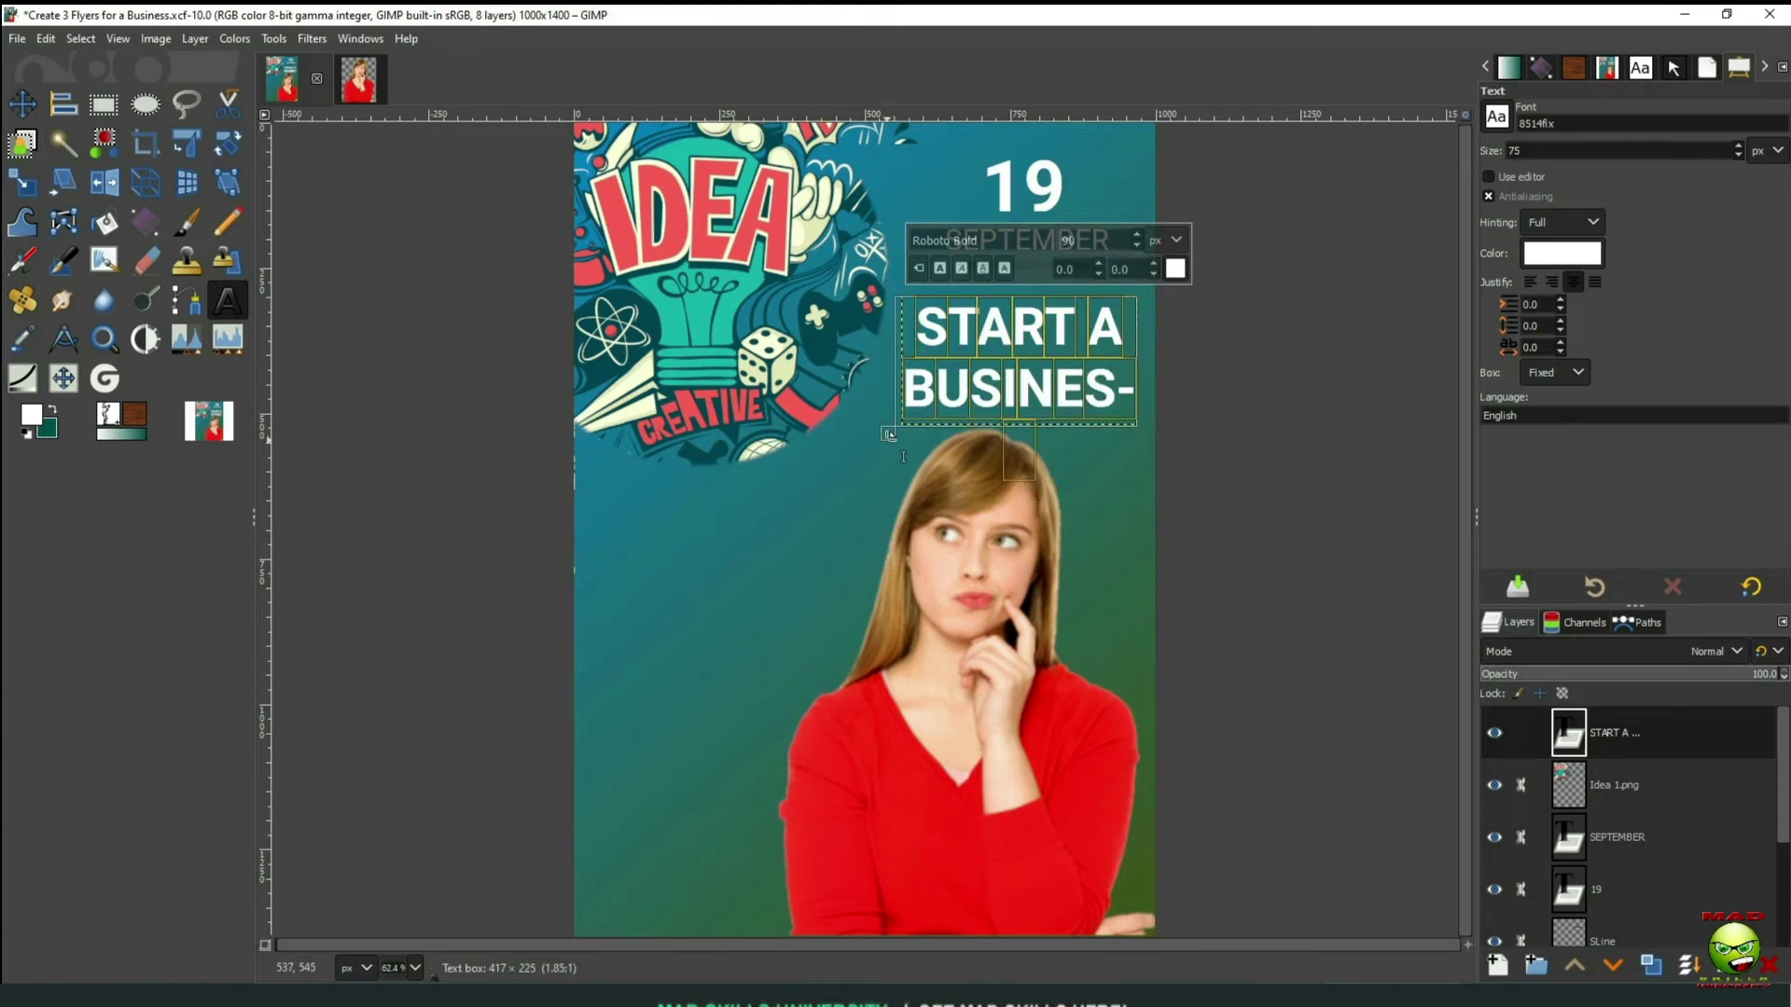
pyautogui.moveTo(894, 432); pyautogui.dragTo(879, 438)
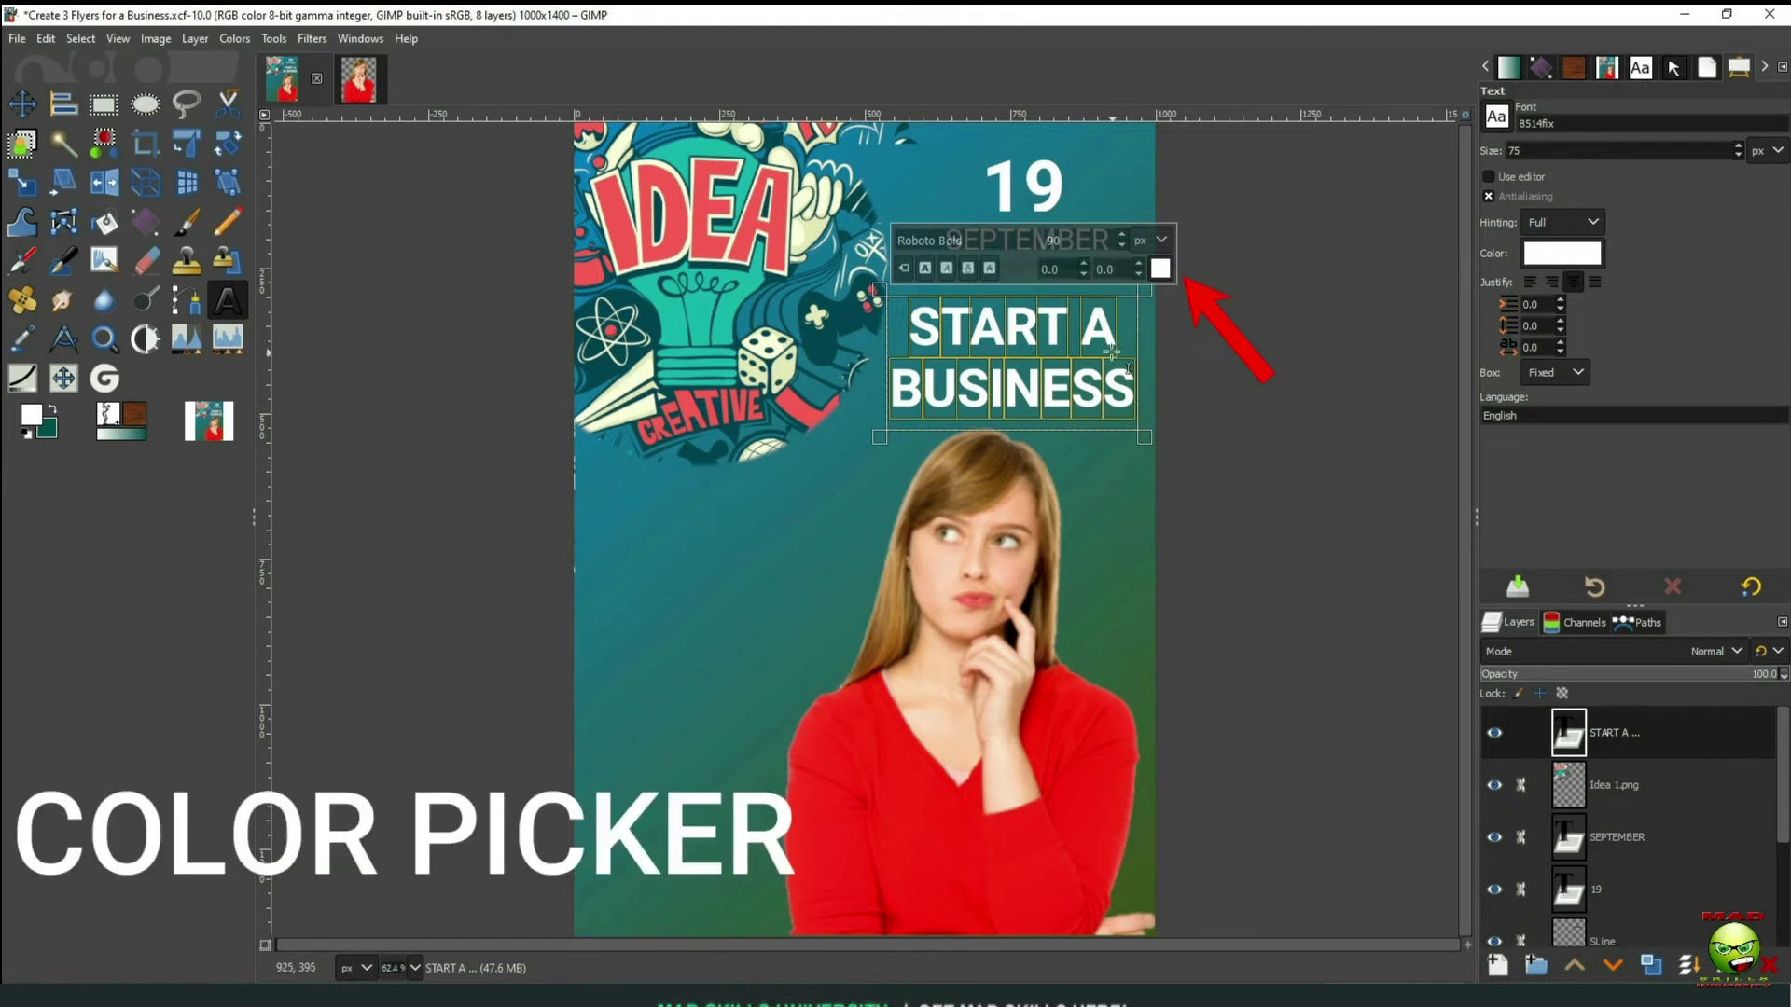
# Colour the START A BUSINESS heading with red sampled from the IDEA letters
pyautogui.click(1154, 274)
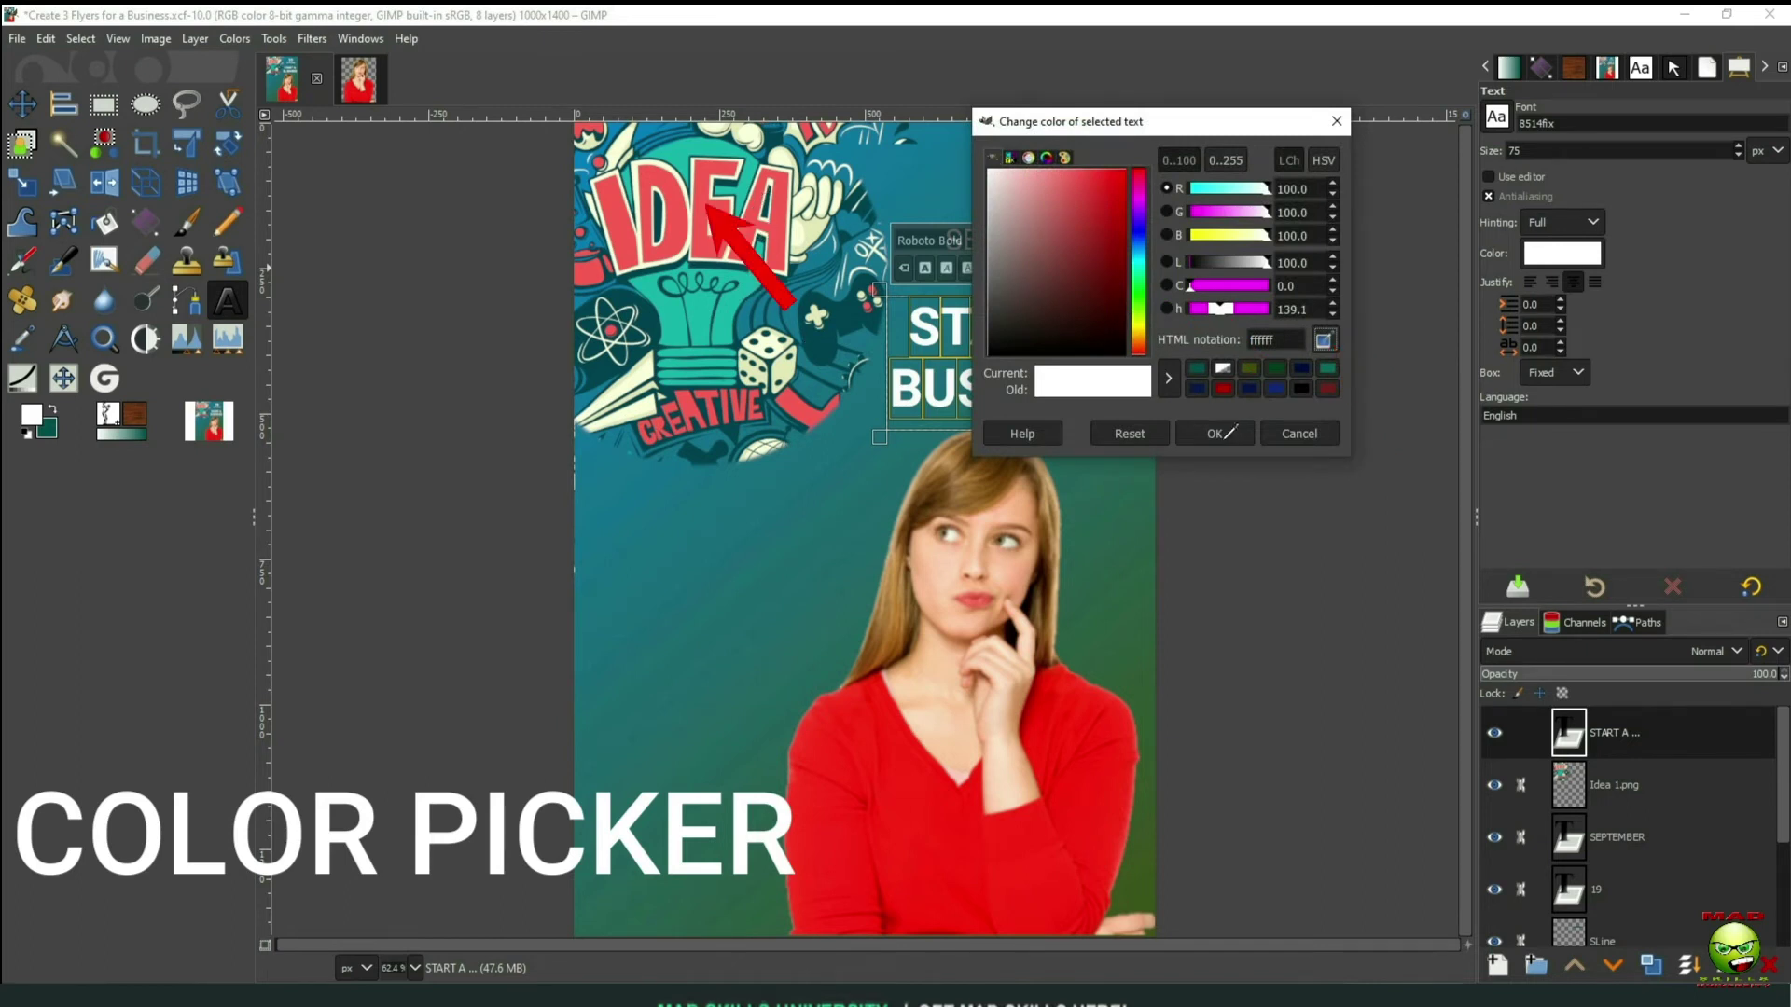
pyautogui.click(776, 227)
pyautogui.click(1224, 434)
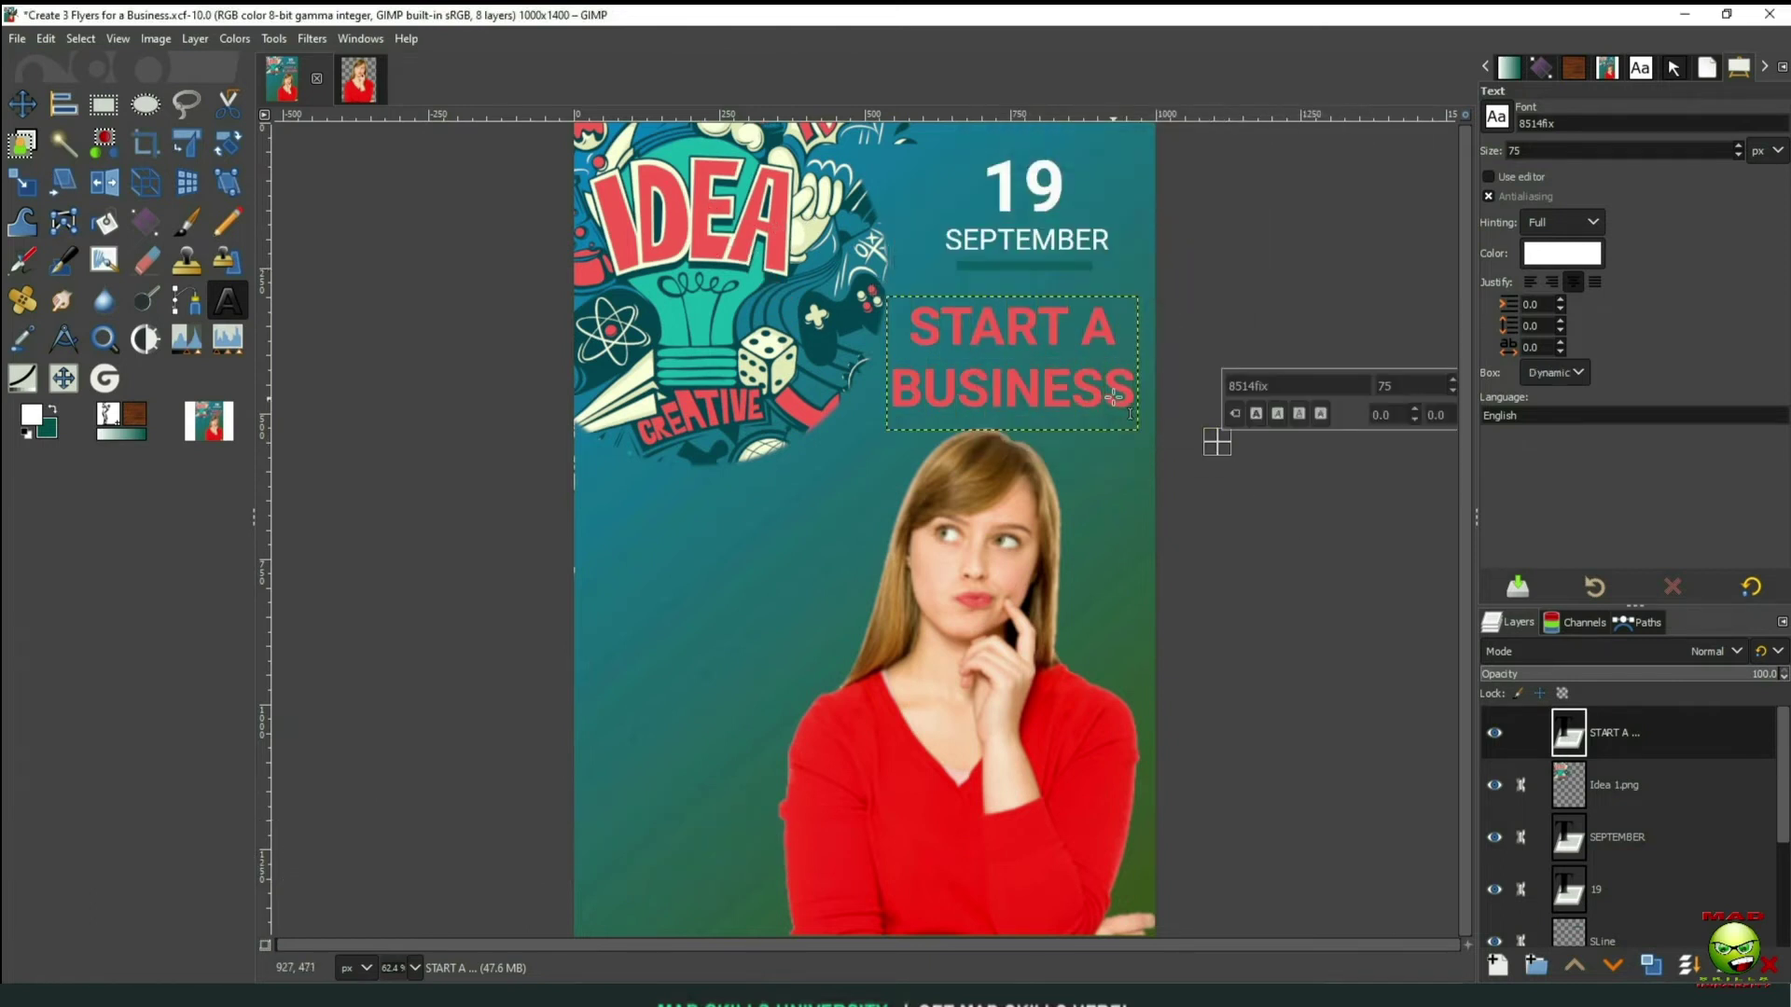
pyautogui.click(1161, 269)
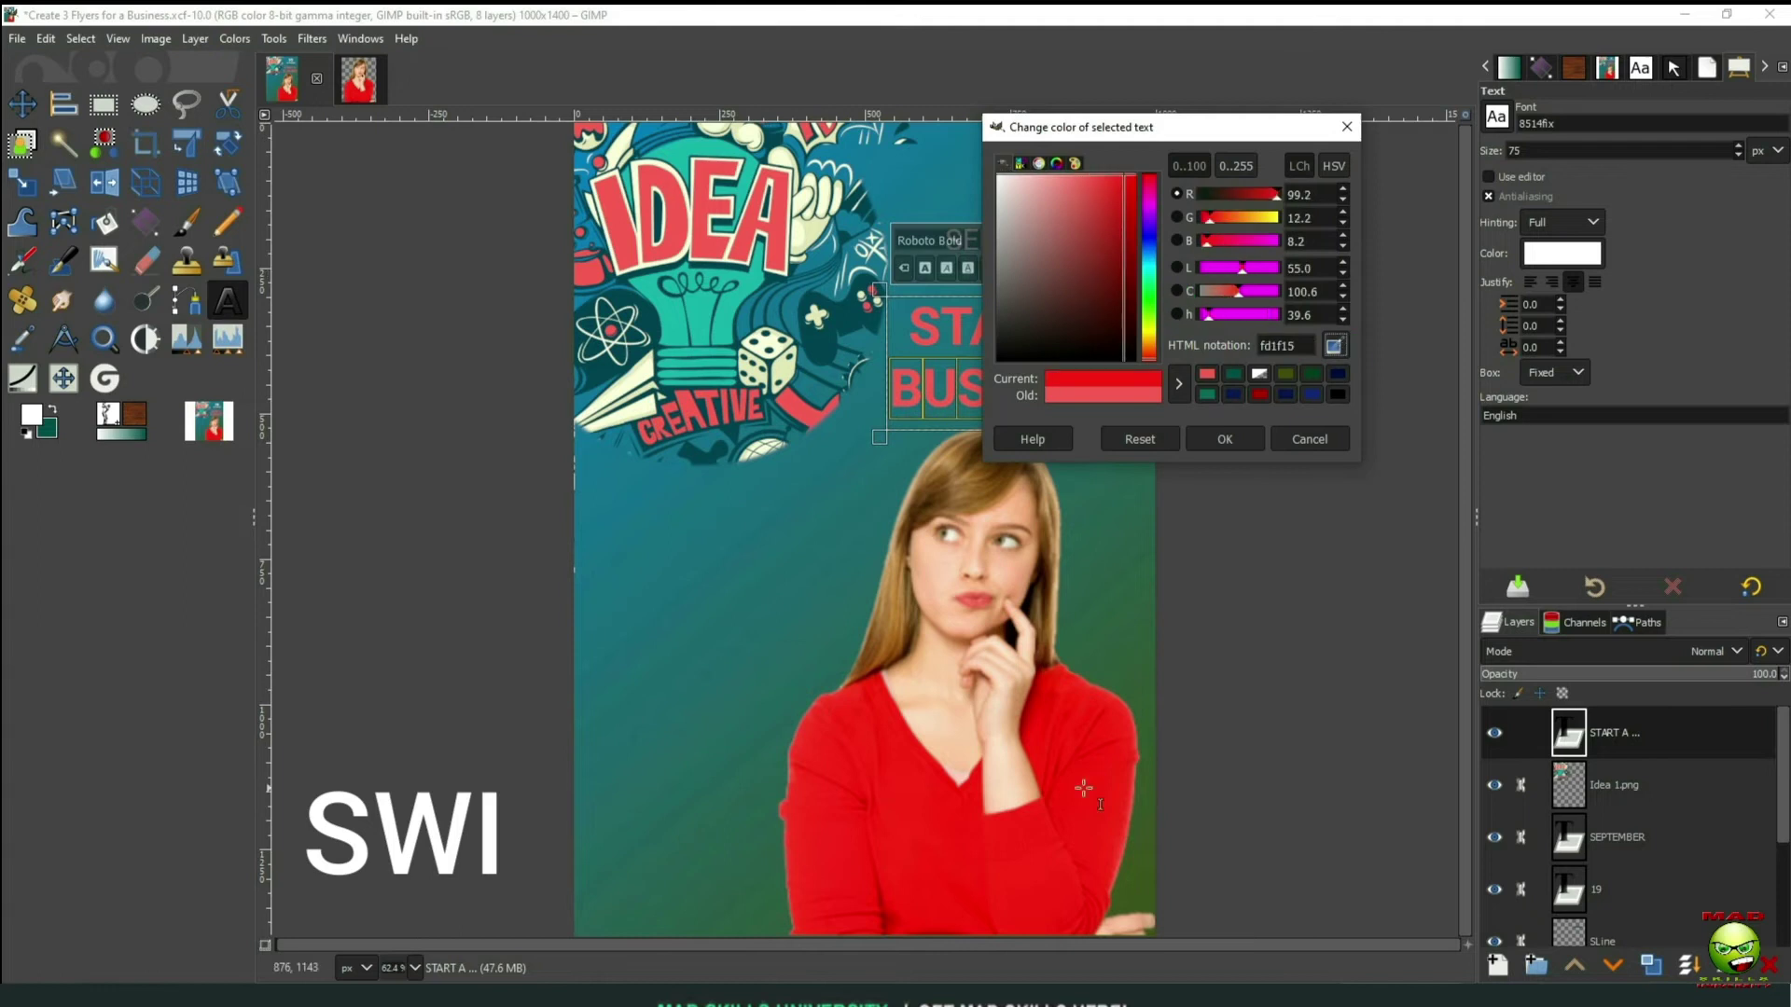
pyautogui.click(1225, 438)
pyautogui.click(23, 103)
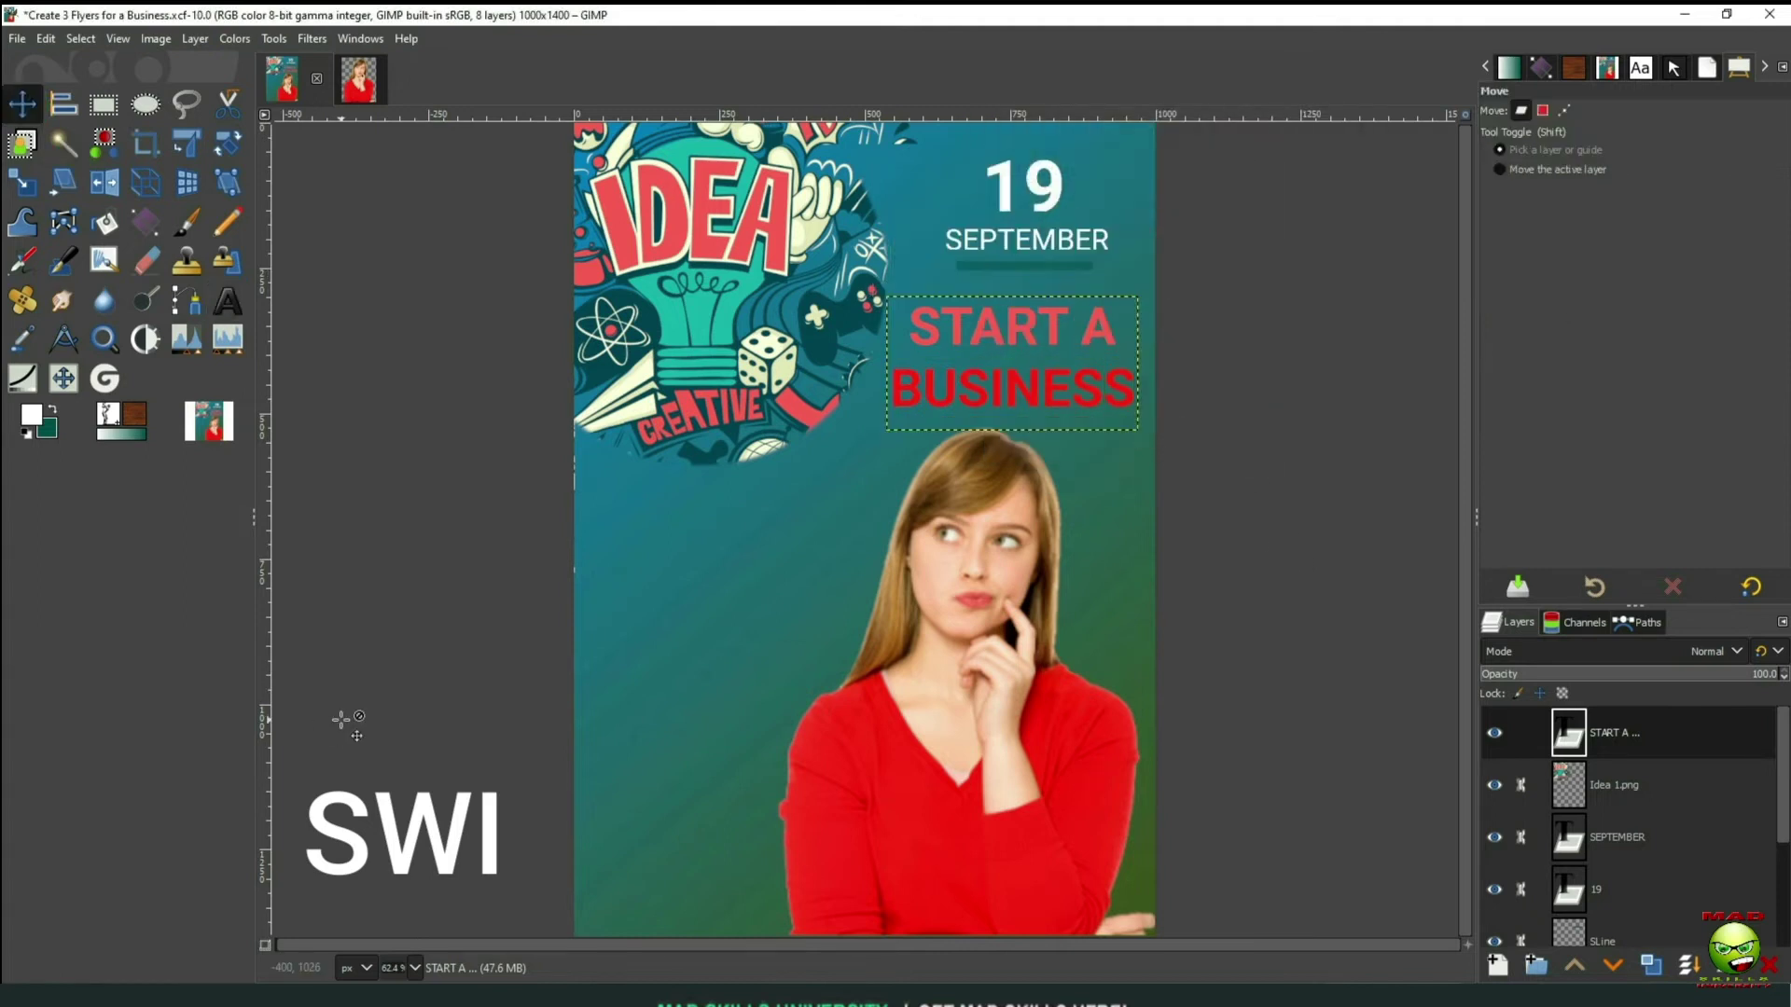
# Give the word BUSINESS a lighter red and save the image
pyautogui.click(1143, 393)
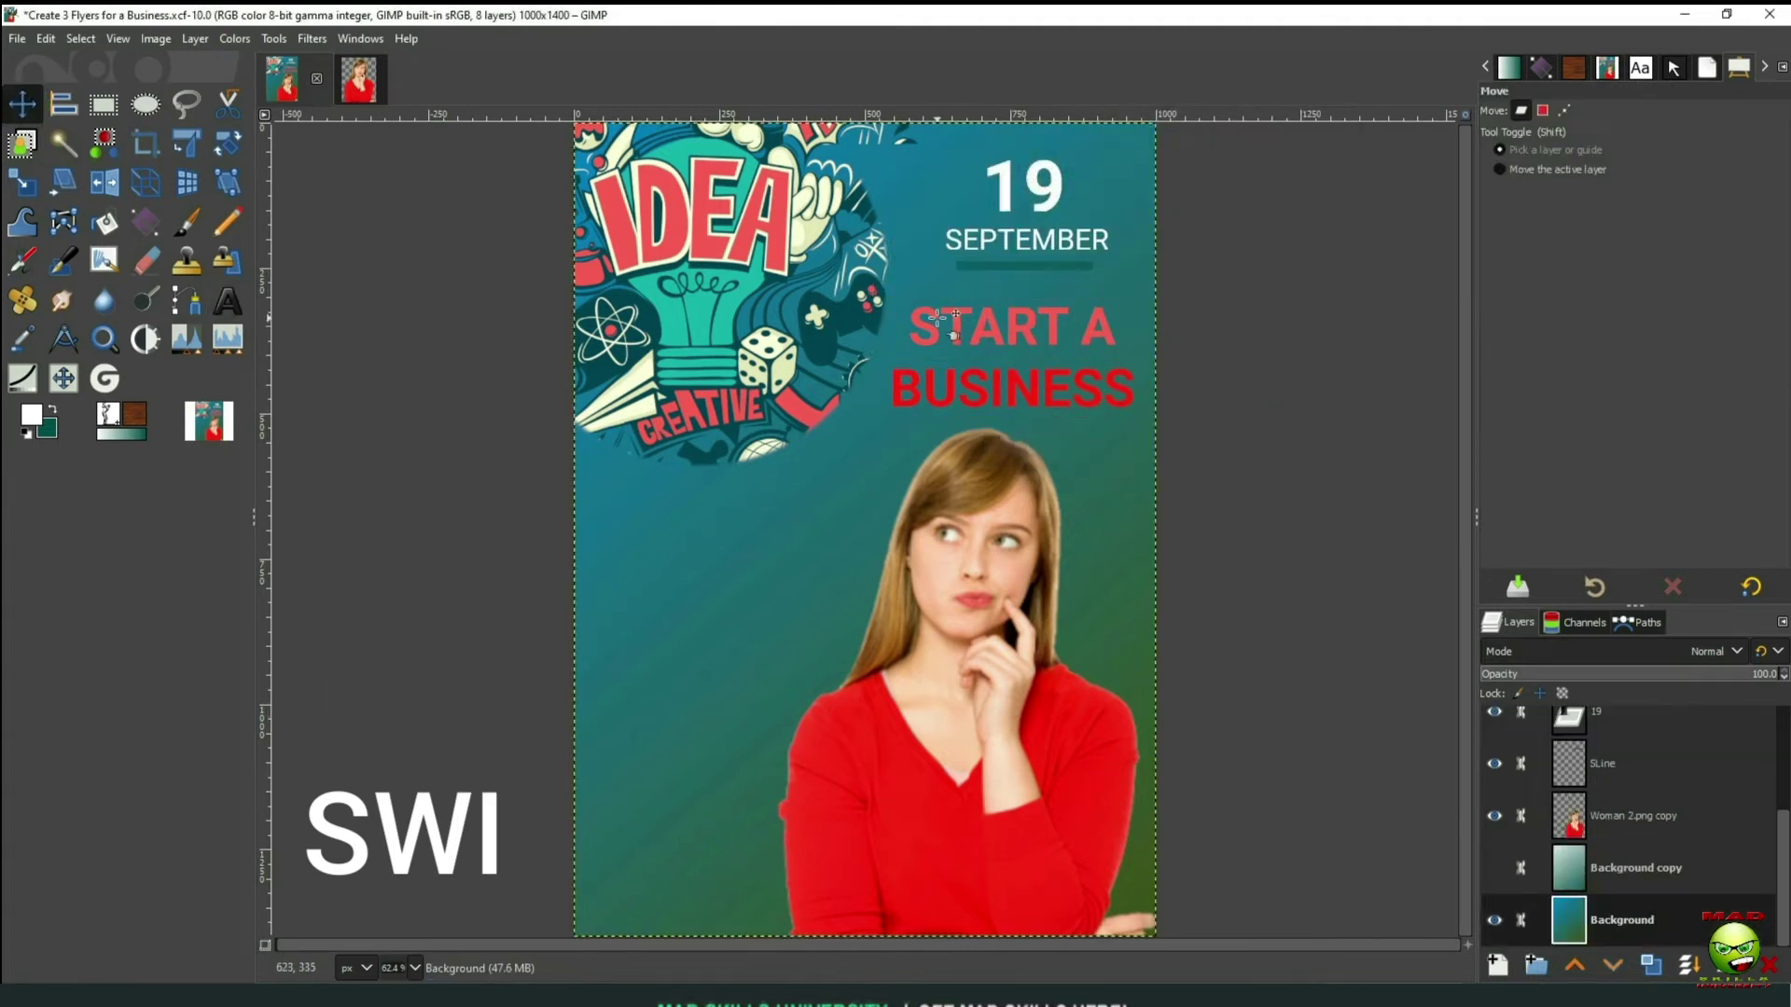
pyautogui.press('t')
pyautogui.click(1134, 377)
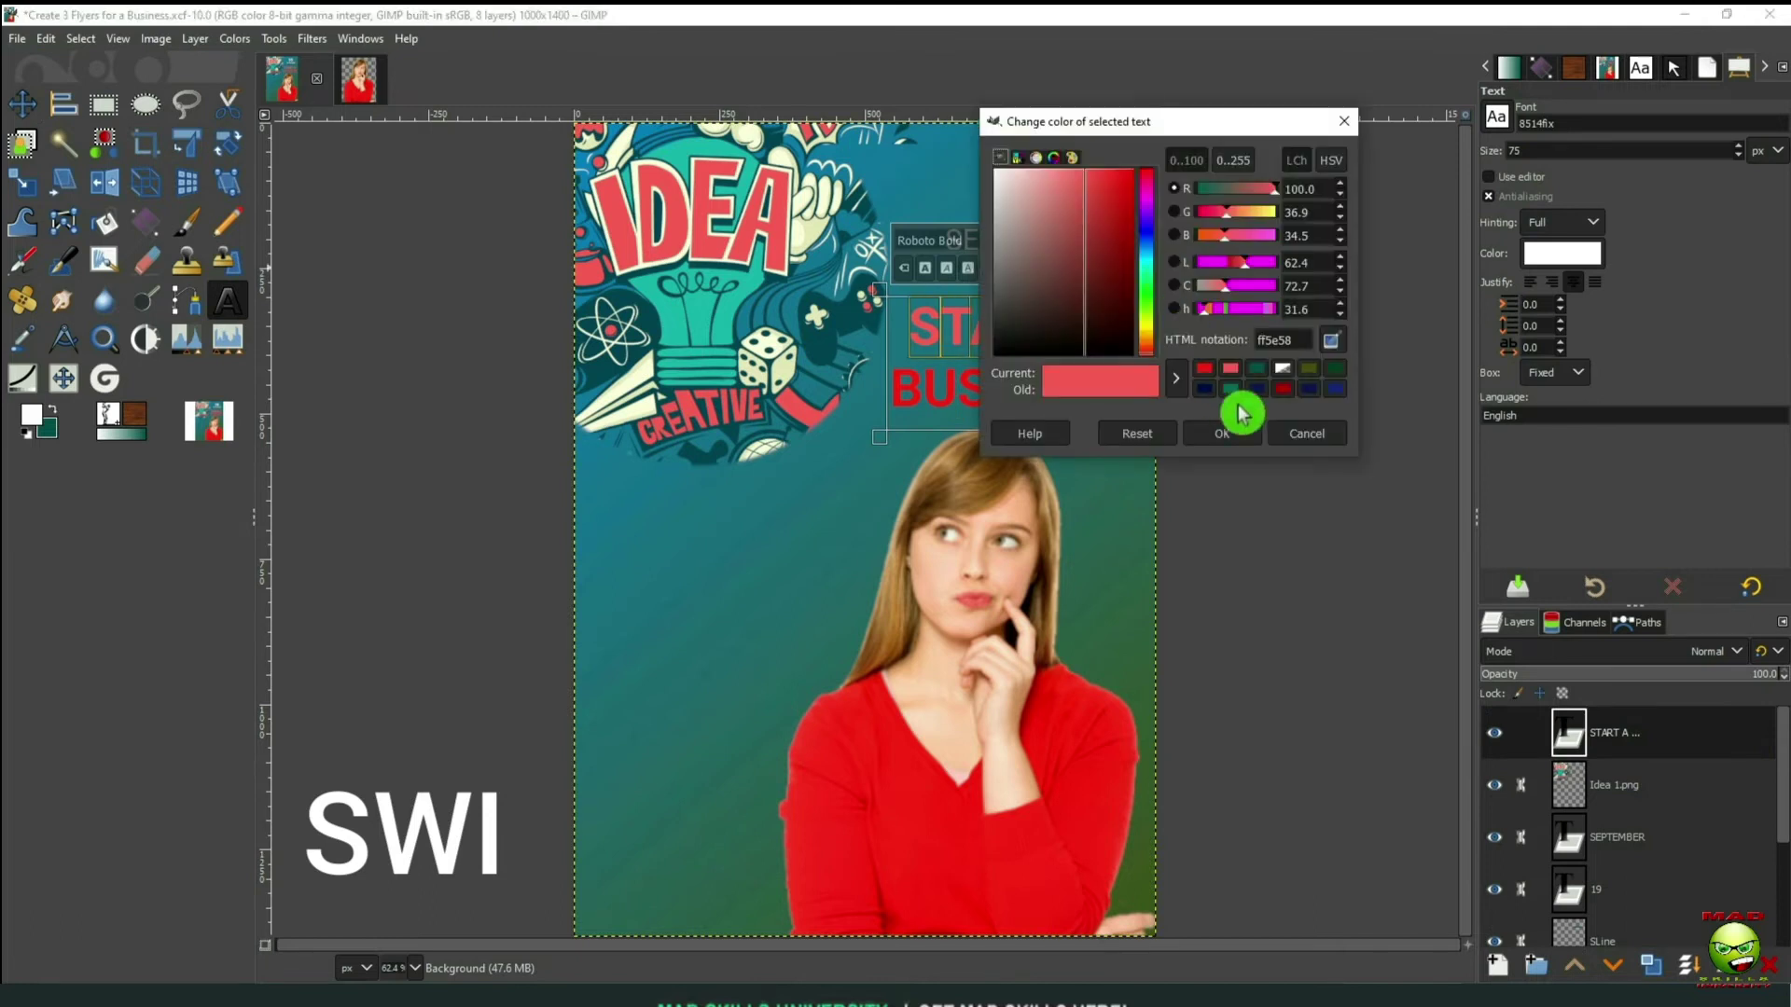
pyautogui.click(1222, 431)
pyautogui.doubleClick(1012, 388)
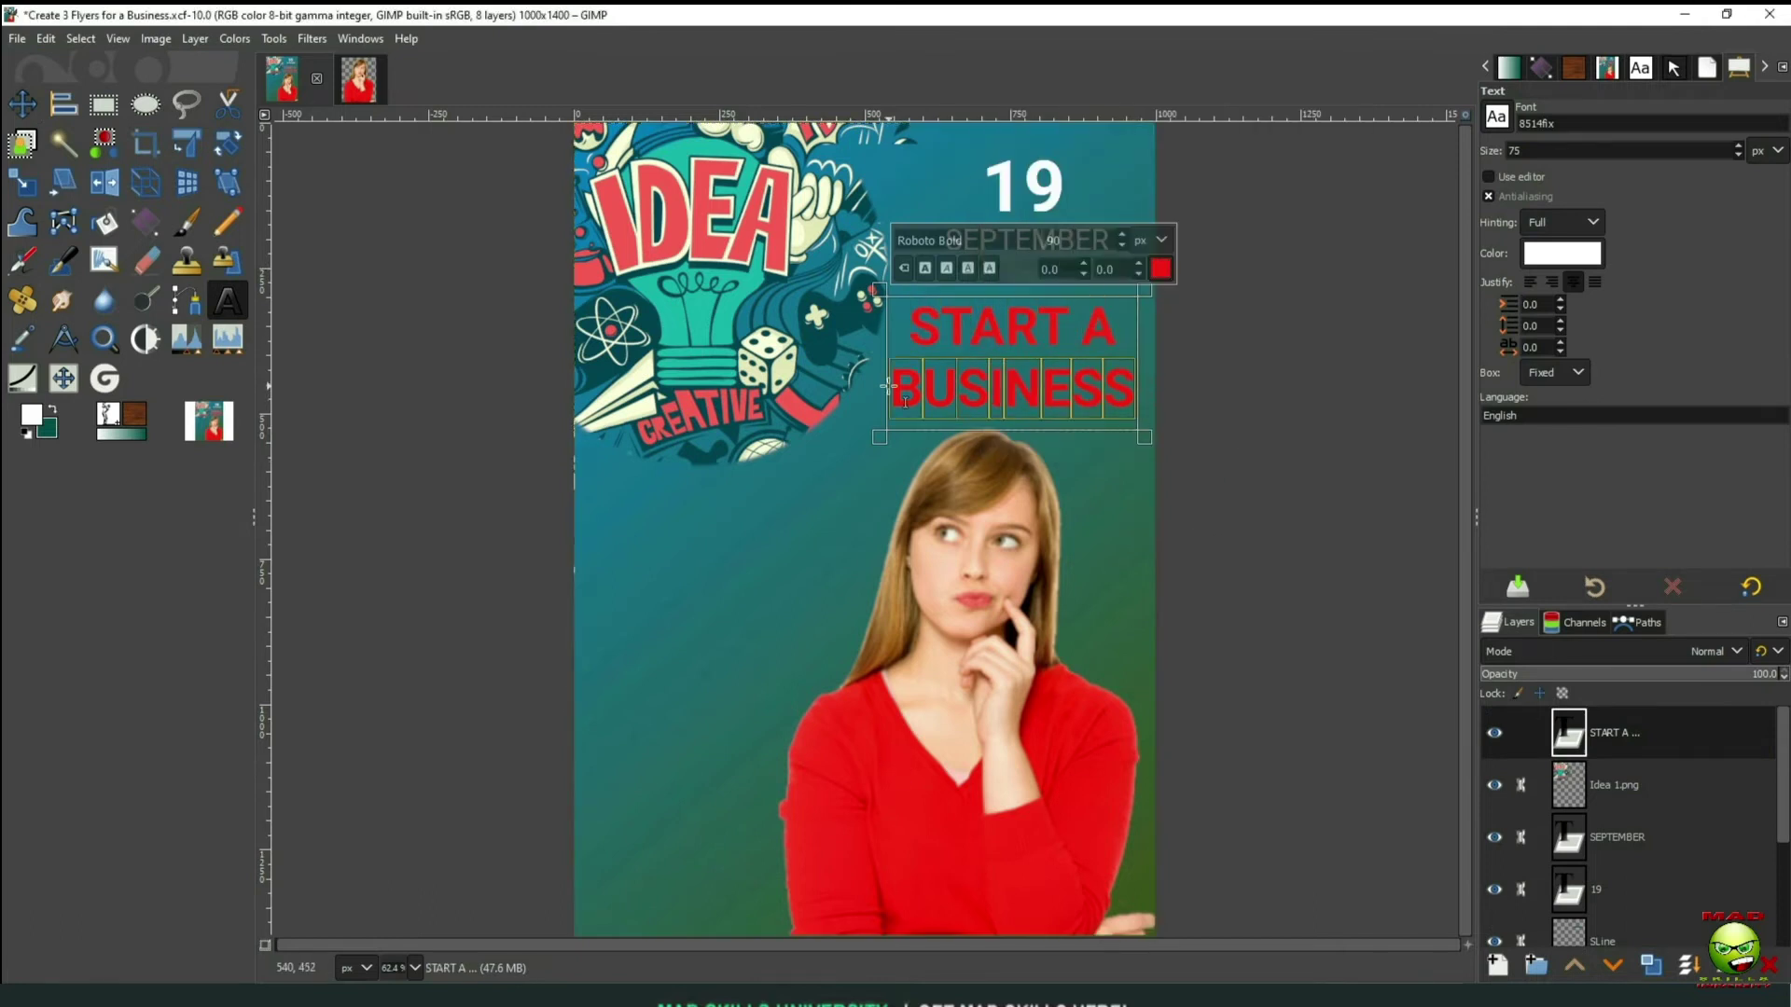
pyautogui.click(1160, 269)
pyautogui.click(1240, 400)
pyautogui.click(1227, 431)
pyautogui.press('Escape')
pyautogui.press('m')
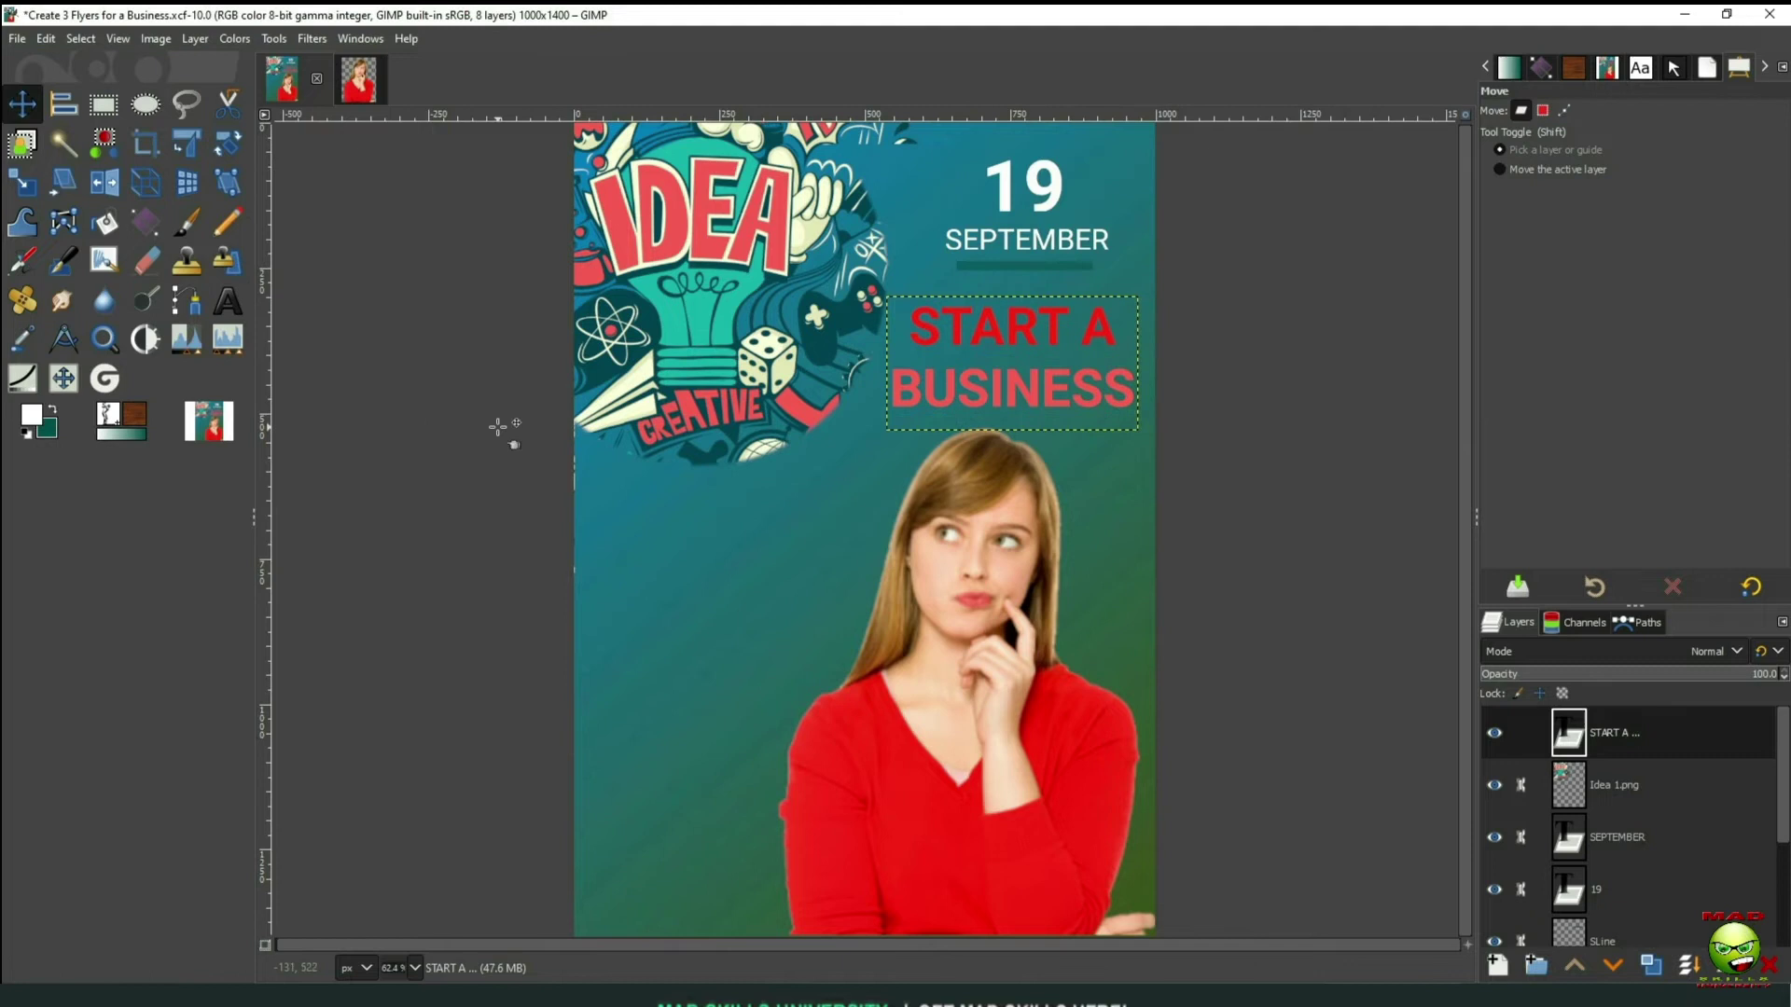
pyautogui.hotkey('ctrl', 's')
# Duplicate the 19 text layer and rename the copy TOPICS
pyautogui.click(1604, 889)
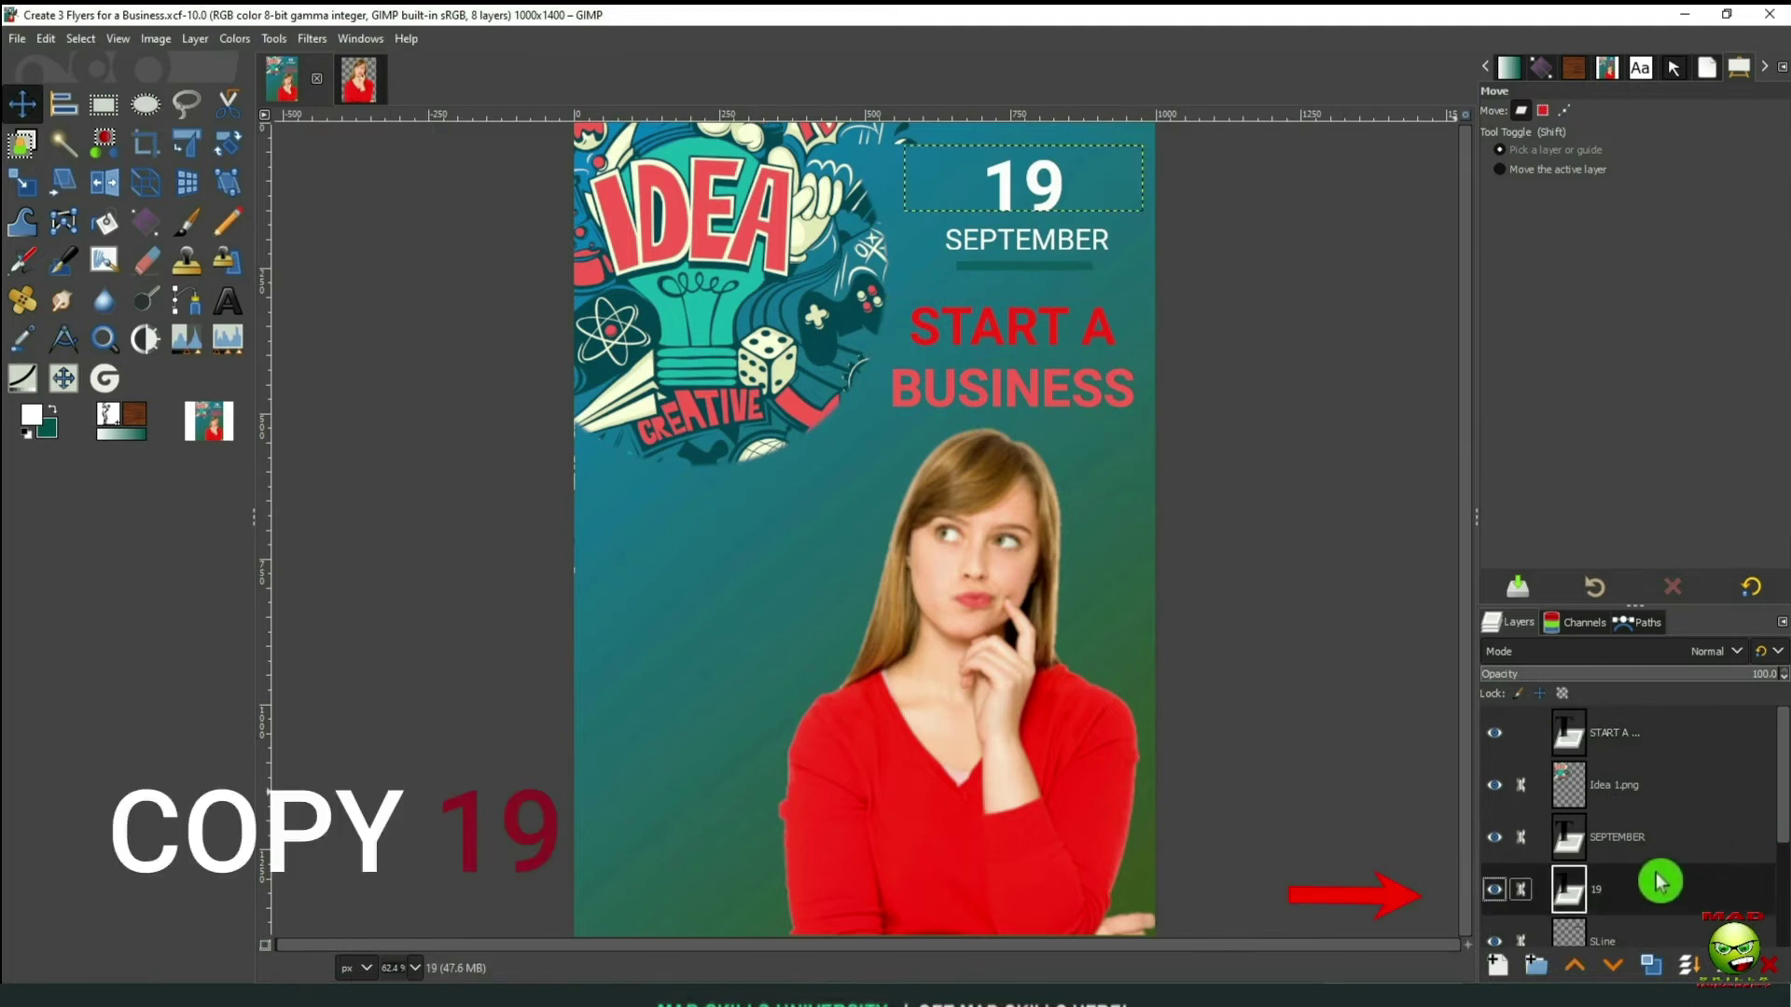
pyautogui.scroll(-1, 1660, 895)
pyautogui.click(1650, 965)
pyautogui.click(1677, 849)
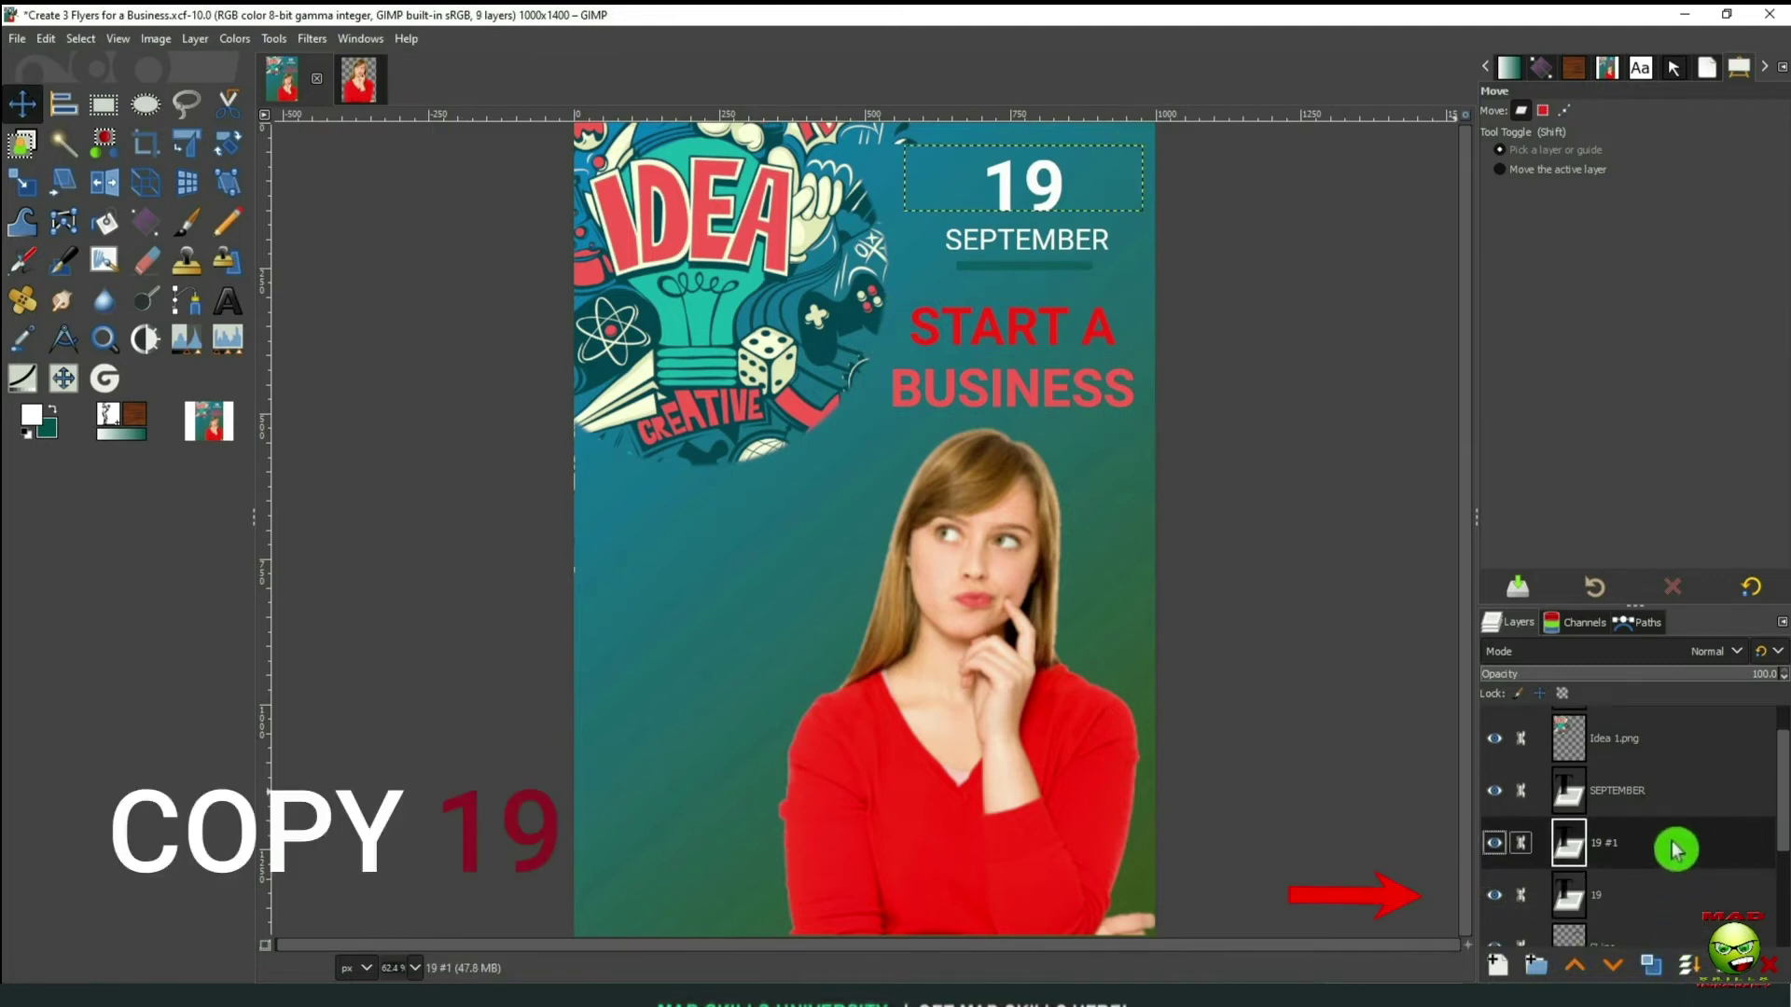
pyautogui.doubleClick(1630, 843)
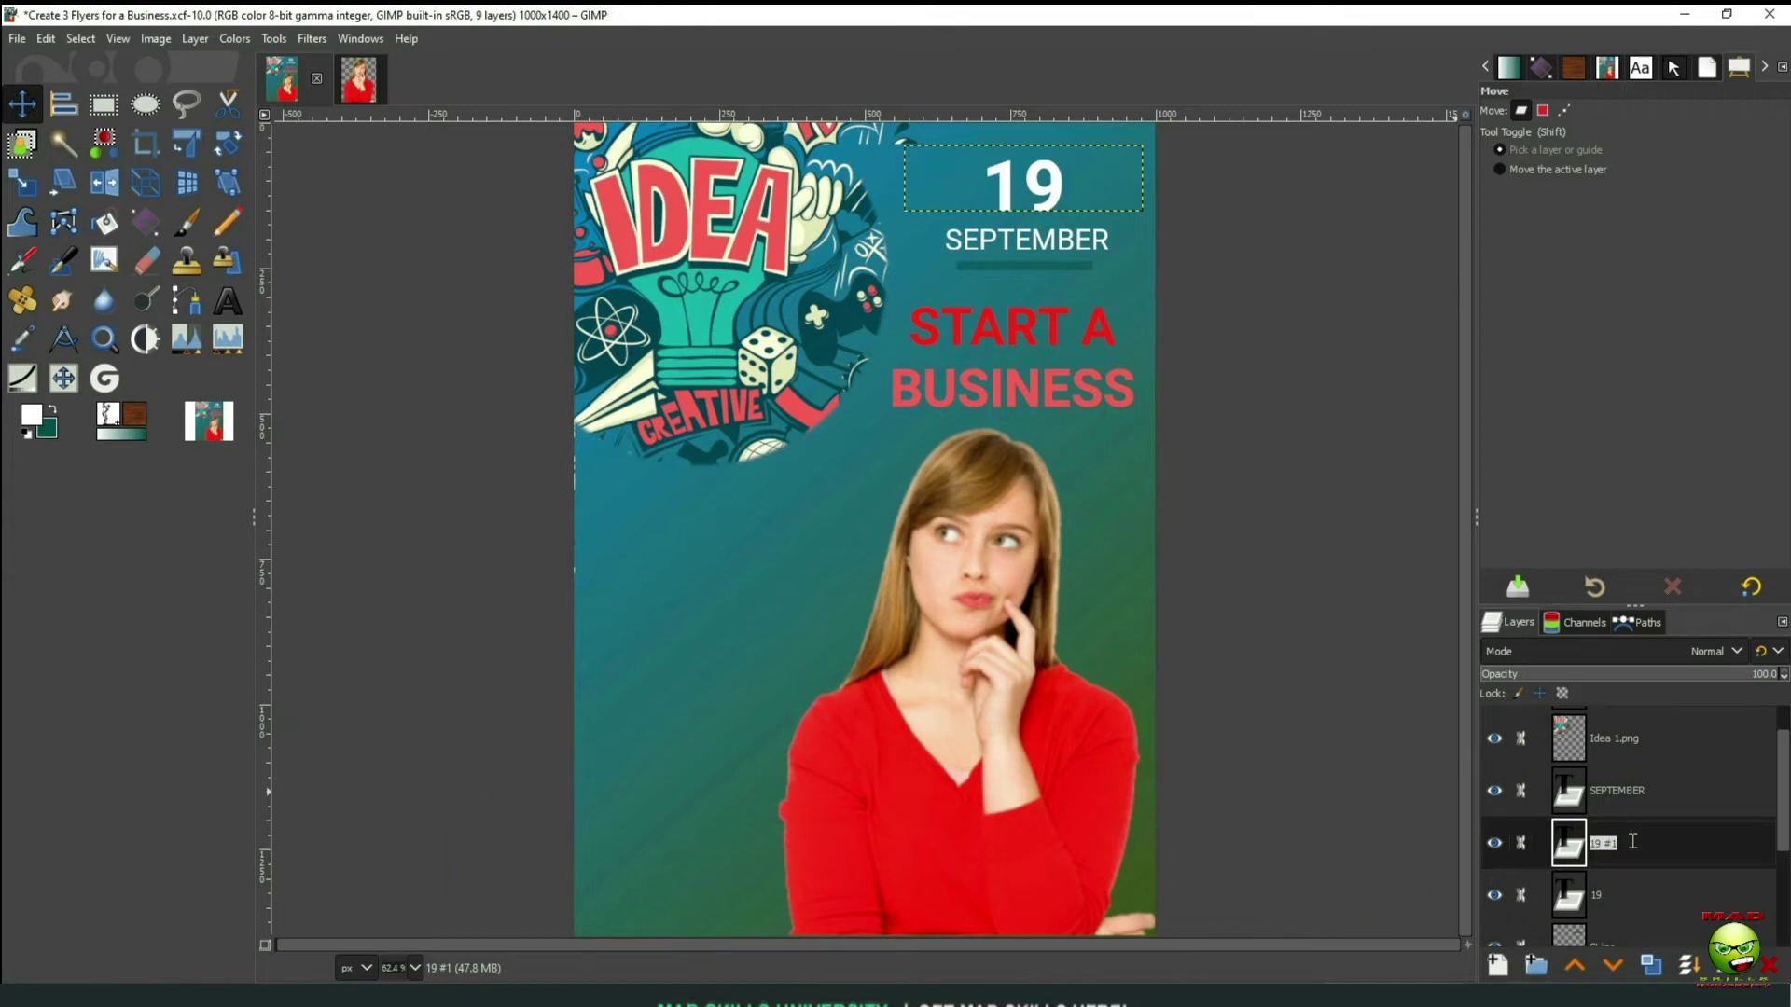
pyautogui.write('TOPICS')
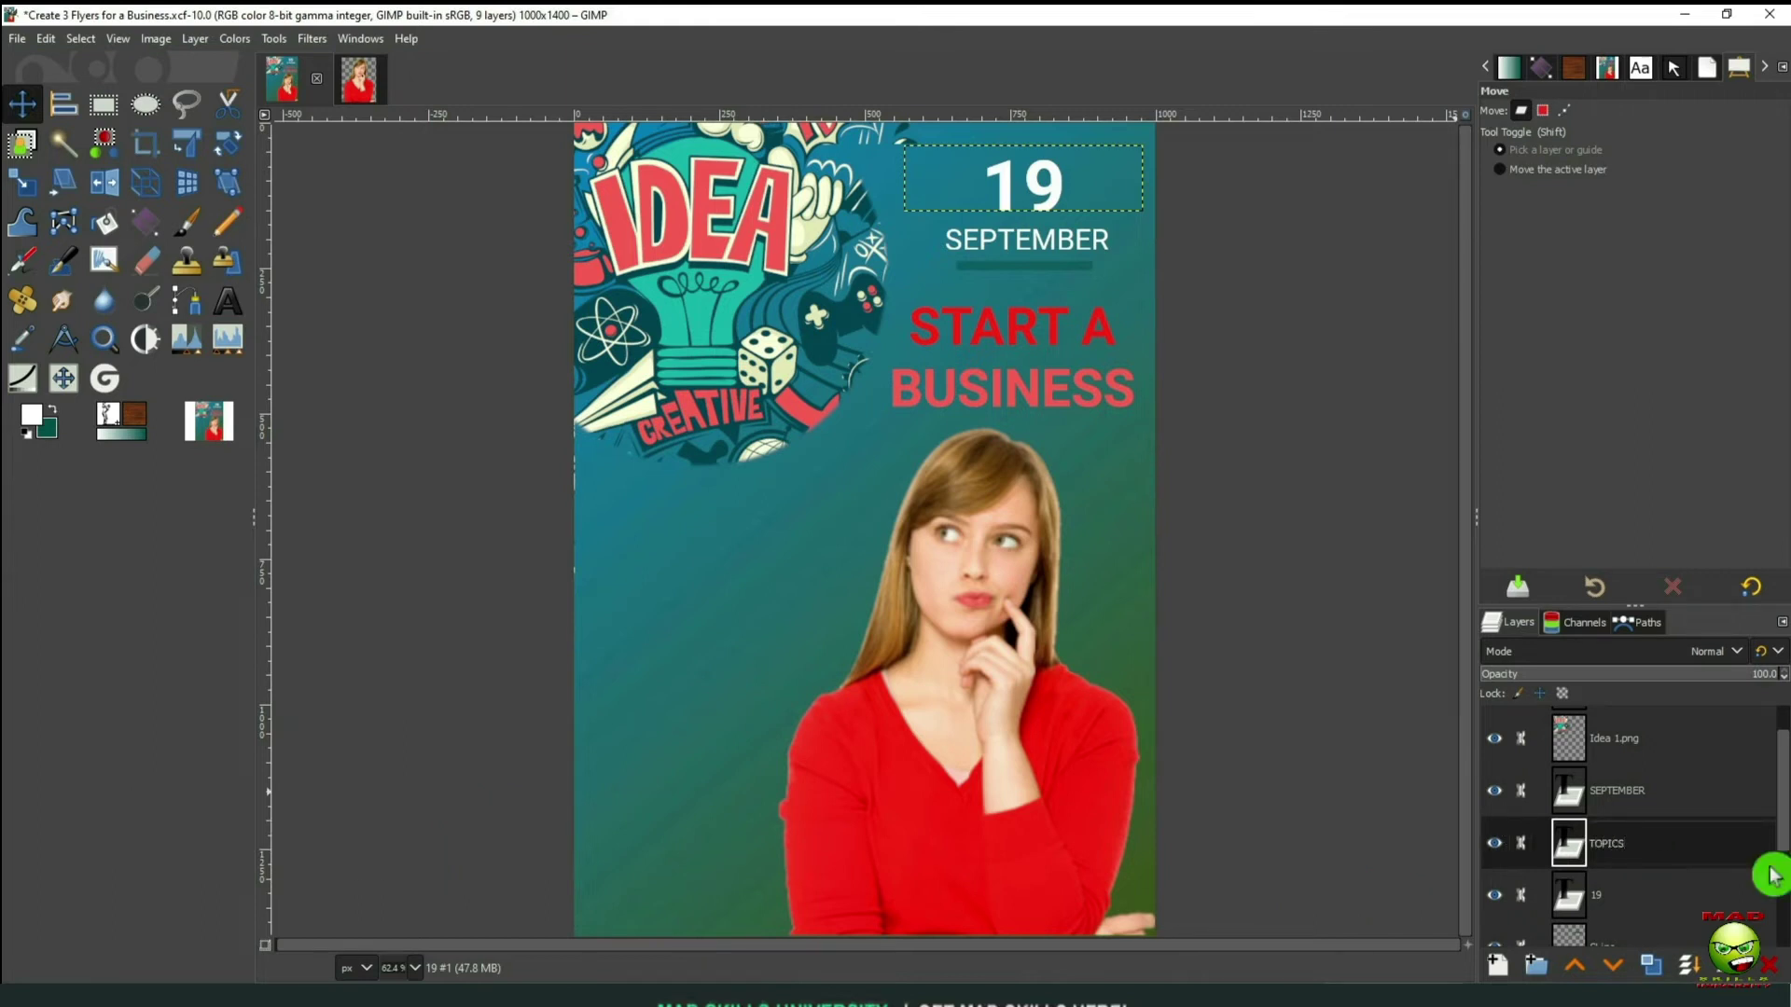
pyautogui.click(1579, 845)
# Raise the TOPICS layer to the top of the stack and make it active
pyautogui.moveTo(1668, 845); pyautogui.dragTo(1644, 727)
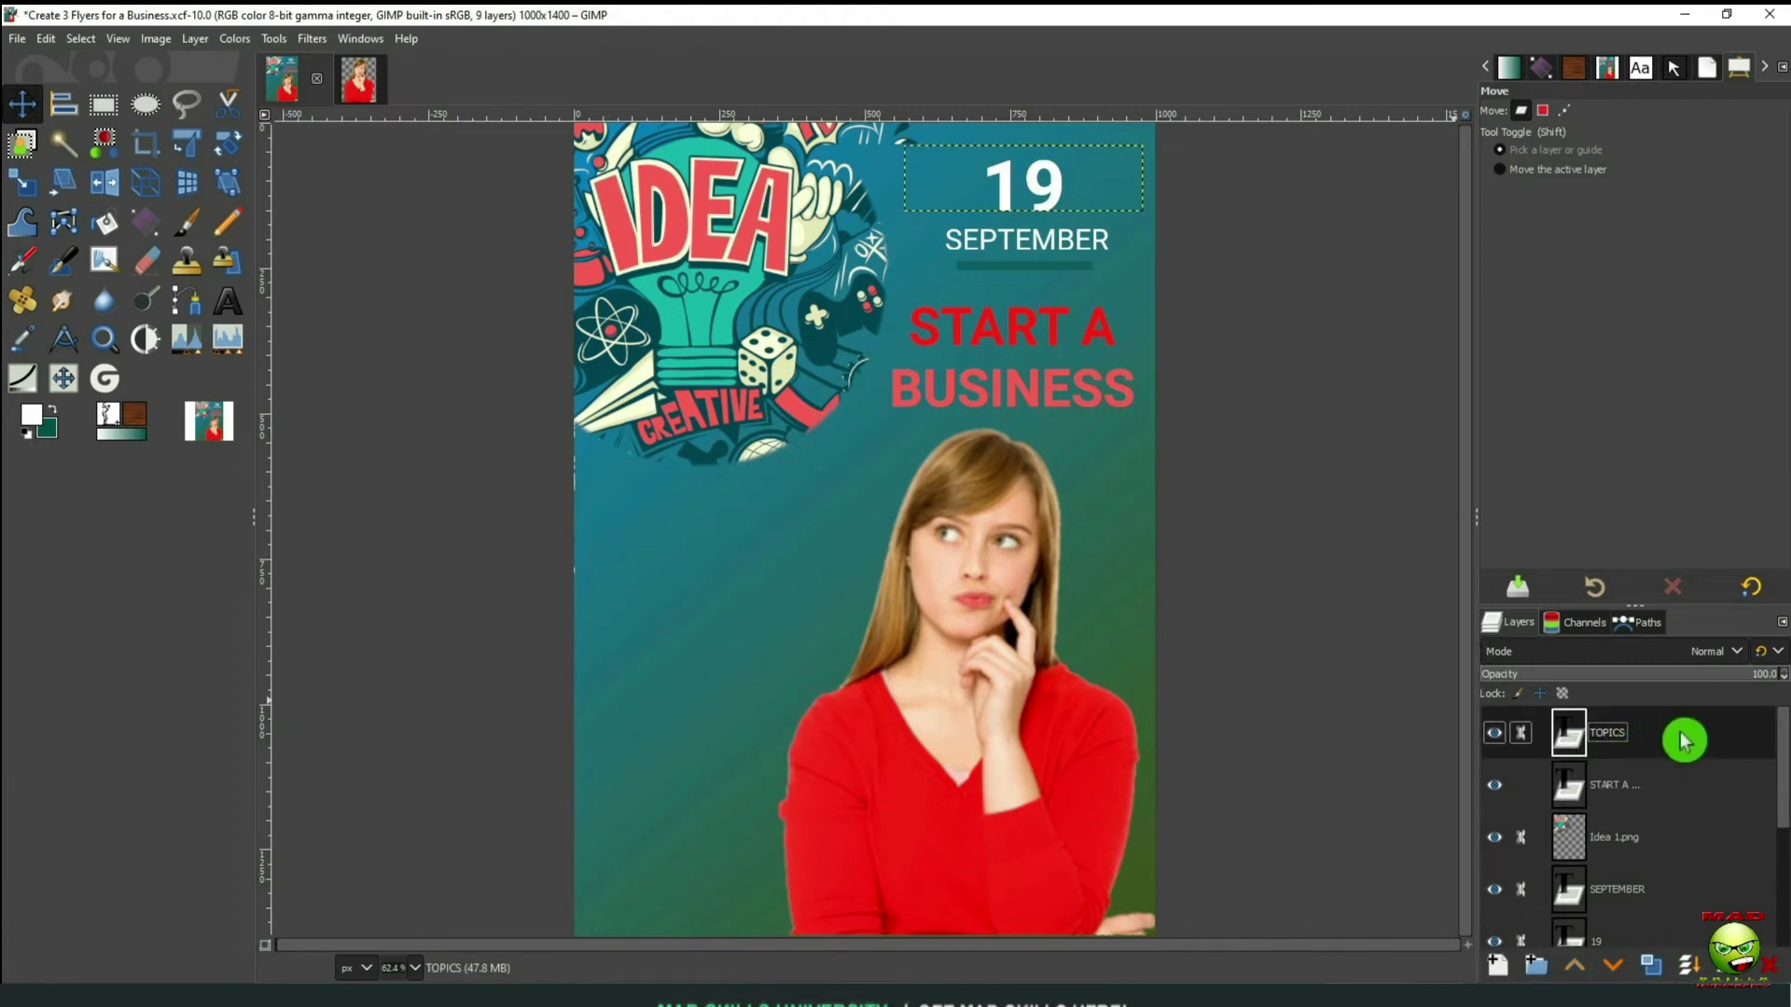
pyautogui.doubleClick(1682, 732)
pyautogui.doubleClick(1579, 737)
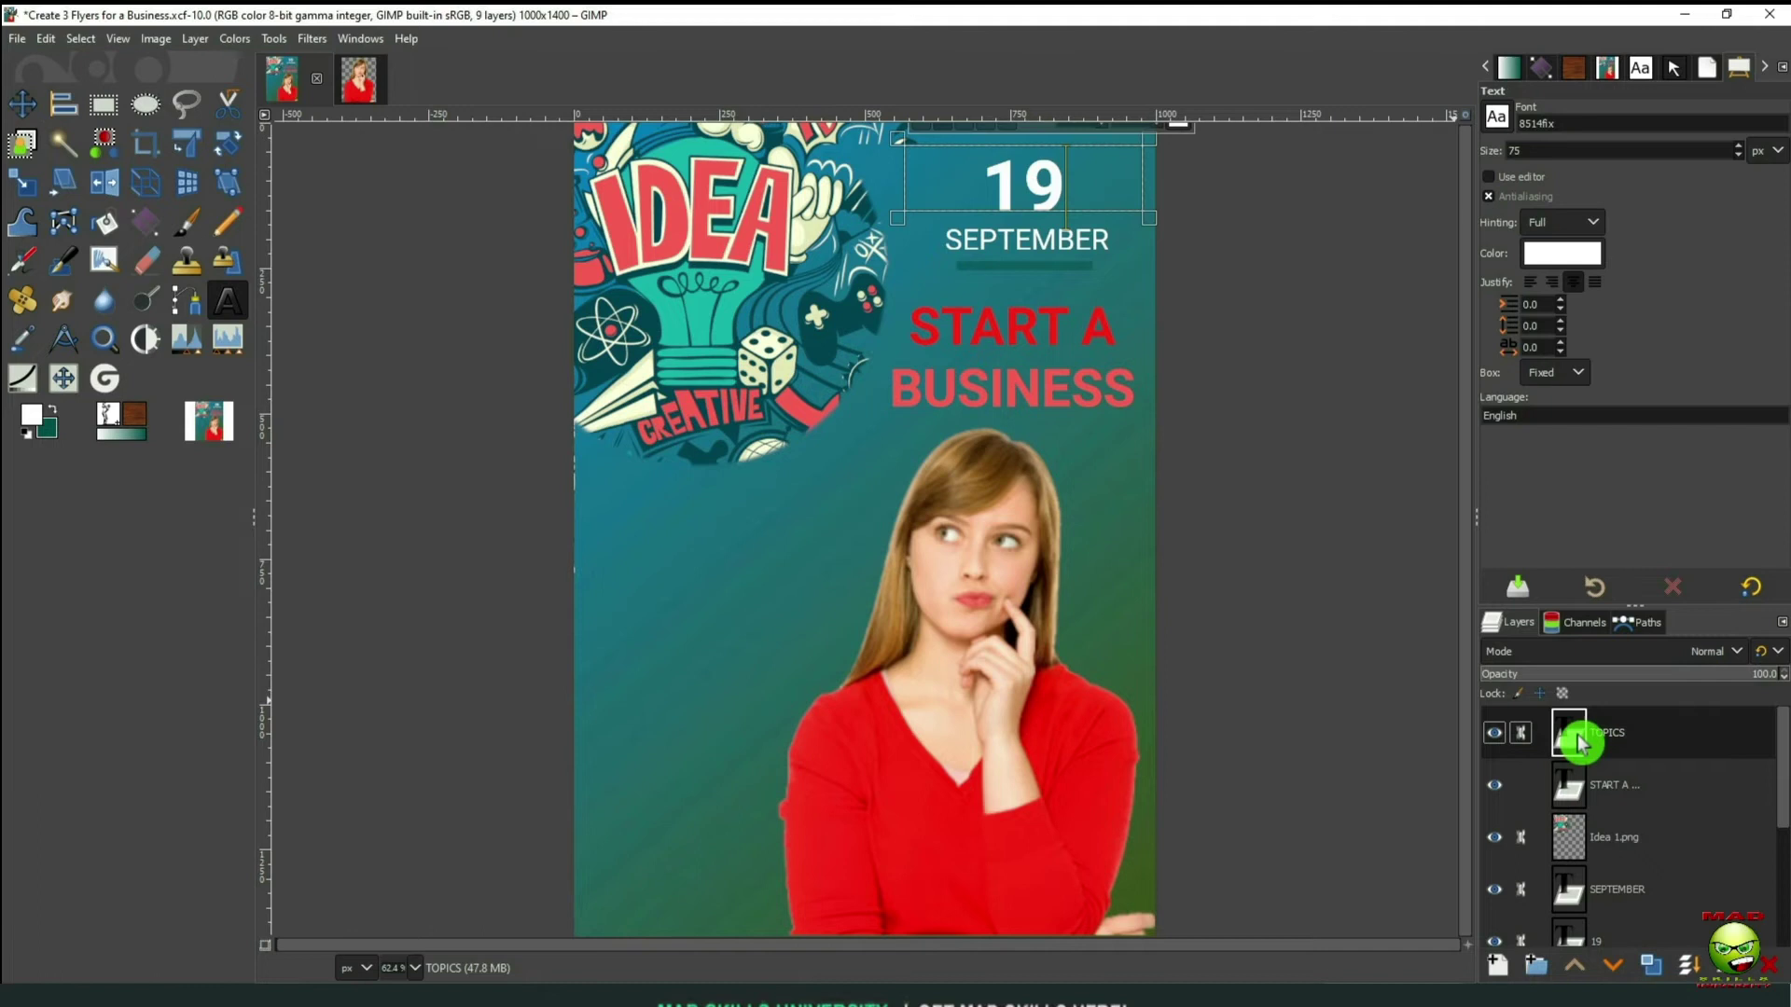
pyautogui.press('m')
pyautogui.click(1625, 740)
pyautogui.doubleClick(1623, 737)
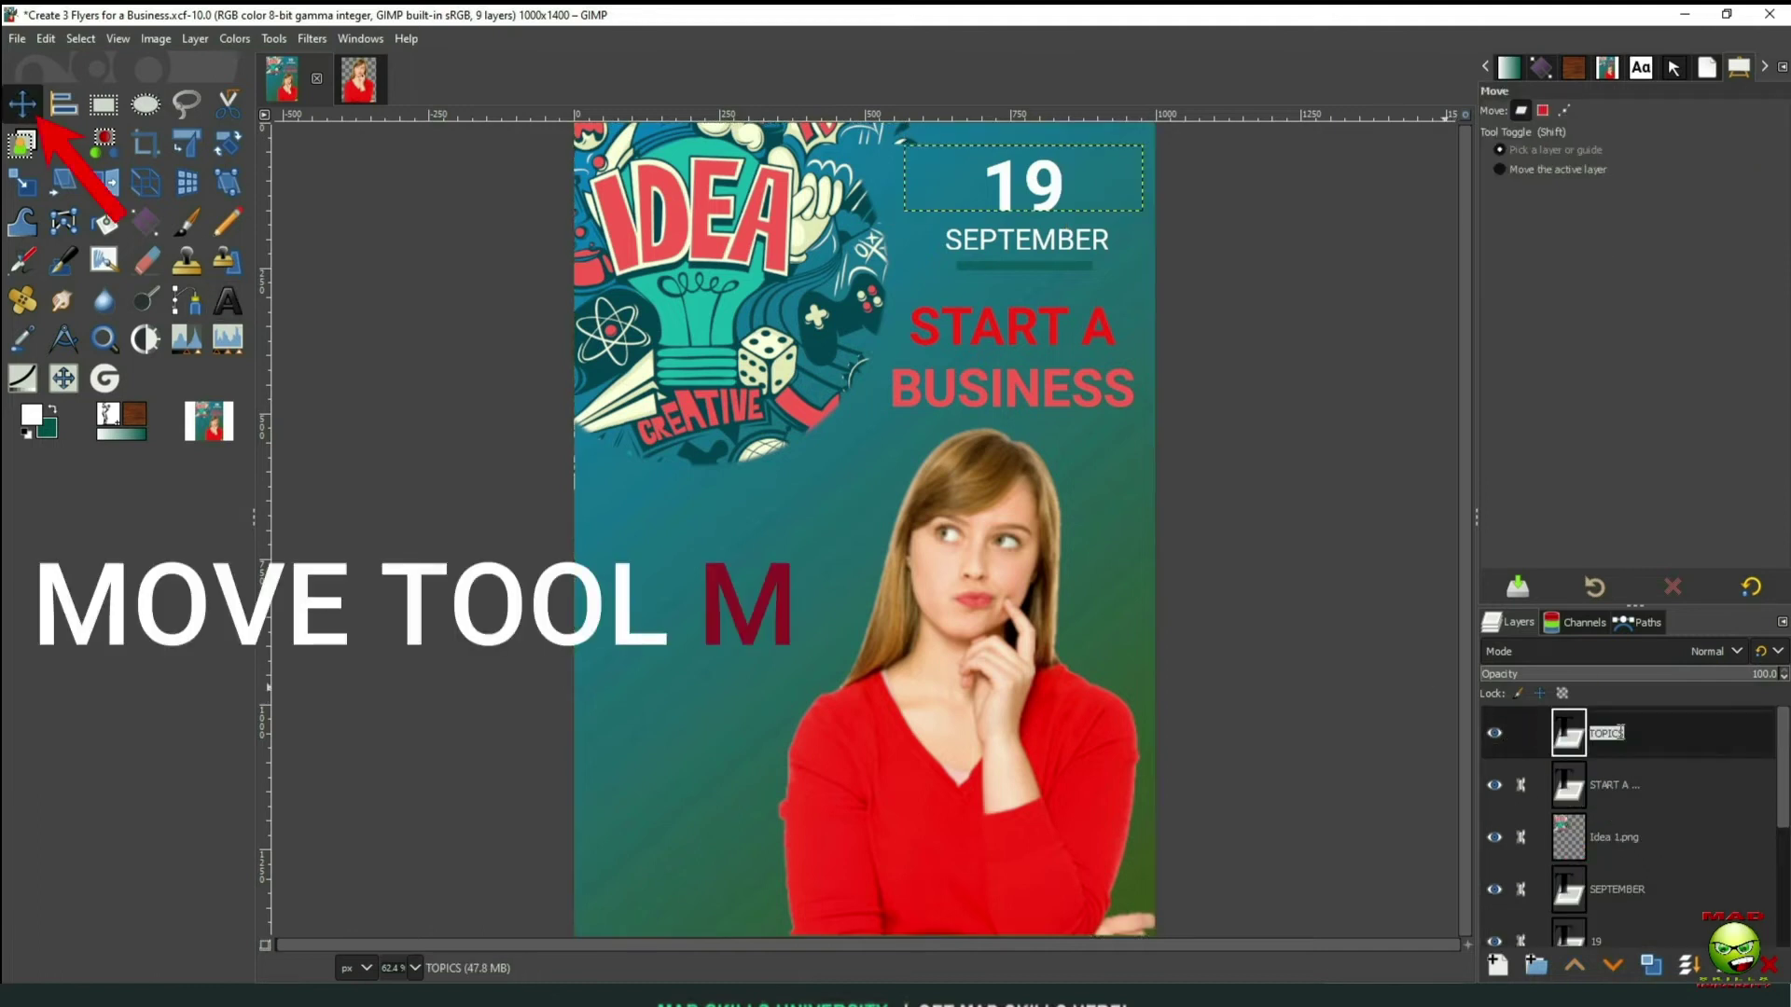
pyautogui.click(1040, 169)
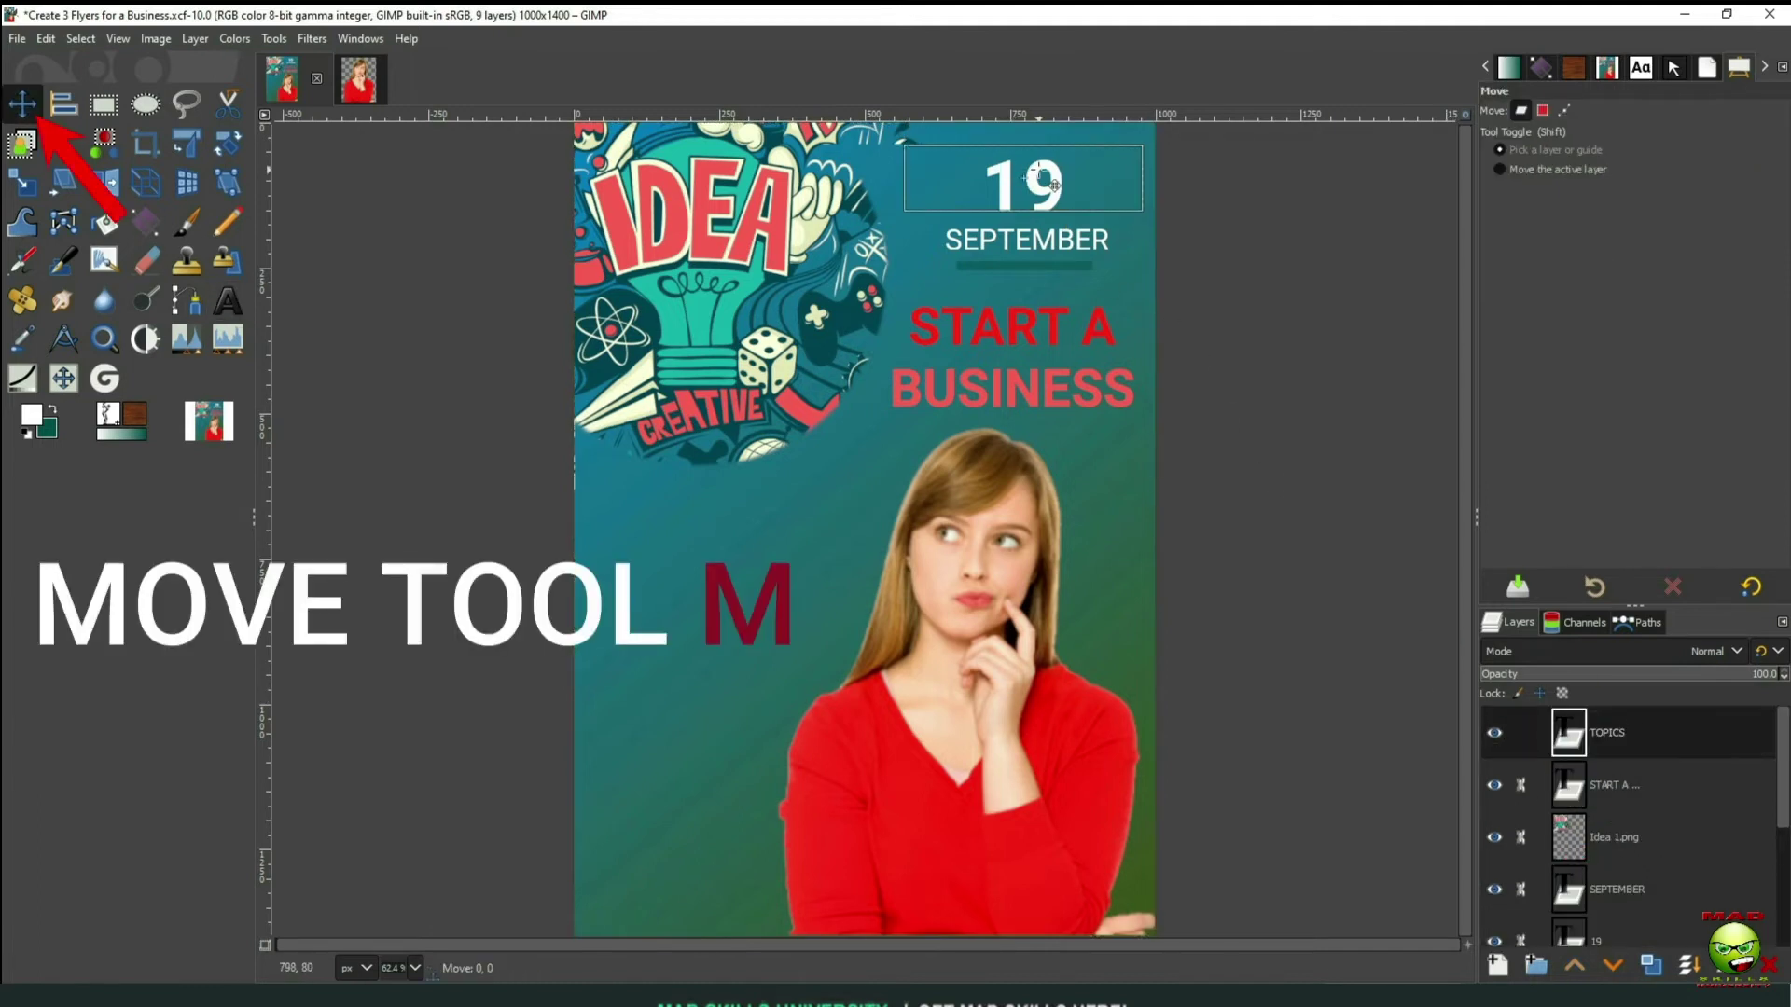
# Move the TOPICS text to the flyer's left below the collage and replace 19 with 'Seminar Topics'
pyautogui.moveTo(1041, 173); pyautogui.dragTo(729, 516)
pyautogui.press('t')
pyautogui.click(676, 539)
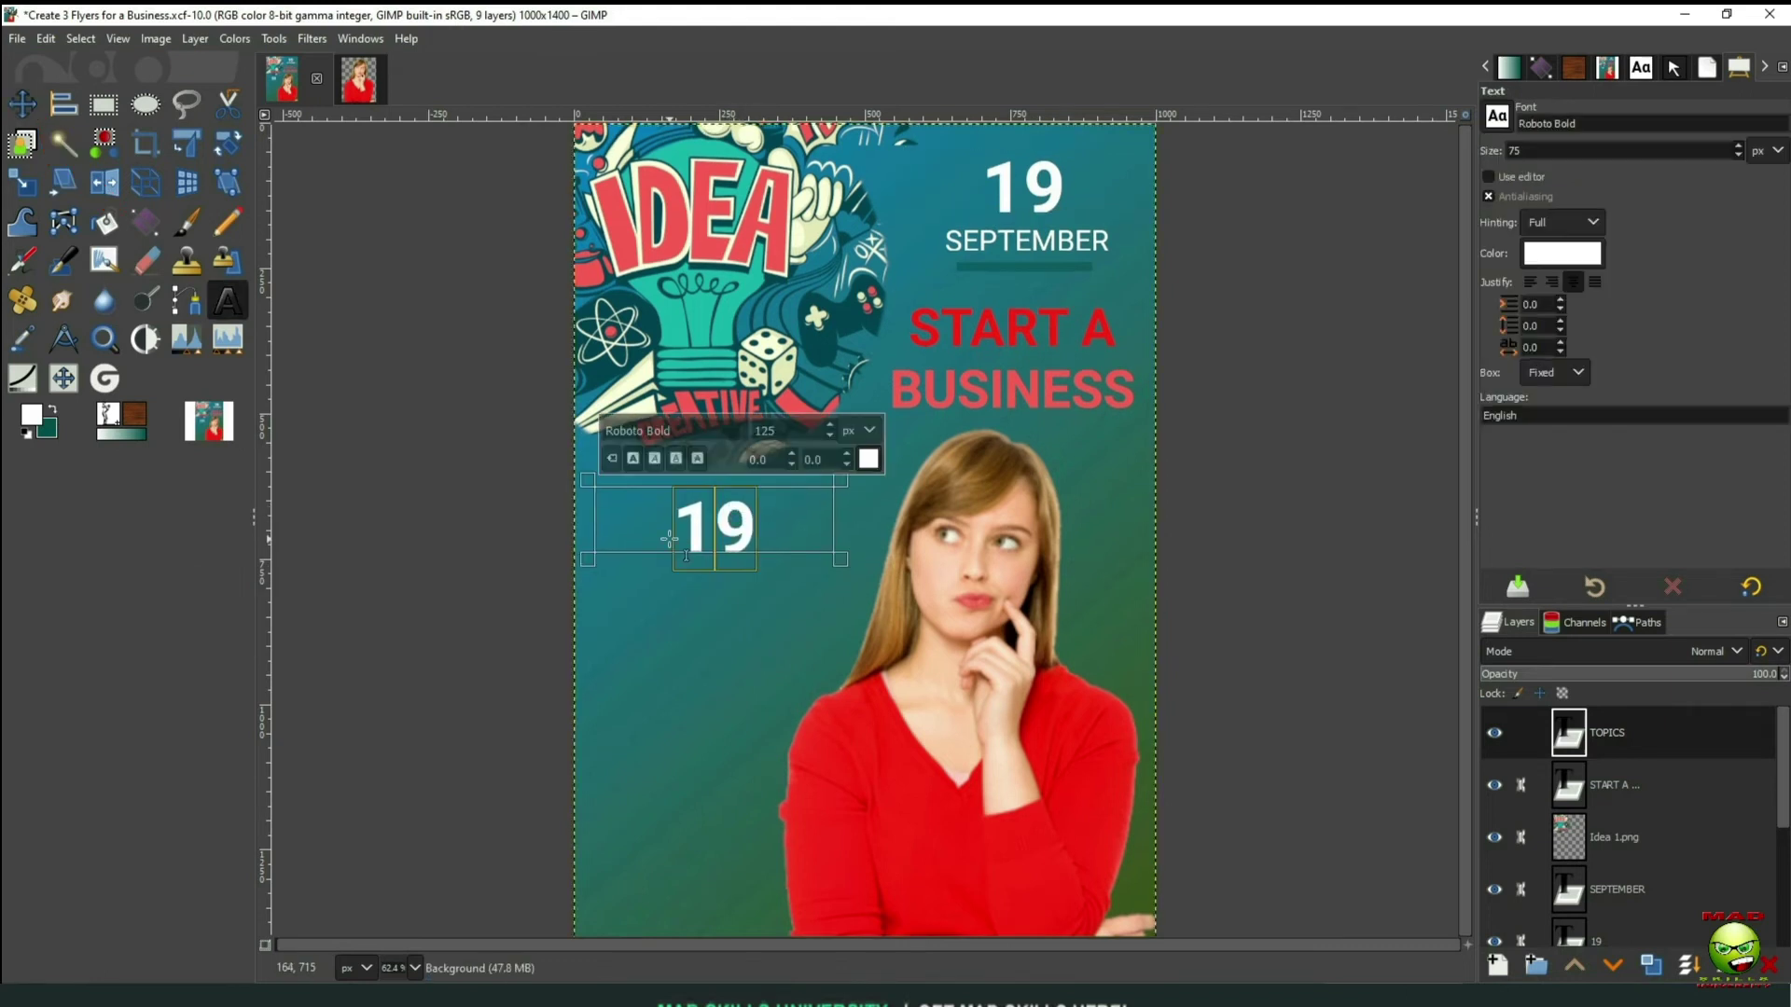
pyautogui.hotkey('ctrl', 'a')
pyautogui.write('Semin-')
pyautogui.hotkey('ctrl', 'a')
pyautogui.scroll(-20, 817, 432)
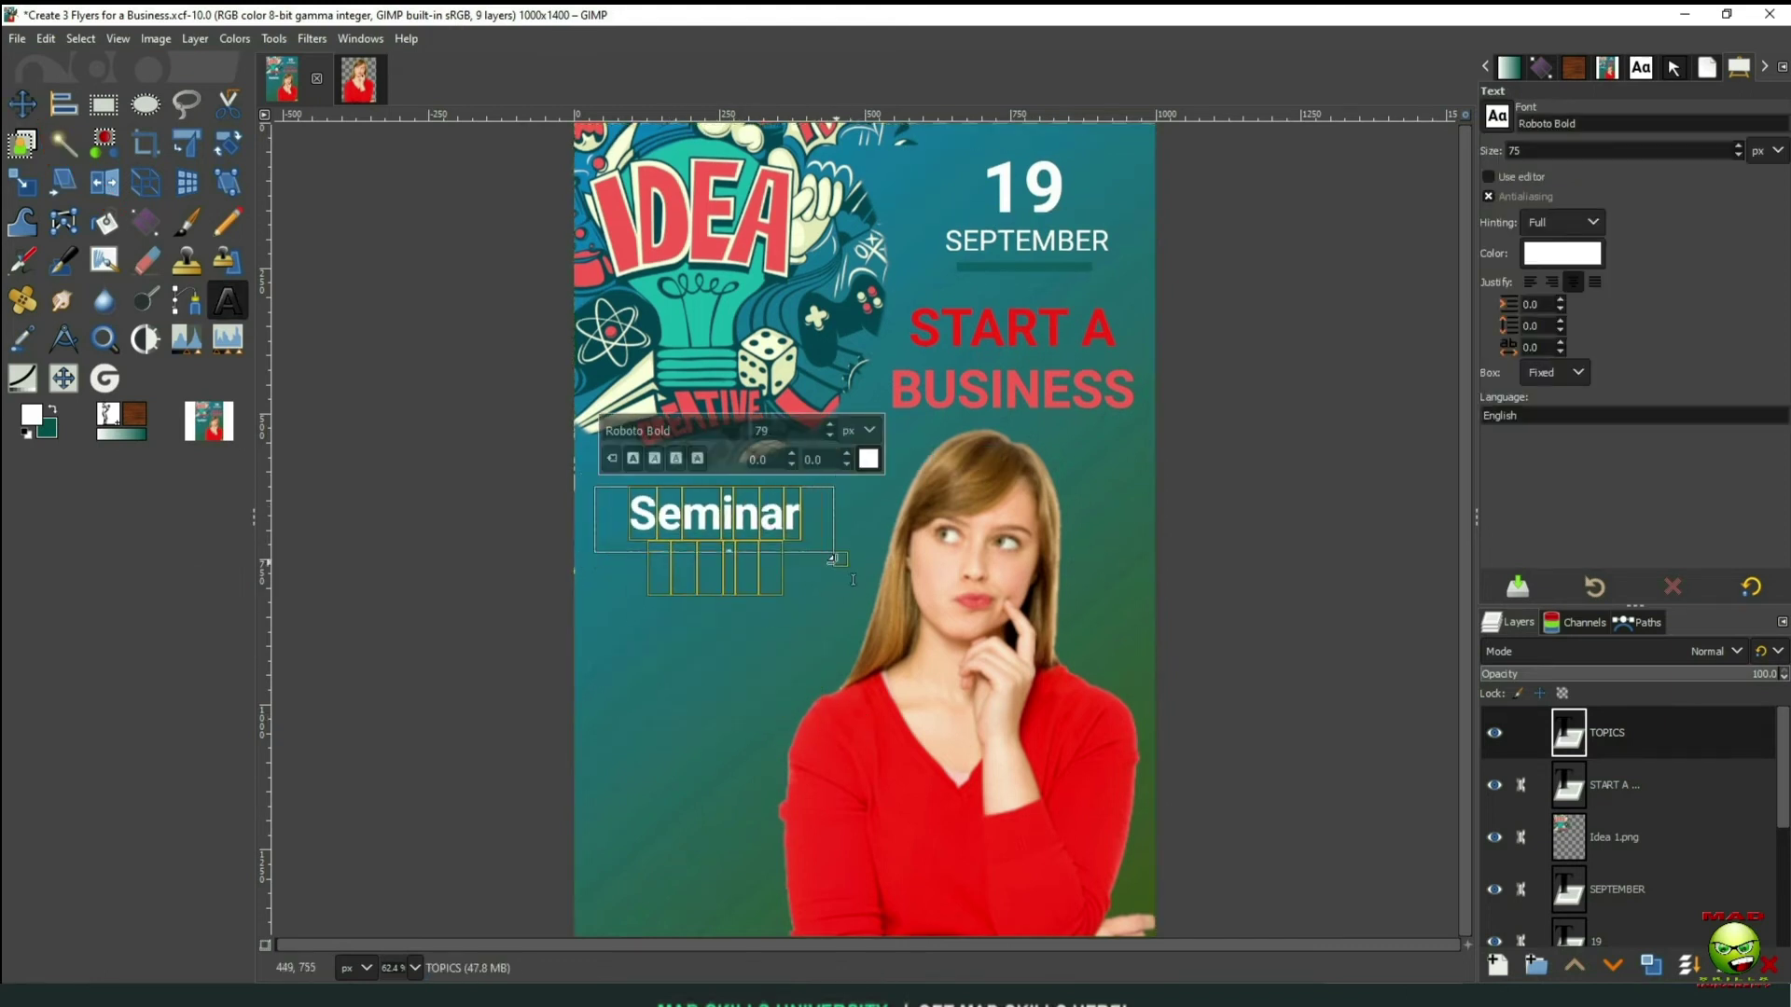
# Enlarge the text box and append a colon to read 'Seminar Topics:'
pyautogui.moveTo(839, 559); pyautogui.dragTo(856, 593)
pyautogui.click(818, 571)
pyautogui.write(':')
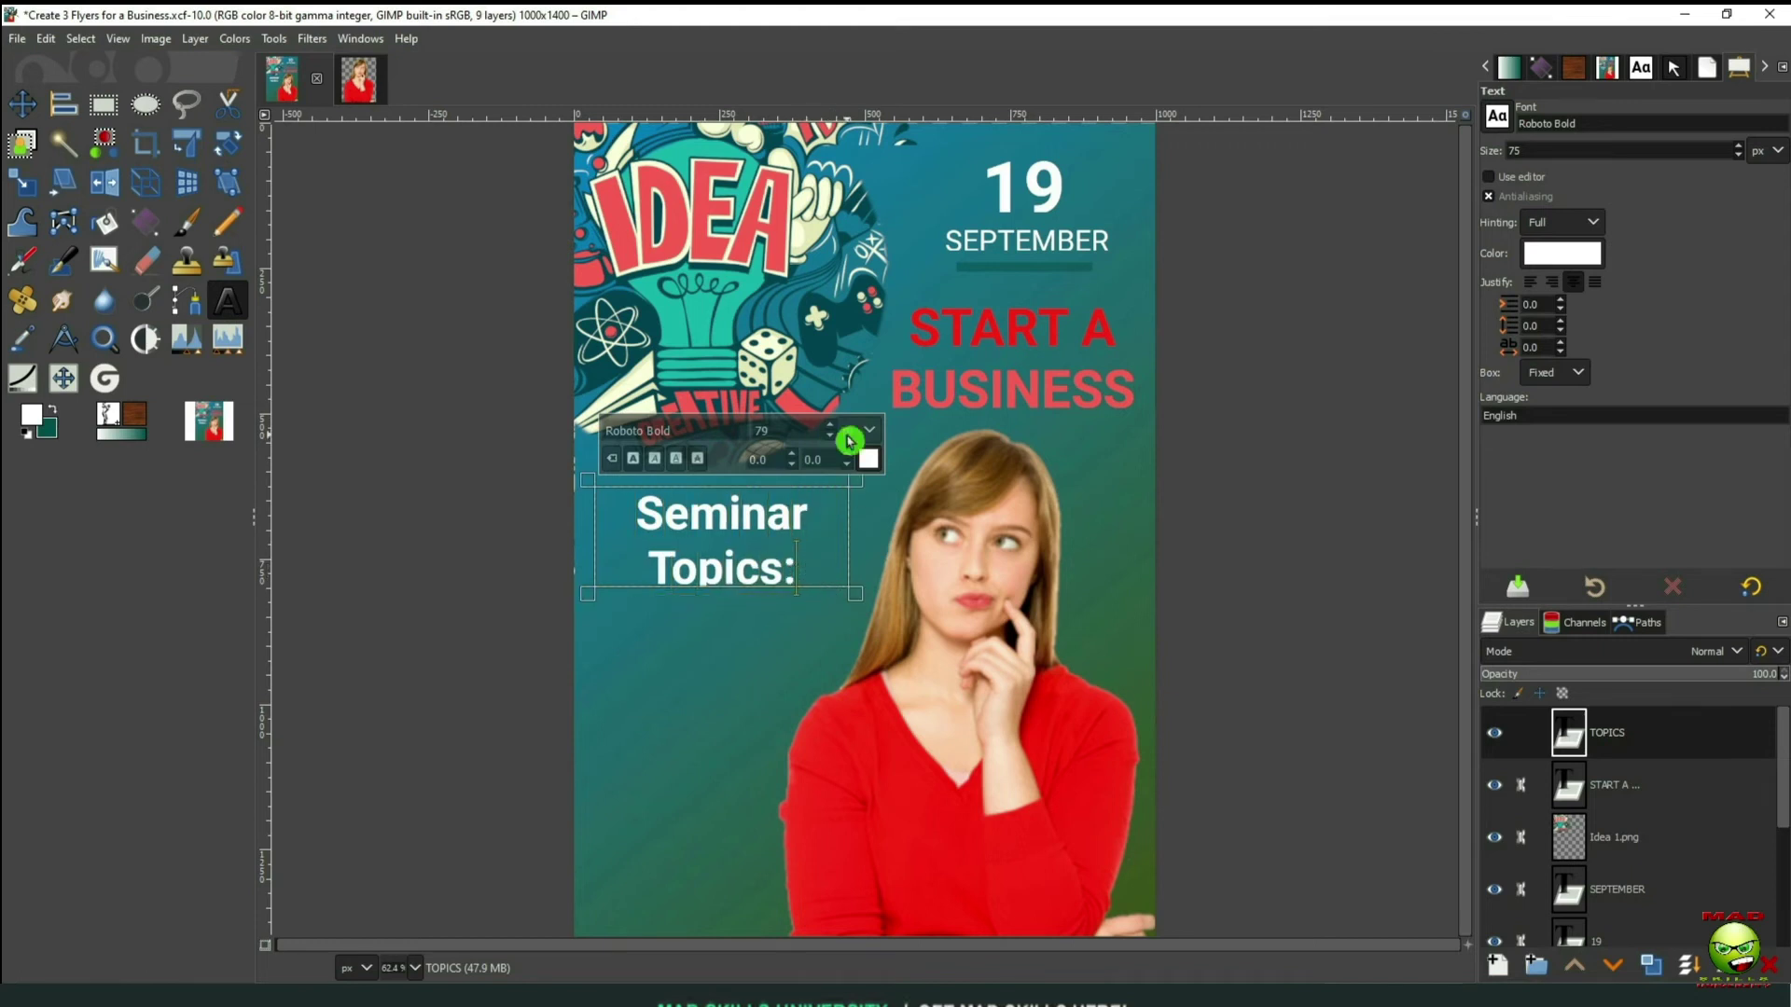
pyautogui.scroll(20, 821, 431)
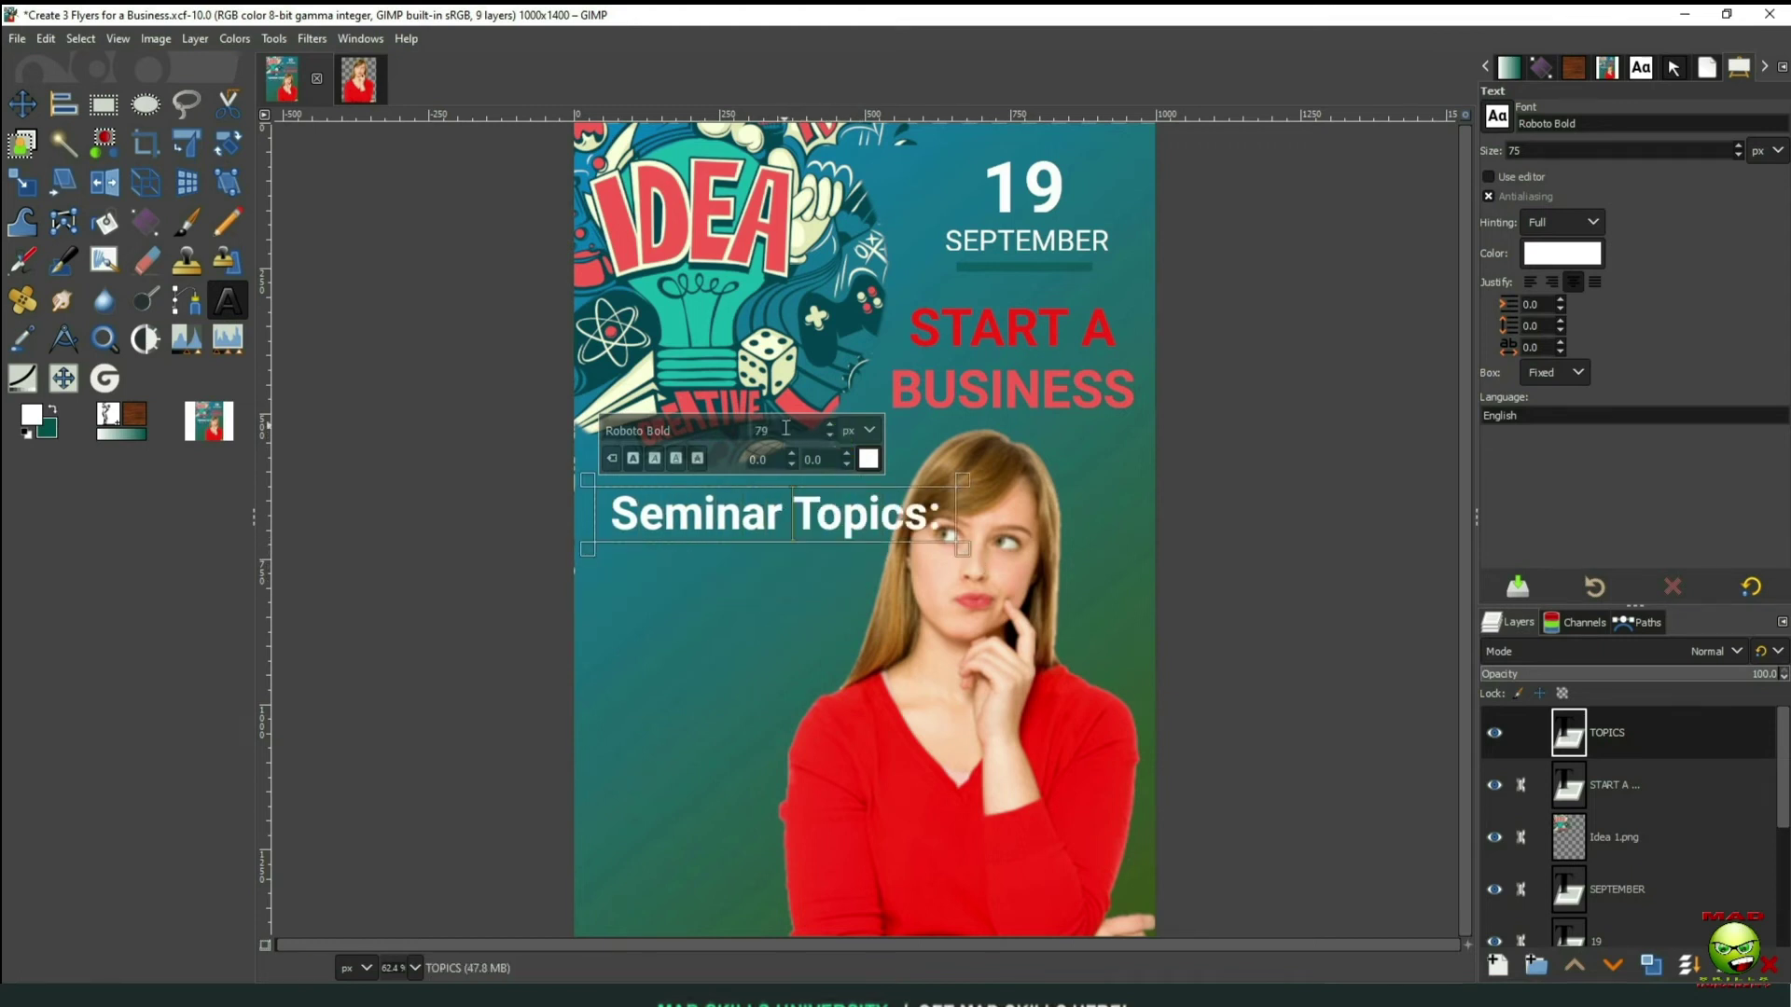
pyautogui.hotkey('ctrl', 'a')
pyautogui.scroll(3, 821, 431)
pyautogui.scroll(4, 839, 458)
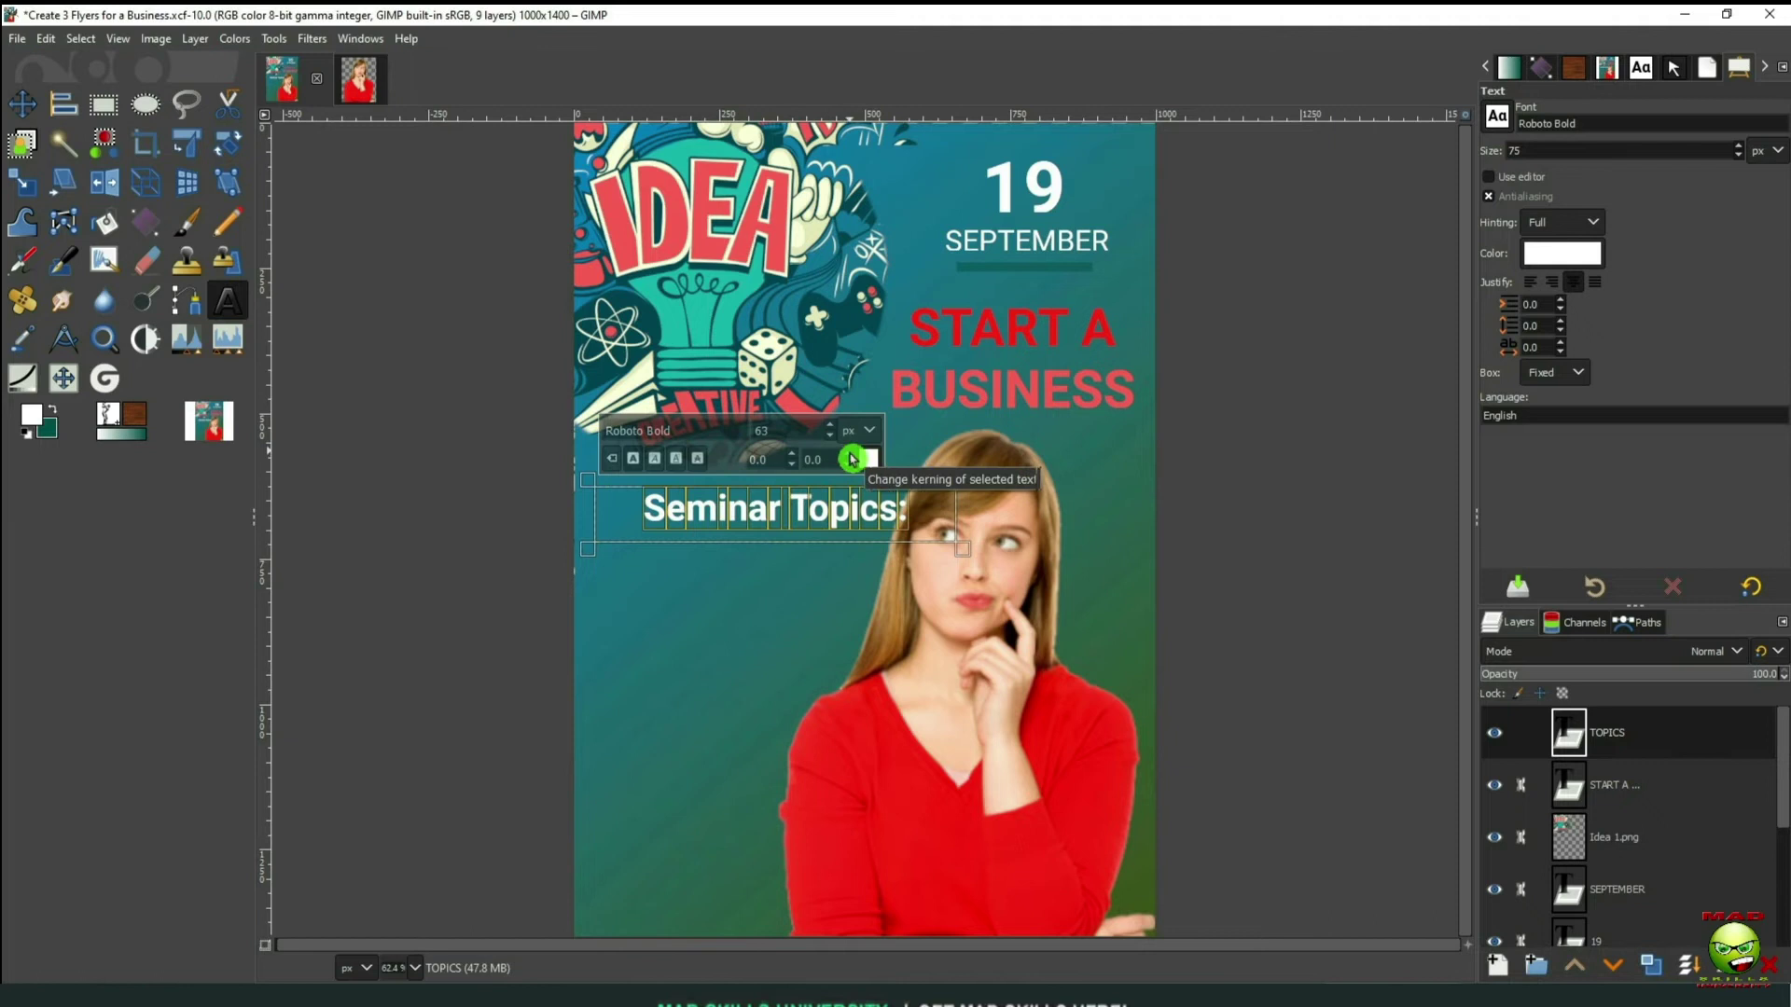
pyautogui.scroll(1, 844, 459)
pyautogui.scroll(7, 757, 431)
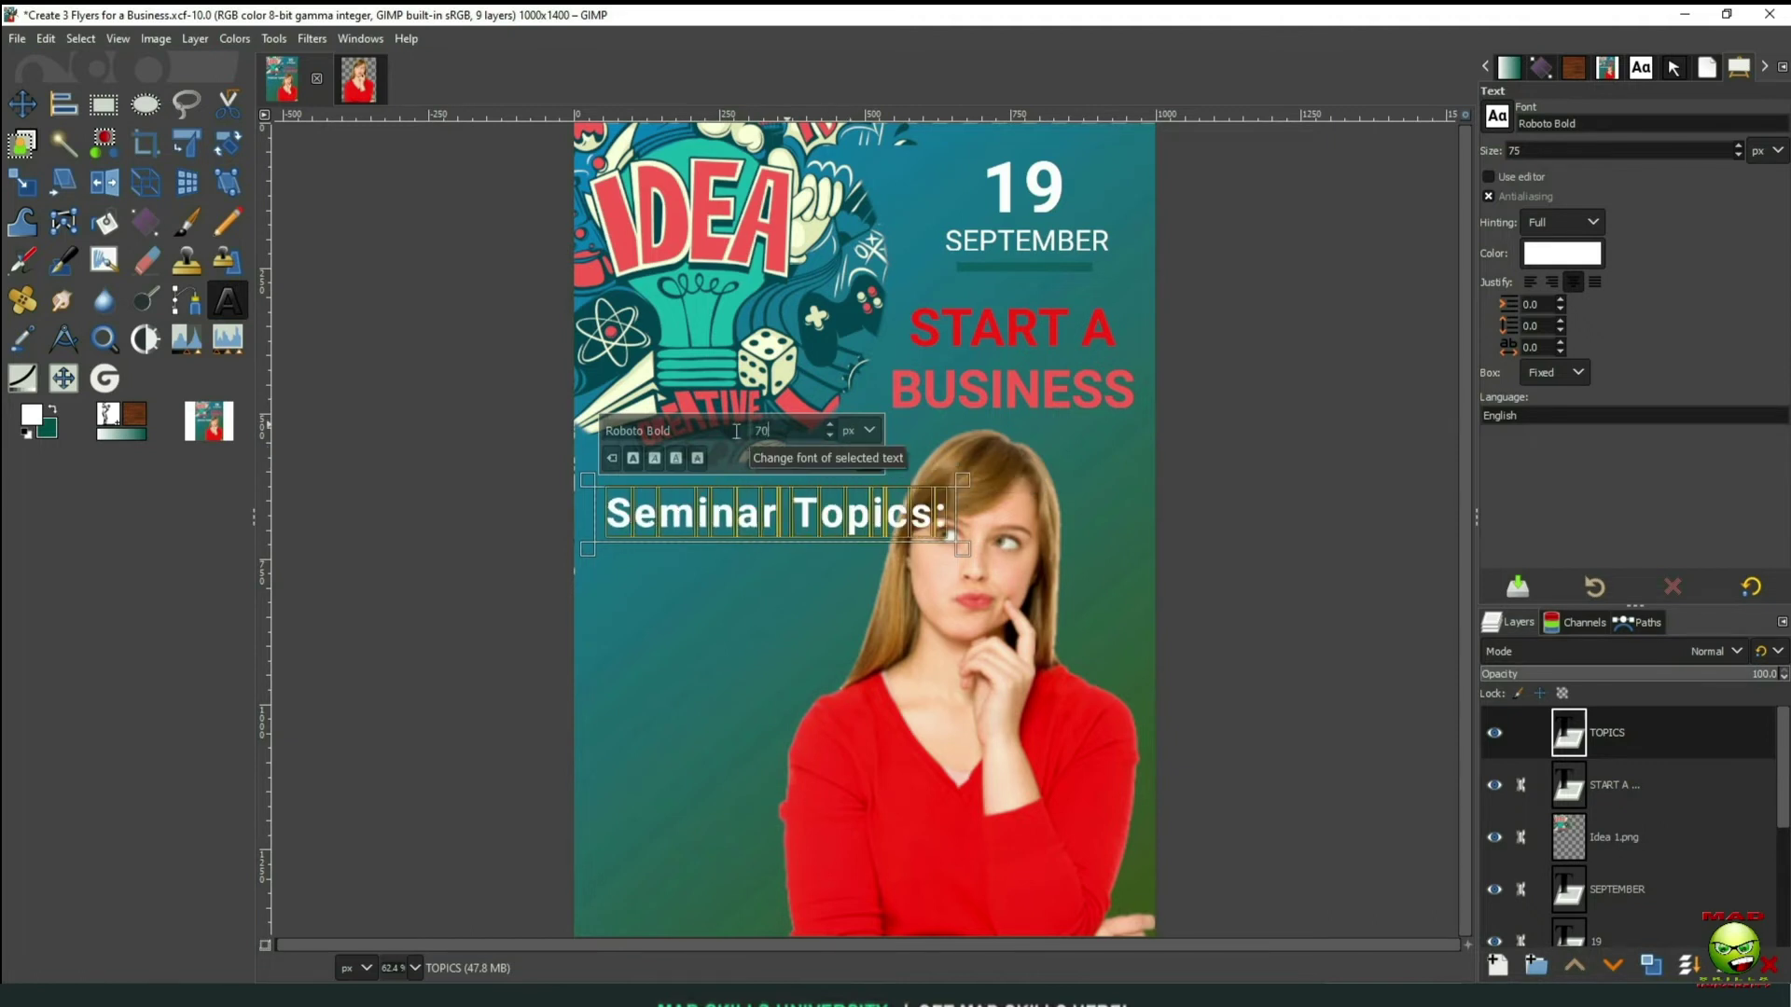
pyautogui.press('Escape')
pyautogui.press('m')
# Nudge the 'Seminar Topics:' heading slightly left and up beside the woman
pyautogui.click(757, 511)
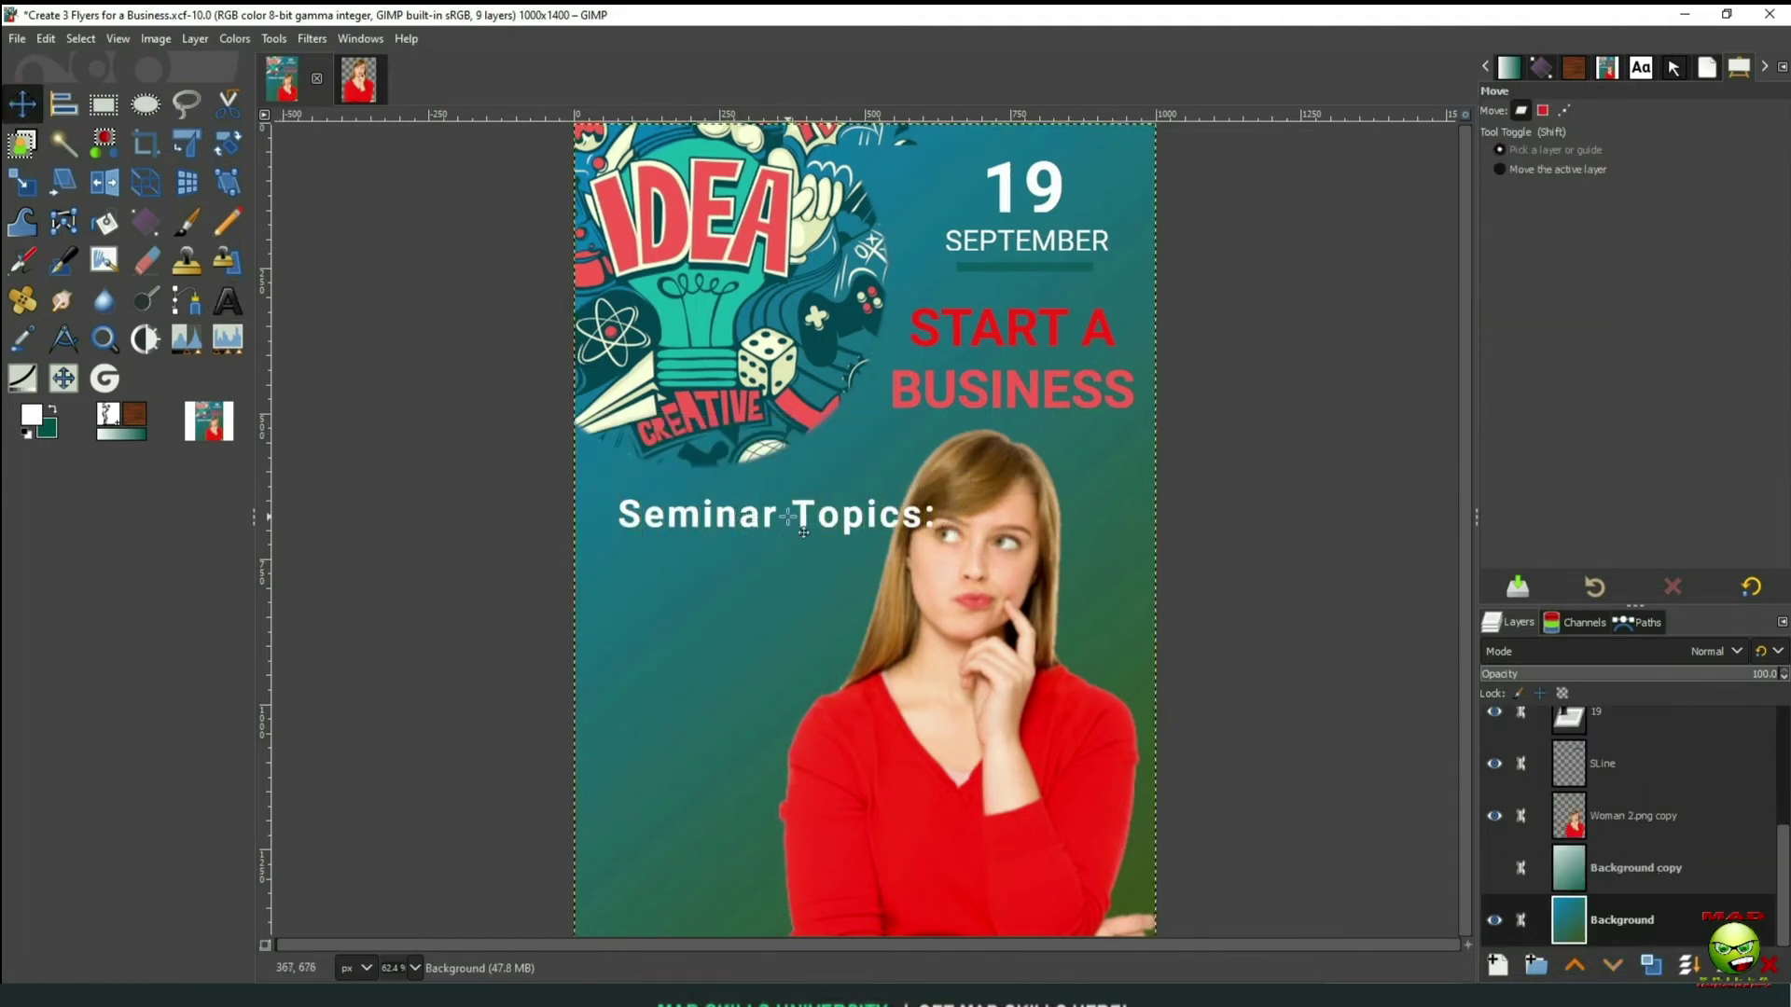
pyautogui.click(763, 508)
pyautogui.moveTo(763, 504); pyautogui.dragTo(744, 503)
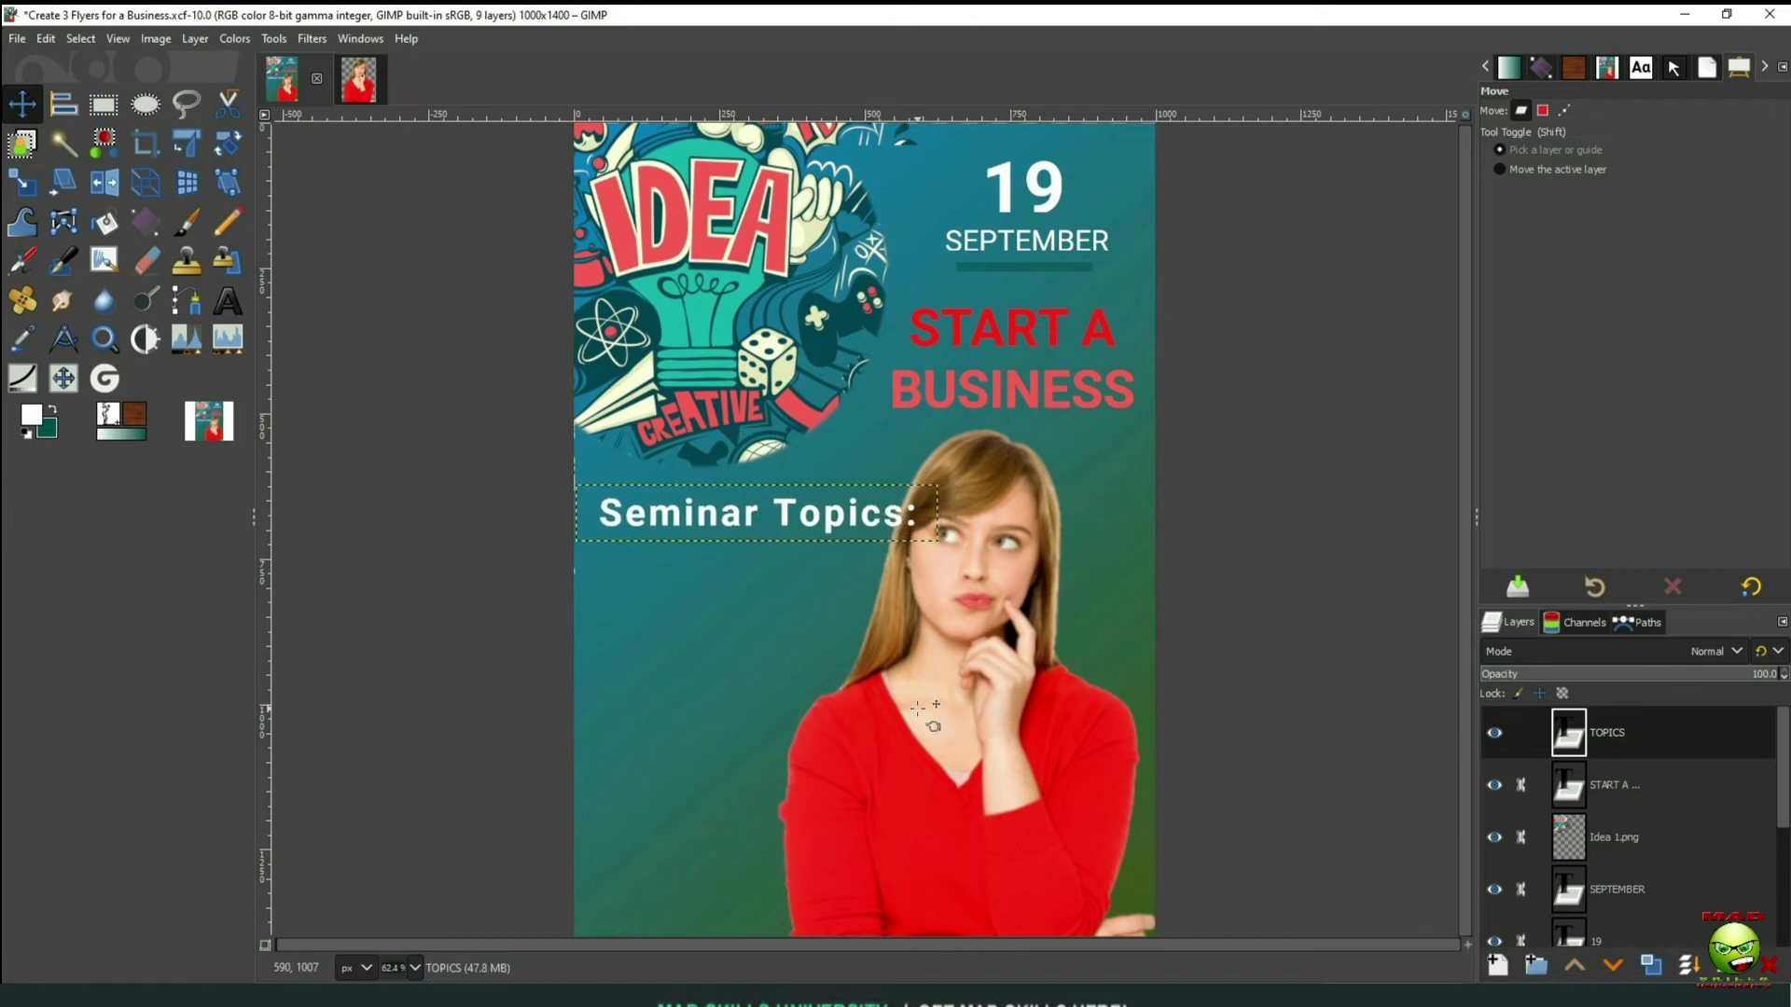
pyautogui.press('t')
pyautogui.click(891, 518)
pyautogui.tripleClick(888, 518)
pyautogui.scroll(-5, 757, 429)
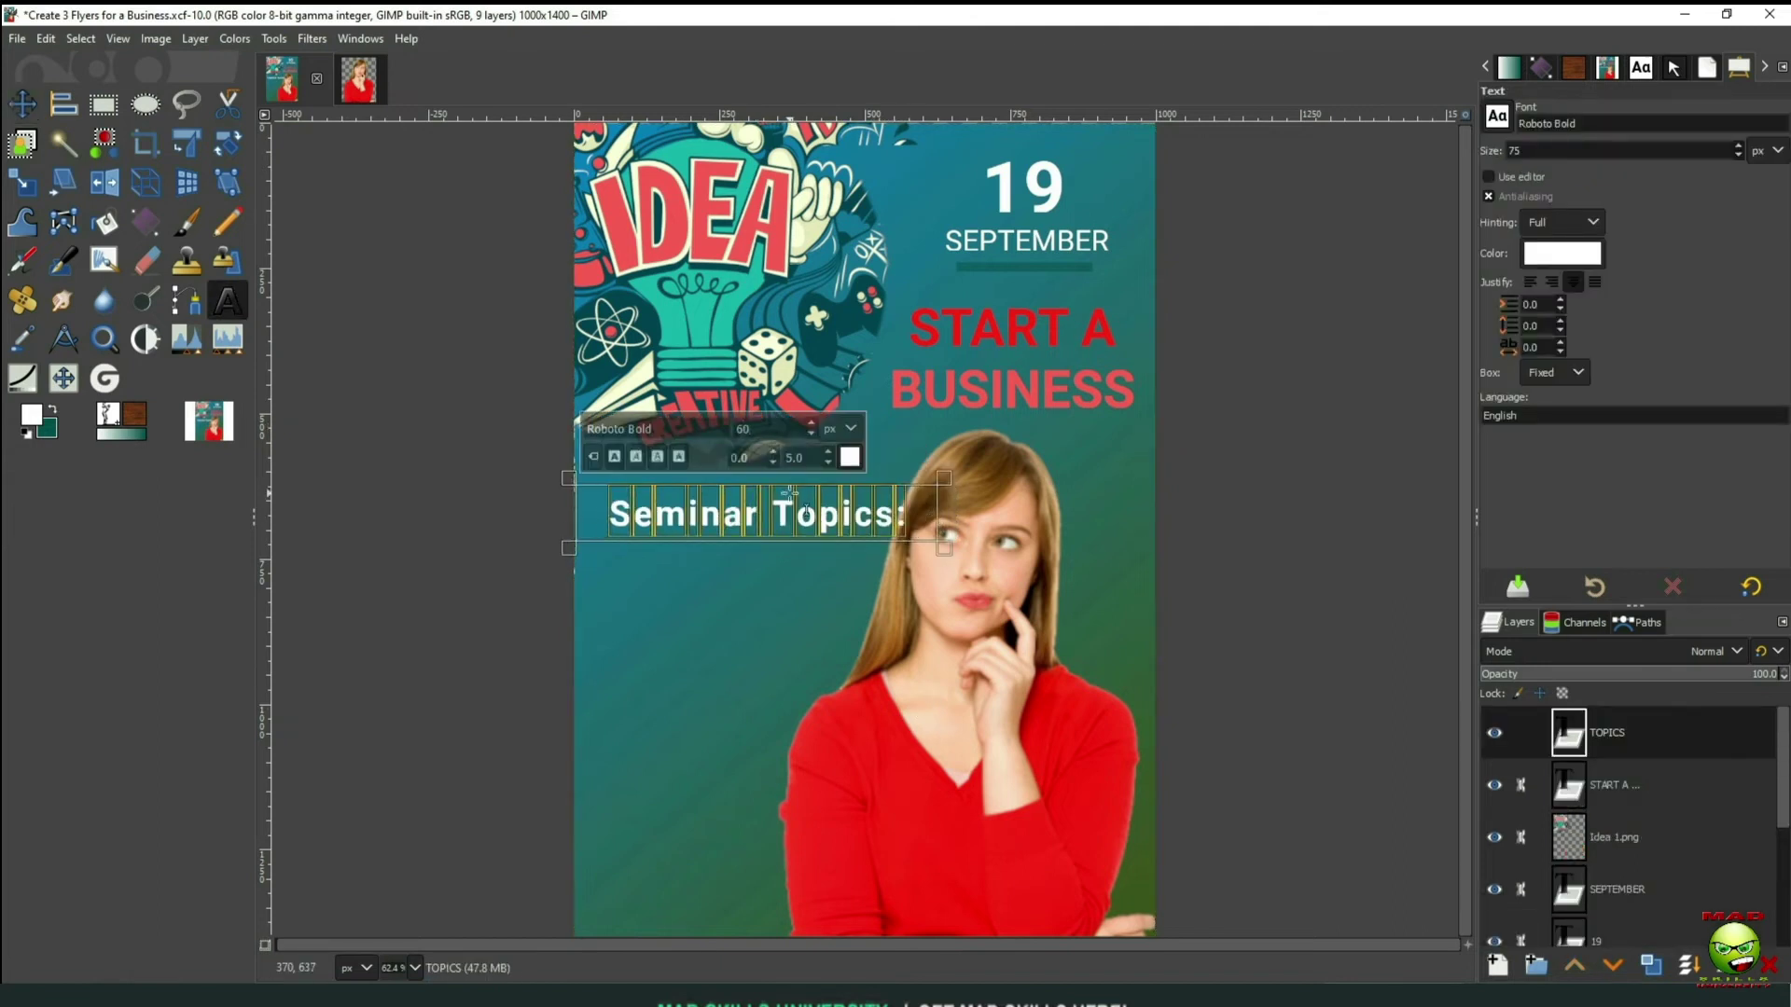
pyautogui.press('Escape')
pyautogui.press('m')
pyautogui.moveTo(760, 515); pyautogui.dragTo(745, 509)
# Narrow the text box from both sides to fit the 'Seminar Topics:' heading
pyautogui.click(227, 300)
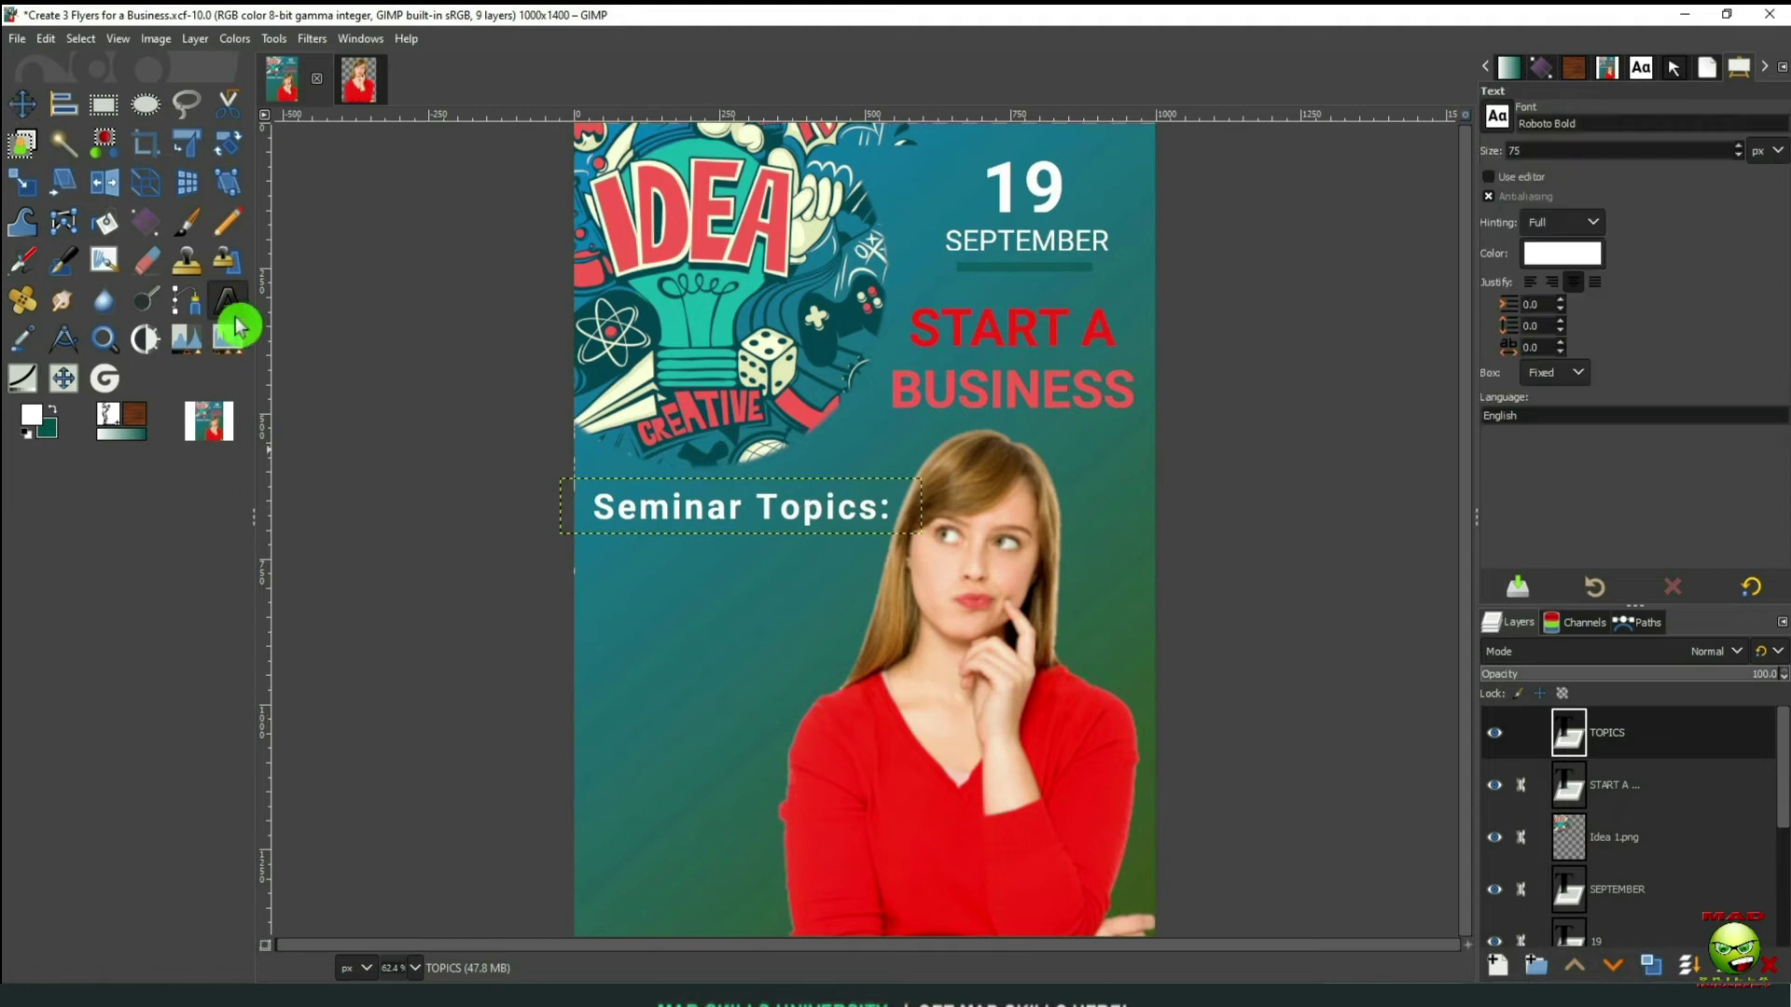
pyautogui.click(884, 515)
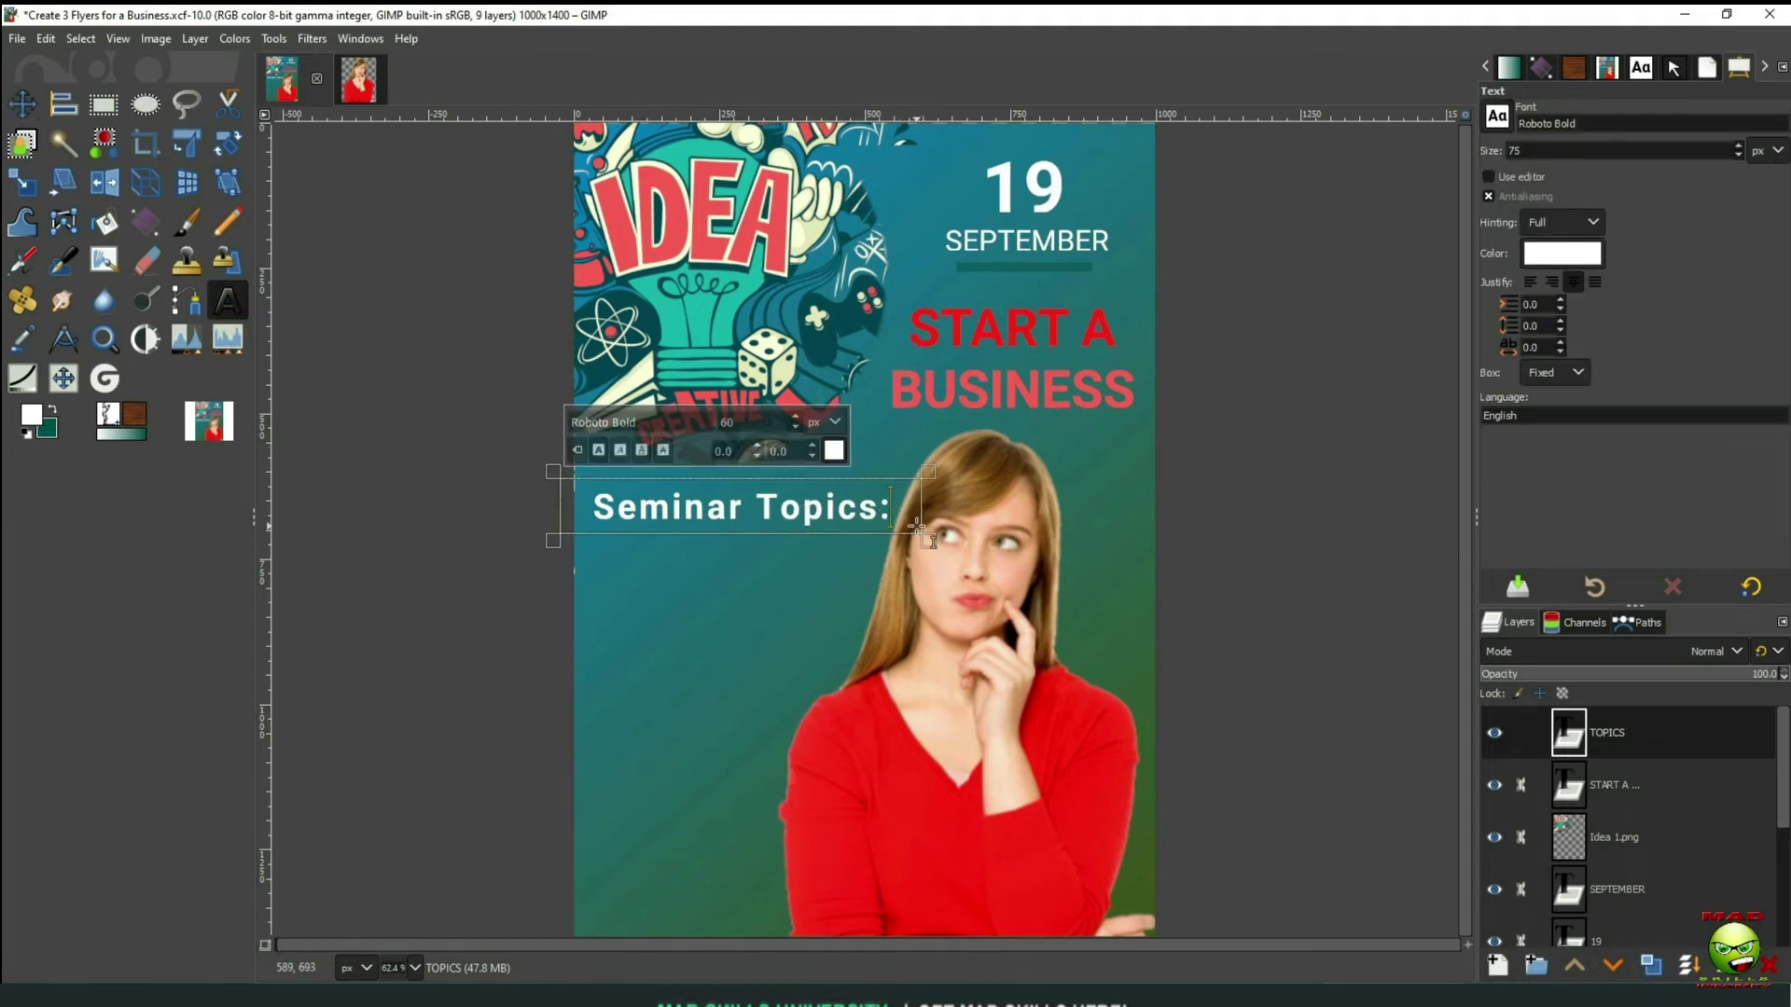
pyautogui.click(595, 508)
pyautogui.moveTo(556, 539); pyautogui.dragTo(583, 539)
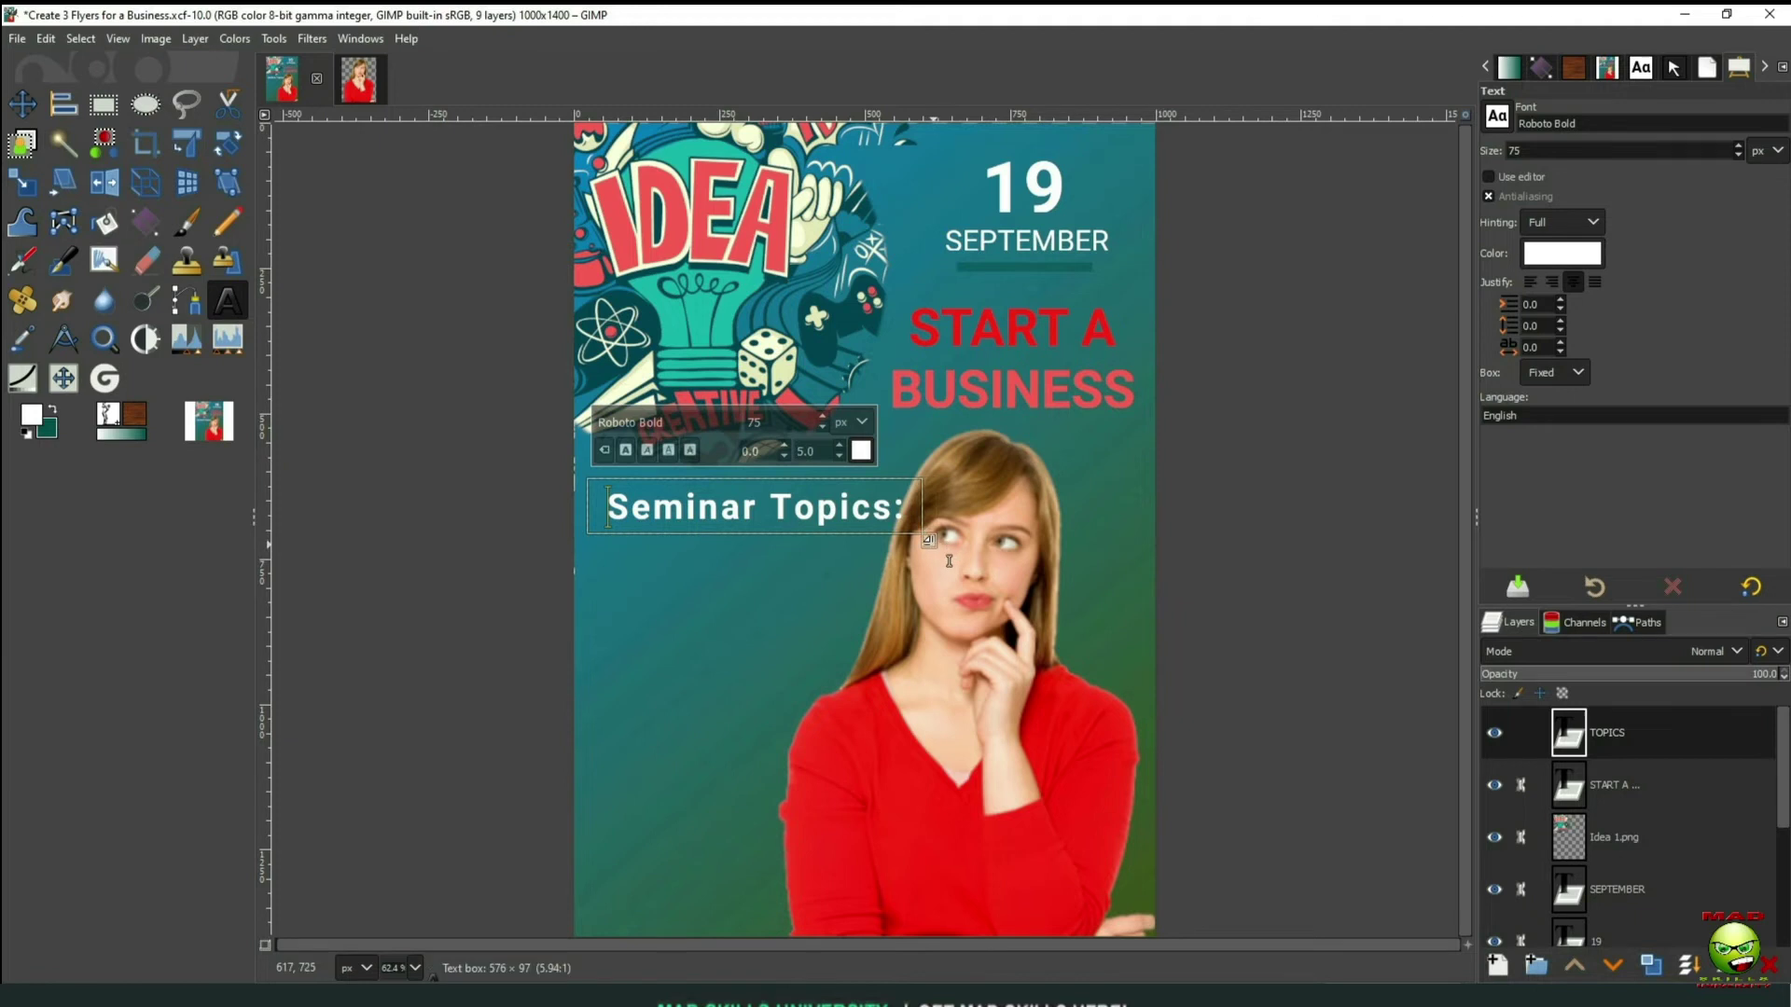
pyautogui.moveTo(930, 557); pyautogui.dragTo(900, 543)
pyautogui.click(1612, 790)
pyautogui.click(1655, 738)
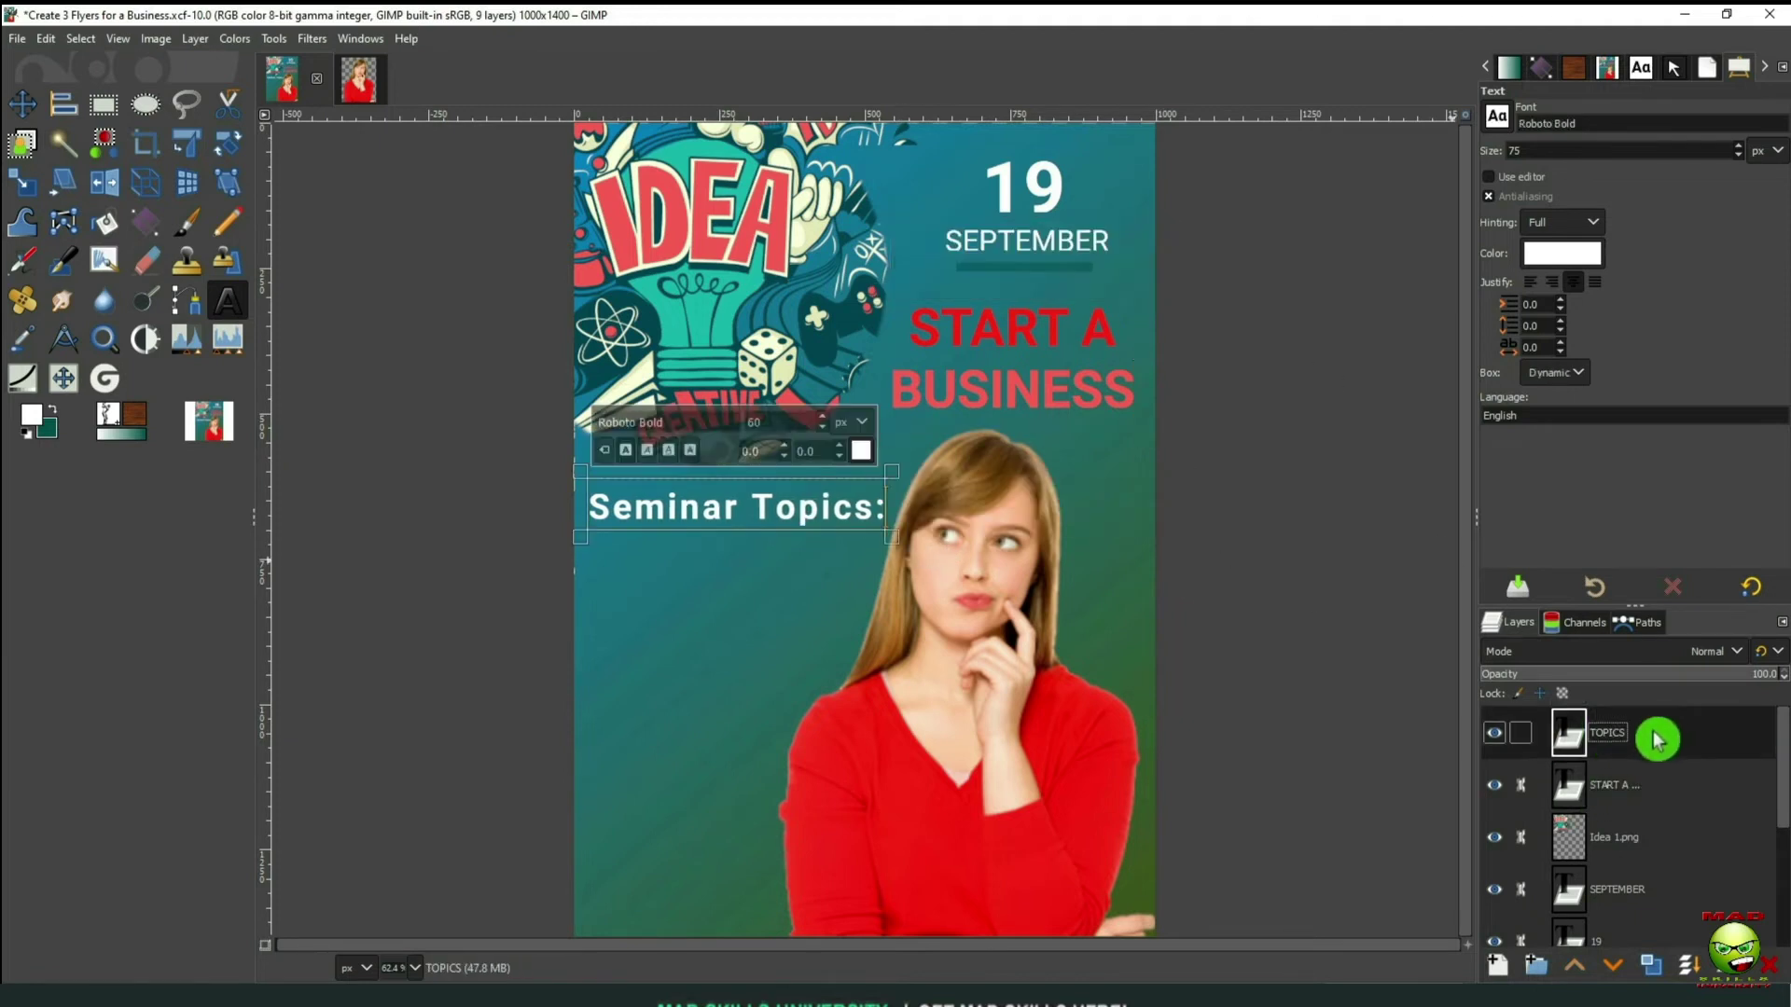
# Add a Drop Shadow to the heading with a closer offset, wider blur and higher opacity
pyautogui.click(312, 38)
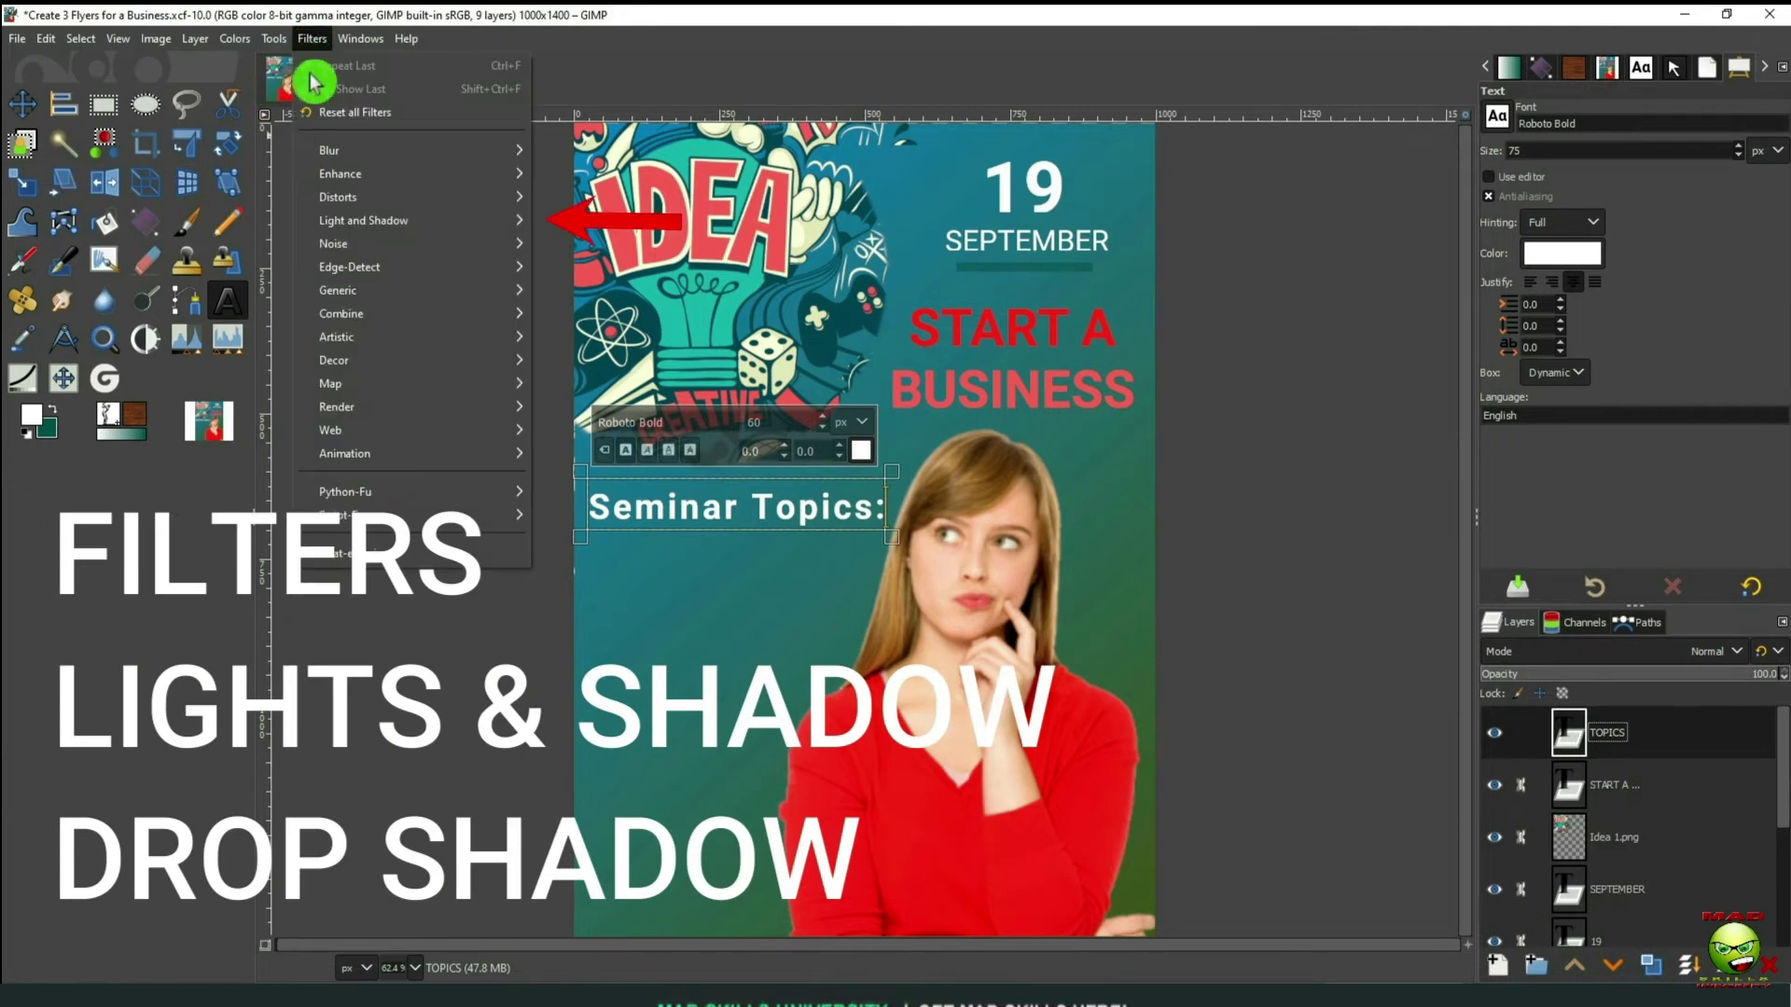
pyautogui.moveTo(381, 233)
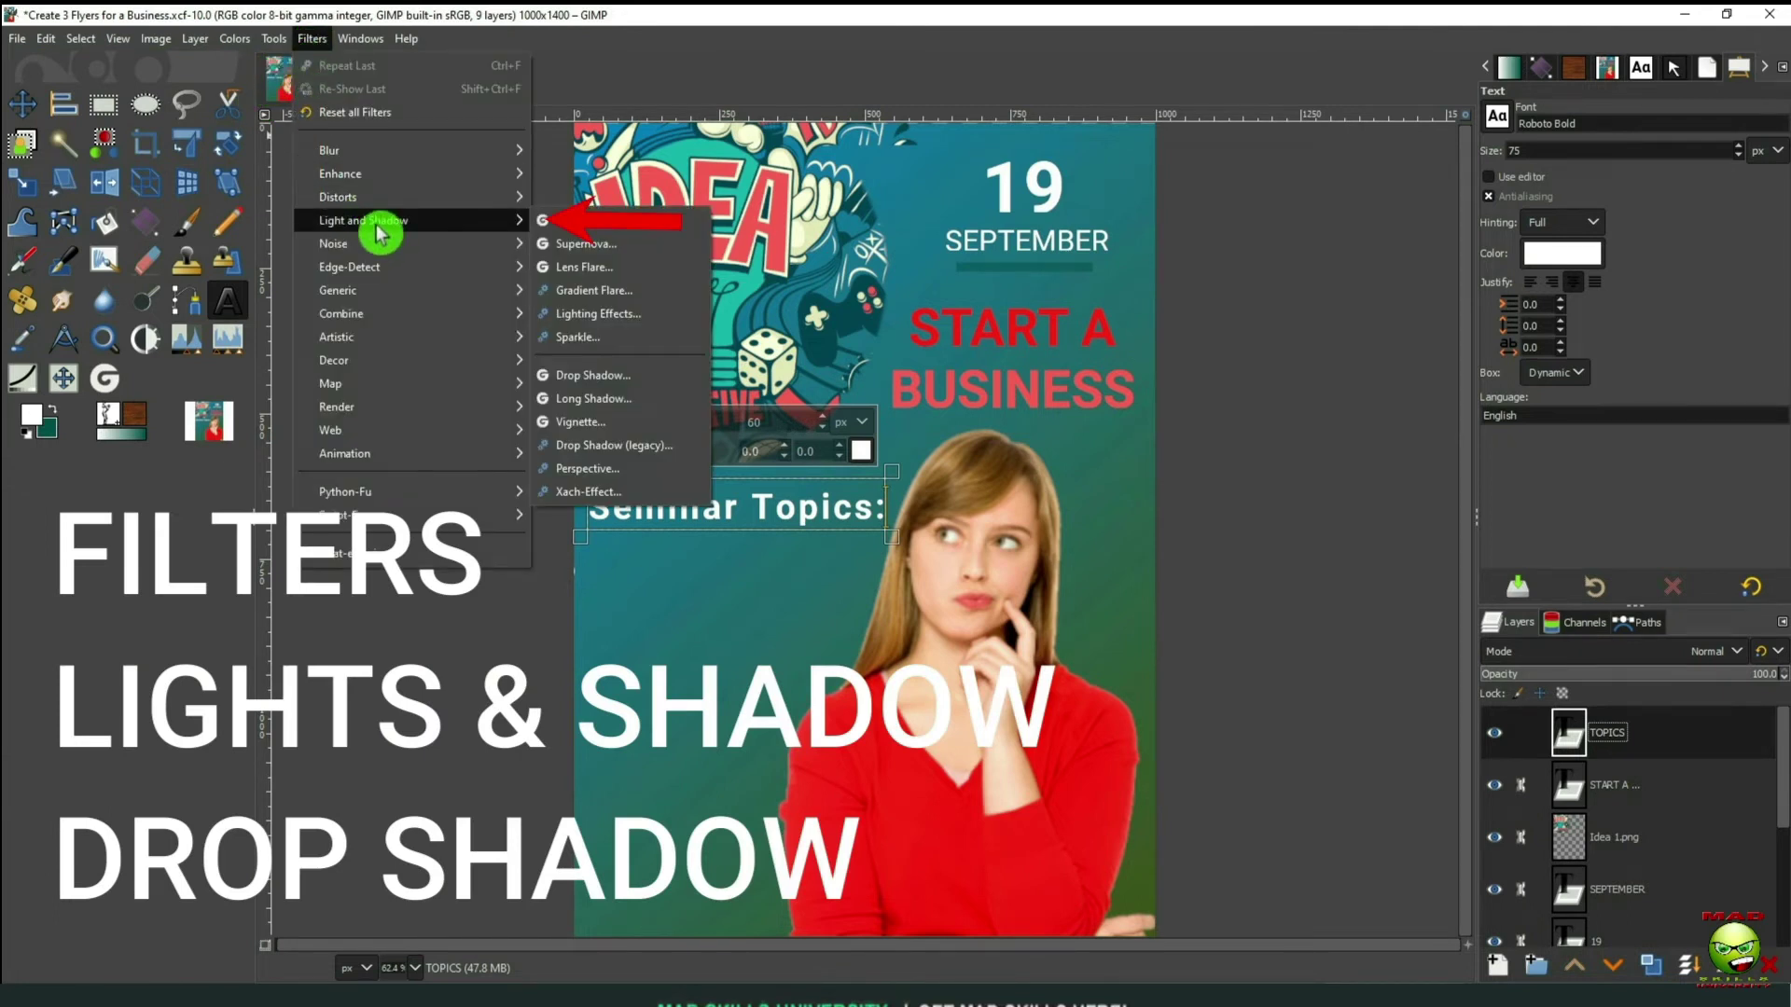
pyautogui.click(653, 381)
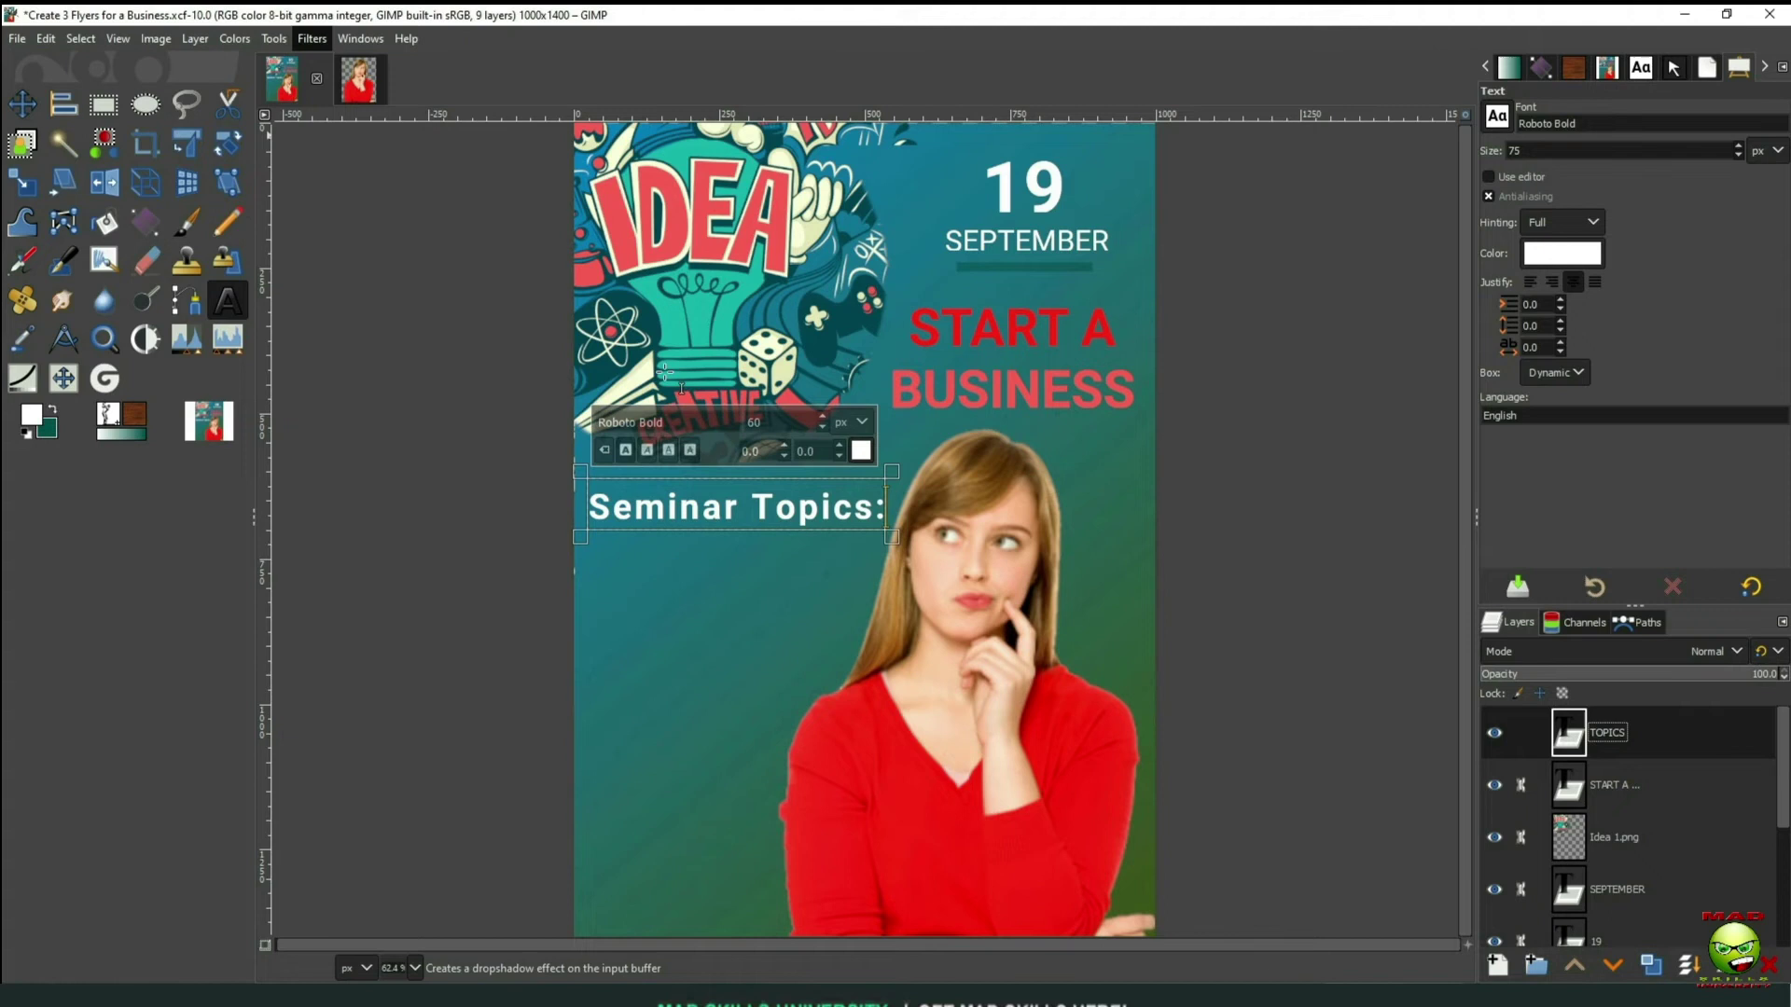
pyautogui.moveTo(1196, 356); pyautogui.dragTo(1185, 353)
pyautogui.moveTo(1213, 425); pyautogui.dragTo(1235, 426)
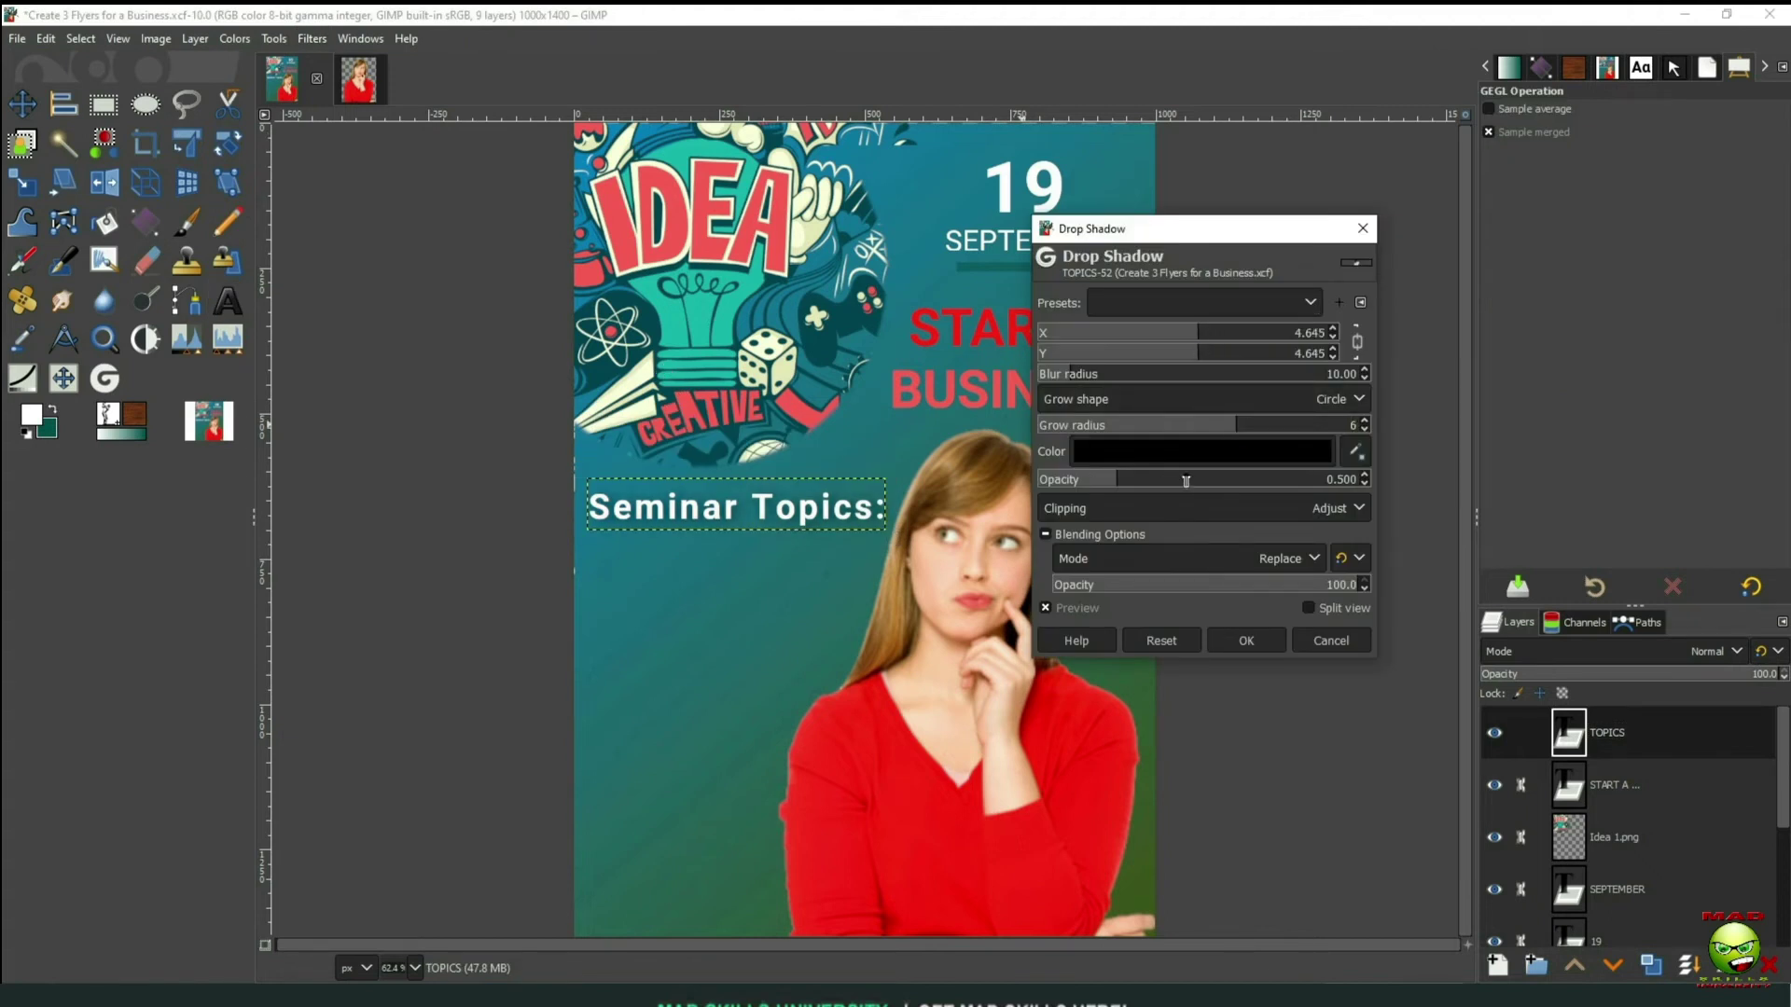
pyautogui.moveTo(1186, 480); pyautogui.dragTo(1168, 480)
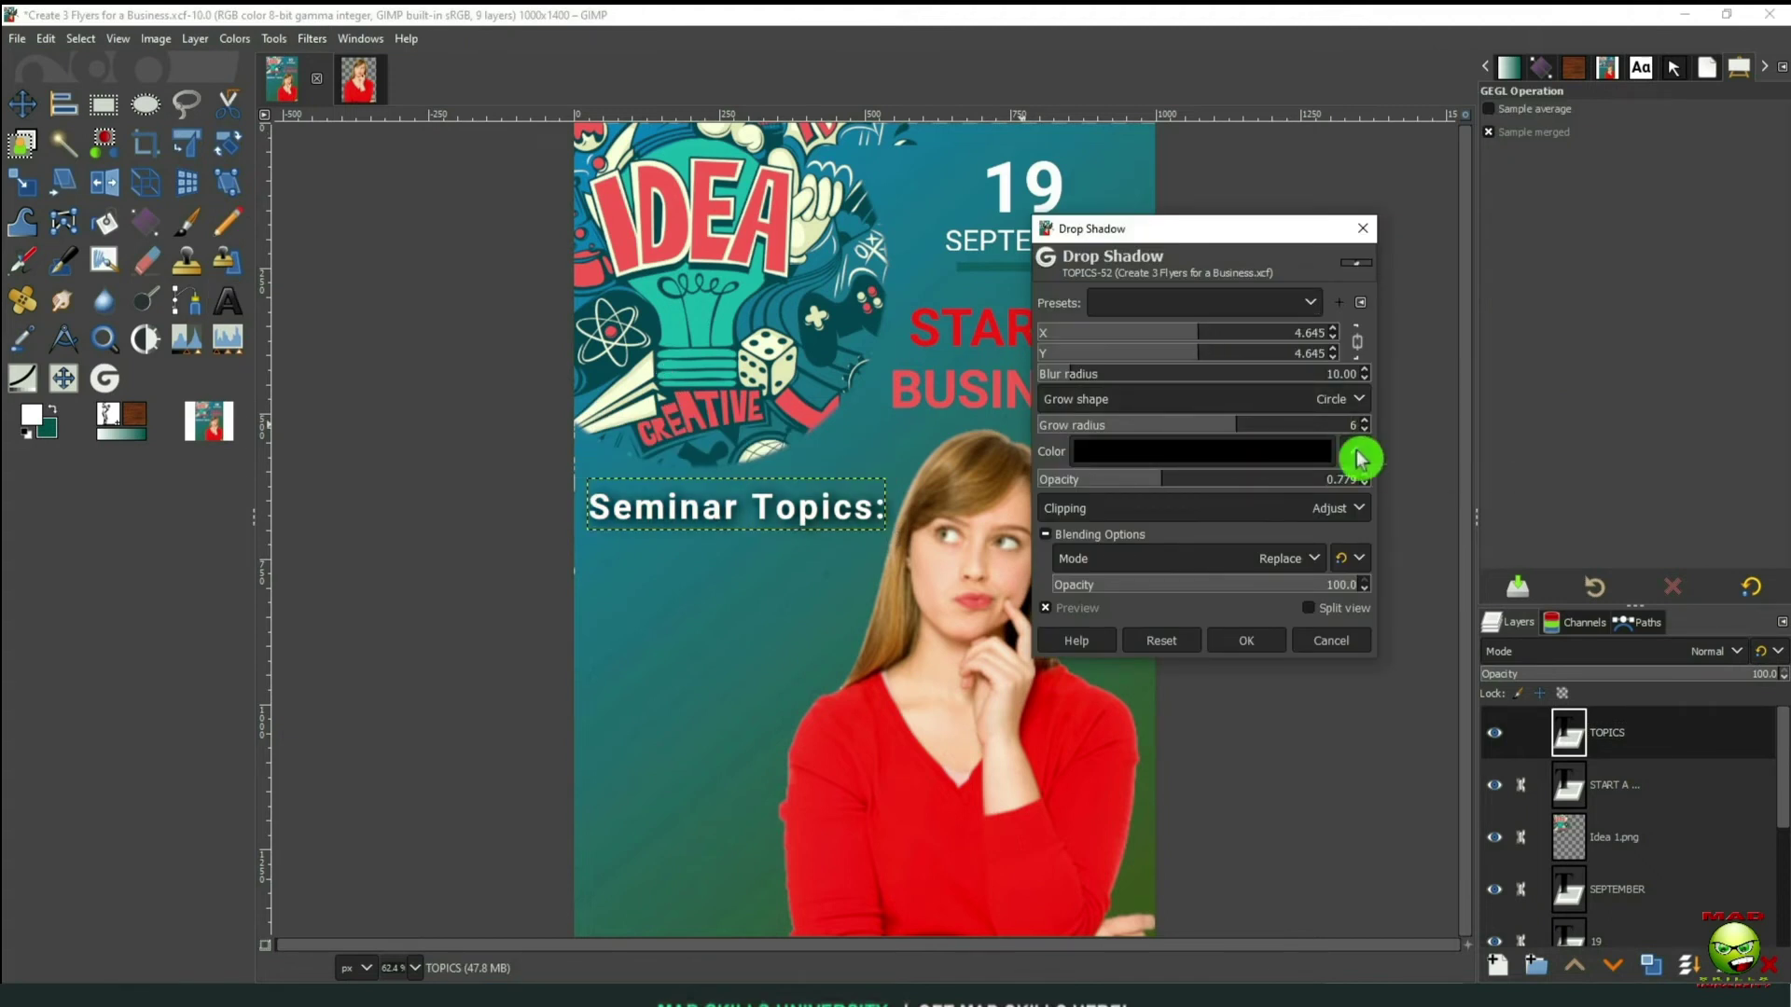
# Make the shadow red, reset its spread to zero and fine-tune the offset
pyautogui.click(1240, 452)
pyautogui.click(1304, 563)
pyautogui.click(1356, 563)
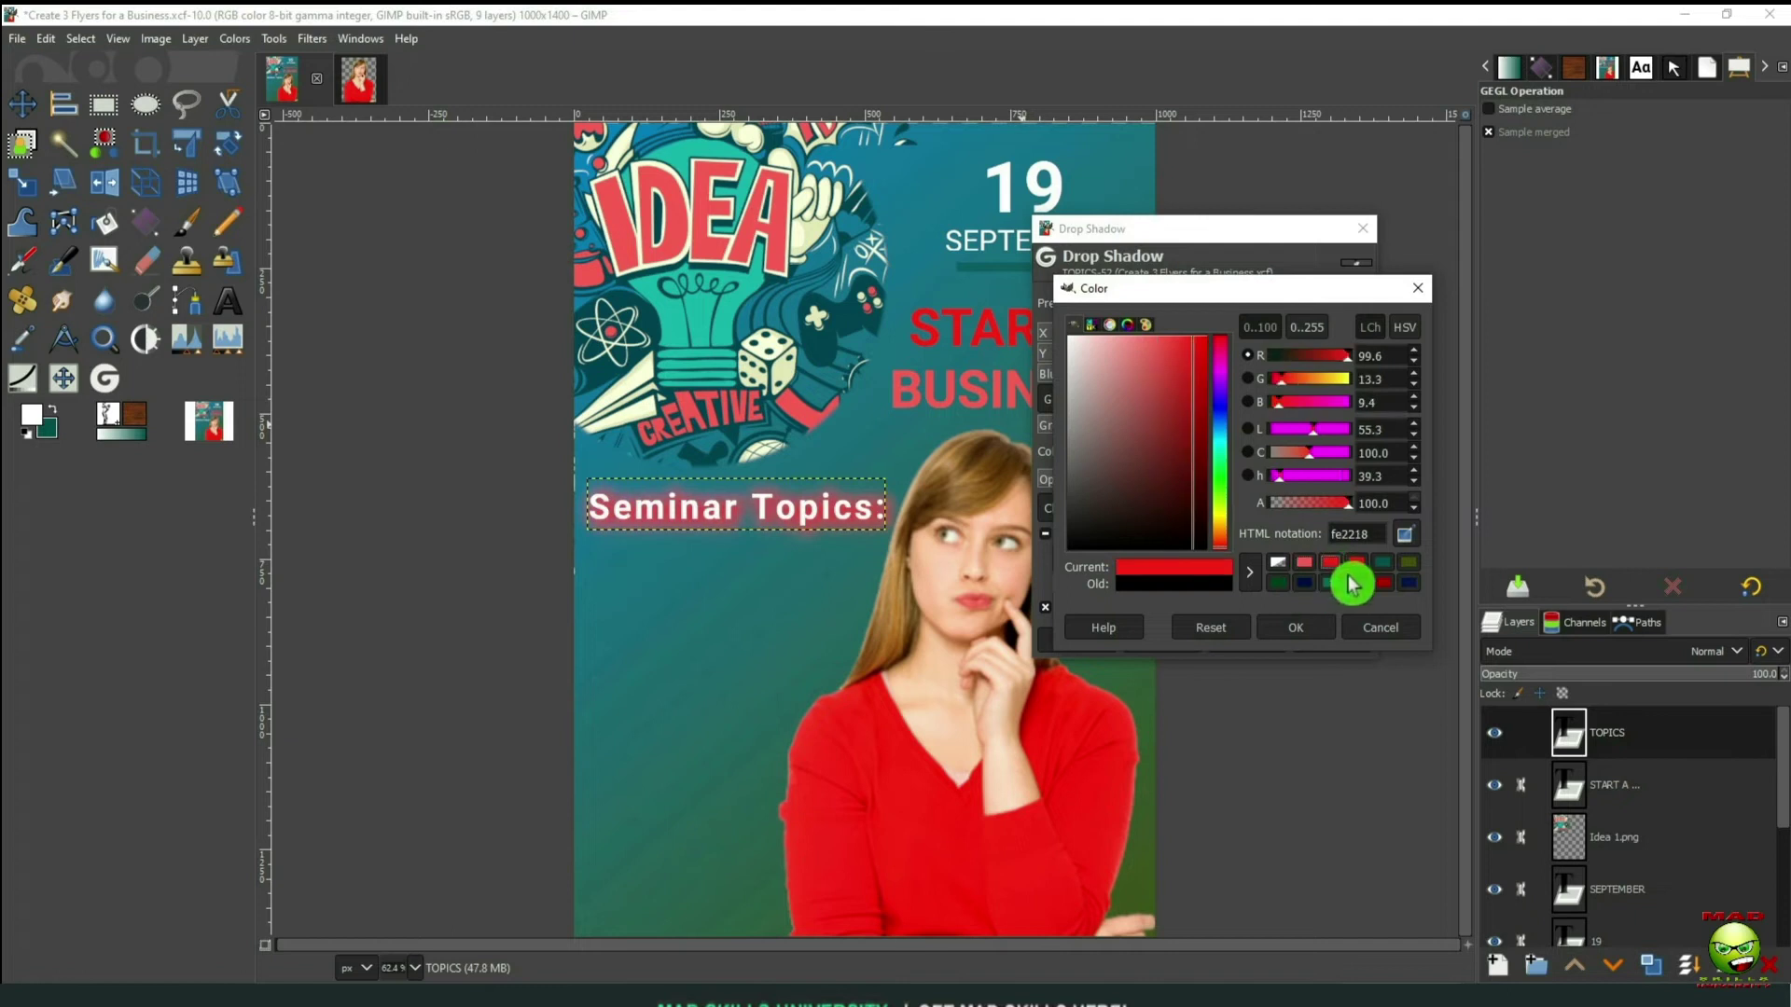
pyautogui.click(1284, 639)
pyautogui.moveTo(1207, 424); pyautogui.dragTo(1178, 425)
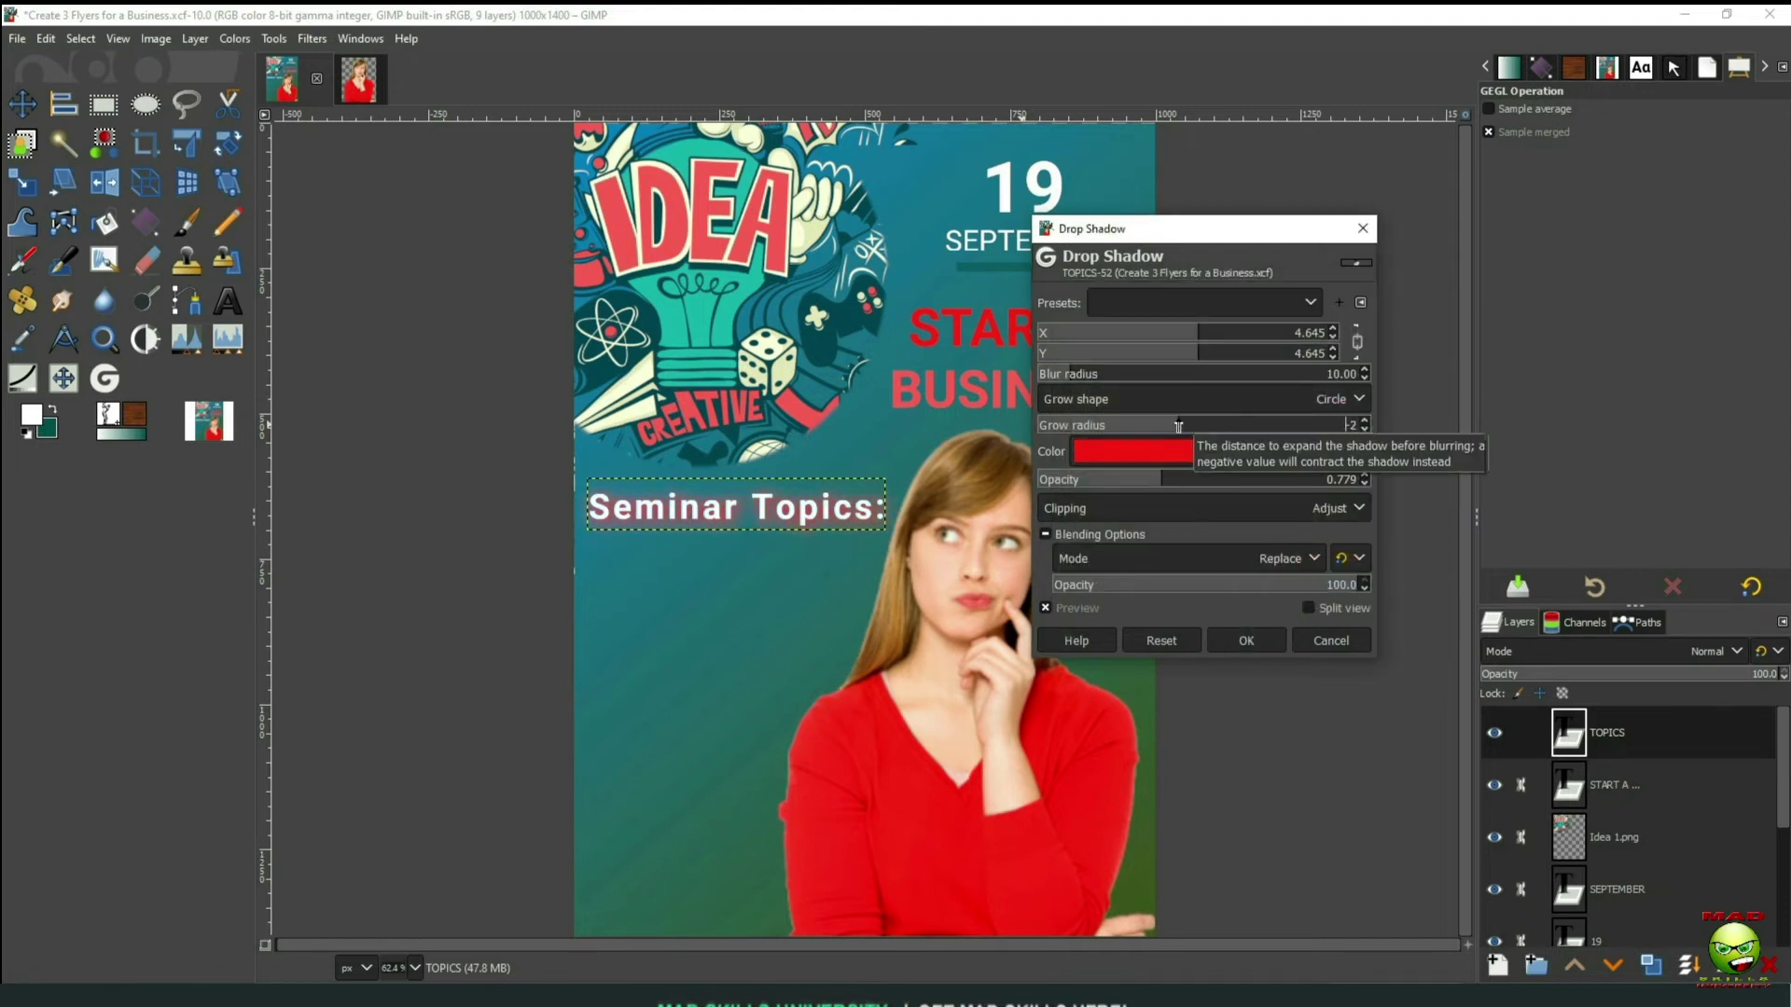
pyautogui.moveTo(1201, 355)
pyautogui.mouseDown()
pyautogui.moveTo(1183, 354)
pyautogui.moveTo(1213, 352)
pyautogui.moveTo(1204, 572)
pyautogui.moveTo(1223, 391)
pyautogui.moveTo(1199, 359)
pyautogui.mouseUp()
pyautogui.click(1203, 424)
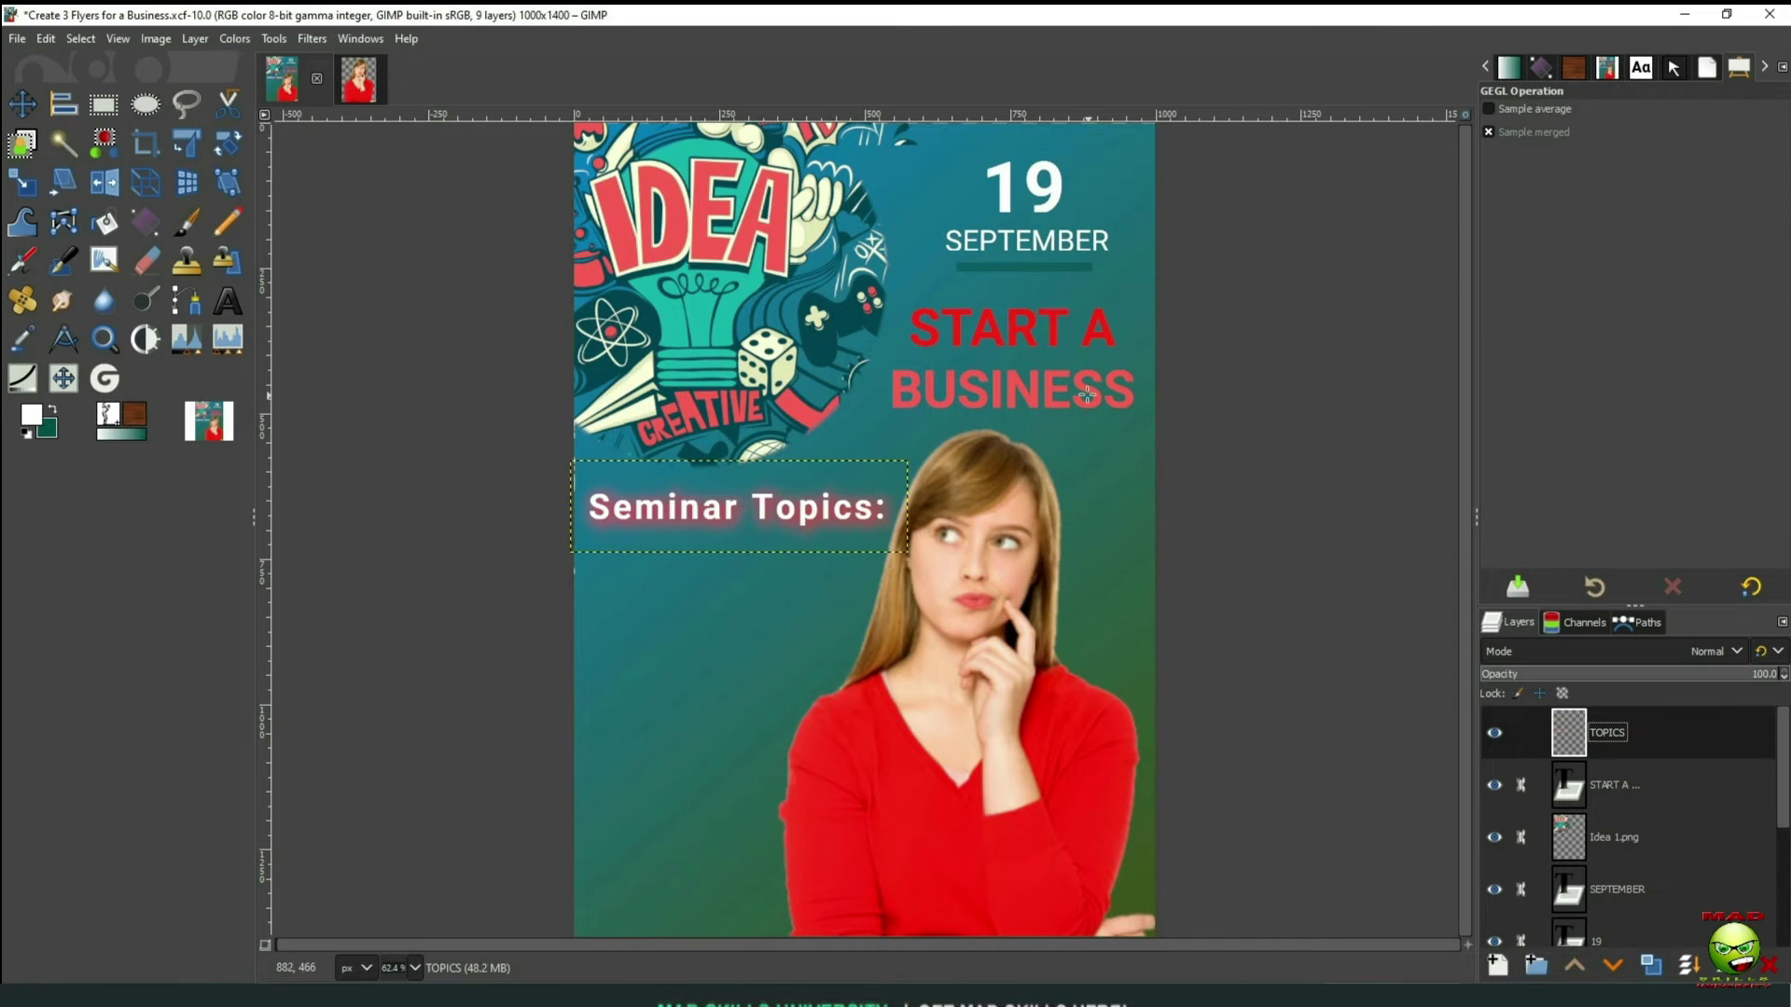
# Give the START A BUSINESS headline a light pink drop-shadow glow with a larger offset
pyautogui.click(1314, 642)
pyautogui.click(1613, 785)
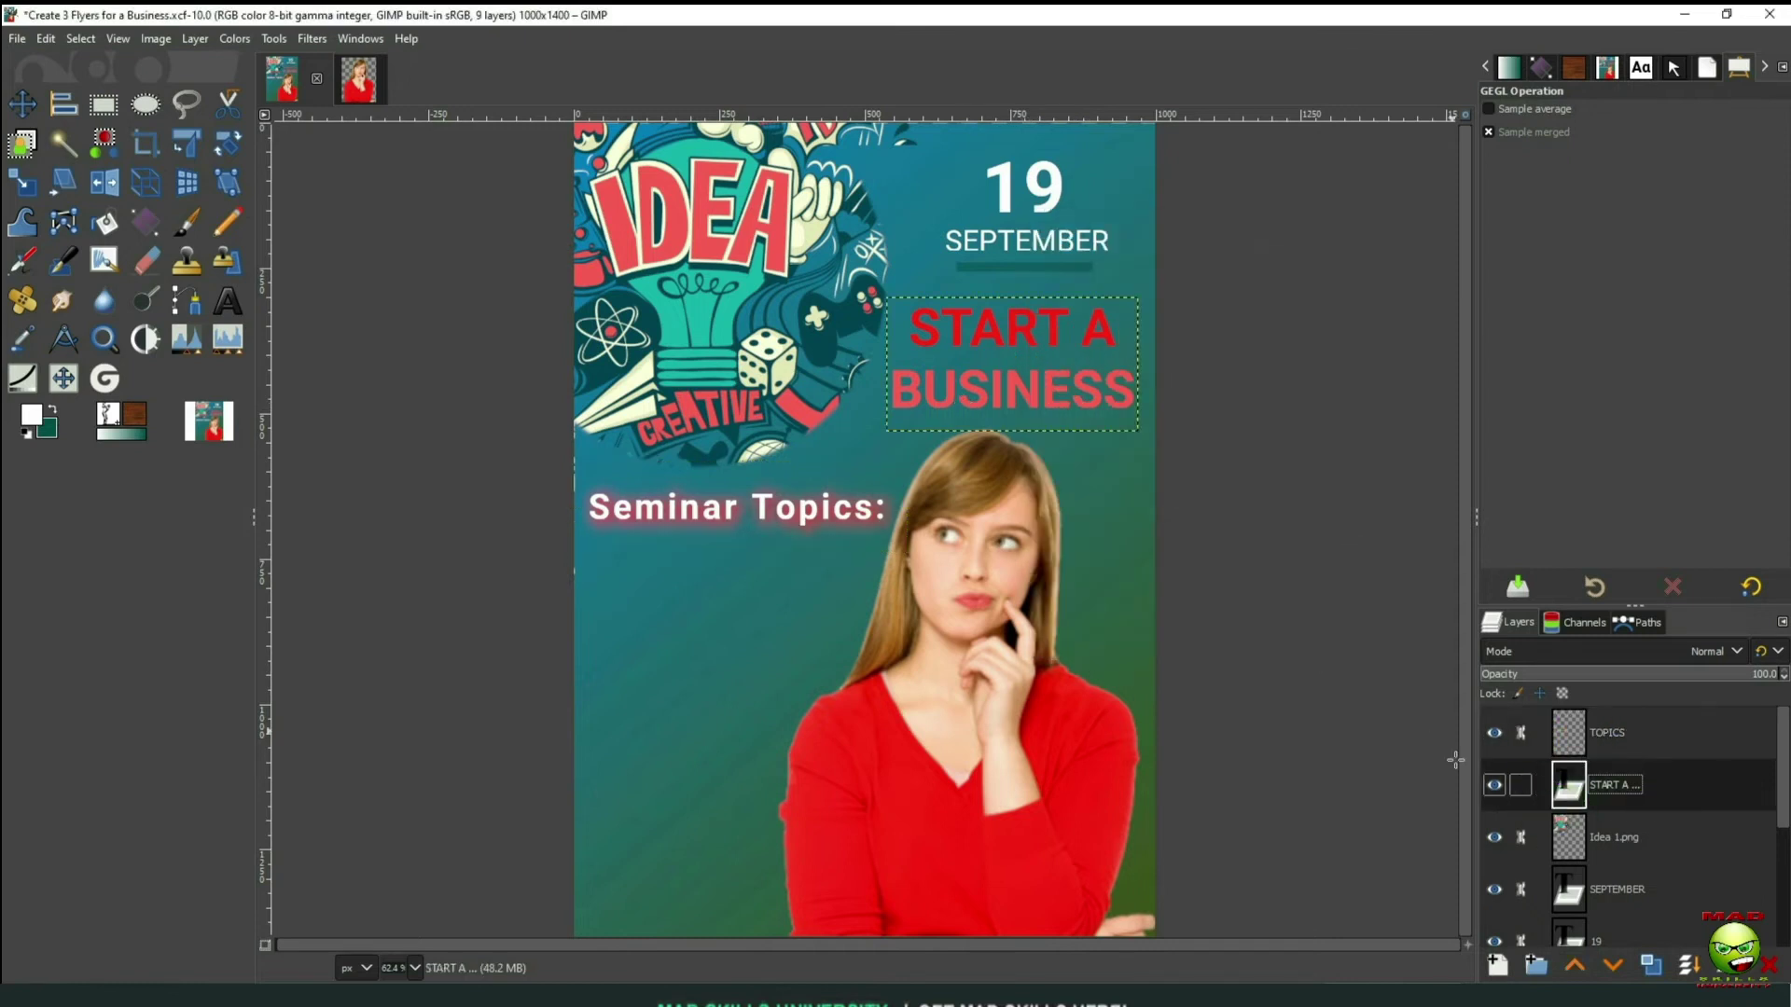
pyautogui.click(312, 38)
pyautogui.moveTo(398, 244)
pyautogui.click(602, 398)
pyautogui.moveTo(1235, 241); pyautogui.dragTo(1432, 233)
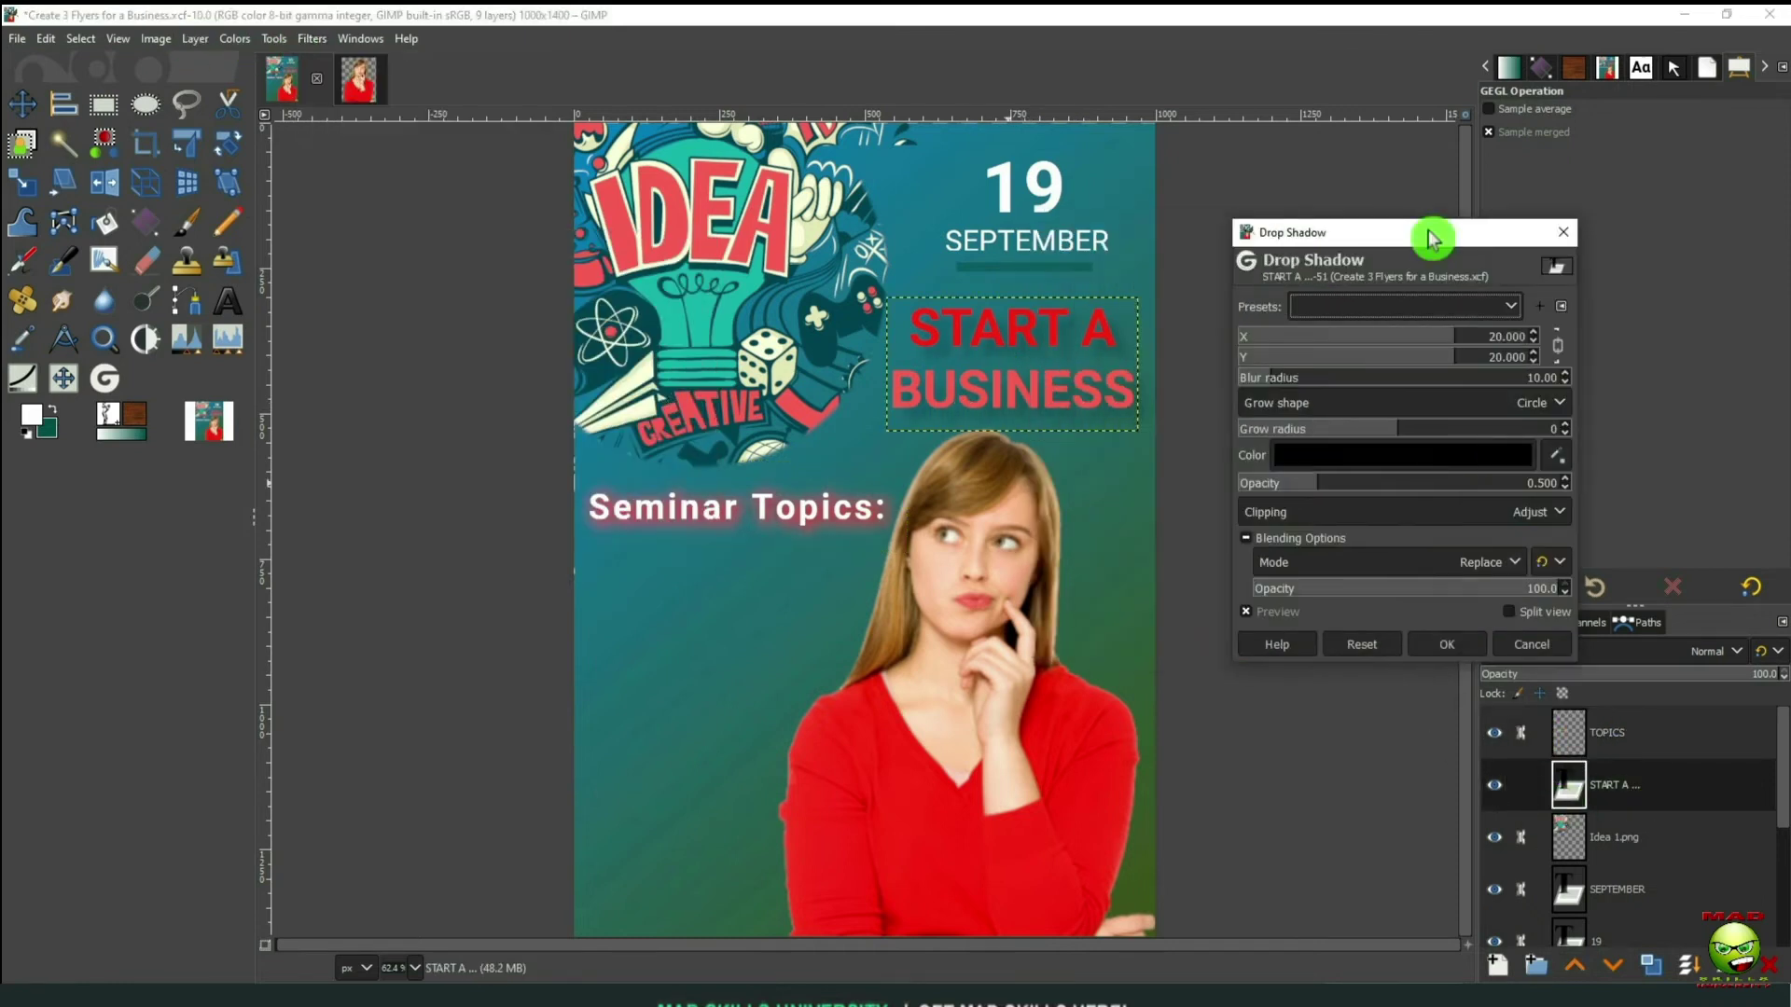
pyautogui.moveTo(1422, 373); pyautogui.dragTo(1488, 341)
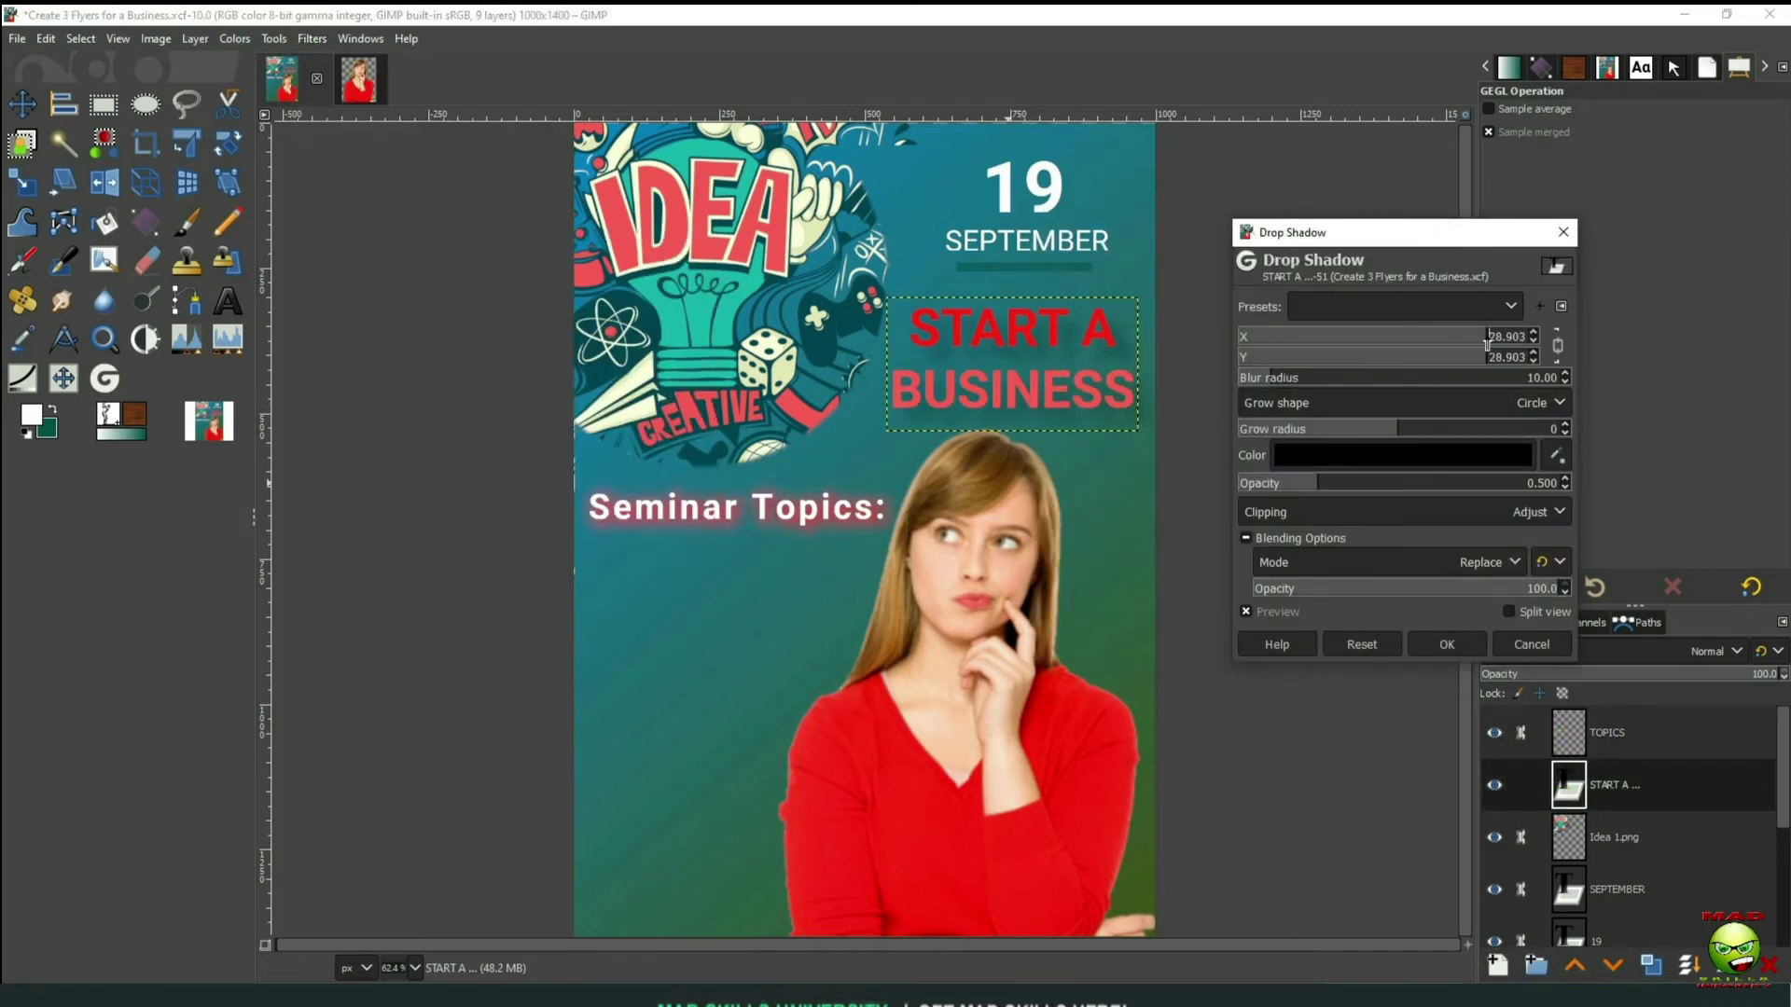
pyautogui.click(1445, 462)
pyautogui.moveTo(1306, 359)
pyautogui.mouseDown()
pyautogui.moveTo(1359, 380)
pyautogui.moveTo(1313, 367)
pyautogui.mouseUp()
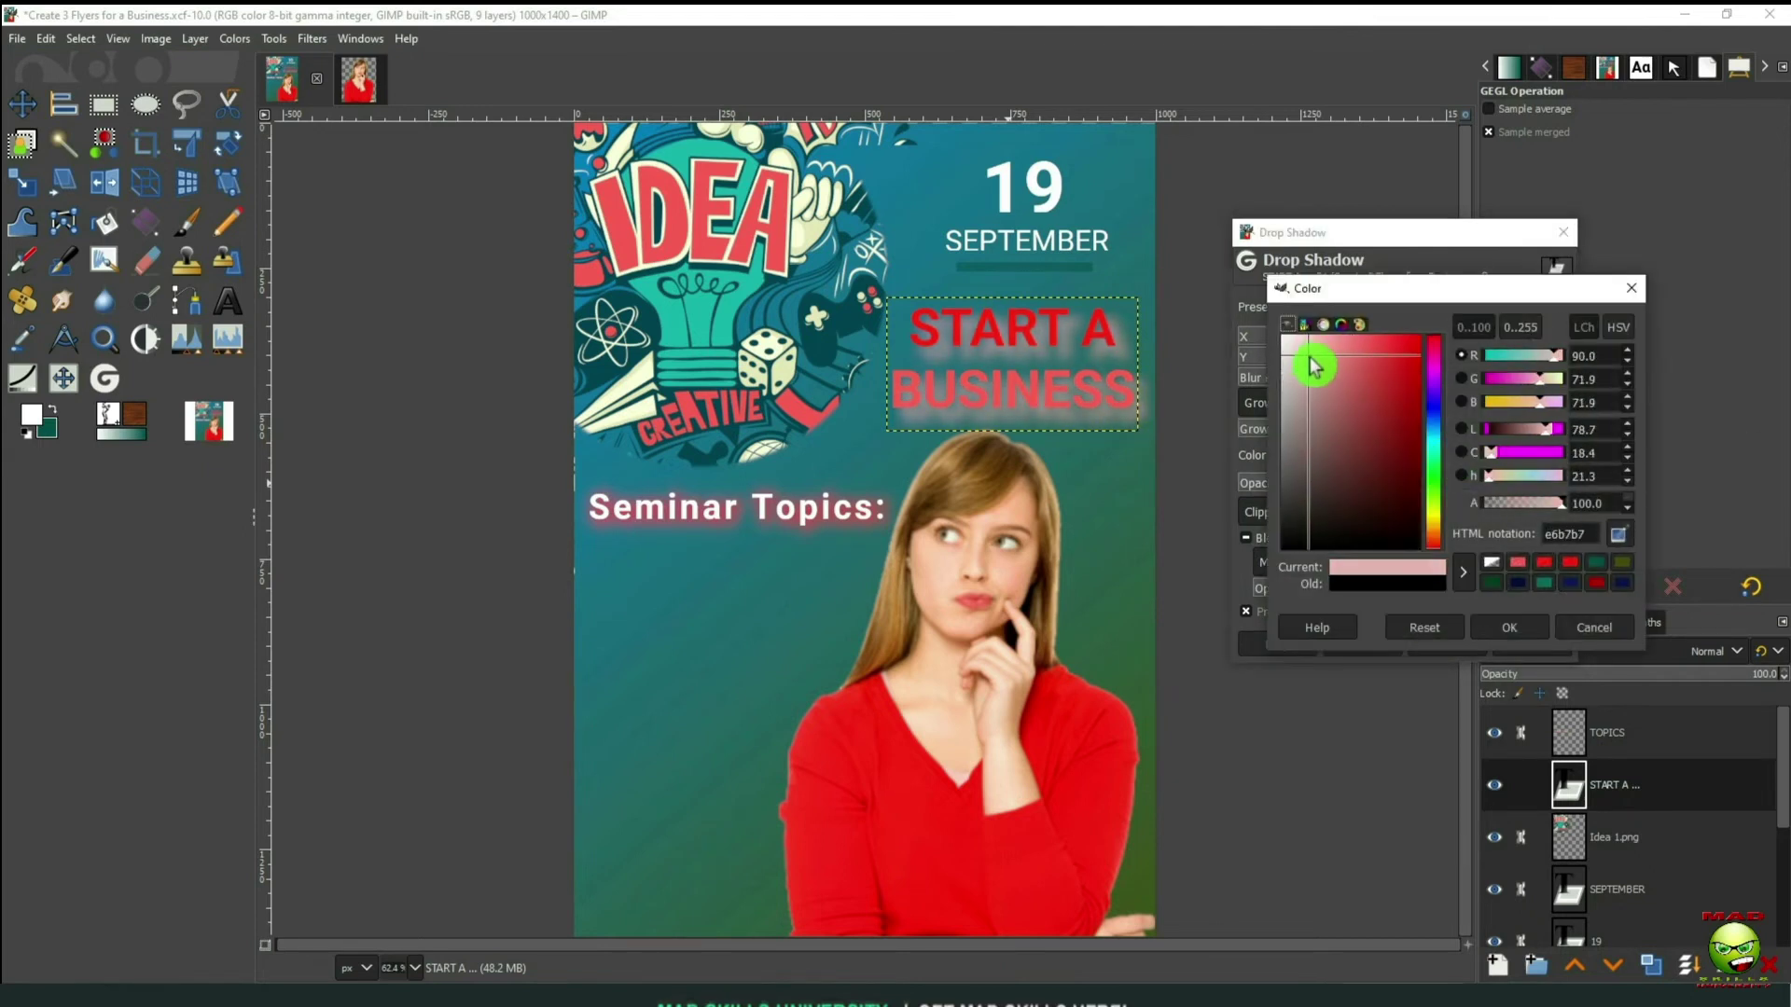
pyautogui.press('Return')
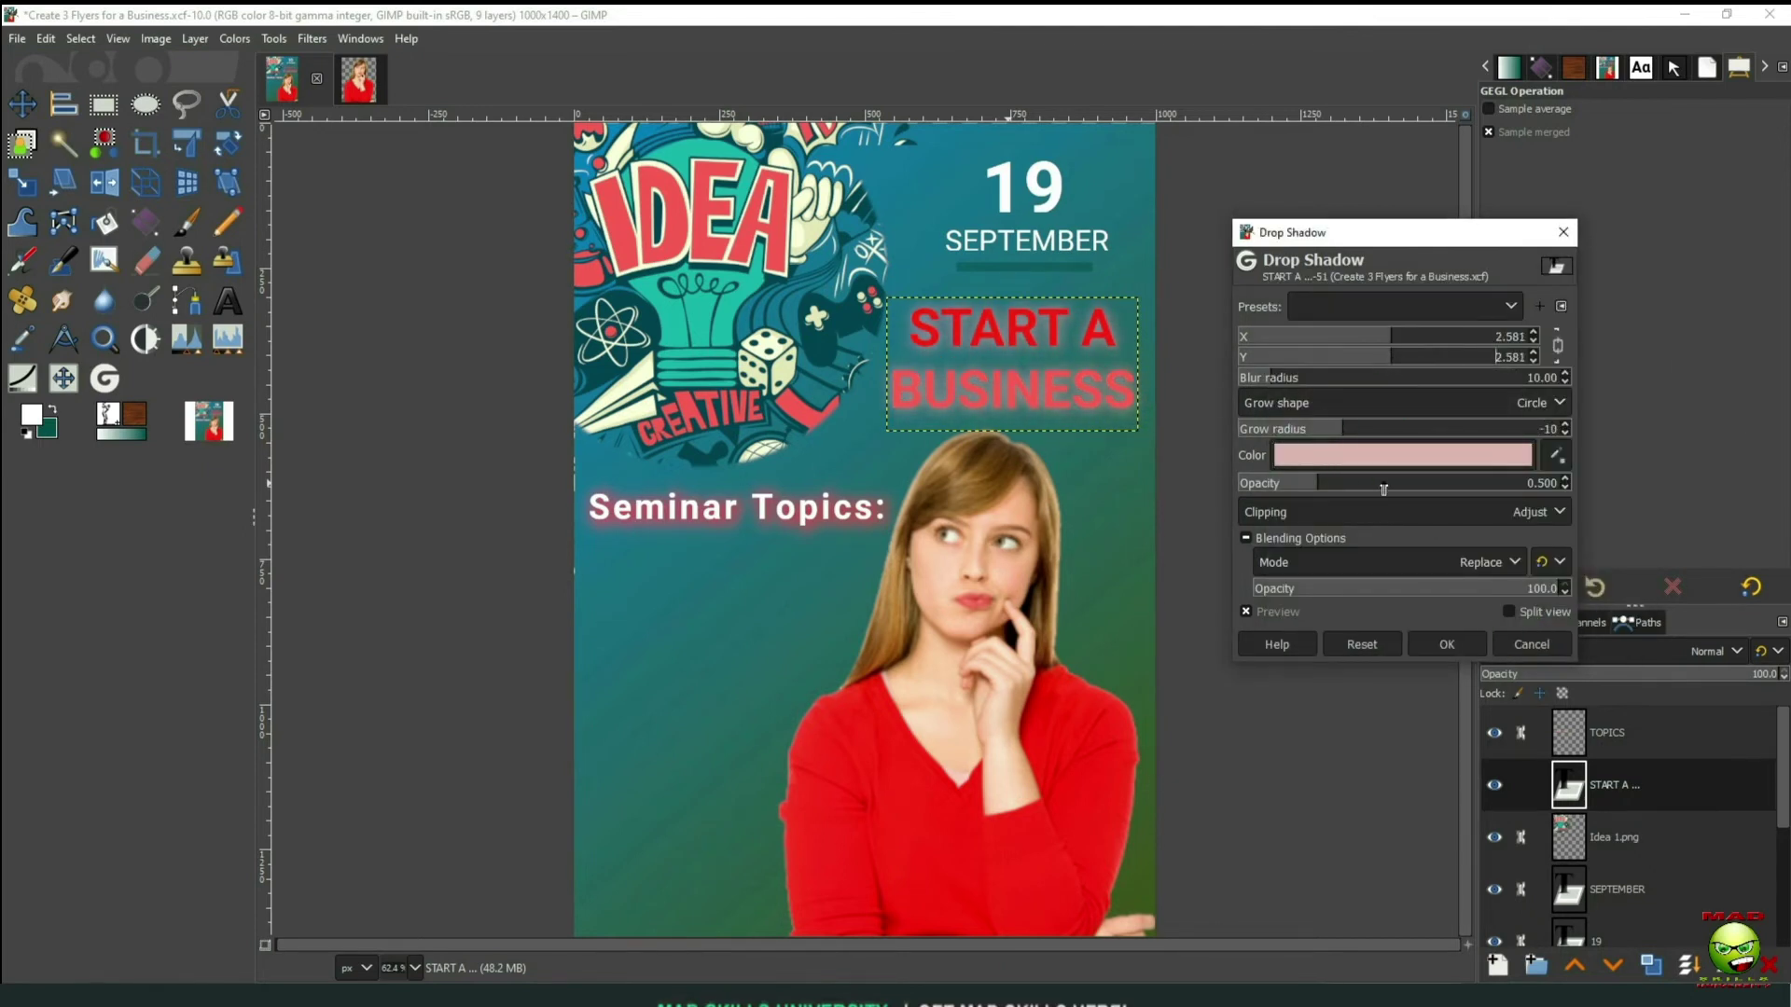
pyautogui.click(1402, 454)
pyautogui.click(1256, 368)
pyautogui.click(1450, 640)
# Apply the same drop shadow to the 19 date and SEPTEMBER layers
pyautogui.scroll(-5, 1781, 766)
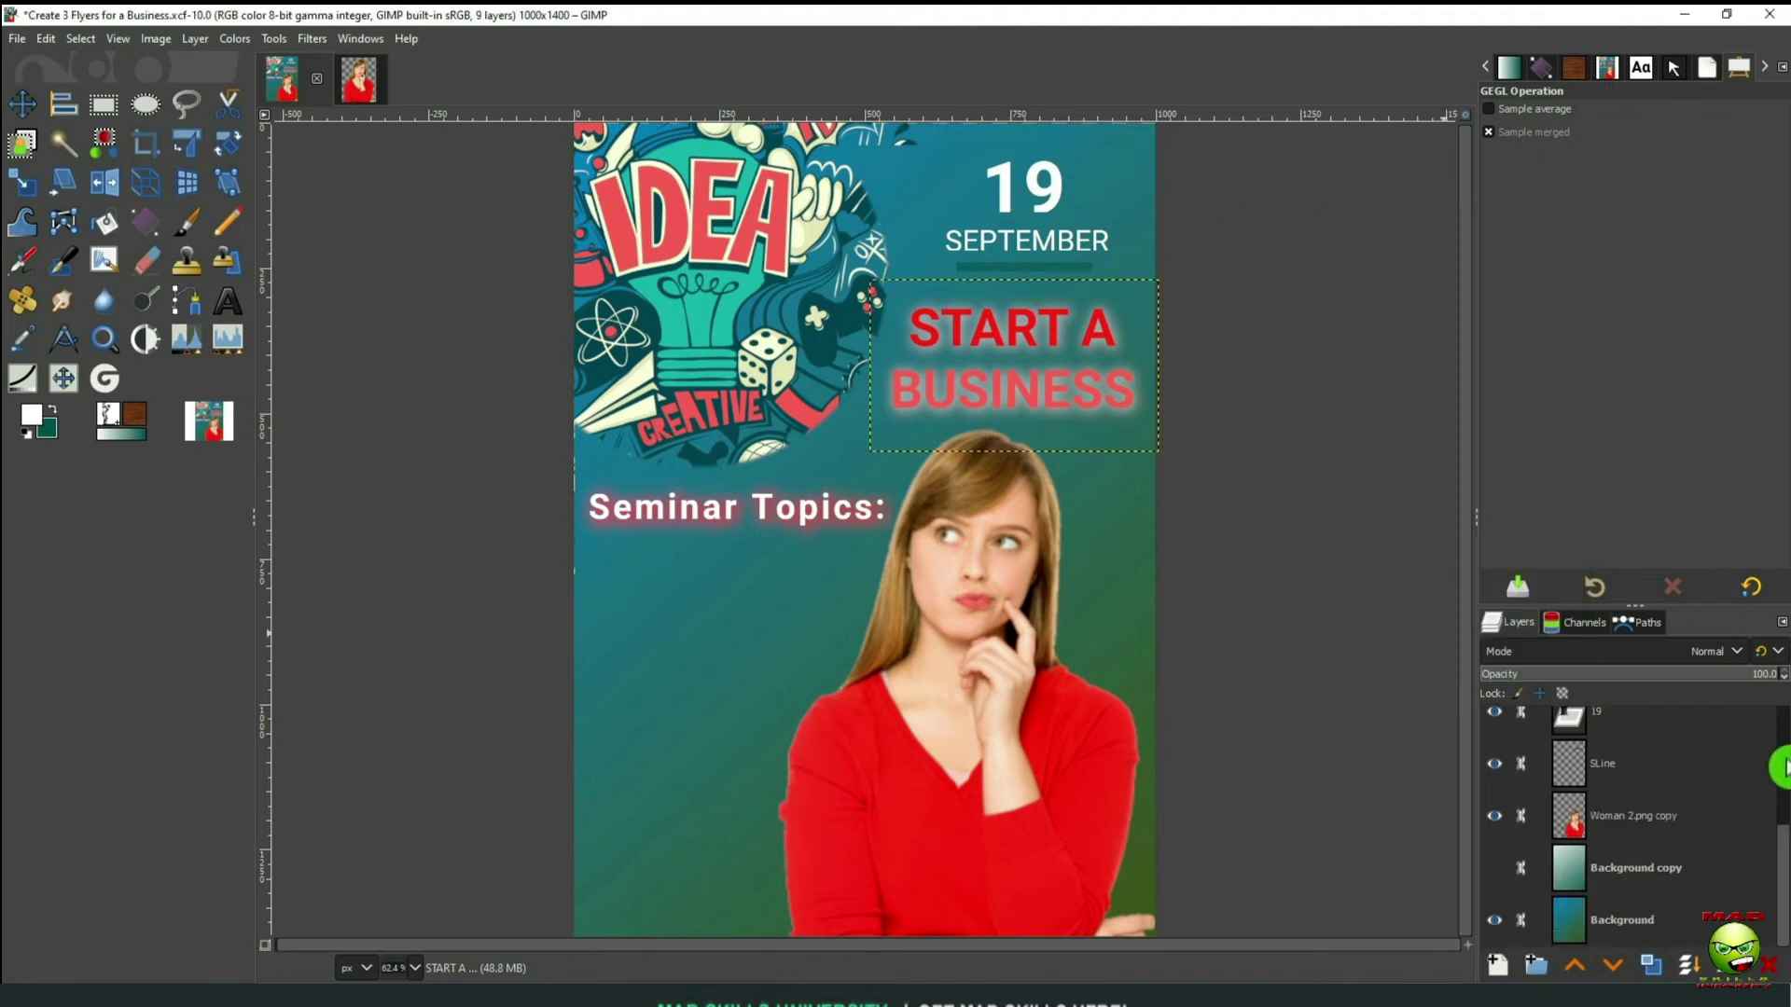
pyautogui.scroll(1, 1781, 767)
pyautogui.click(1605, 749)
pyautogui.click(312, 38)
pyautogui.click(373, 79)
pyautogui.click(1451, 640)
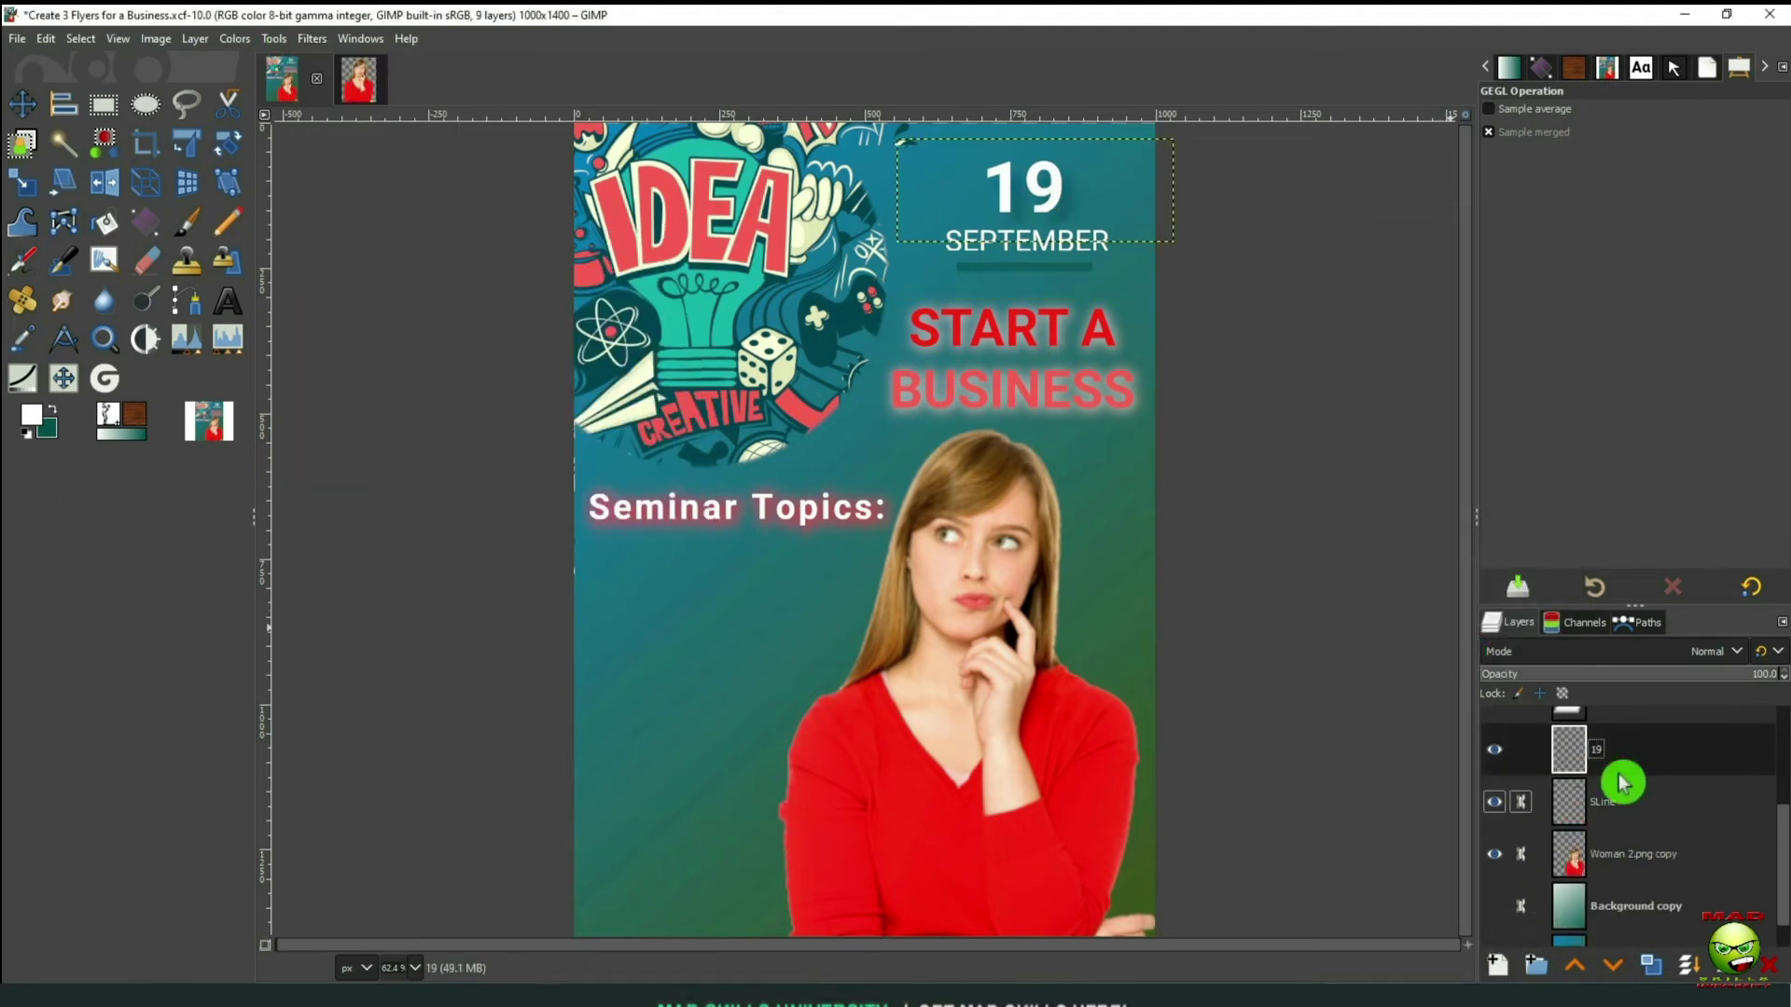
pyautogui.scroll(1, 1623, 781)
pyautogui.click(1534, 743)
pyautogui.click(312, 38)
pyautogui.click(364, 67)
pyautogui.click(1450, 640)
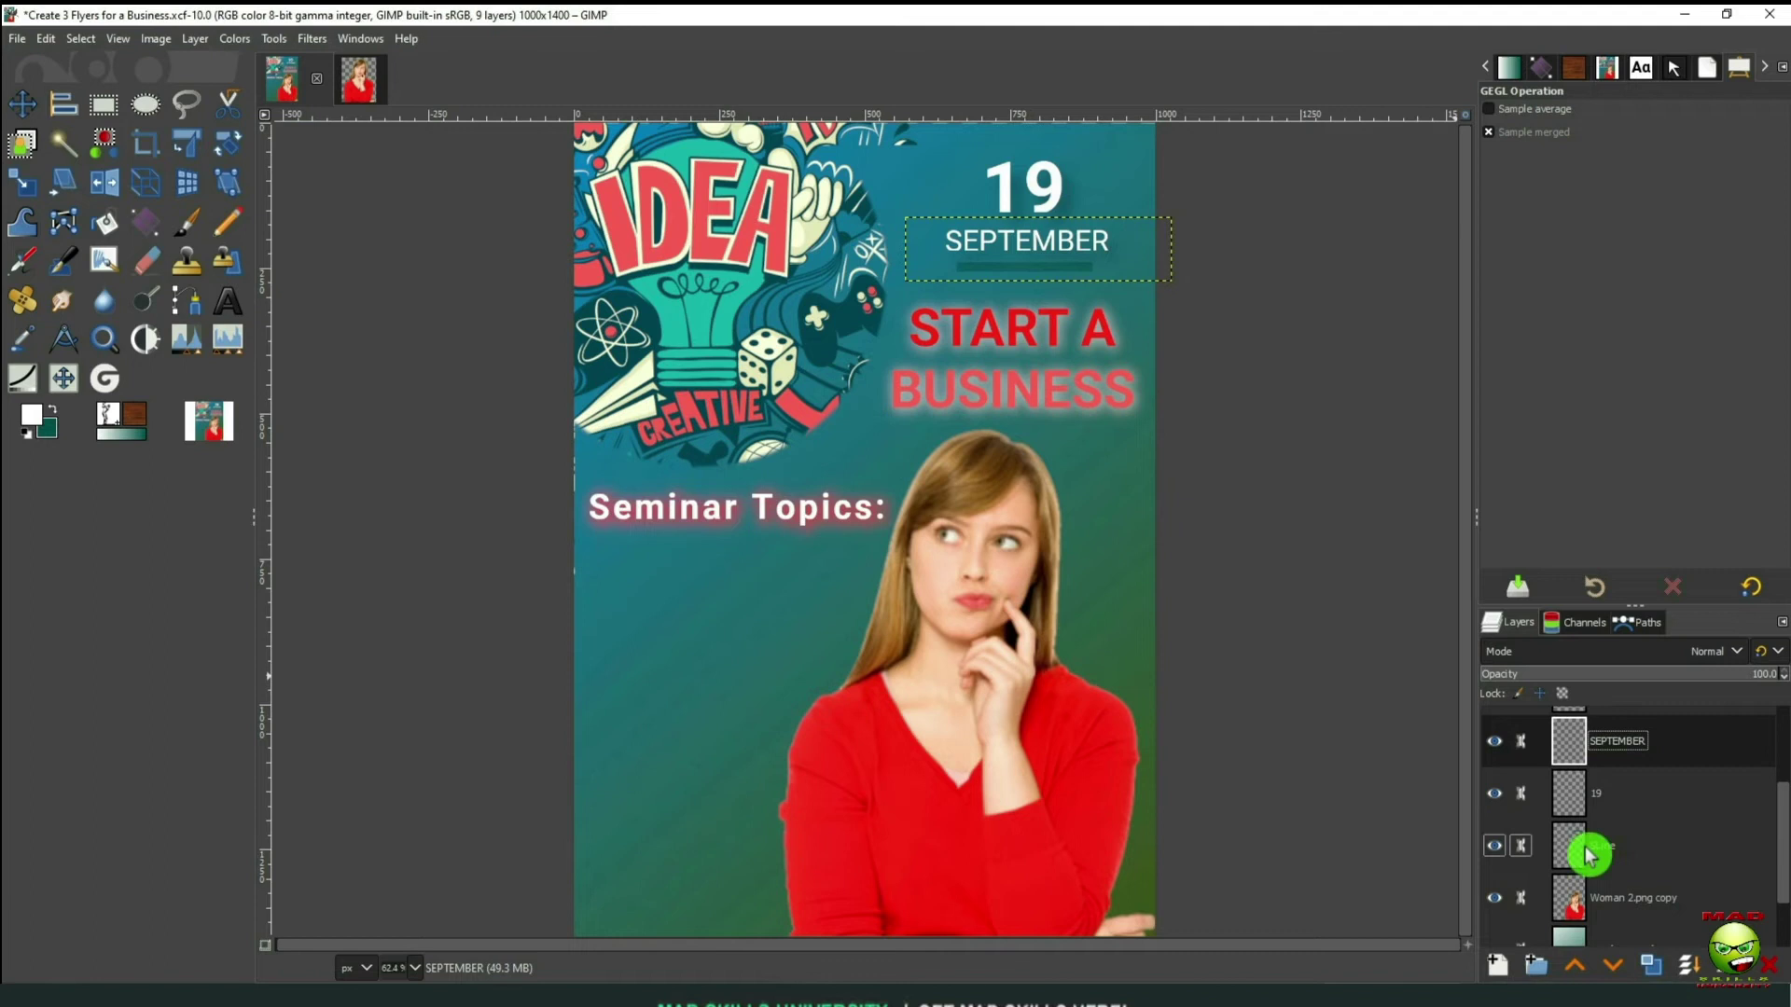
# Add a white drop-shadow glow to the SLine divider
pyautogui.click(1590, 853)
pyautogui.click(312, 38)
pyautogui.click(364, 68)
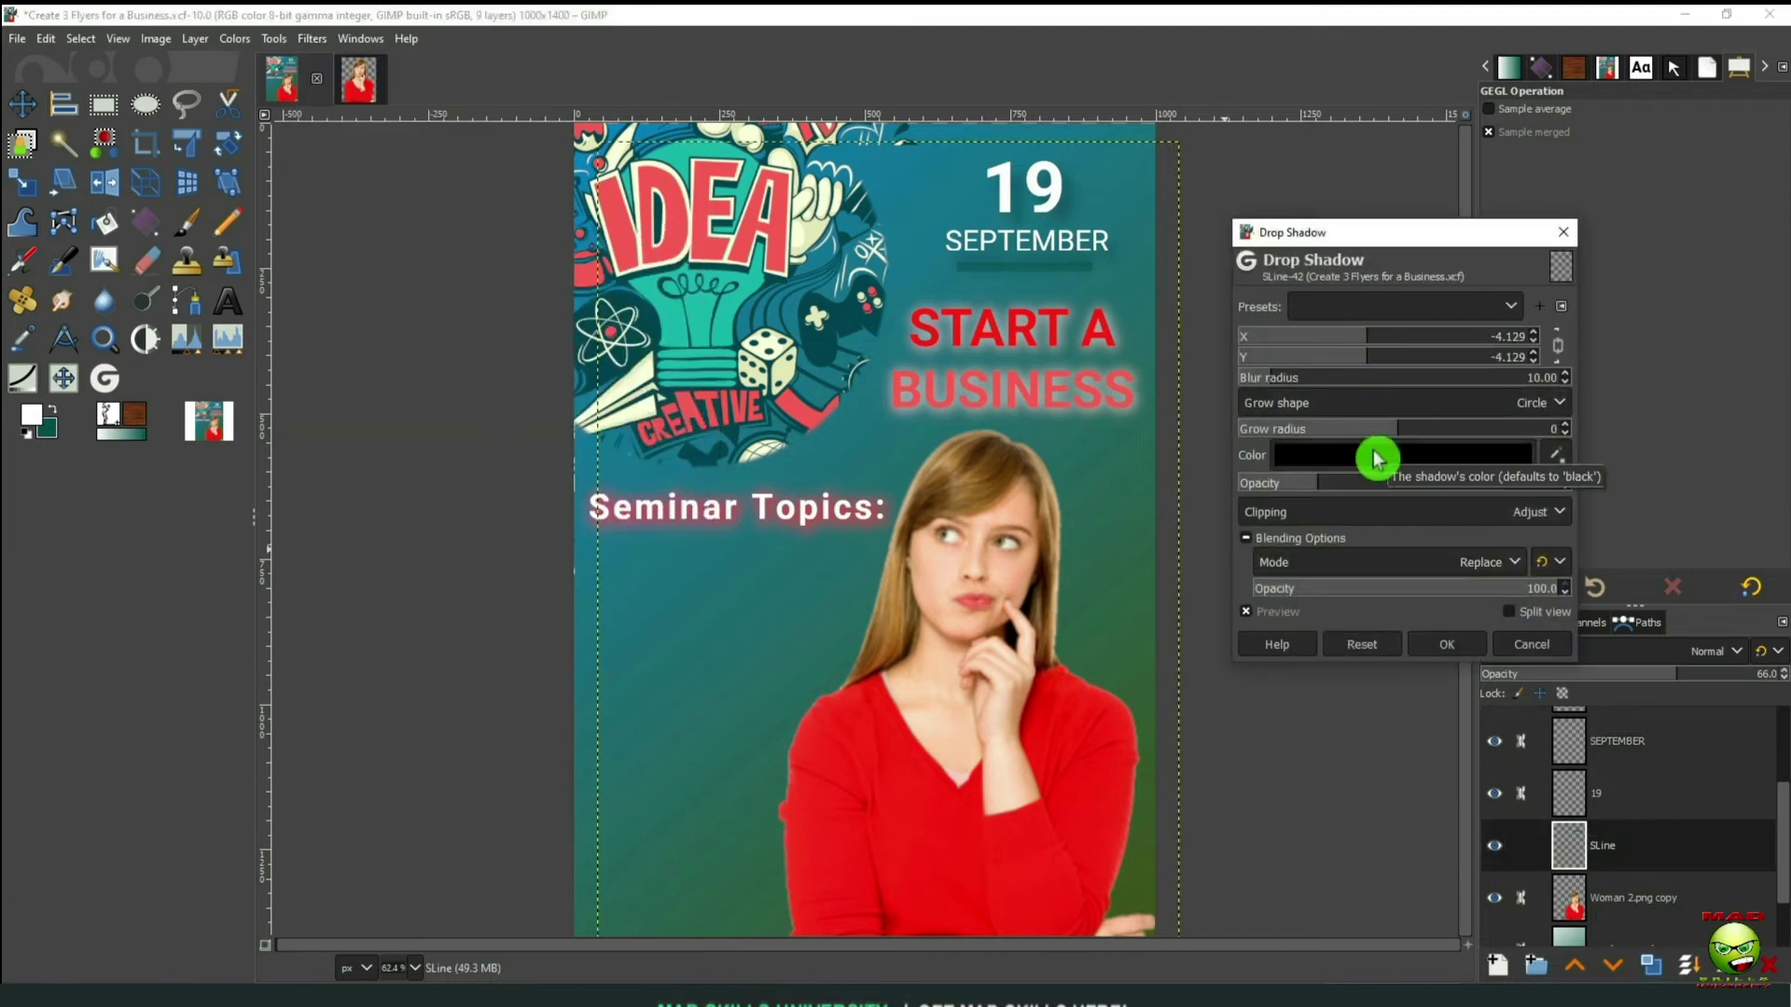
pyautogui.click(1377, 457)
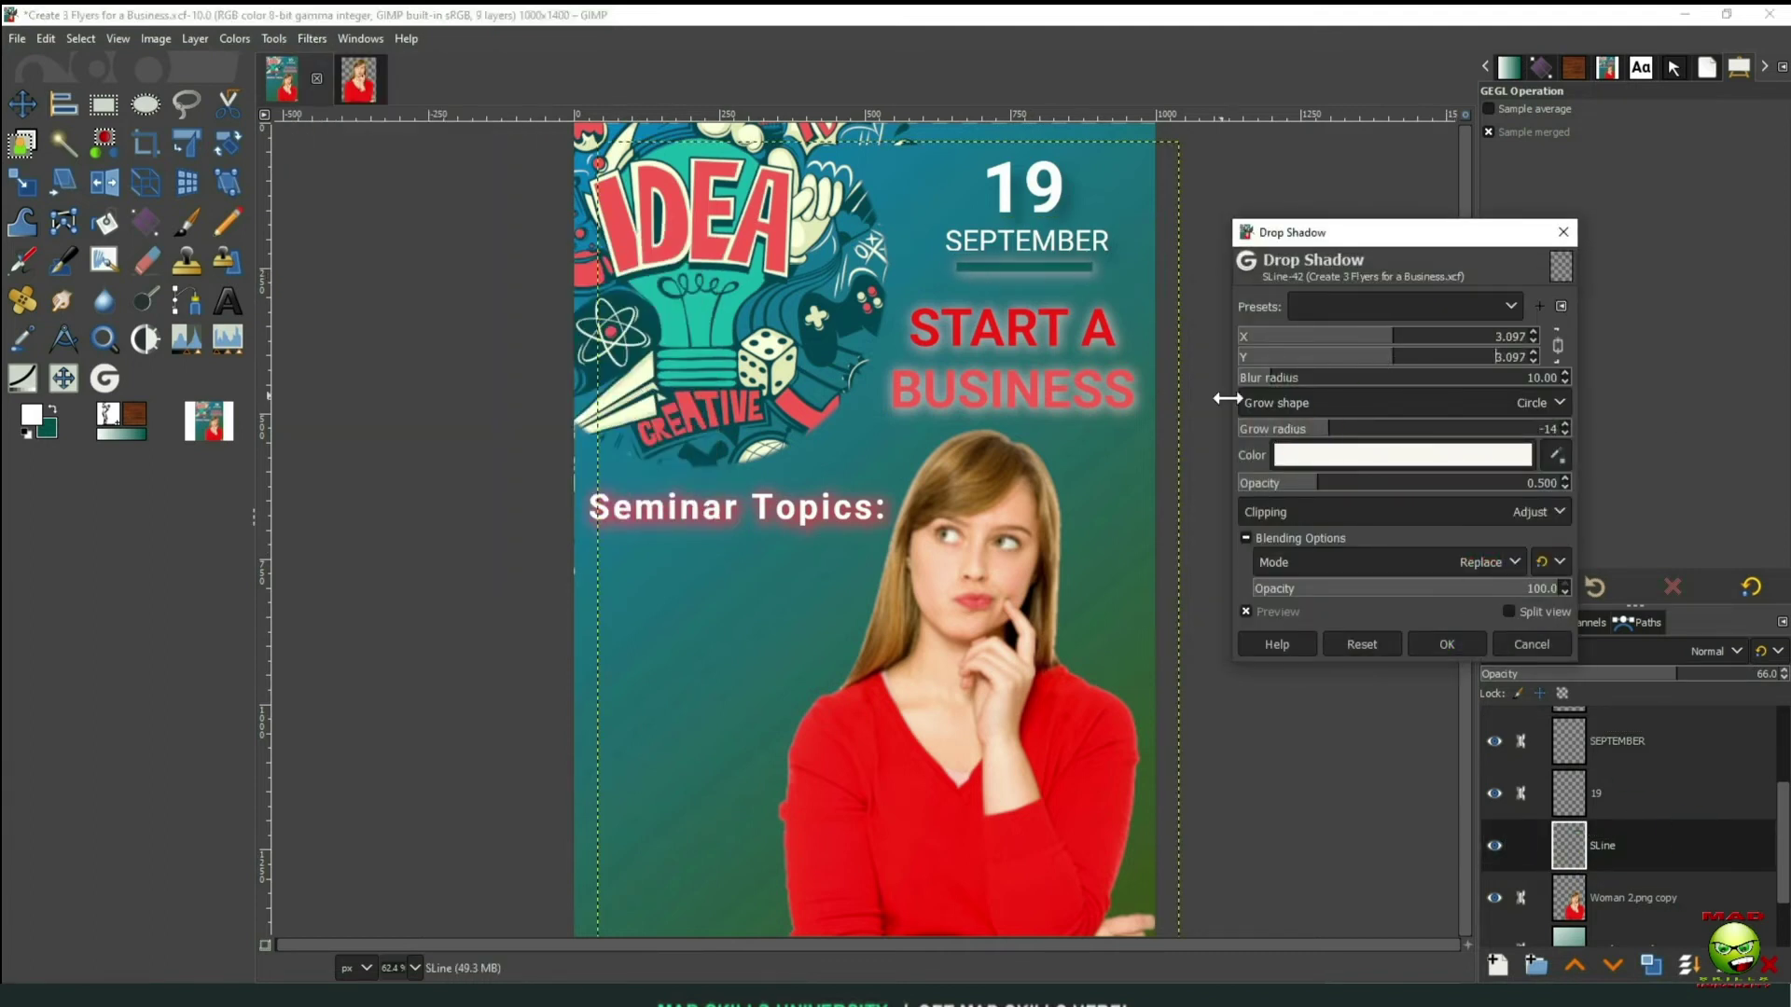
pyautogui.click(1447, 644)
# Recolour the START A headline's shadow, then save the flyer with Ctrl+S
pyautogui.scroll(3, 1549, 820)
pyautogui.click(1531, 789)
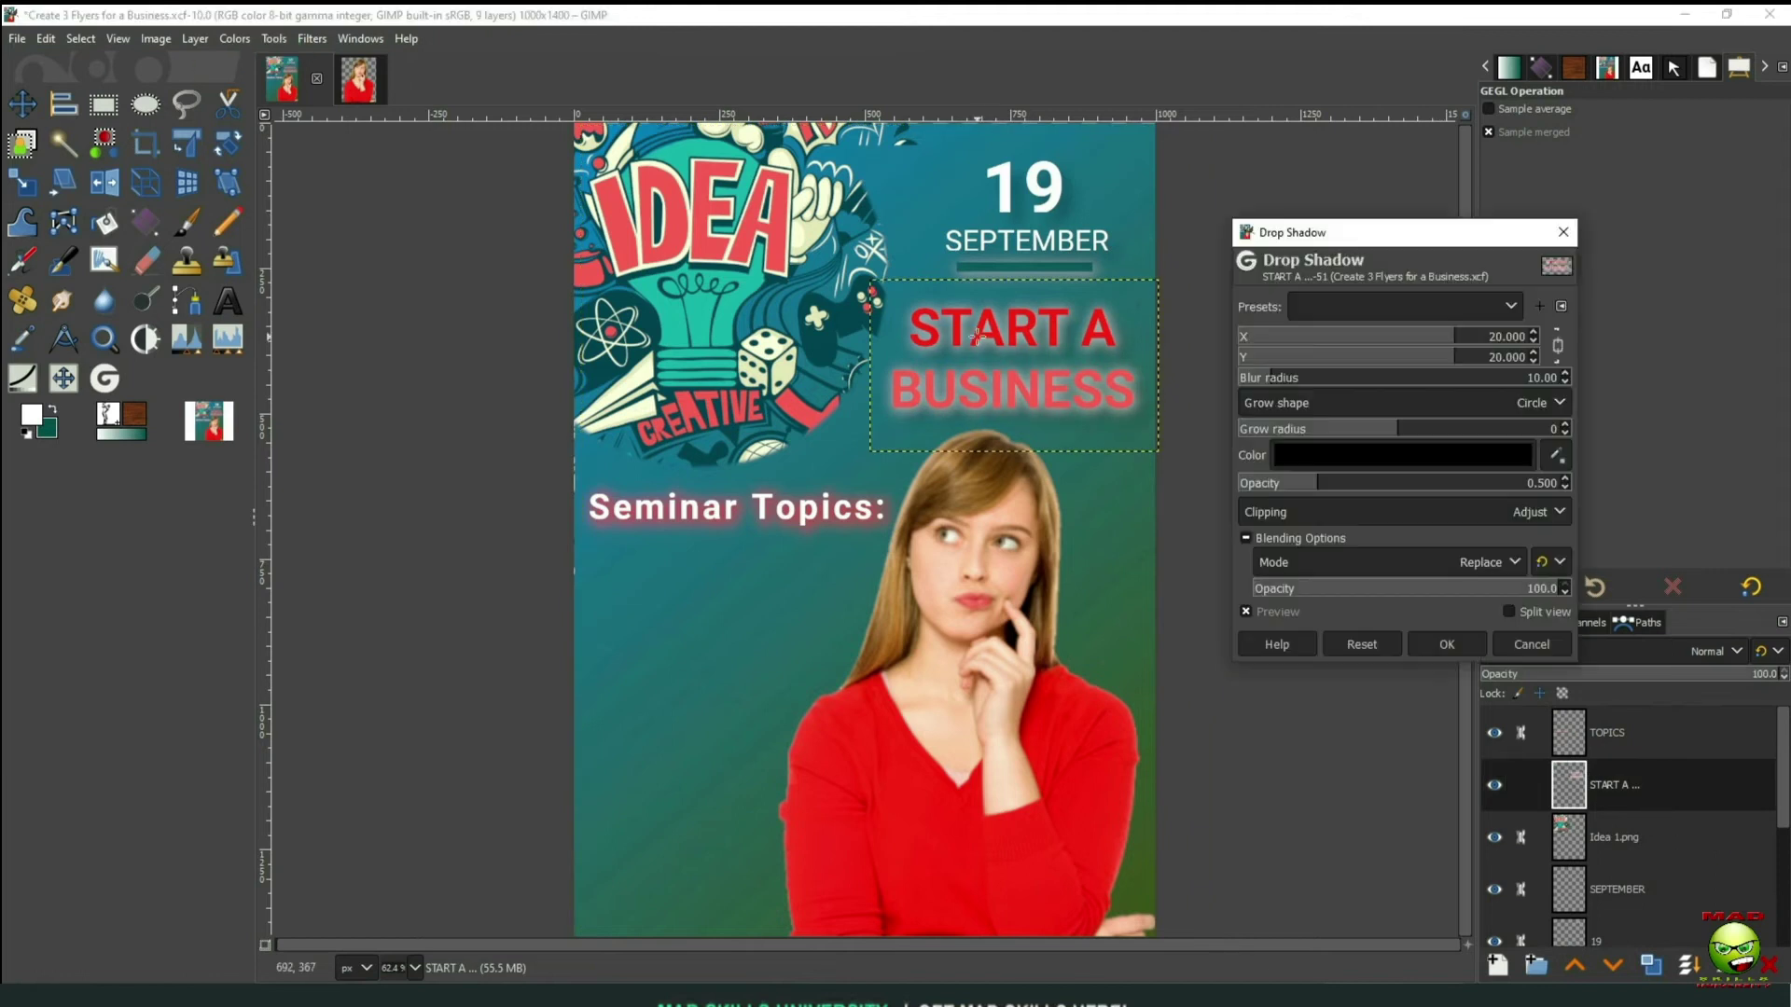
pyautogui.click(1377, 471)
pyautogui.click(1490, 630)
pyautogui.click(1447, 643)
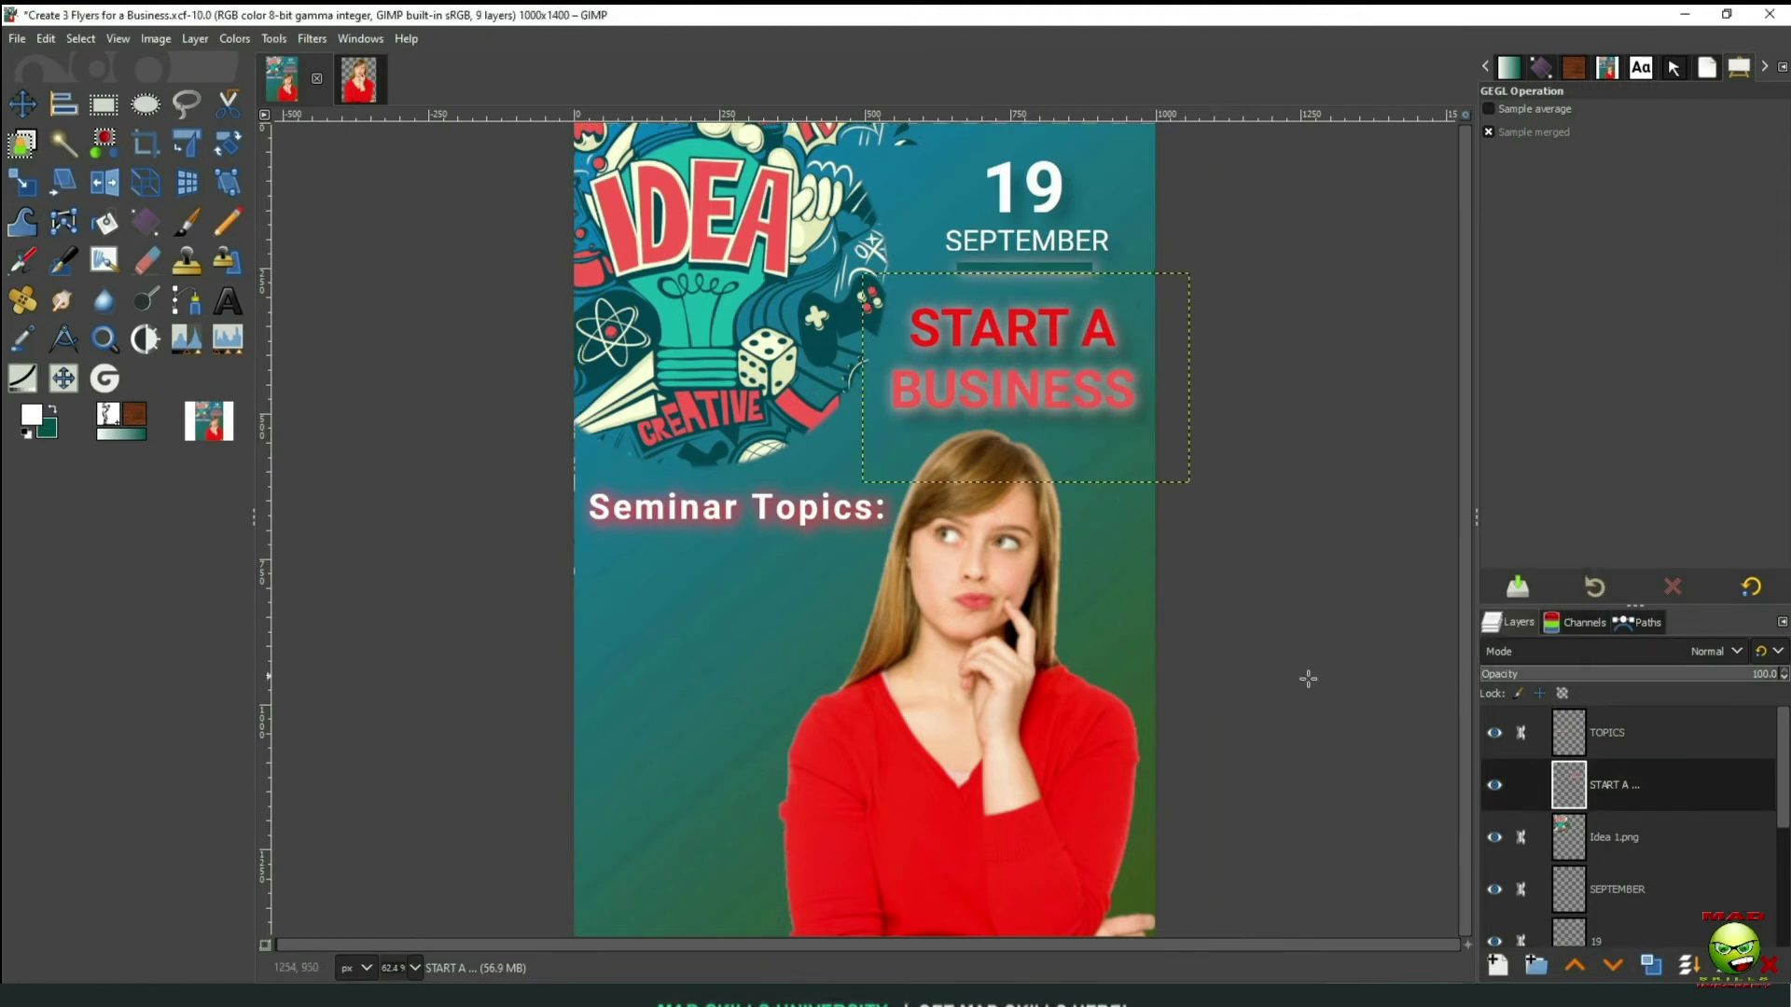
pyautogui.press('End')
pyautogui.hotkey('ctrl', 's')
# Add a drop shadow to the Idea 1.png collage and save again
pyautogui.scroll(1, 1685, 746)
pyautogui.click(1531, 839)
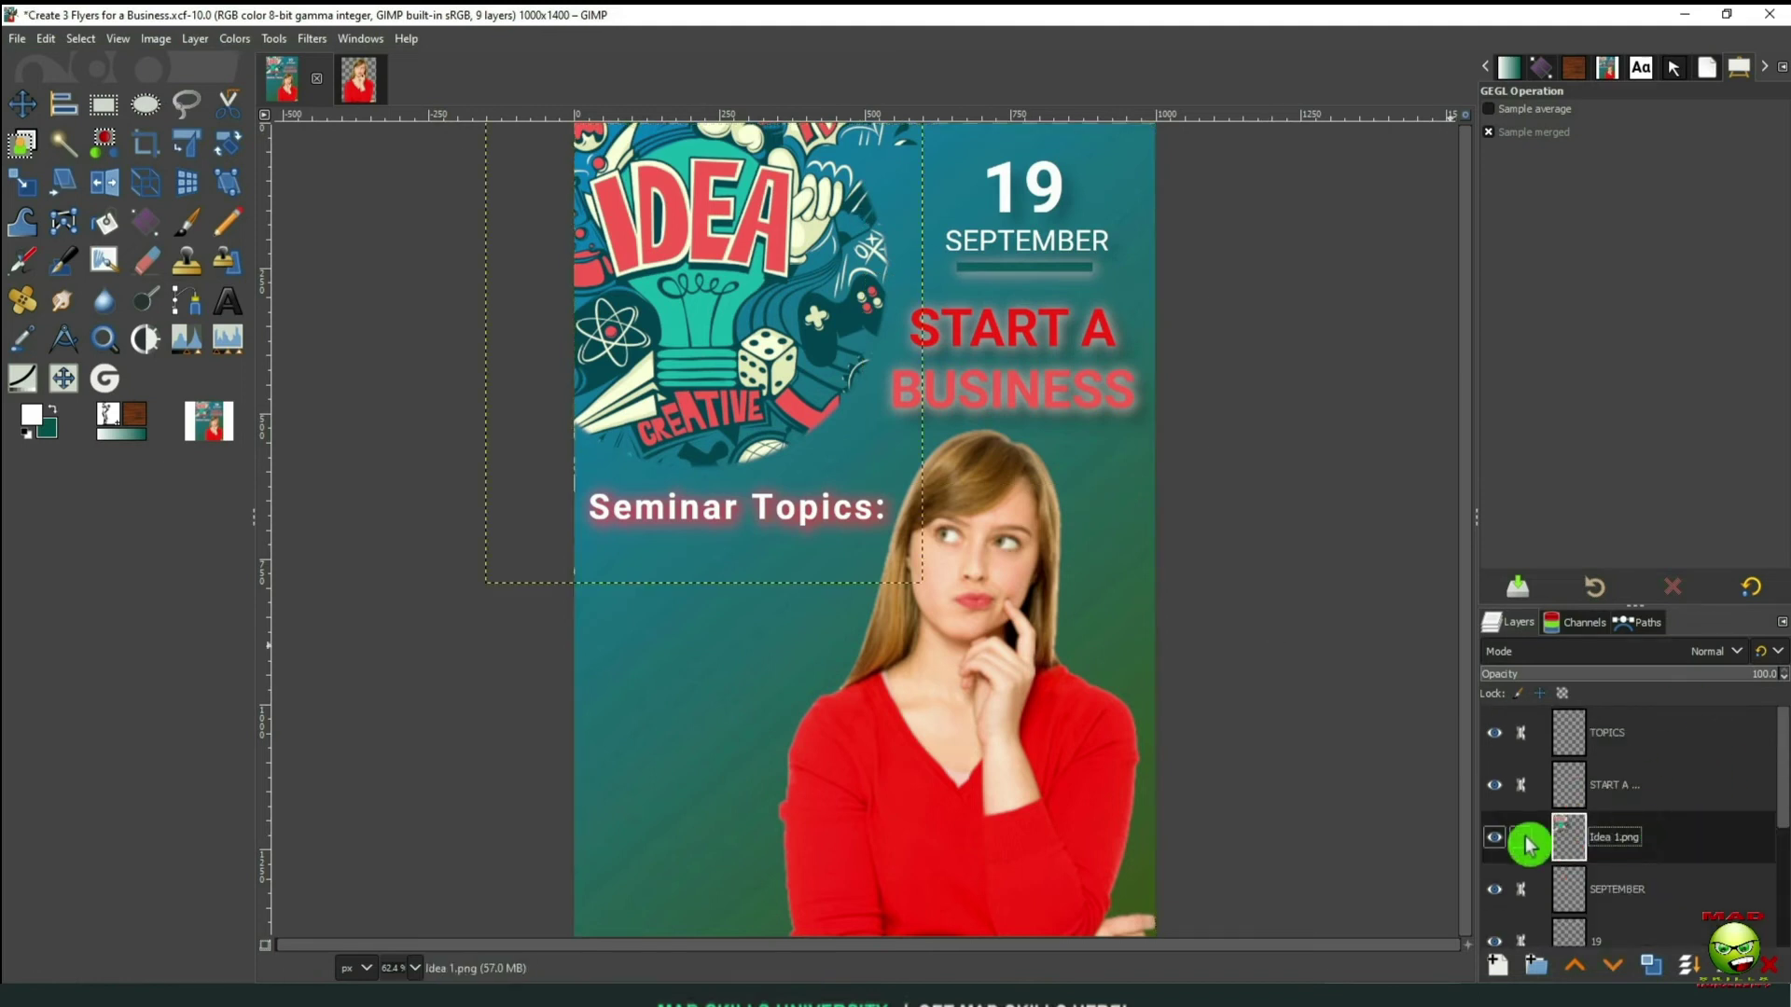
pyautogui.click(311, 38)
pyautogui.moveTo(360, 240)
pyautogui.click(671, 320)
pyautogui.click(1471, 644)
pyautogui.click(1772, 918)
pyautogui.hotkey('ctrl', 's')
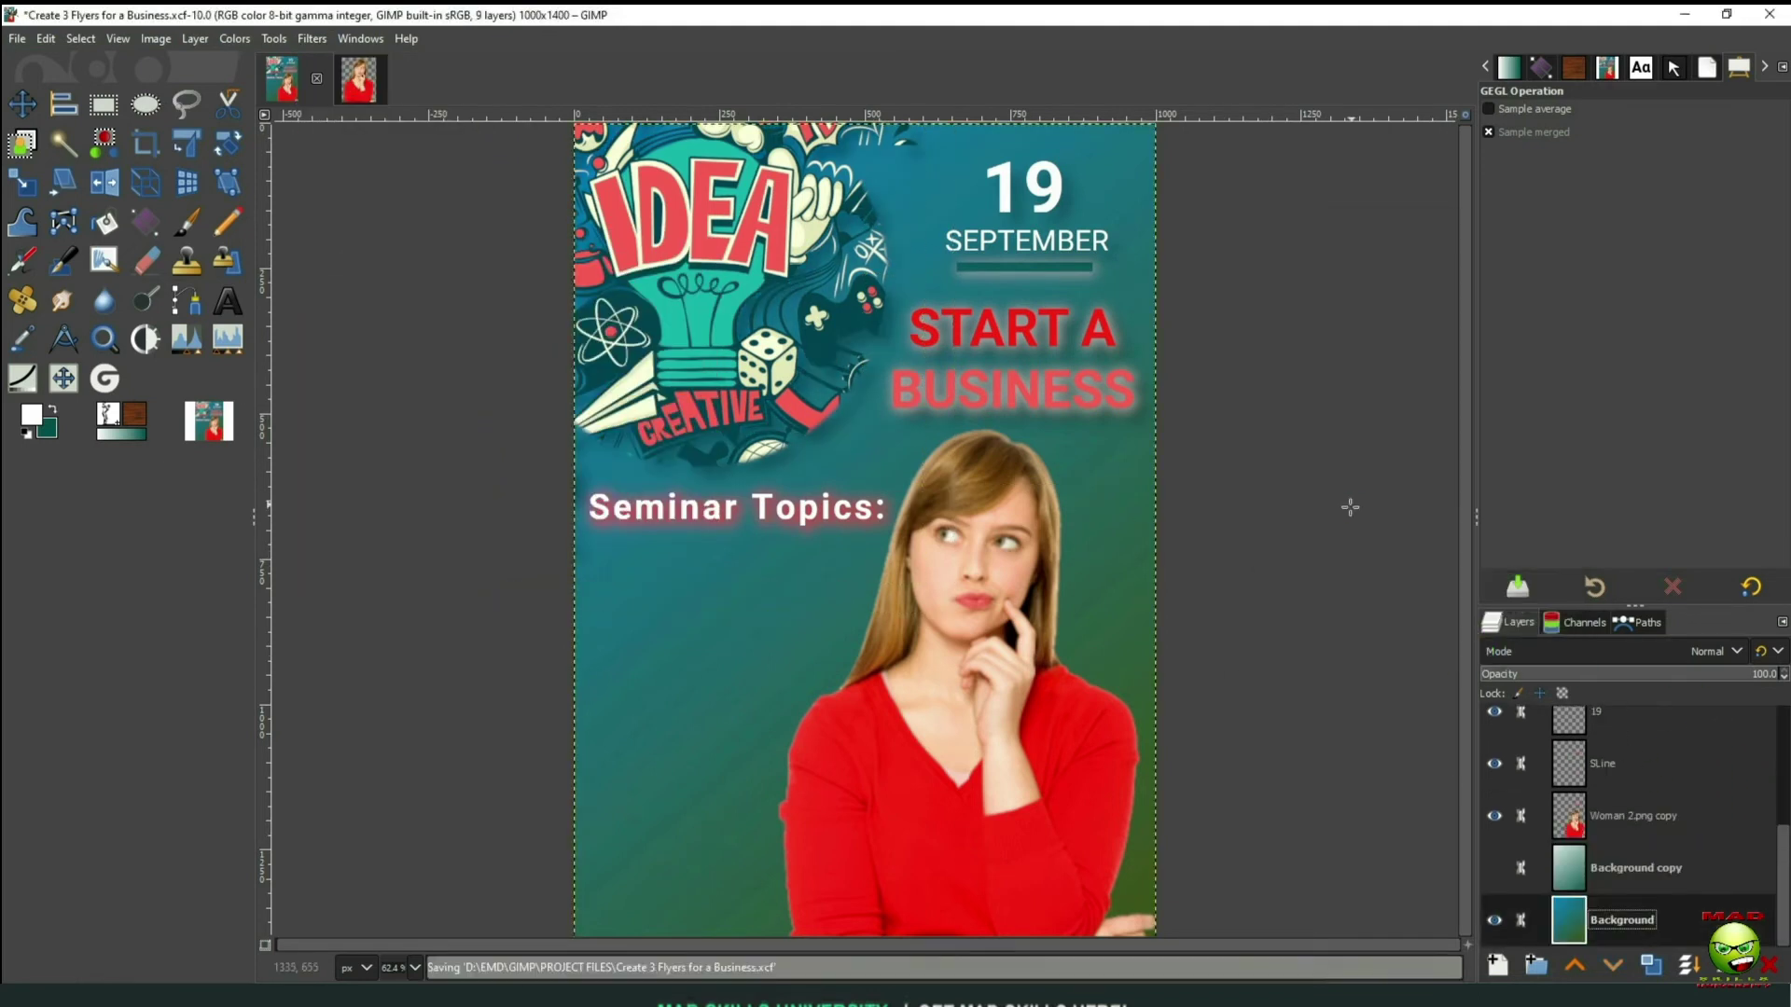
# Add a size 60 topic list (Concept Validity, Competitor Analysis) and move it higher
pyautogui.click(229, 306)
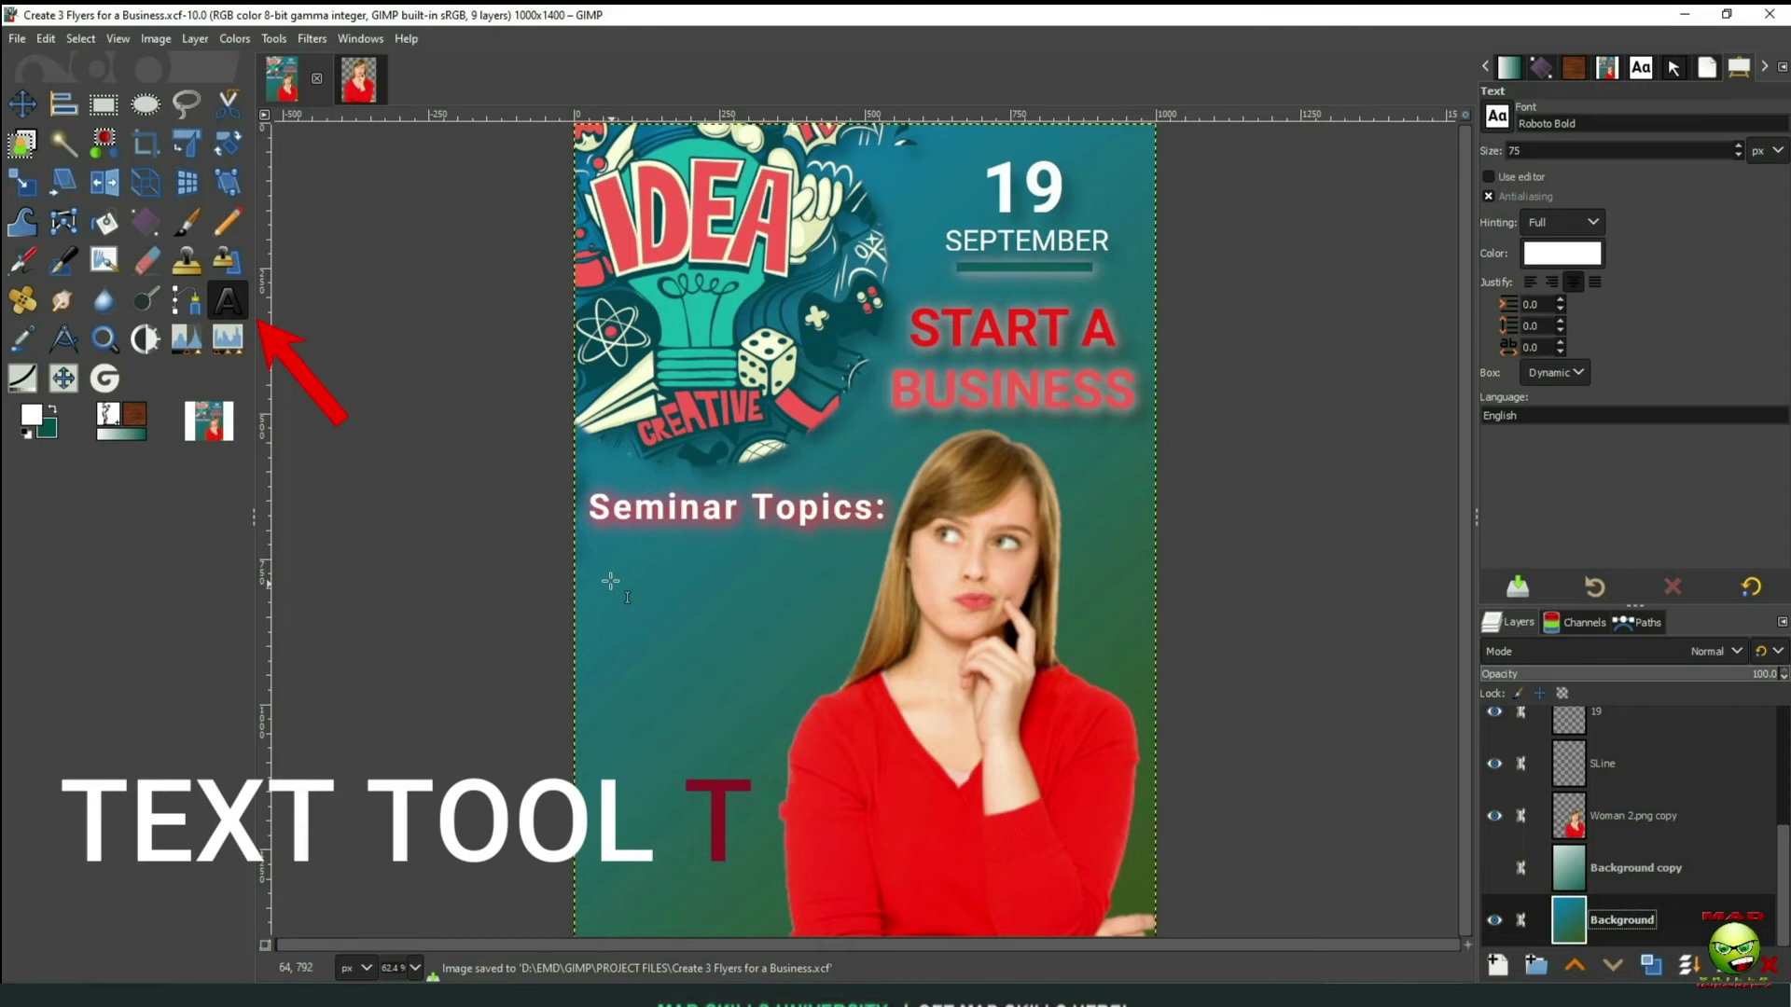
pyautogui.moveTo(597, 564); pyautogui.dragTo(731, 815)
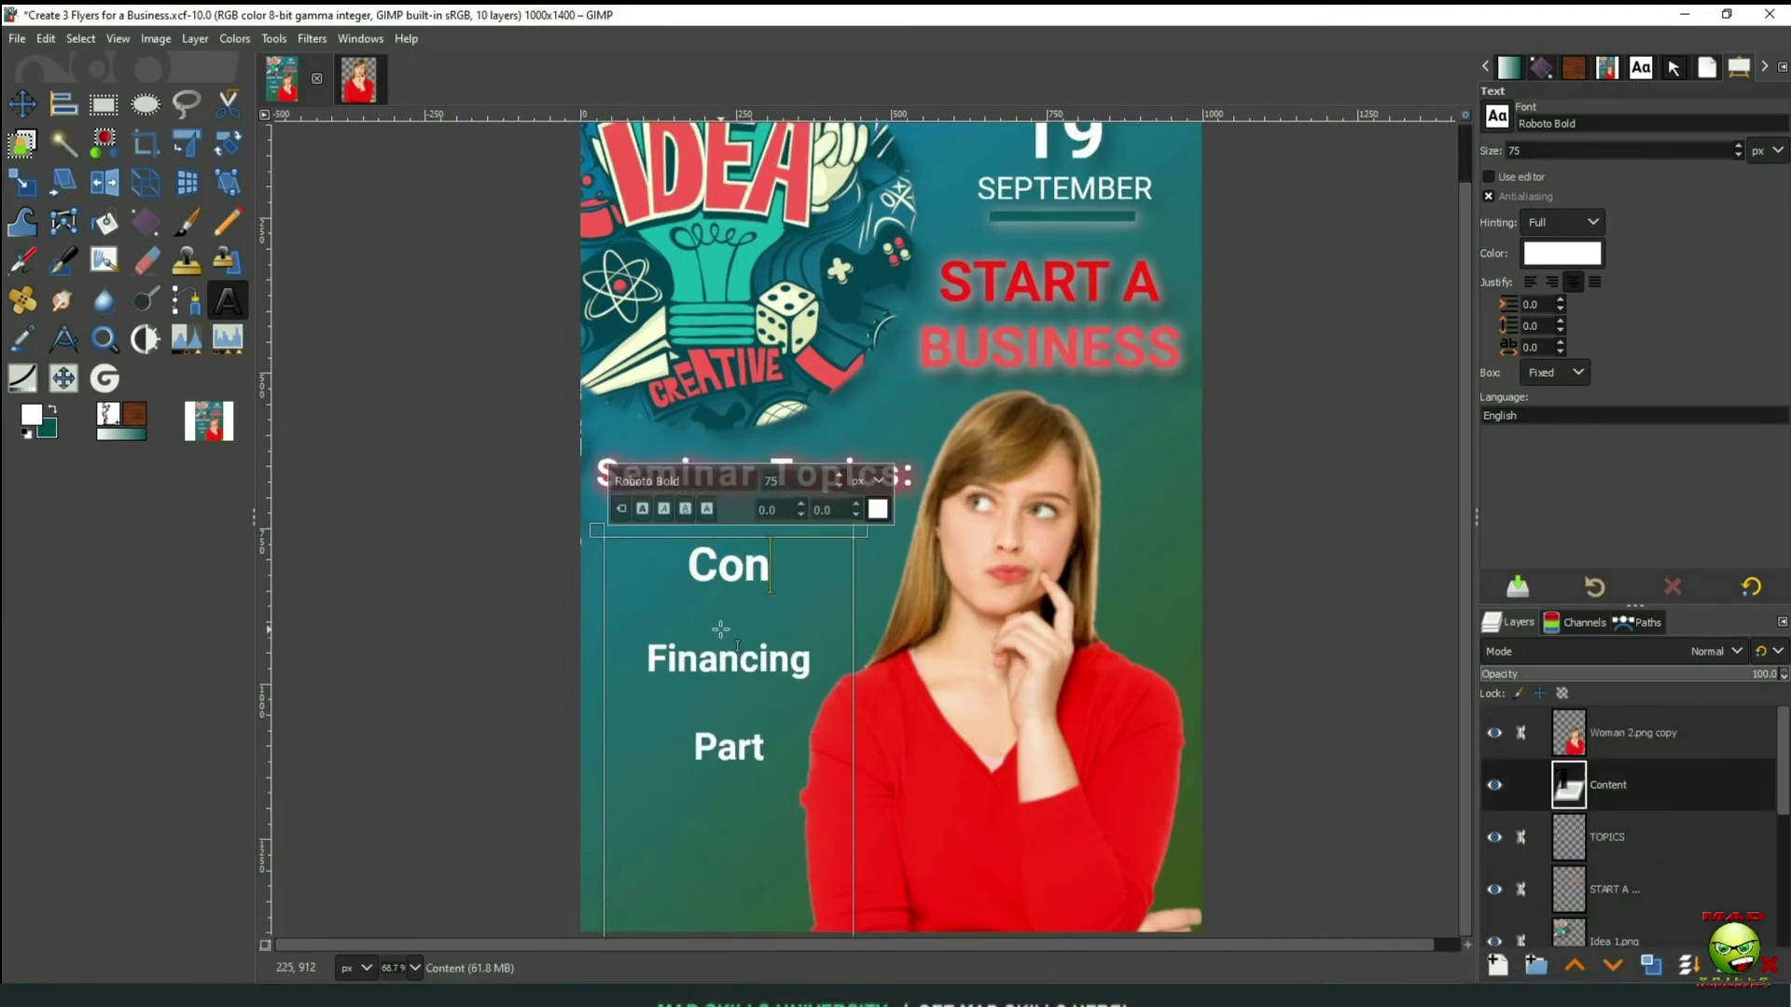
pyautogui.write('cept Validity')
pyautogui.doubleClick(1513, 152)
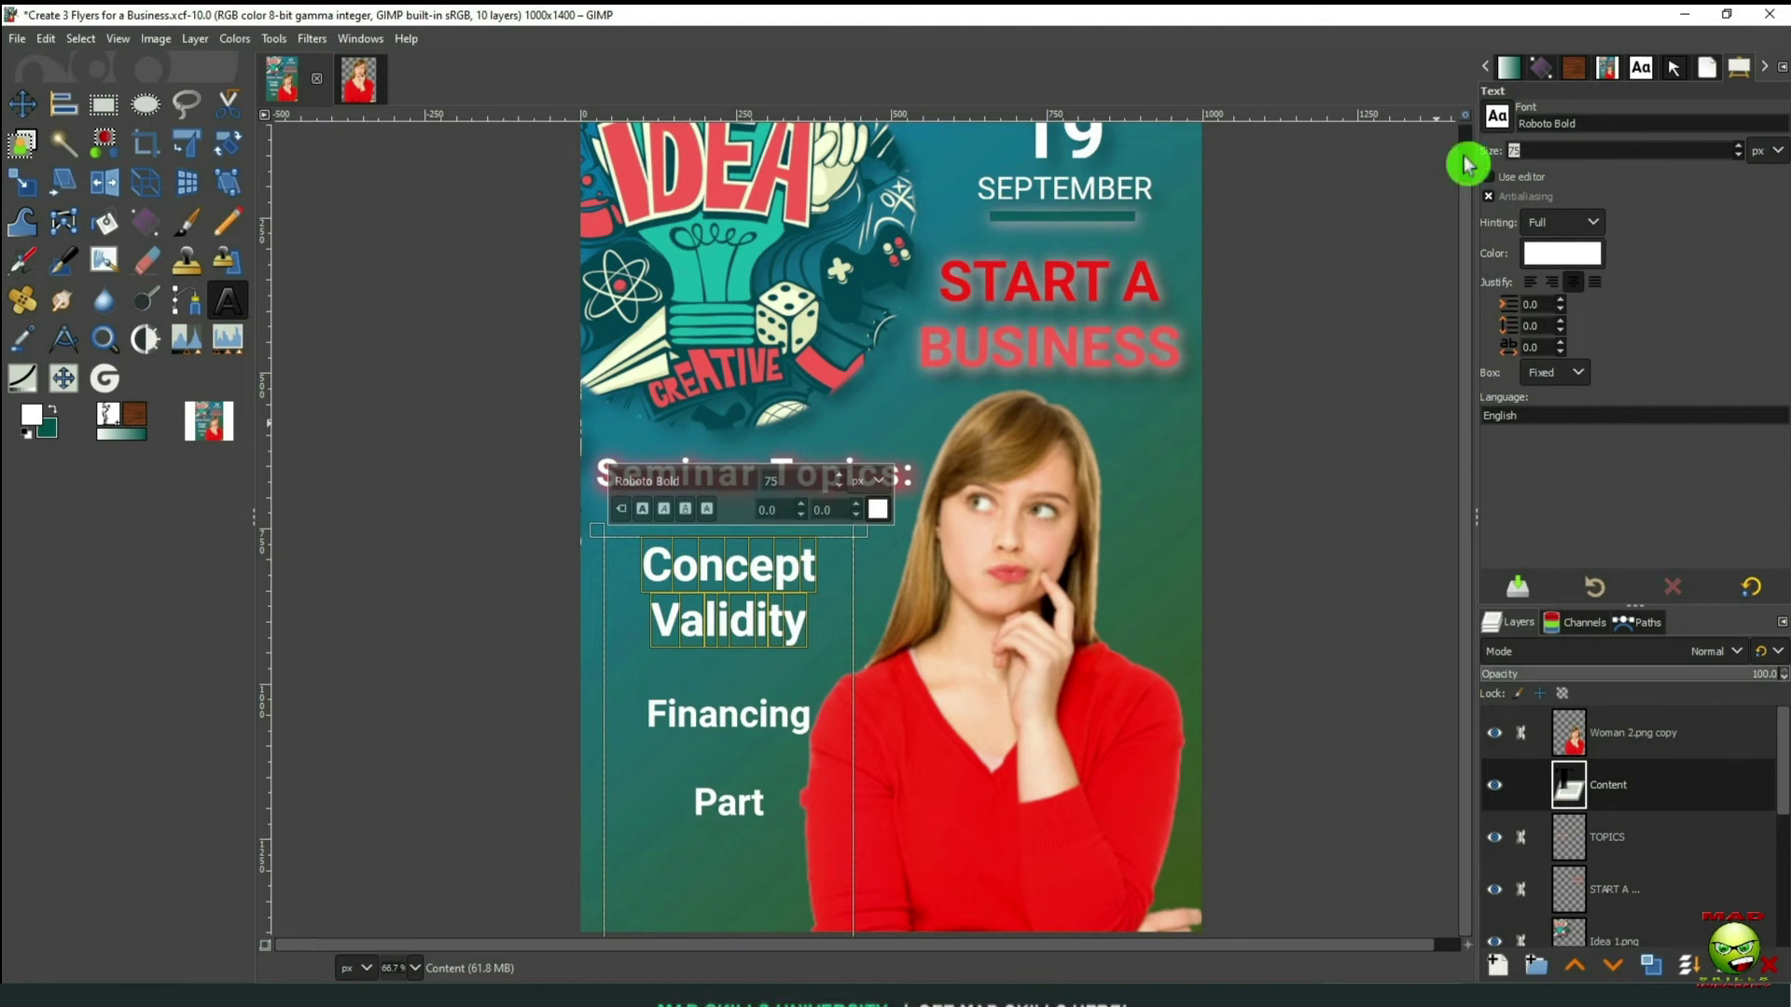
pyautogui.write('60')
pyautogui.write('Competitor')
pyautogui.press('Return')
pyautogui.write('Analysis')
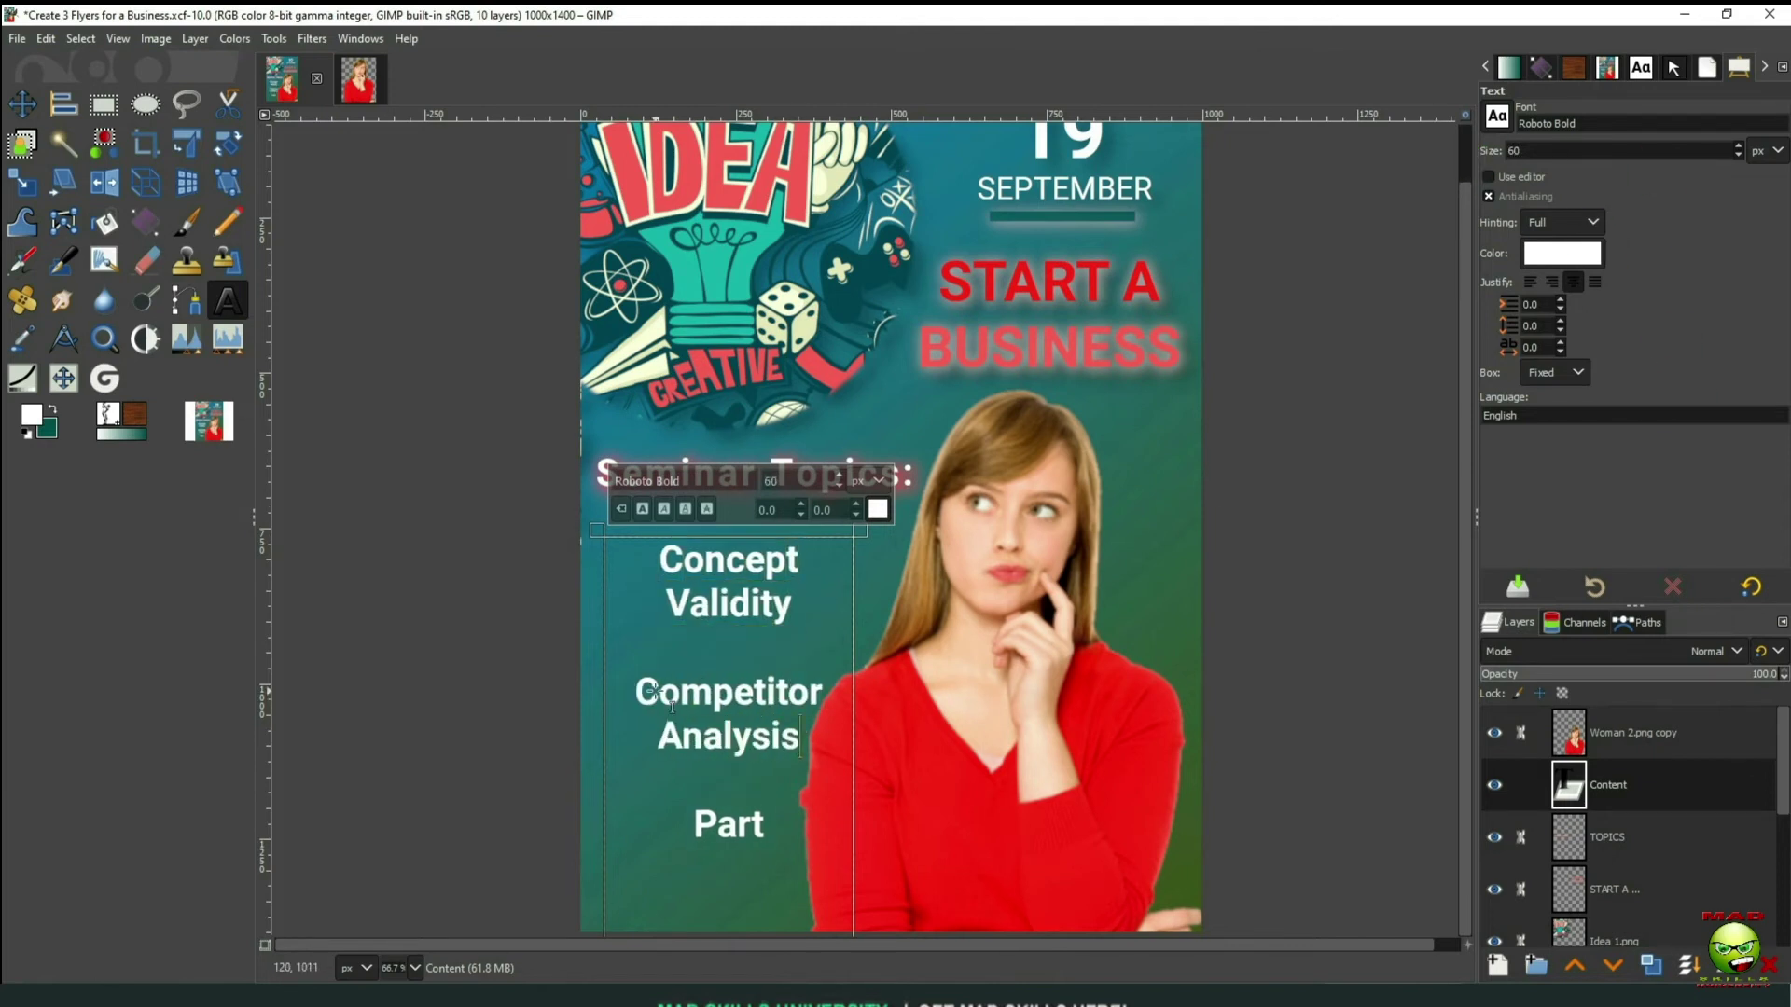
pyautogui.hscroll(1, 774, 872)
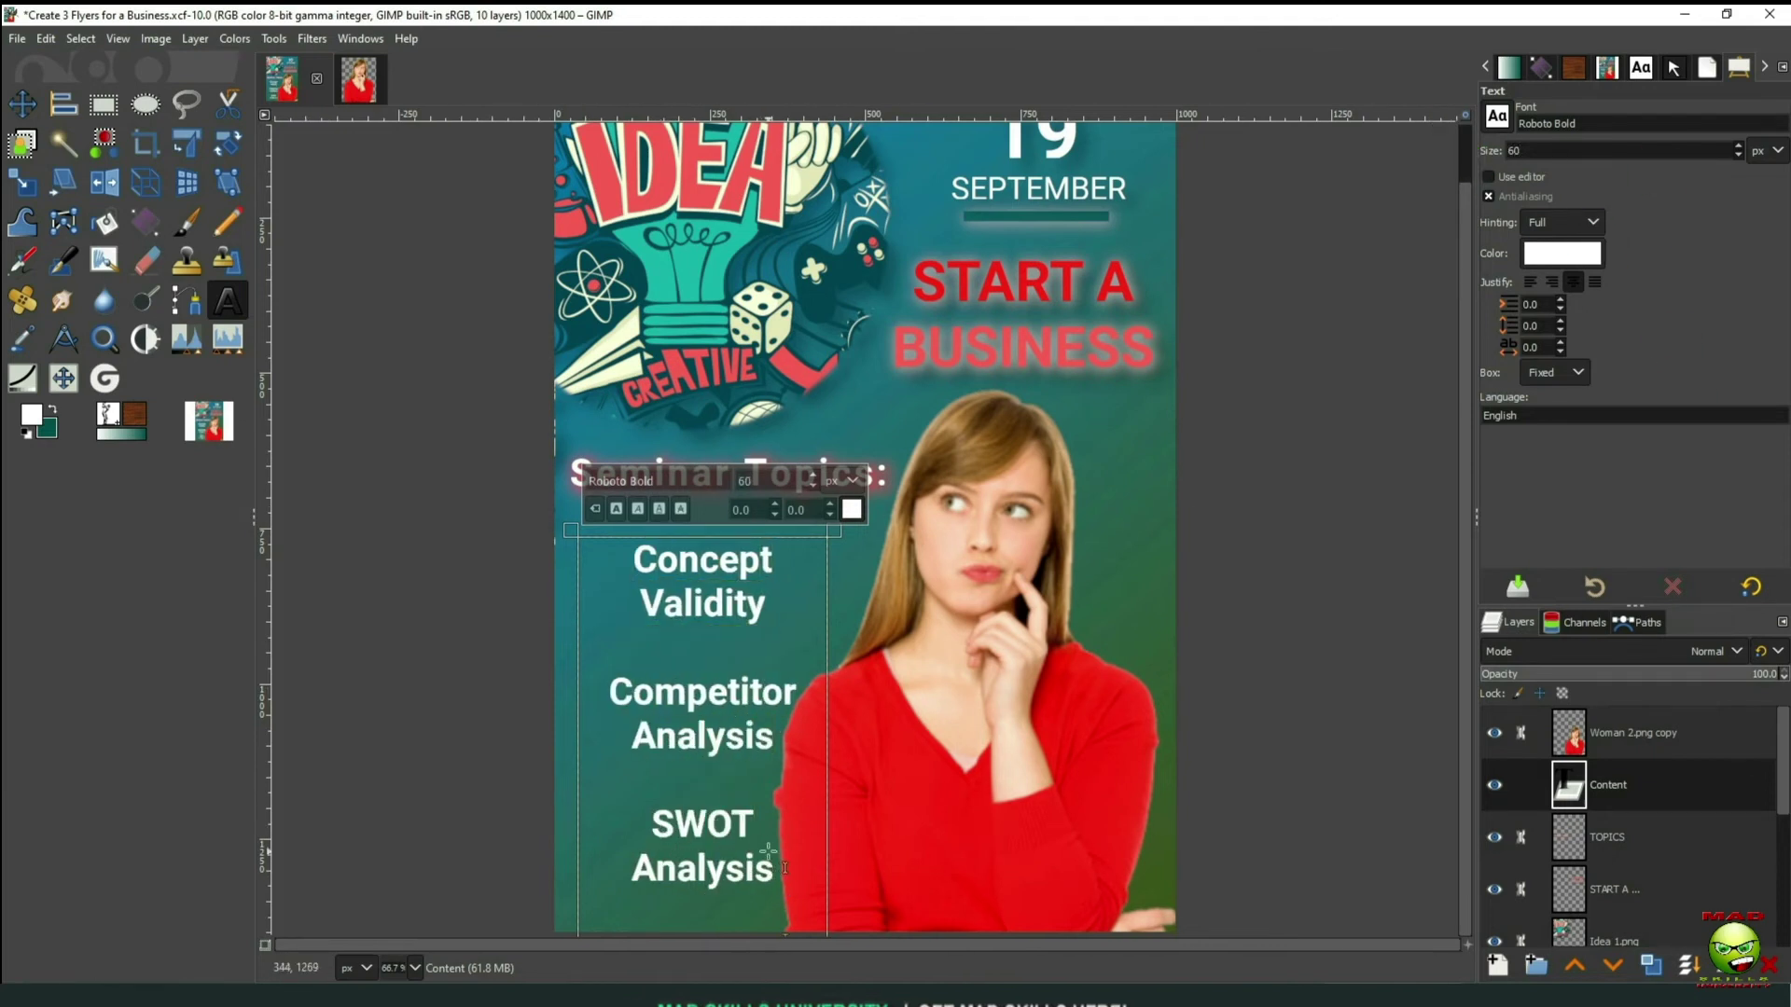
pyautogui.click(991, 505)
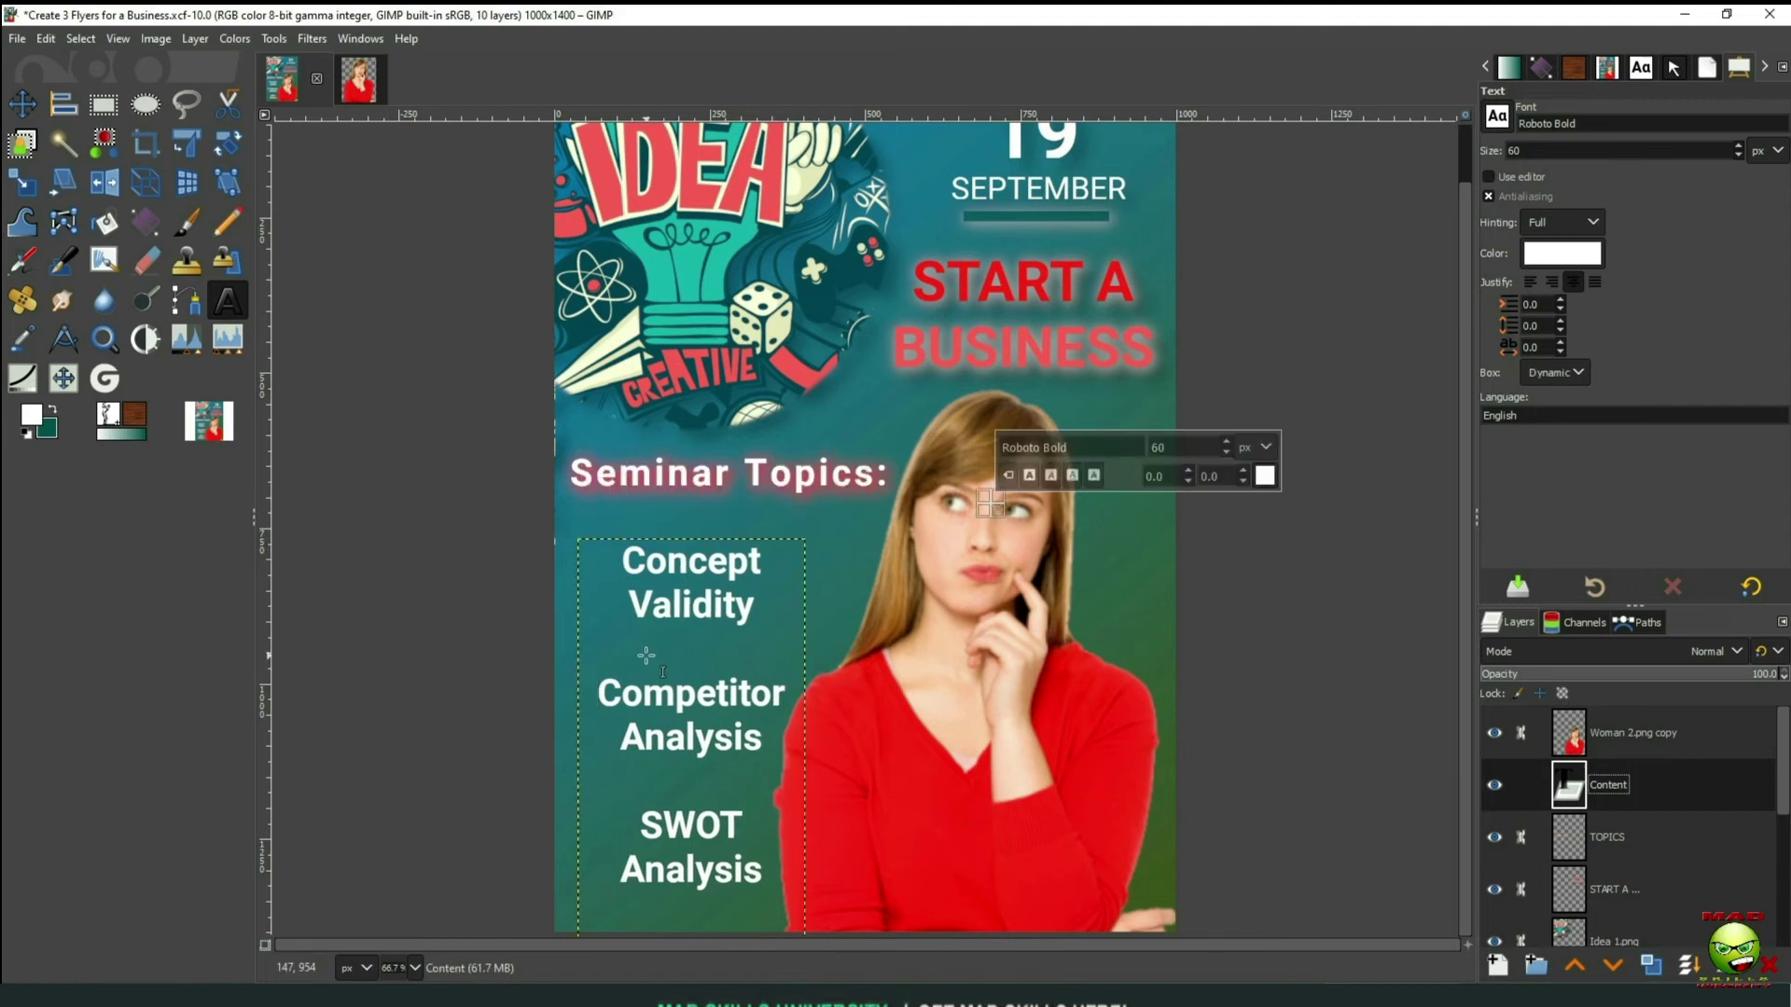
pyautogui.press('m')
pyautogui.moveTo(645, 655); pyautogui.dragTo(642, 620)
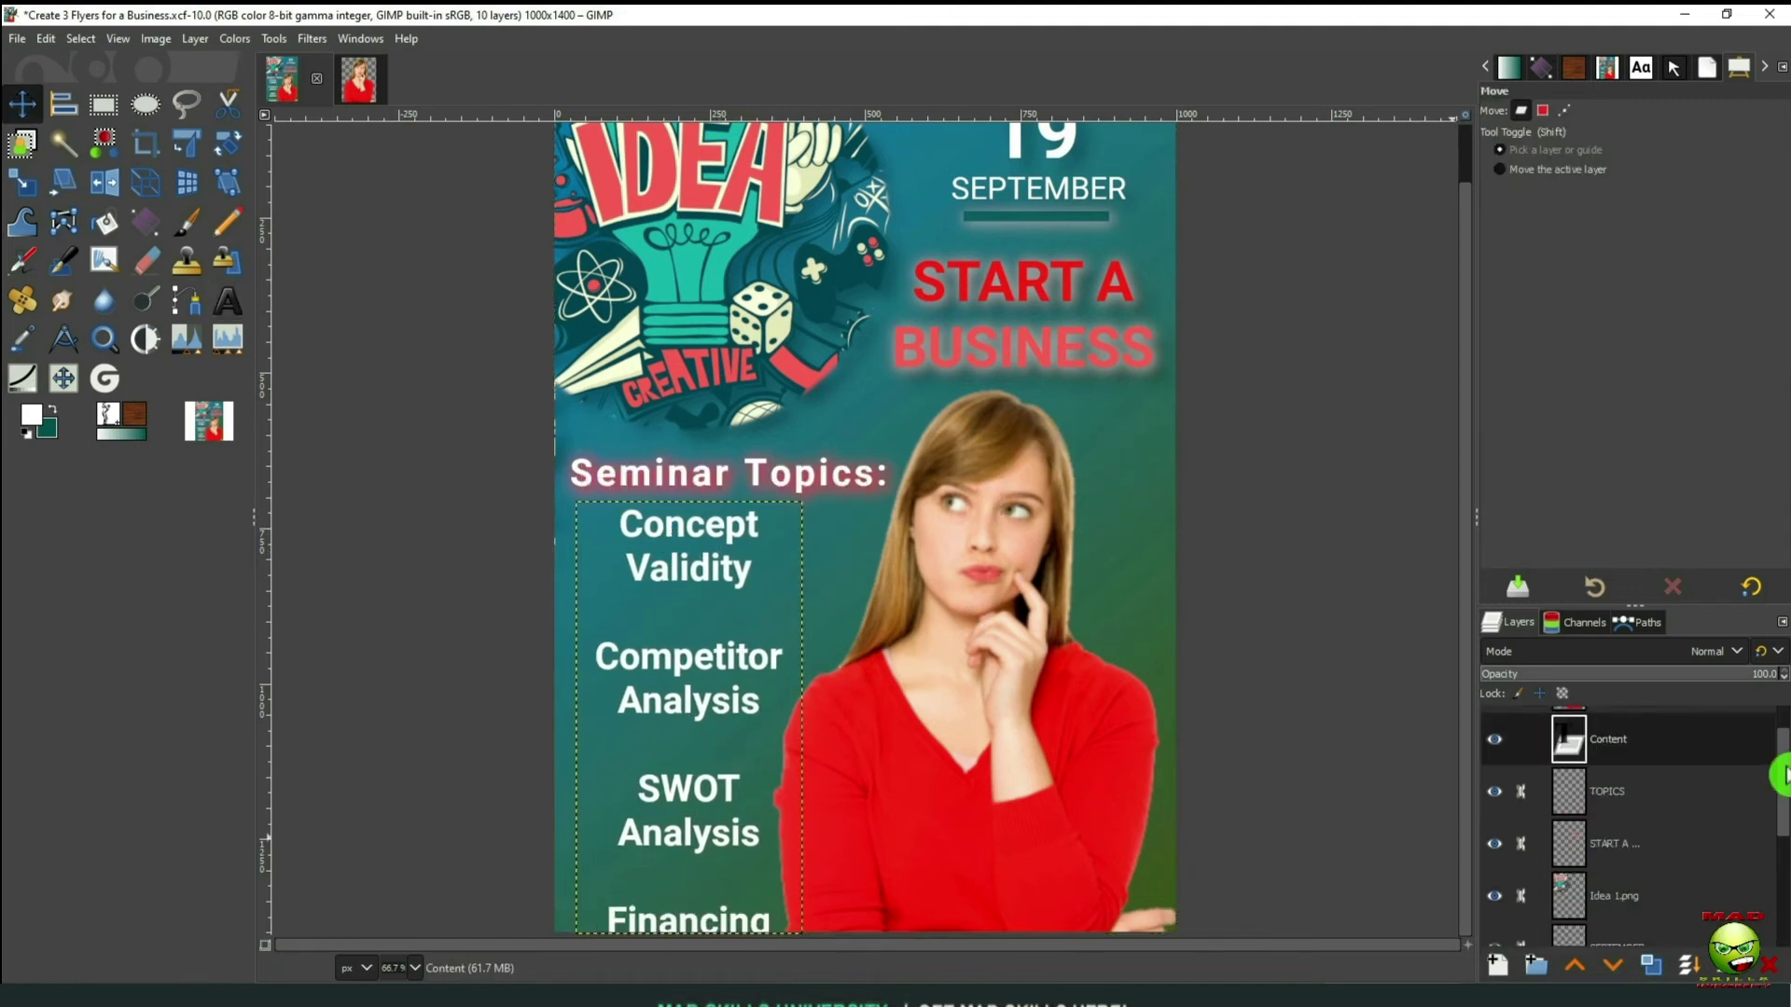
pyautogui.scroll(1, 1632, 793)
# Enlarge the woman photo with the Scale tool
pyautogui.click(1639, 737)
pyautogui.hotkey('shift', 's')
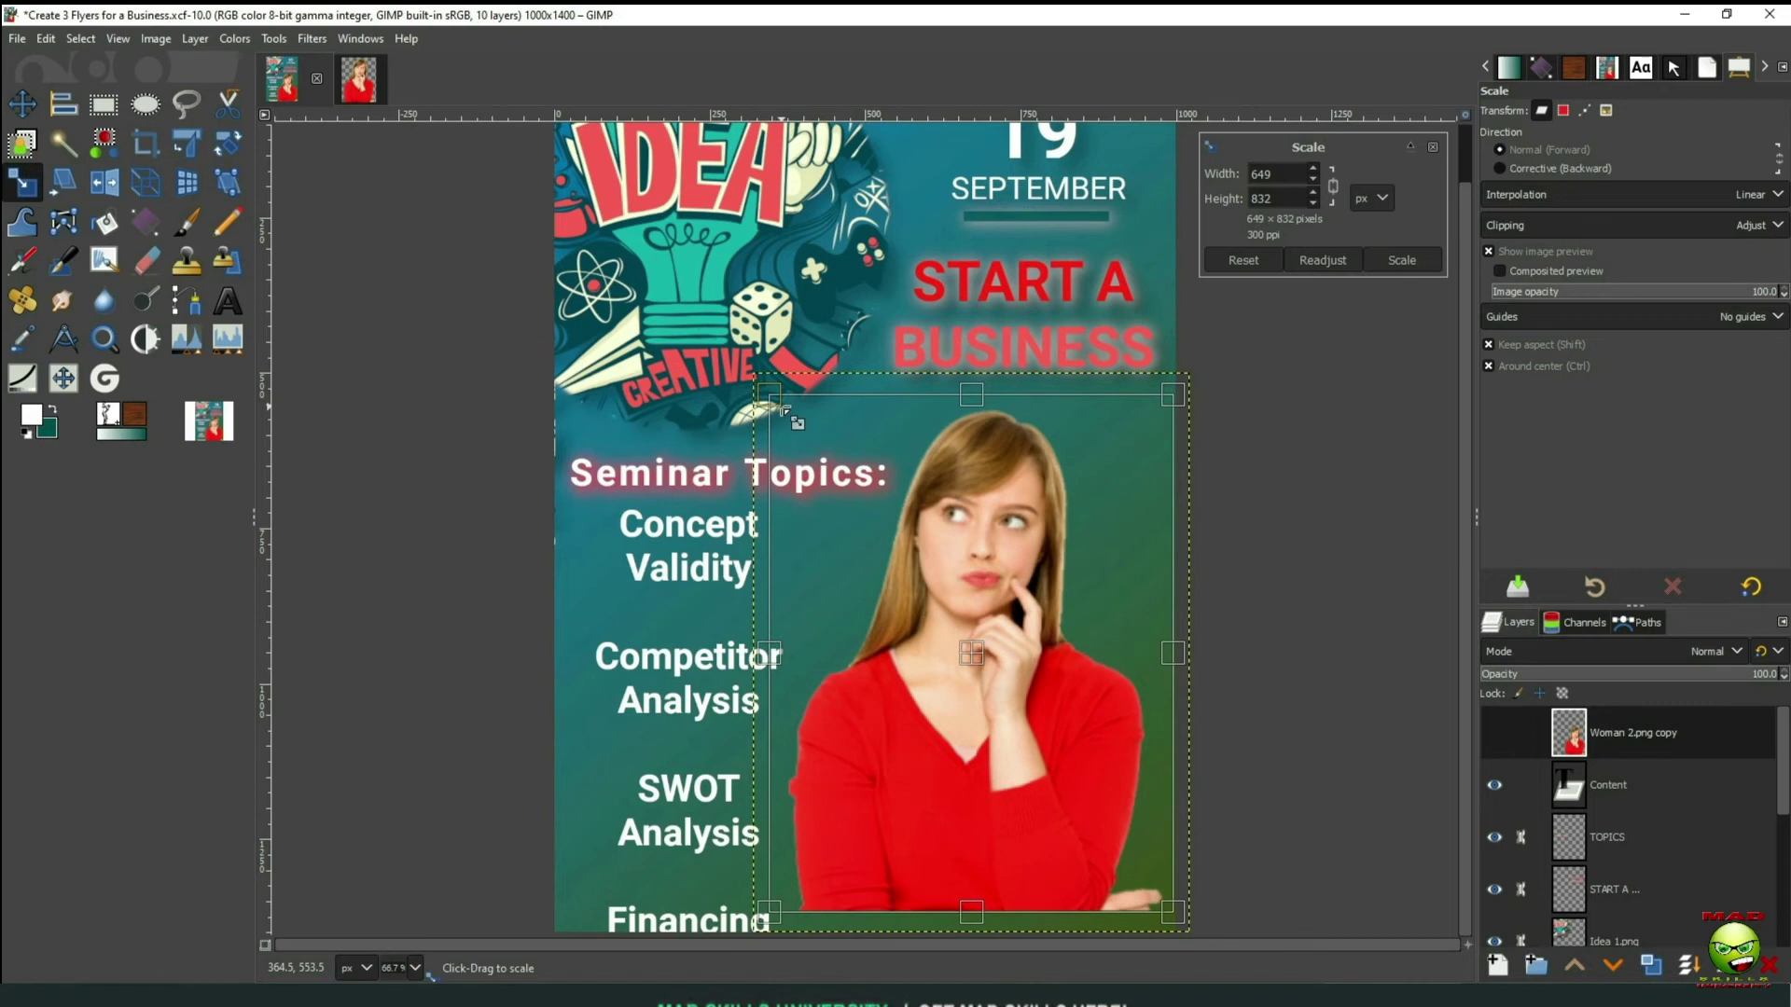
pyautogui.moveTo(792, 417); pyautogui.dragTo(842, 477)
pyautogui.press('Return')
pyautogui.press('m')
pyautogui.click(1583, 839)
# Recolour the Seminar Topics: heading text red
pyautogui.press('t')
pyautogui.click(828, 468)
pyautogui.press('Return')
pyautogui.press('m')
pyautogui.press('t')
pyautogui.click(732, 457)
pyautogui.hotkey('ctrl', 'a')
pyautogui.click(831, 395)
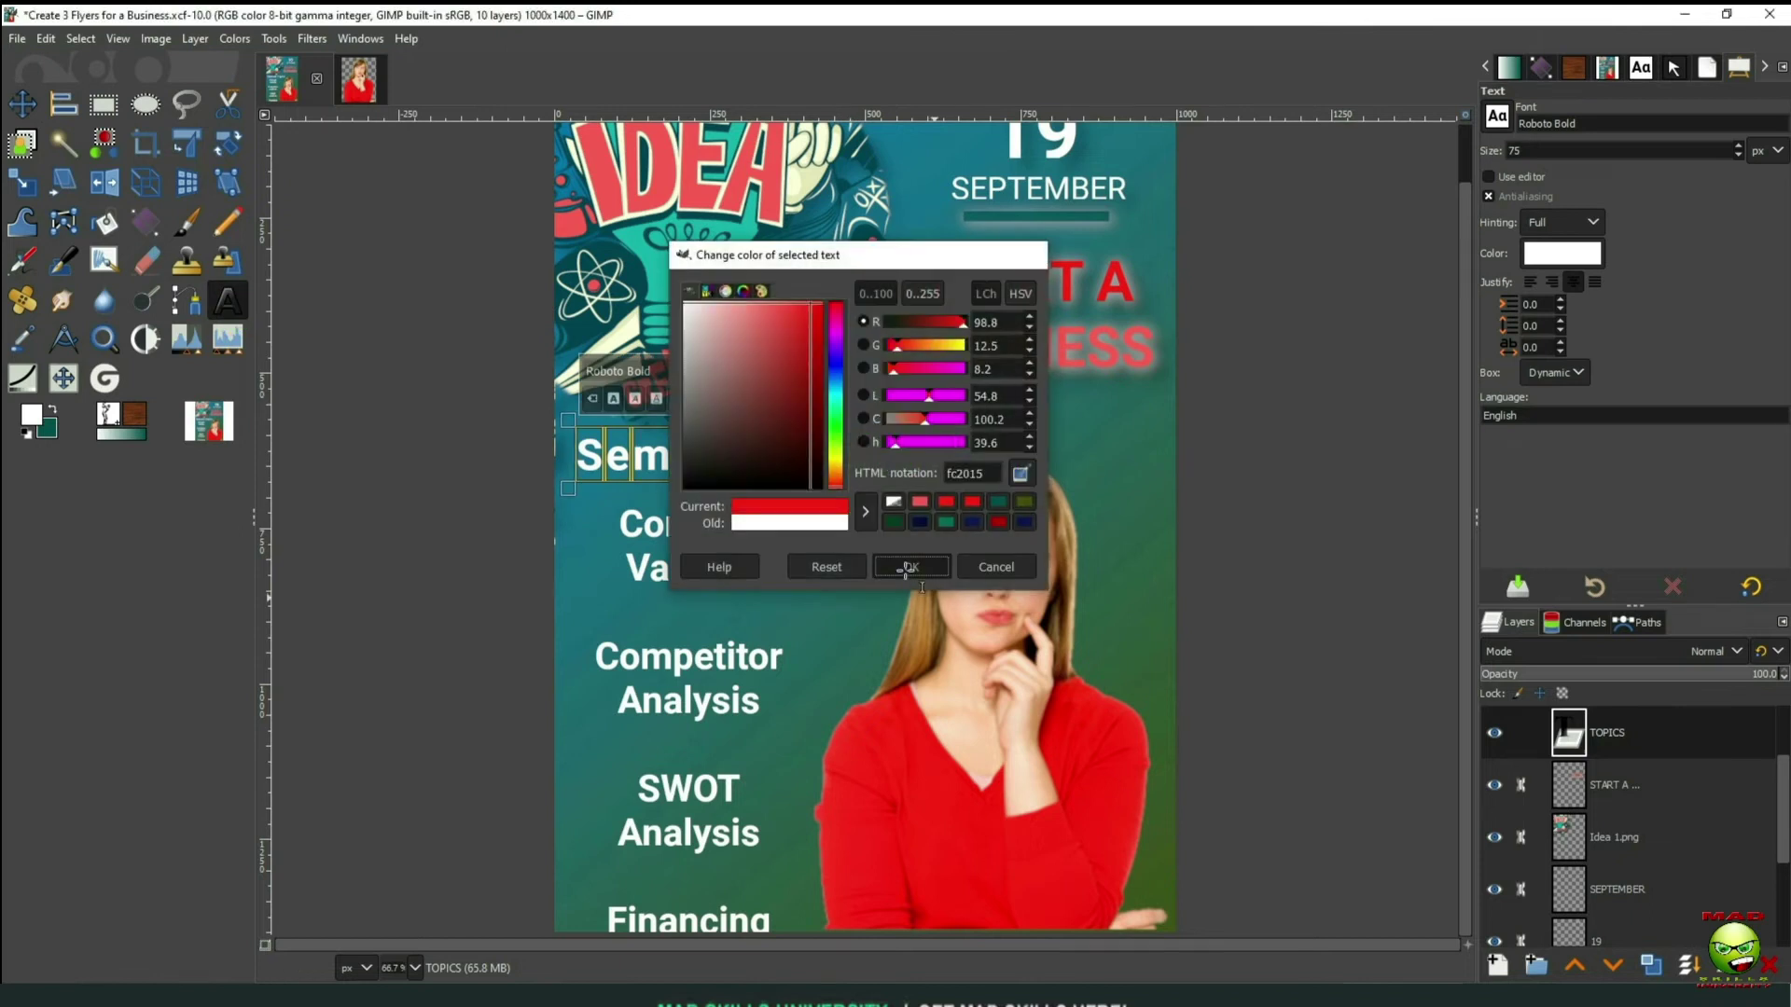
pyautogui.click(919, 564)
pyautogui.click(311, 38)
# Give the heading a soft light shadow with smaller offset and opacity, then repeat it on START A
pyautogui.click(480, 239)
pyautogui.click(599, 399)
pyautogui.moveTo(1402, 429); pyautogui.dragTo(1285, 429)
pyautogui.click(1352, 454)
pyautogui.click(1447, 620)
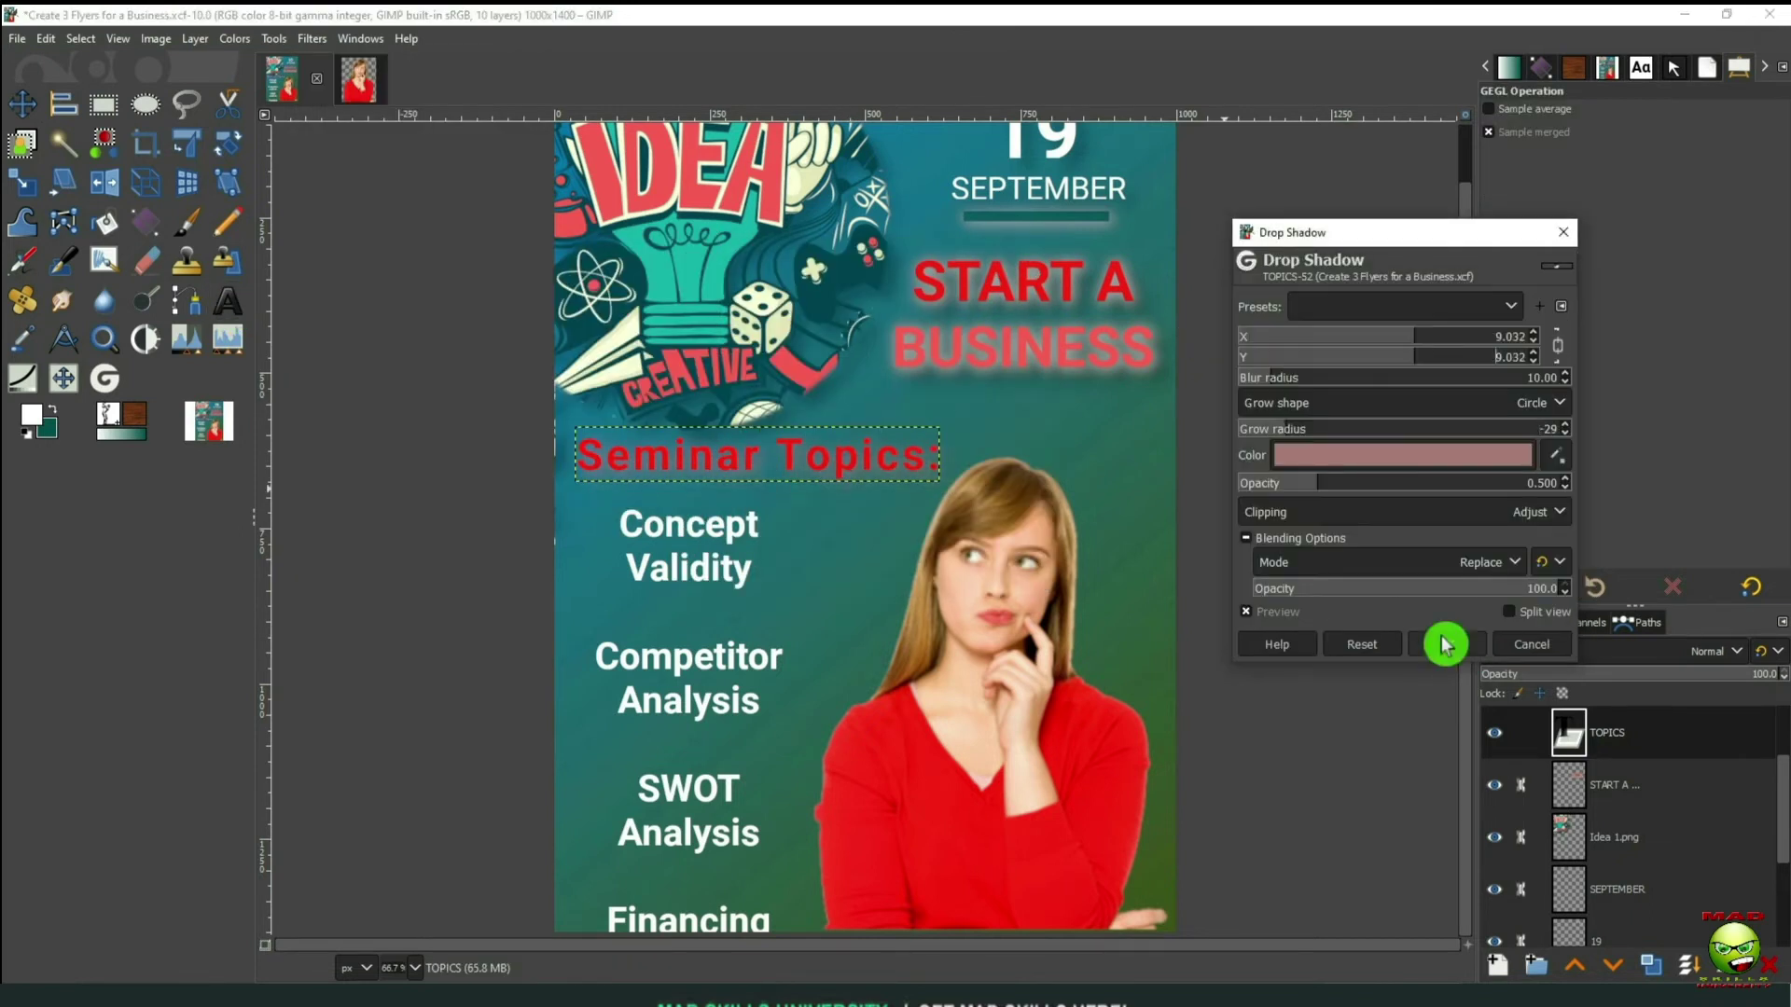
pyautogui.click(1261, 482)
pyautogui.moveTo(1455, 357); pyautogui.dragTo(1414, 363)
pyautogui.click(1446, 644)
pyautogui.click(1642, 784)
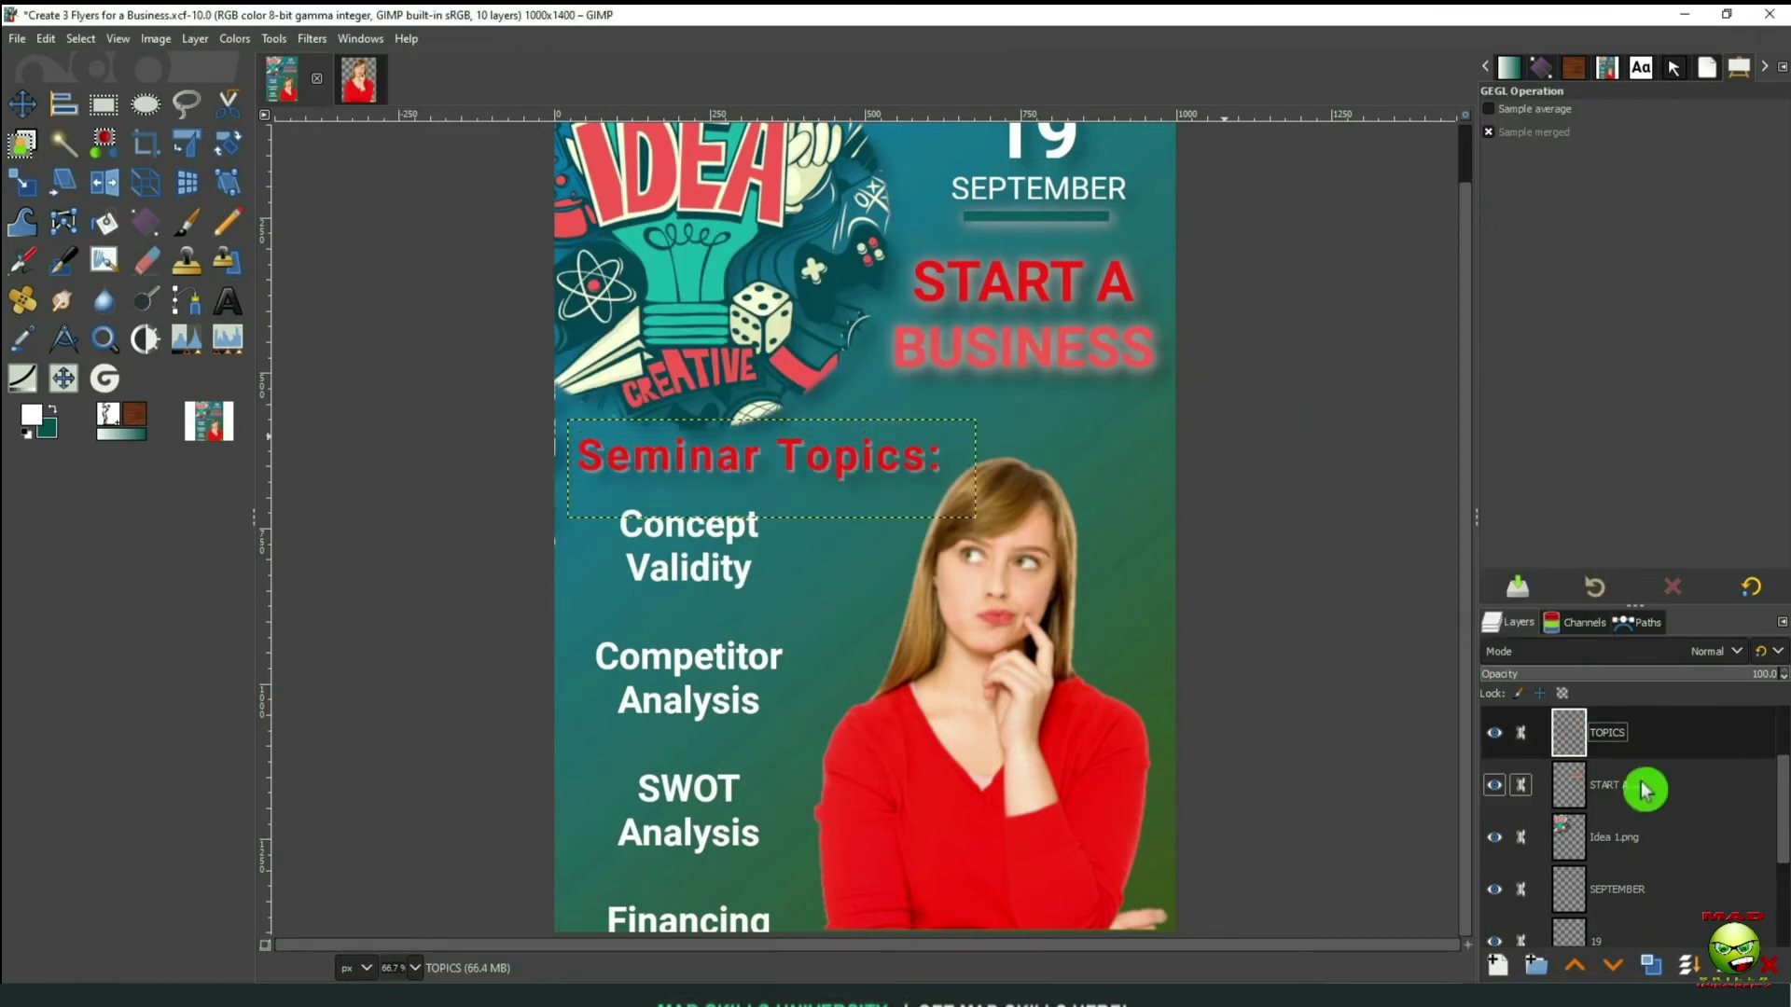
pyautogui.hotkey('ctrl', 'shift', 'f')
# Finish the START A shadow, move the topic list up, and delete a stray layer group
pyautogui.click(1436, 641)
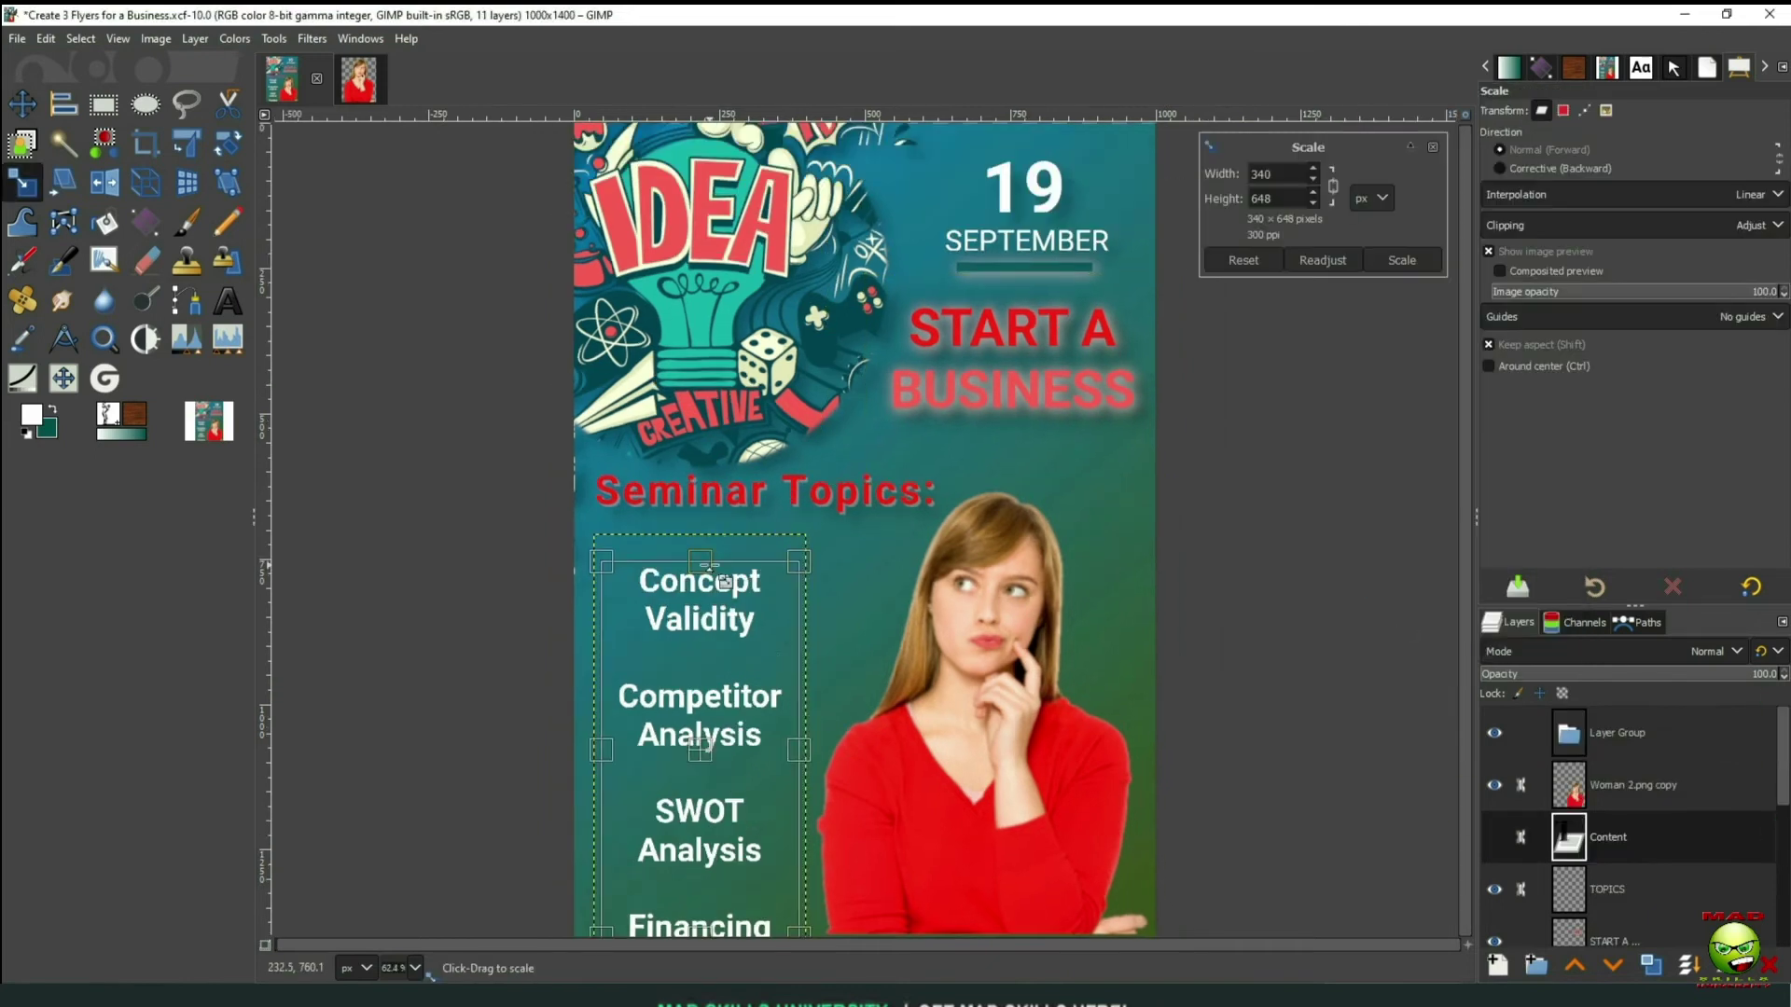
pyautogui.moveTo(699, 770); pyautogui.dragTo(704, 743)
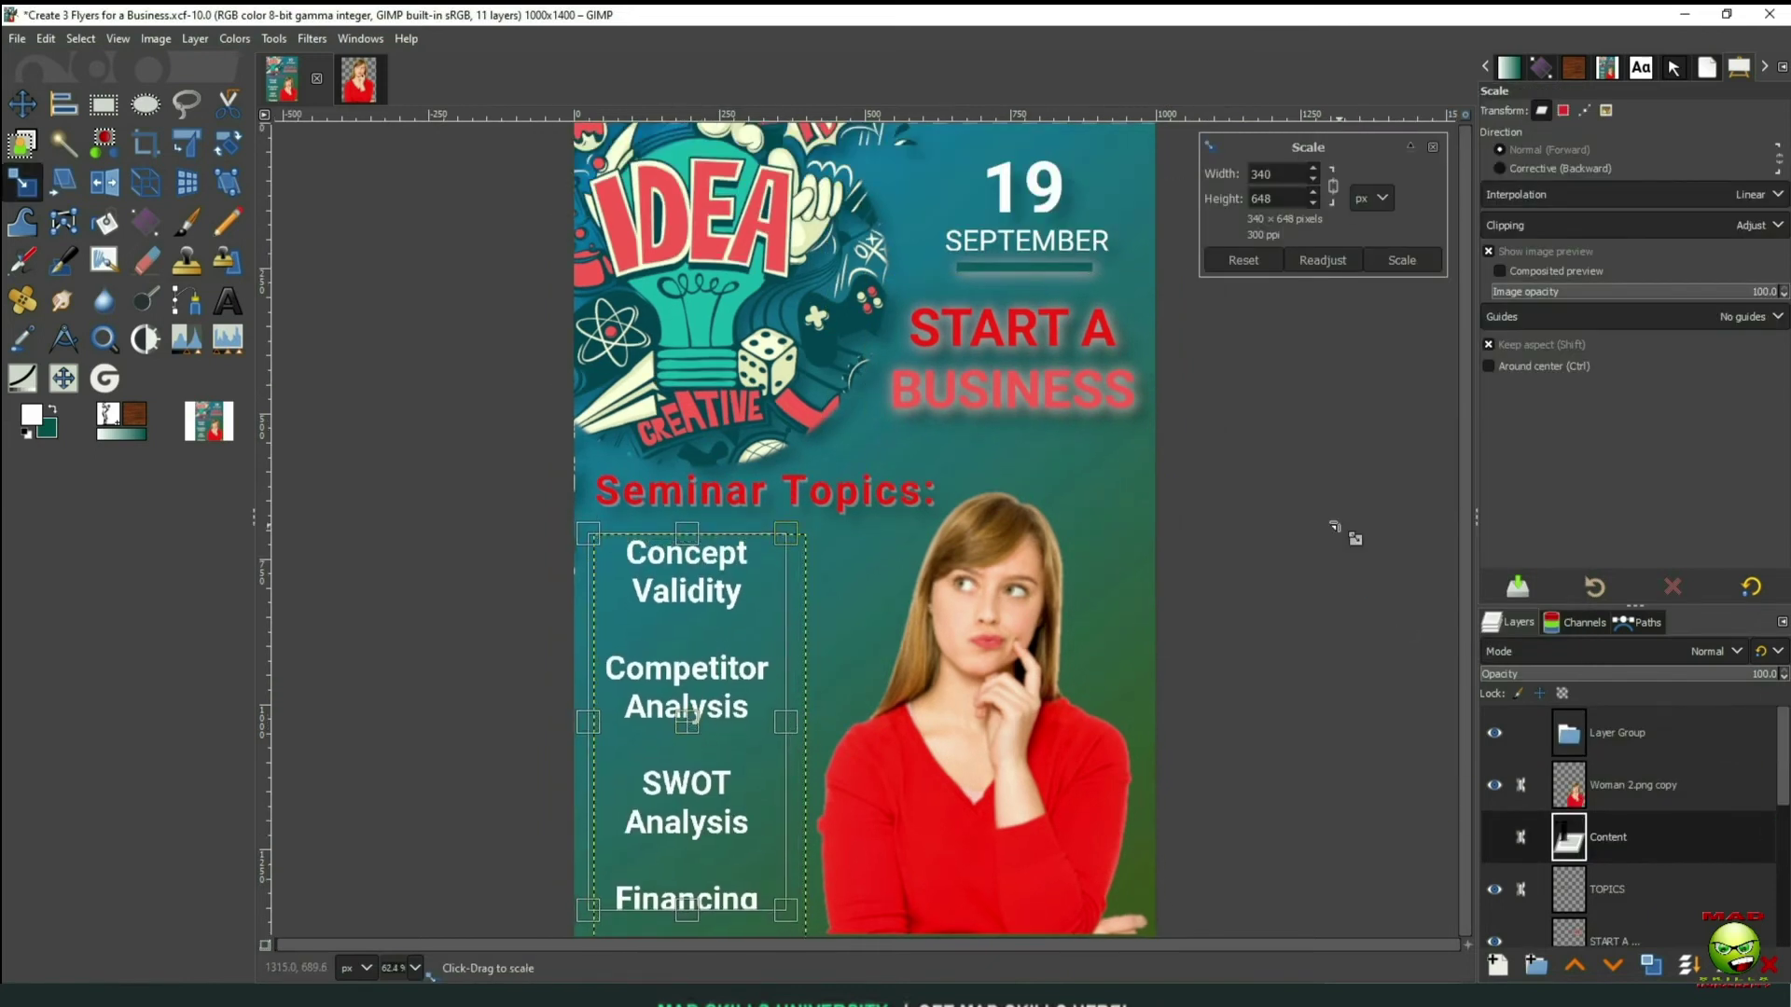
pyautogui.click(1494, 837)
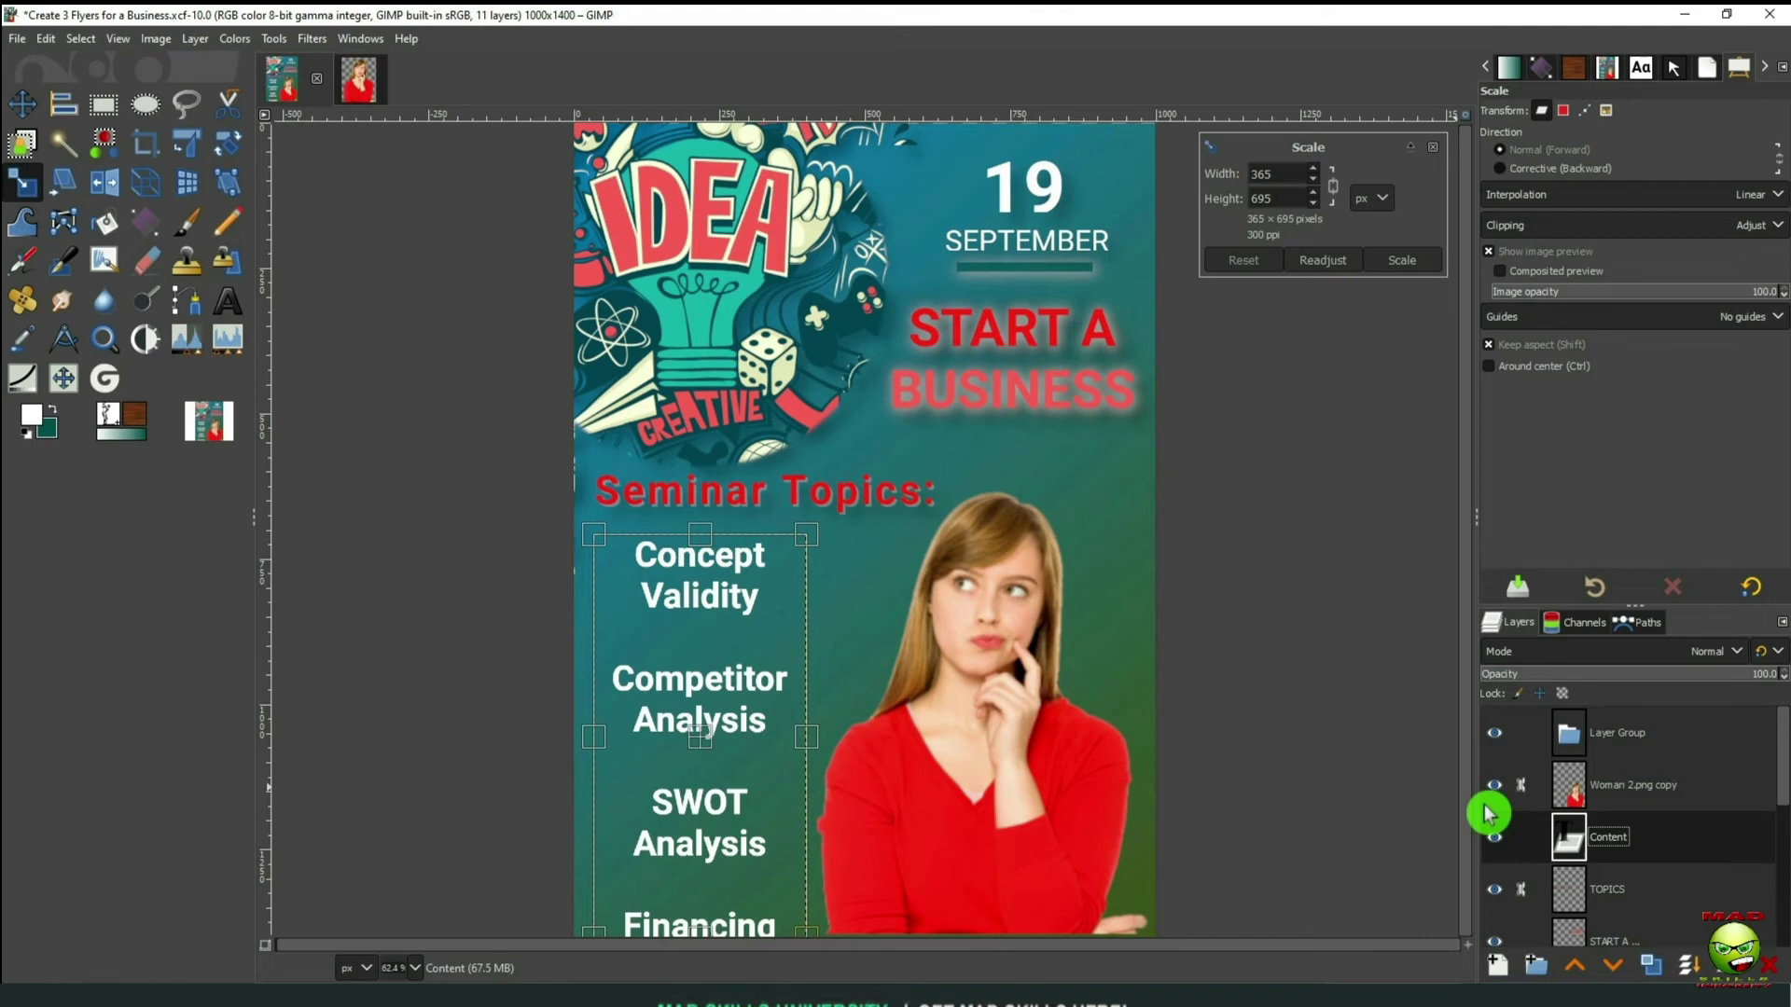
pyautogui.press('t')
pyautogui.click(799, 550)
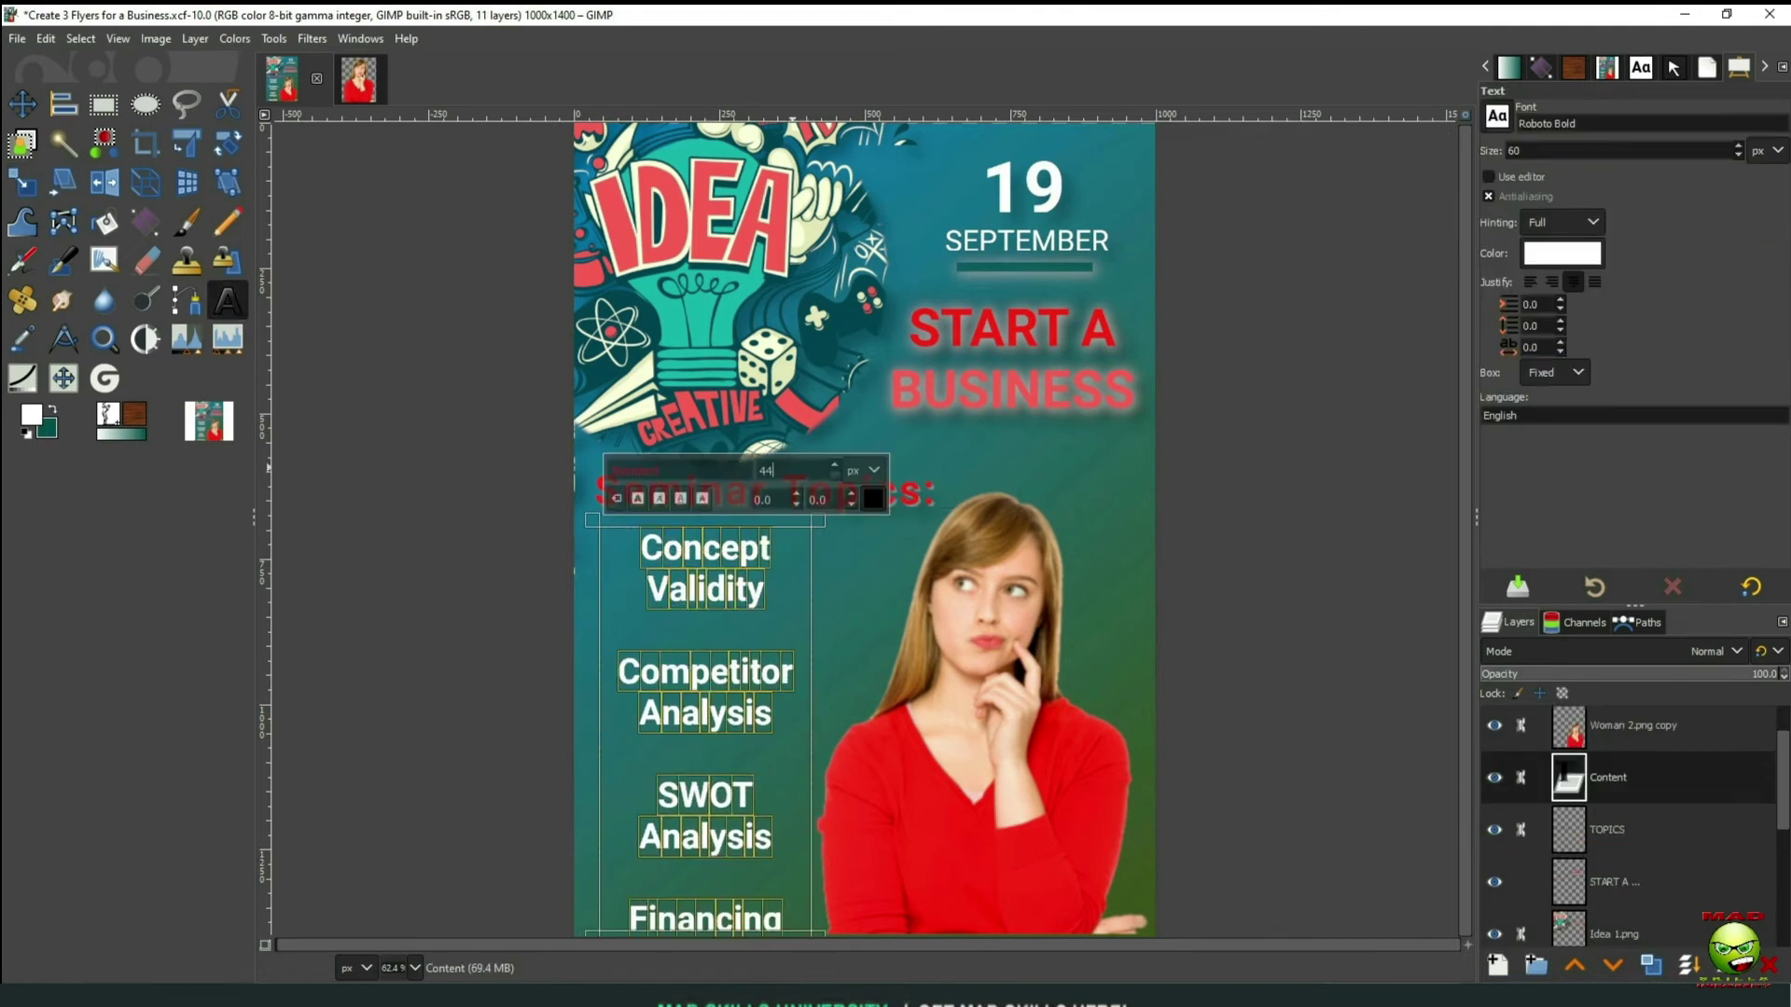
pyautogui.click(1536, 965)
pyautogui.rightClick(1631, 733)
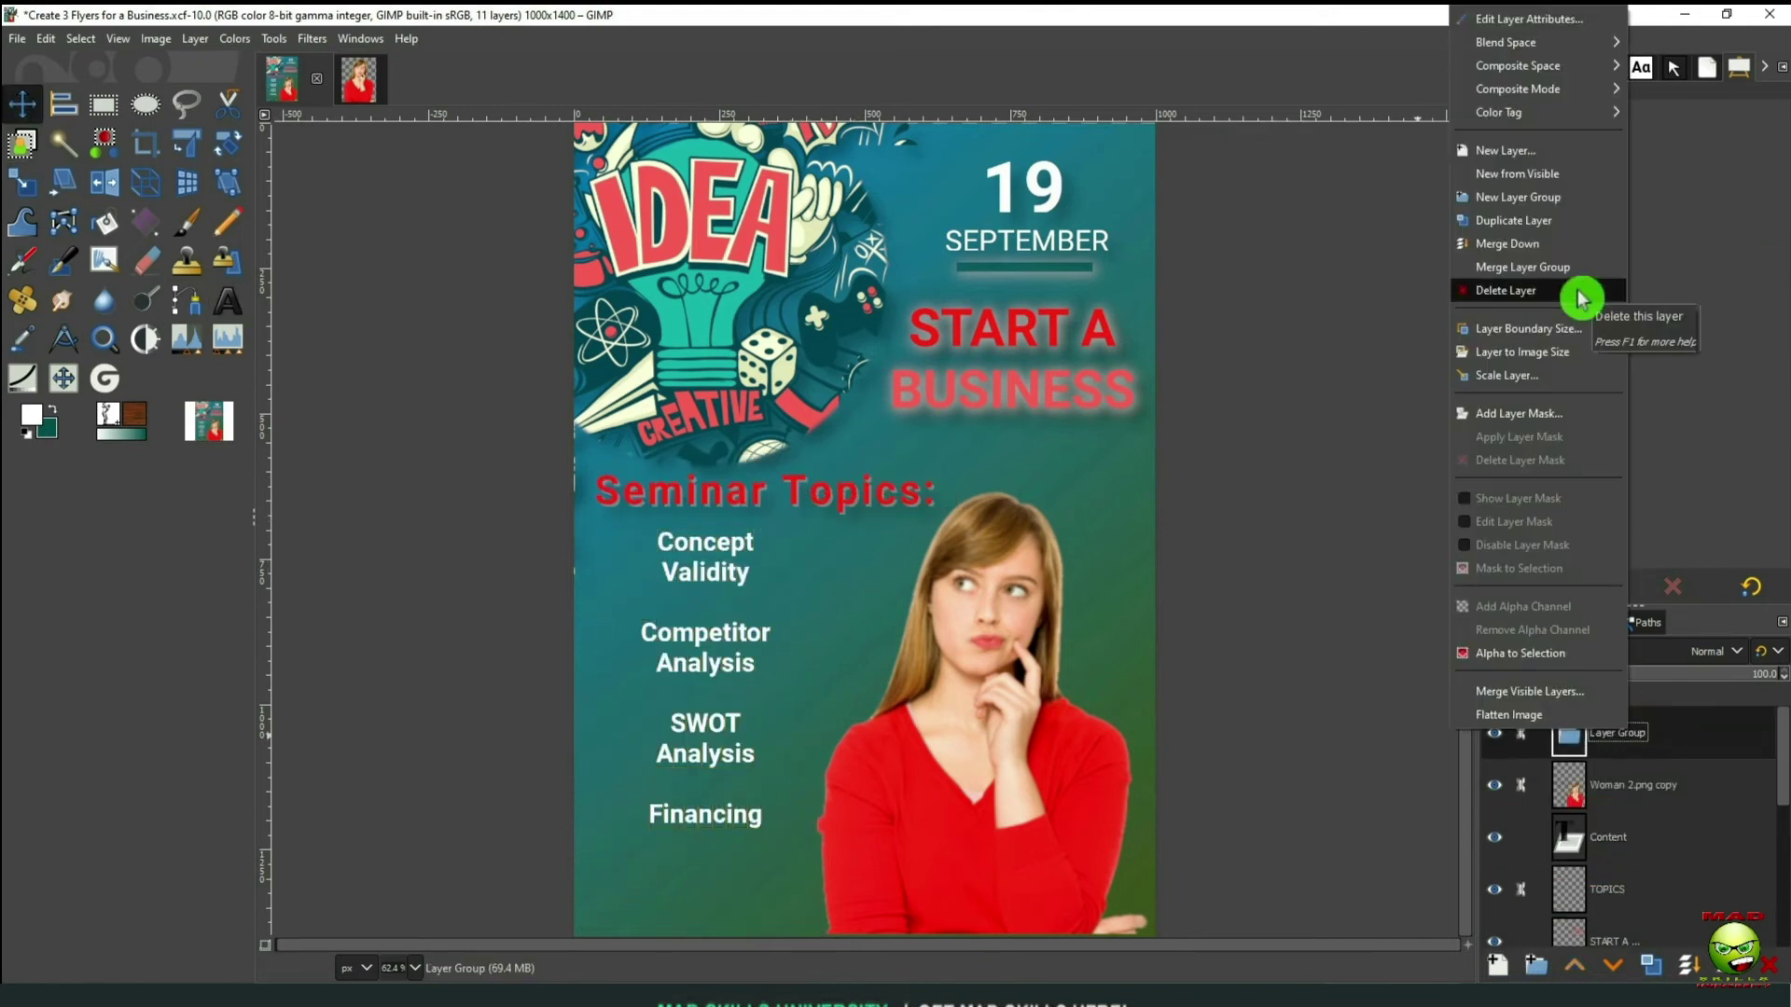
pyautogui.click(1581, 291)
# Edit the topic list so each topic sits on one line, rewording the Competitor entry
pyautogui.click(1646, 786)
pyautogui.click(703, 586)
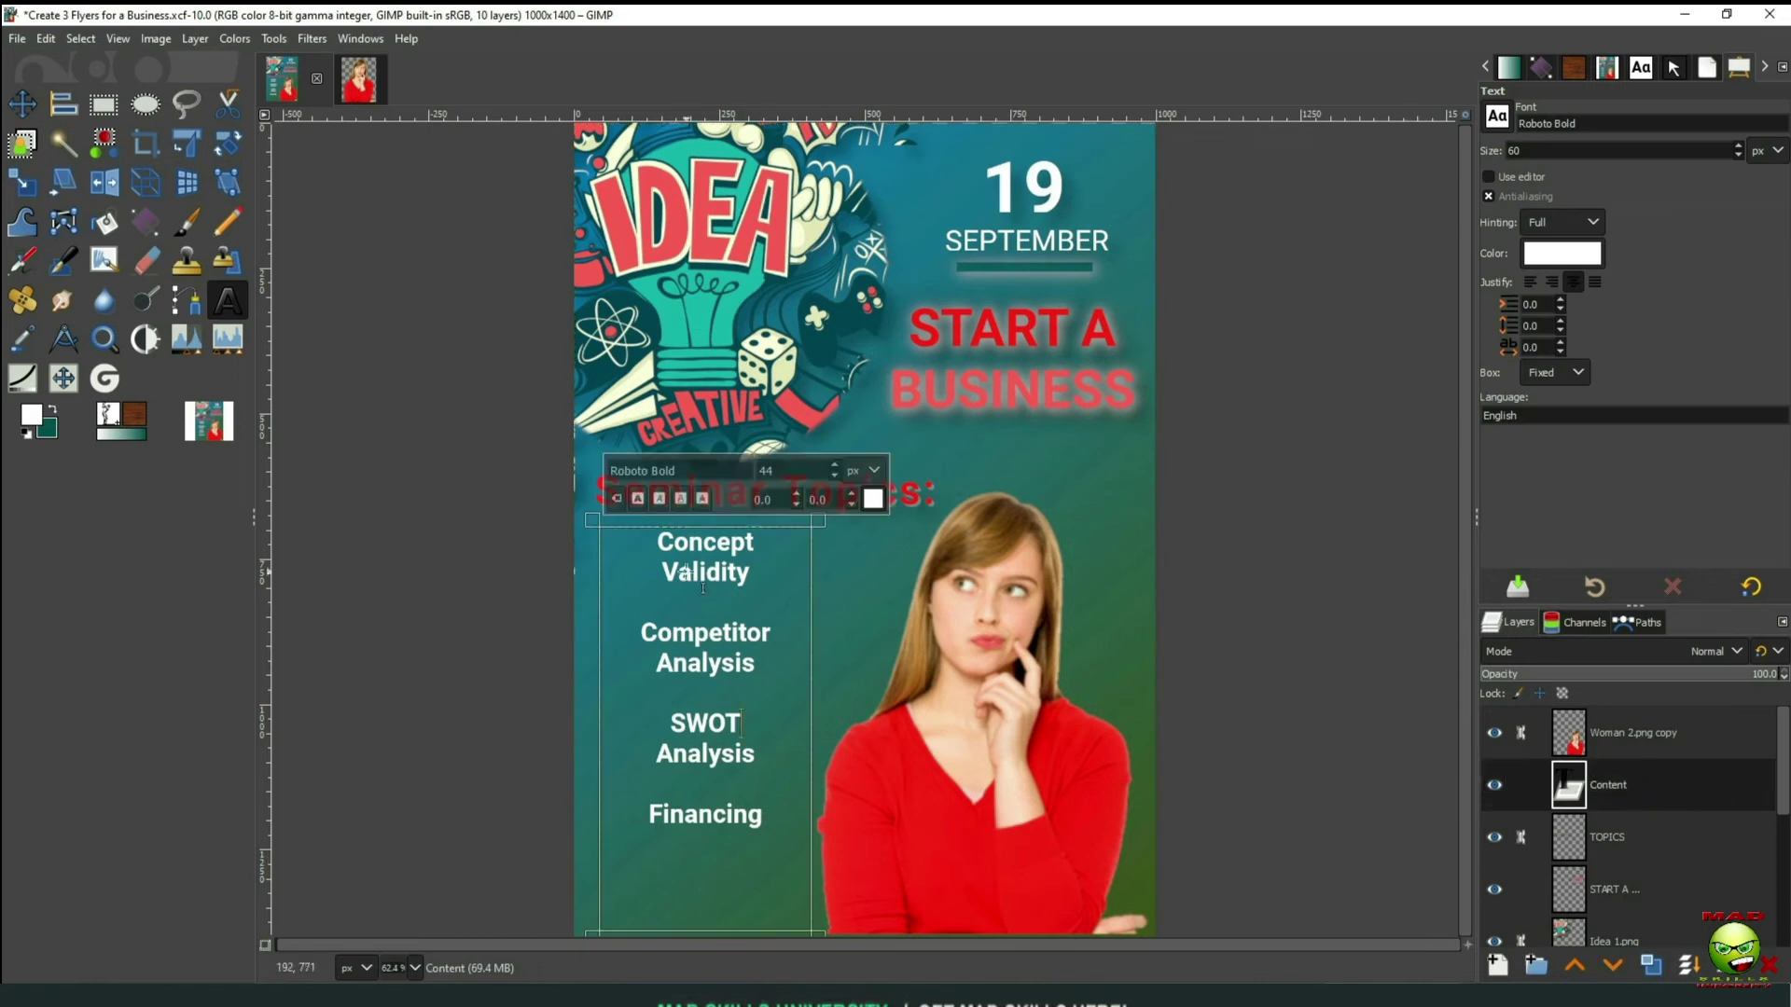
pyautogui.press('BackSpace')
pyautogui.press('Delete')
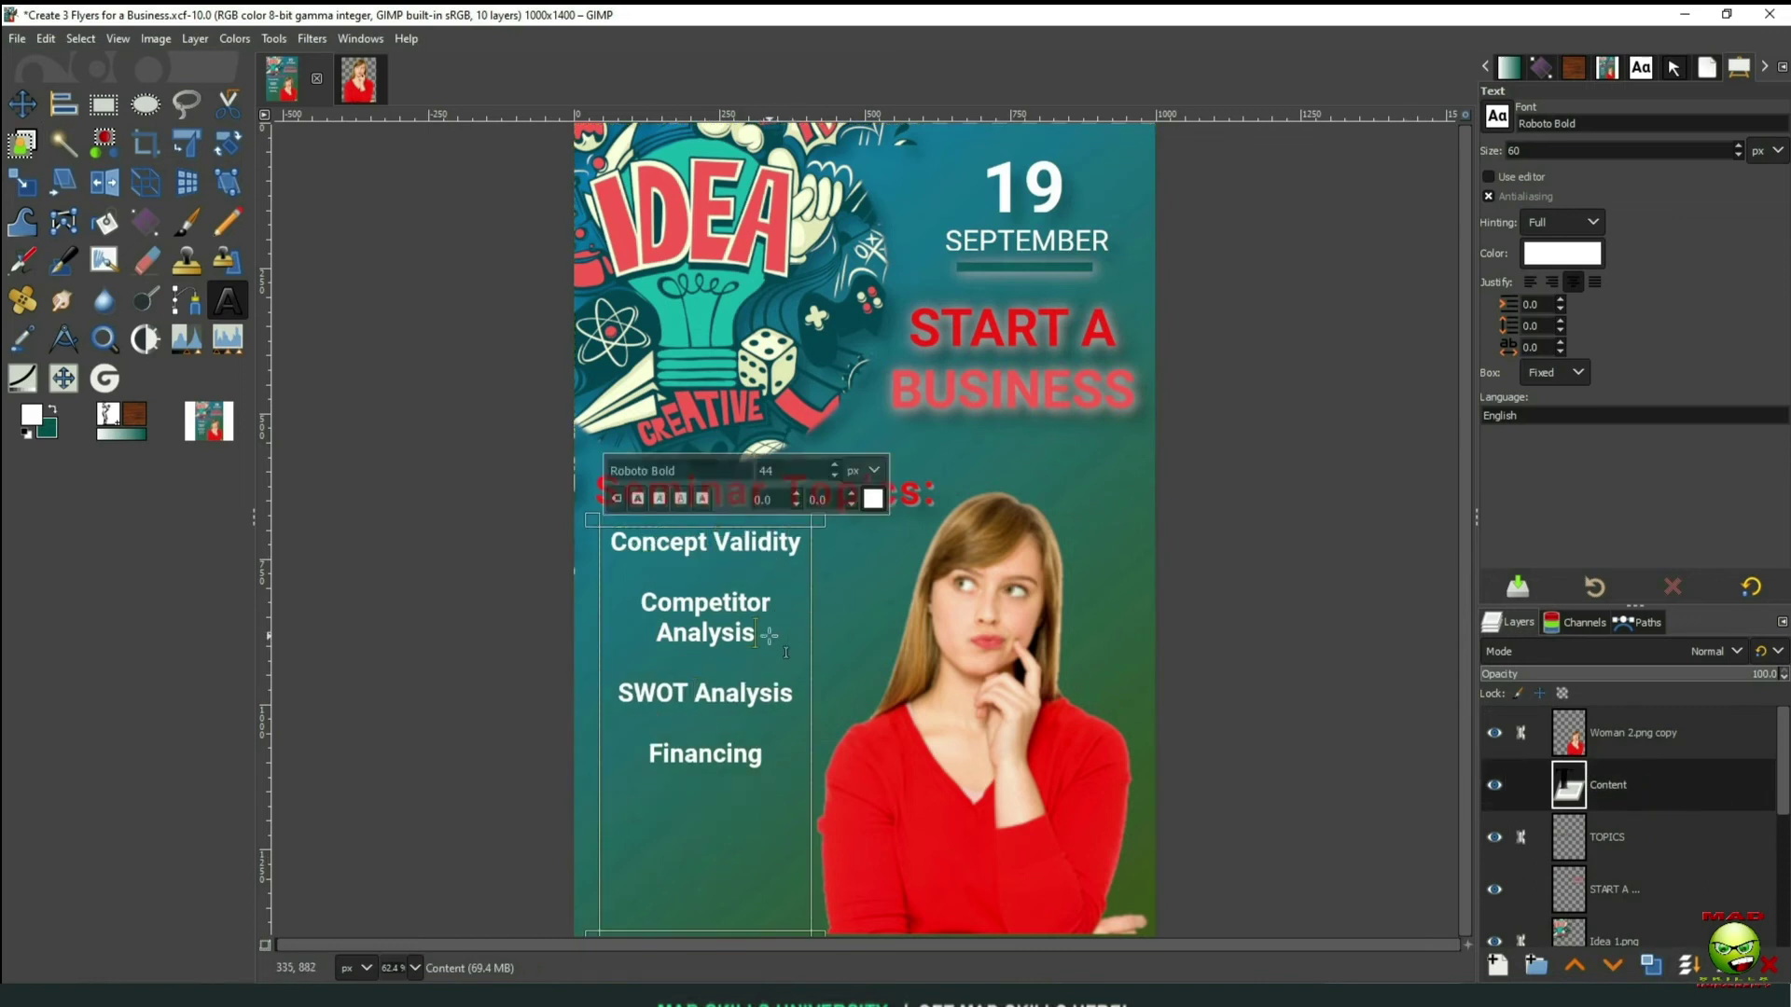
pyautogui.press('BackSpace')
pyautogui.press('BackSpace')
pyautogui.press('BackSpace')
pyautogui.press('BackSpace')
pyautogui.press('BackSpace')
pyautogui.press('BackSpace')
pyautogui.press('BackSpace')
pyautogui.press('BackSpace')
pyautogui.press('BackSpace')
pyautogui.write('Review')
pyautogui.press('BackSpace')
pyautogui.press('BackSpace')
pyautogui.press('BackSpace')
pyautogui.press('BackSpace')
pyautogui.press('BackSpace')
pyautogui.press('BackSpace')
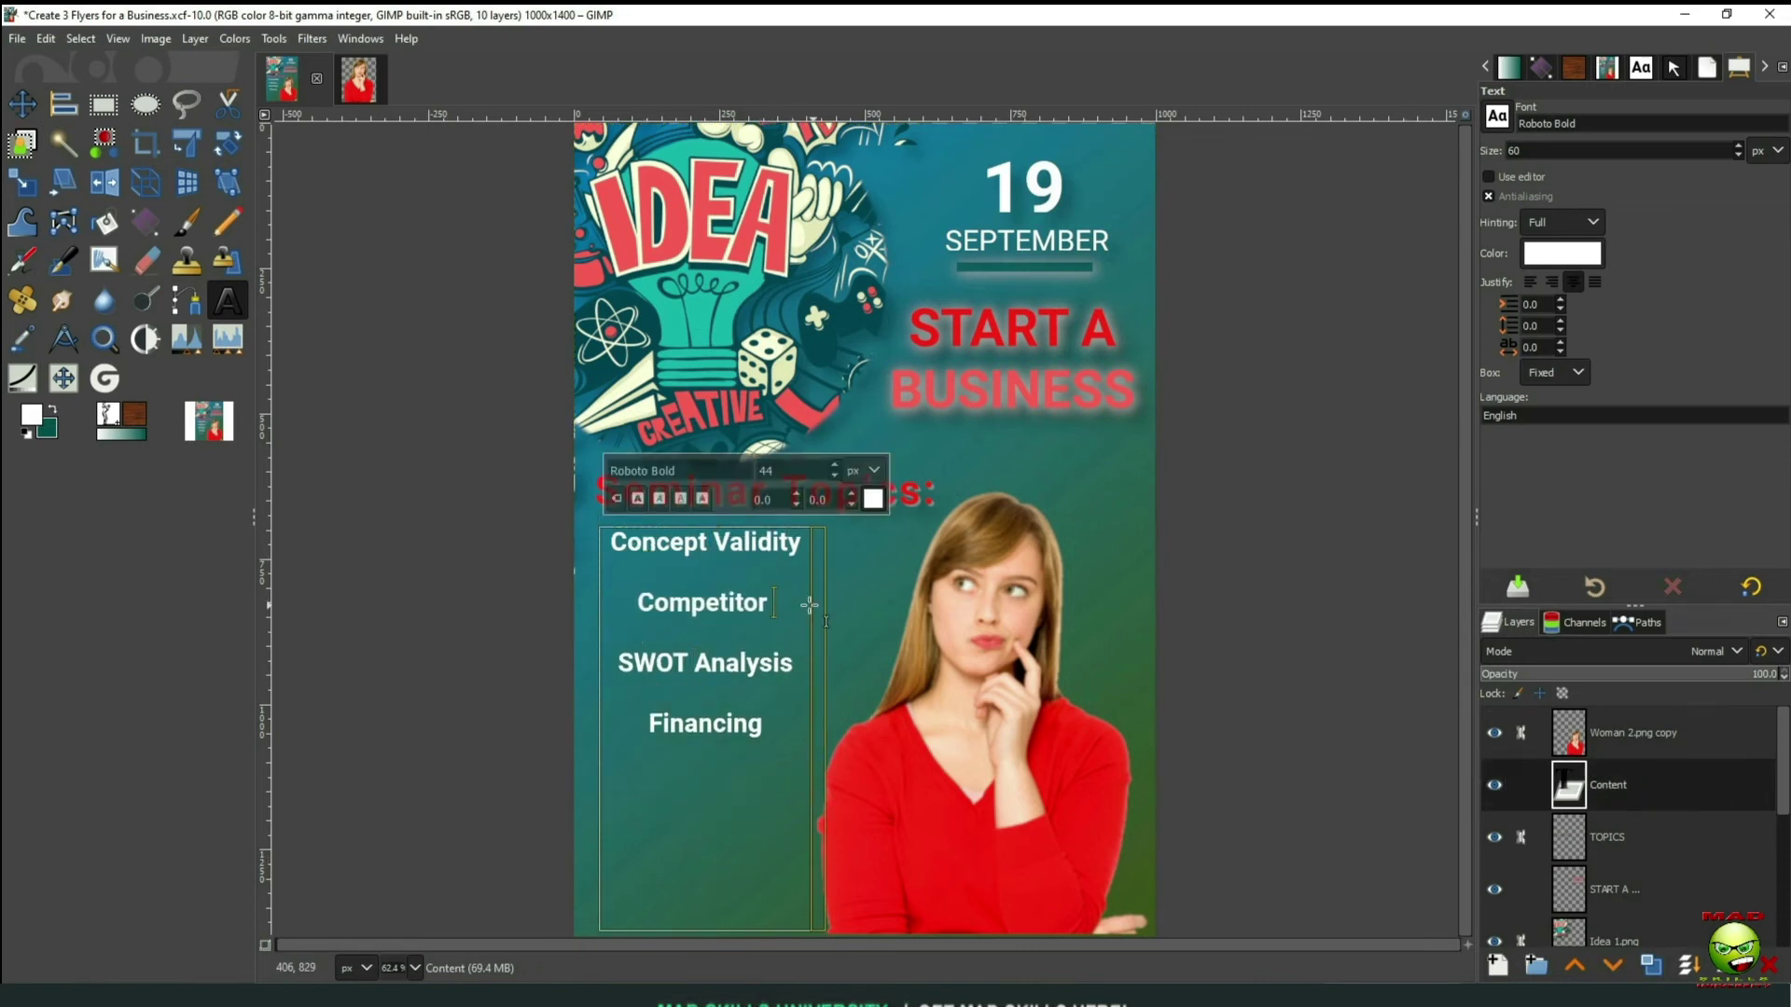
pyautogui.scroll(-1, 1127, 794)
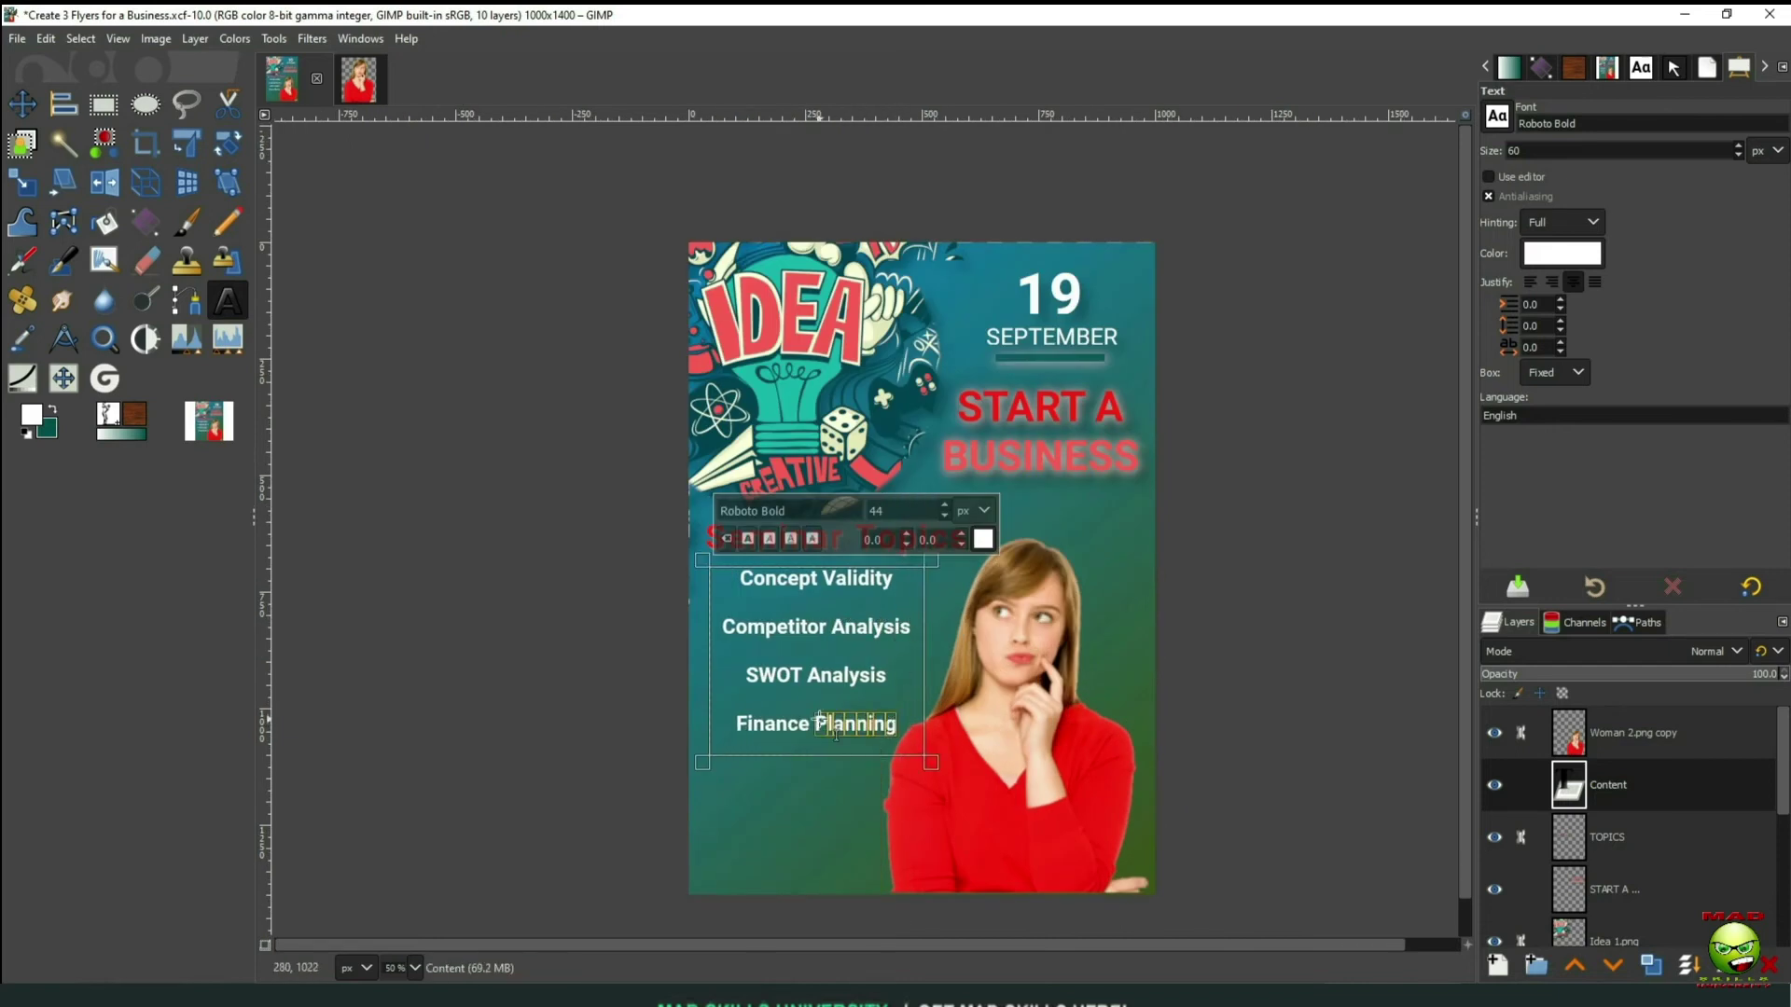
# Add a size 48 white address block below the topics with Startup.Now in red
pyautogui.moveTo(698, 769); pyautogui.dragTo(883, 851)
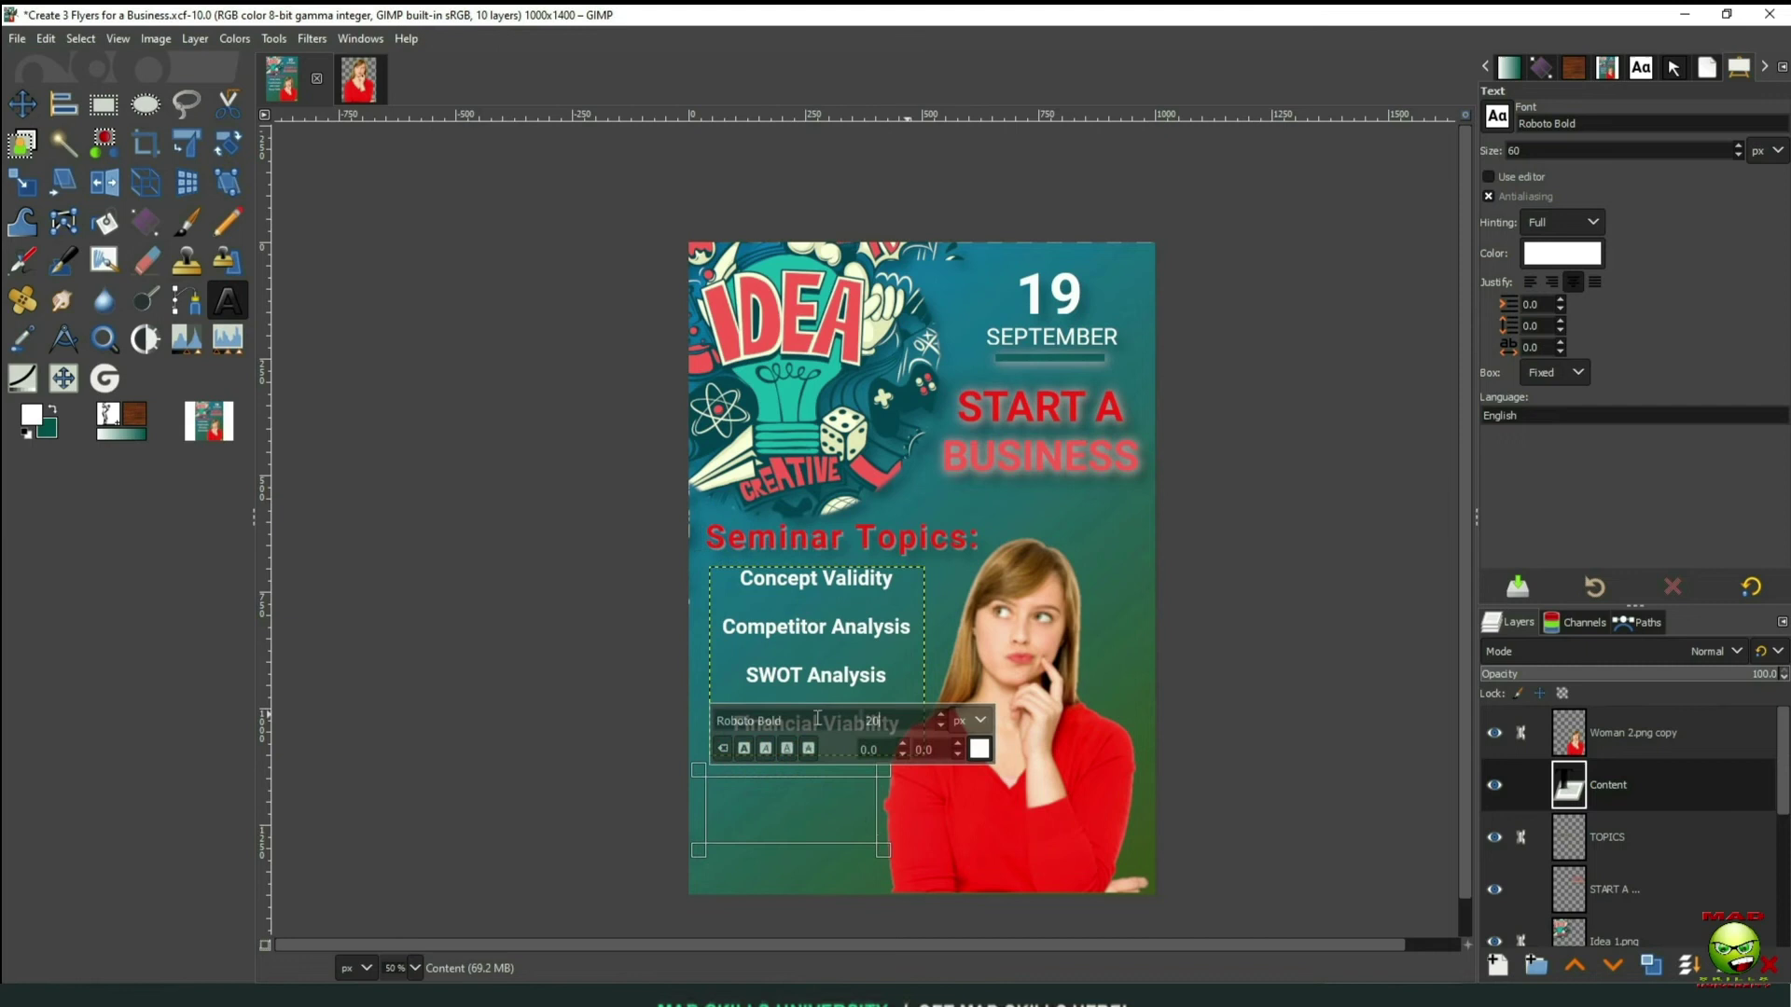
pyautogui.write('123 Startup Blvd')
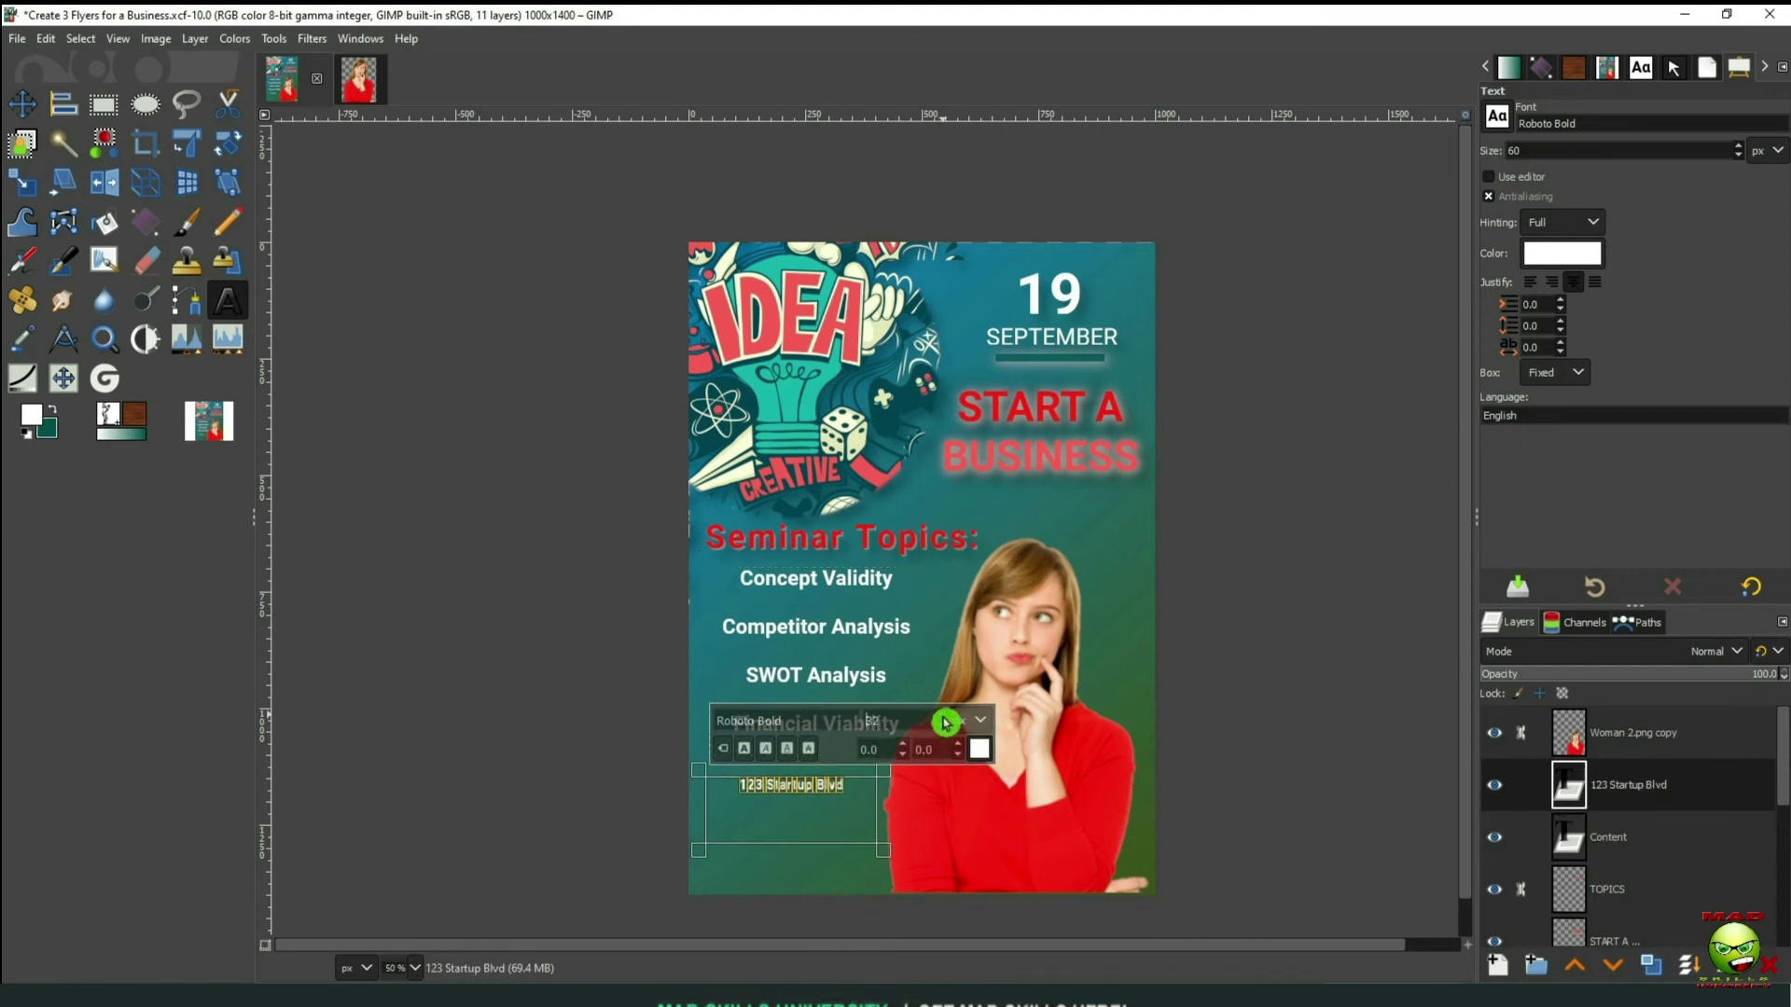
pyautogui.click(945, 720)
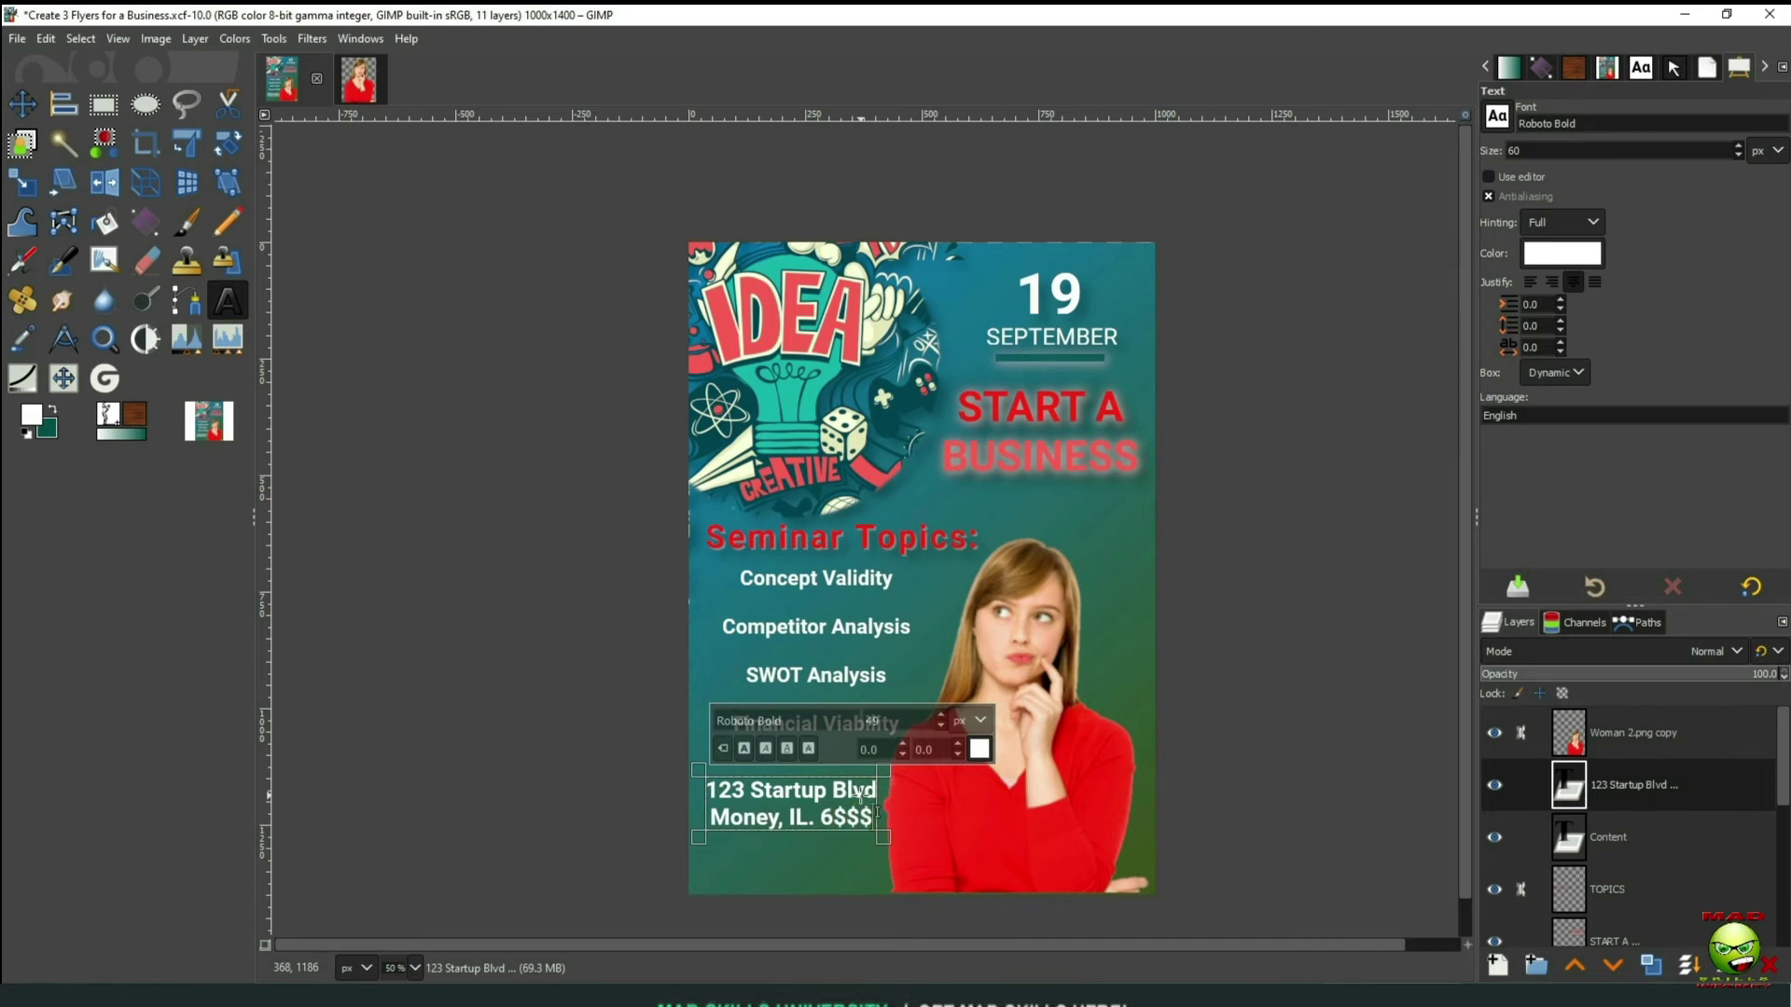
pyautogui.write('0')
pyautogui.hotkey('shift', 'Home')
pyautogui.click(980, 749)
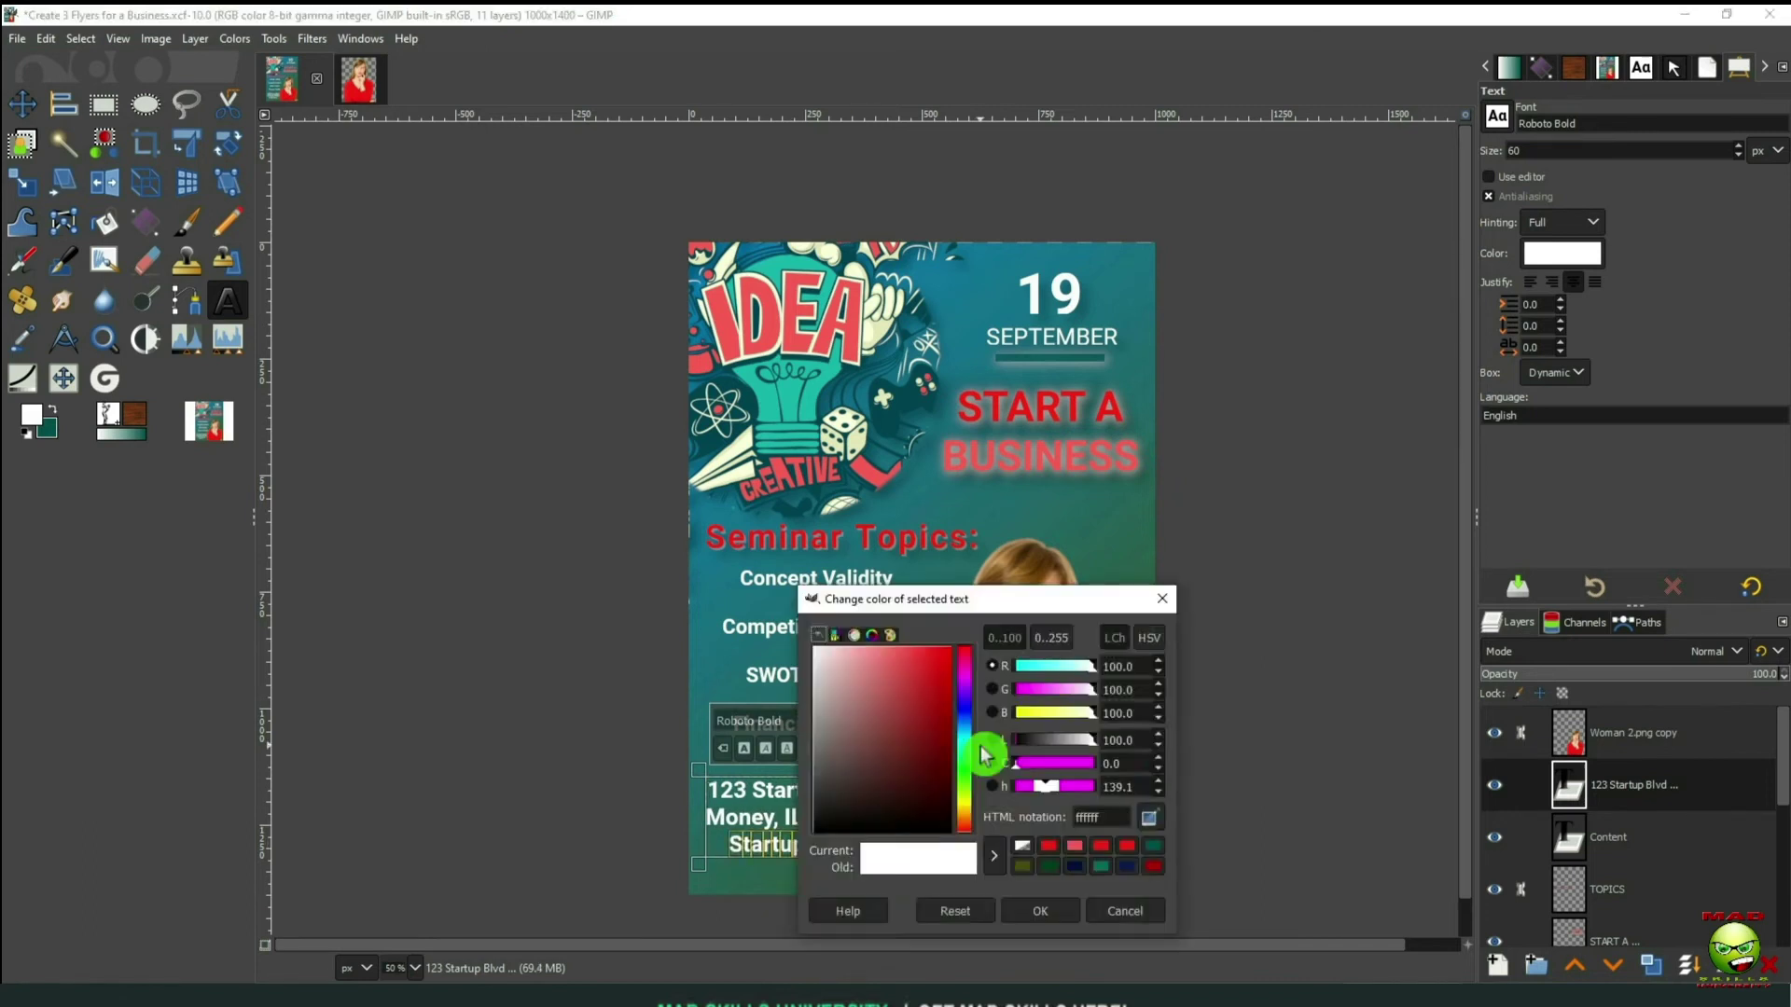
pyautogui.click(1066, 744)
pyautogui.press('Return')
# Left-align the topic list text
pyautogui.click(1579, 838)
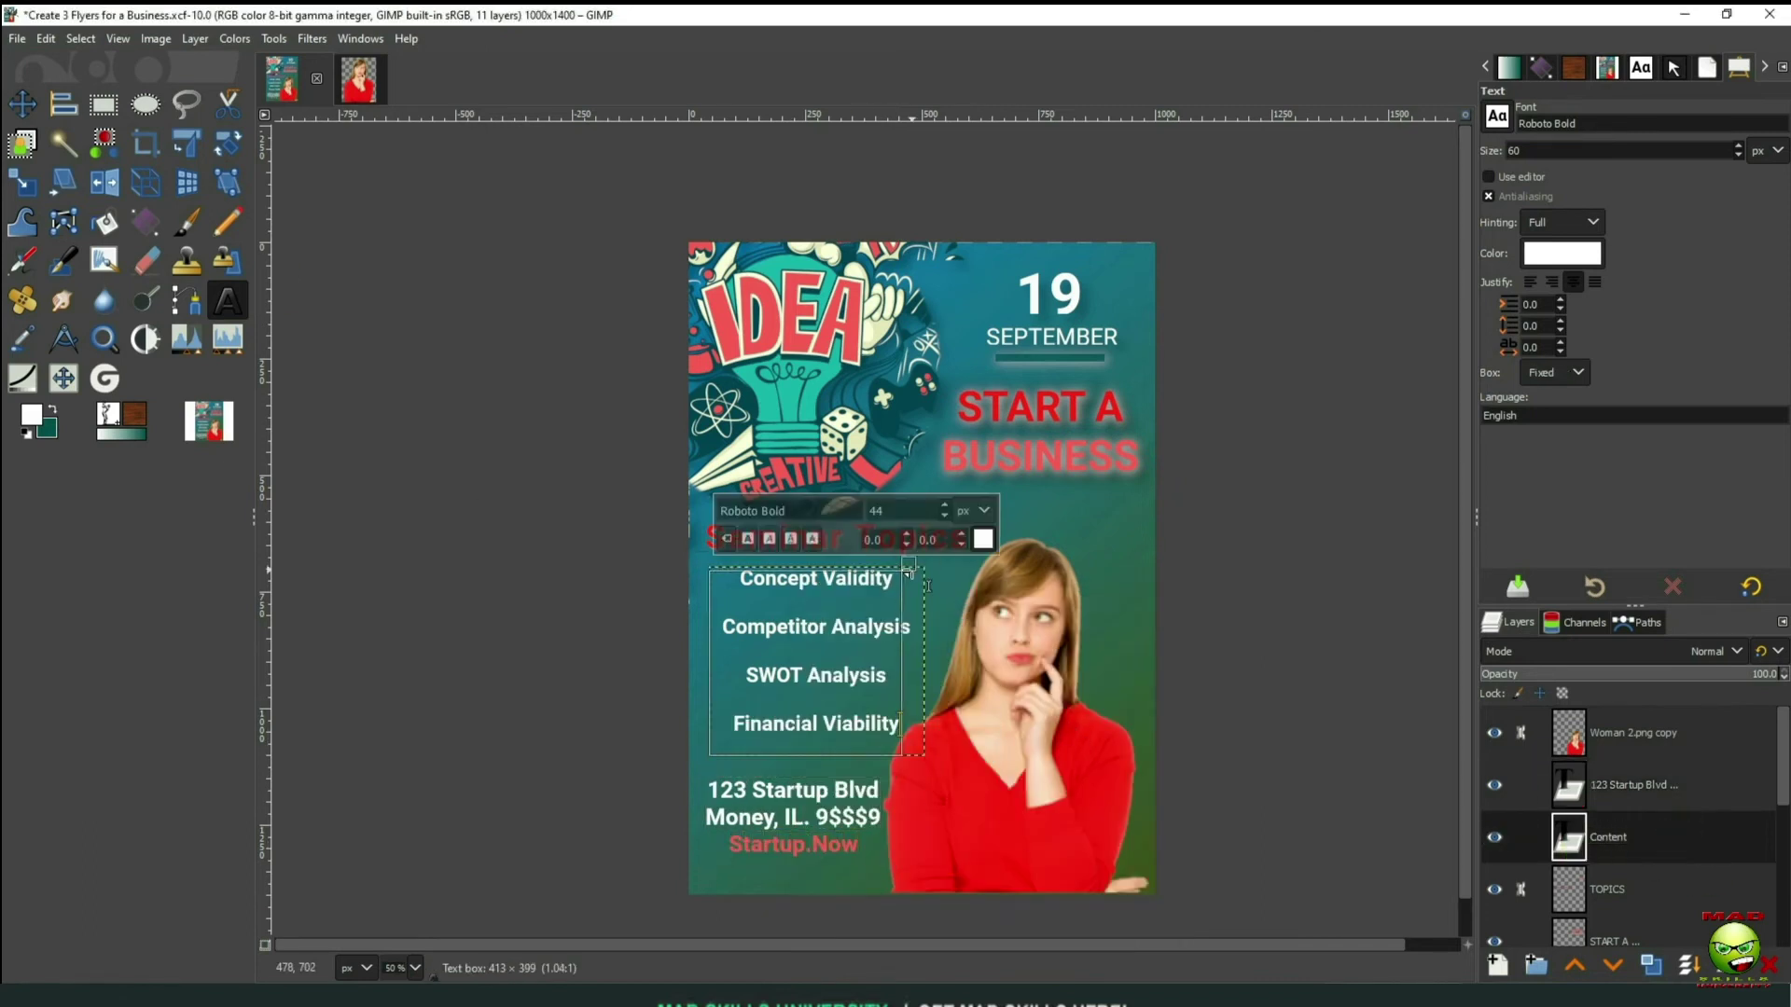
pyautogui.click(1537, 293)
pyautogui.press('Escape')
pyautogui.press('m')
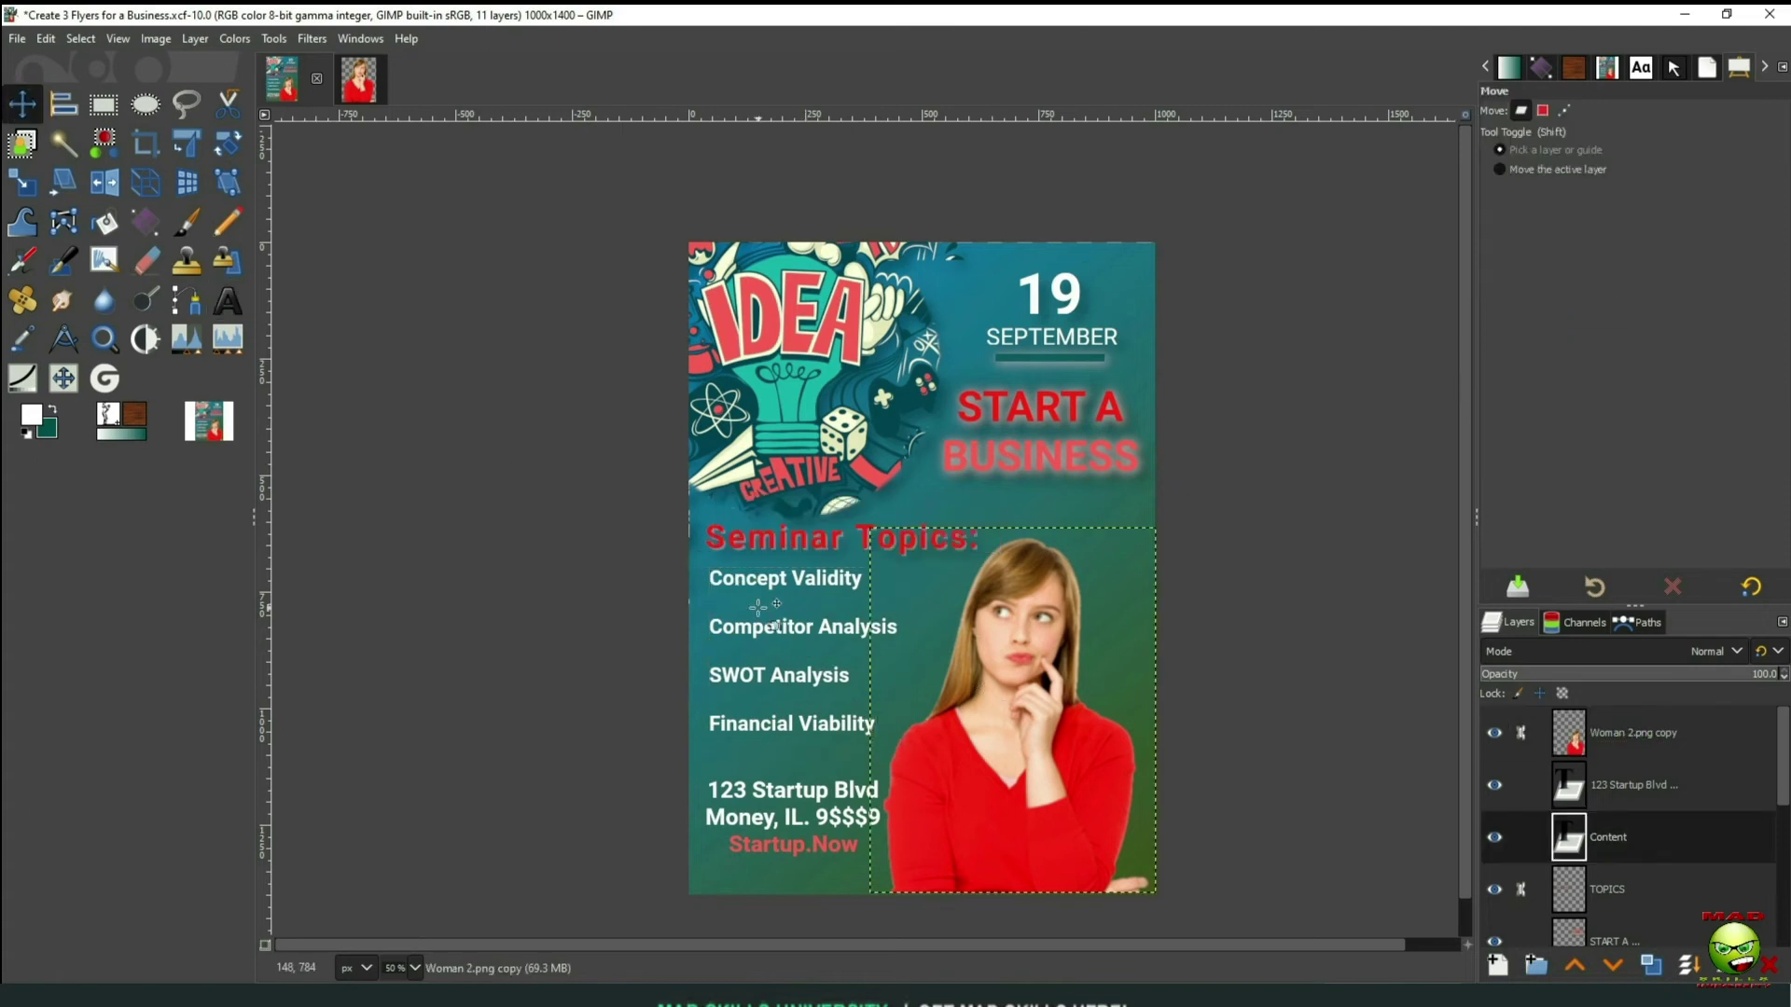
# Insert a blank line above Startup.Now in the address block
pyautogui.click(836, 807)
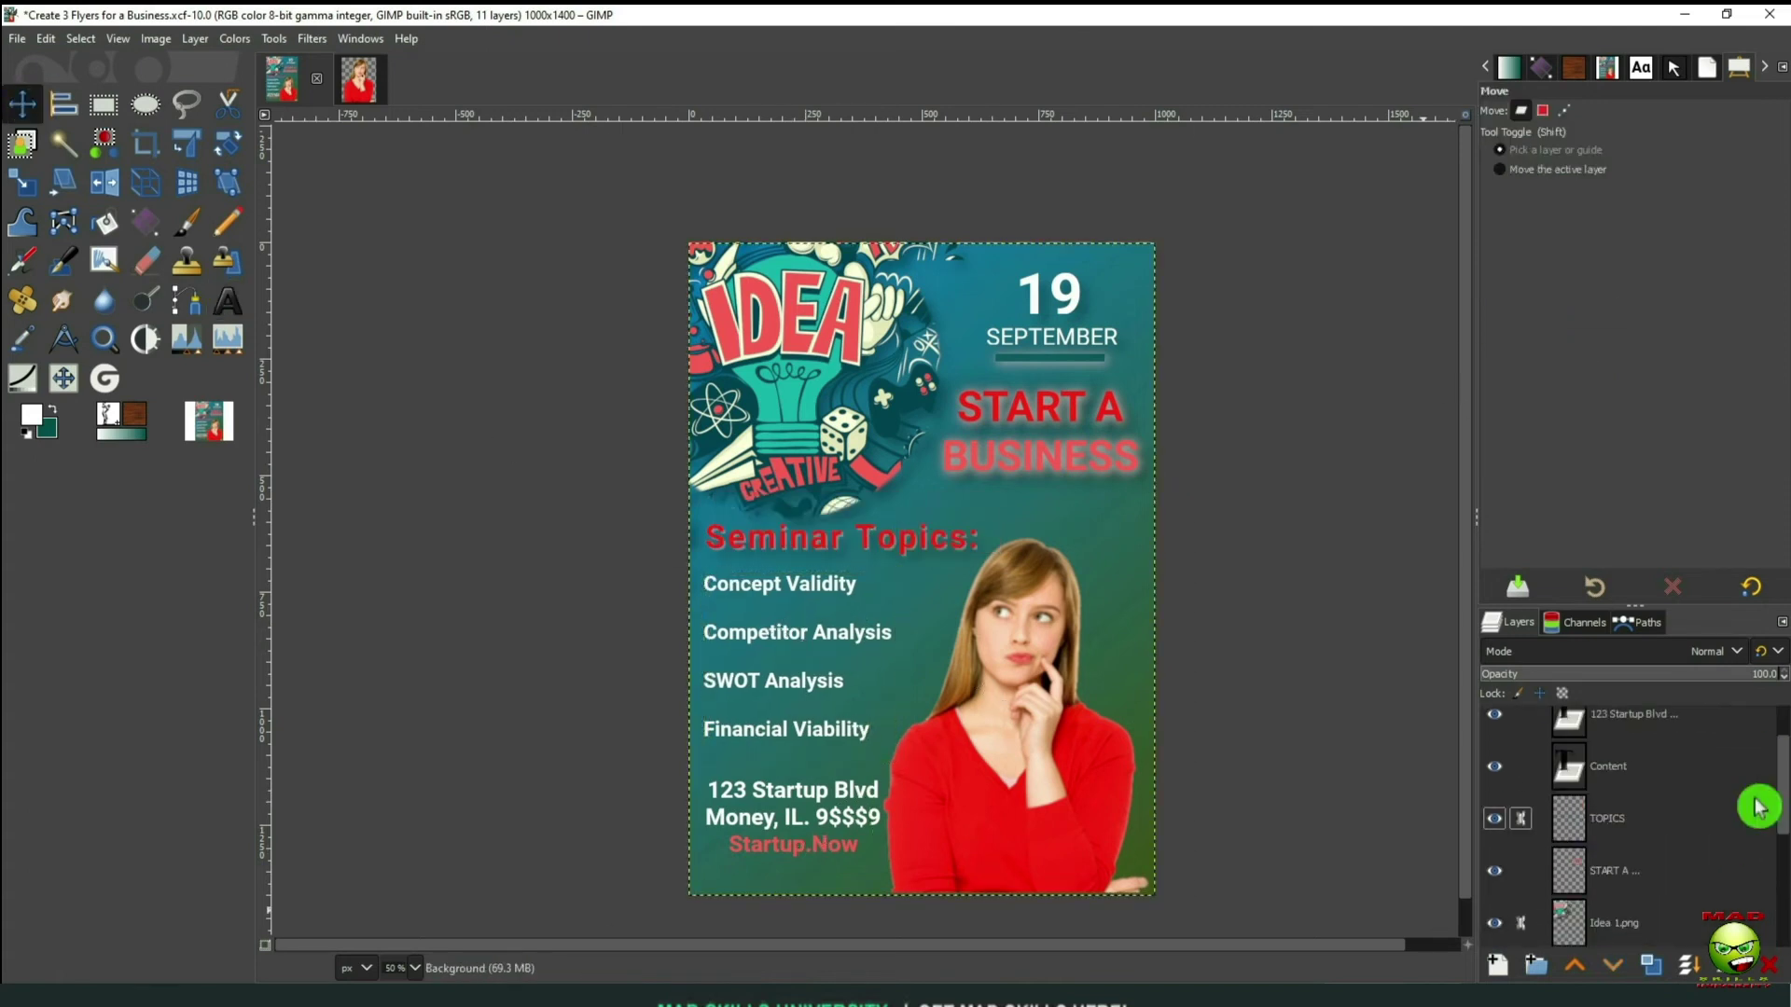
pyautogui.scroll(2, 1683, 796)
pyautogui.press('t')
pyautogui.click(872, 817)
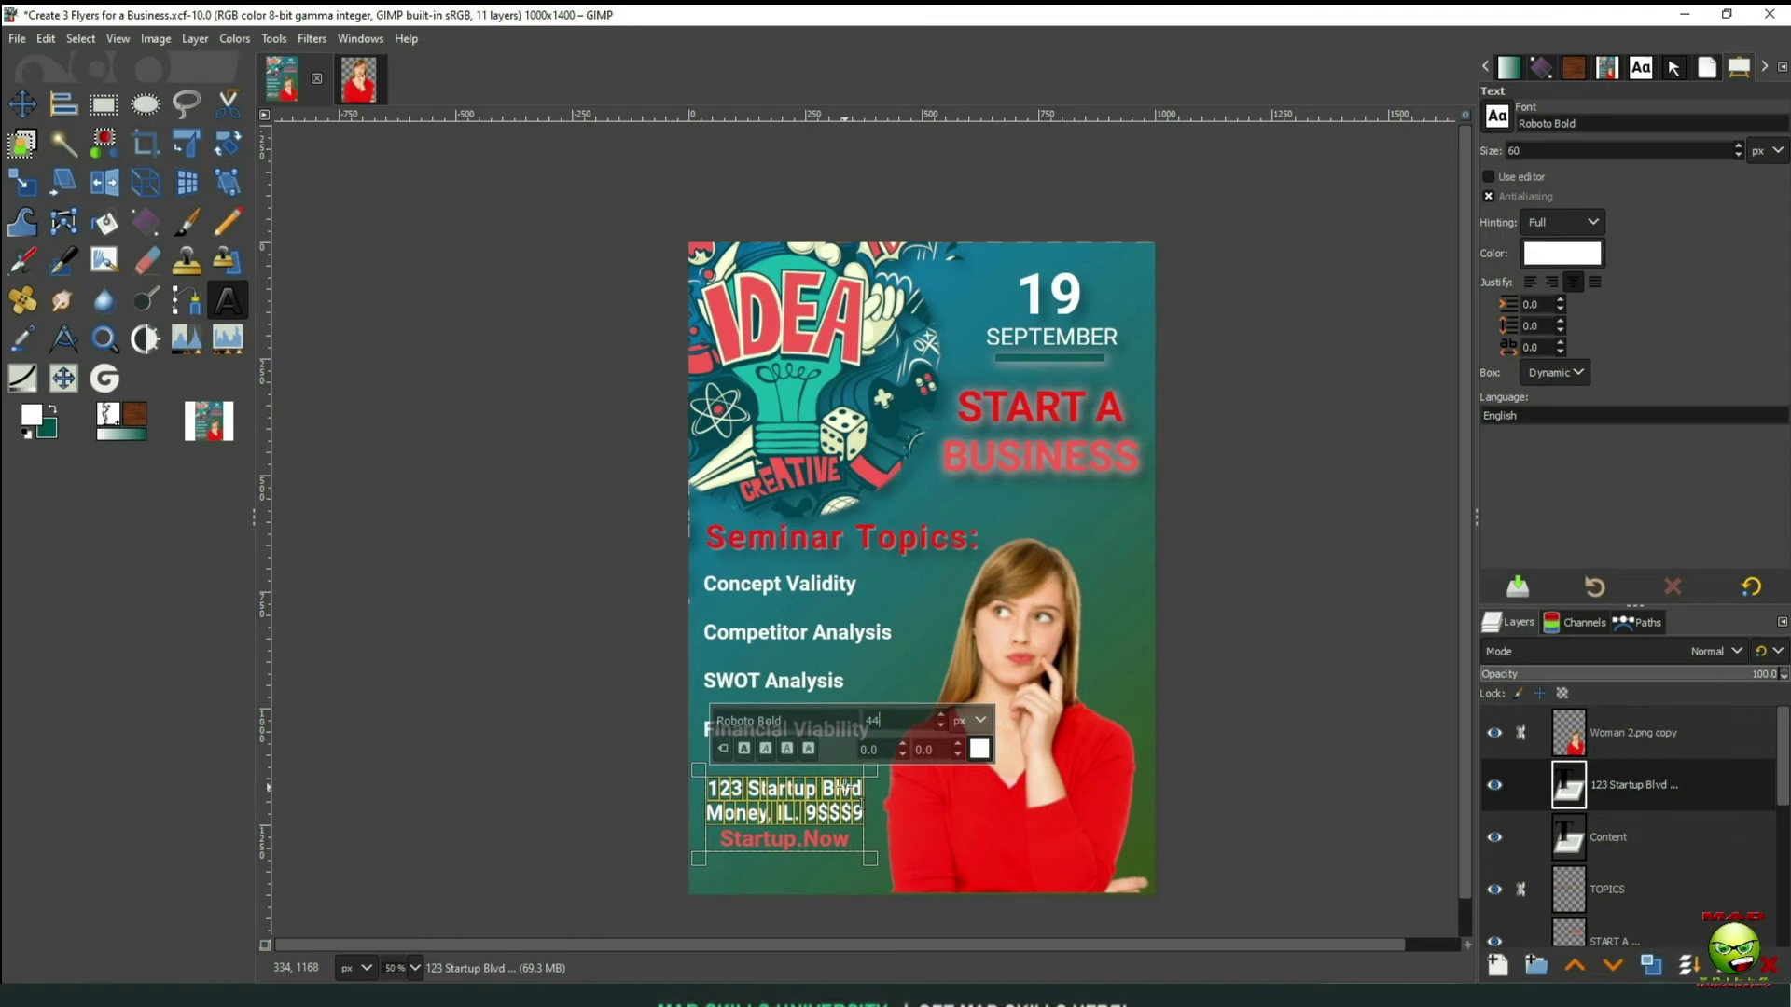
pyautogui.press('Return')
pyautogui.press('Escape')
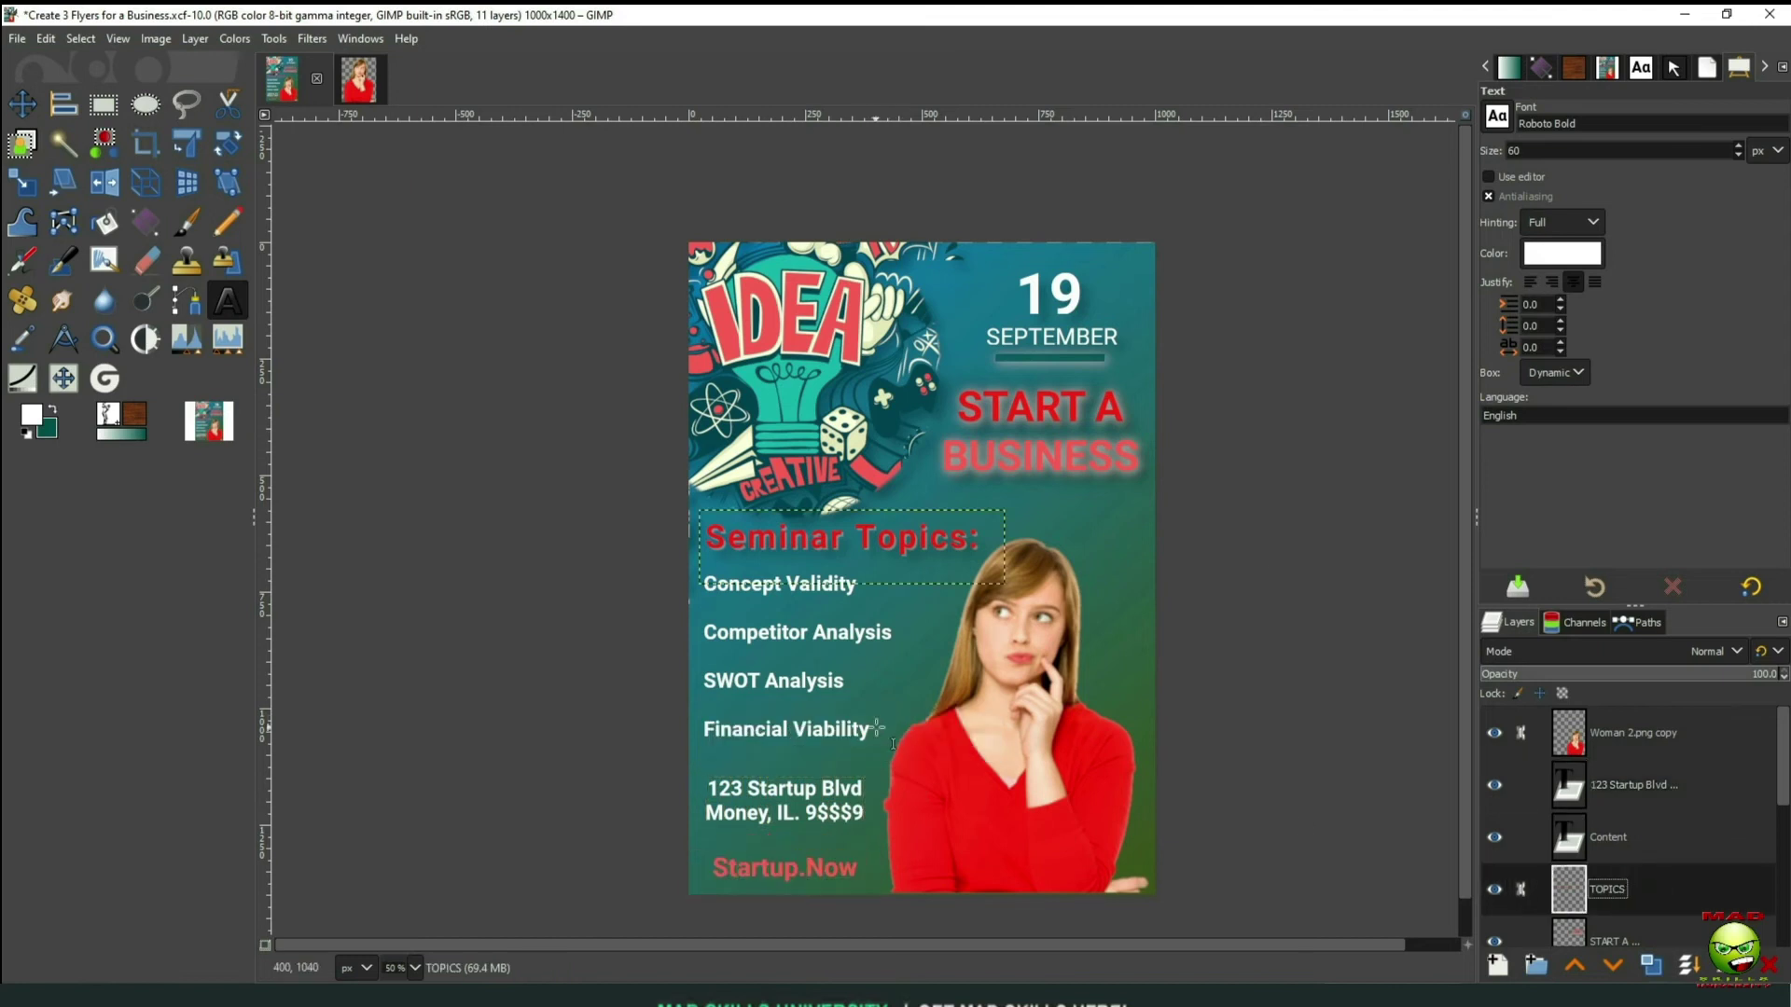
pyautogui.press('m')
pyautogui.press('End')
# Create a new Line 2 layer and move it to the top of the stack
pyautogui.click(1503, 970)
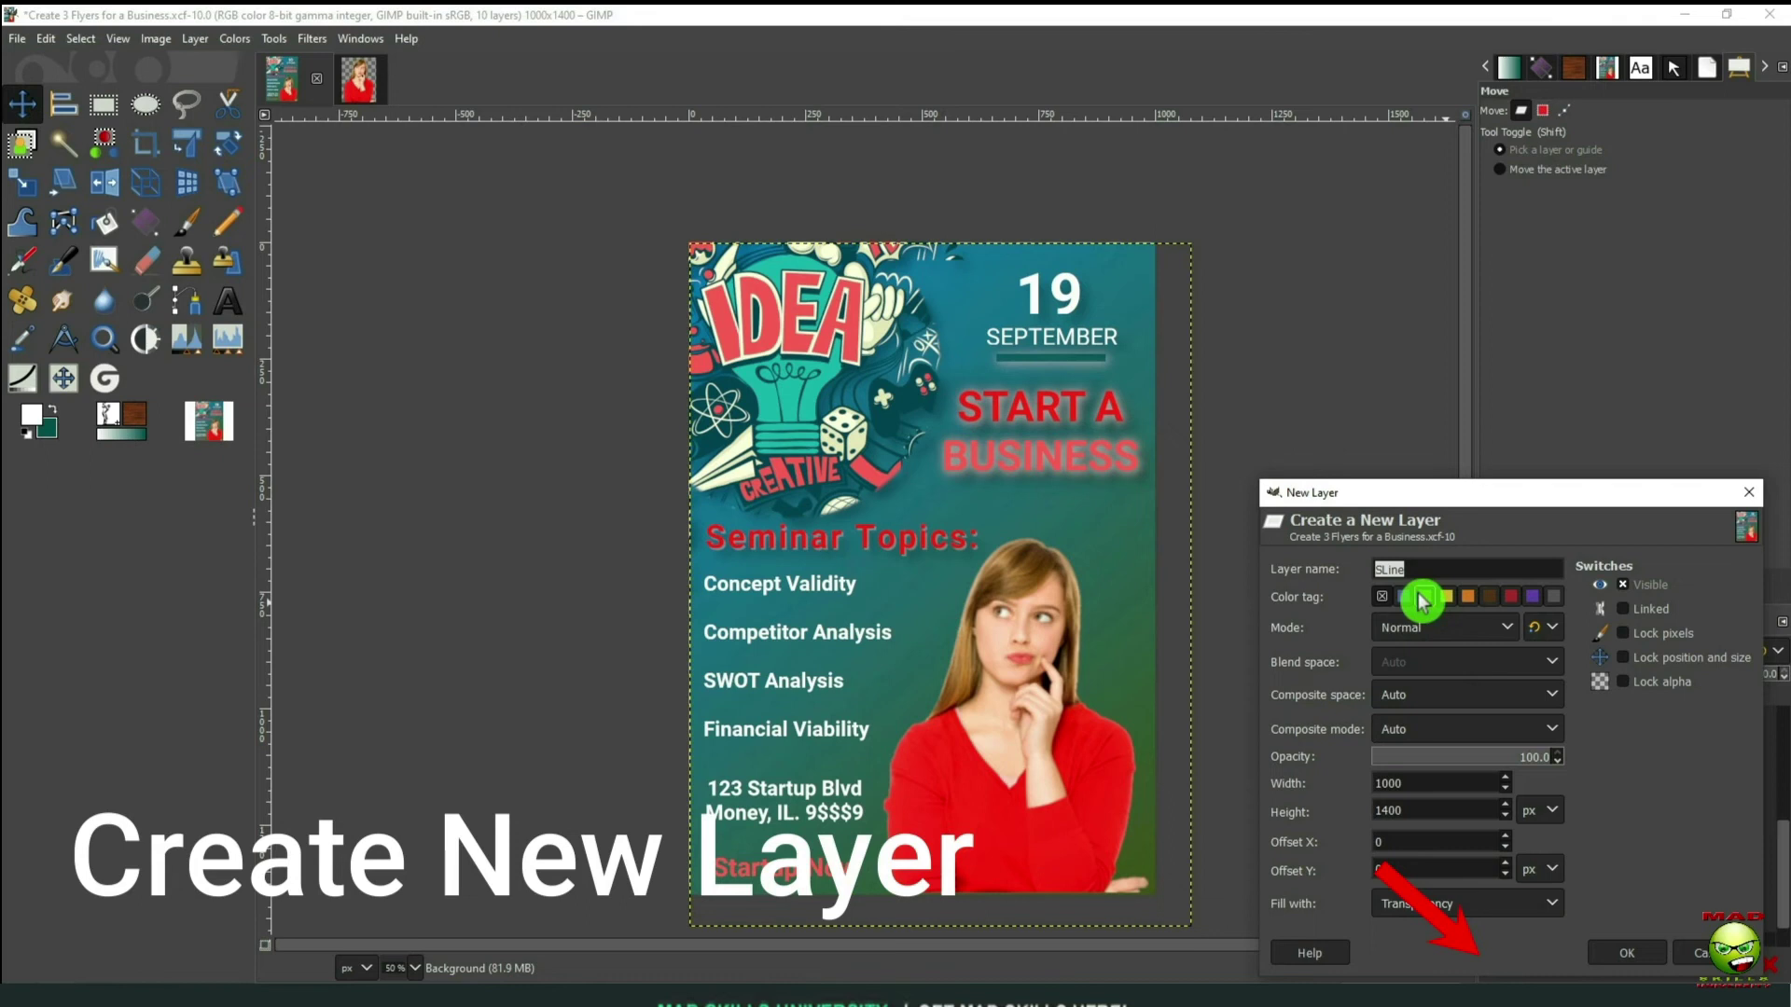
pyautogui.write('2')
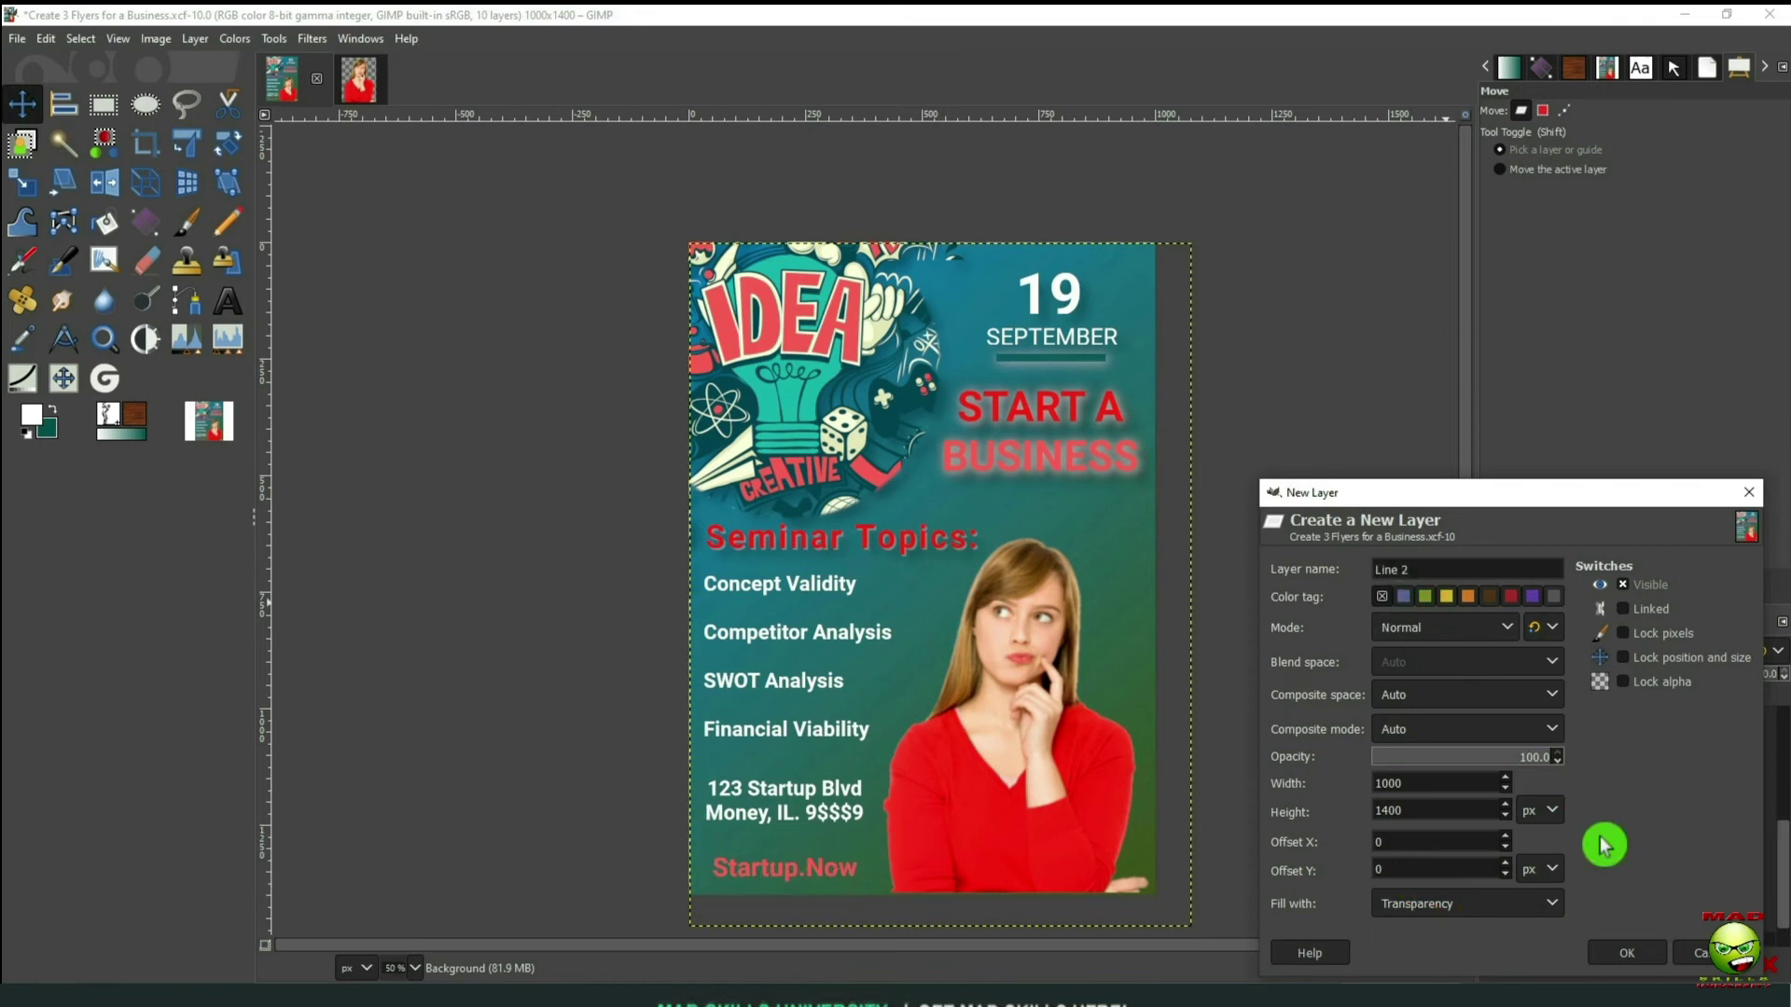
pyautogui.click(1634, 960)
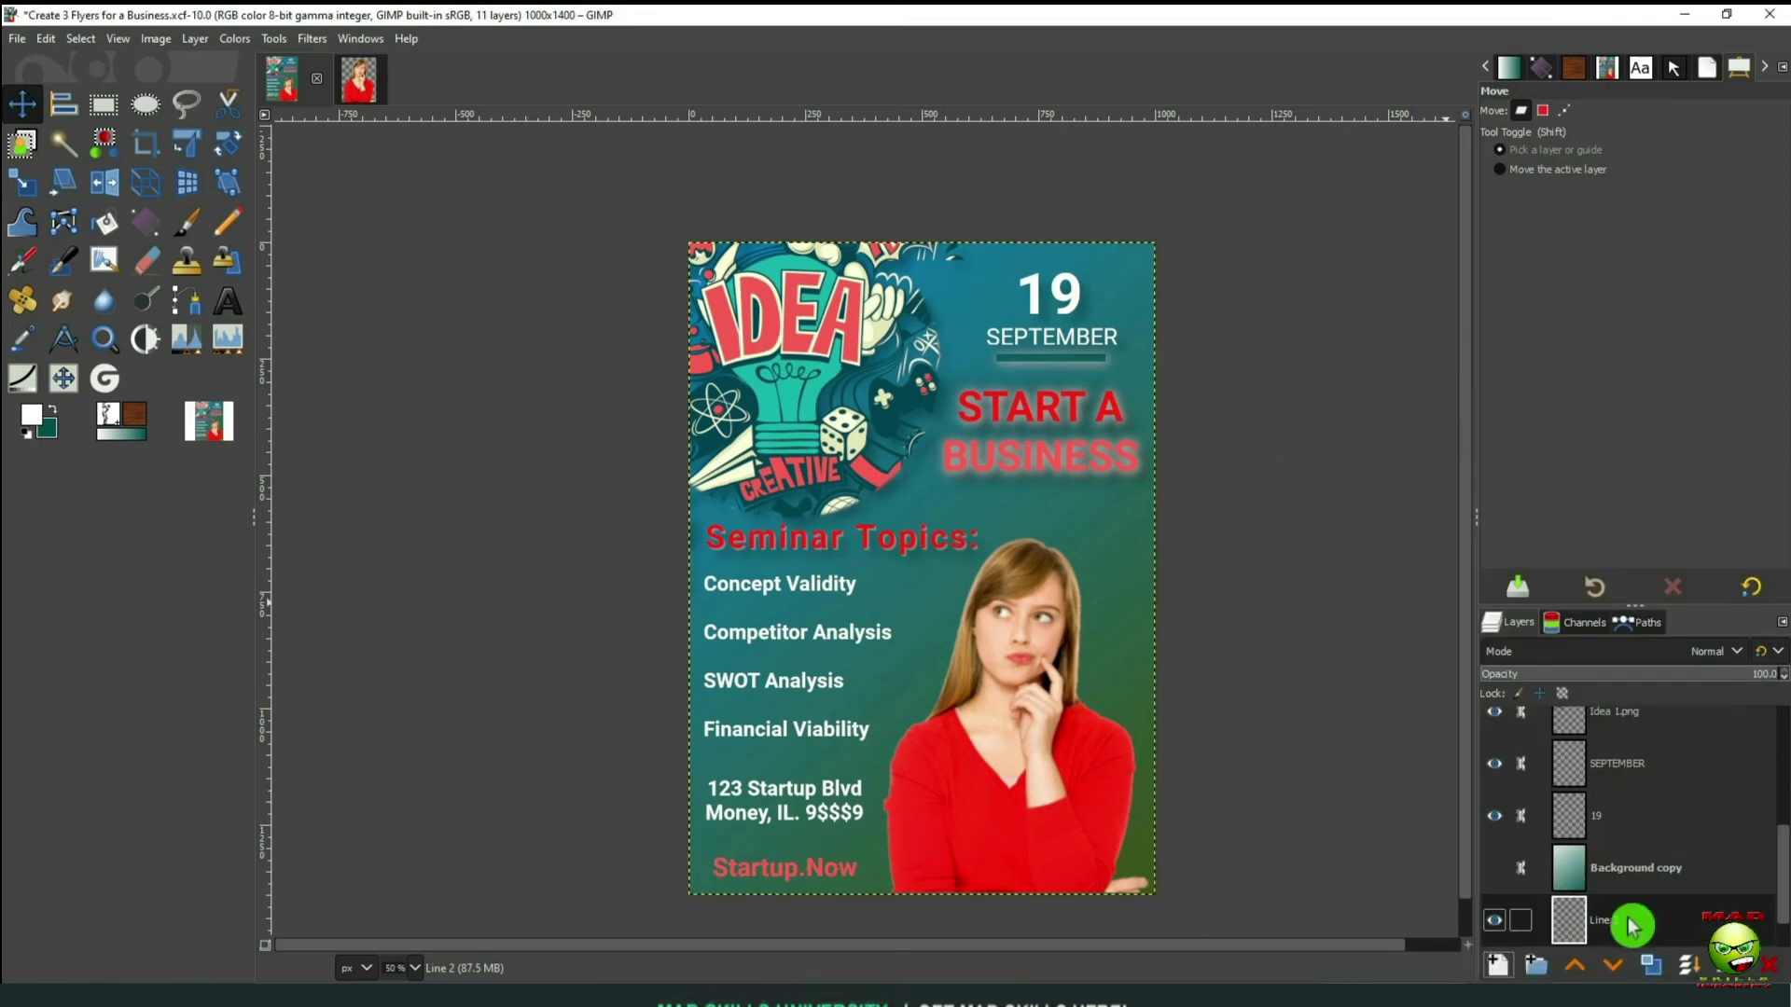
pyautogui.moveTo(1630, 926); pyautogui.dragTo(1670, 725)
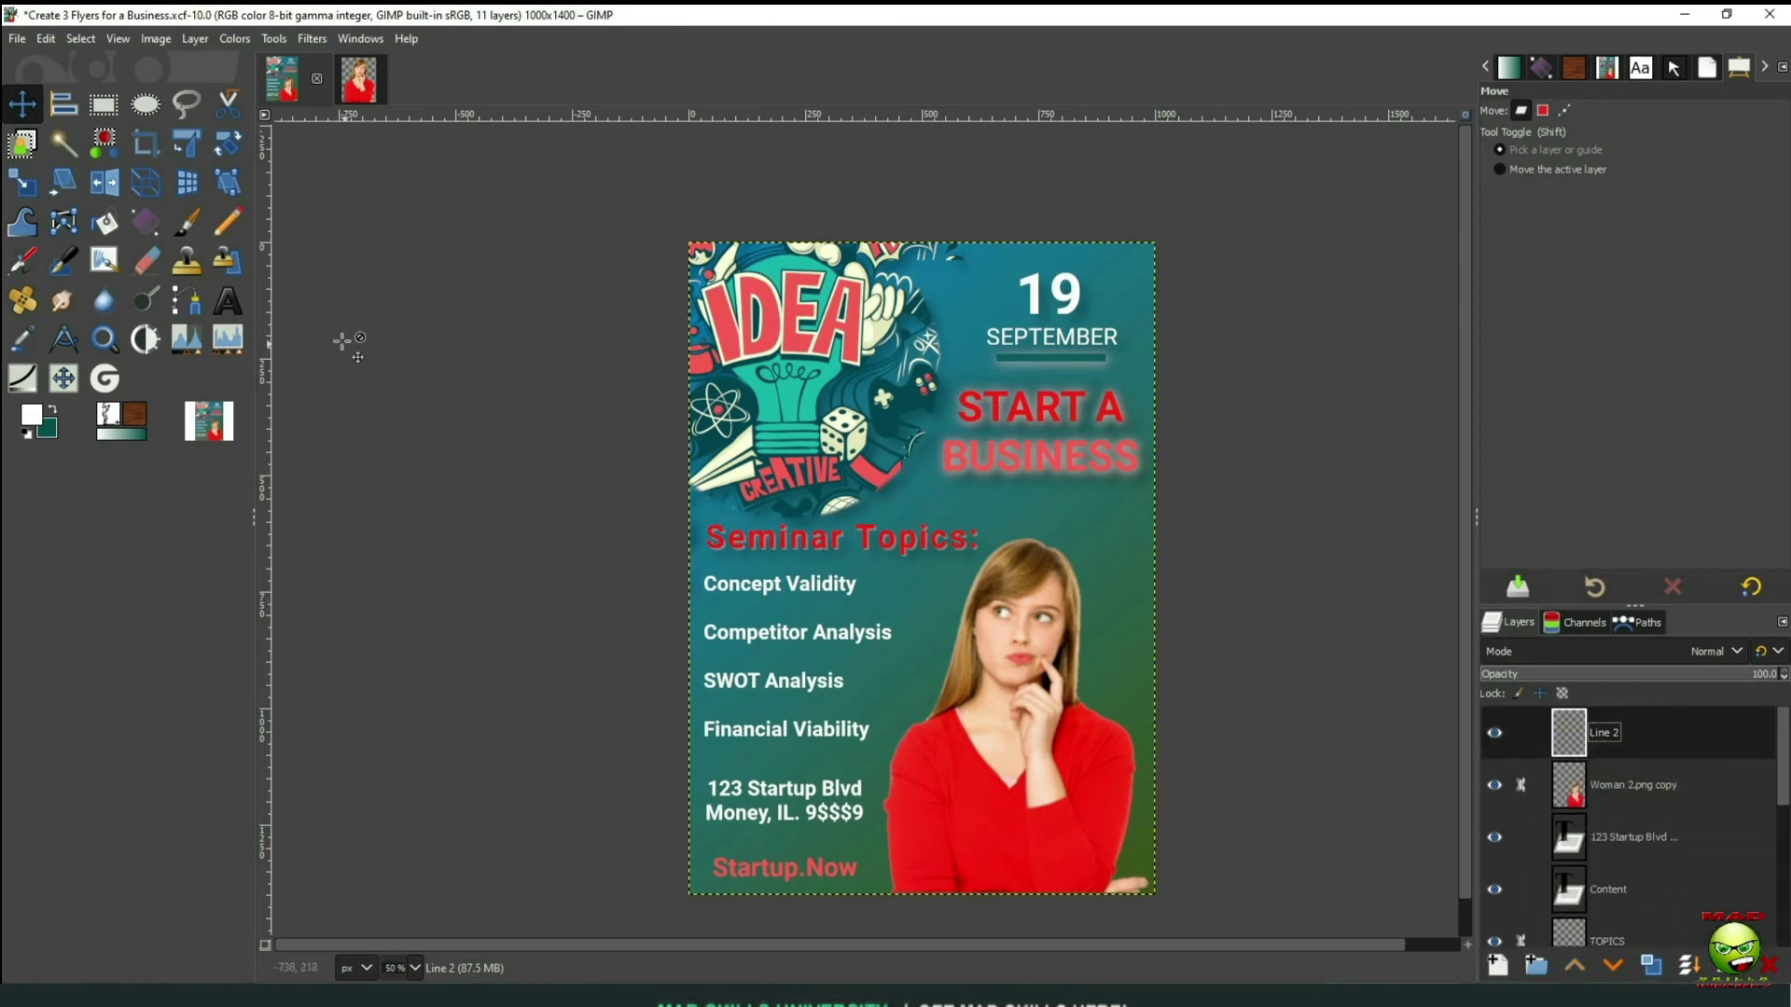
# Select a thin strip below Financial Viability and fill it with the background colour
pyautogui.click(104, 104)
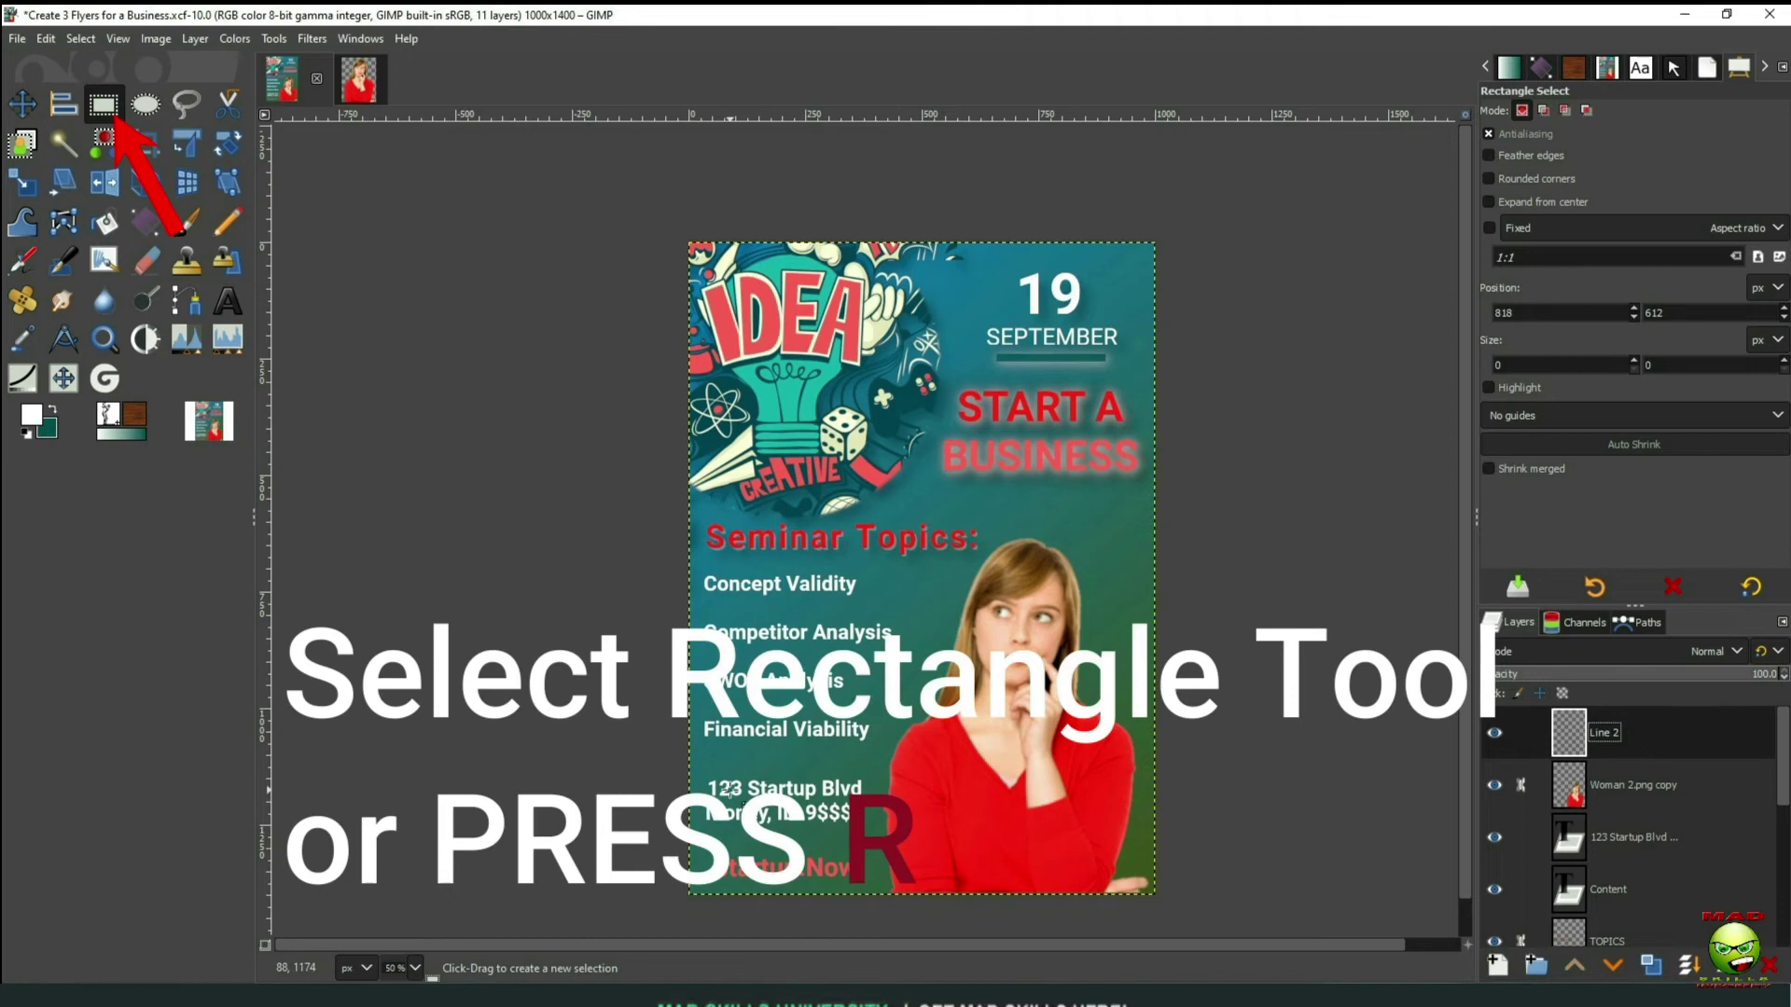
pyautogui.moveTo(707, 760); pyautogui.dragTo(803, 761)
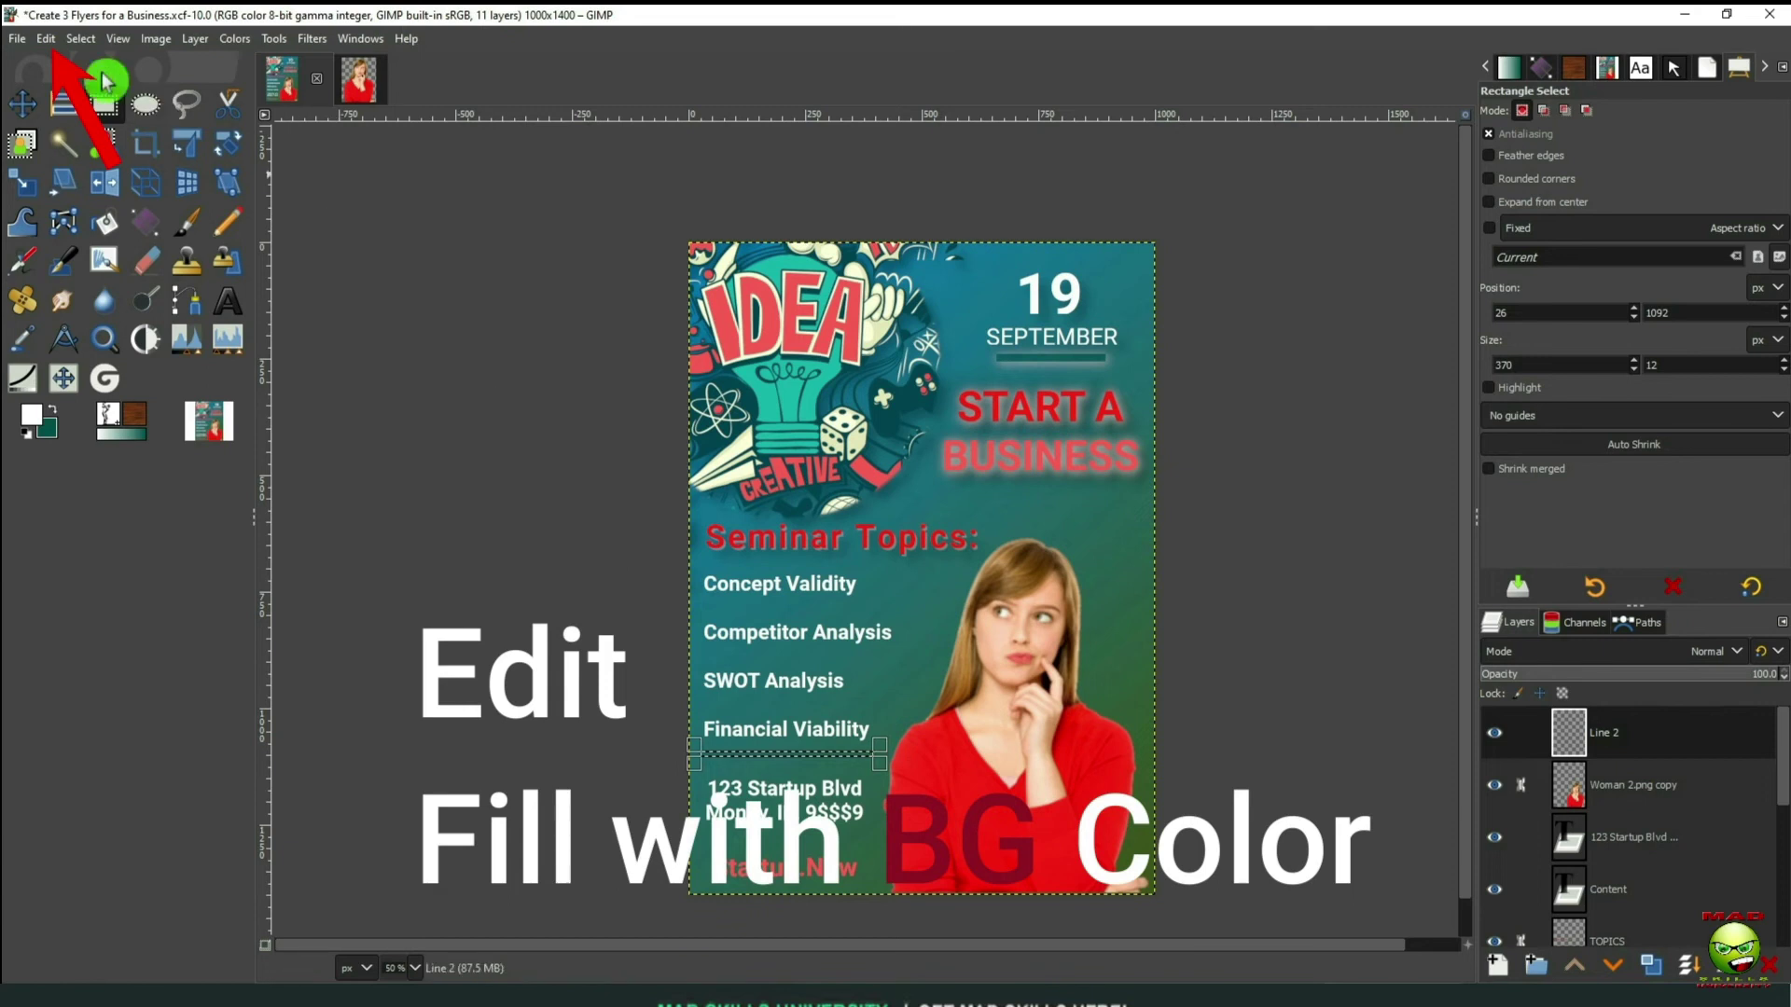
pyautogui.click(45, 38)
pyautogui.click(152, 422)
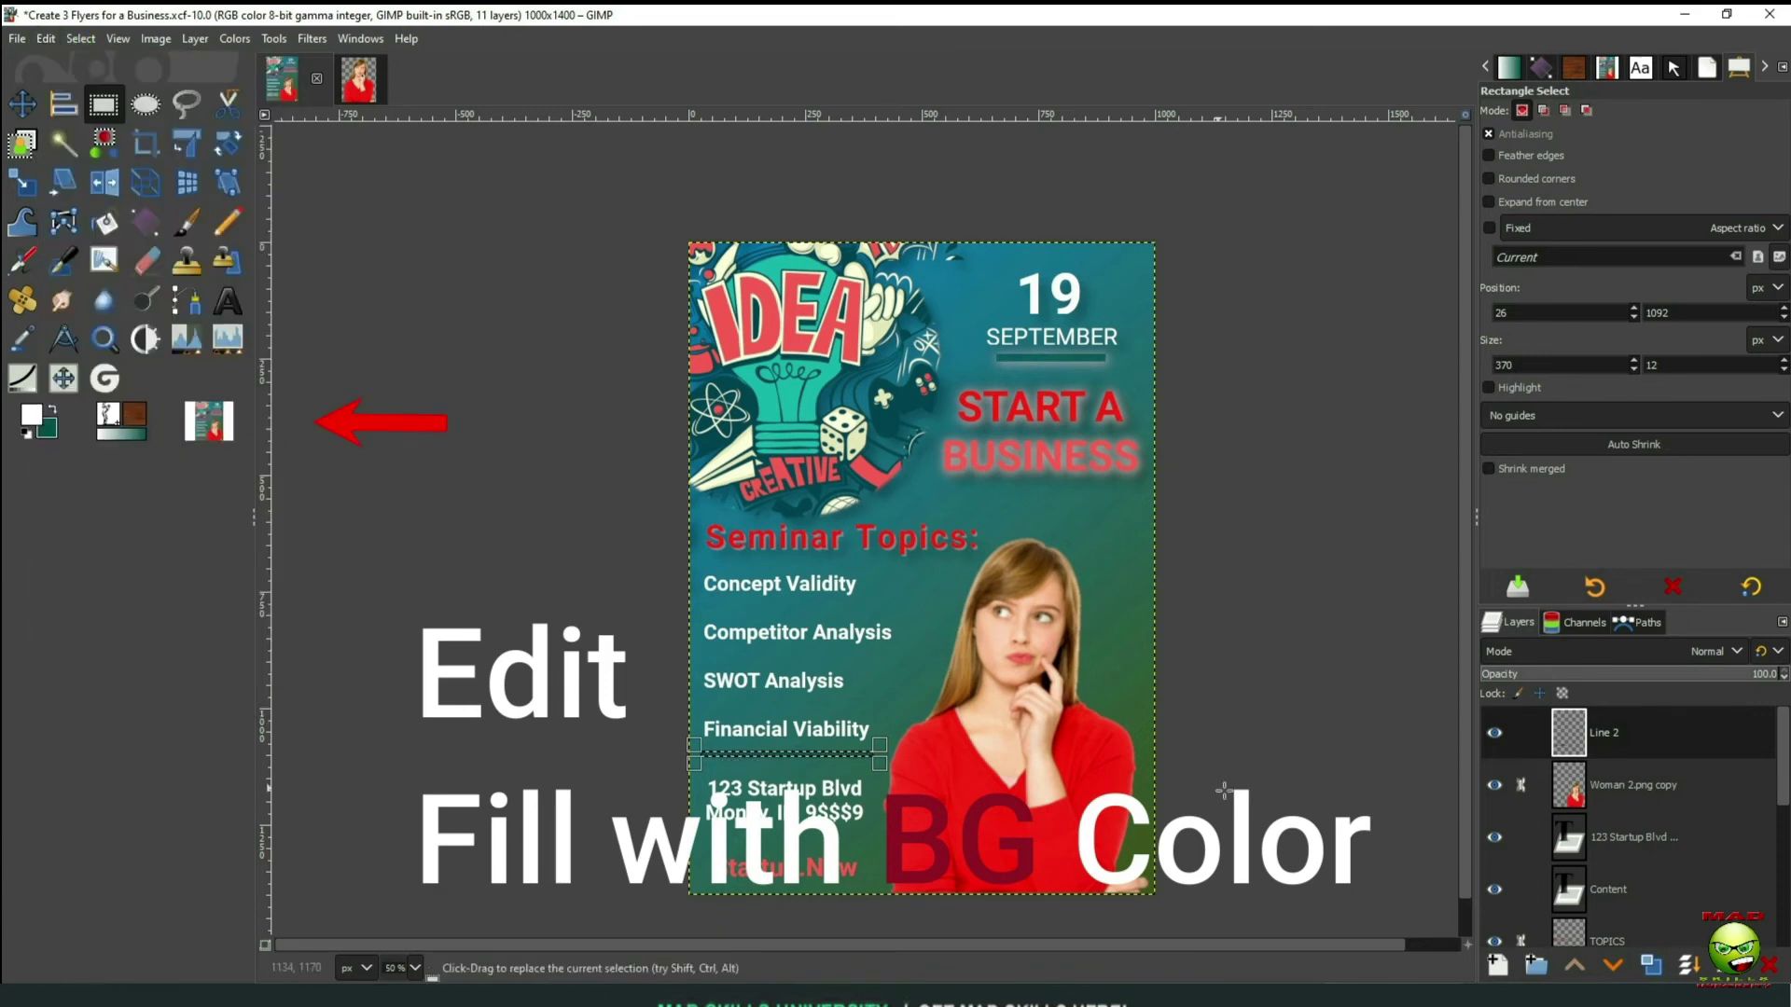
pyautogui.hotkey('shift', 'ctrl', 'j')
# Set the background colour to red fe2218 from the recent colours
pyautogui.click(55, 440)
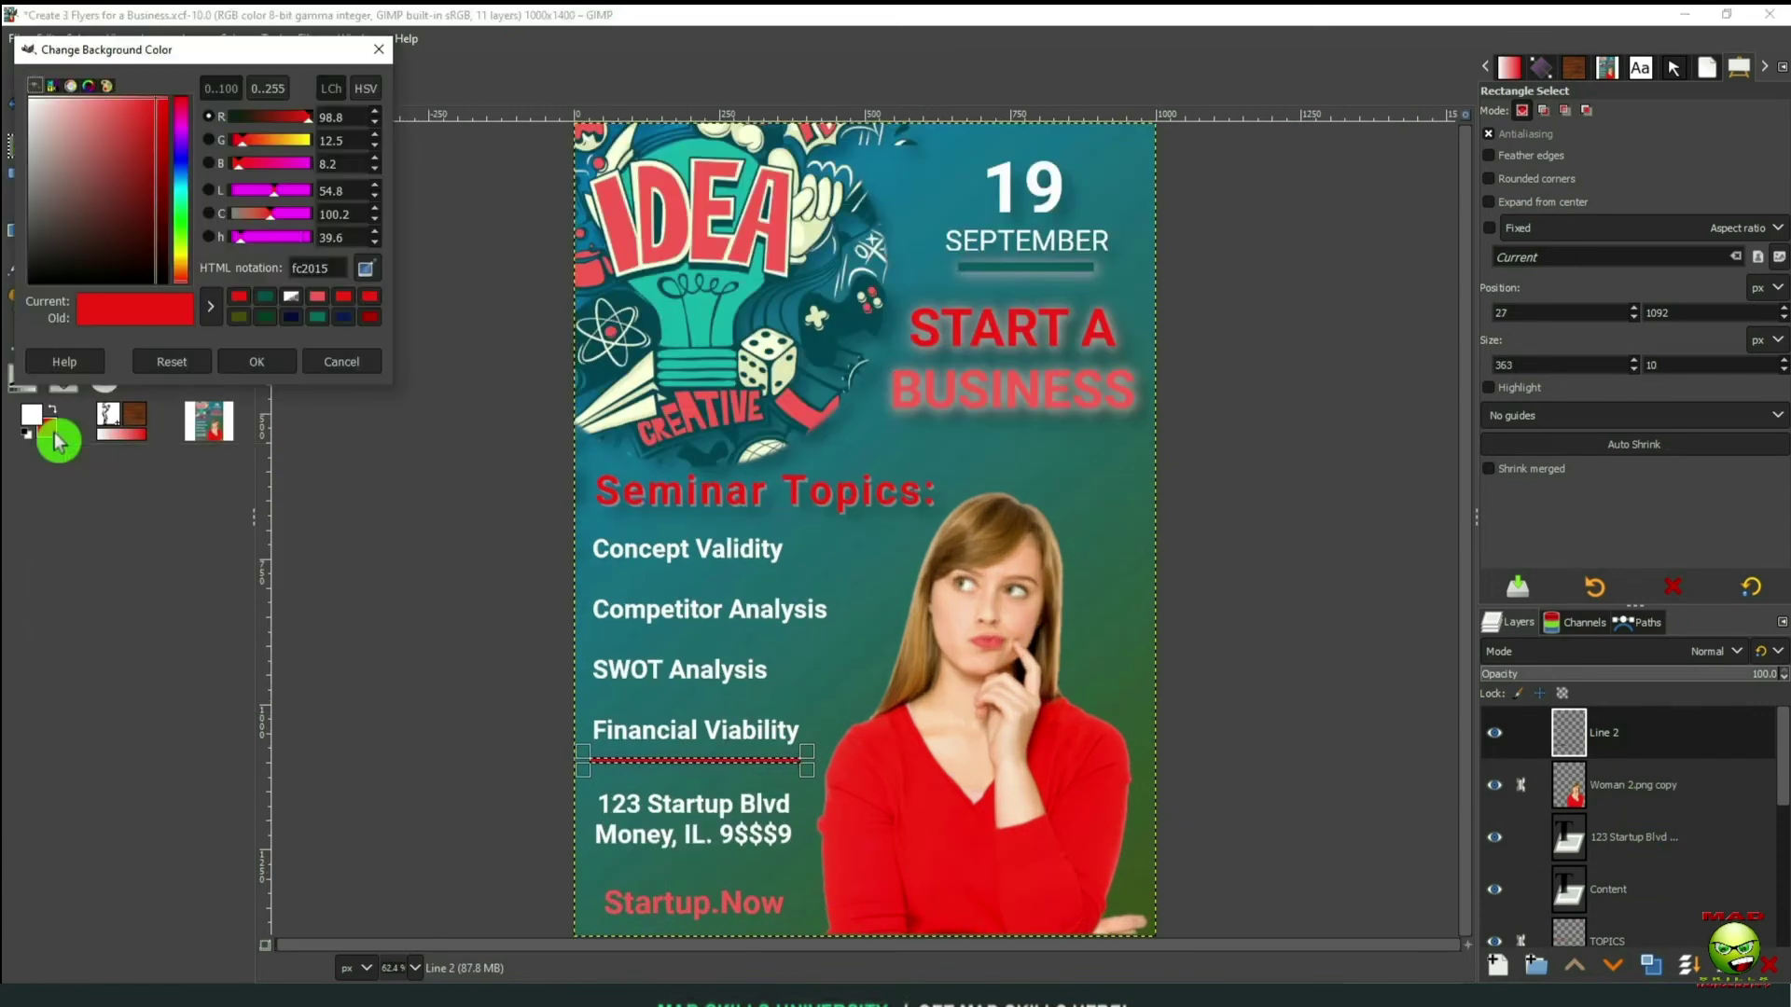
pyautogui.click(346, 301)
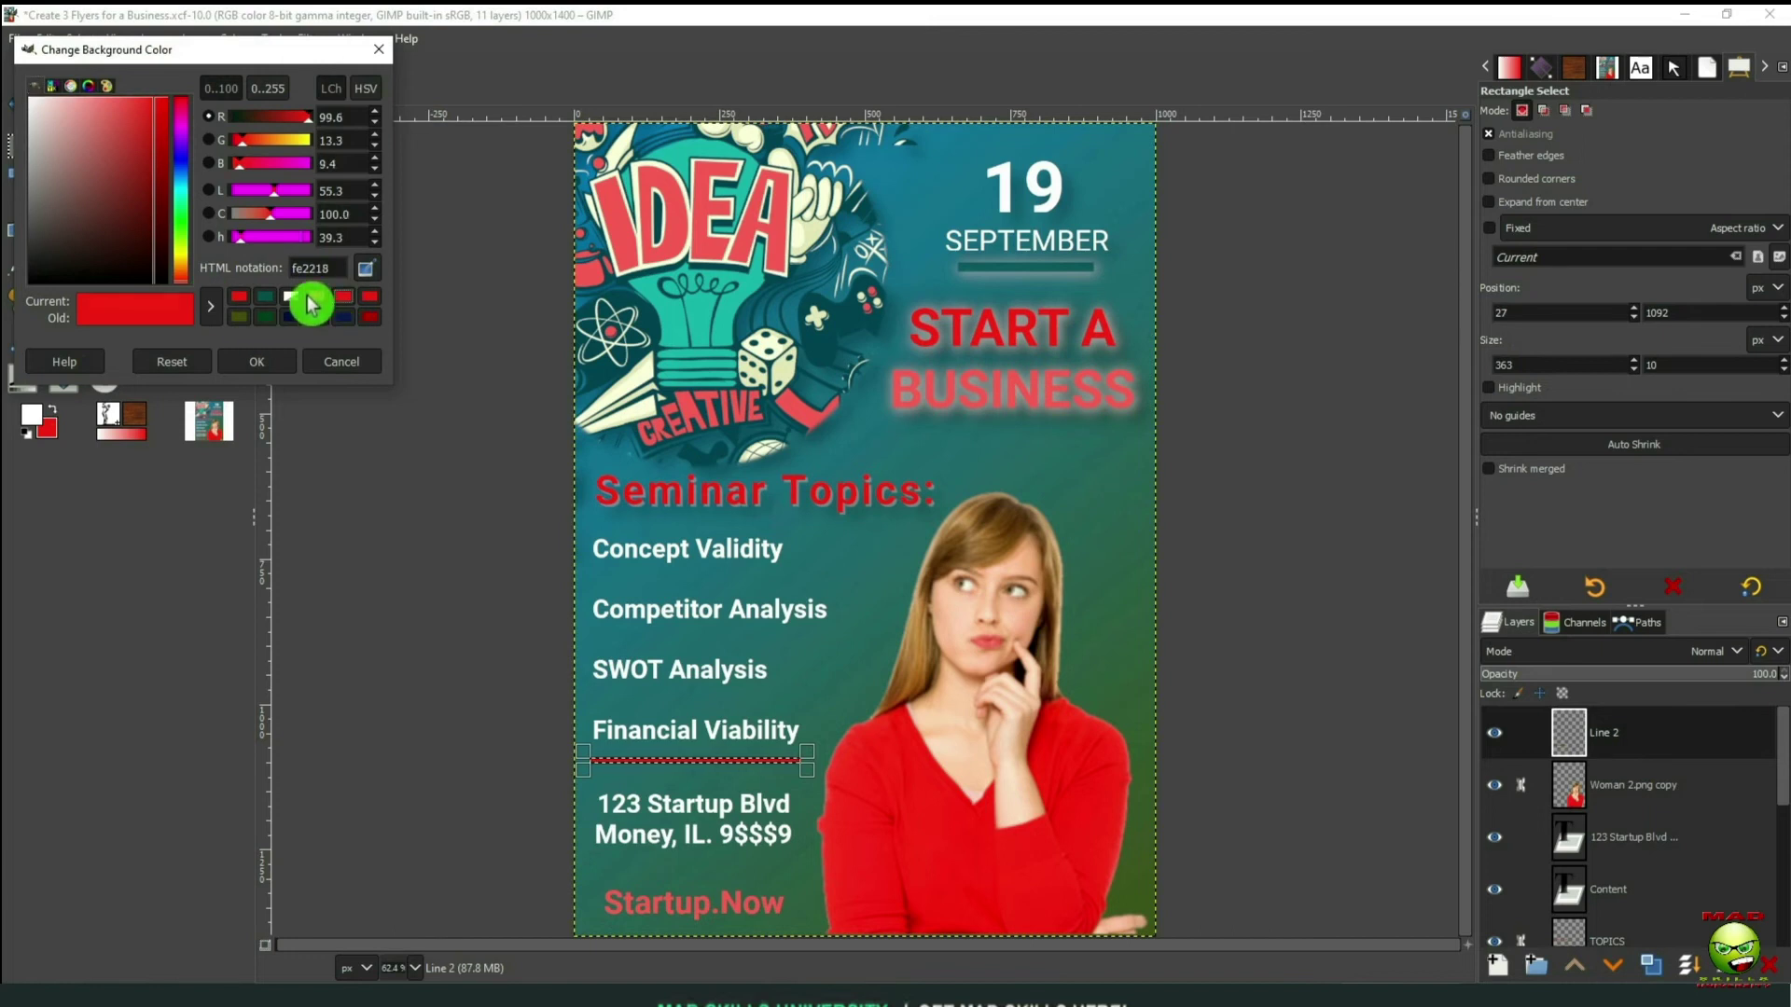
pyautogui.click(272, 300)
pyautogui.click(344, 298)
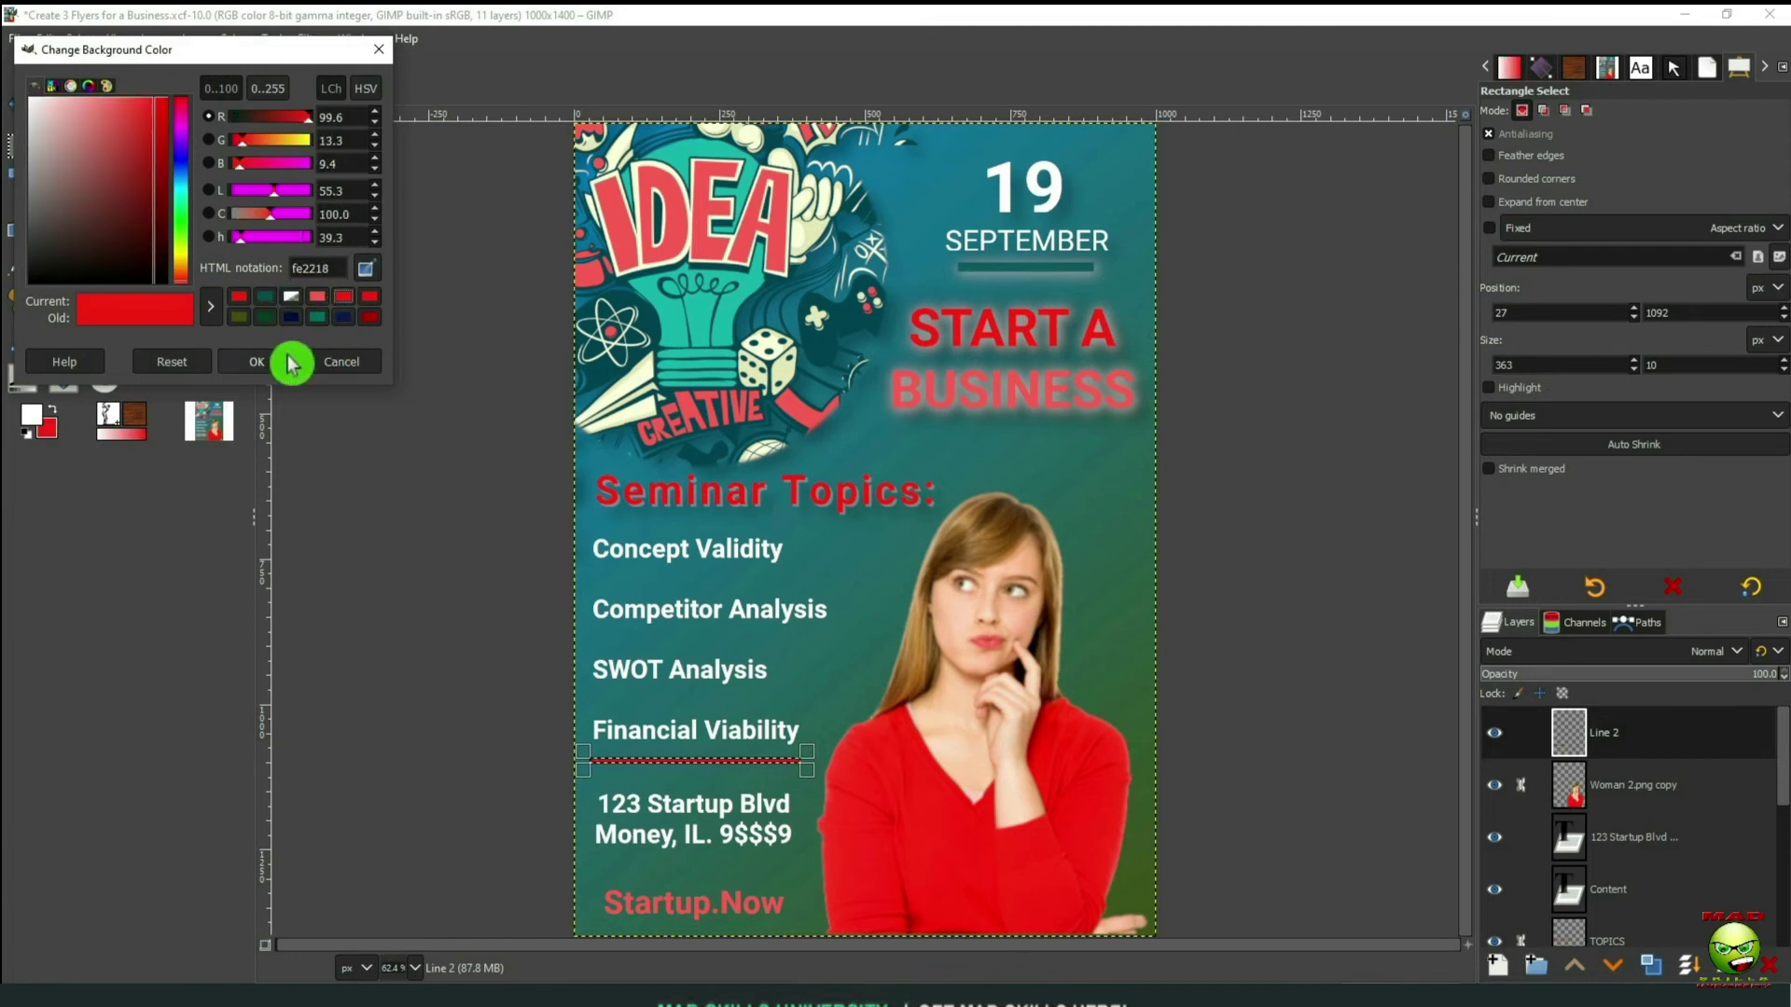
pyautogui.click(270, 367)
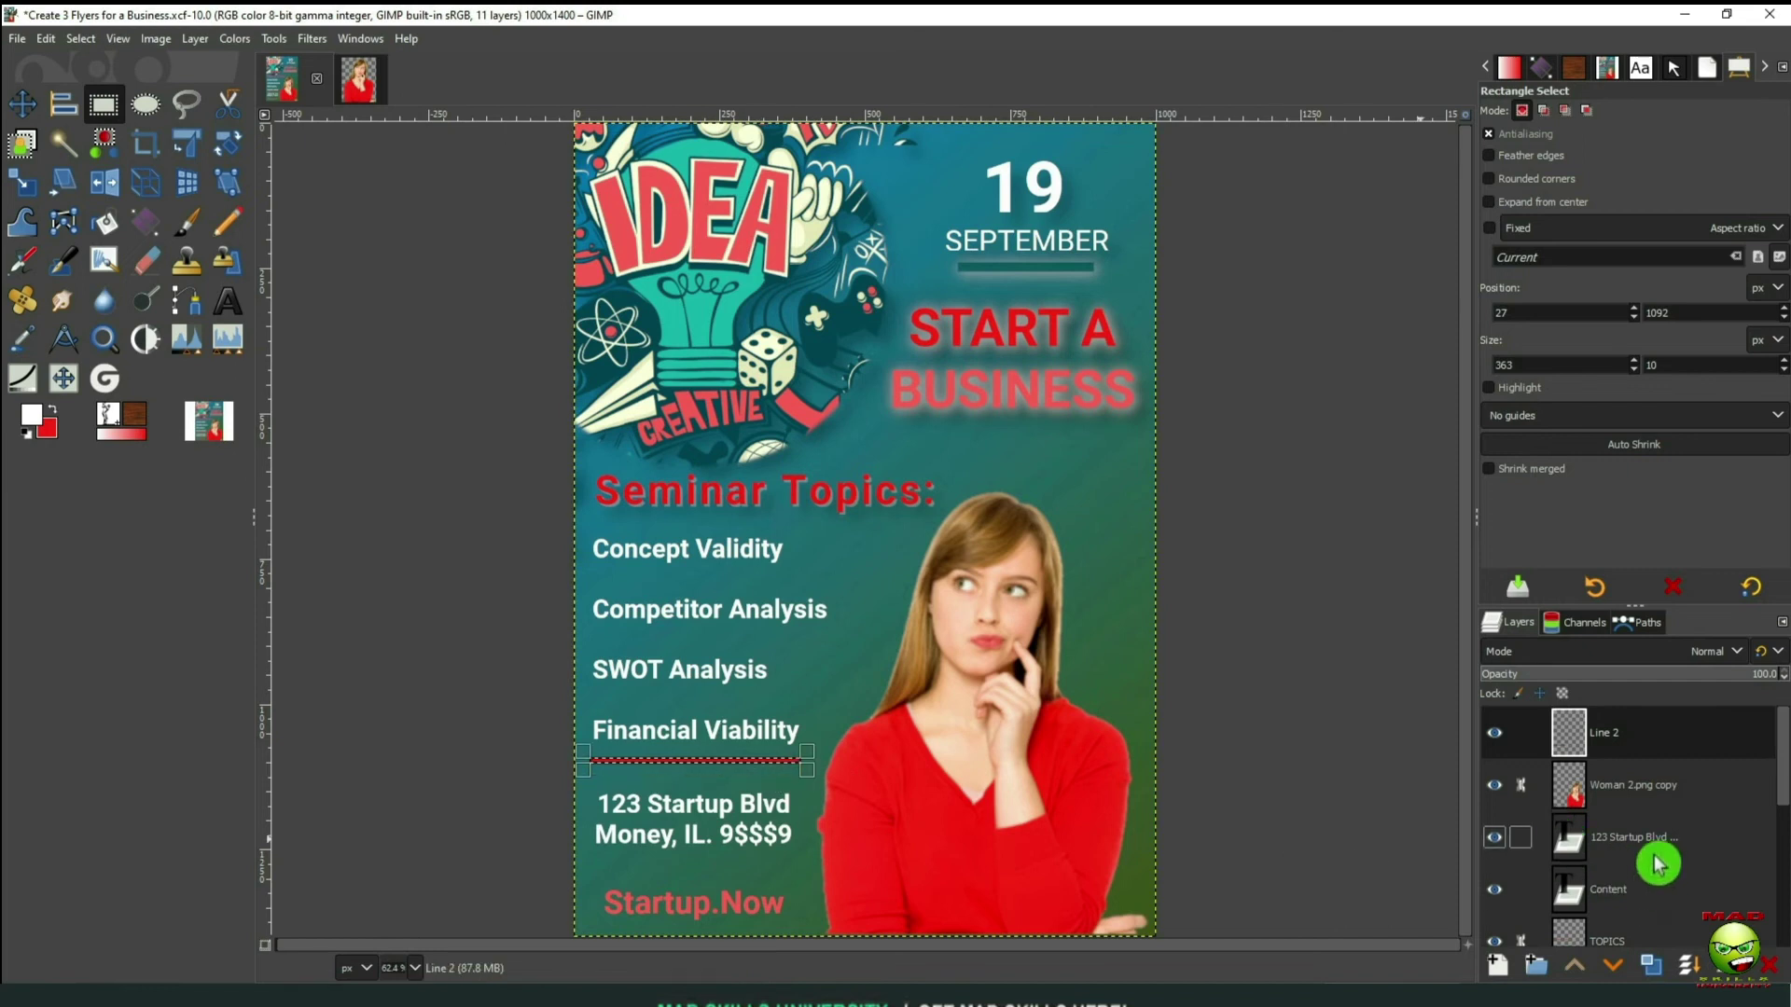
# Hide the Woman 2.png copy and Idea 1.png layers in the flyer
pyautogui.press('m')
pyautogui.click(1663, 786)
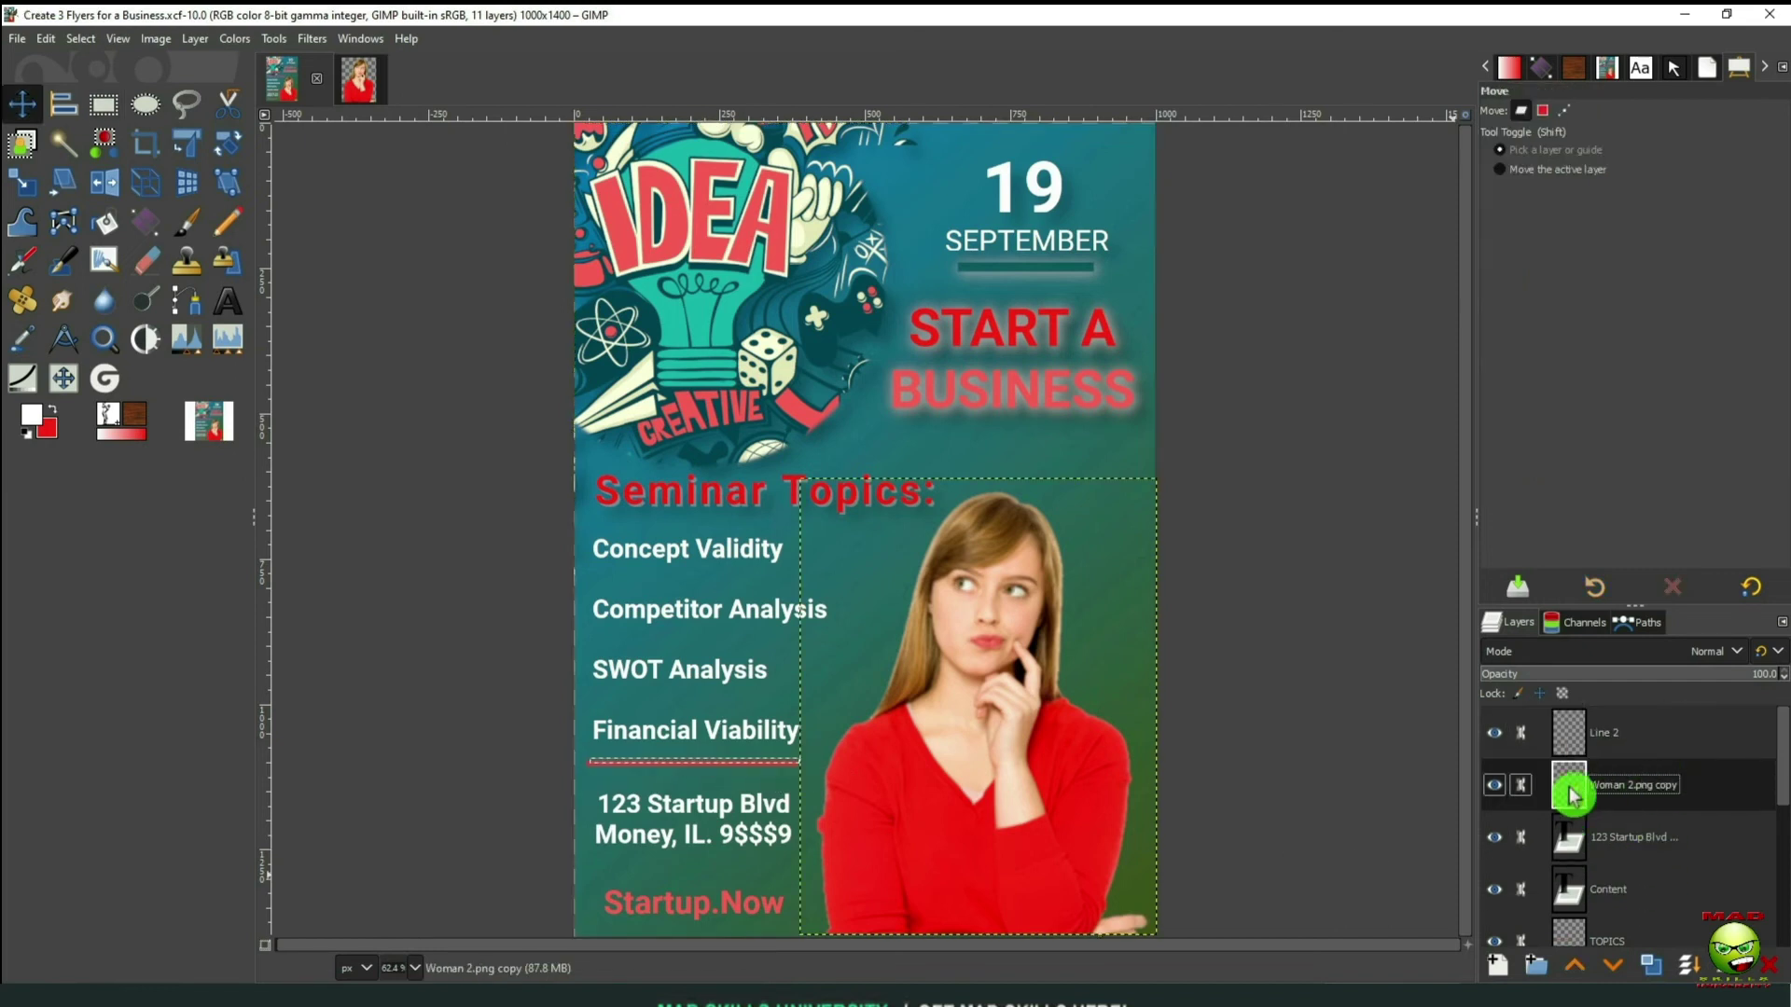
pyautogui.click(1493, 784)
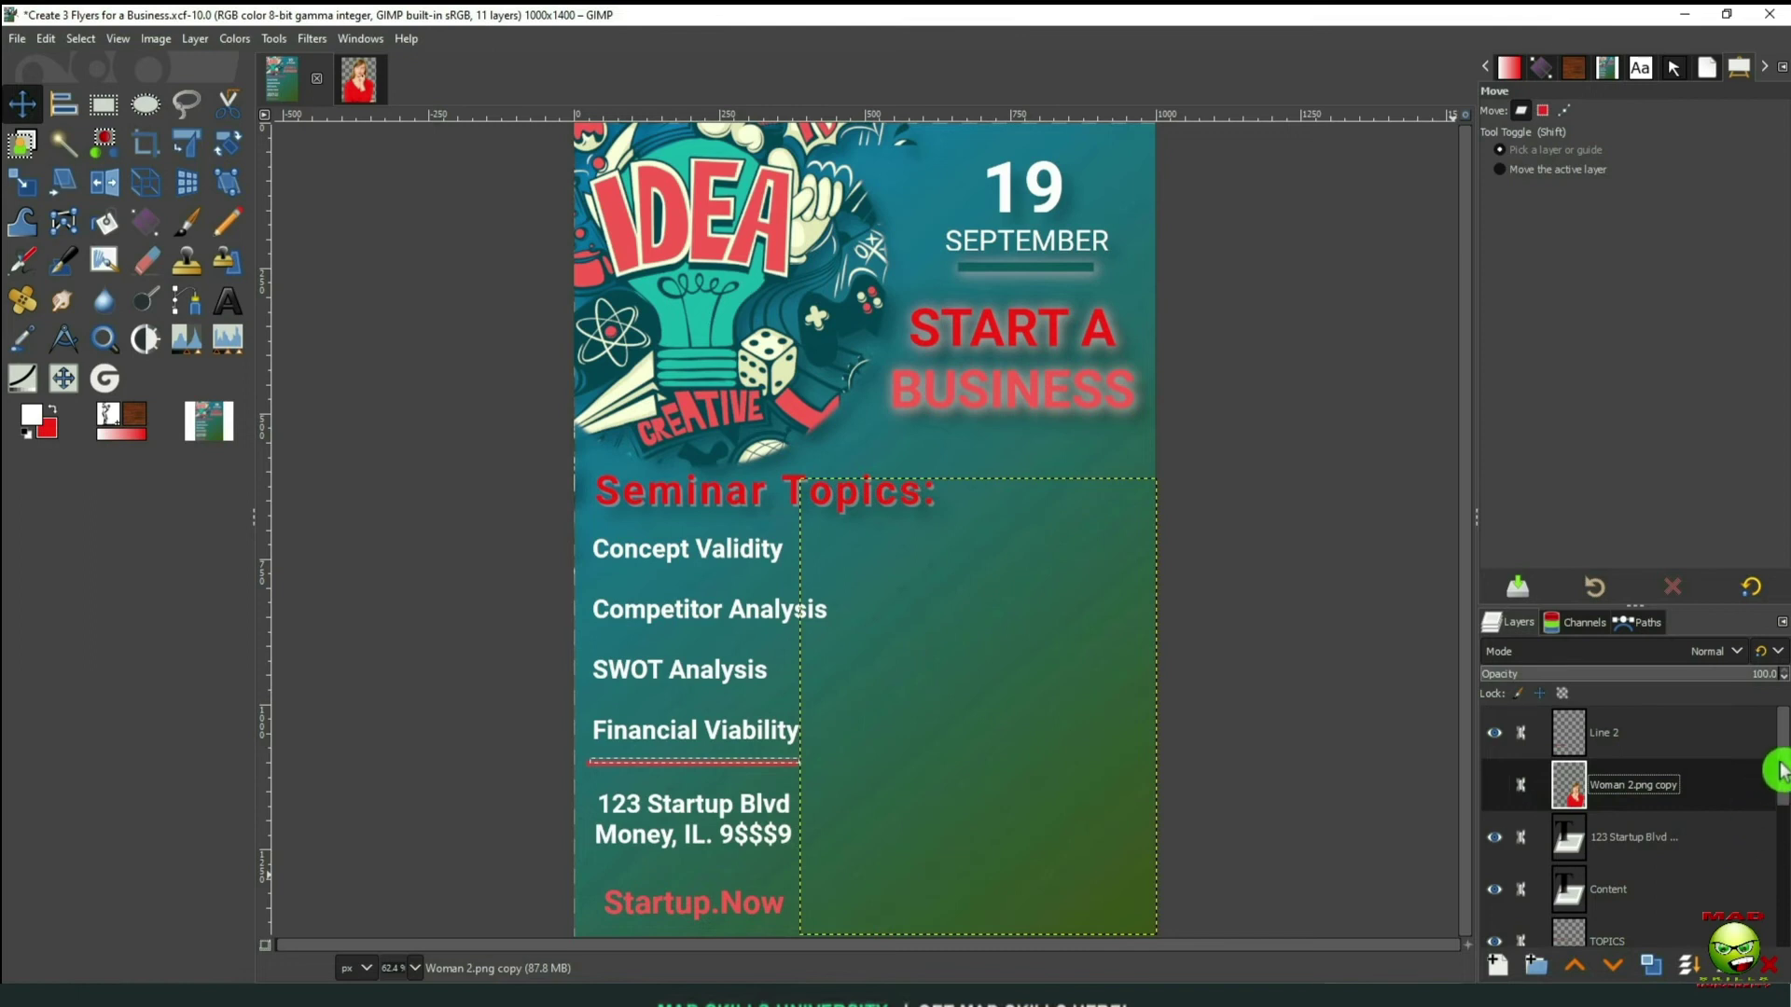
pyautogui.moveTo(1779, 772); pyautogui.dragTo(1778, 886)
pyautogui.click(1498, 772)
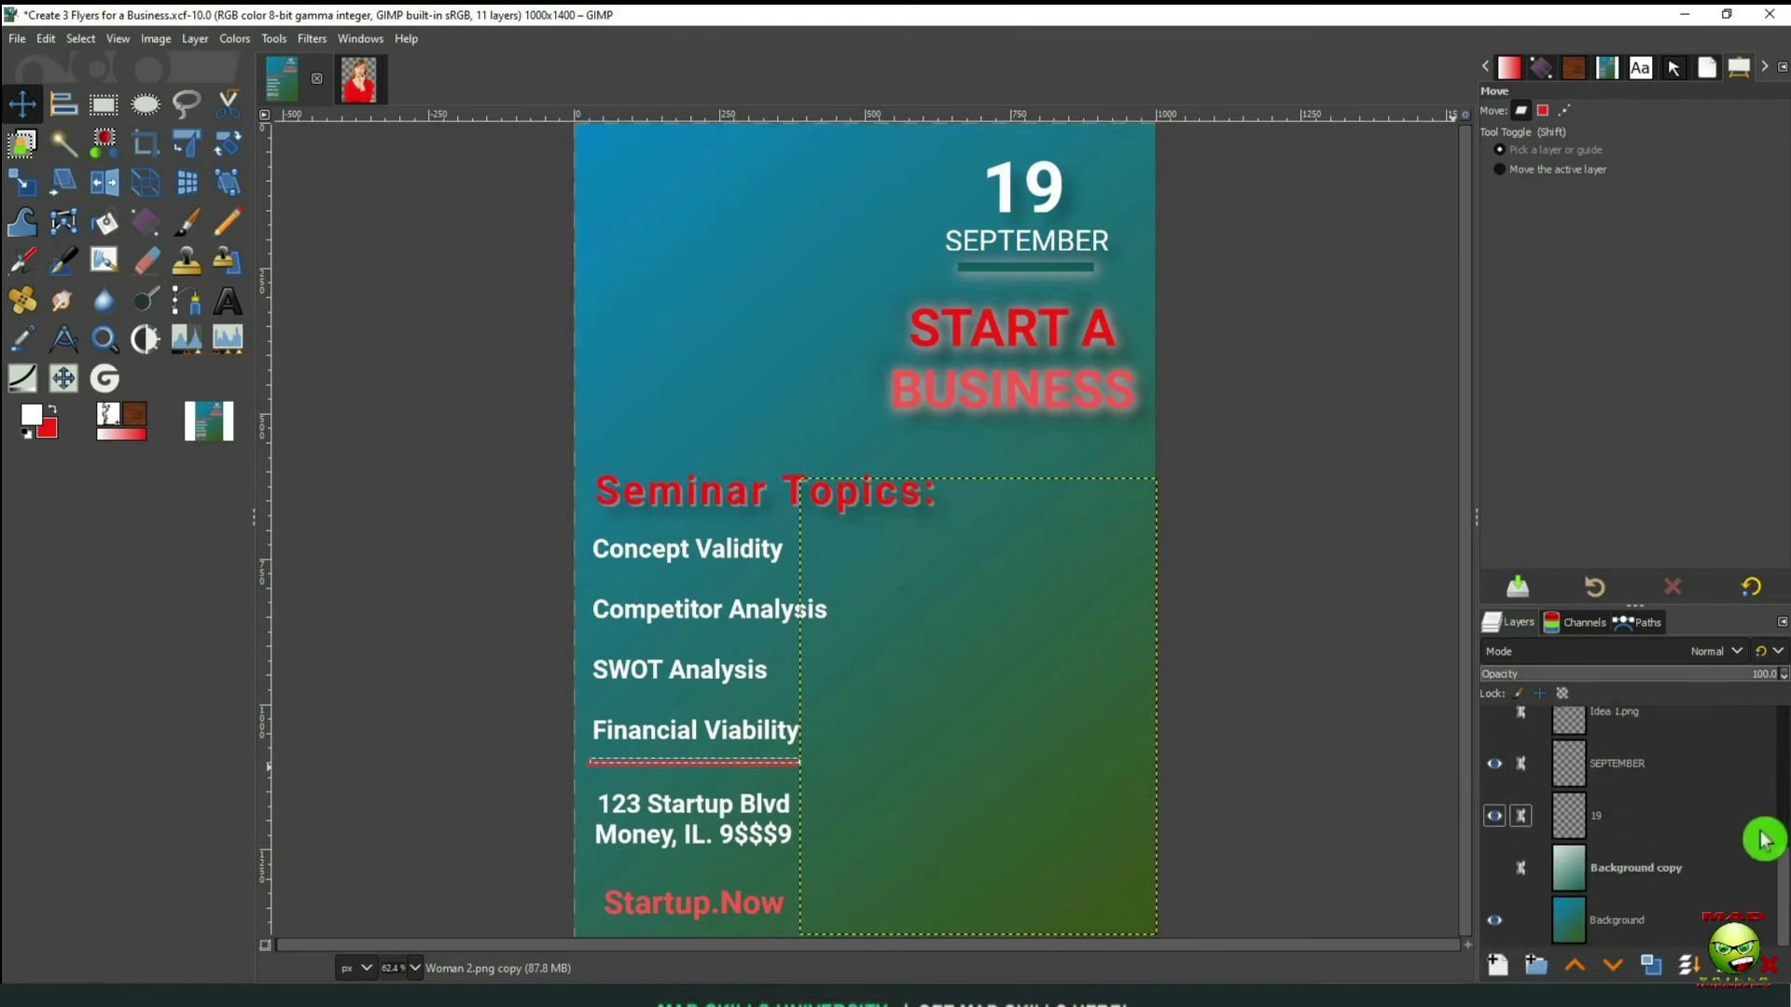
# Open Tacos.png and copy it into the flyer as a new layer
pyautogui.click(1619, 923)
pyautogui.click(1651, 966)
pyautogui.hotkey('shift', 's')
pyautogui.moveTo(1568, 919); pyautogui.dragTo(140, 64)
pyautogui.click(1623, 712)
pyautogui.moveTo(252, 75); pyautogui.dragTo(859, 610)
# Raise the tacos layer to the top and move it to the flyer's lower right
pyautogui.click(1667, 926)
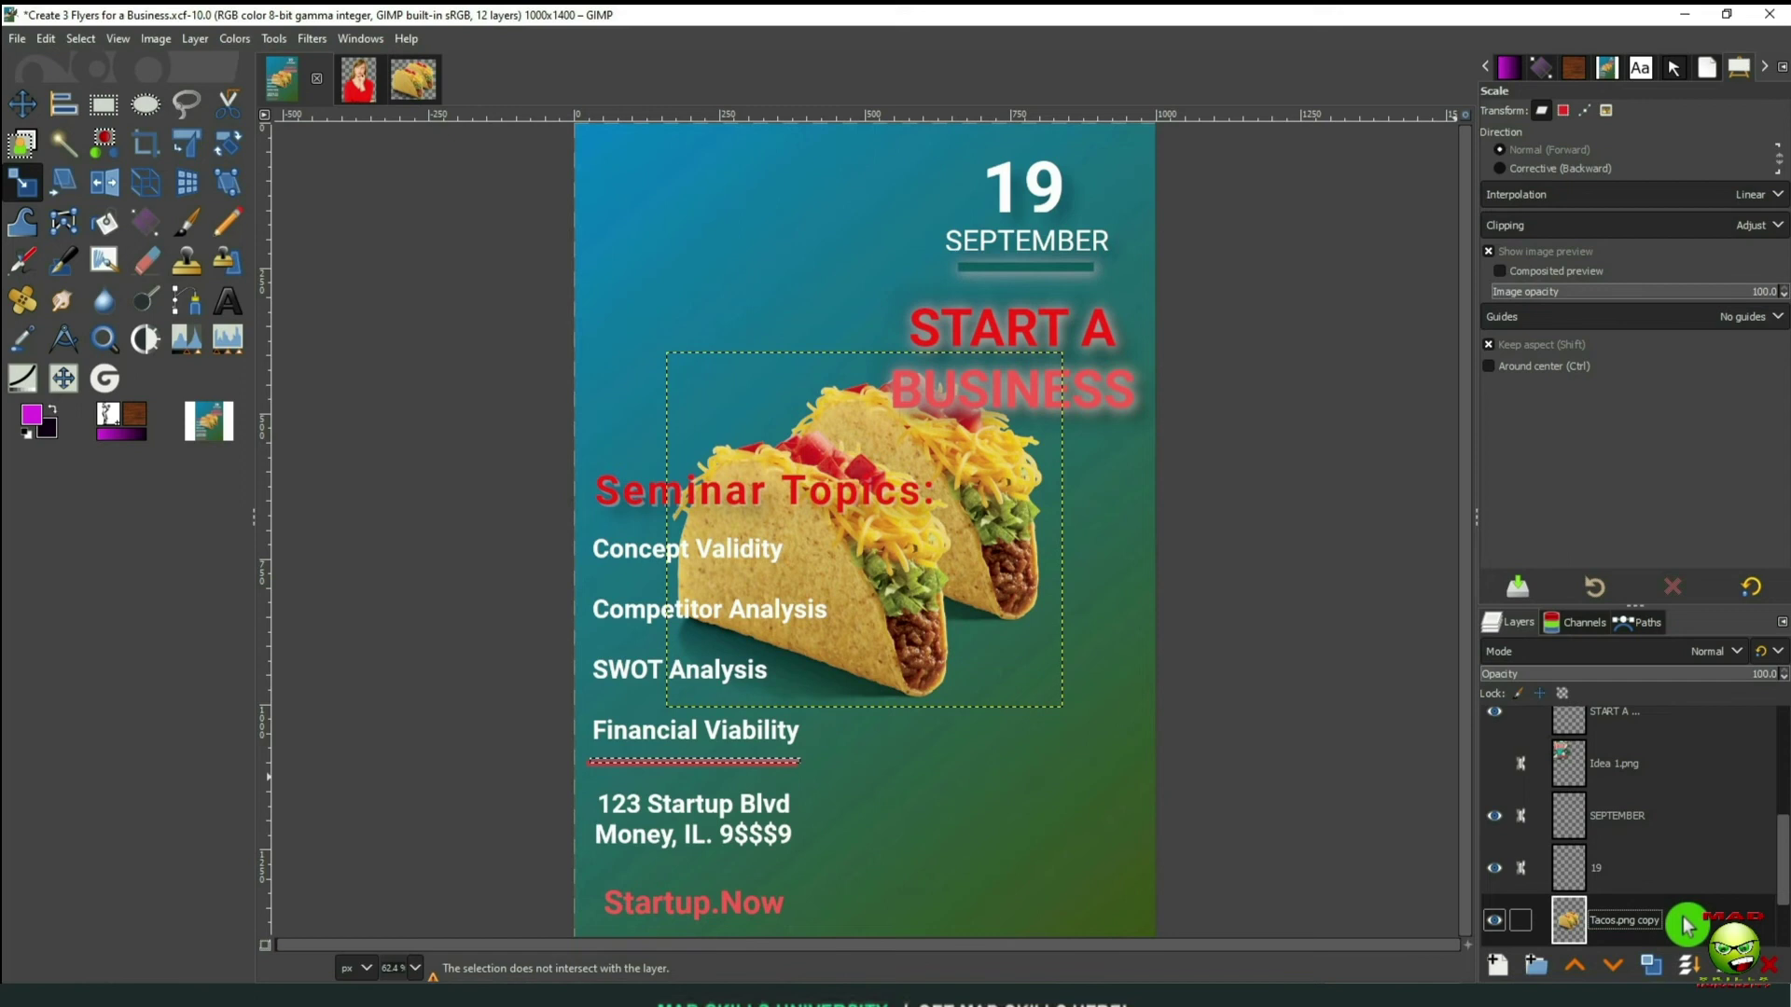
pyautogui.moveTo(1667, 927); pyautogui.dragTo(1726, 732)
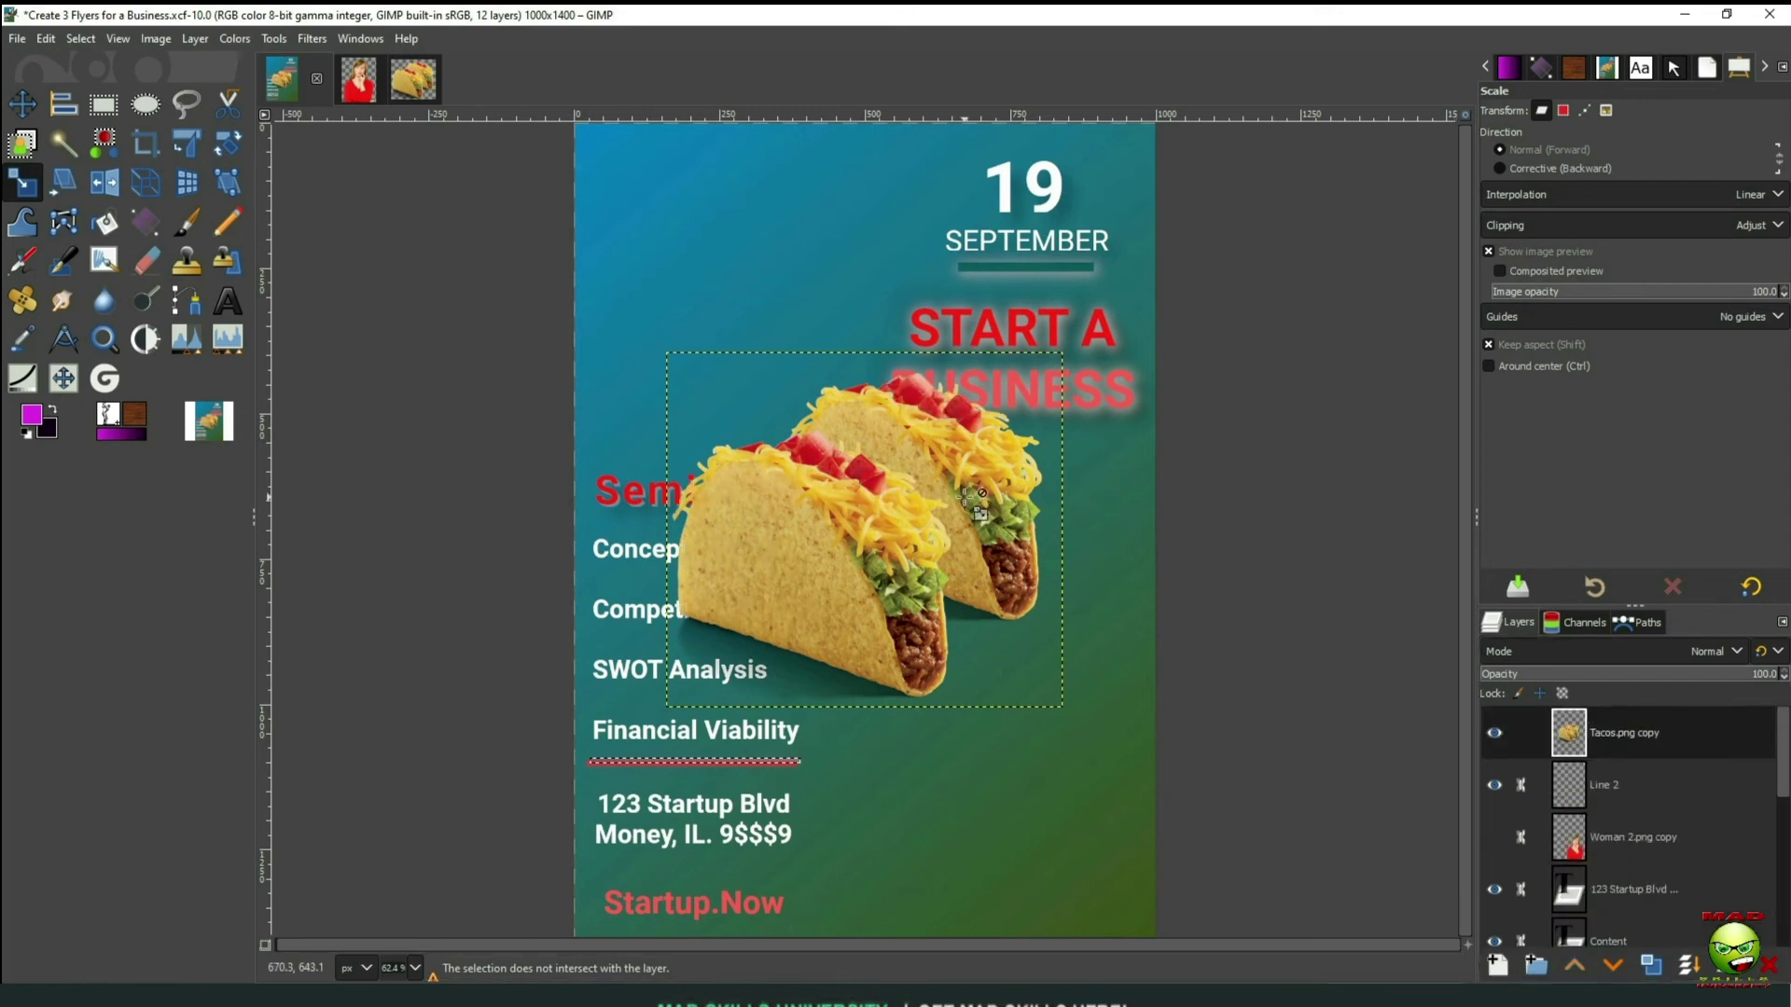
pyautogui.click(22, 102)
pyautogui.moveTo(867, 522); pyautogui.dragTo(954, 728)
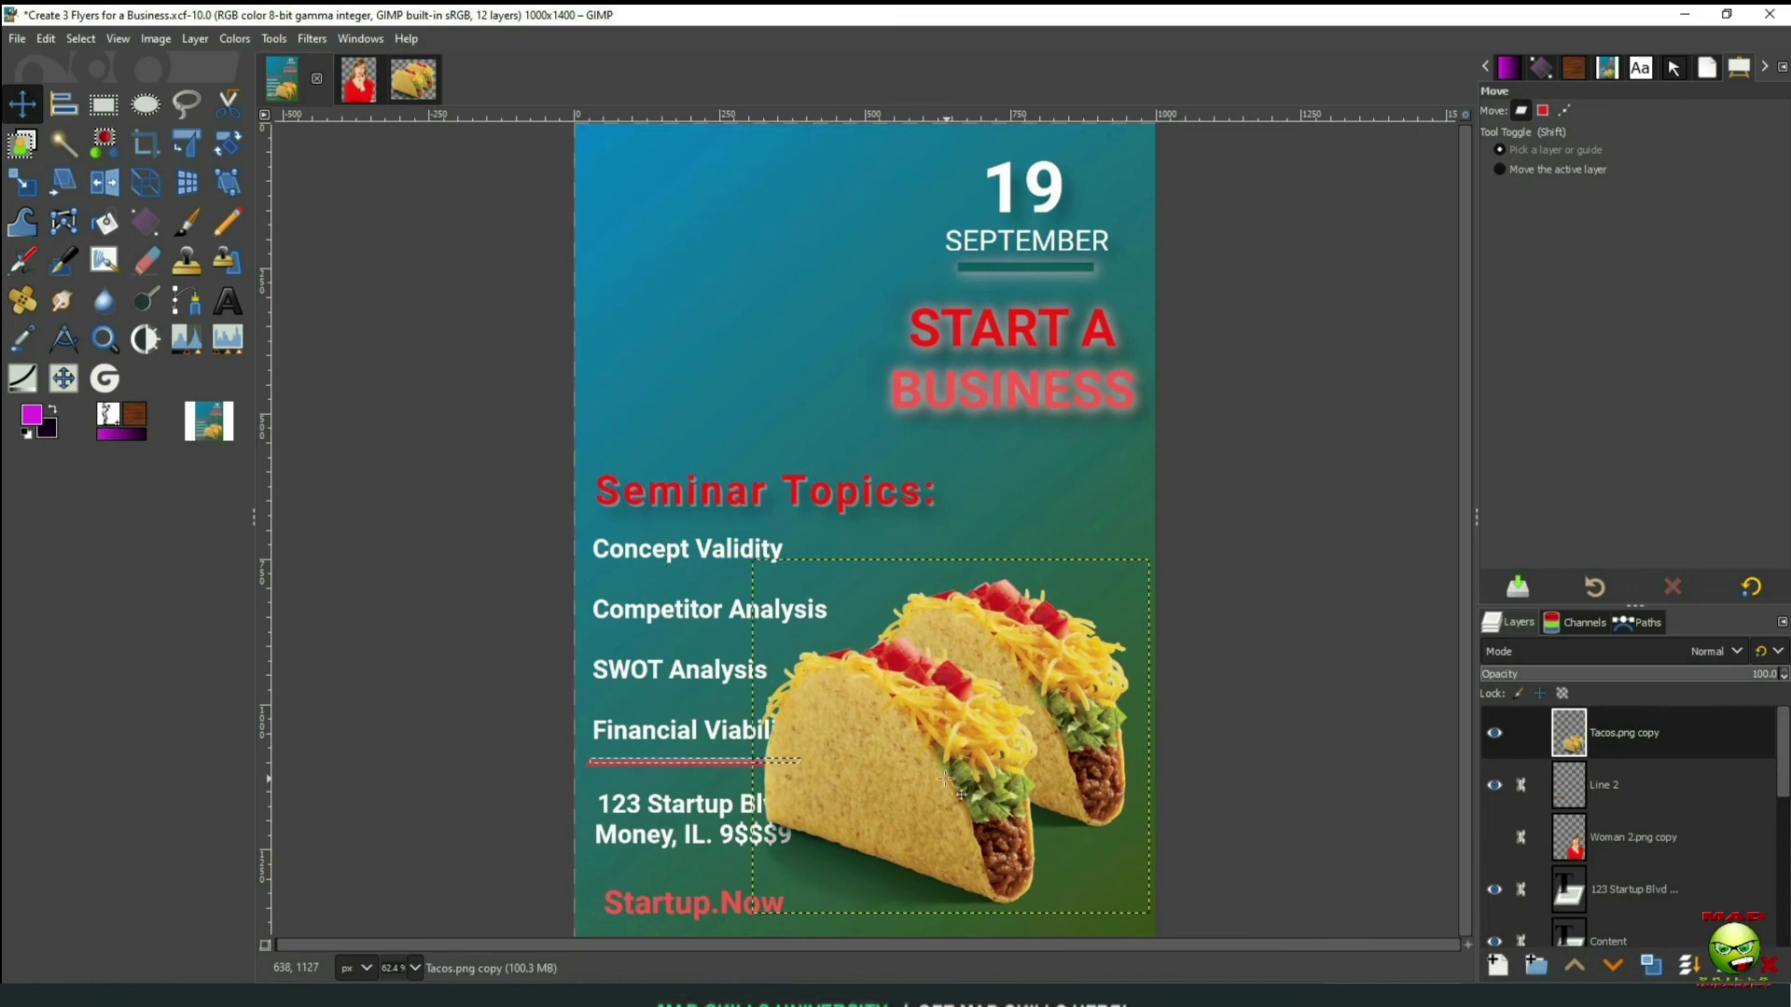
pyautogui.click(1012, 373)
# Retype the START A BUSINESS headline as TACO TUESDAY! and move it below SEPTEMBER
pyautogui.press('t')
pyautogui.click(988, 468)
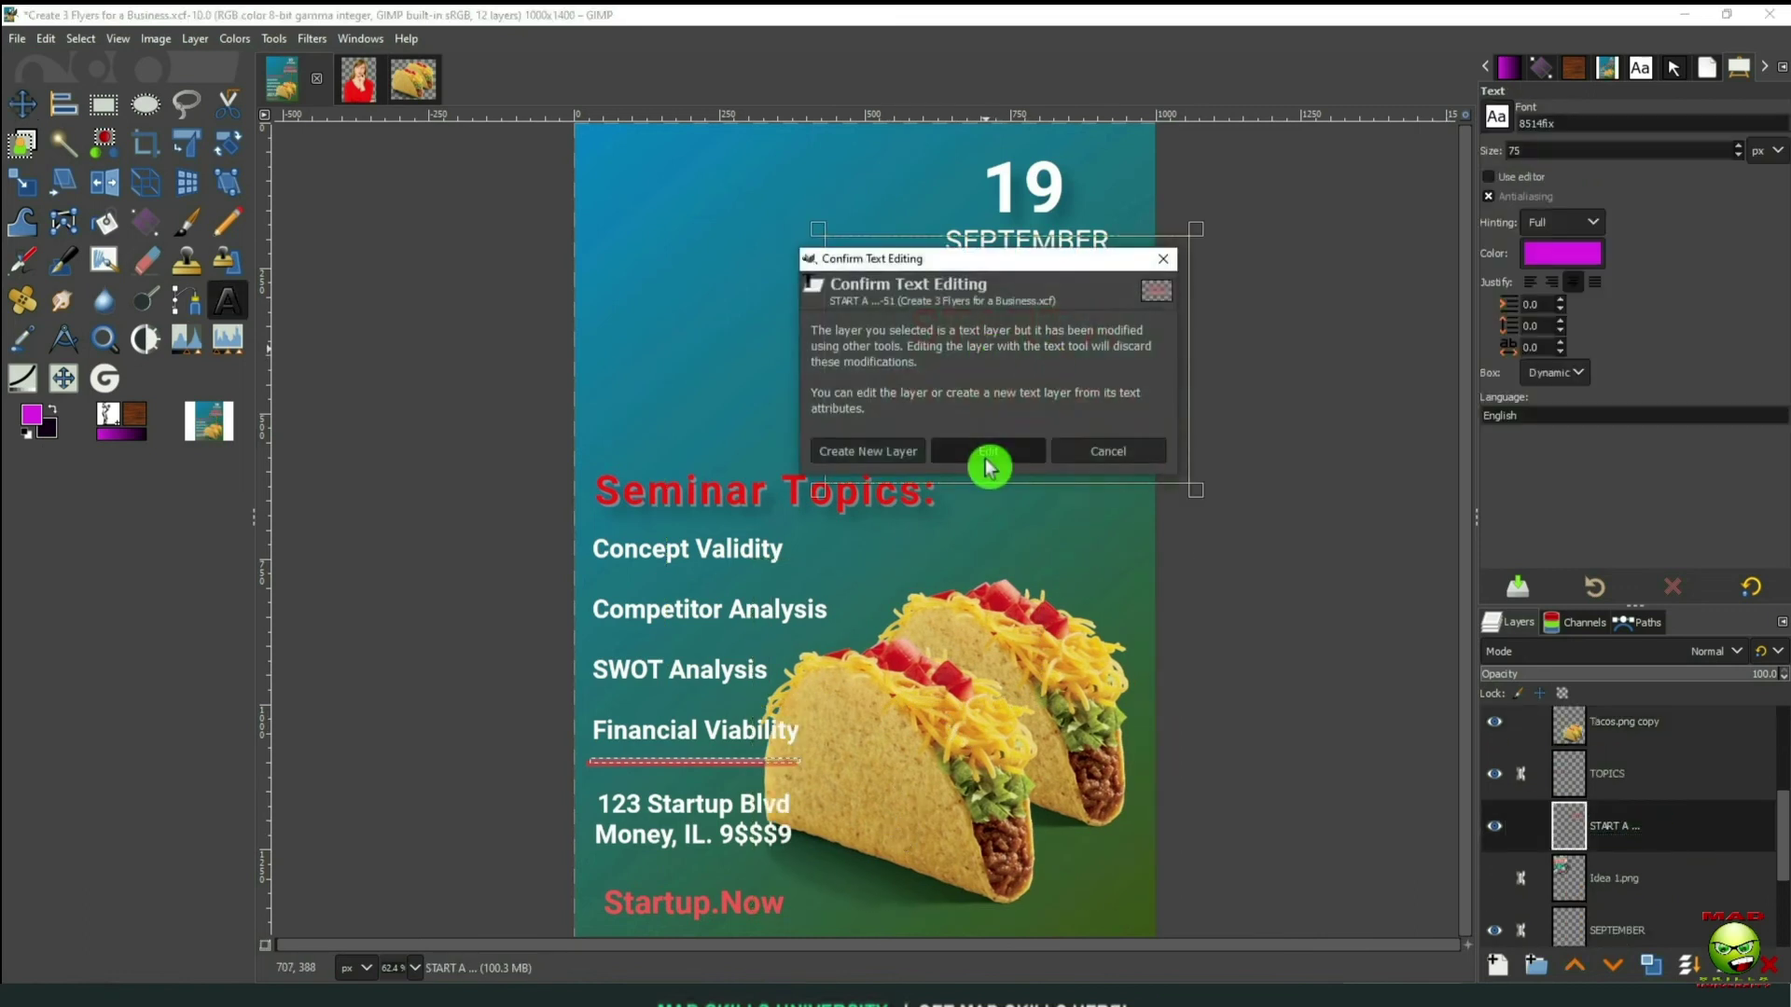
pyautogui.click(1099, 447)
pyautogui.write('TA')
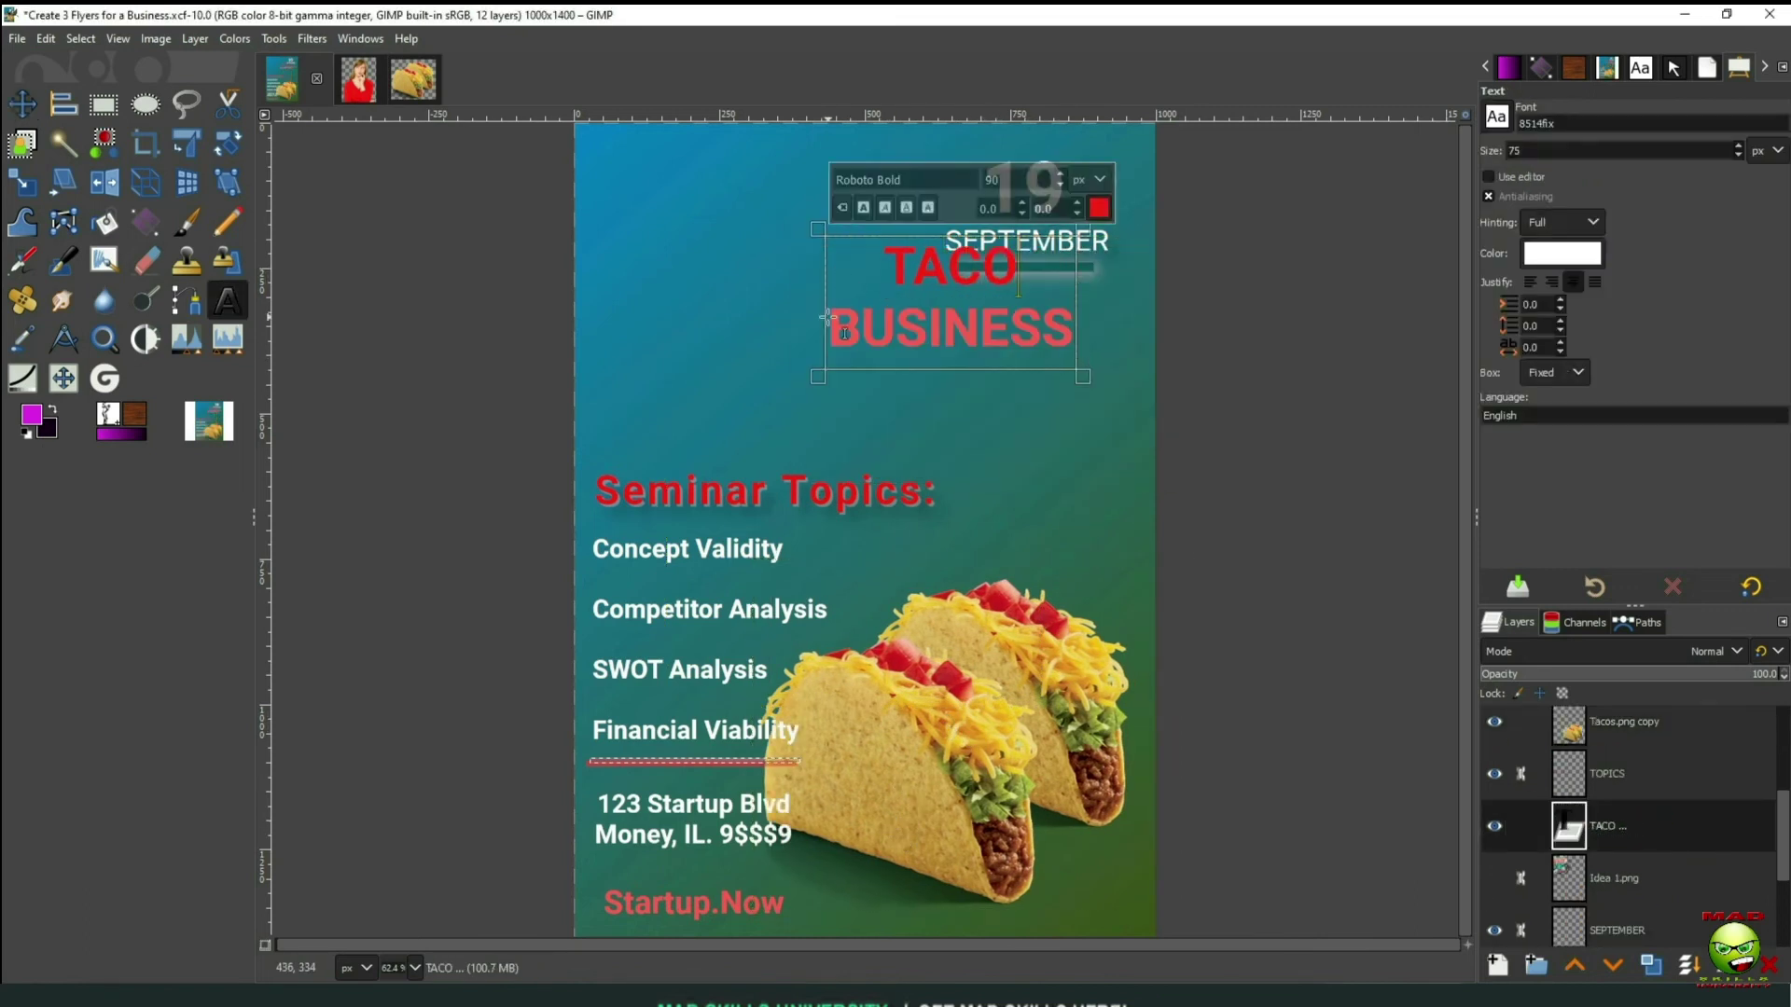
pyautogui.write('CO')
pyautogui.moveTo(1044, 319); pyautogui.dragTo(829, 322)
pyautogui.write('TEESDAY!')
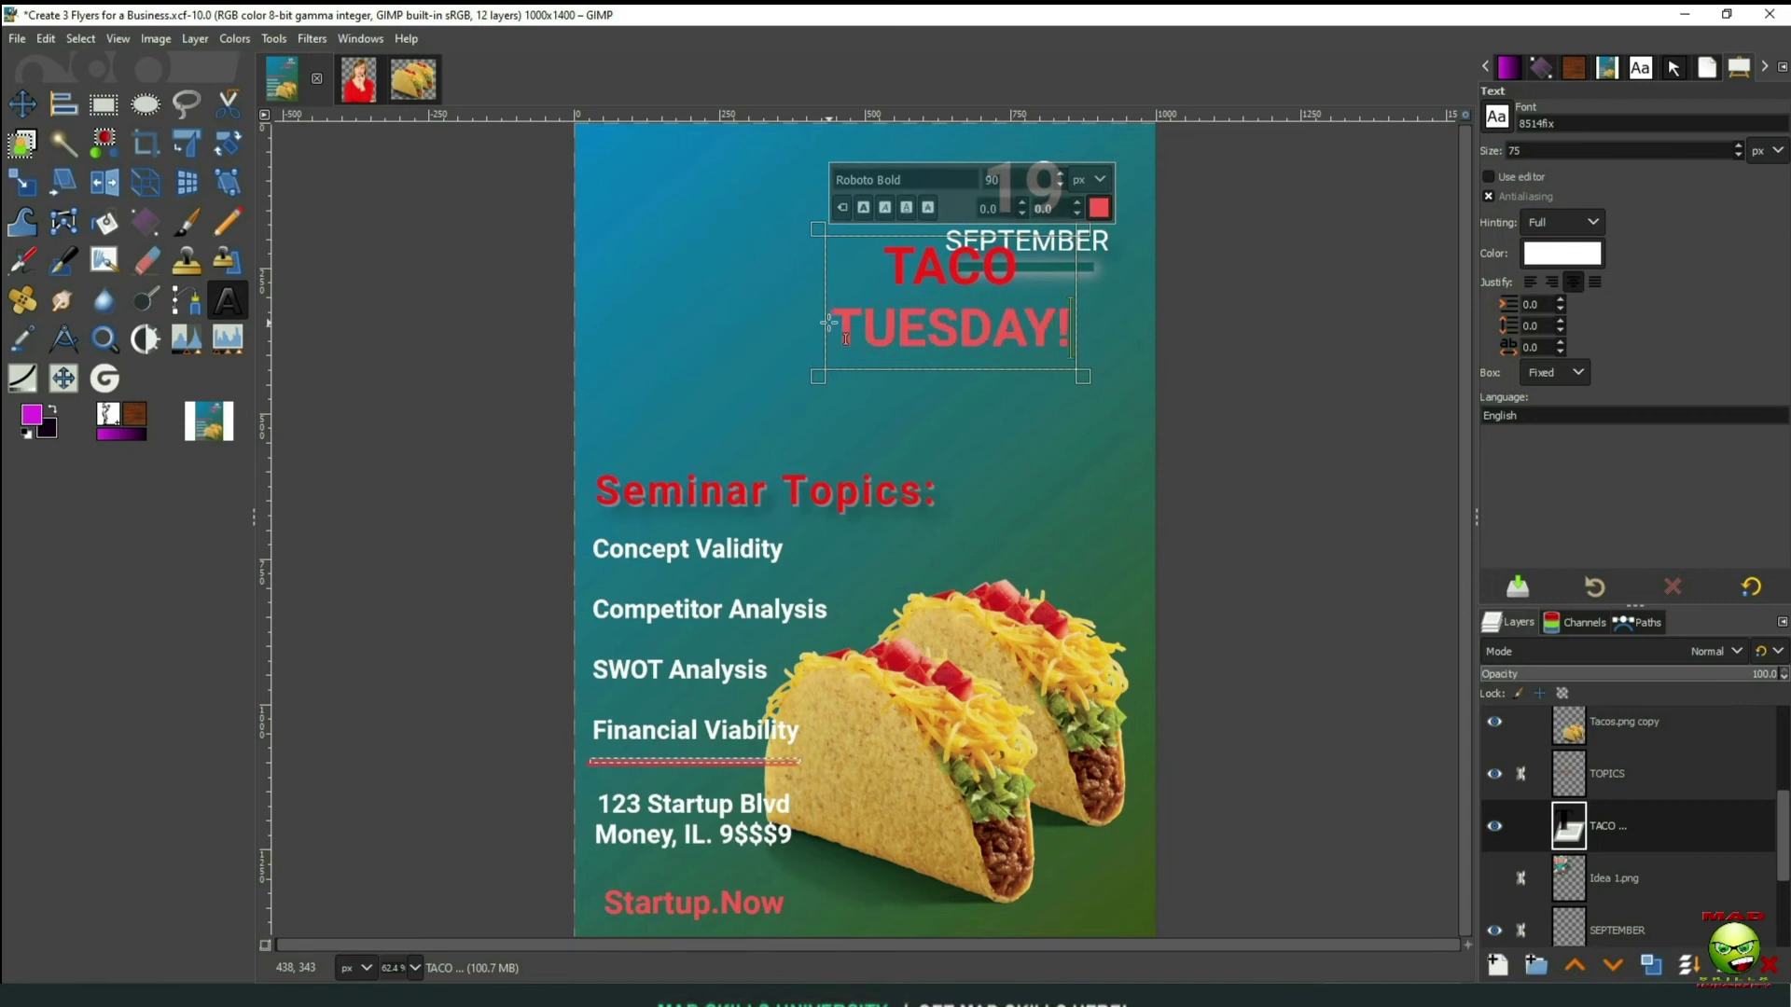
pyautogui.click(999, 456)
pyautogui.click(36, 105)
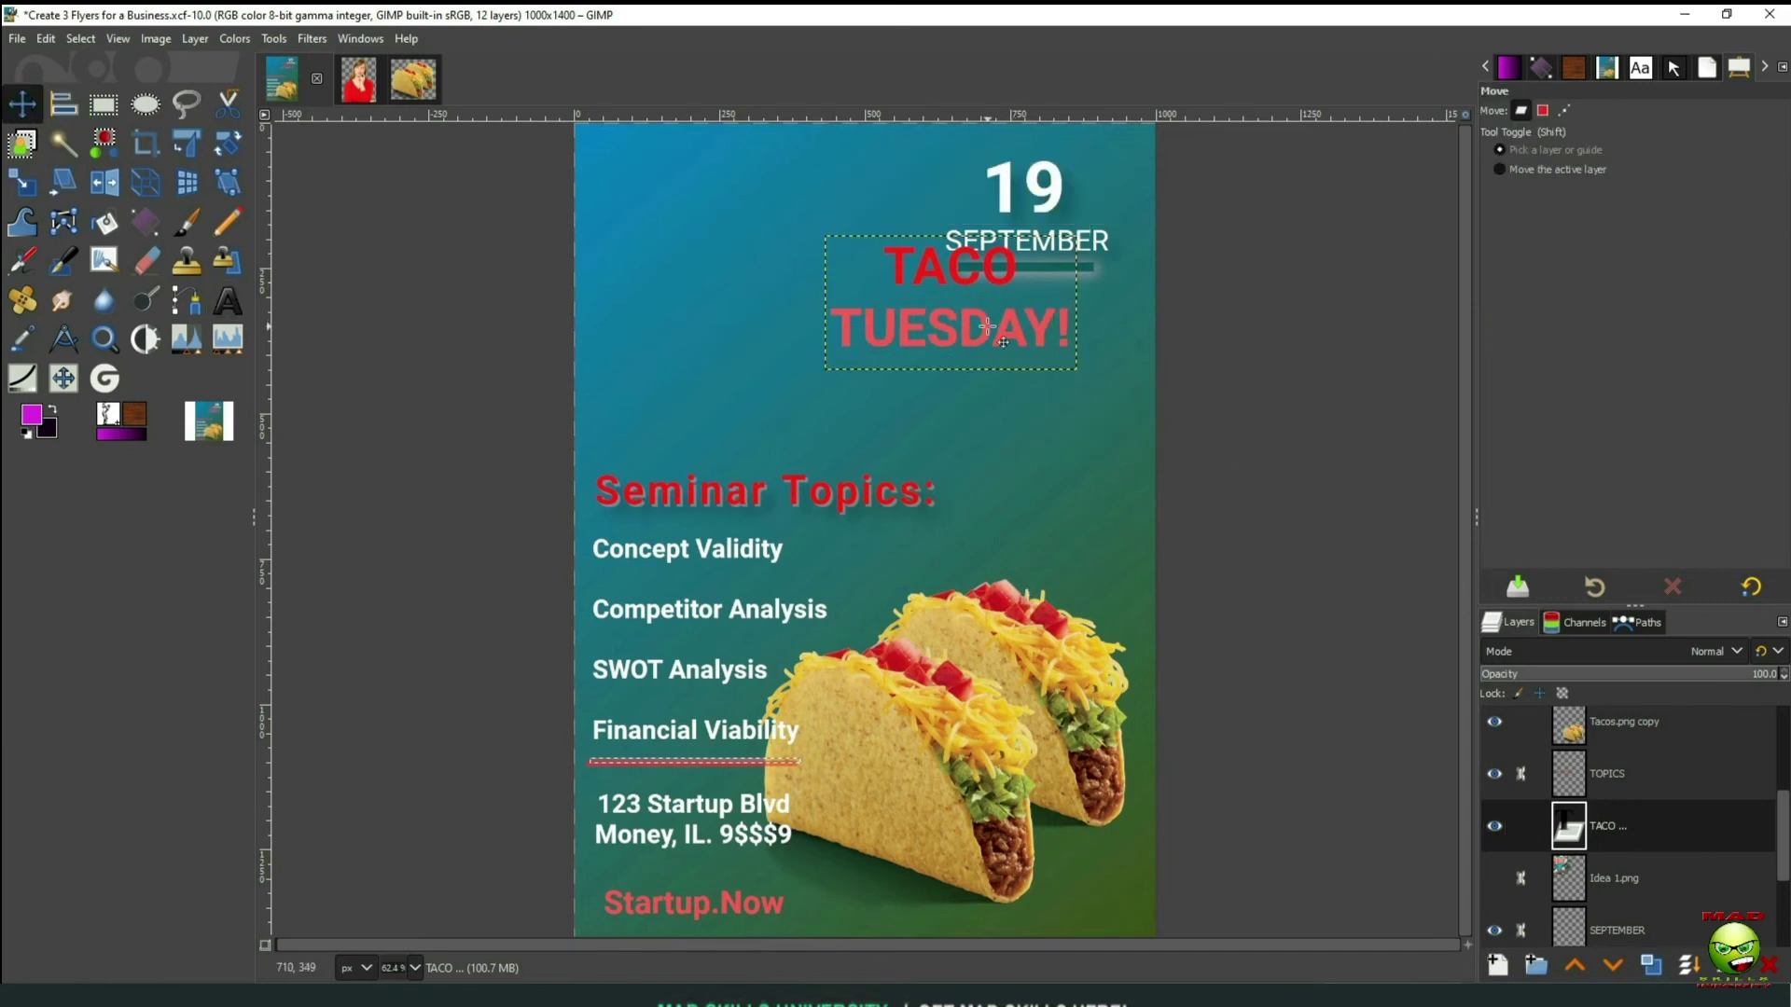
pyautogui.moveTo(929, 259); pyautogui.dragTo(998, 307)
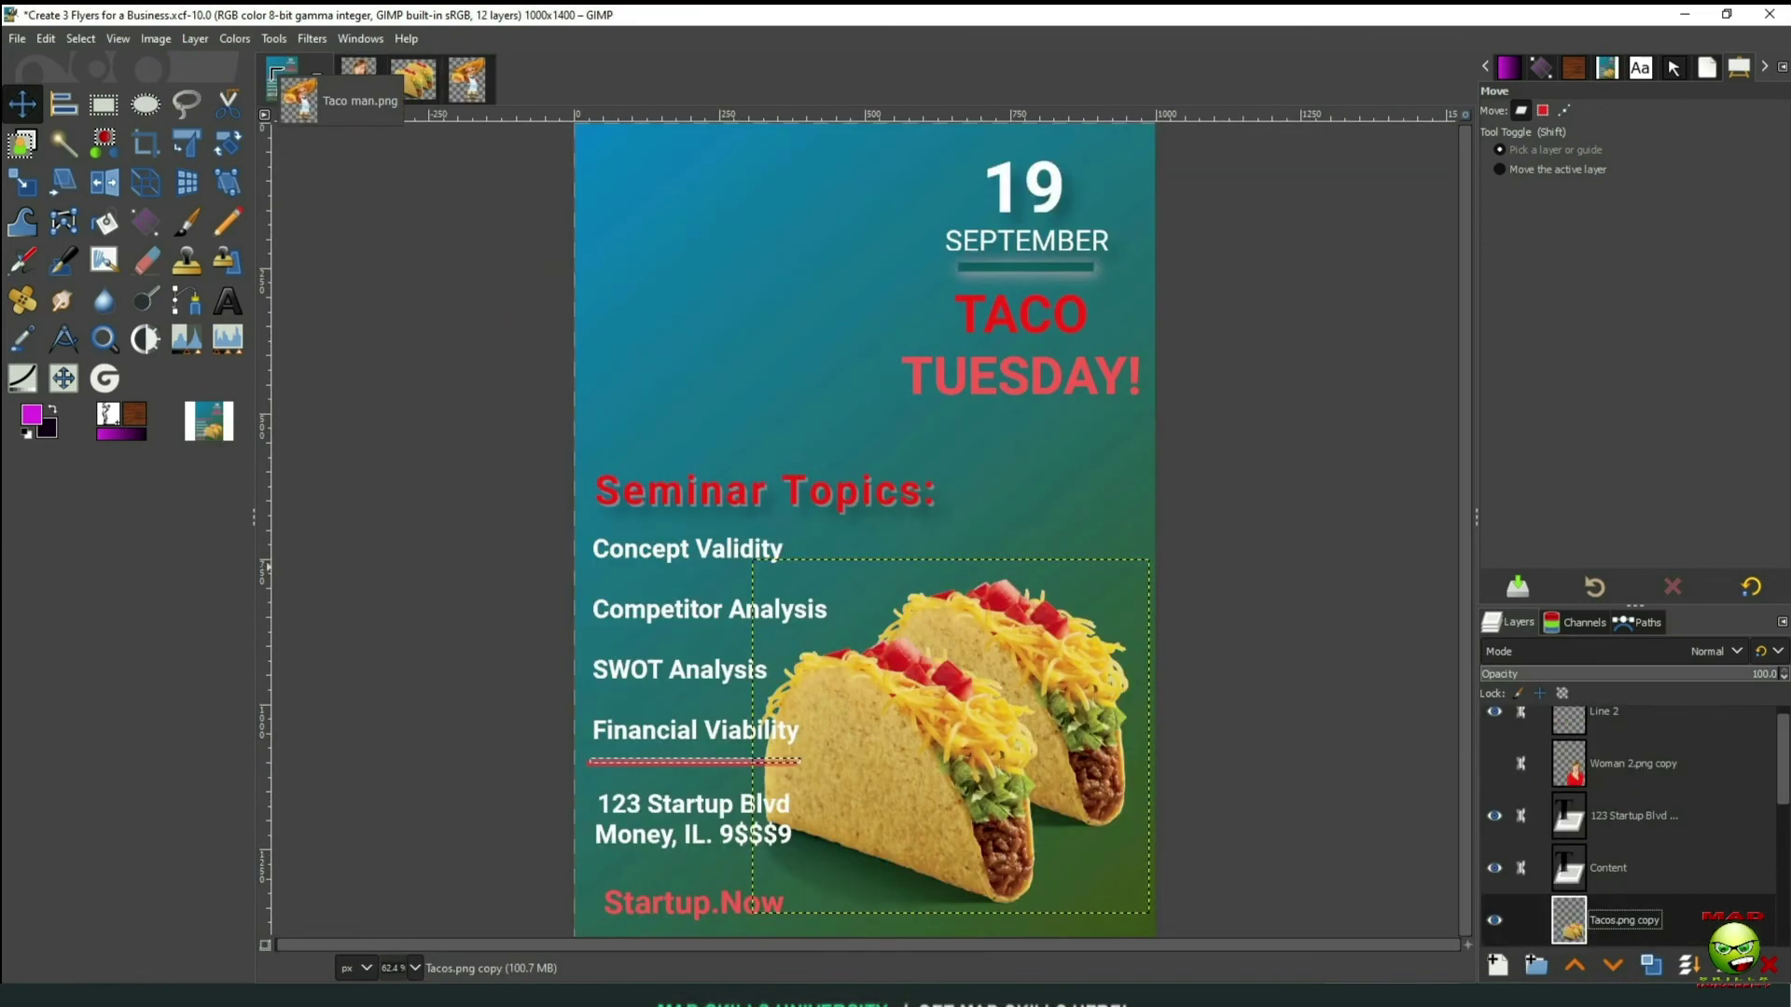
# Place Taco man.png in the flyer's top-left corner and nudge TACO TUESDAY! slightly left
pyautogui.moveTo(284, 84); pyautogui.dragTo(788, 396)
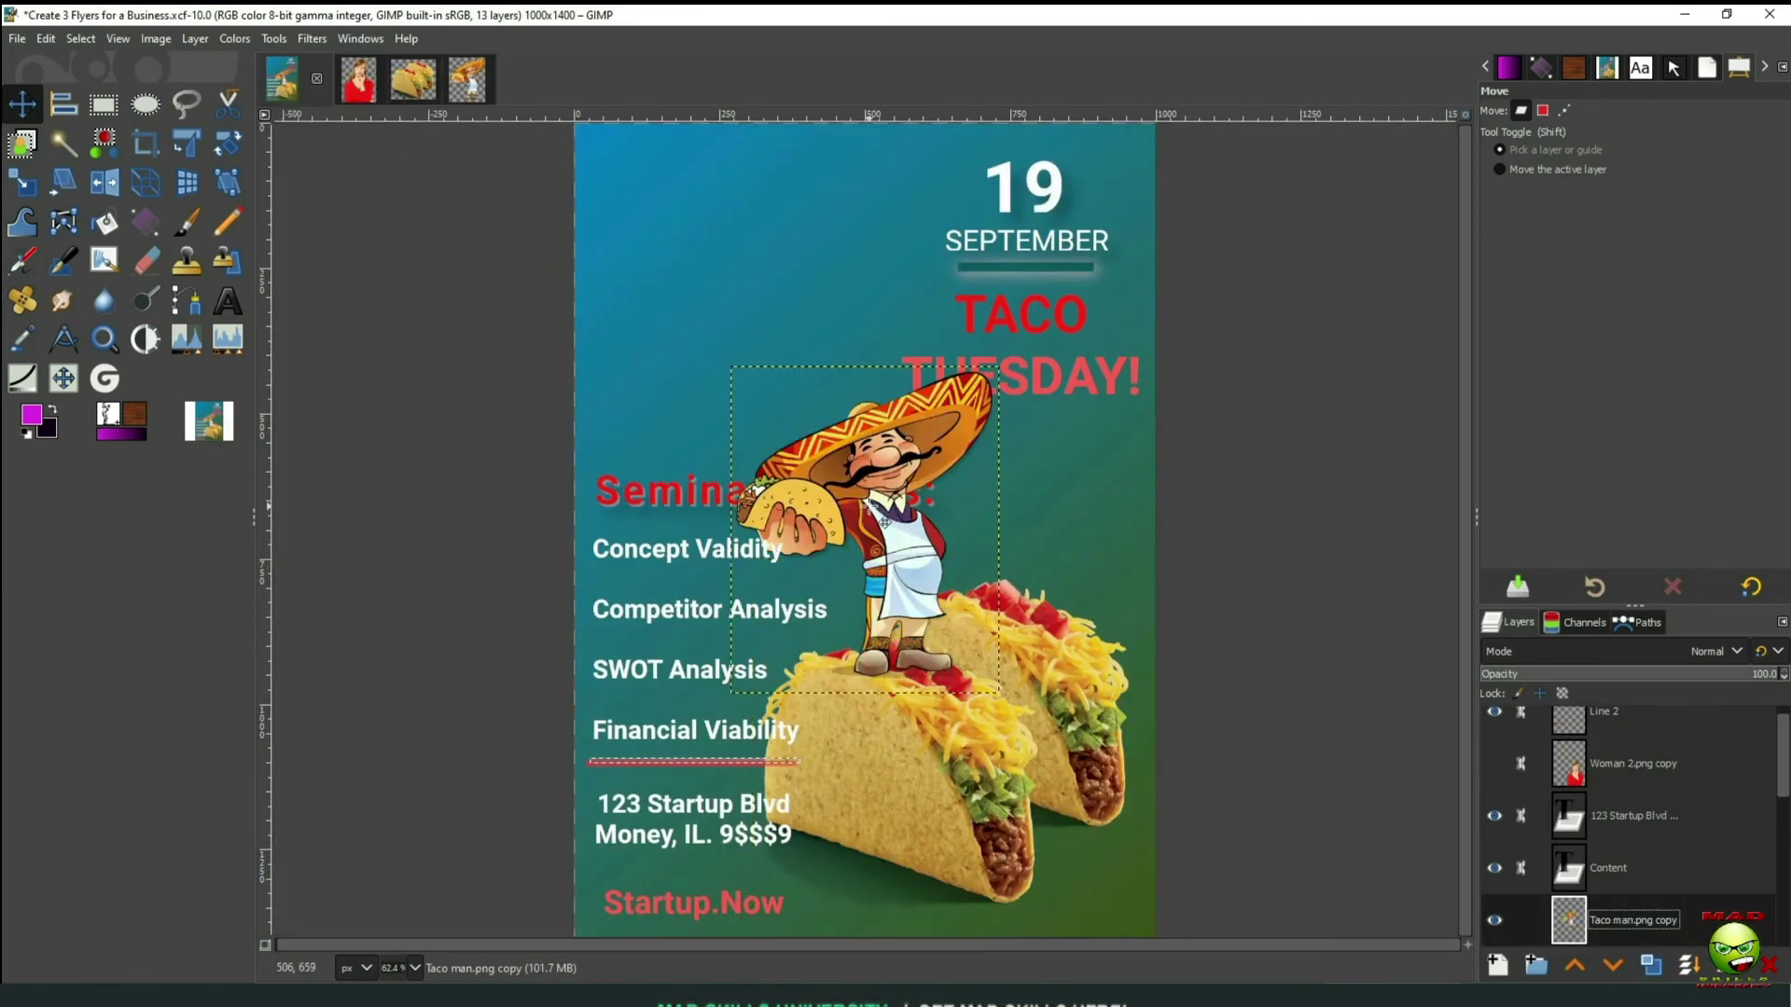
pyautogui.click(921, 515)
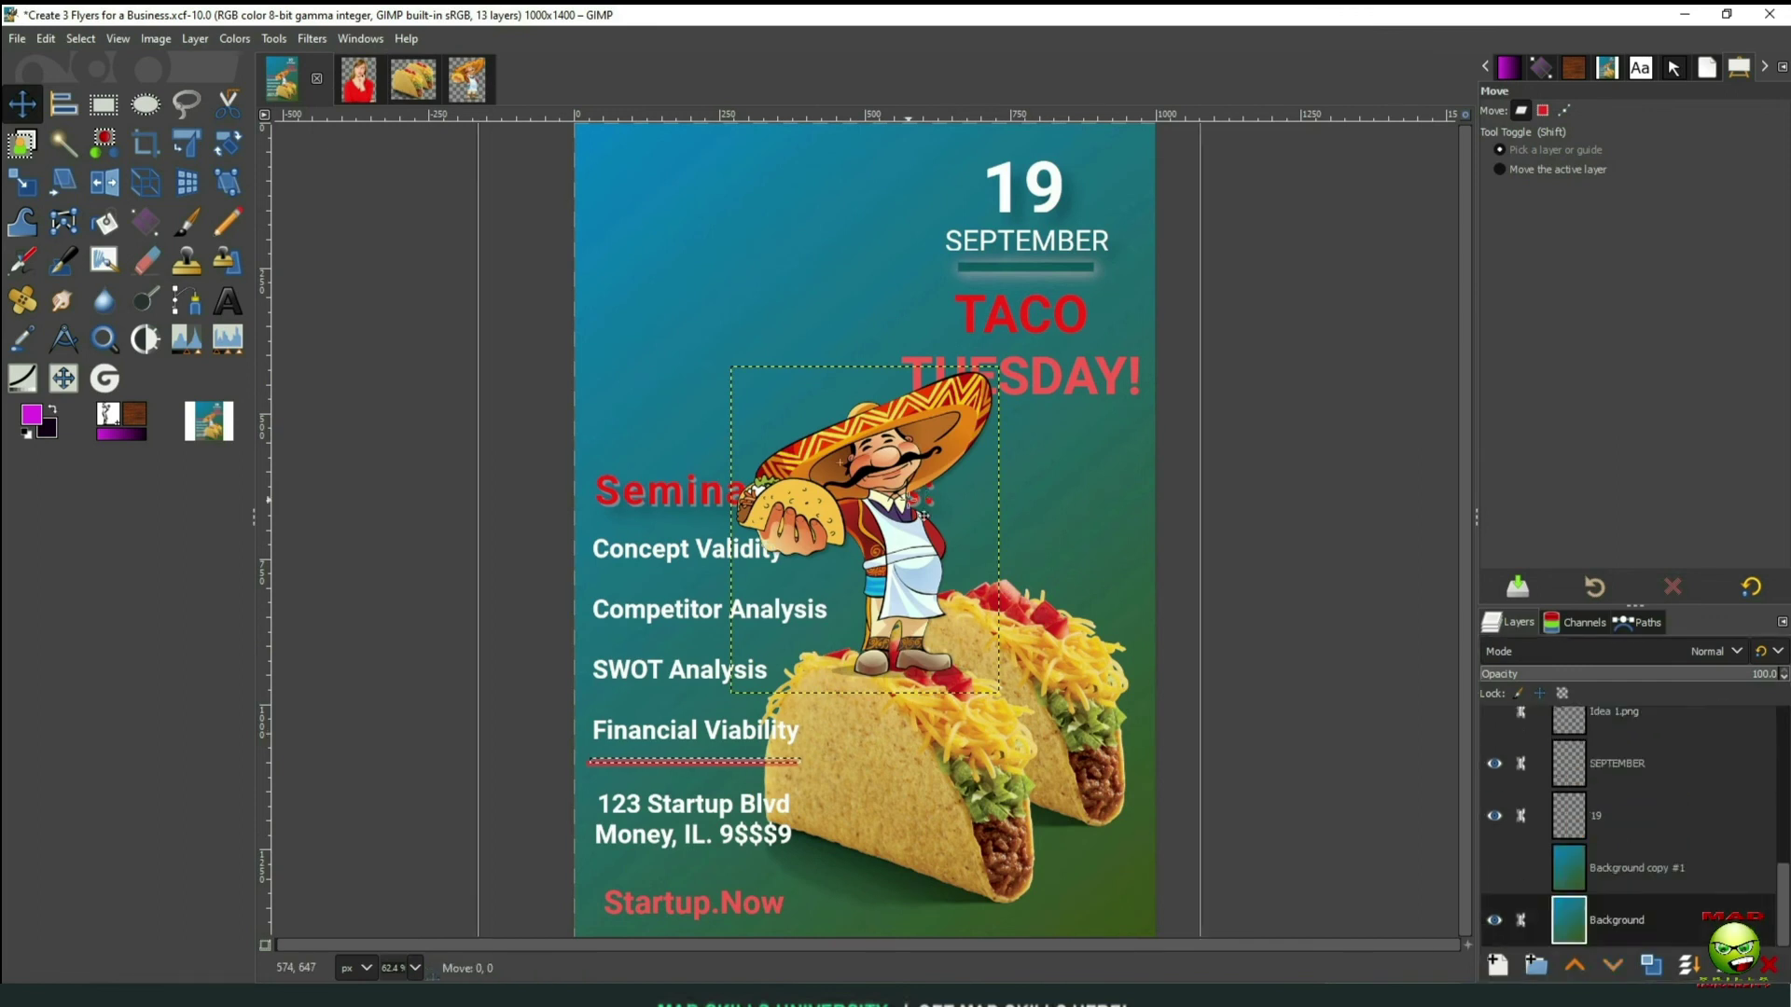
pyautogui.moveTo(902, 541); pyautogui.dragTo(758, 285)
pyautogui.click(991, 328)
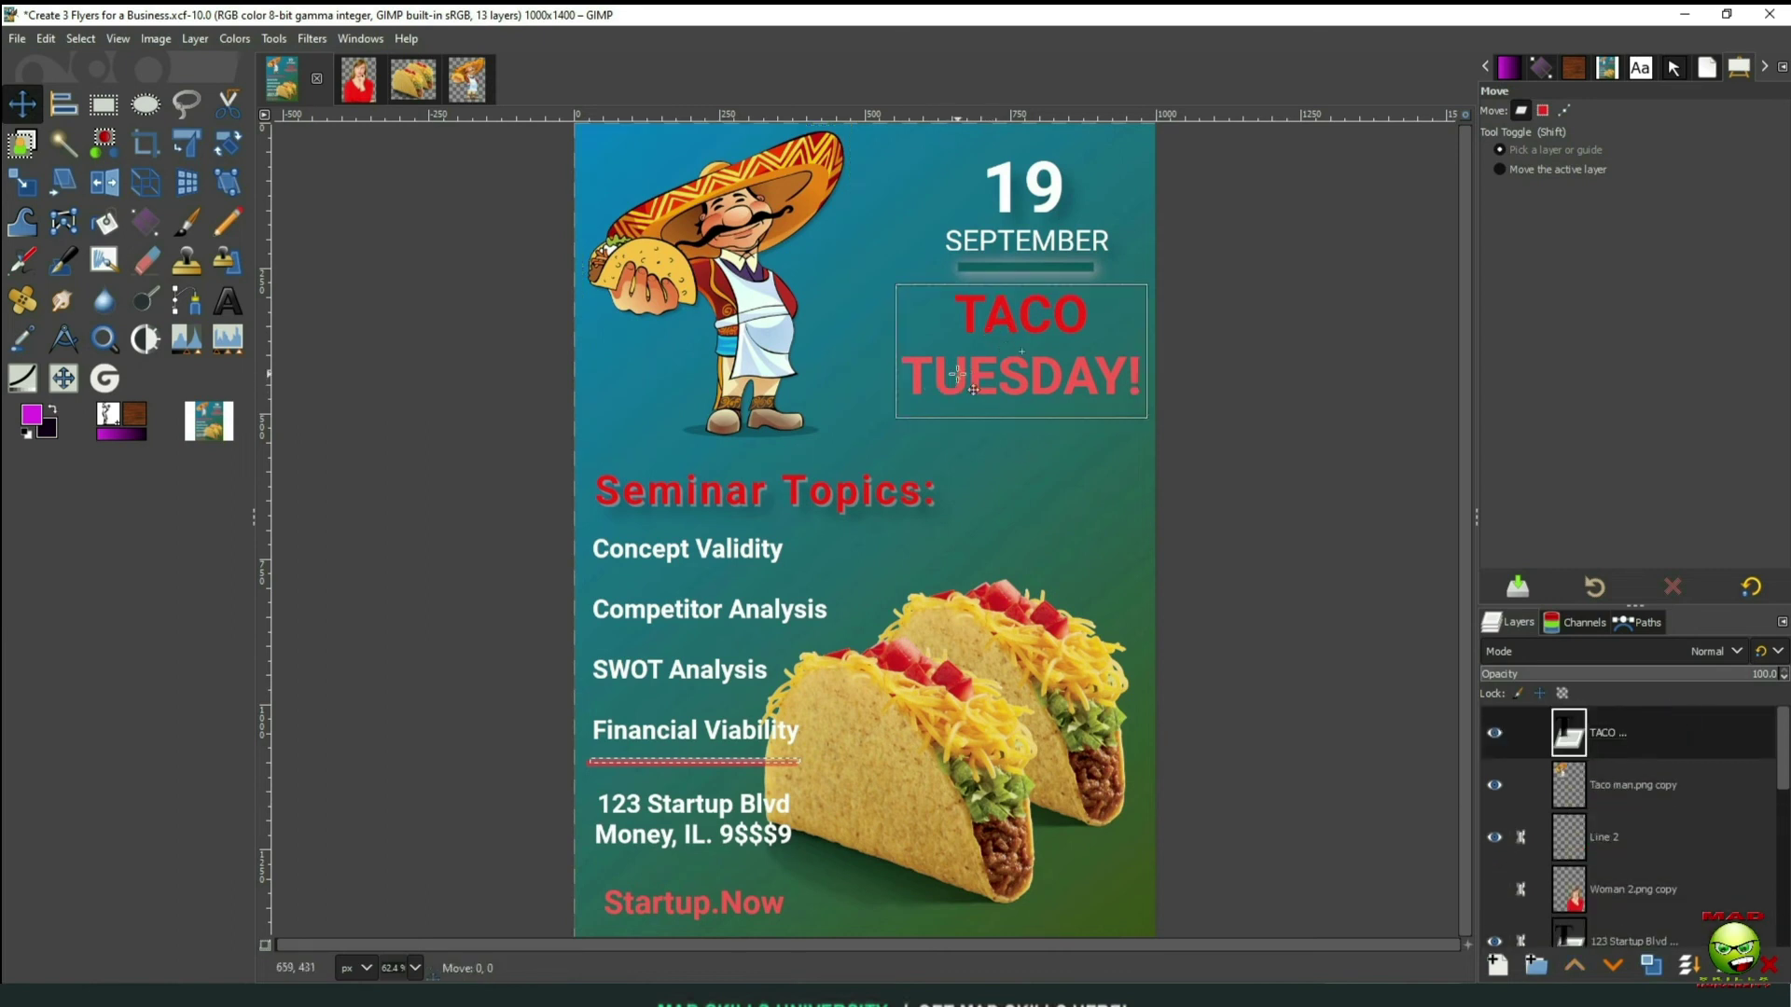
pyautogui.moveTo(958, 374); pyautogui.dragTo(929, 374)
# Set the TACO TUESDAY! heading to size 100 and widen its box to fit two lines
pyautogui.press('t')
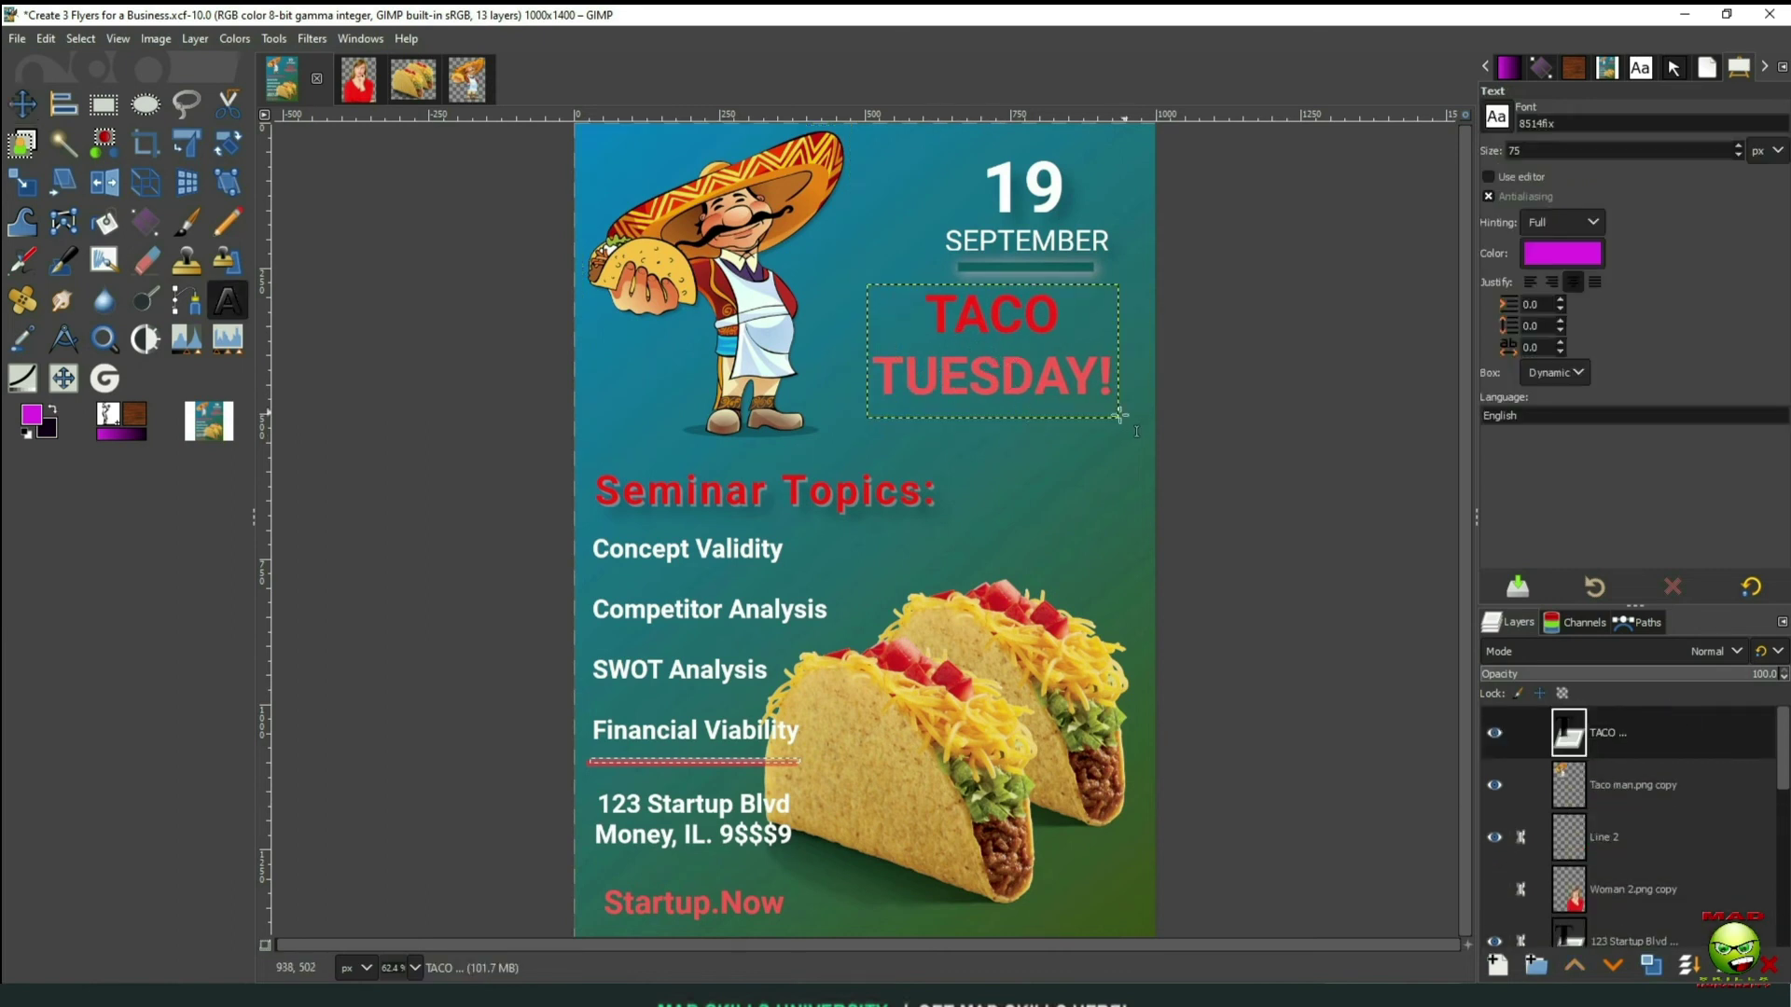
pyautogui.click(925, 319)
pyautogui.write('10')
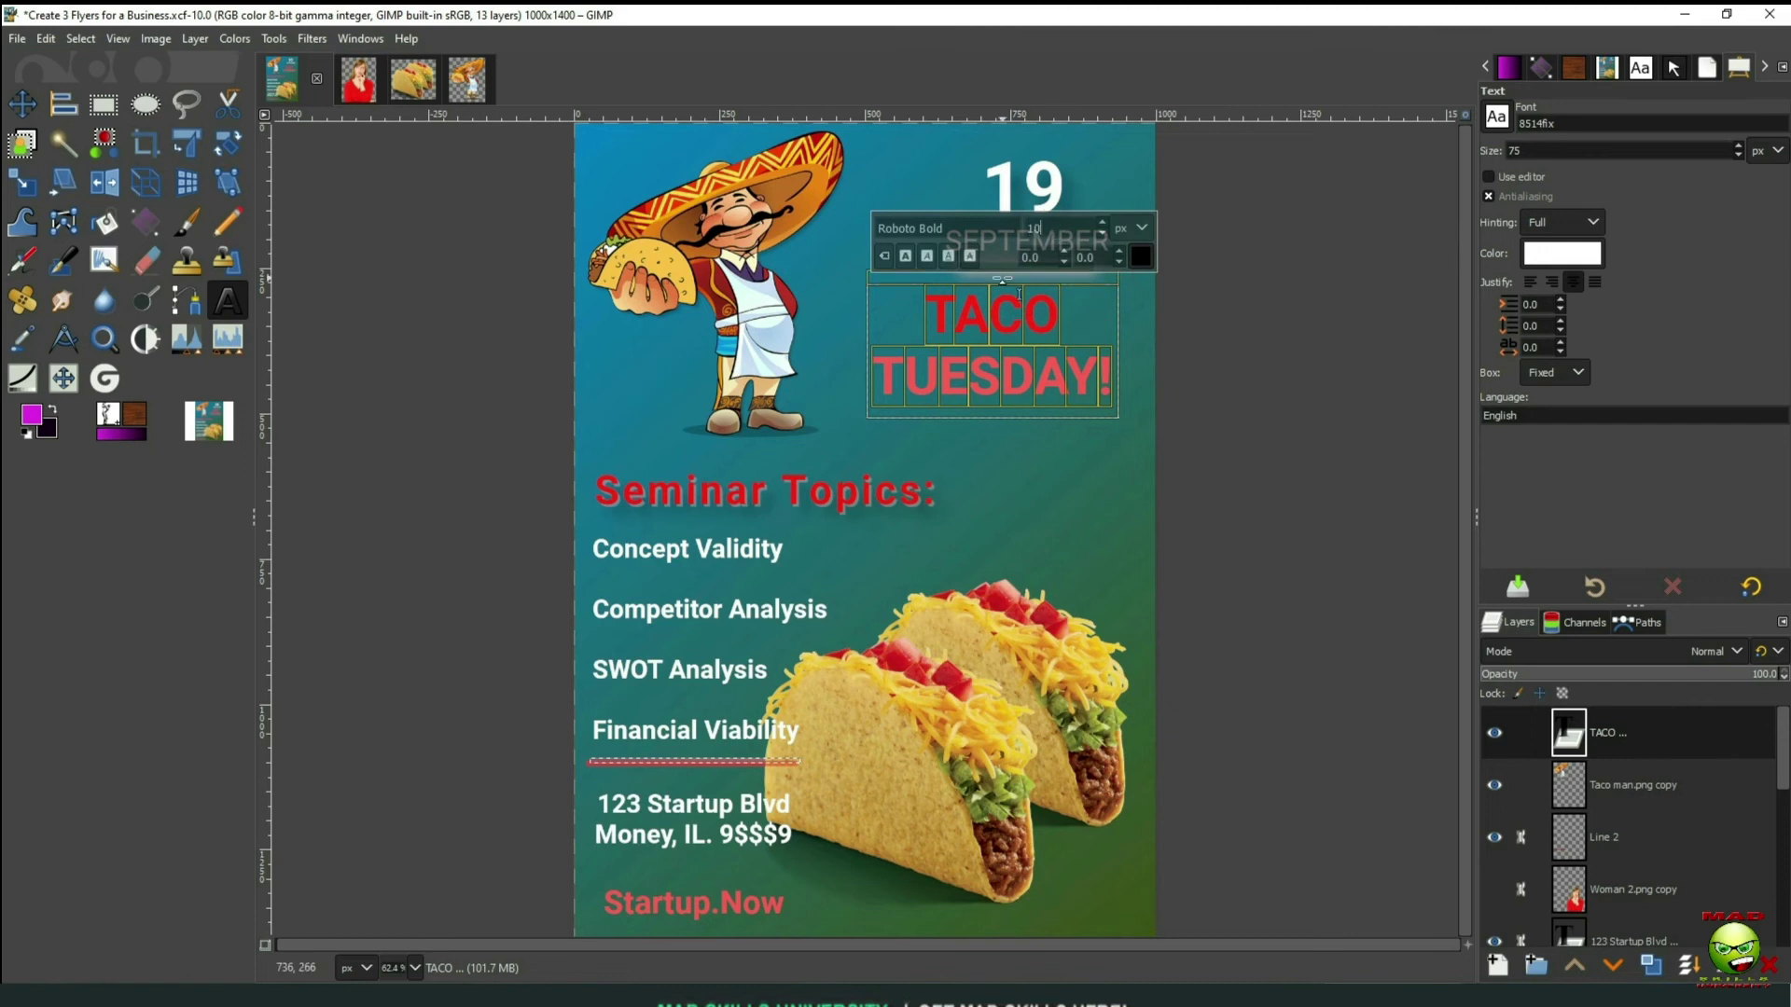
pyautogui.write('0')
pyautogui.press('Return')
pyautogui.moveTo(867, 420); pyautogui.dragTo(836, 424)
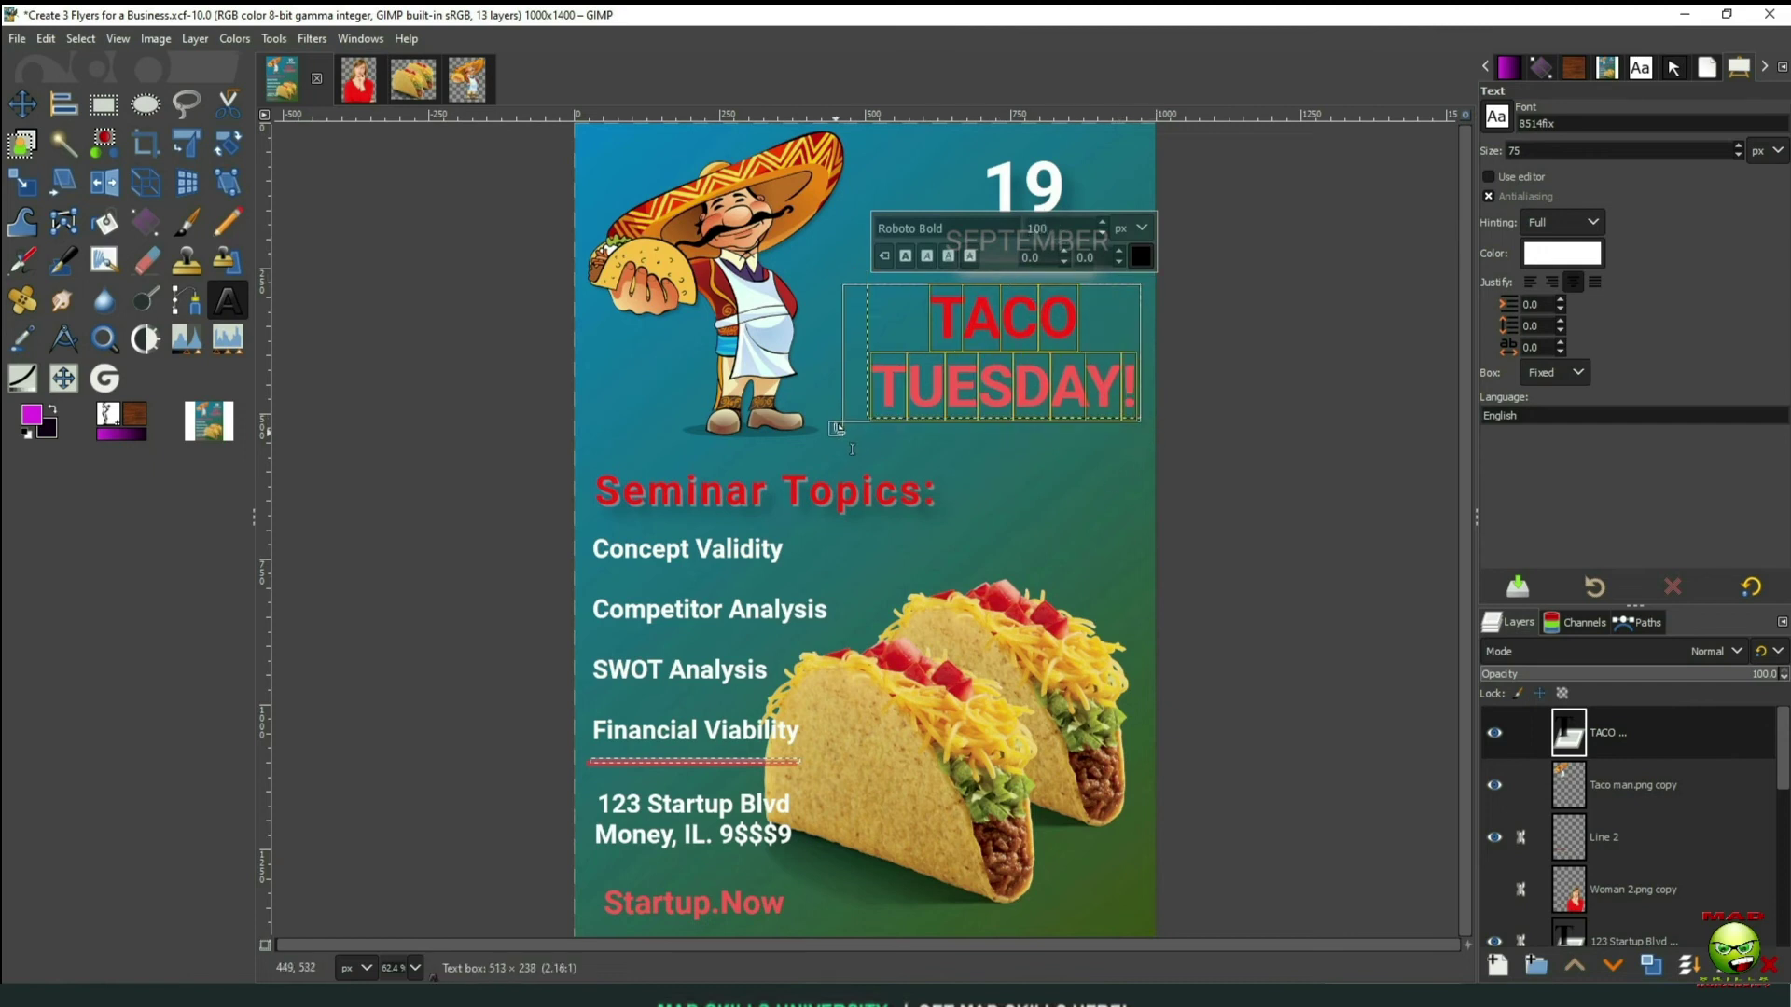
# Colour the word TACO with the sombrero's yellow, shifted toward golden orange
pyautogui.moveTo(1071, 322); pyautogui.dragTo(881, 333)
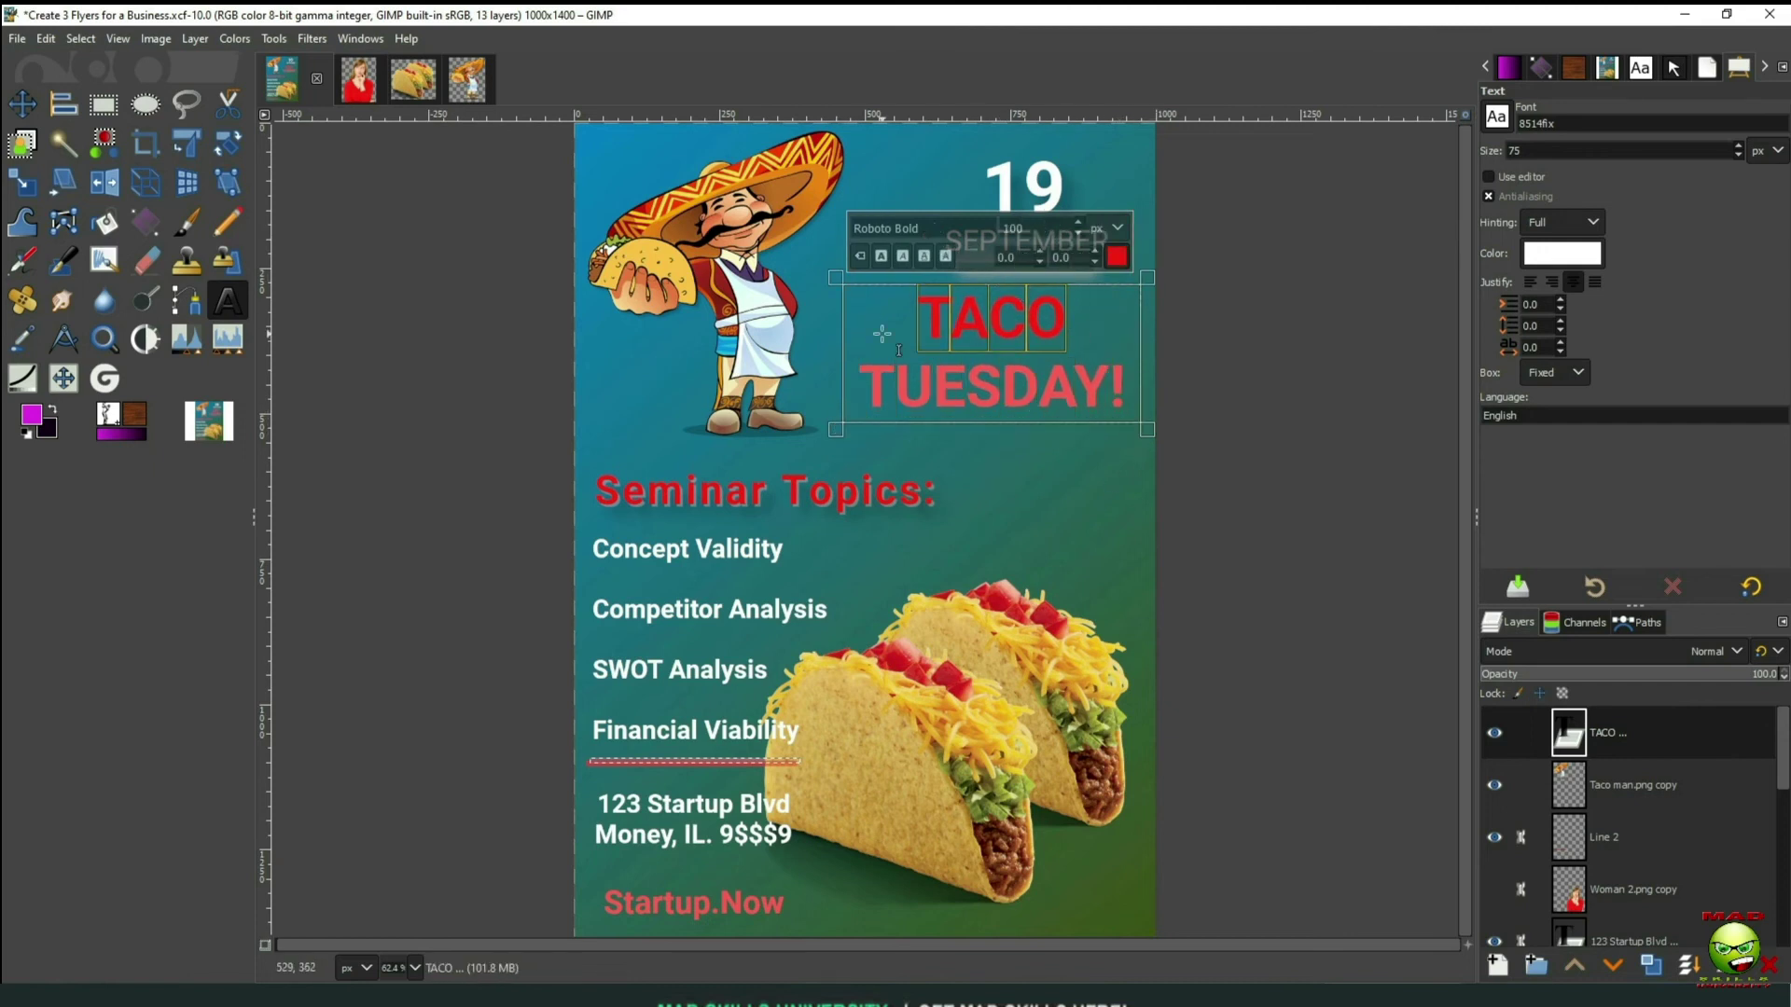
pyautogui.click(1118, 257)
pyautogui.click(1258, 420)
pyautogui.click(1117, 258)
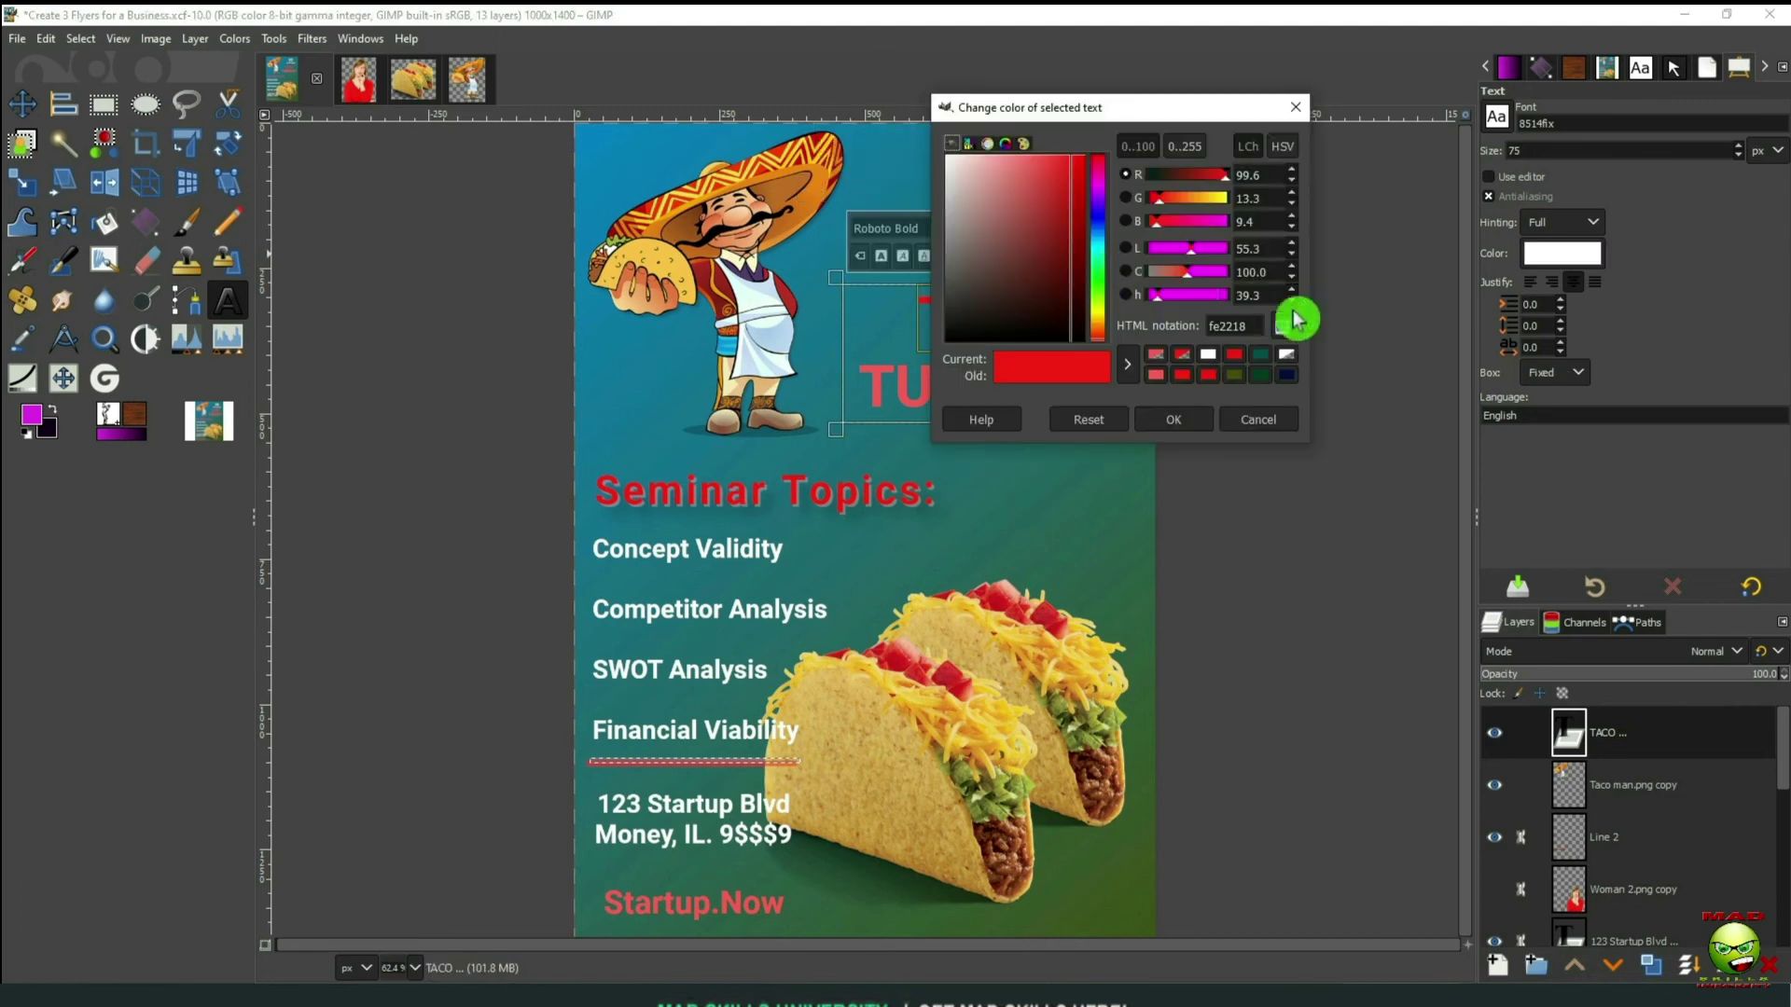
pyautogui.click(743, 173)
pyautogui.click(1174, 420)
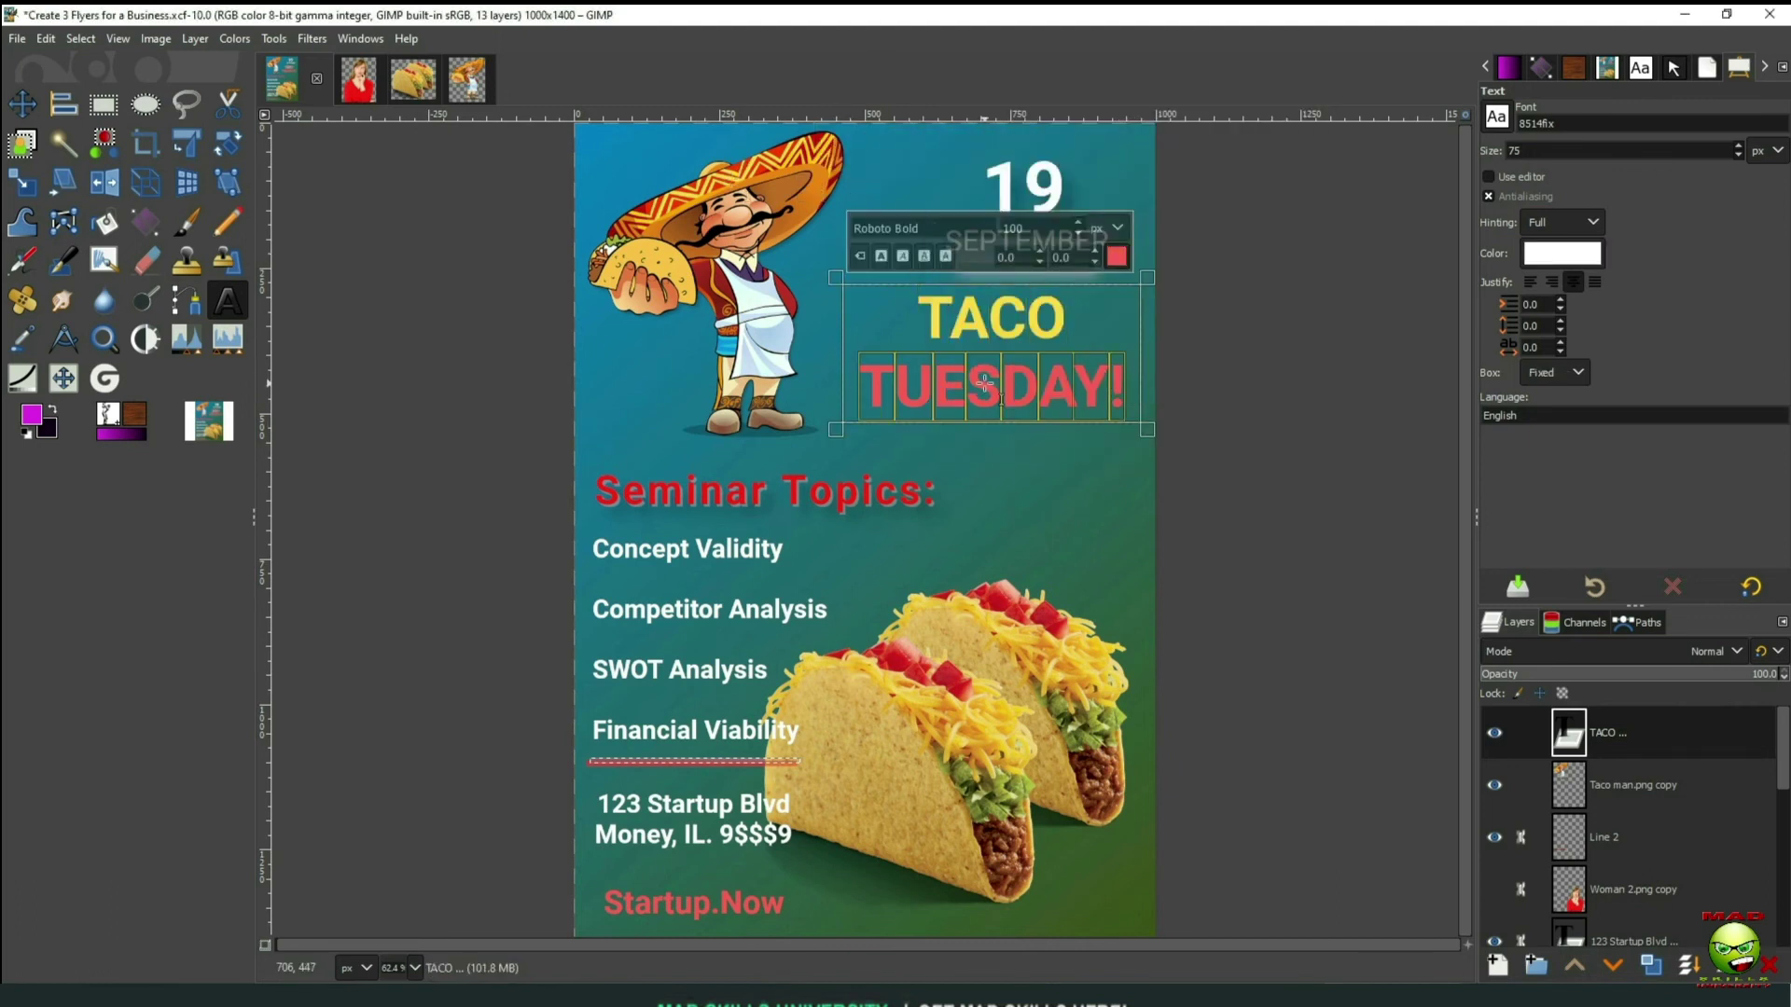
pyautogui.click(1118, 258)
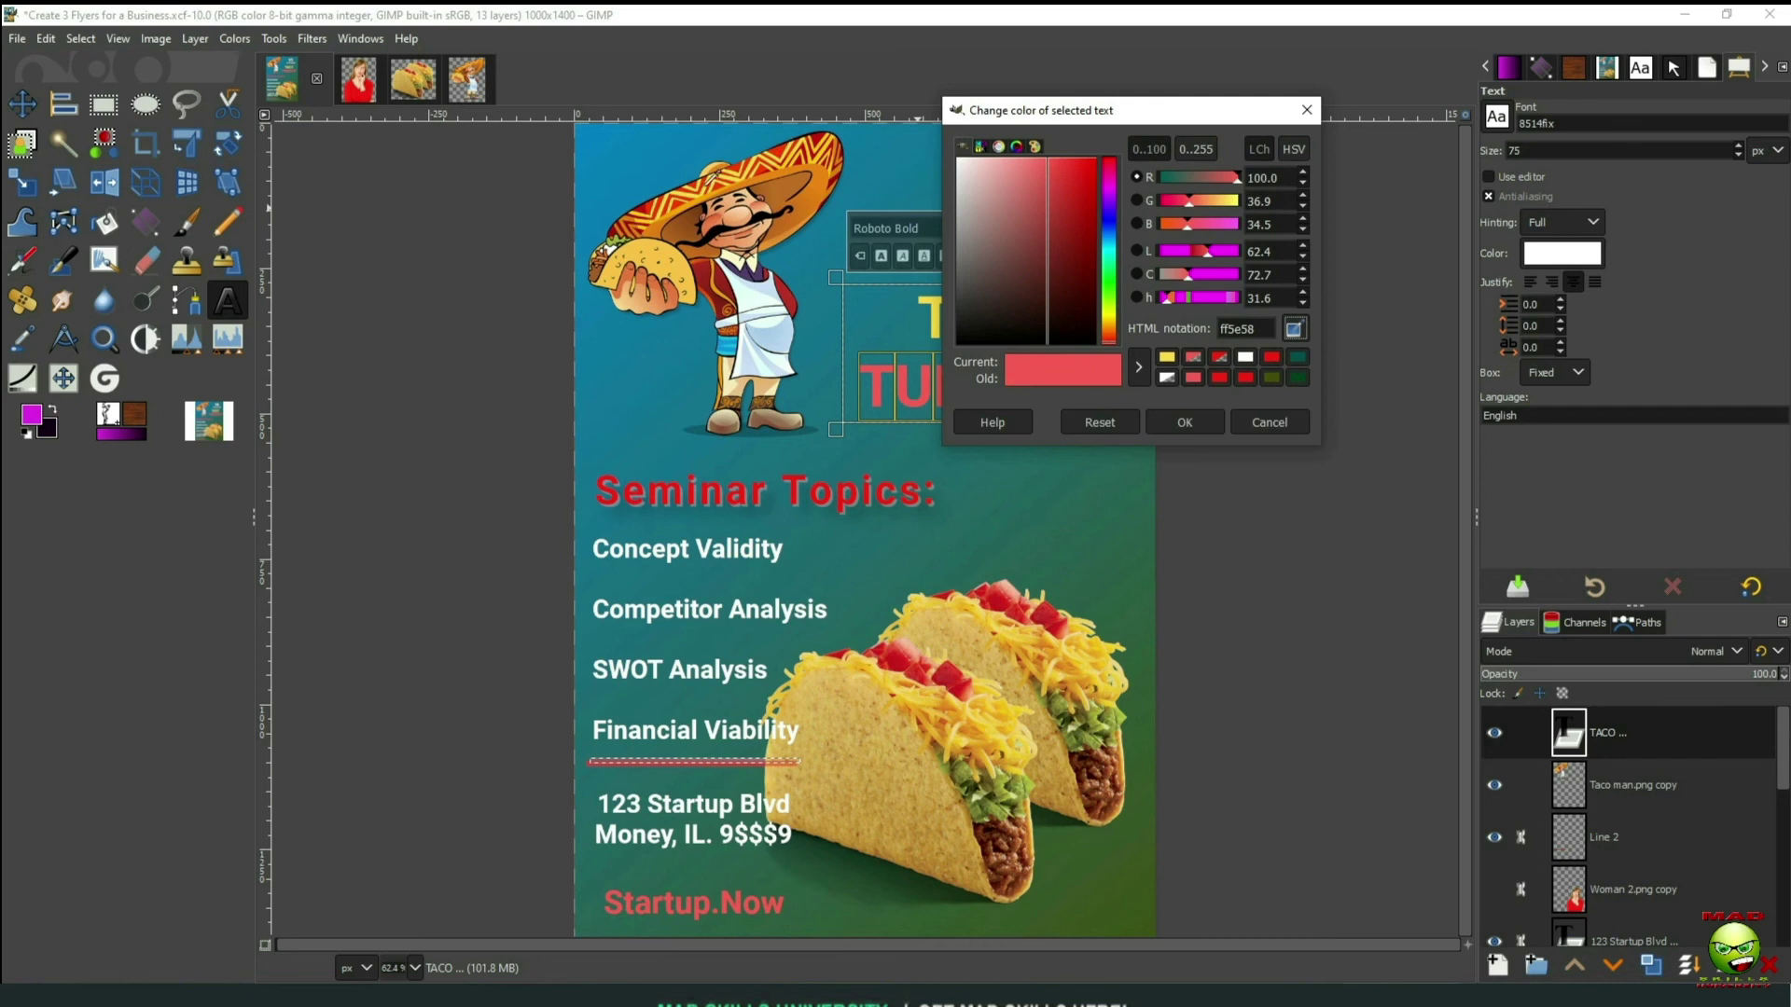
pyautogui.click(714, 178)
pyautogui.click(1177, 422)
pyautogui.click(1110, 264)
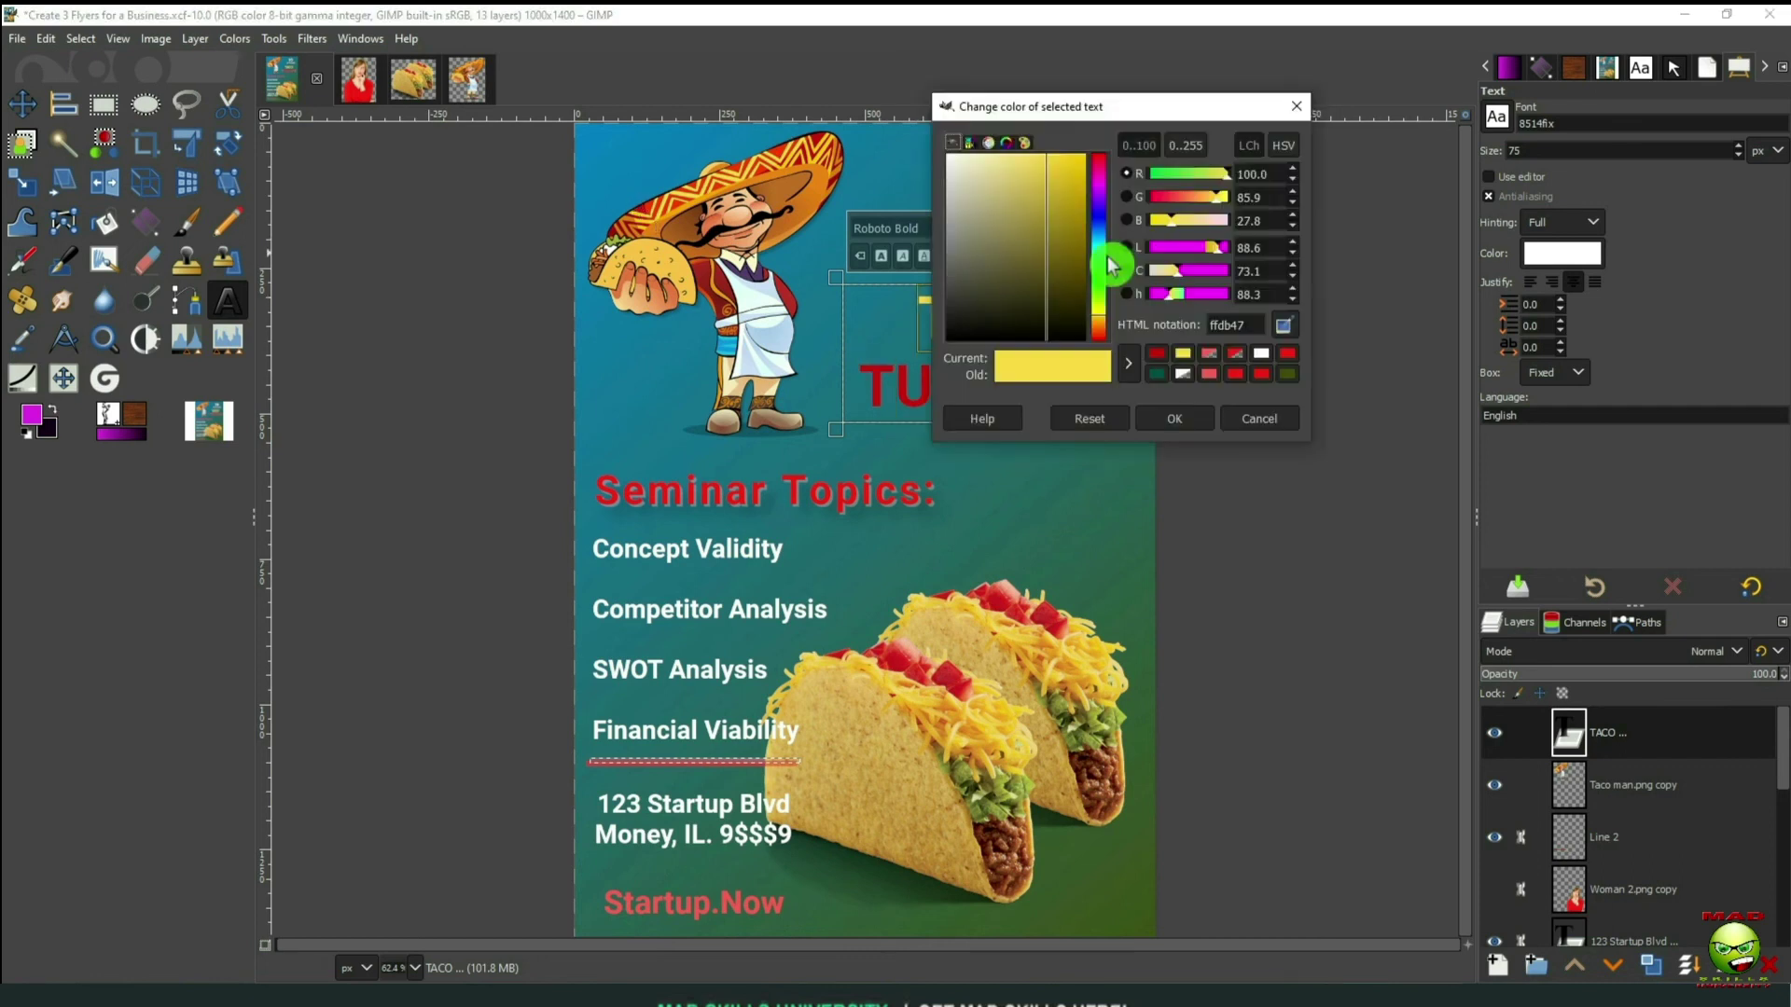
pyautogui.moveTo(1215, 198)
pyautogui.mouseDown()
pyautogui.moveTo(1194, 198)
pyautogui.moveTo(1220, 198)
pyautogui.mouseUp()
pyautogui.click(1197, 422)
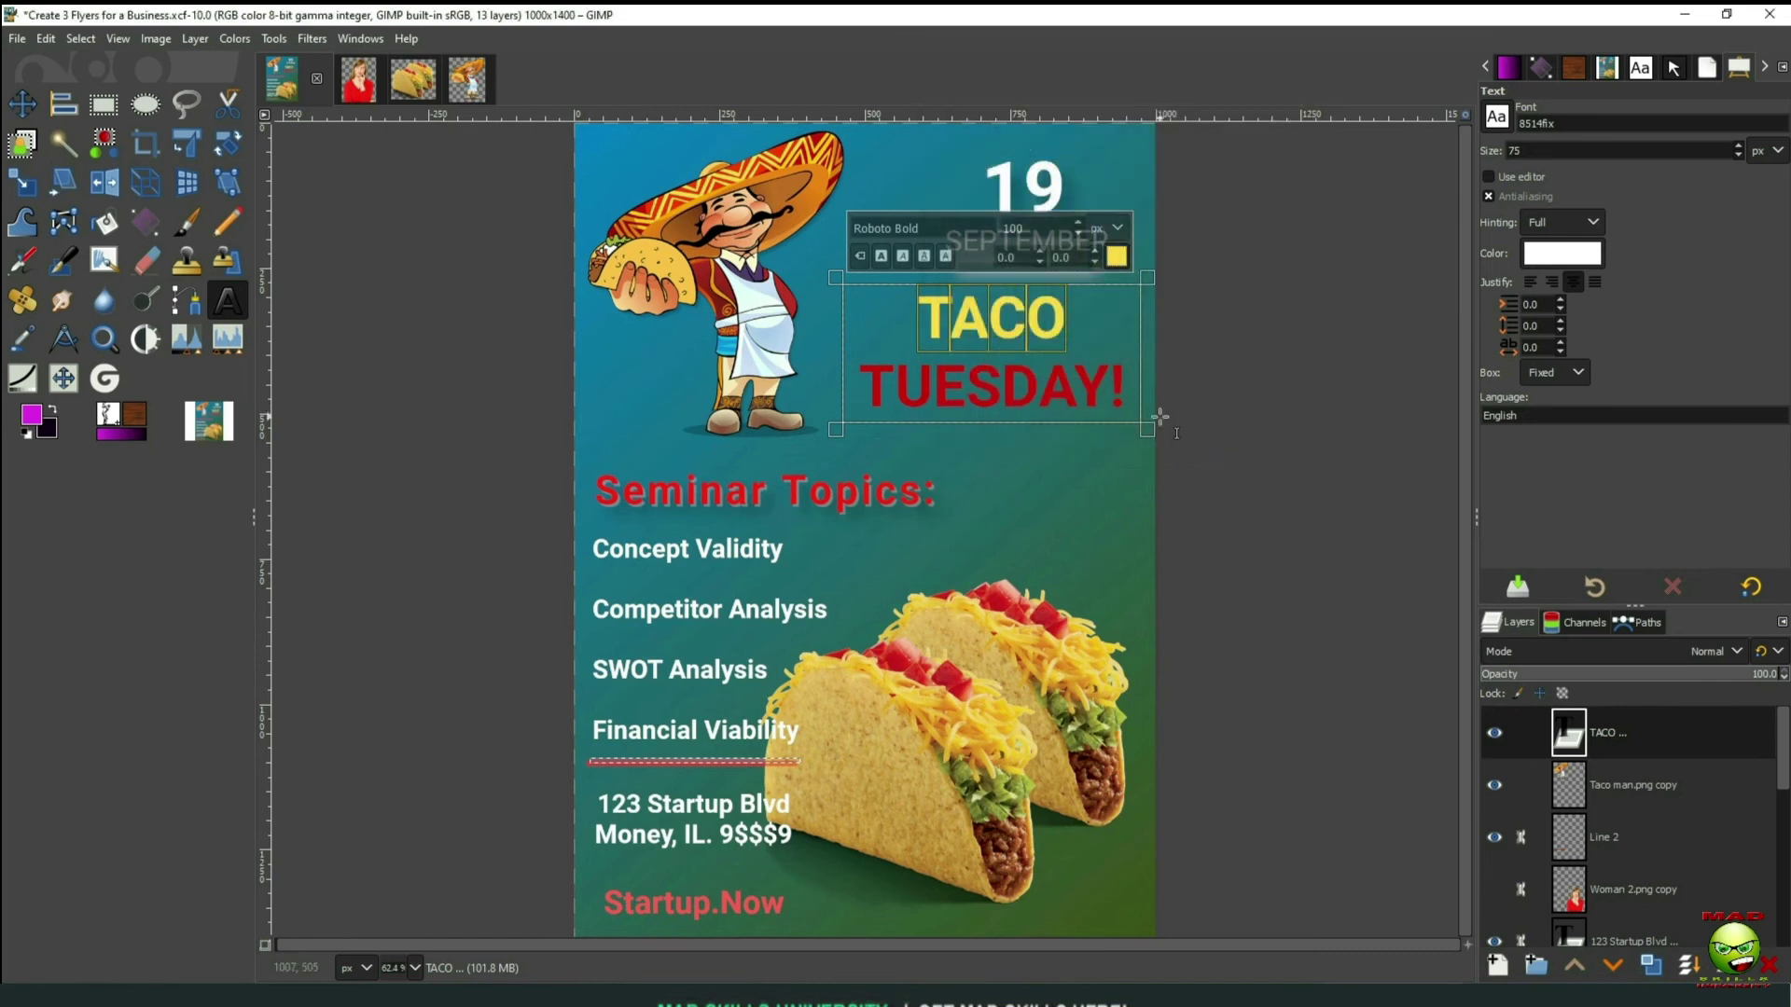
pyautogui.click(1122, 263)
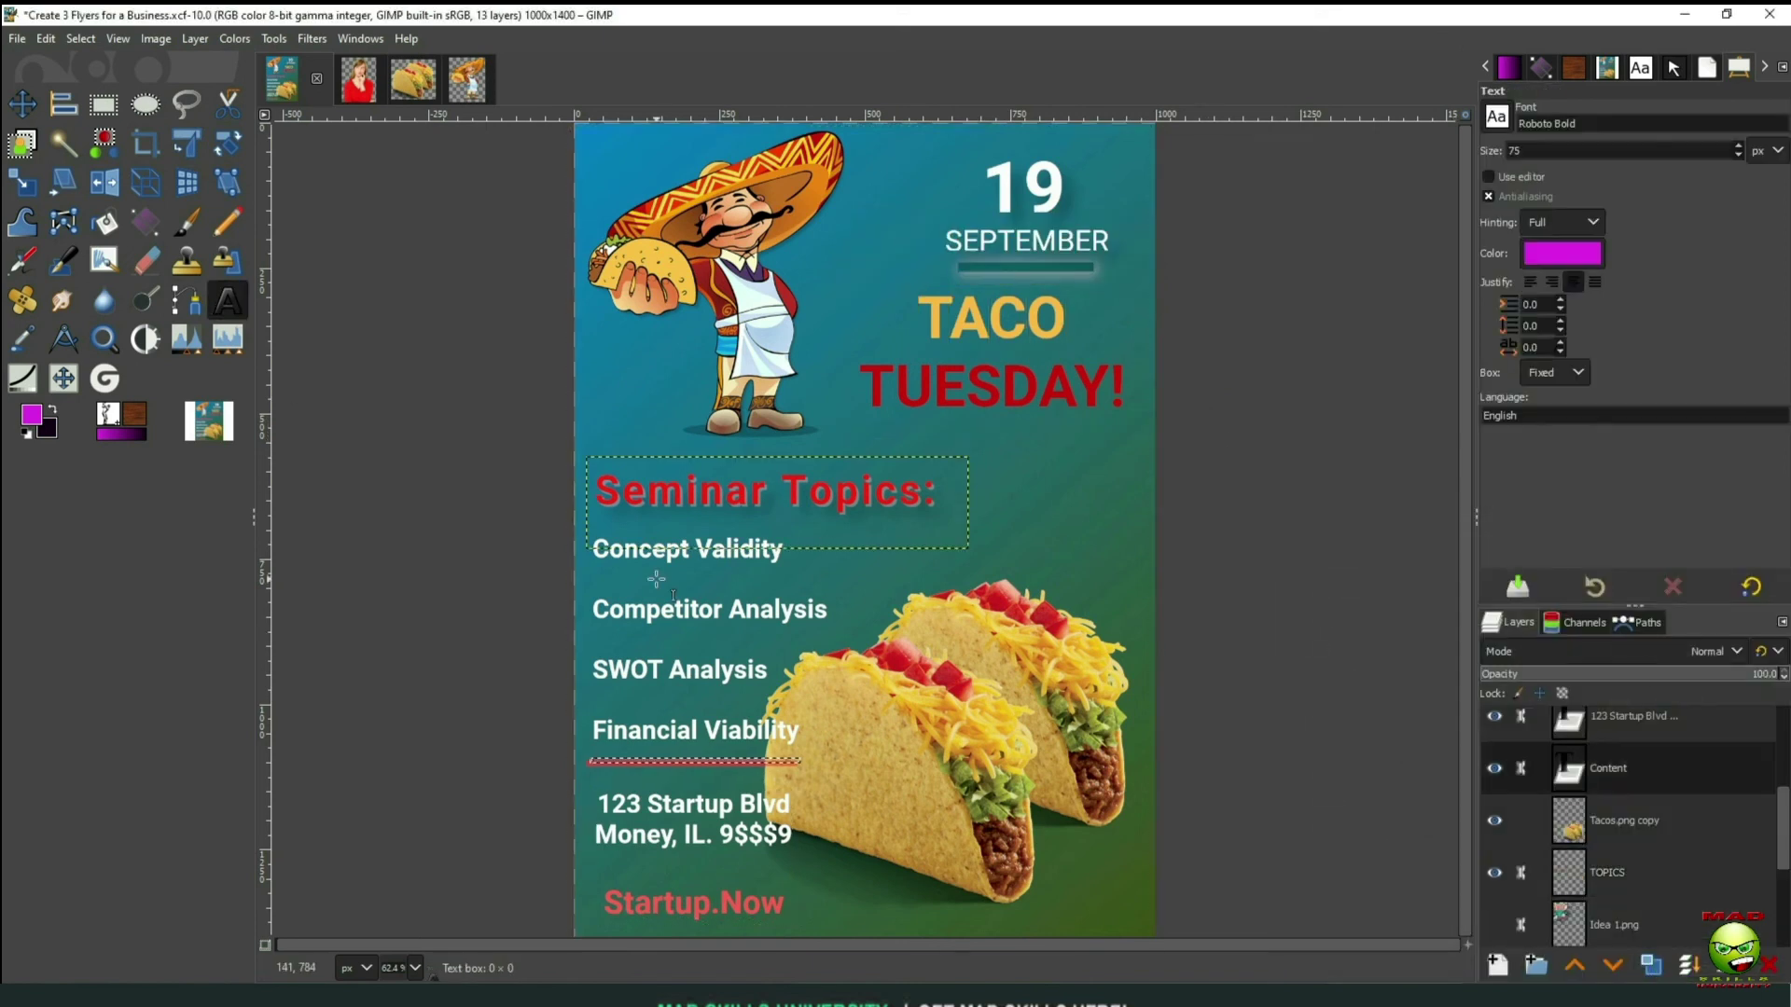
# Type 'Buy 3 get' into the topics list and replace SEPTEMBER with the business phone number
pyautogui.click(693, 610)
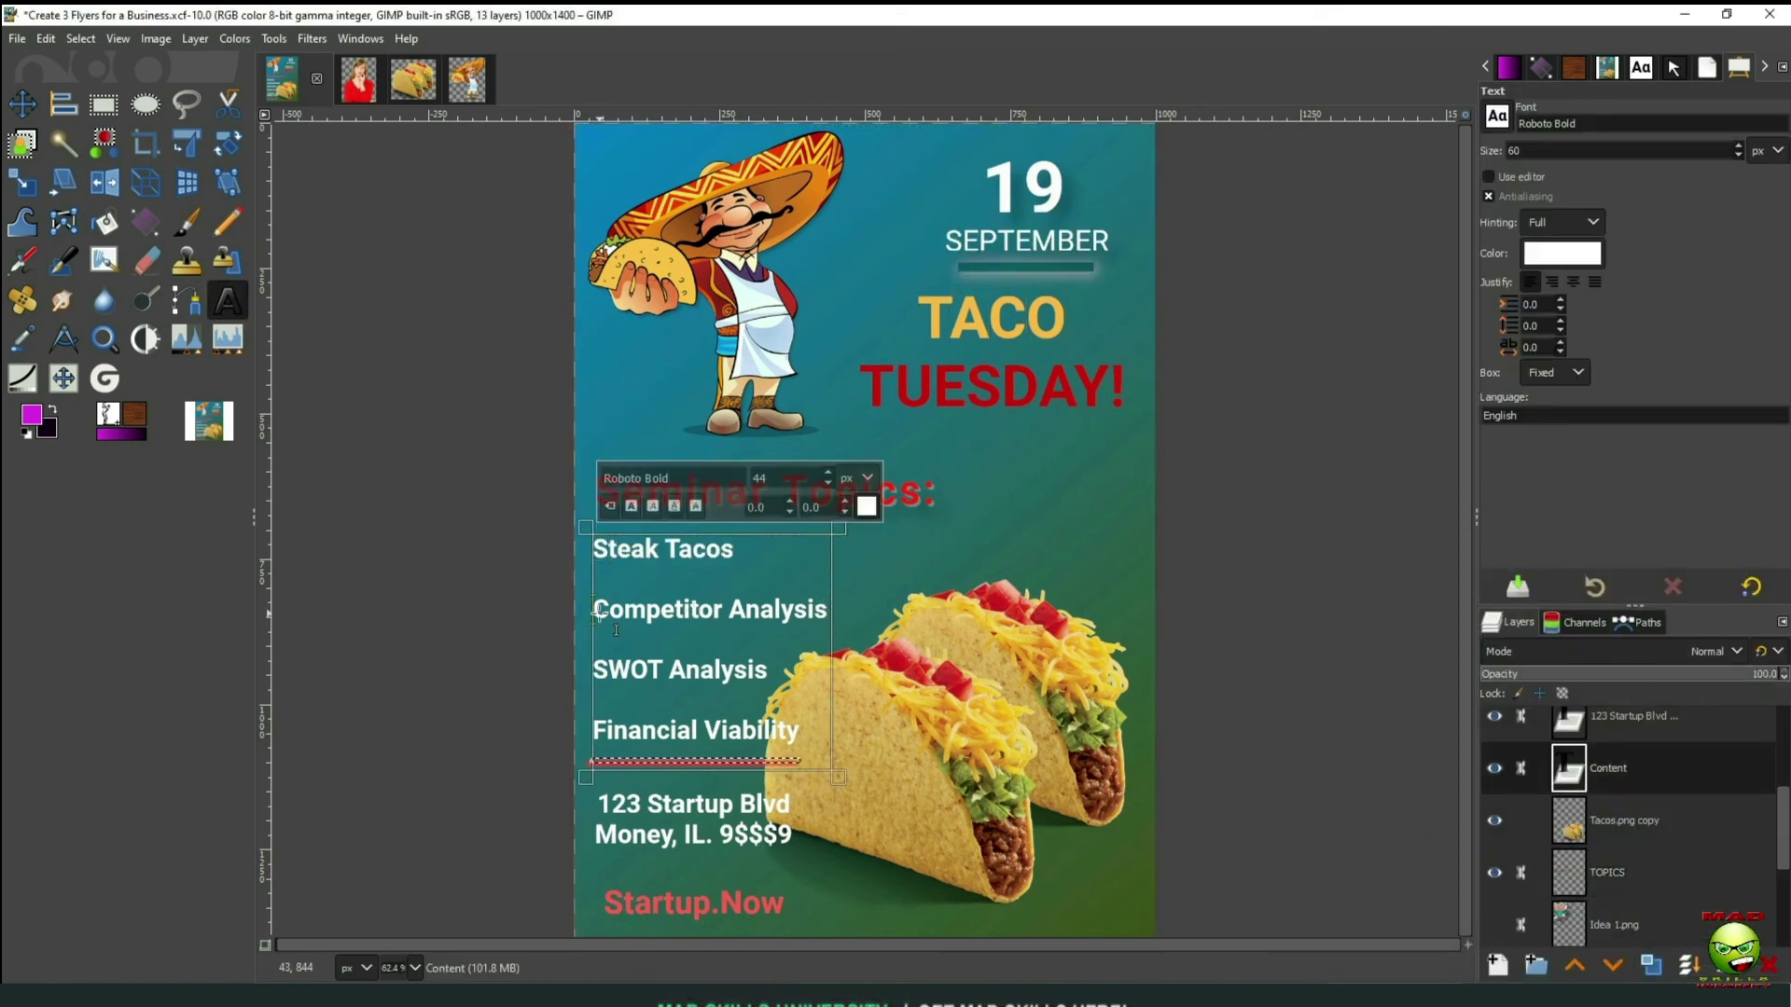
pyautogui.write('Buy 3 get 1 Free!')
pyautogui.click(1101, 236)
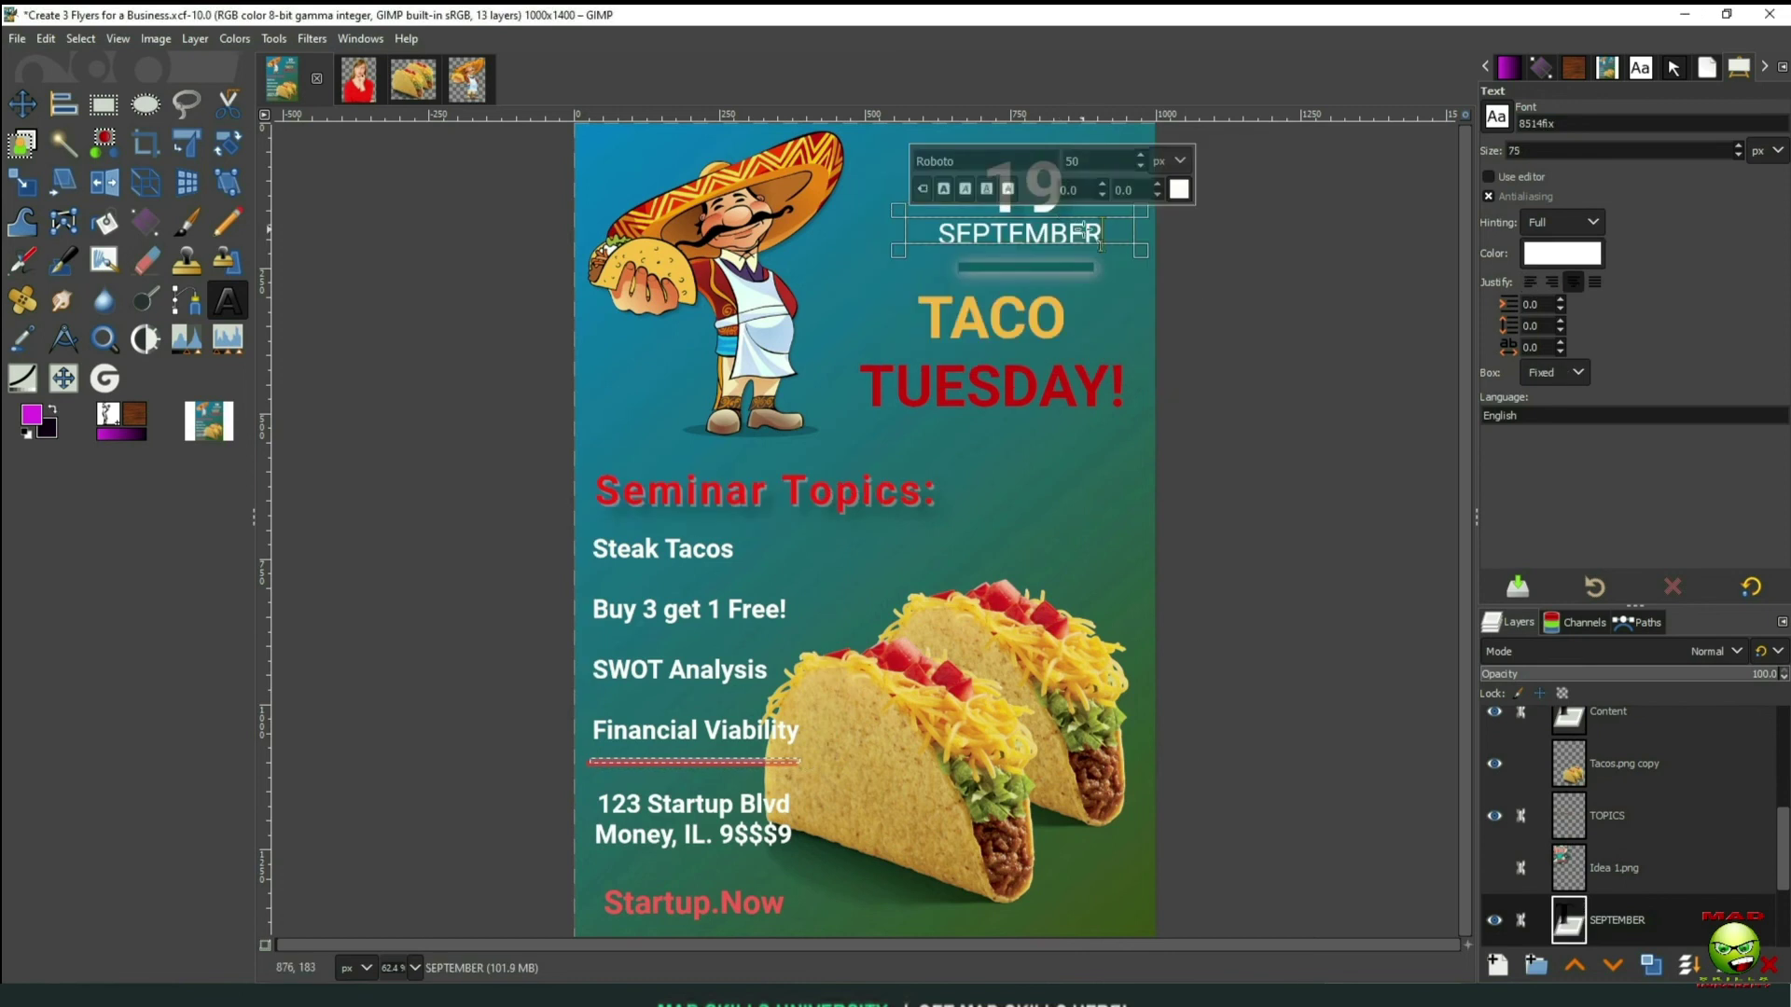
pyautogui.write('773-555-2322')
pyautogui.click(958, 180)
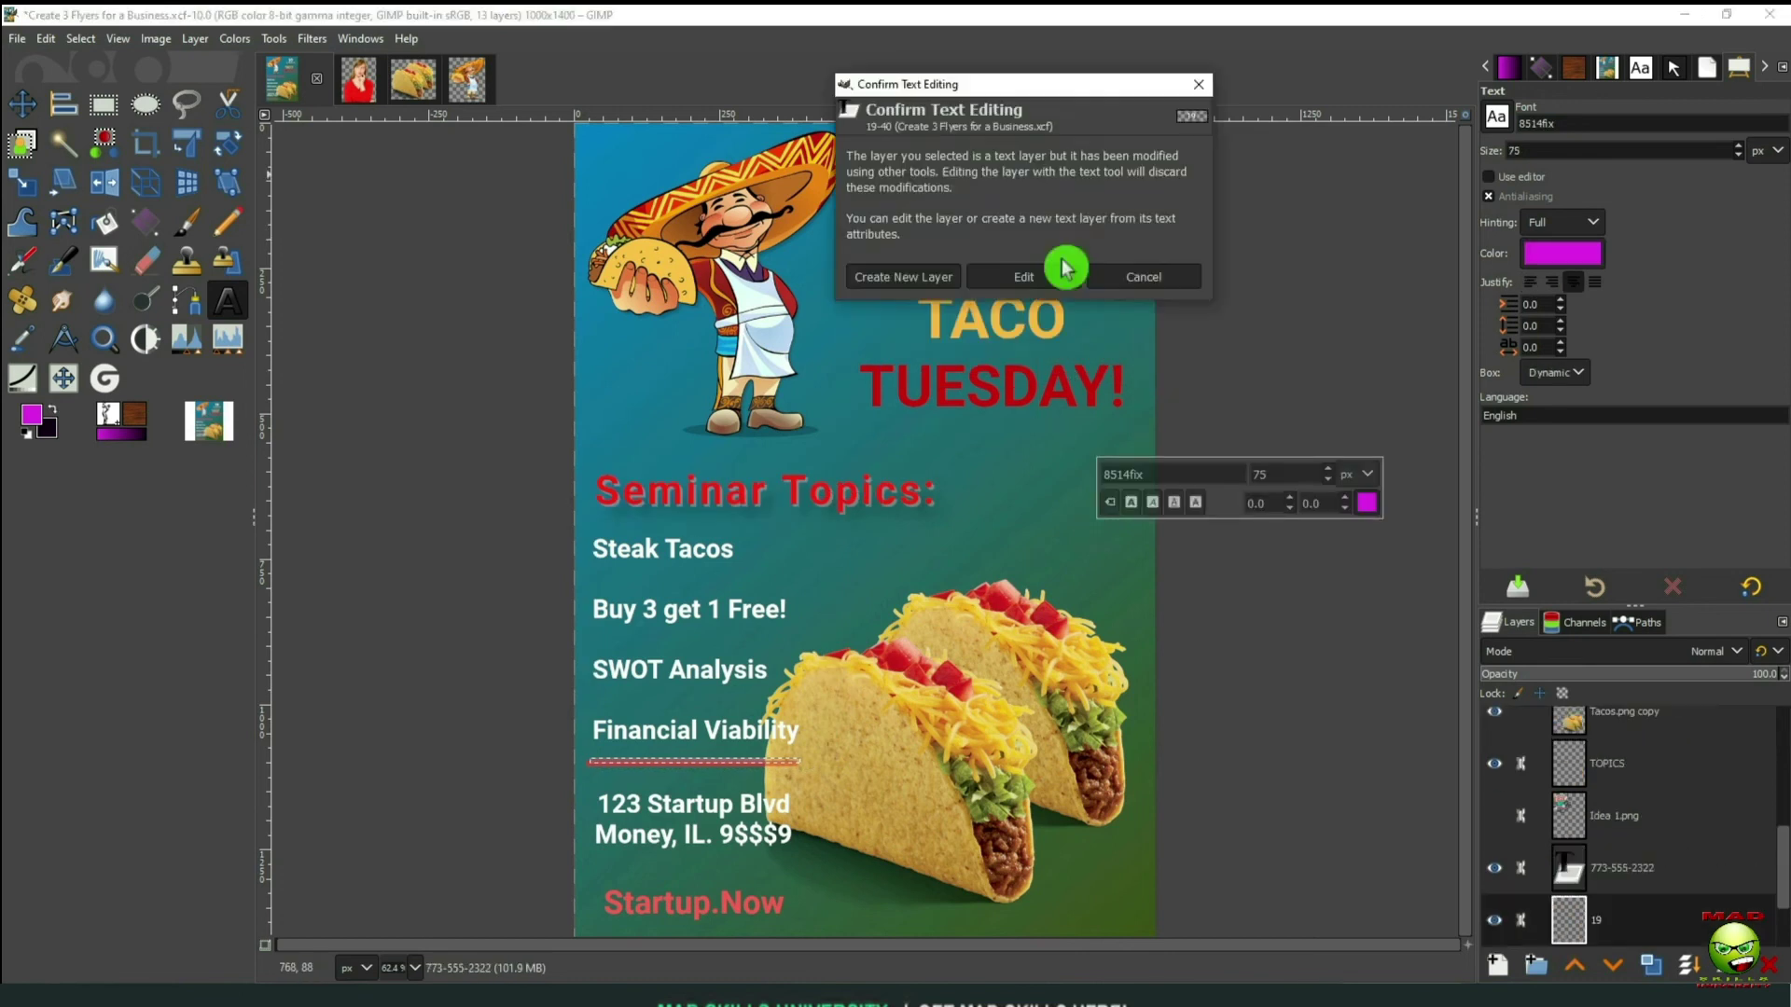
# Change the top heading to TACOS, keep its colour, and hide the taco man illustration
pyautogui.click(1063, 268)
pyautogui.write('OS')
pyautogui.click(1563, 253)
pyautogui.click(1686, 410)
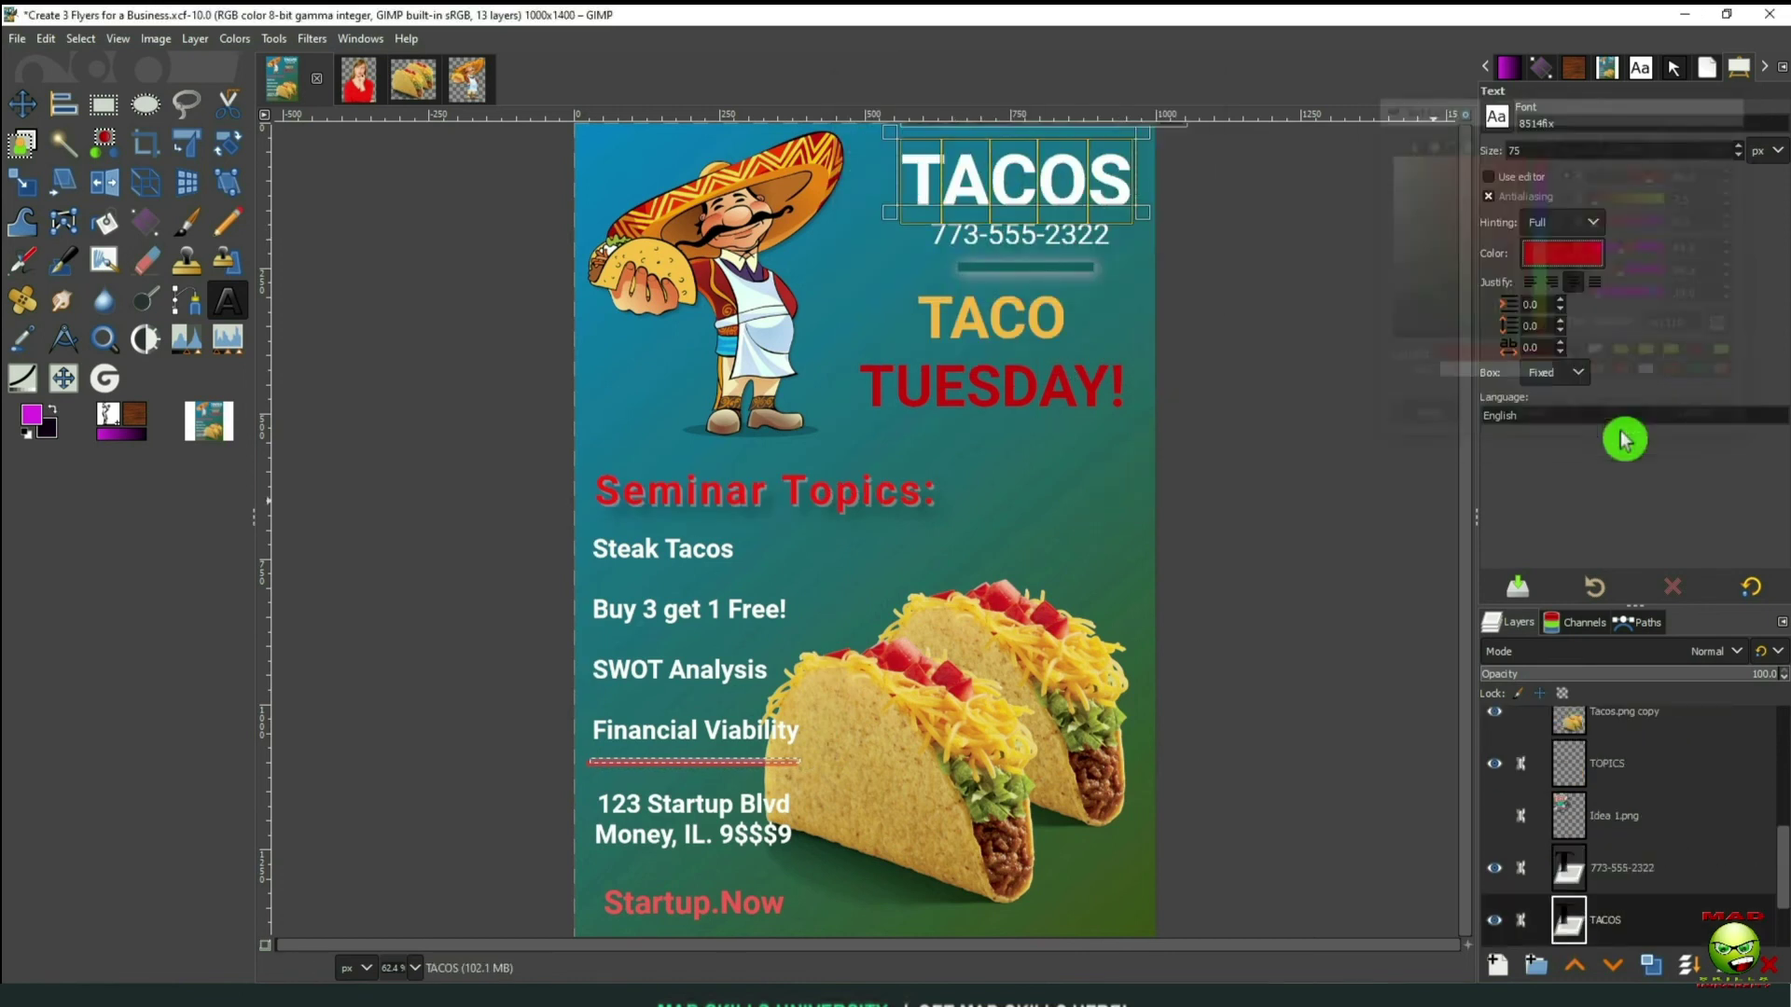
pyautogui.scroll(1, 1781, 763)
pyautogui.click(1498, 786)
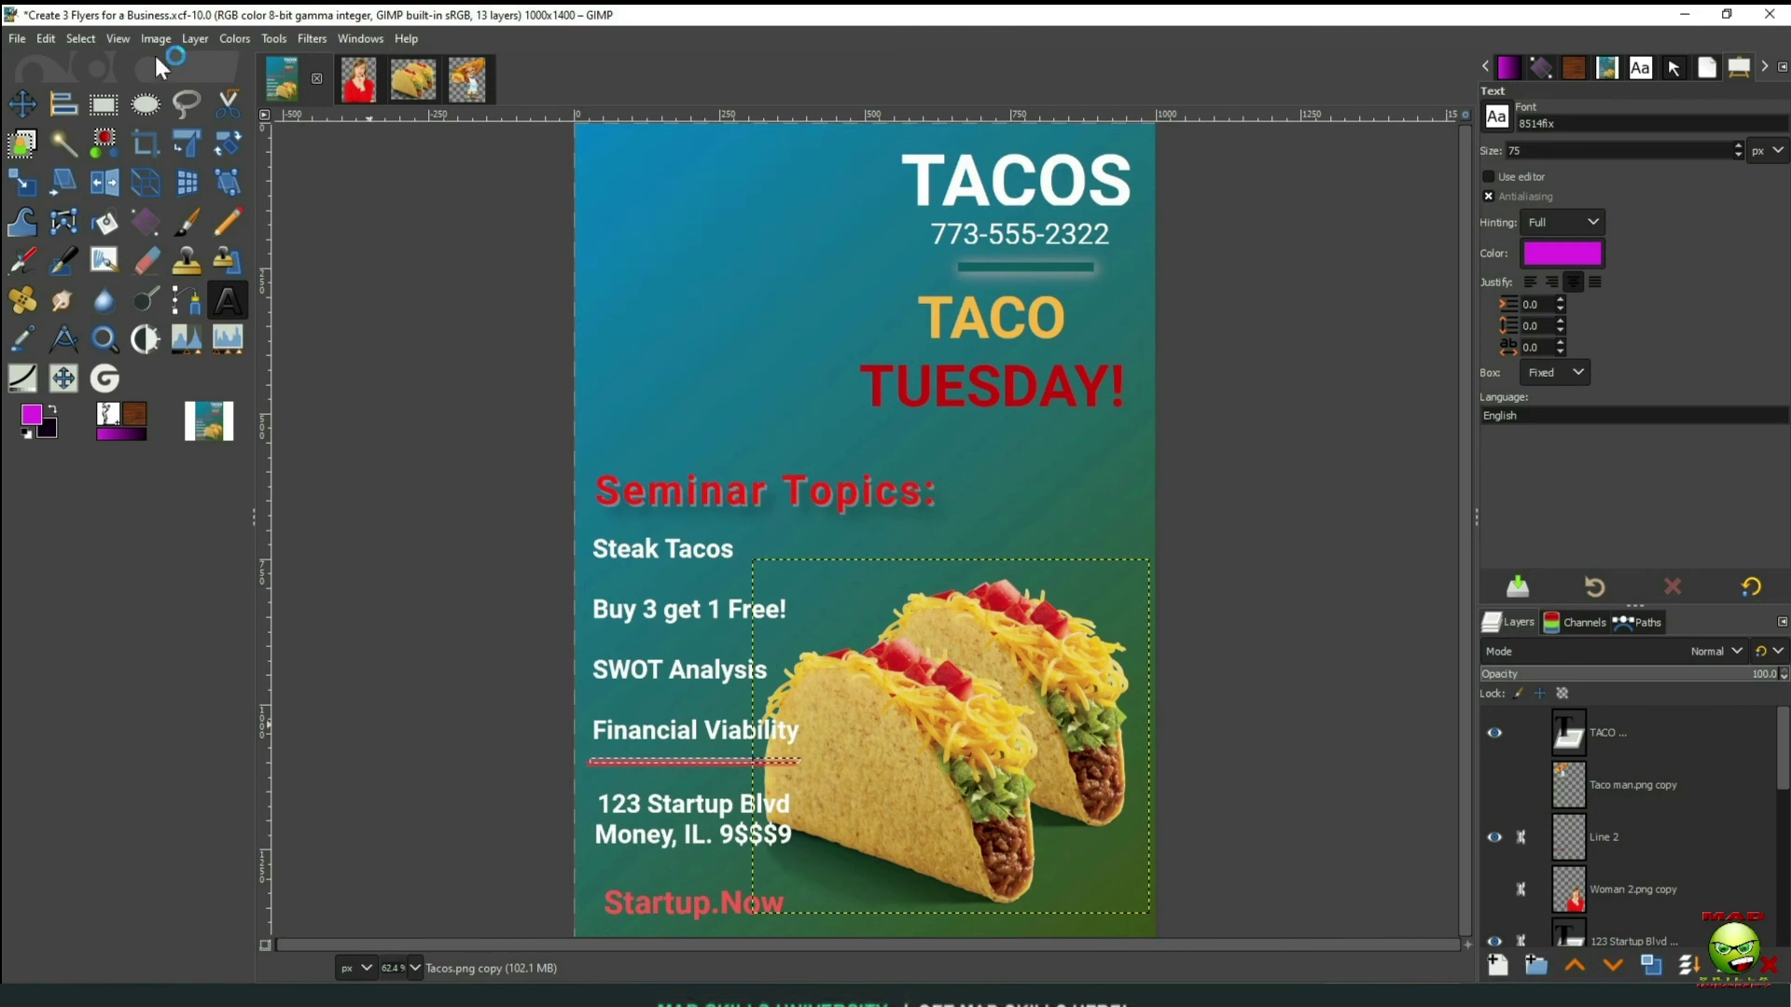
# Add the women collage to the flyer, raise its layer, and move it top-left
pyautogui.moveTo(1591, 734); pyautogui.dragTo(281, 77)
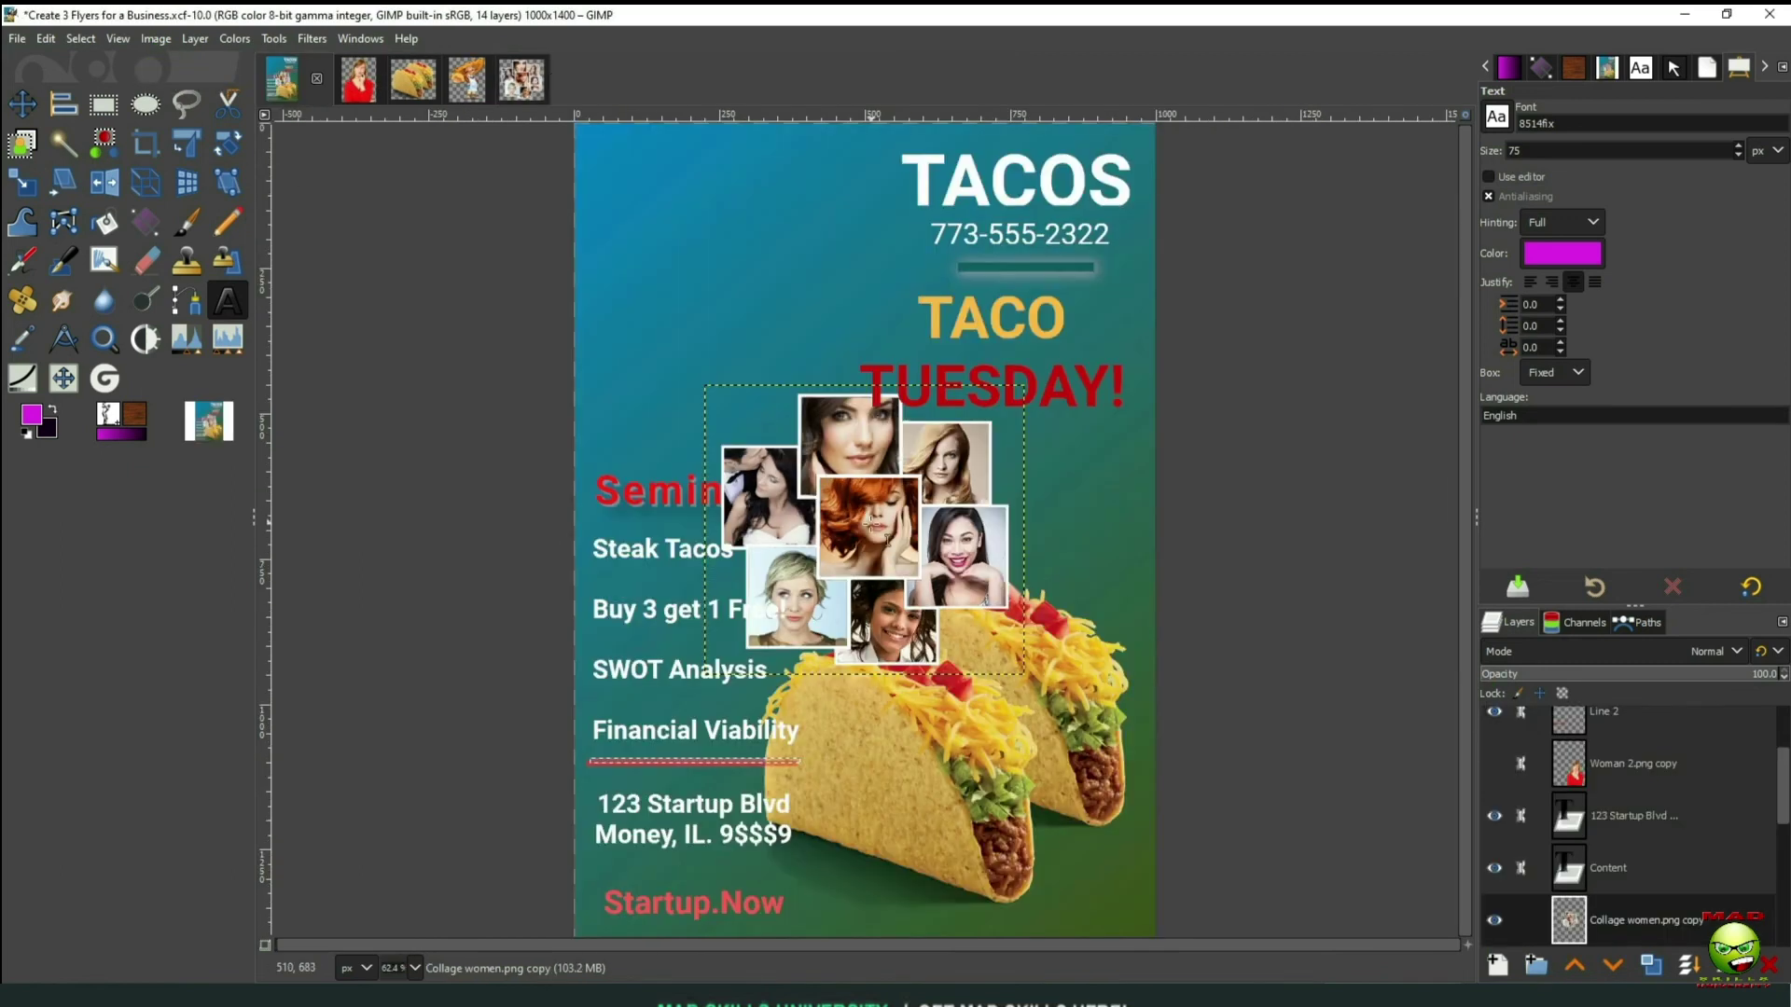
pyautogui.moveTo(1696, 935); pyautogui.dragTo(1700, 724)
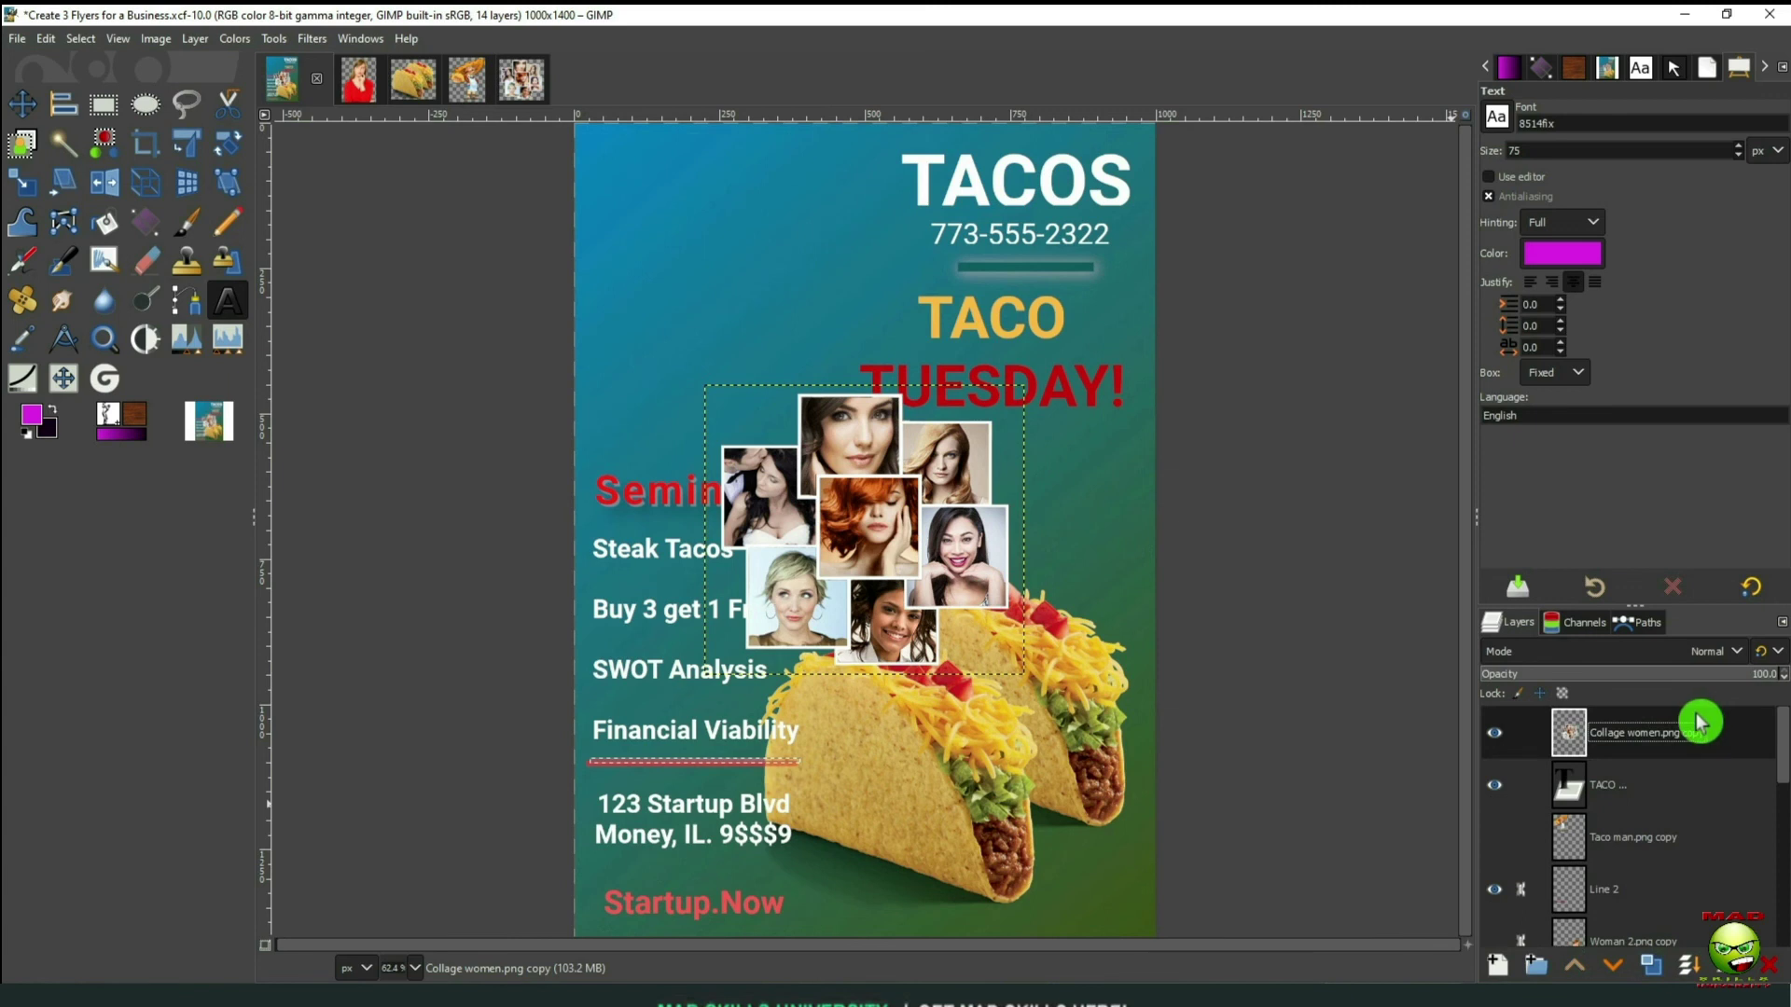
pyautogui.press('m')
pyautogui.moveTo(931, 525); pyautogui.dragTo(803, 272)
# Retype the TACO TUESDAY! headline as TINA'S SALON
pyautogui.click(937, 318)
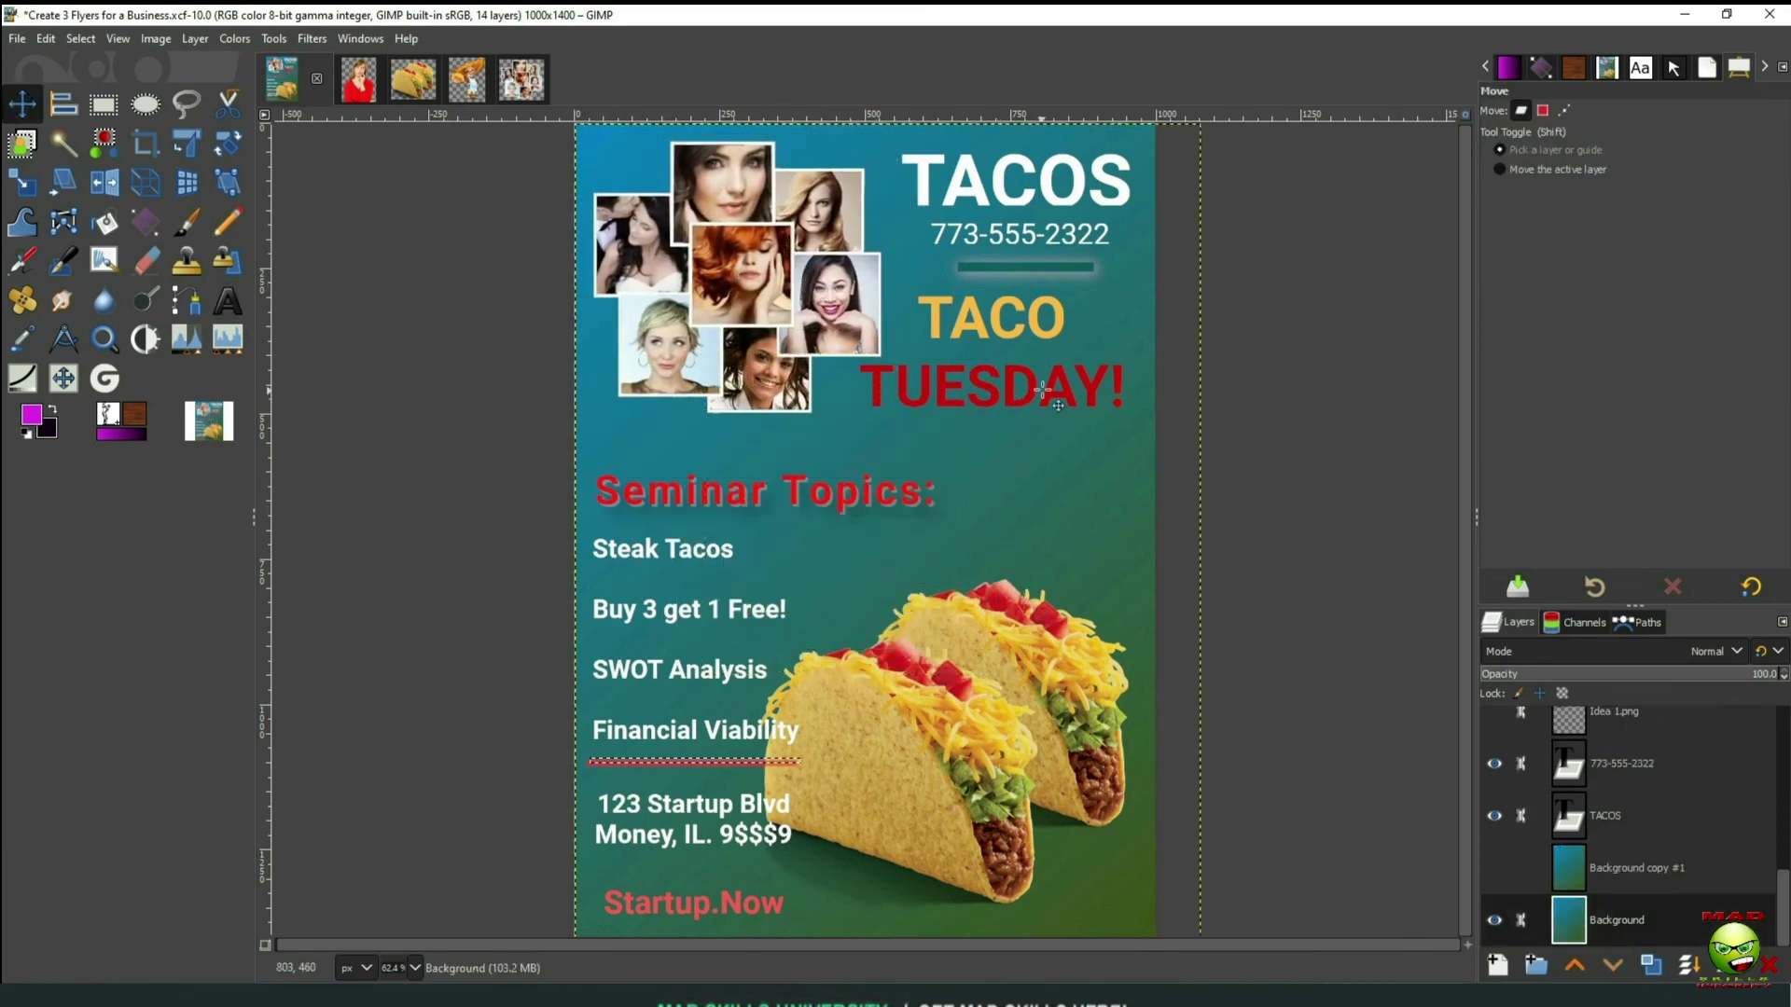
pyautogui.press('t')
pyautogui.click(937, 318)
pyautogui.write("TINA'S")
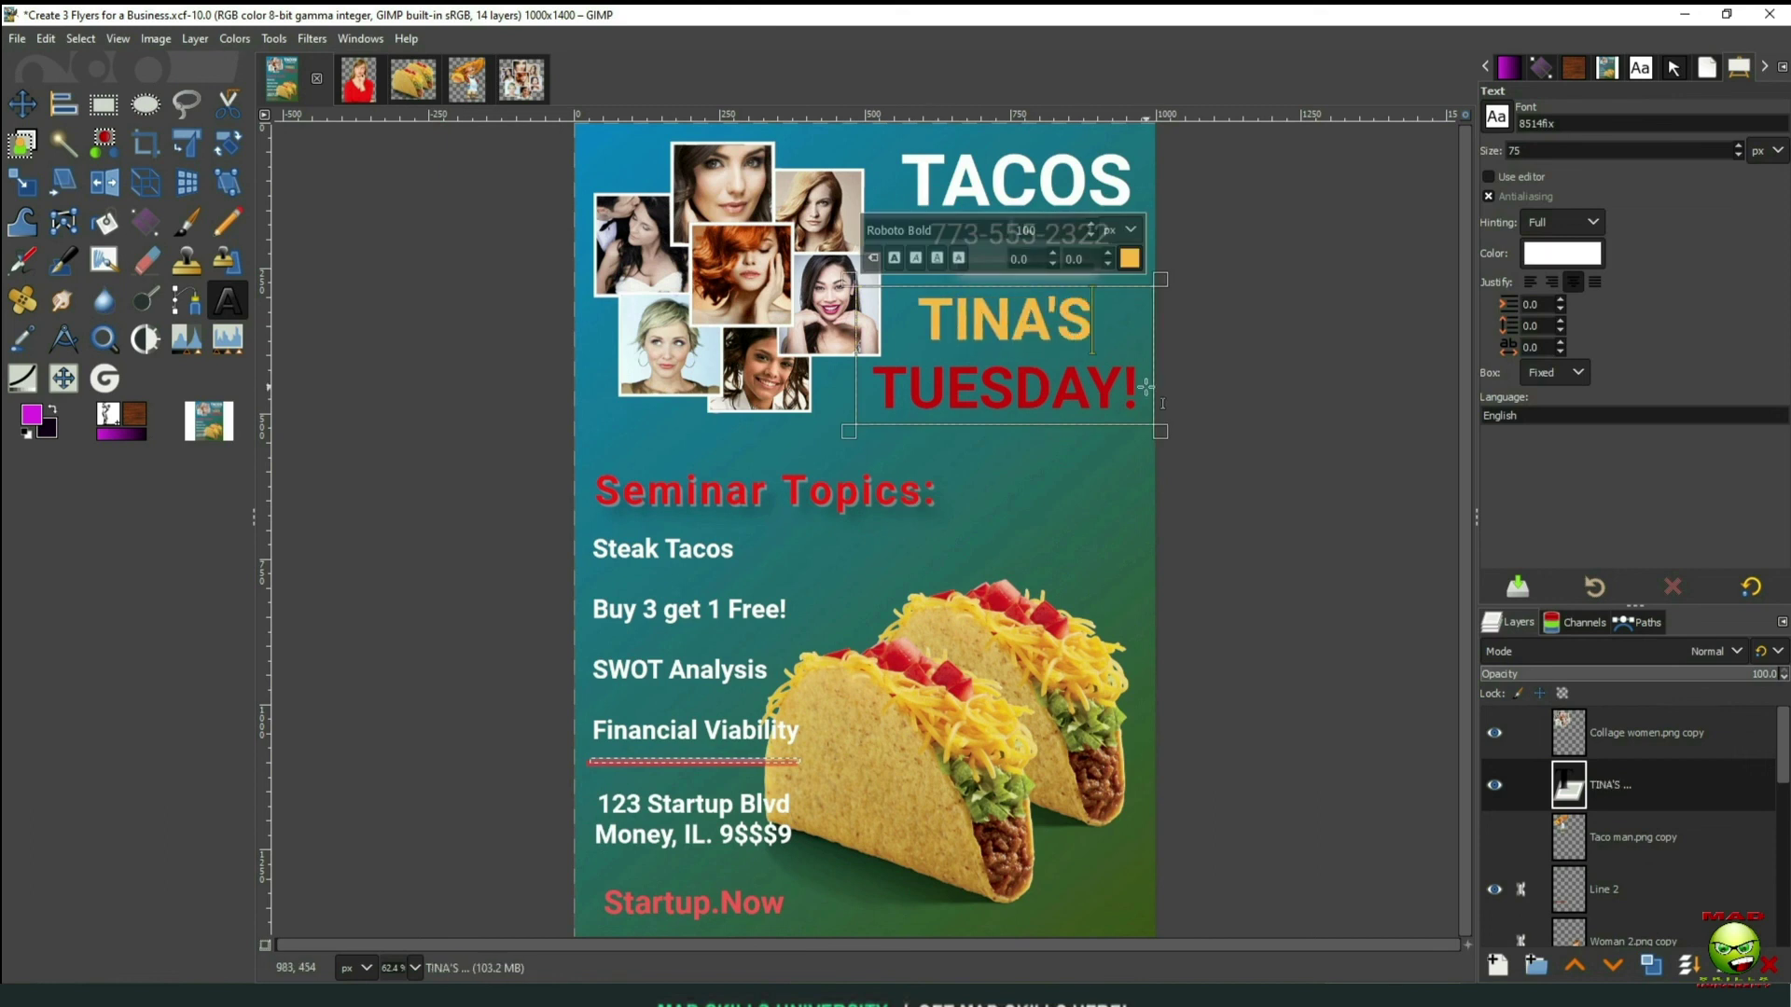
pyautogui.moveTo(1141, 386); pyautogui.dragTo(858, 397)
pyautogui.write('SALON')
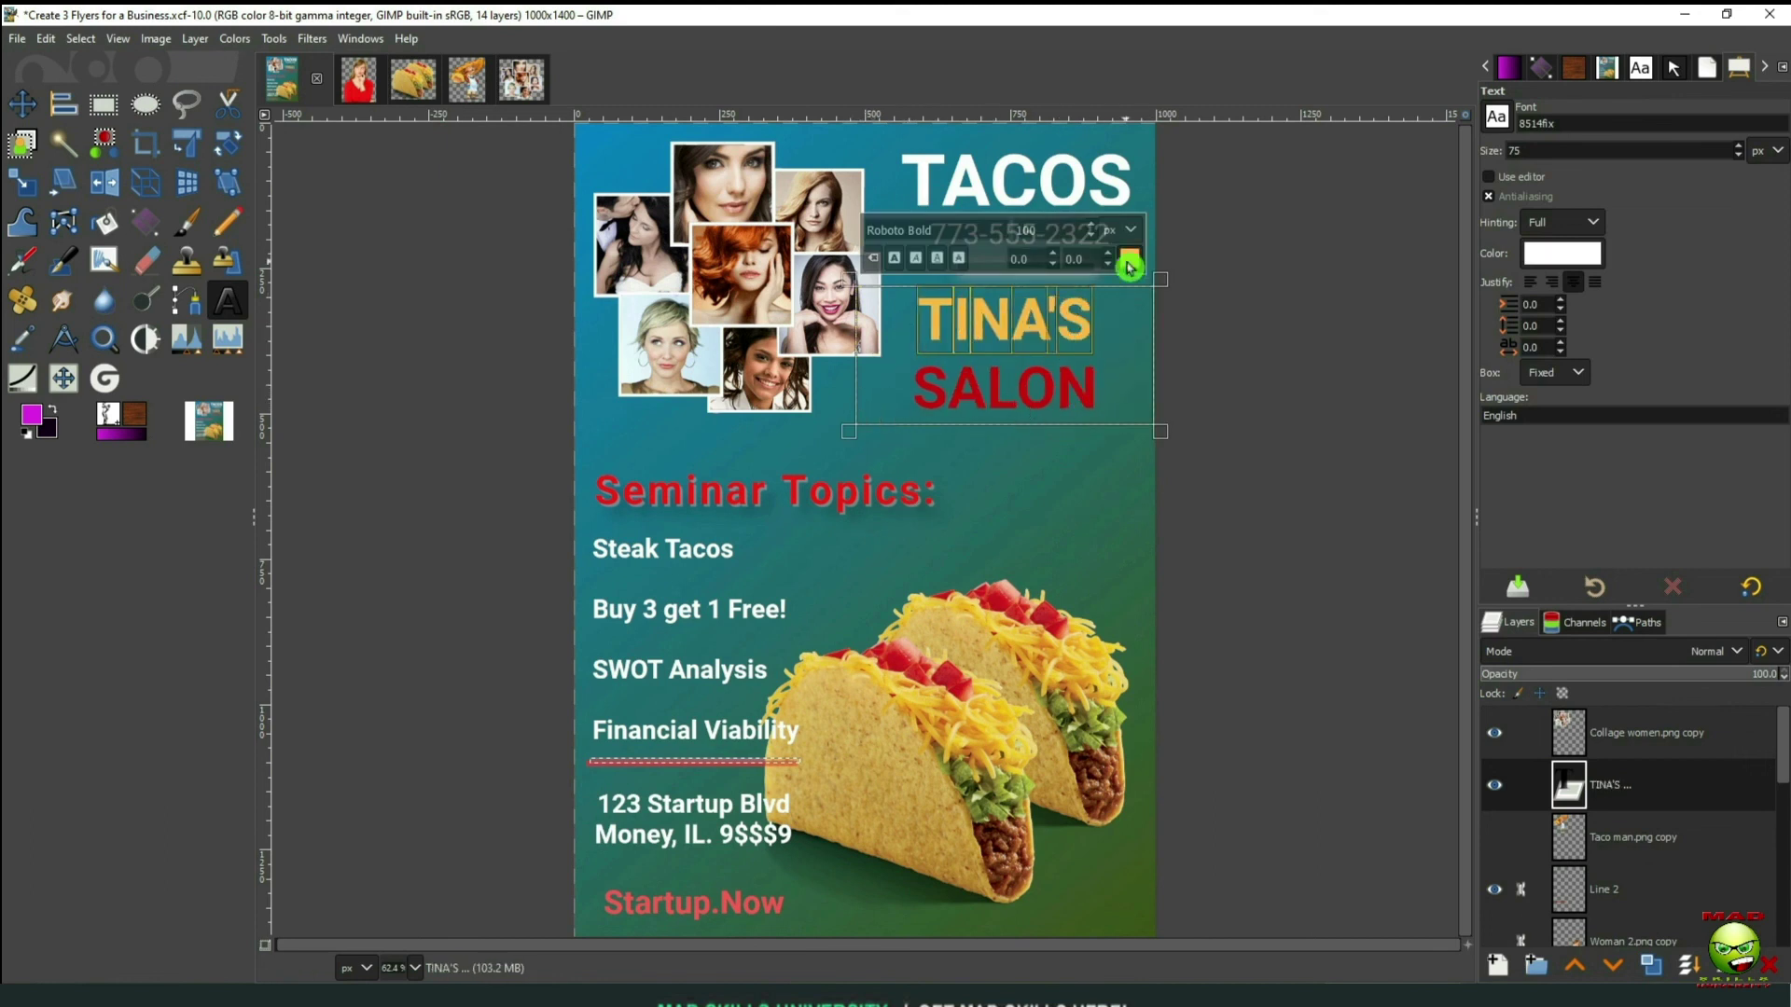
# Recolour the new title, making TINA'S orange and SALON white
pyautogui.click(1129, 265)
pyautogui.click(1189, 420)
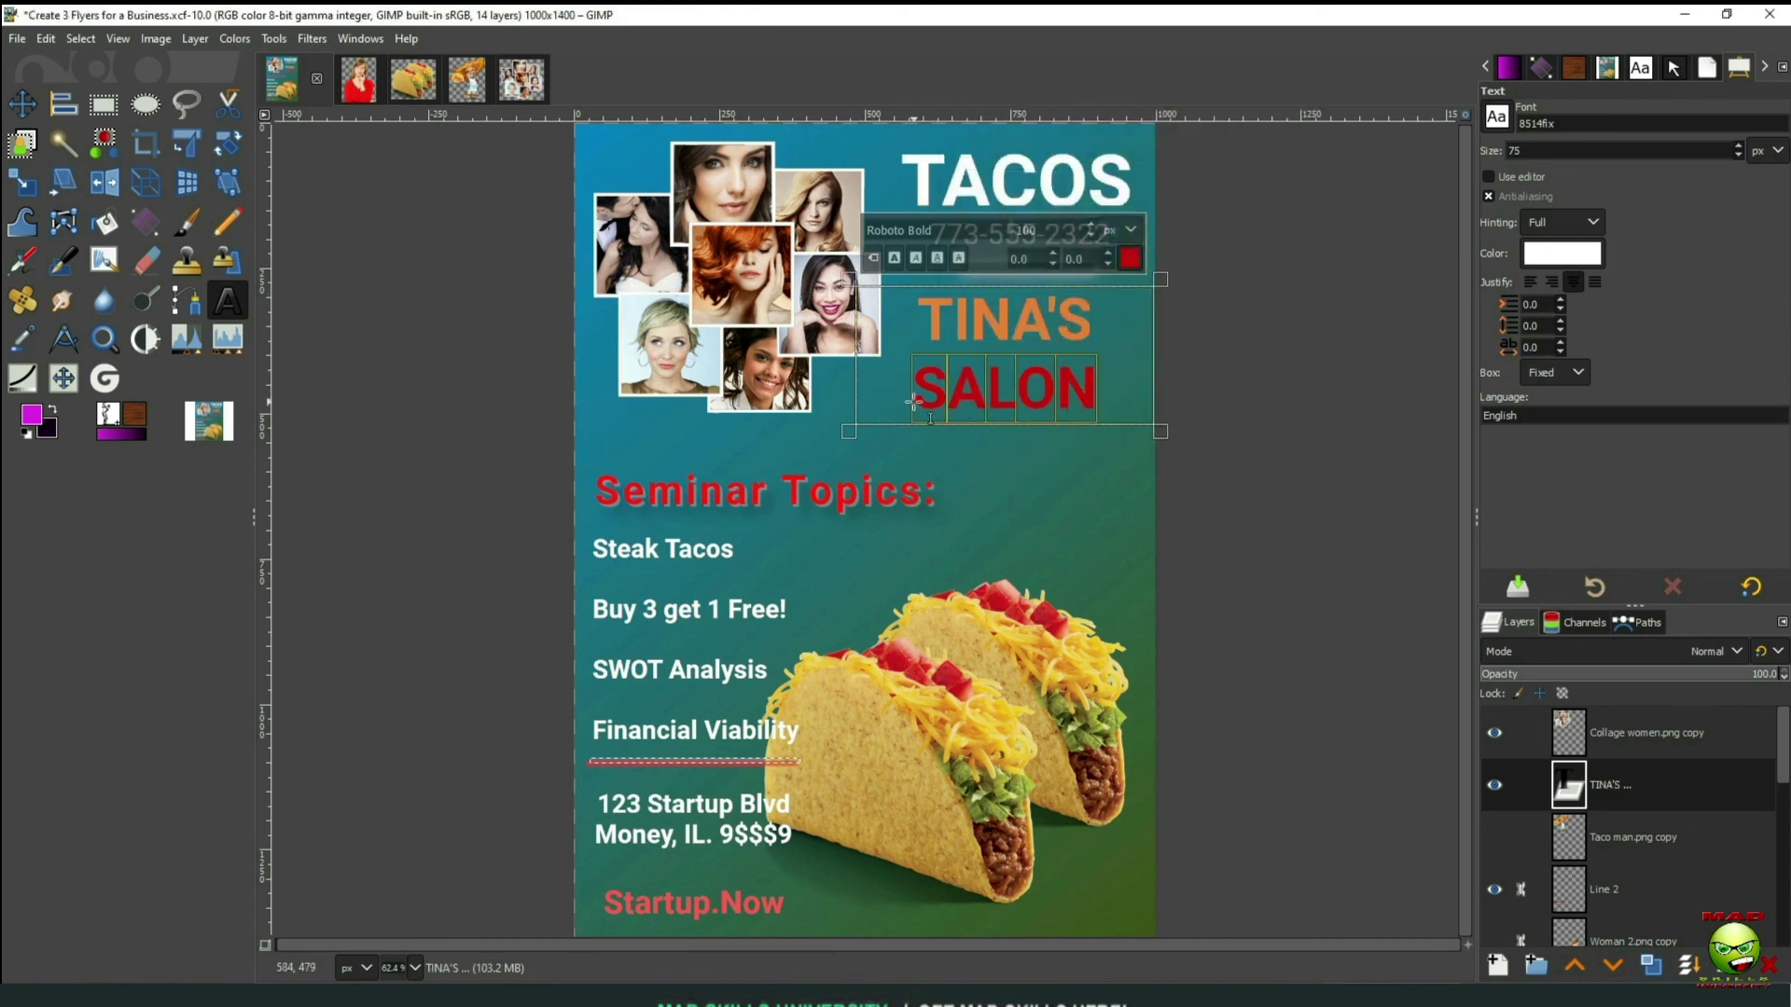
pyautogui.click(1129, 258)
pyautogui.click(1249, 384)
pyautogui.click(1186, 425)
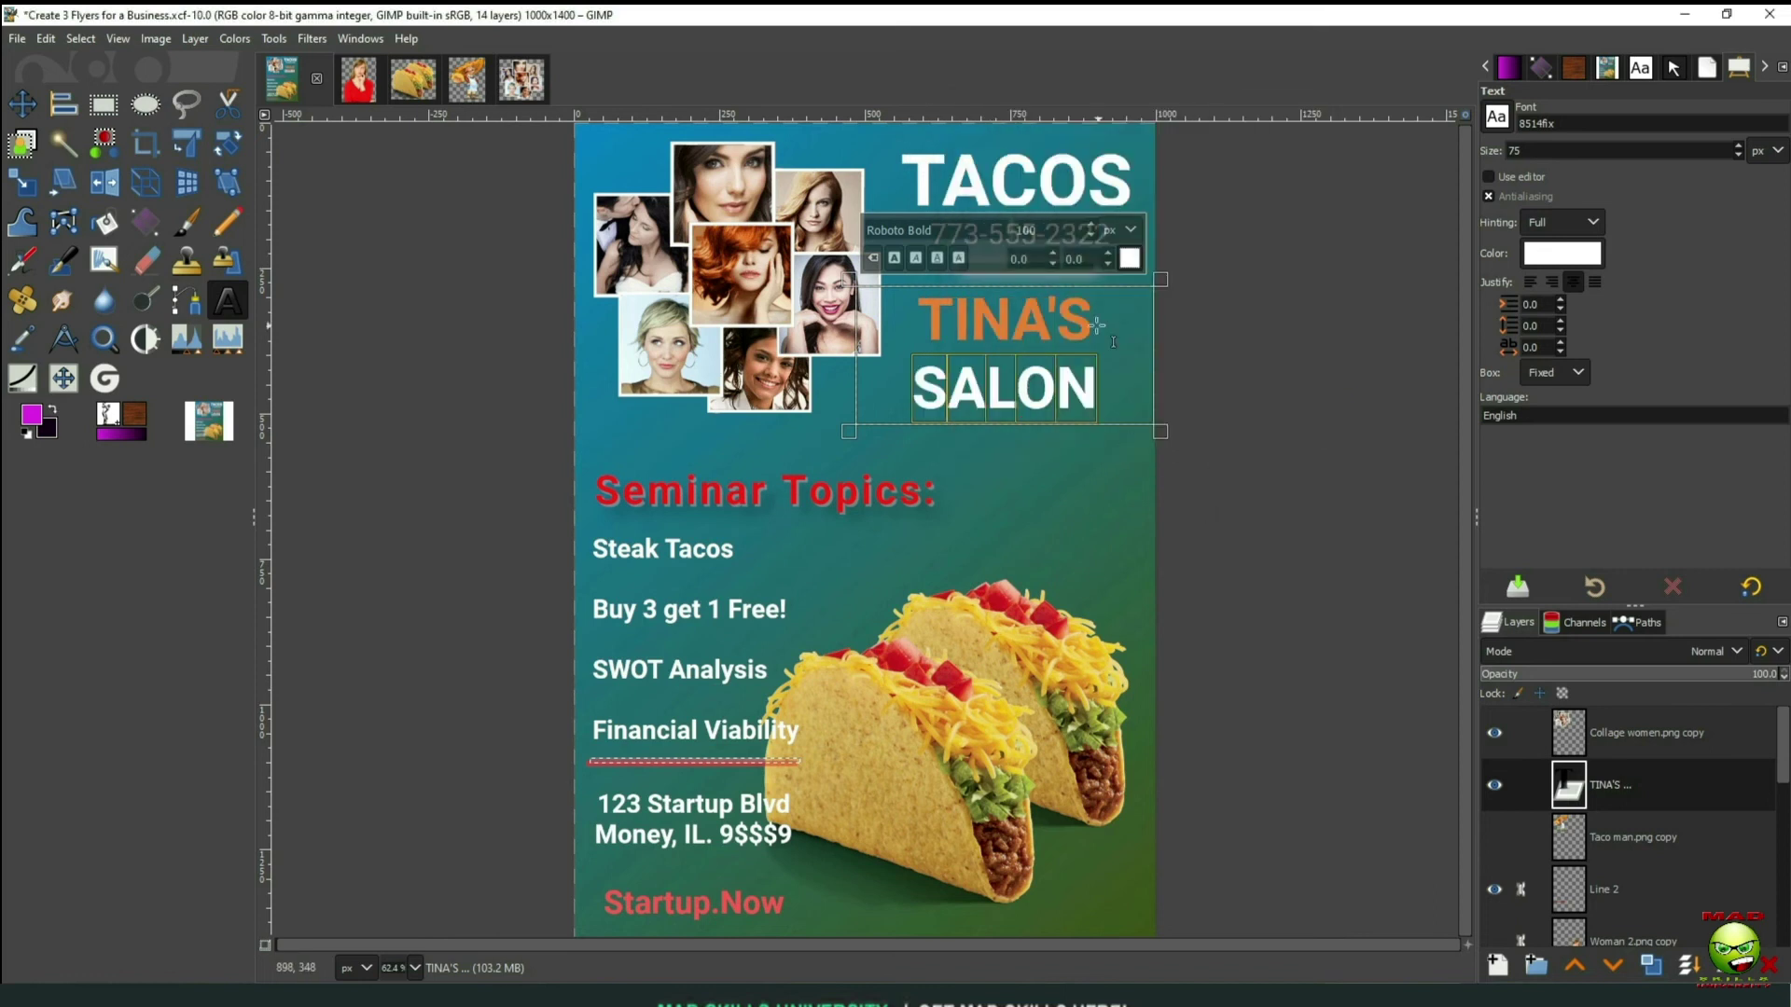
# Change the word TINA'S to a purple shade
pyautogui.doubleClick(1105, 321)
pyautogui.click(1130, 259)
pyautogui.click(1087, 331)
pyautogui.click(1203, 280)
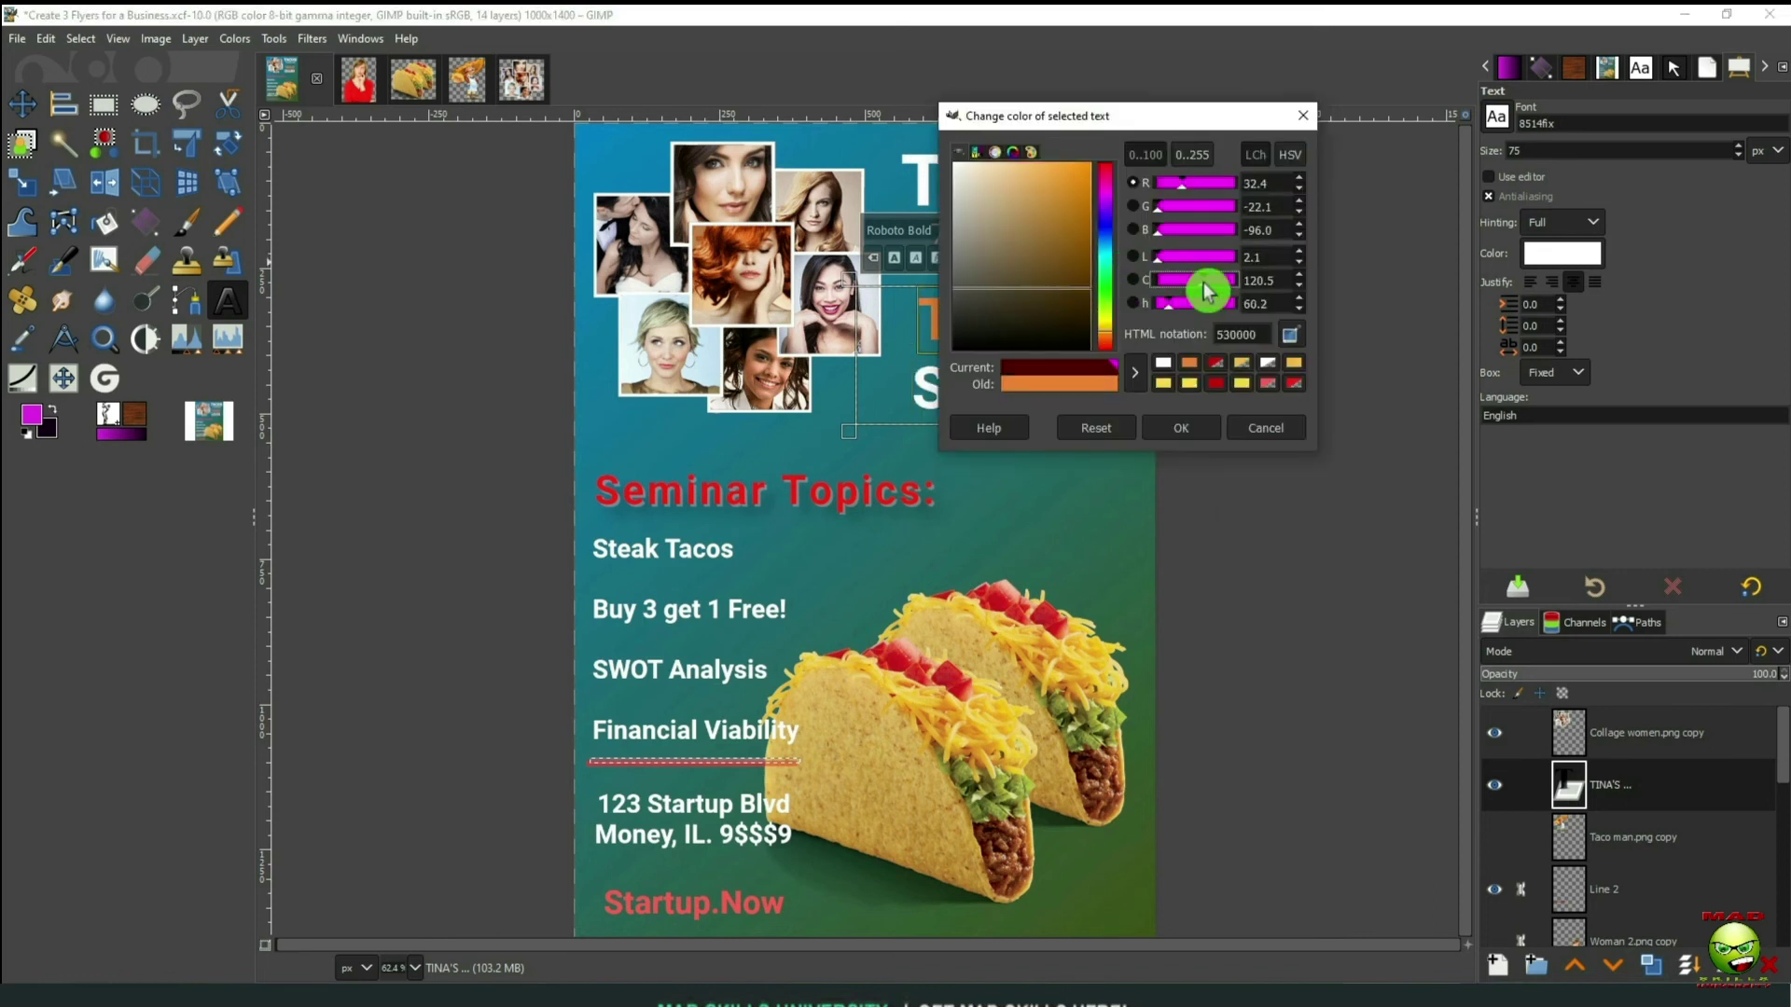
pyautogui.click(1026, 198)
pyautogui.click(1180, 427)
pyautogui.click(1129, 258)
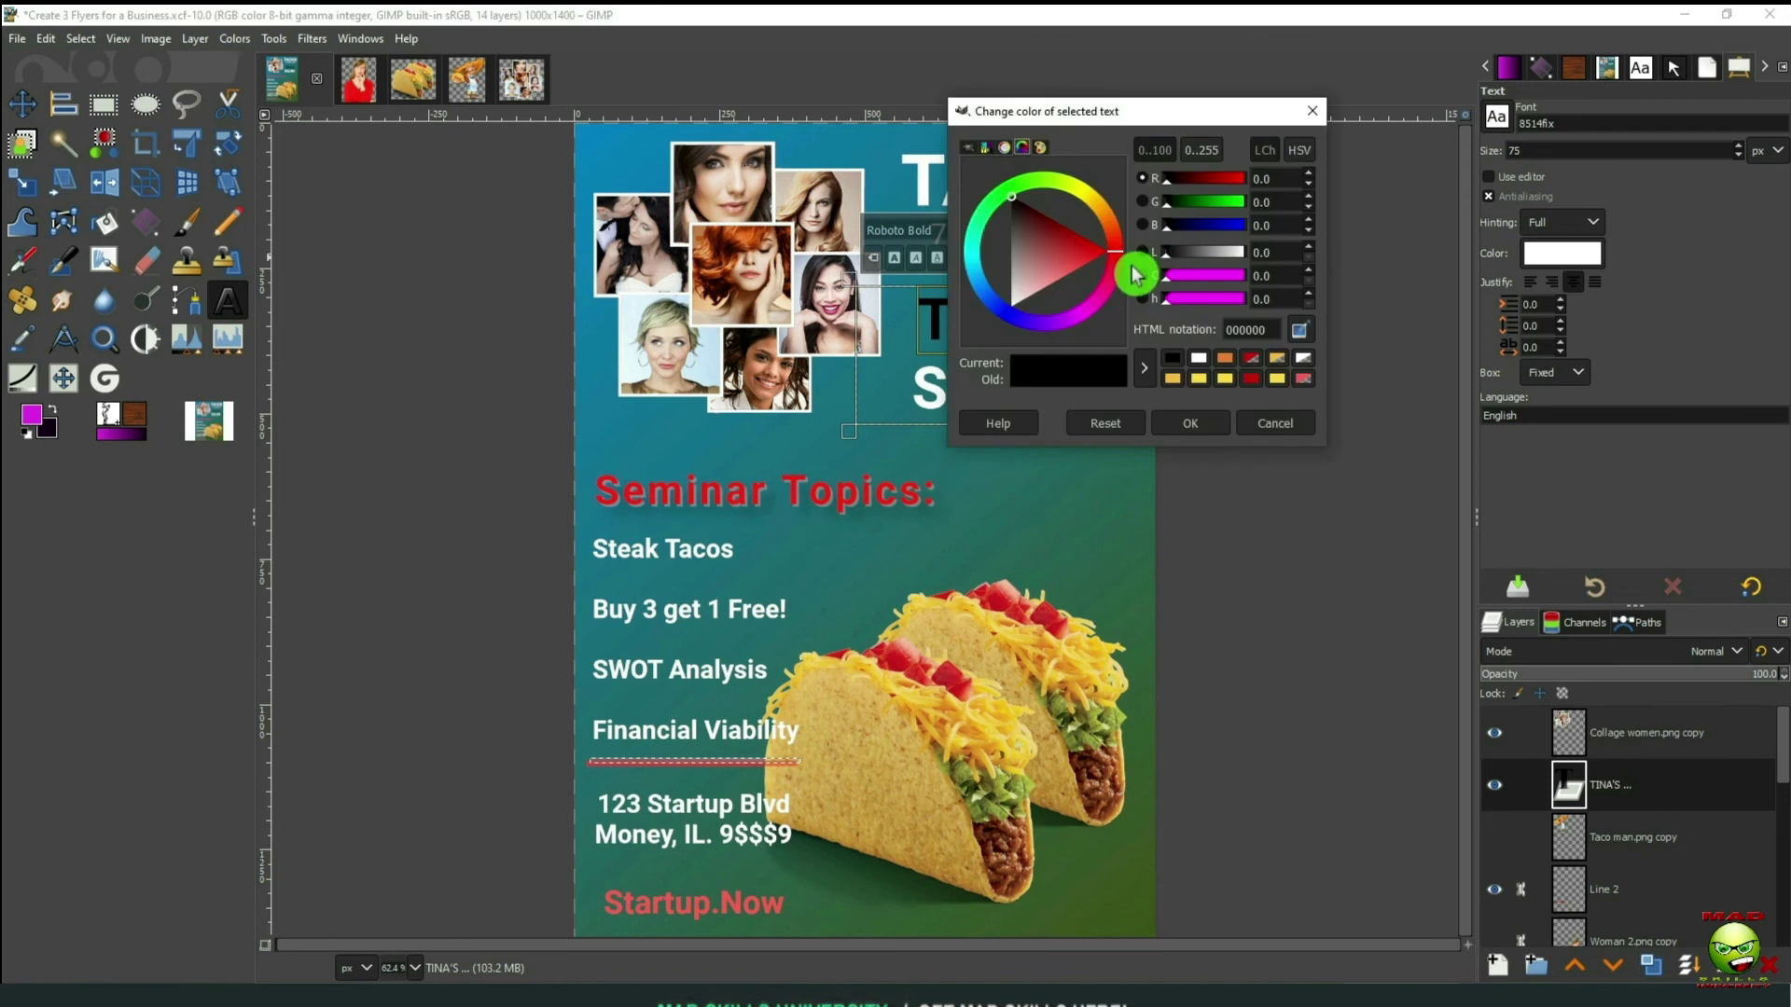
pyautogui.click(1094, 312)
pyautogui.click(1067, 264)
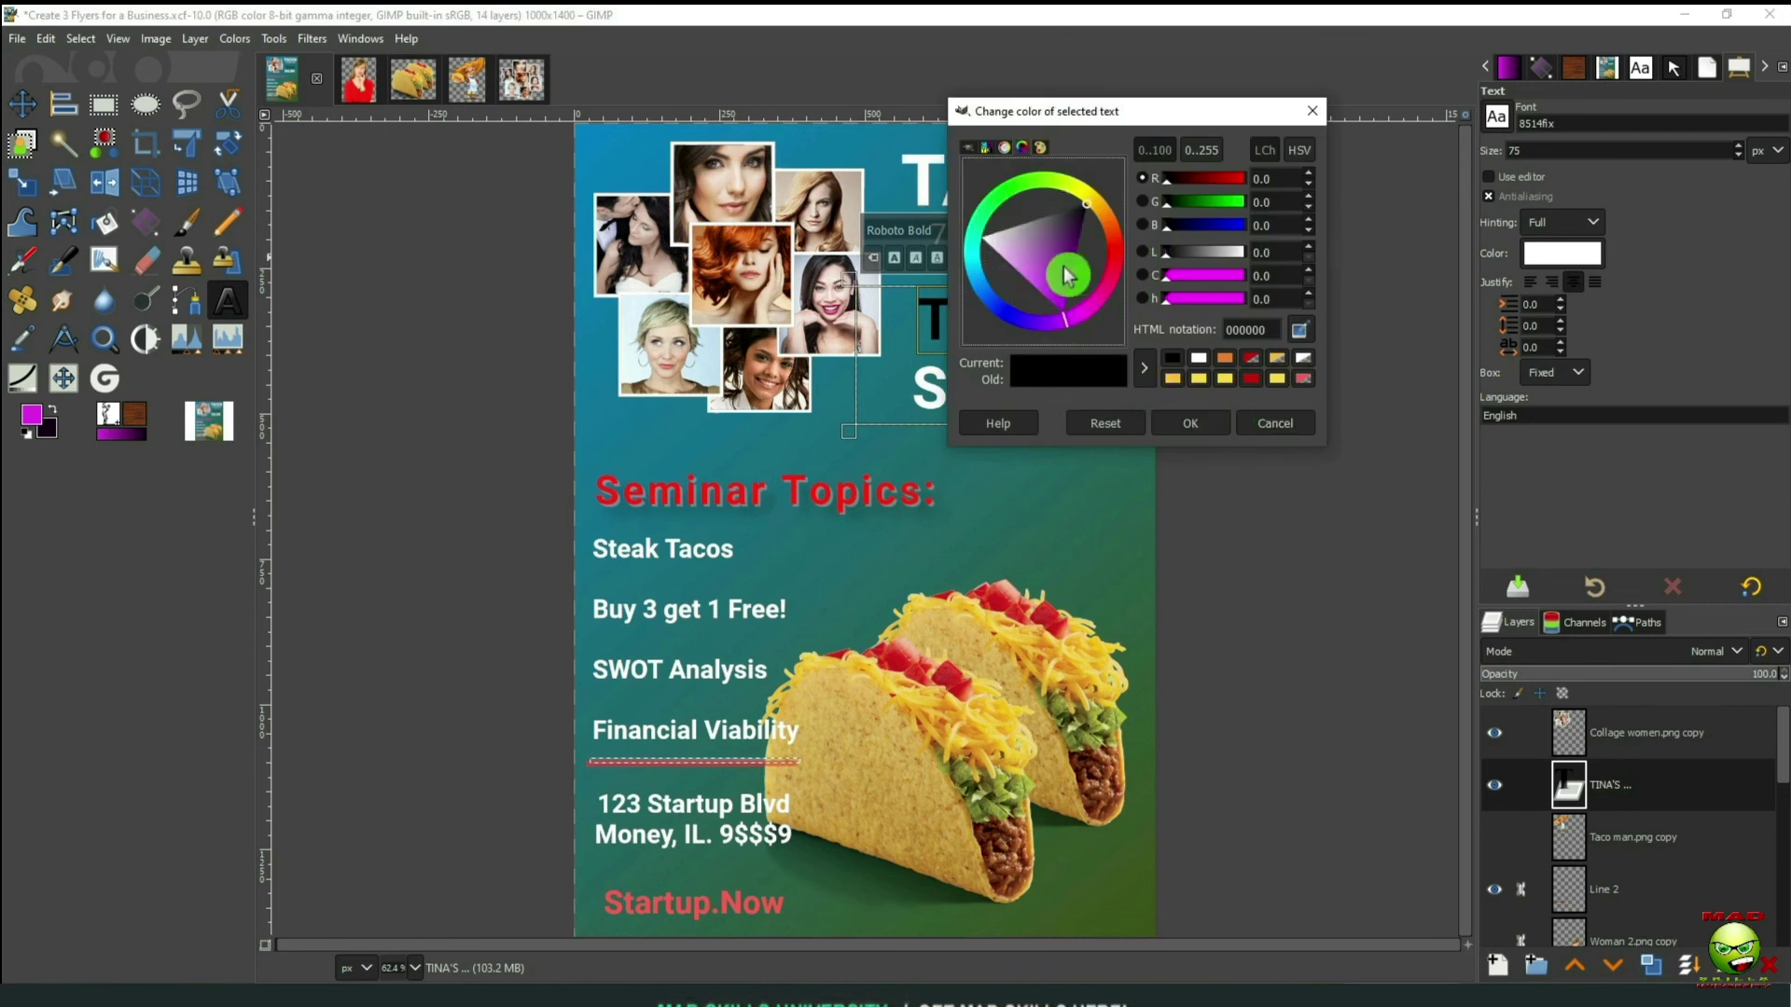
pyautogui.click(1071, 187)
pyautogui.click(1190, 423)
# Colour the Seminar Topics: line dark red
pyautogui.tripleClick(918, 487)
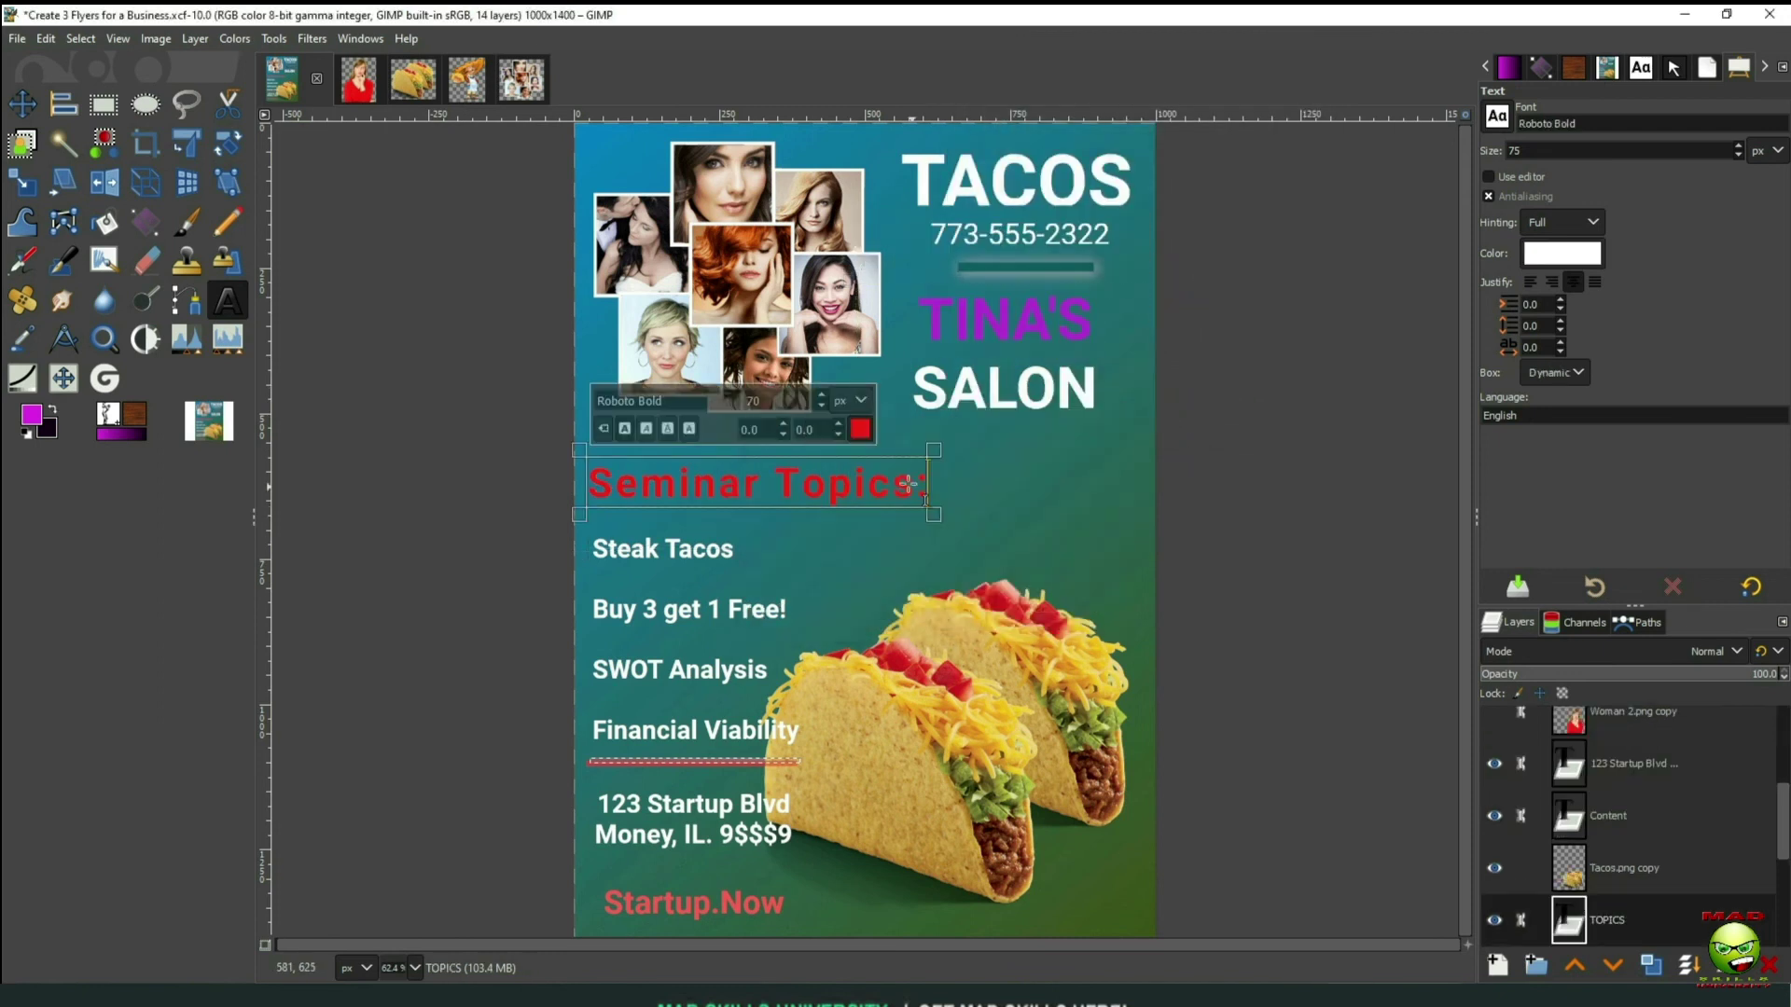
pyautogui.click(866, 429)
pyautogui.click(948, 480)
pyautogui.click(924, 591)
pyautogui.click(865, 430)
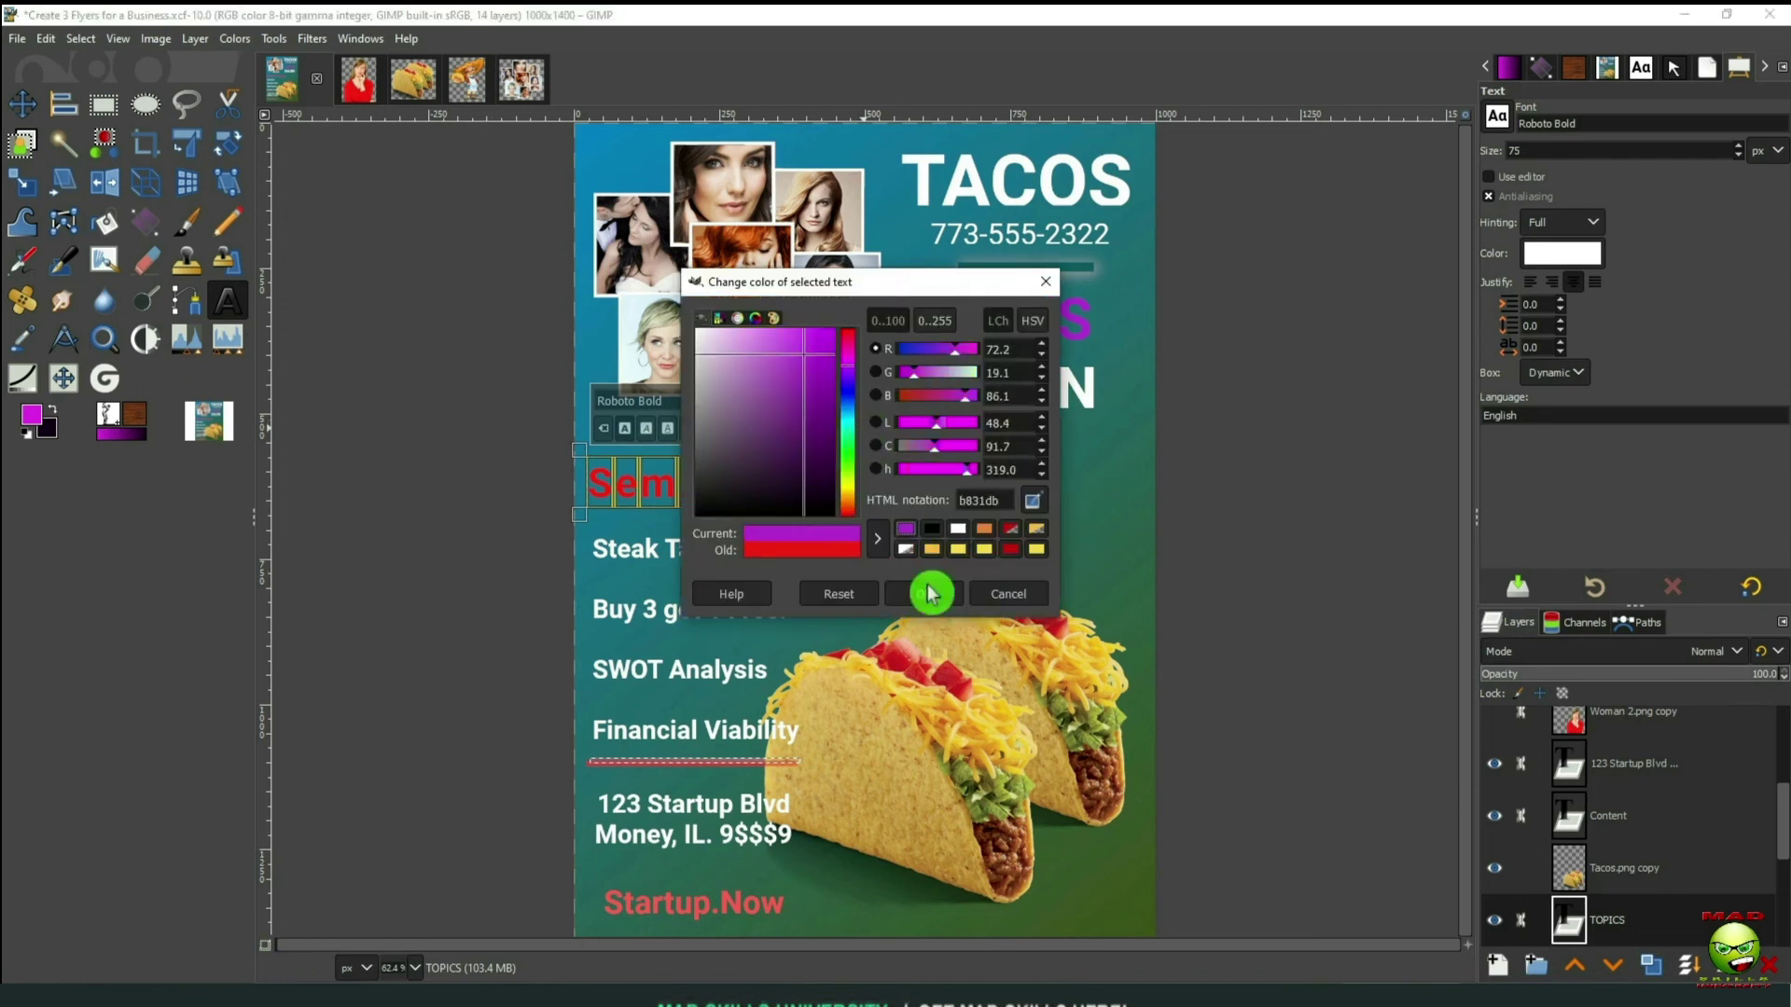
pyautogui.click(921, 593)
pyautogui.click(866, 429)
pyautogui.click(771, 472)
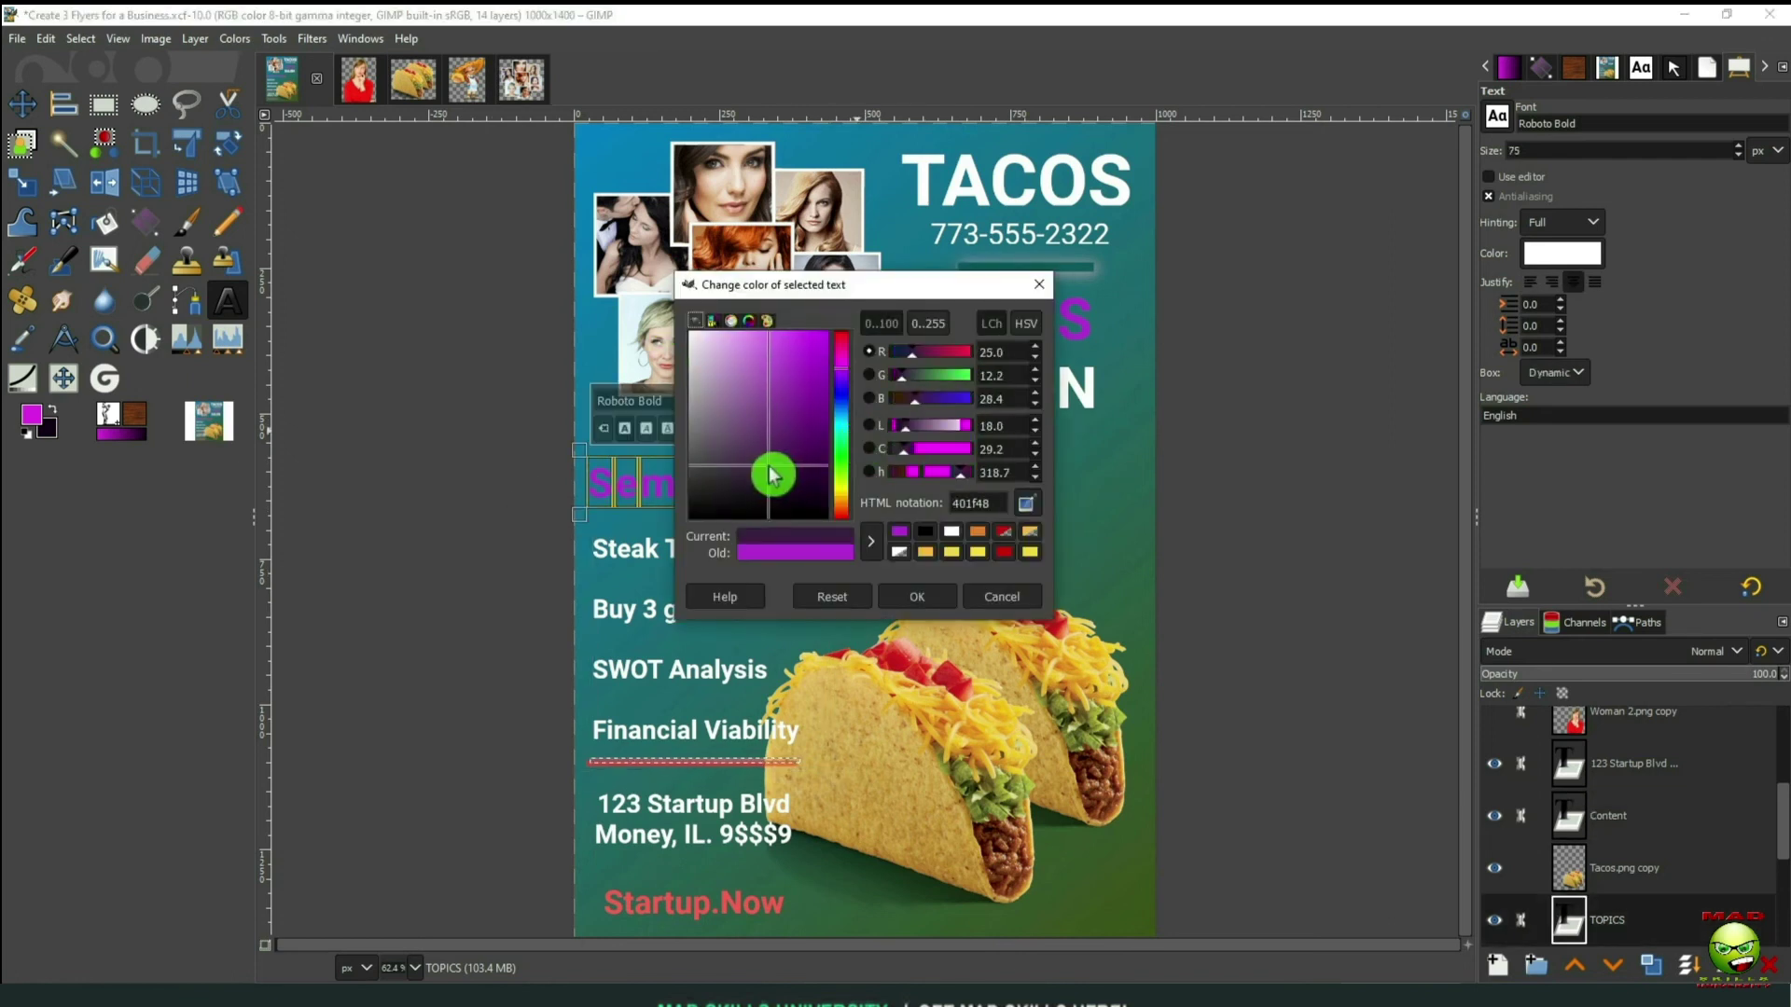
pyautogui.click(923, 599)
# Replace the TACOS heading text with TINA'S
pyautogui.click(1068, 175)
pyautogui.hotkey('ctrl', 'a')
pyautogui.write("TINA'S")
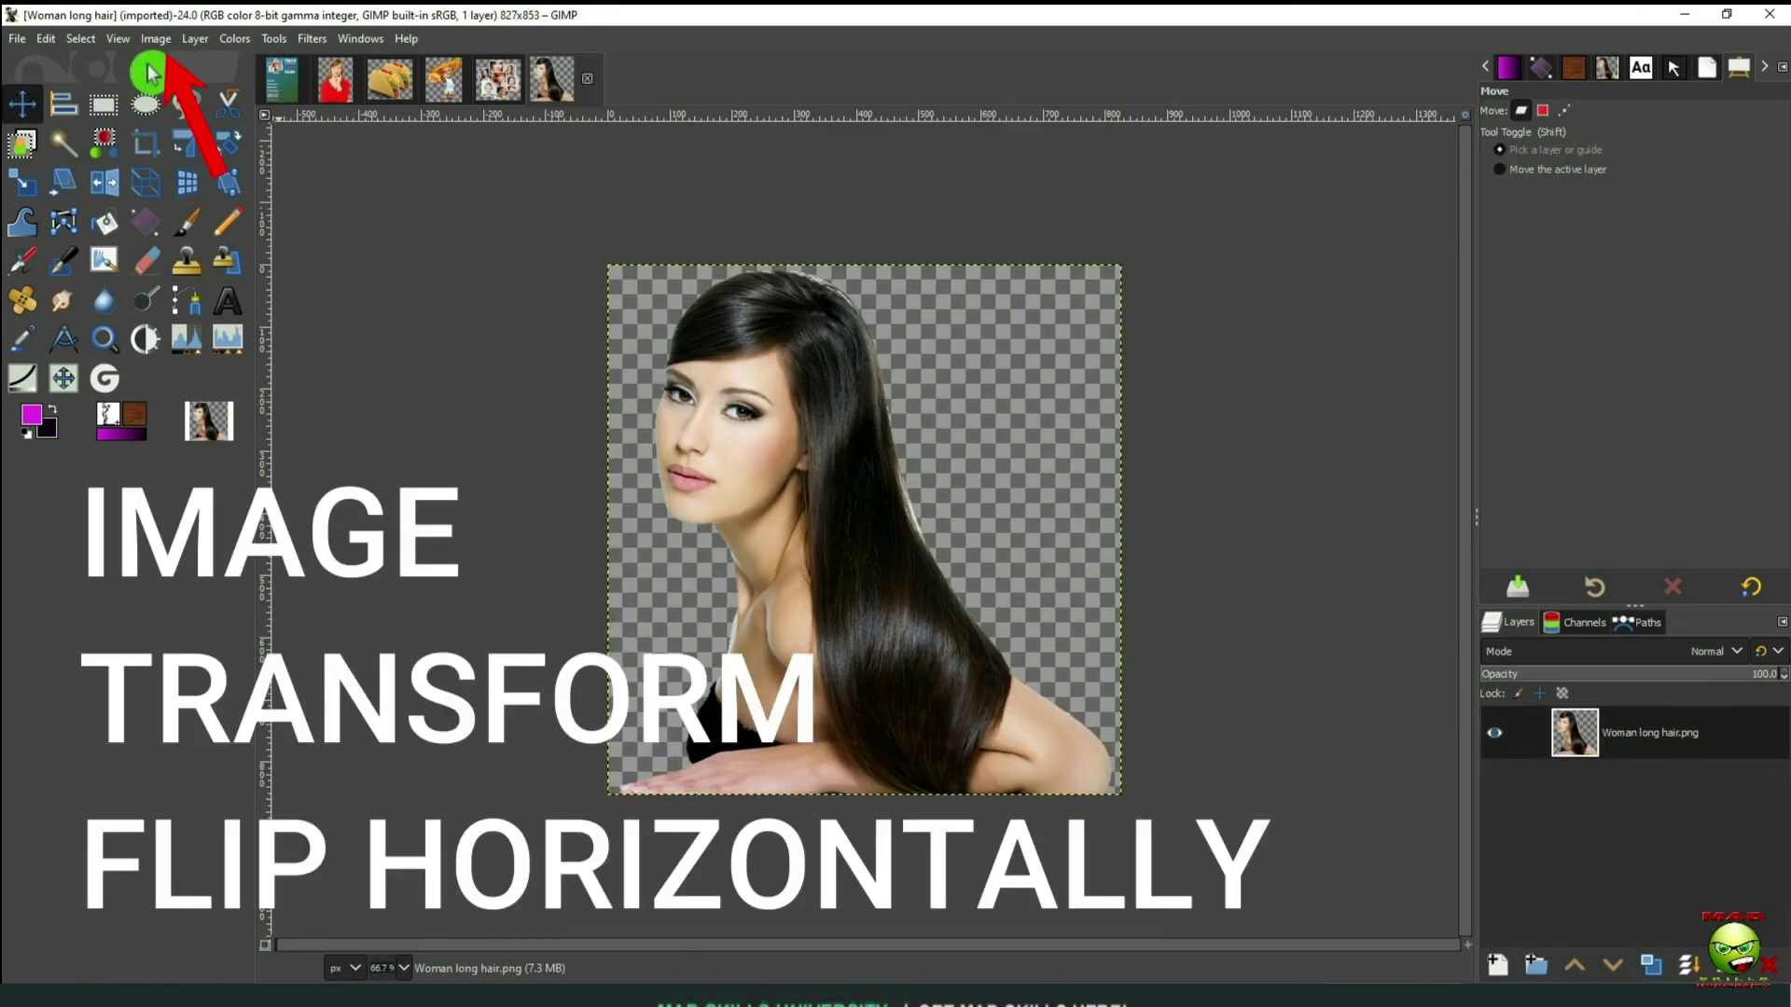
# Flip the long-haired woman photo horizontally, place it lower right, and raise the address text above
pyautogui.click(162, 40)
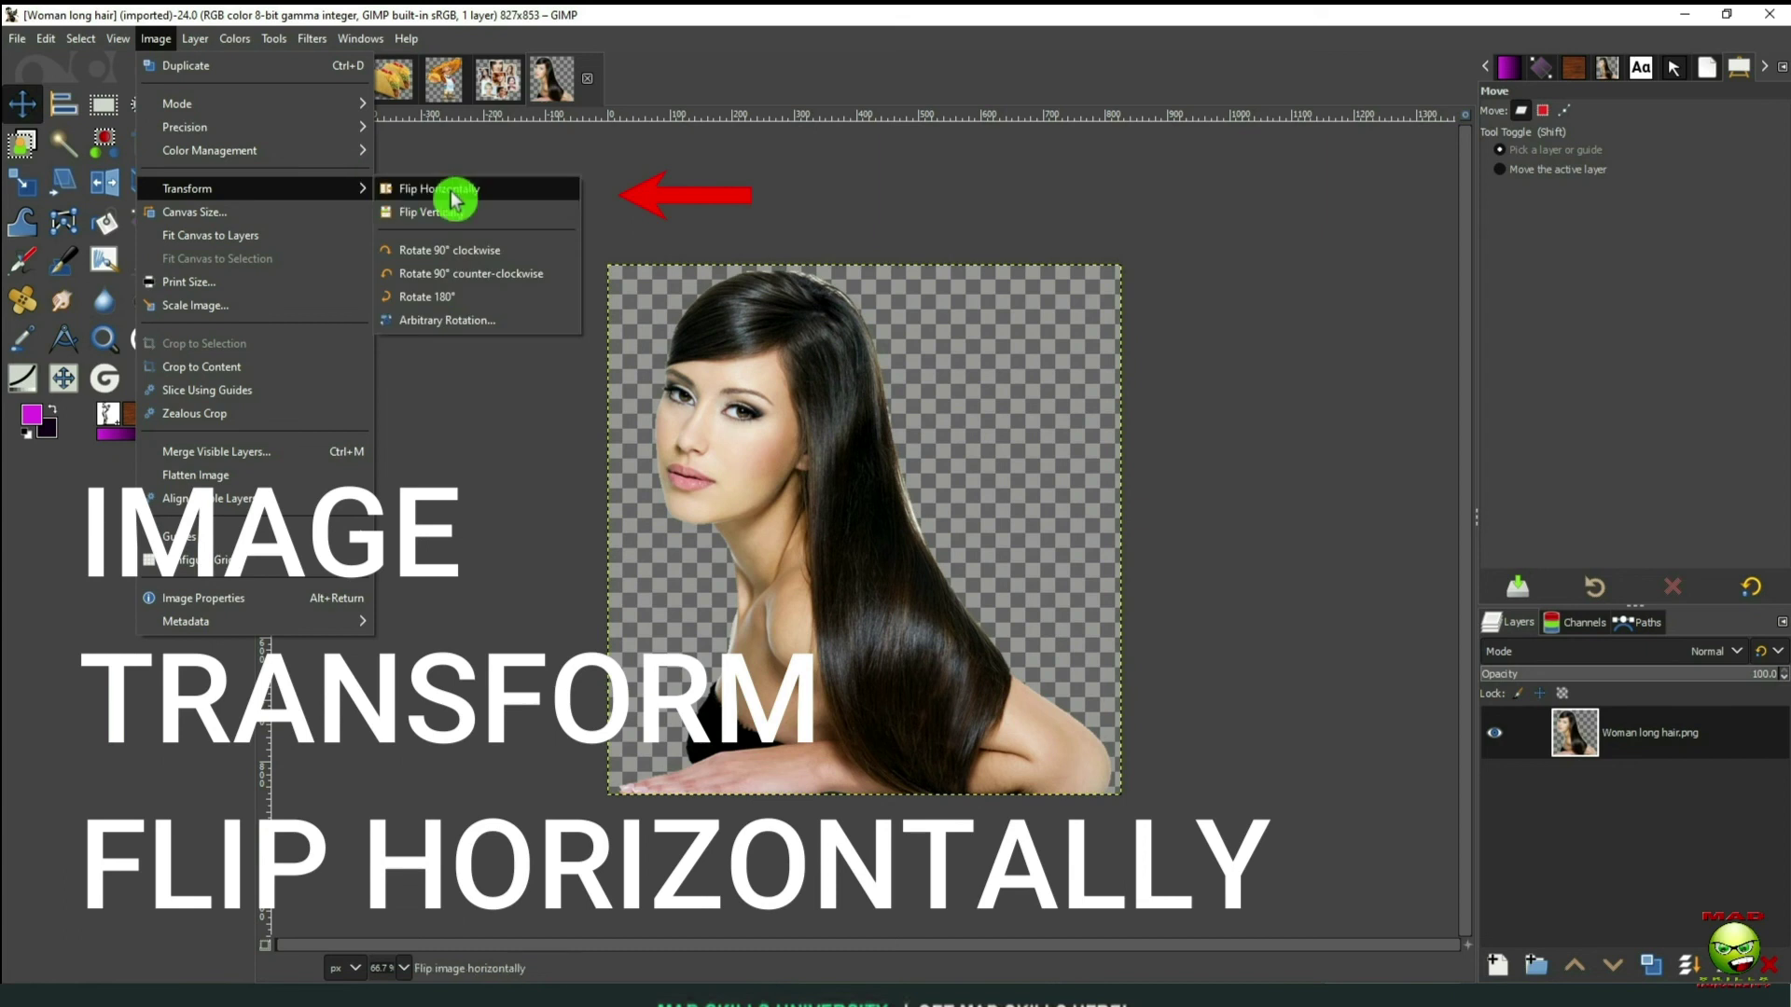
pyautogui.click(503, 190)
pyautogui.moveTo(1674, 741); pyautogui.dragTo(790, 518)
pyautogui.moveTo(1760, 931); pyautogui.dragTo(1656, 719)
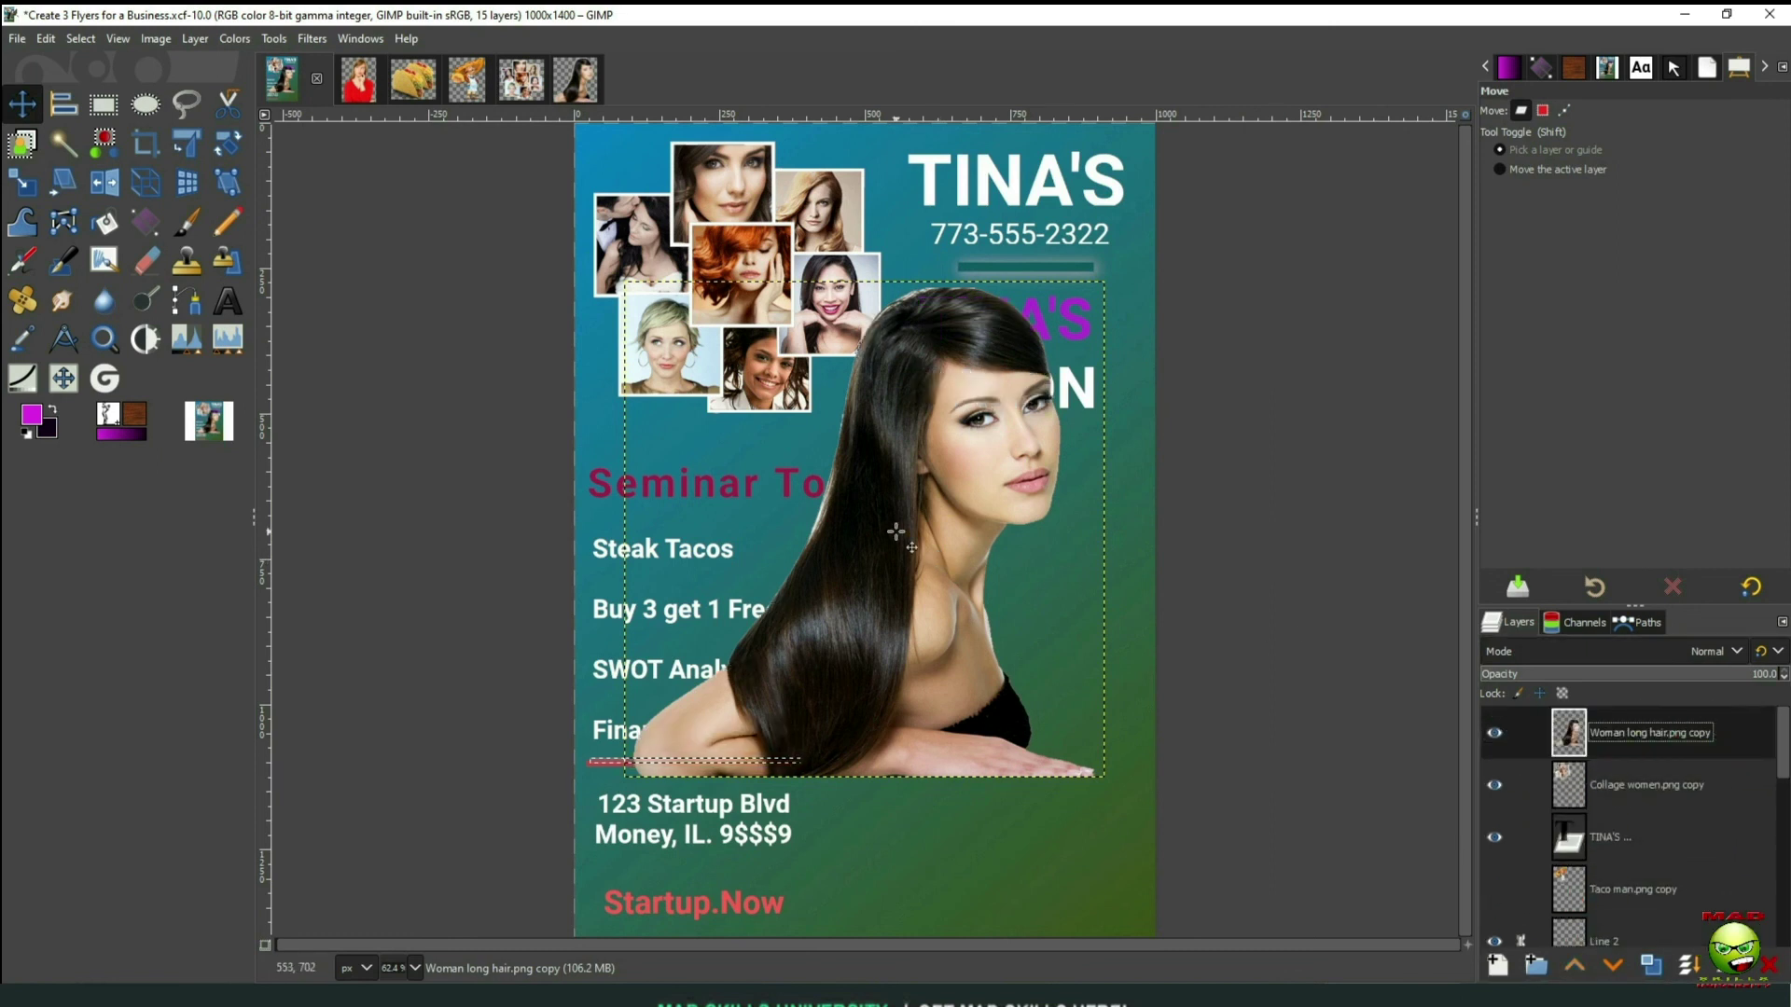
pyautogui.moveTo(891, 587); pyautogui.dragTo(952, 731)
pyautogui.moveTo(1783, 755); pyautogui.dragTo(1695, 723)
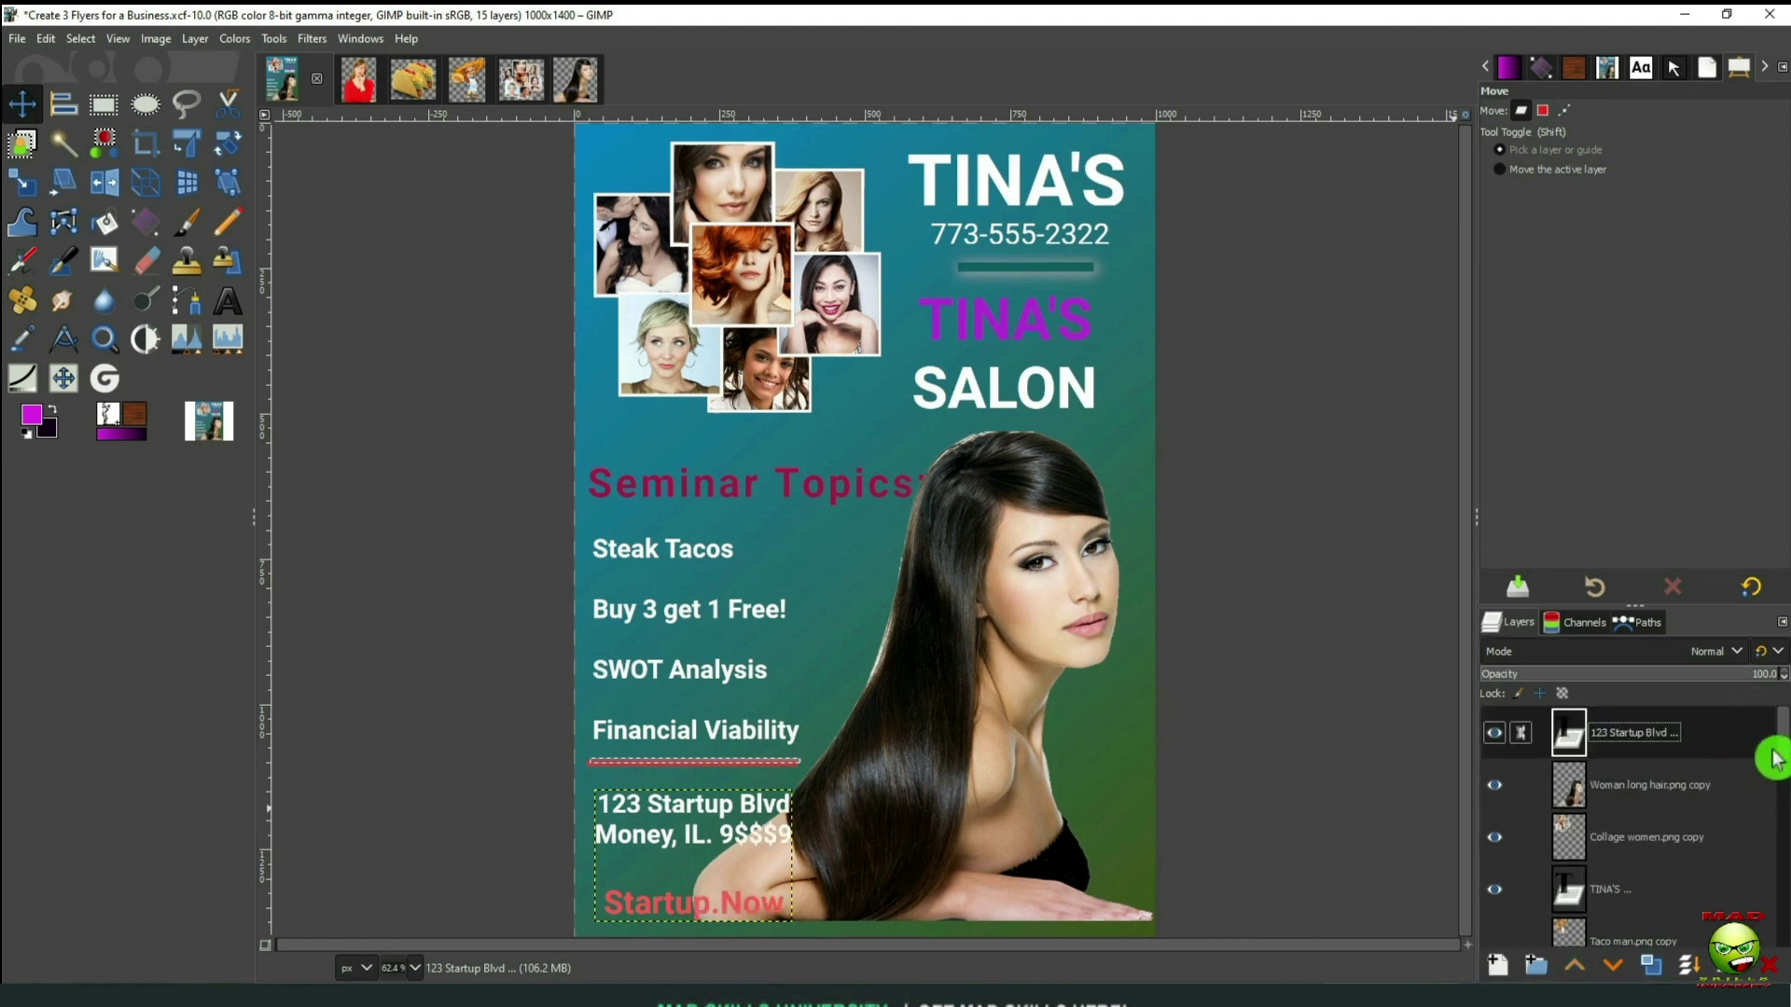
# Re-export the flyer over its existing PNG, then export it anew as Tinas.png
pyautogui.hotkey('ctrl', 'e')
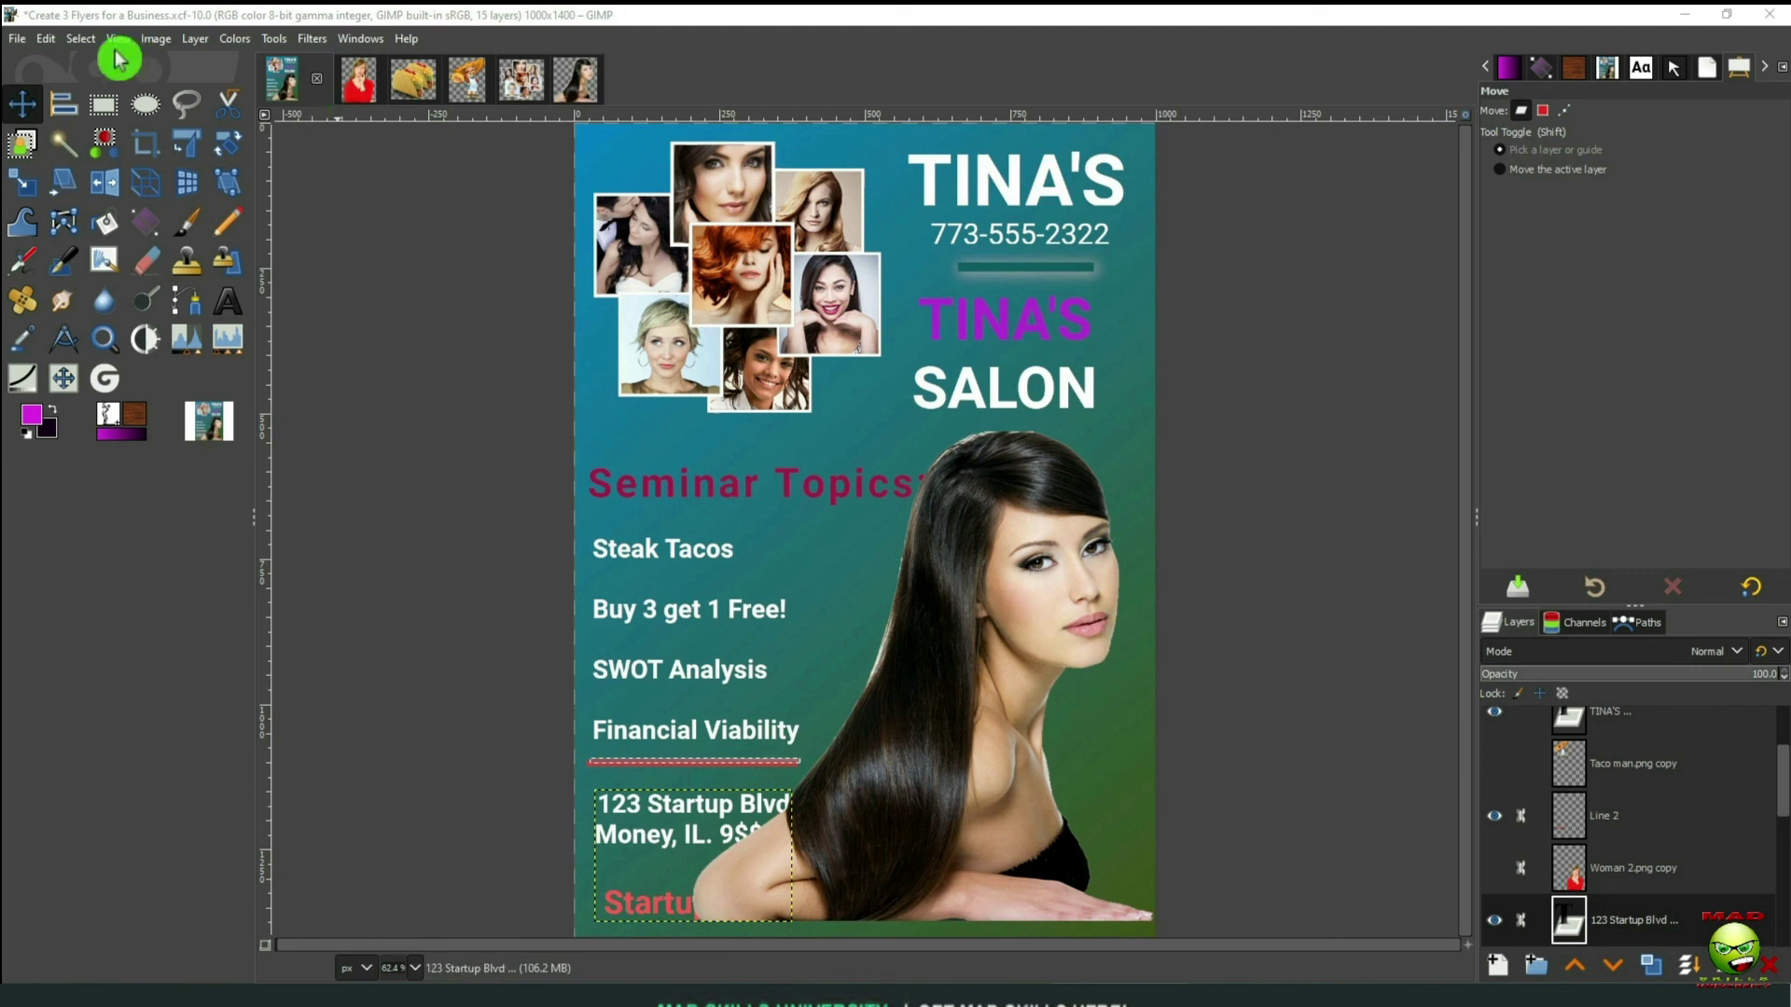
pyautogui.click(17, 39)
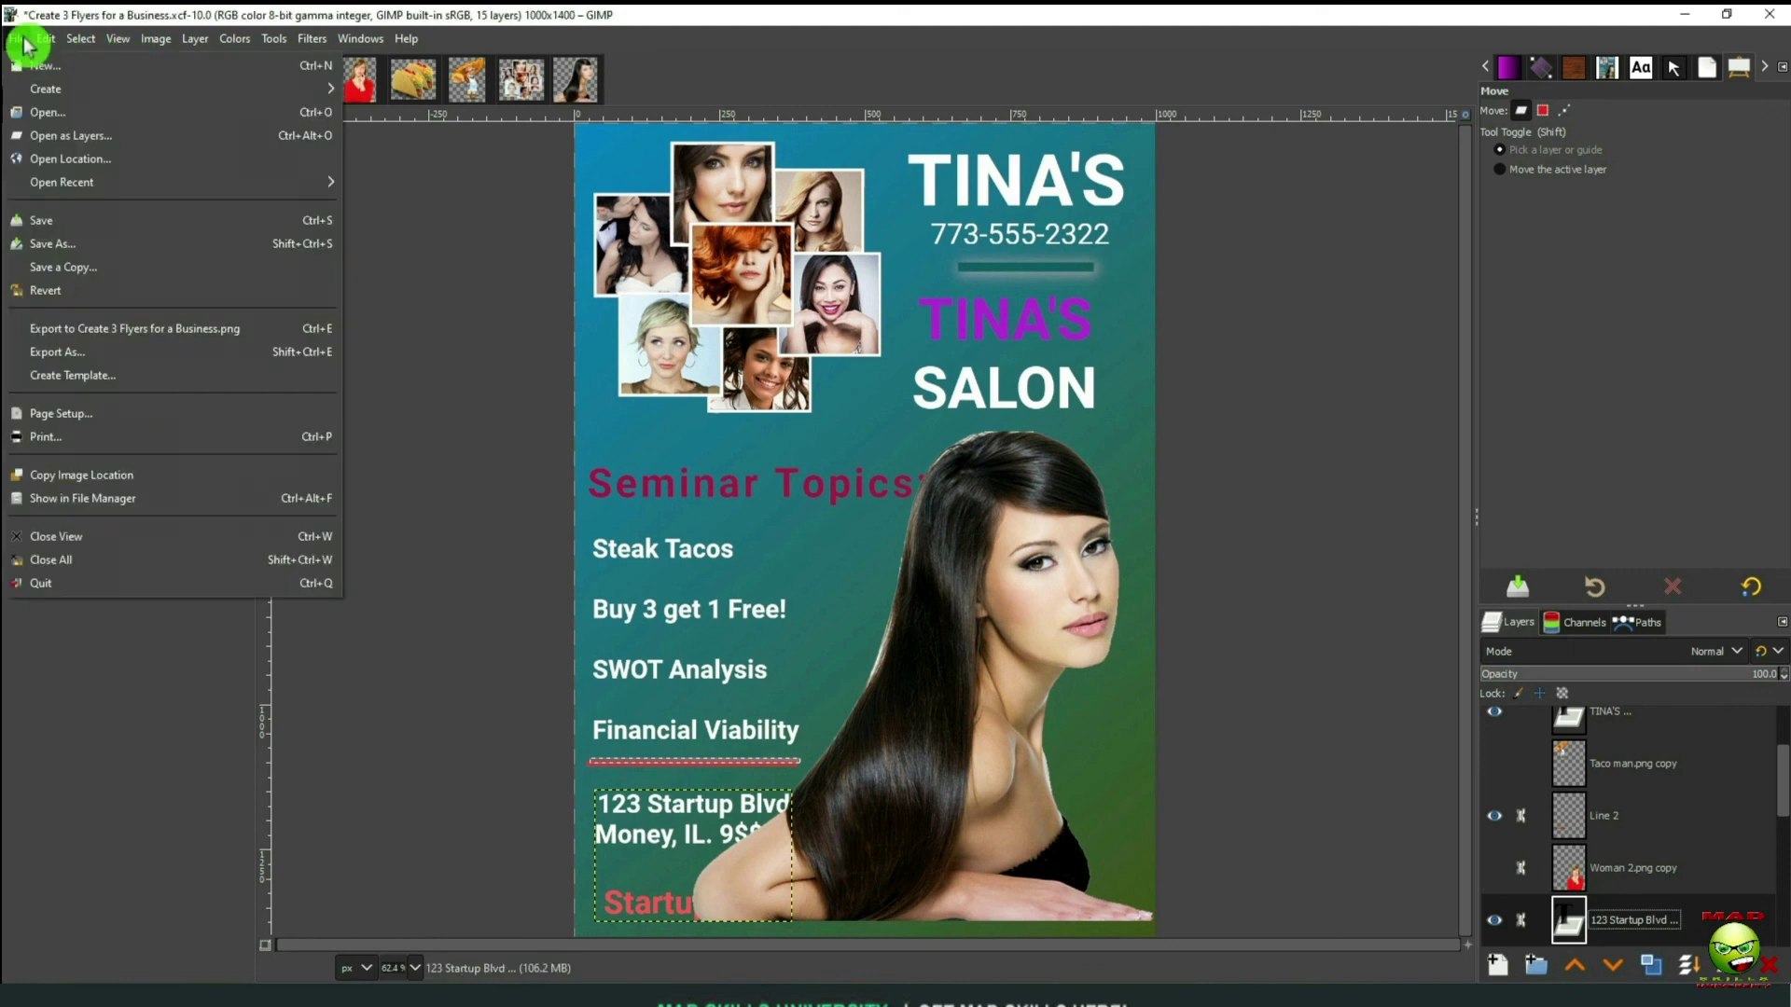
pyautogui.click(159, 352)
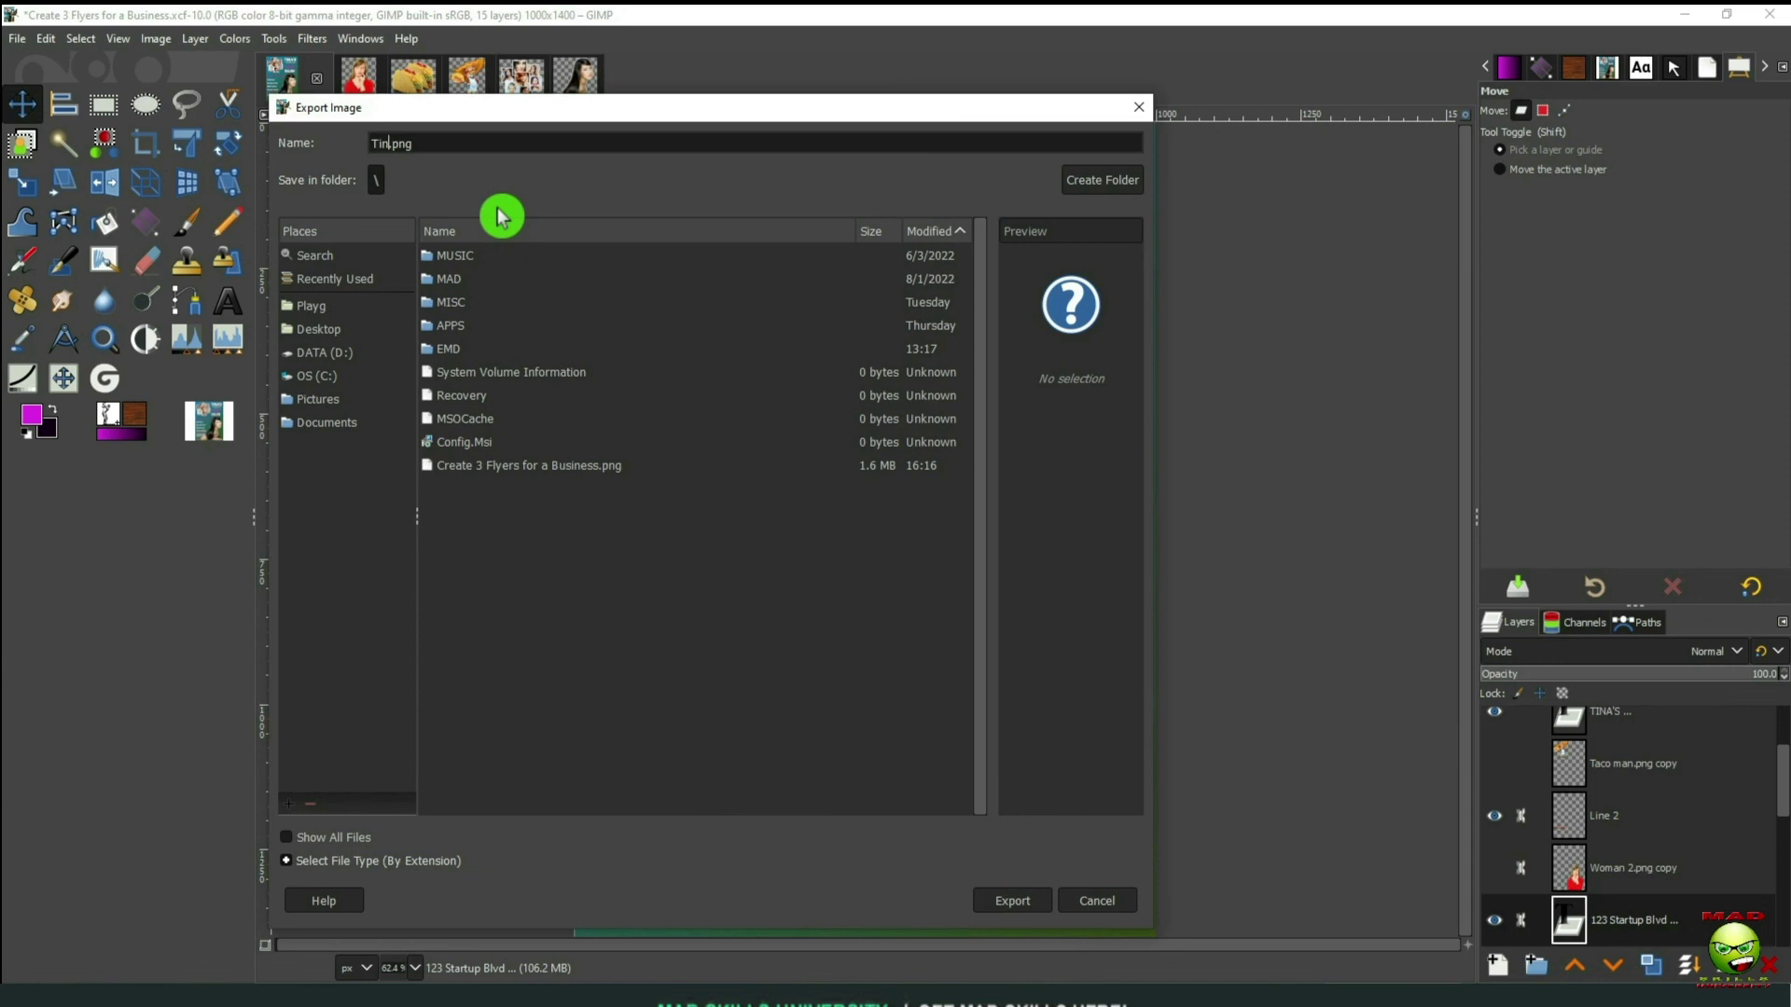
pyautogui.press('Return')
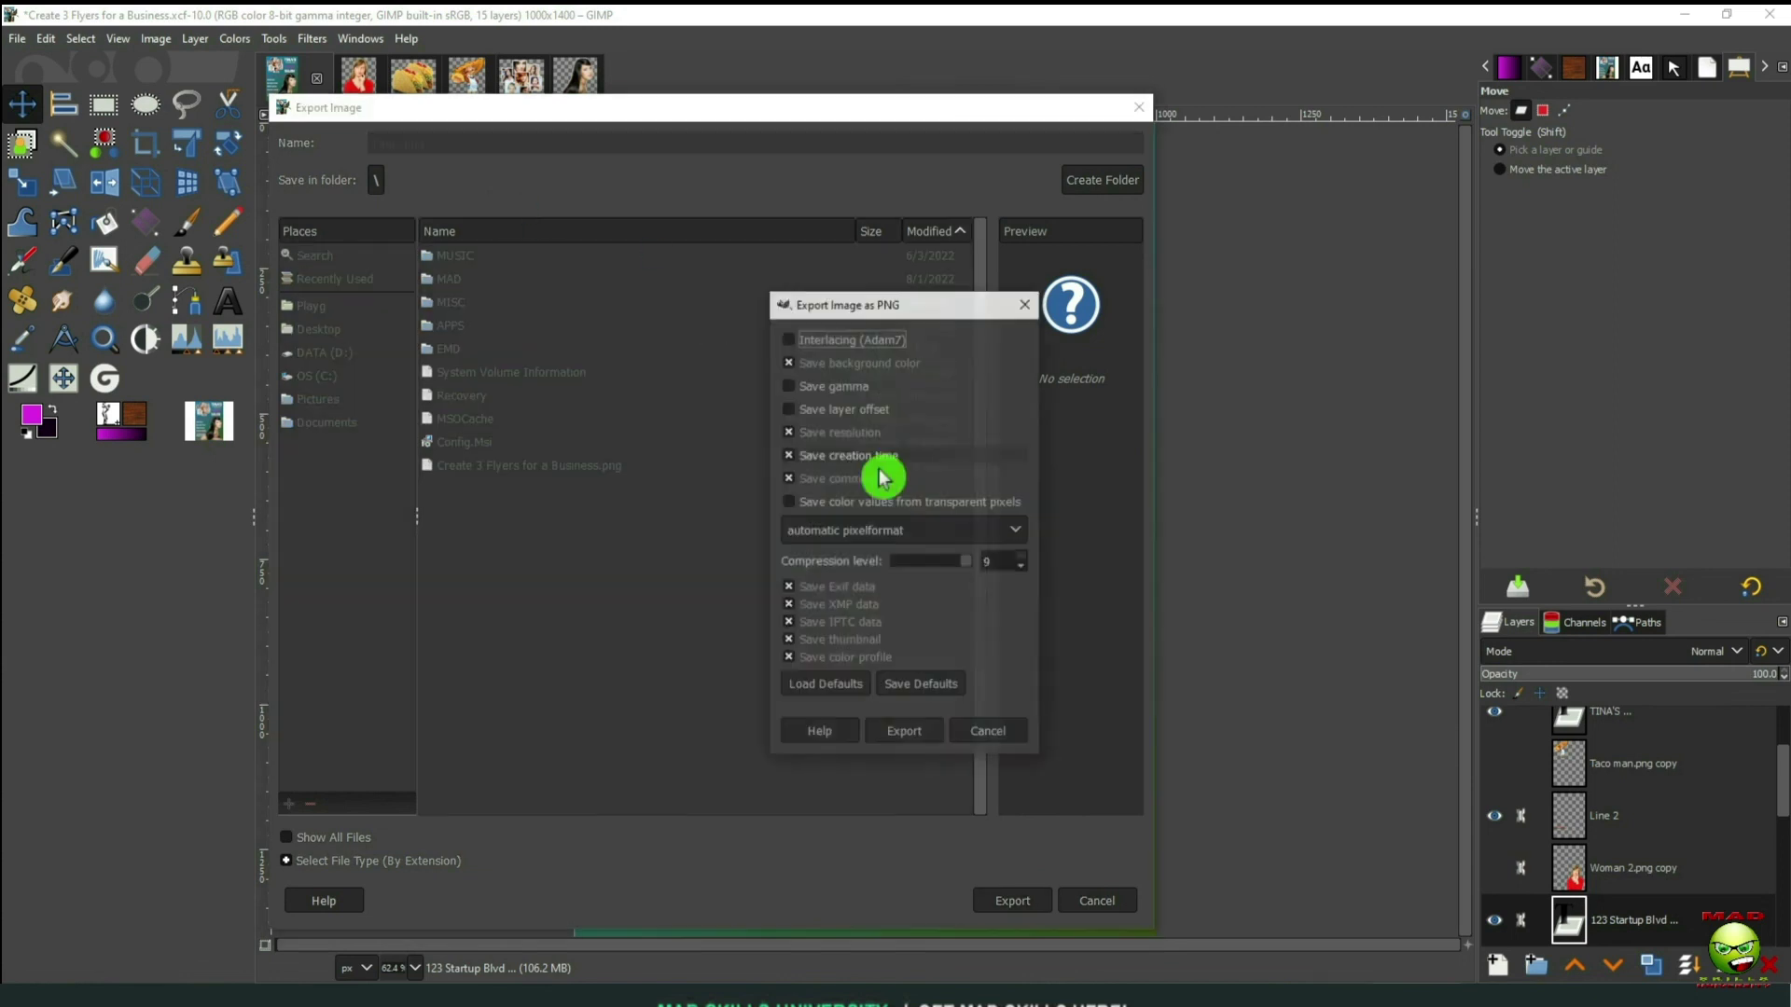
pyautogui.click(928, 734)
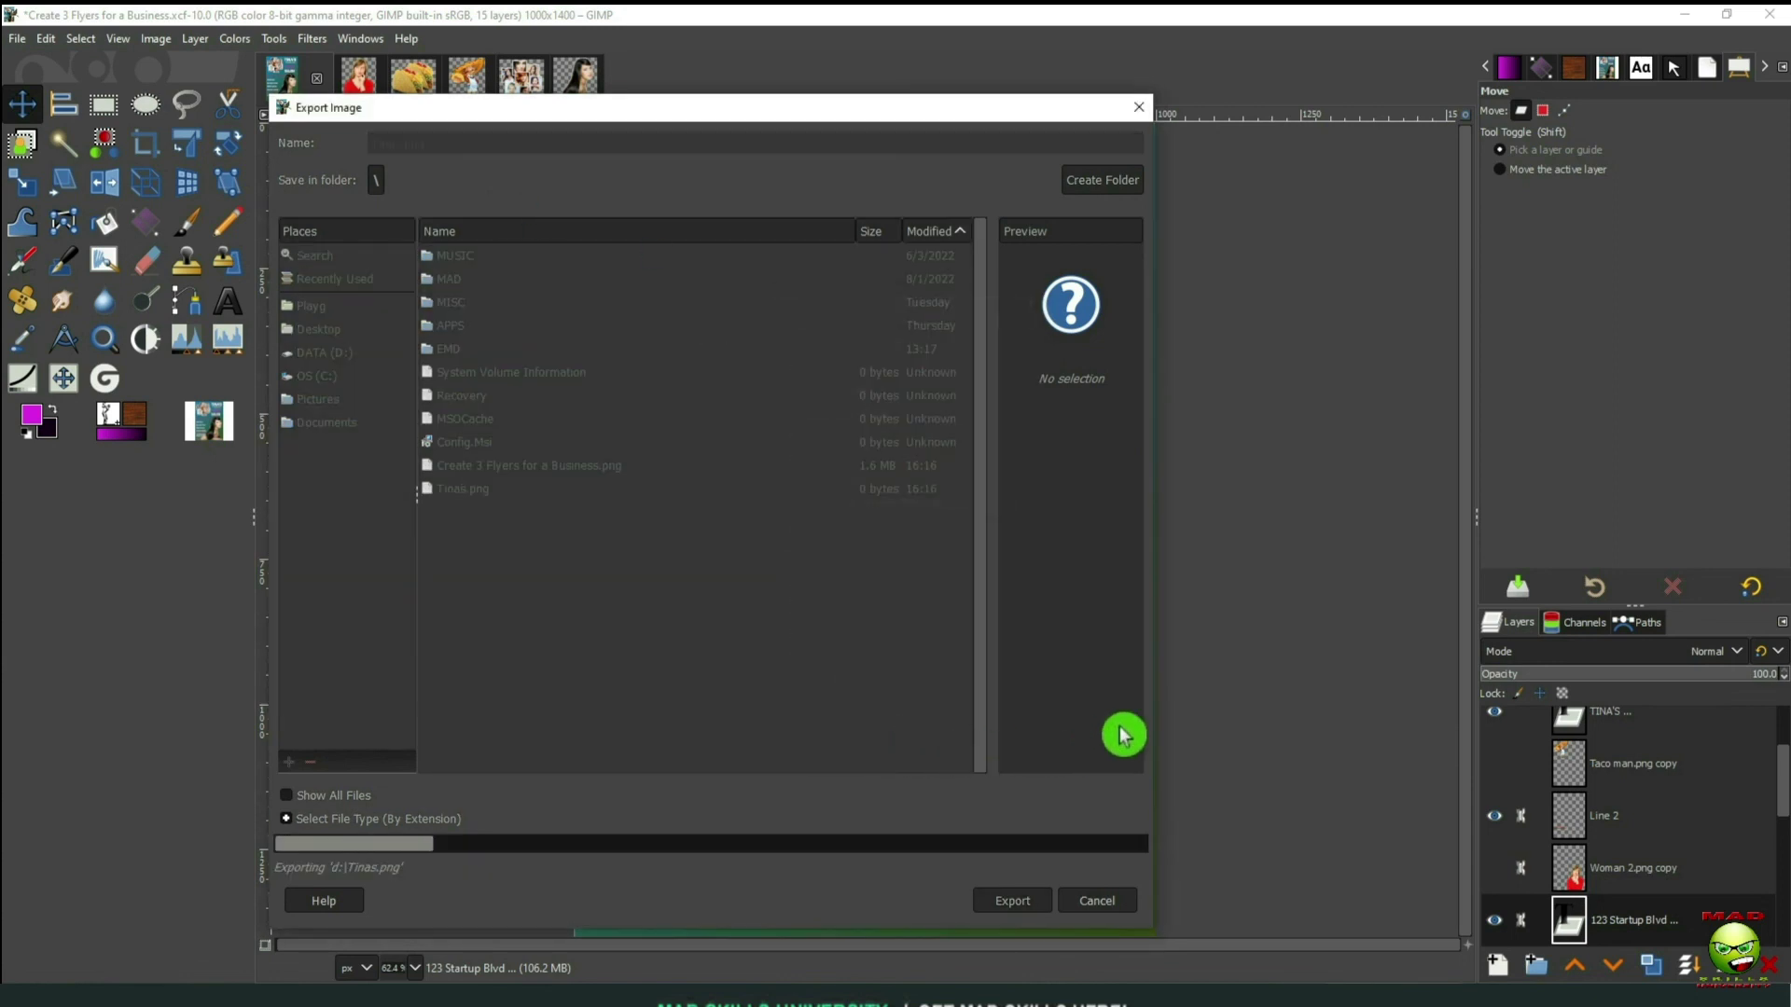